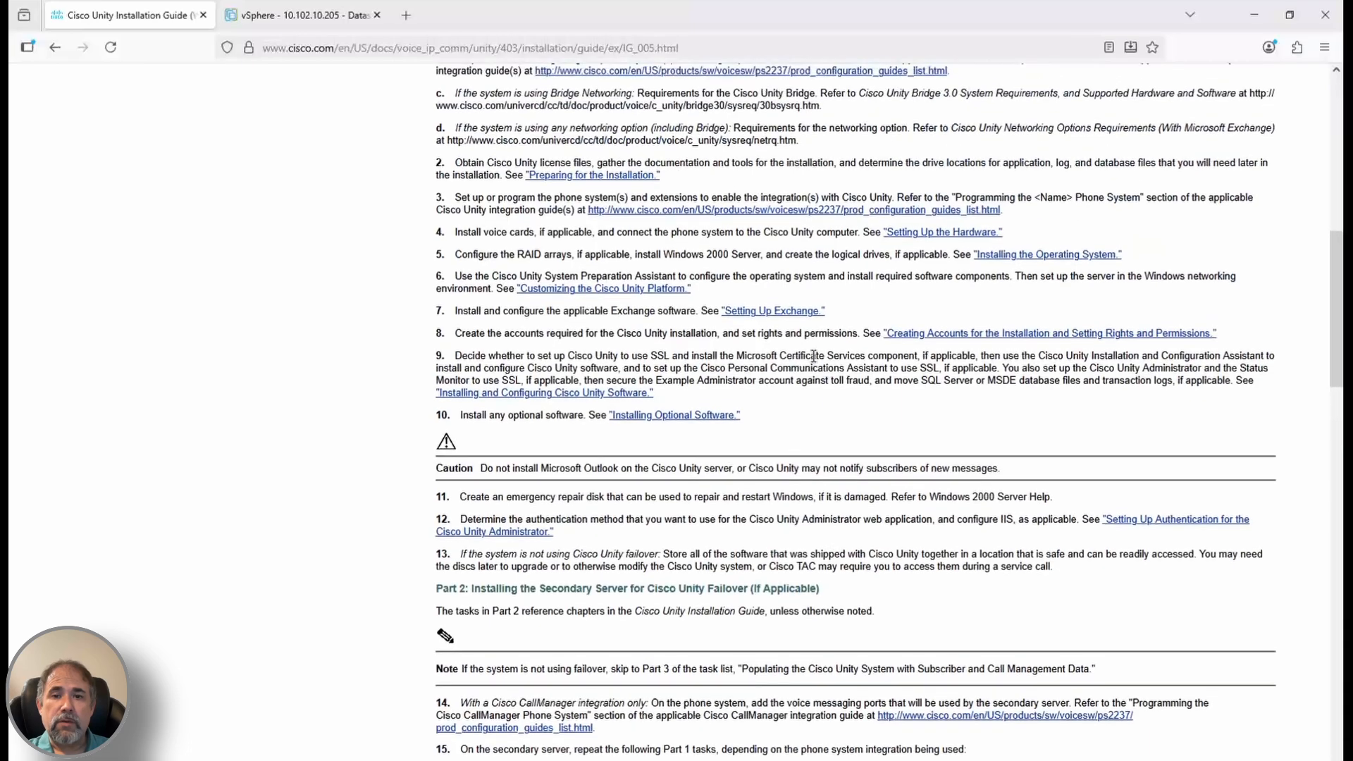
scroll(763, 259, "up", 1)
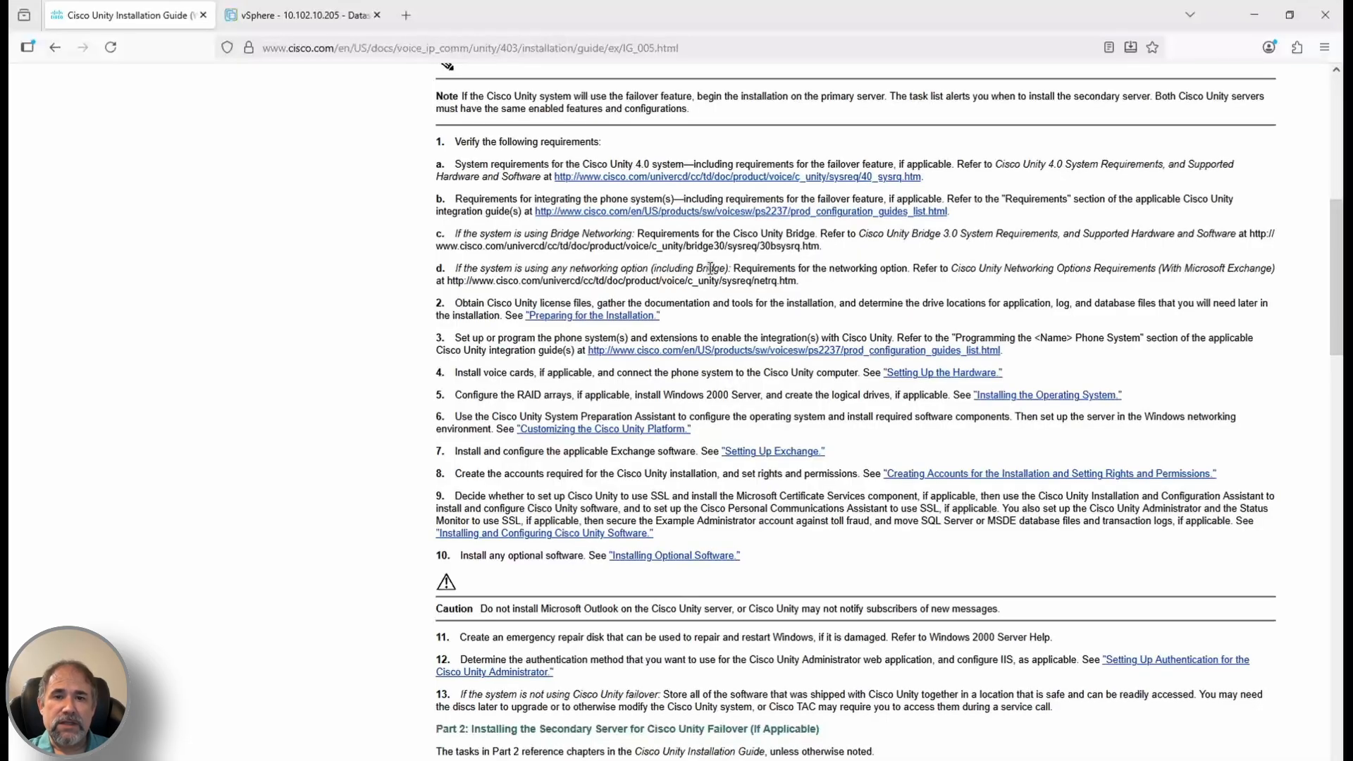
Open the Preparing for the Installation chapter and scroll to Table 2-1, Drive Locations for a Small-Scale System
scroll(502, 260, "up", 10)
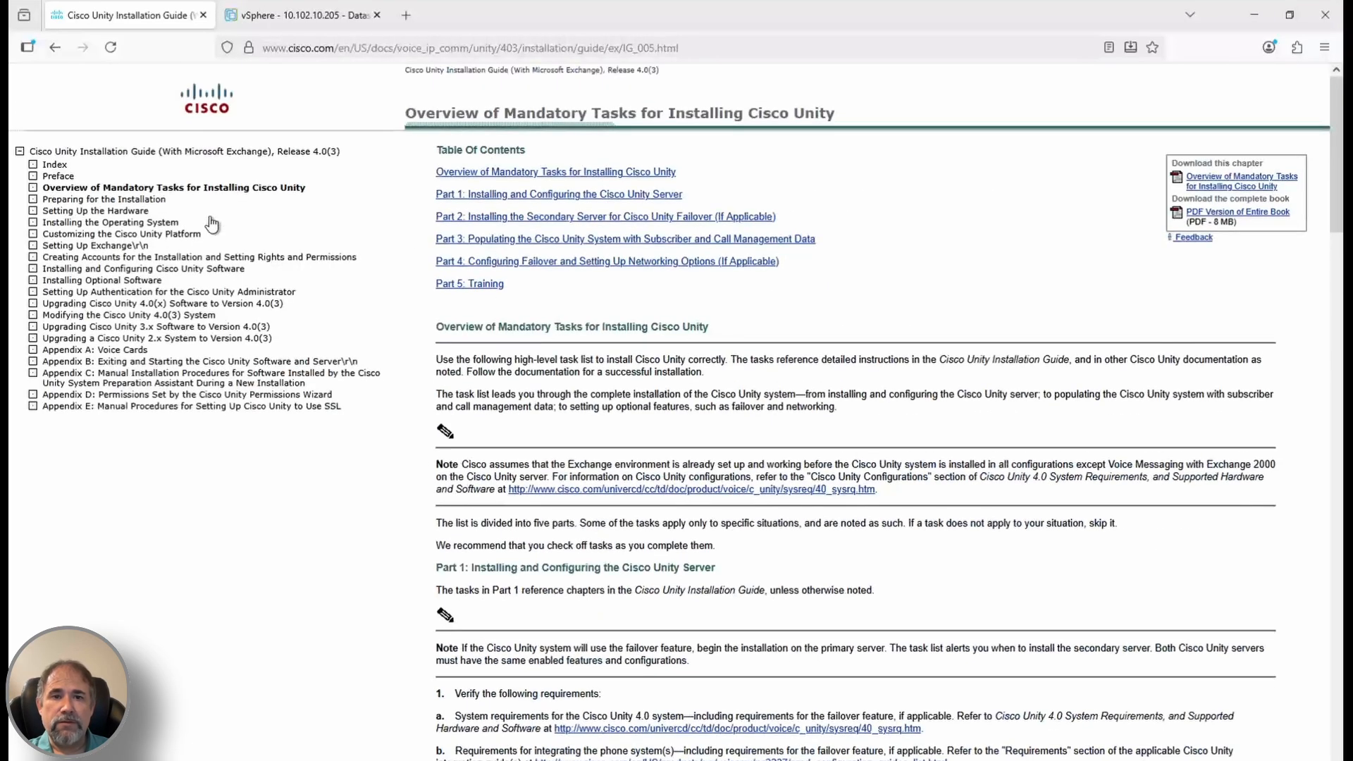
left_click(113, 200)
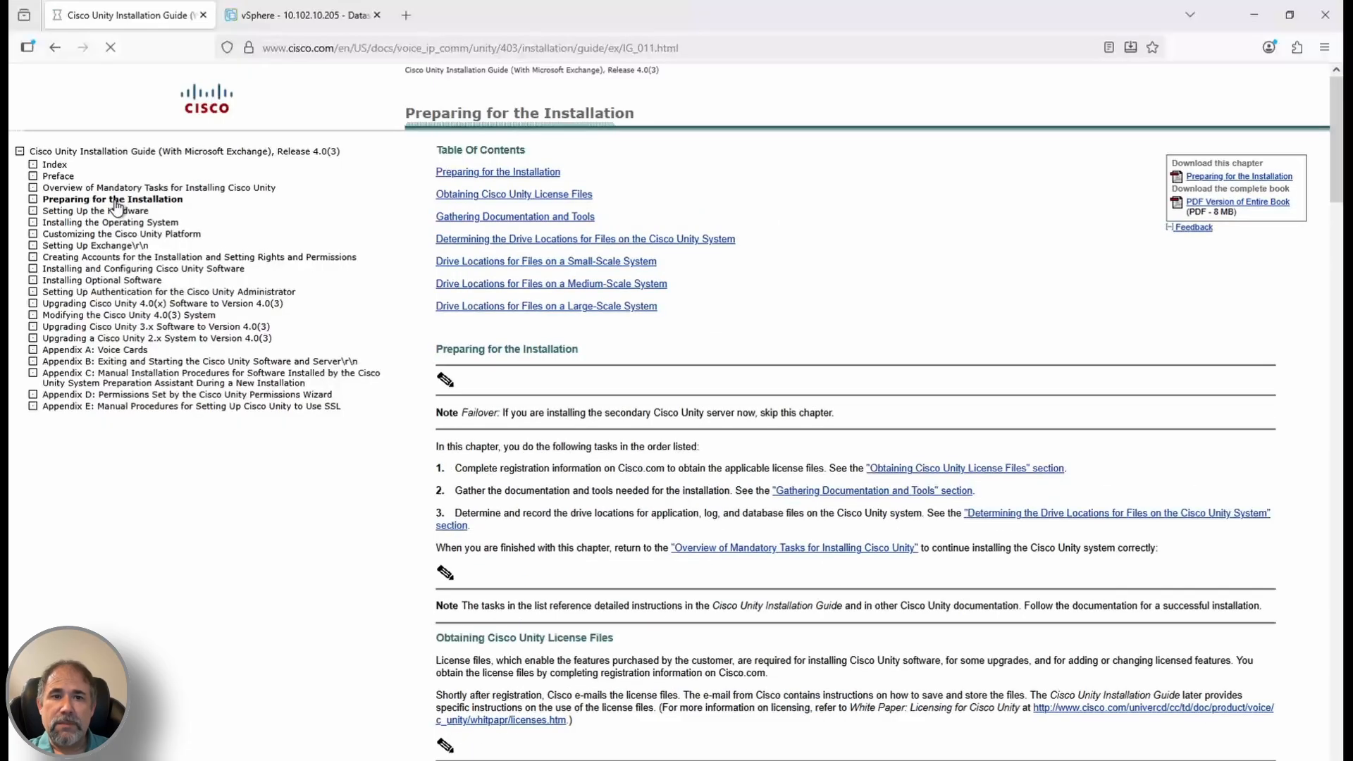
scroll(737, 498, "down", 8)
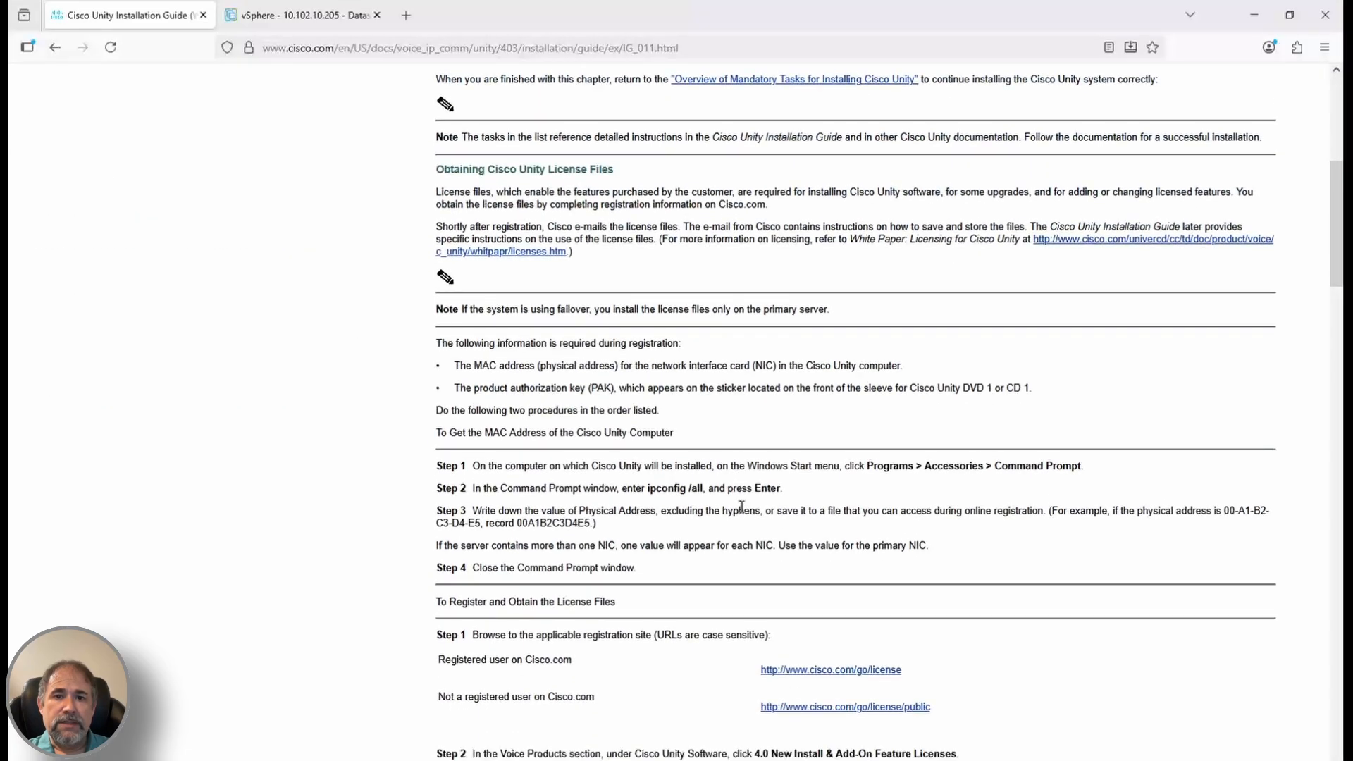
scroll(741, 506, "down", 15)
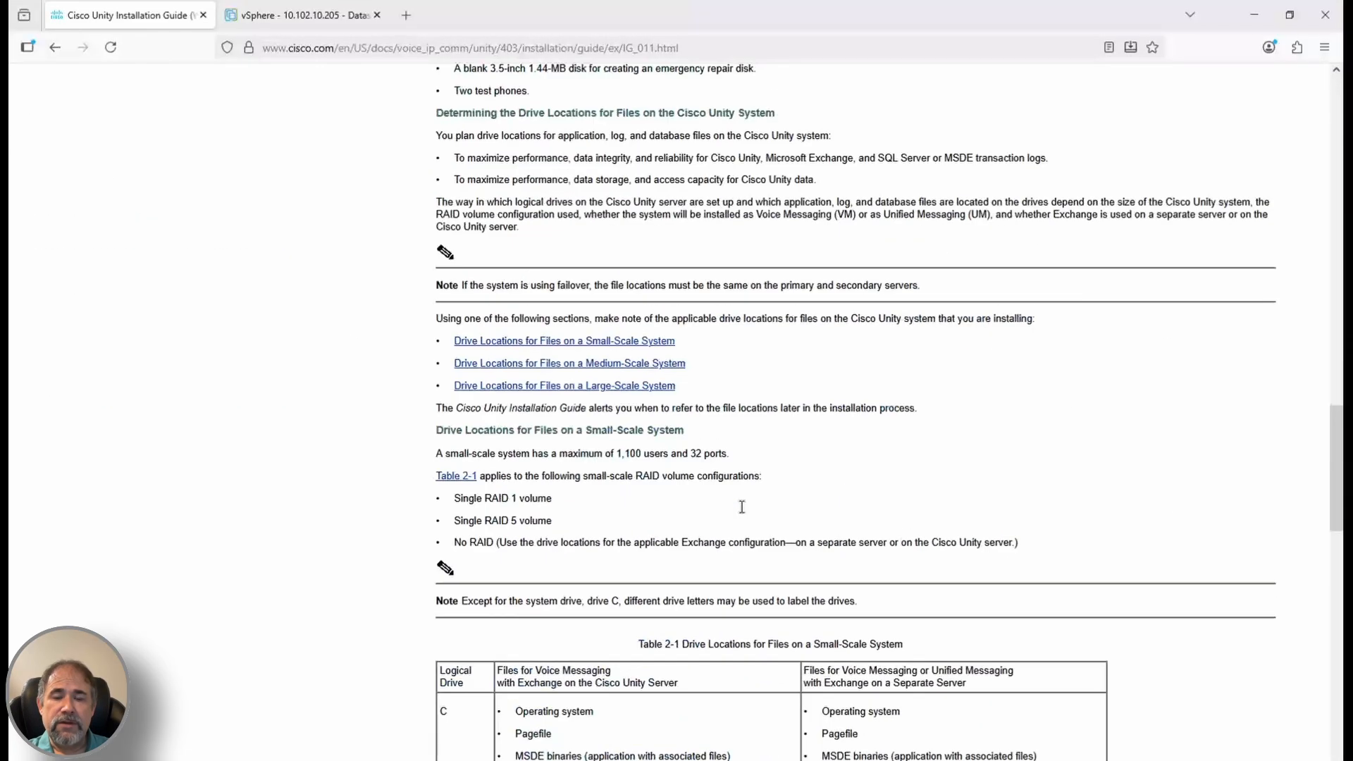
scroll(741, 507, "down", 2)
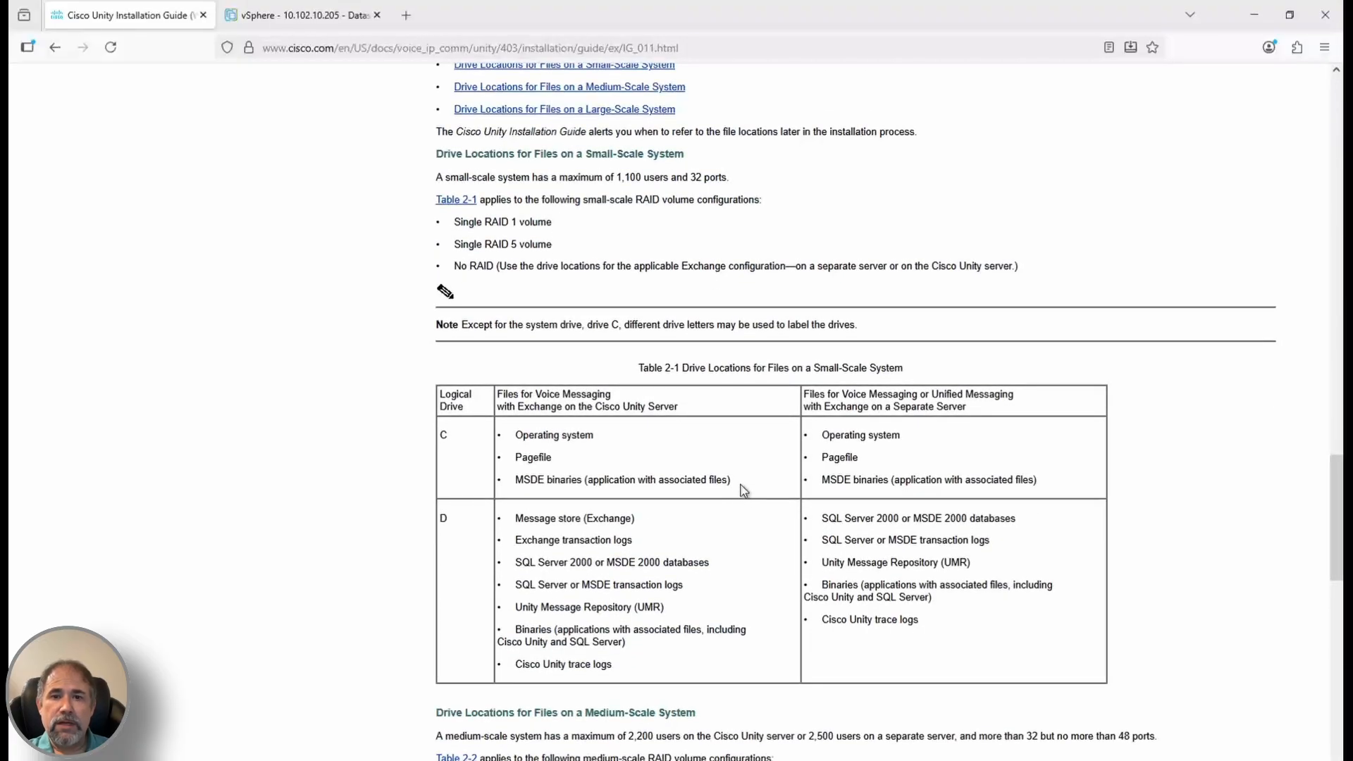
Finish the UNITY4 VM (2048 MB, 32 GB disk, Servers-10.0.0.128/26 network) and launch its remote console
left_click(333, 21)
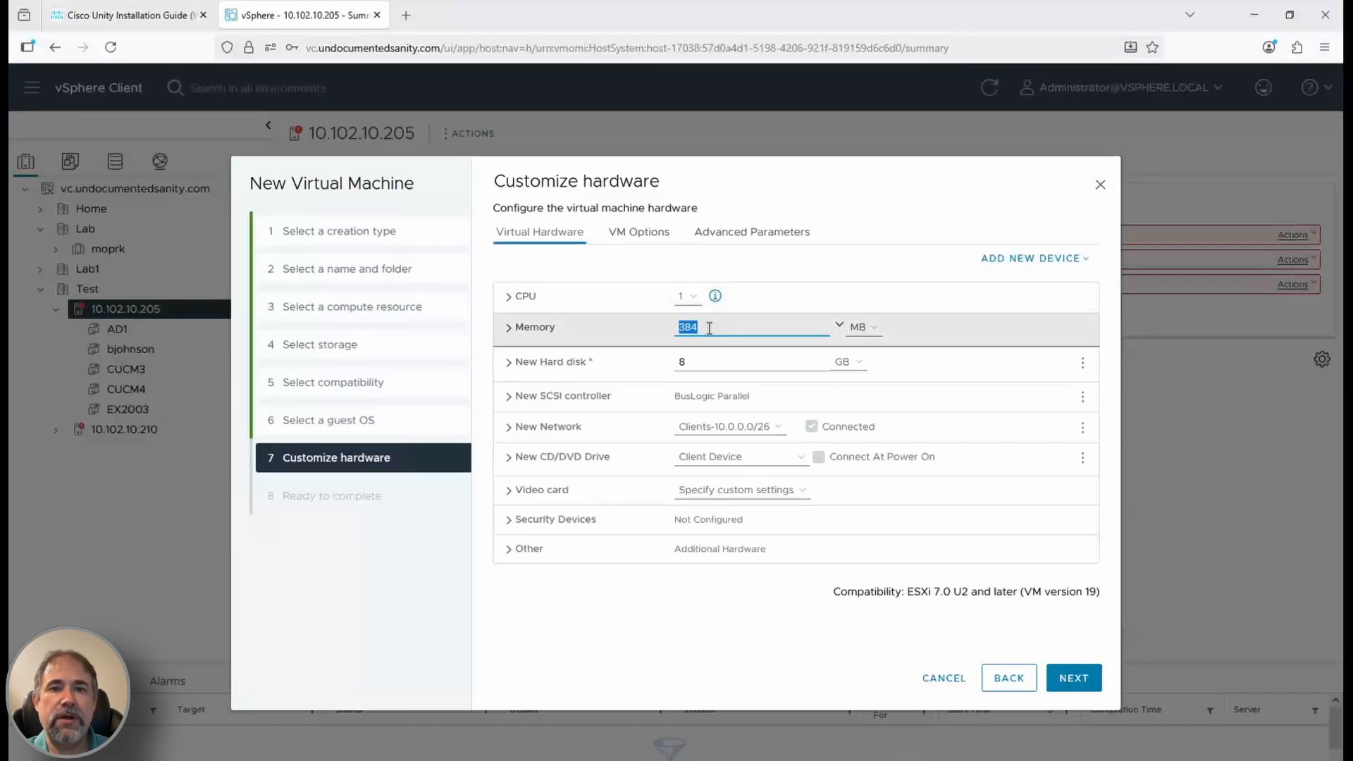
left_click(553, 356)
scroll(588, 461, "down", 3)
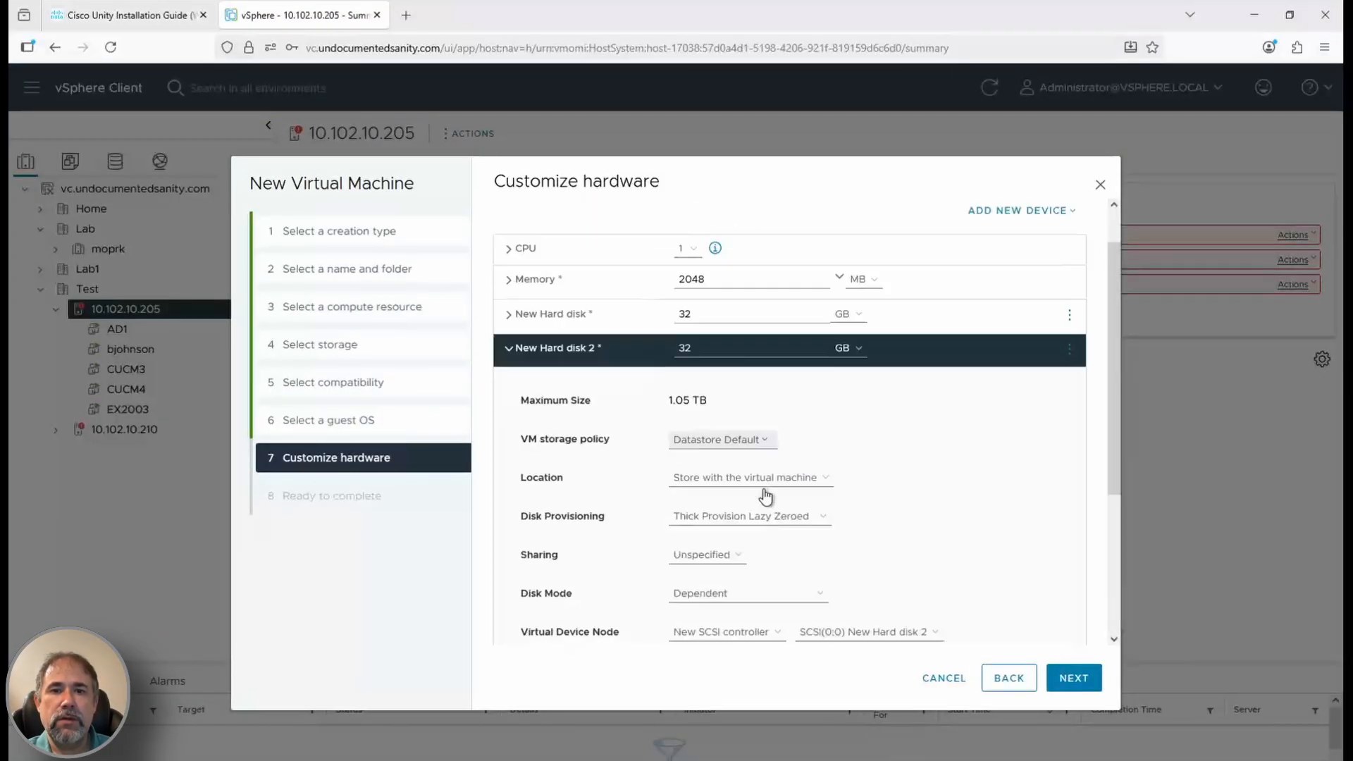
scroll(885, 399, "down", 2)
left_click(753, 486)
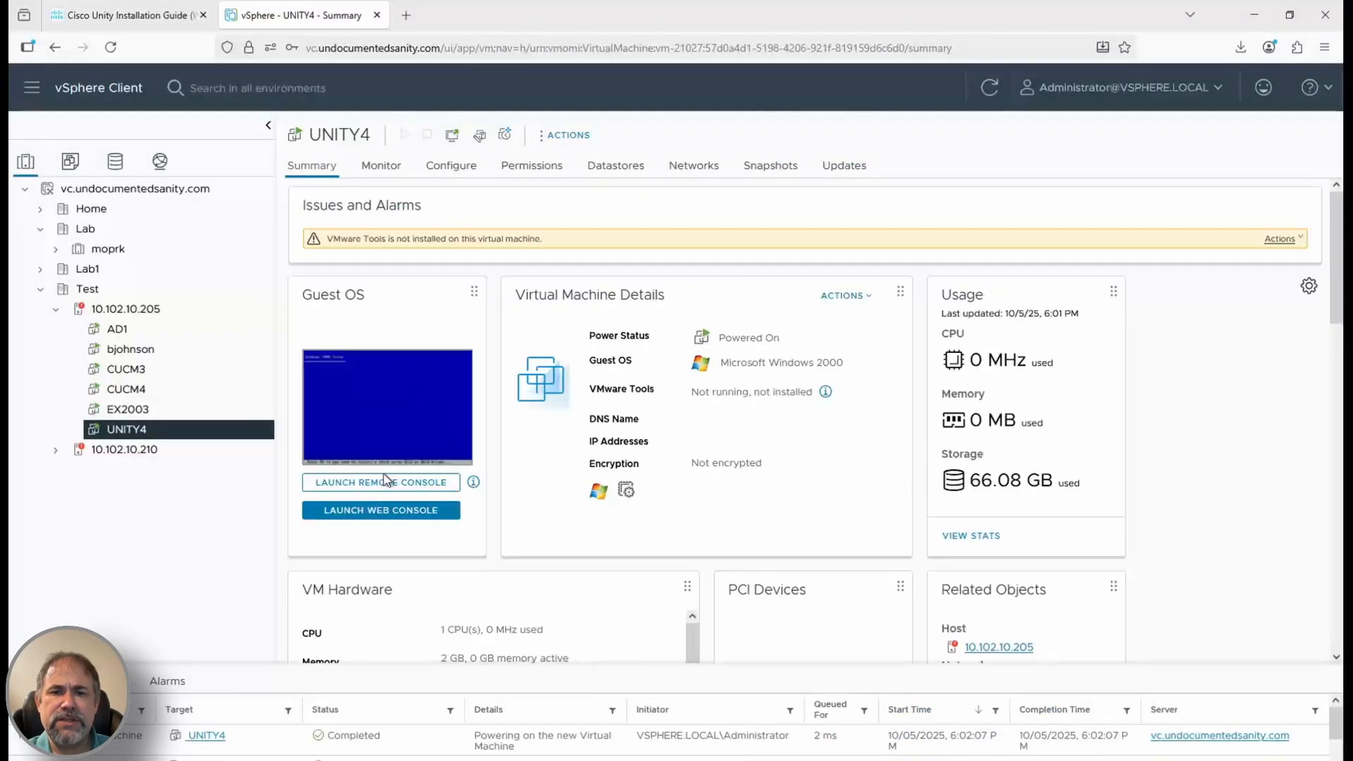
left_click(386, 481)
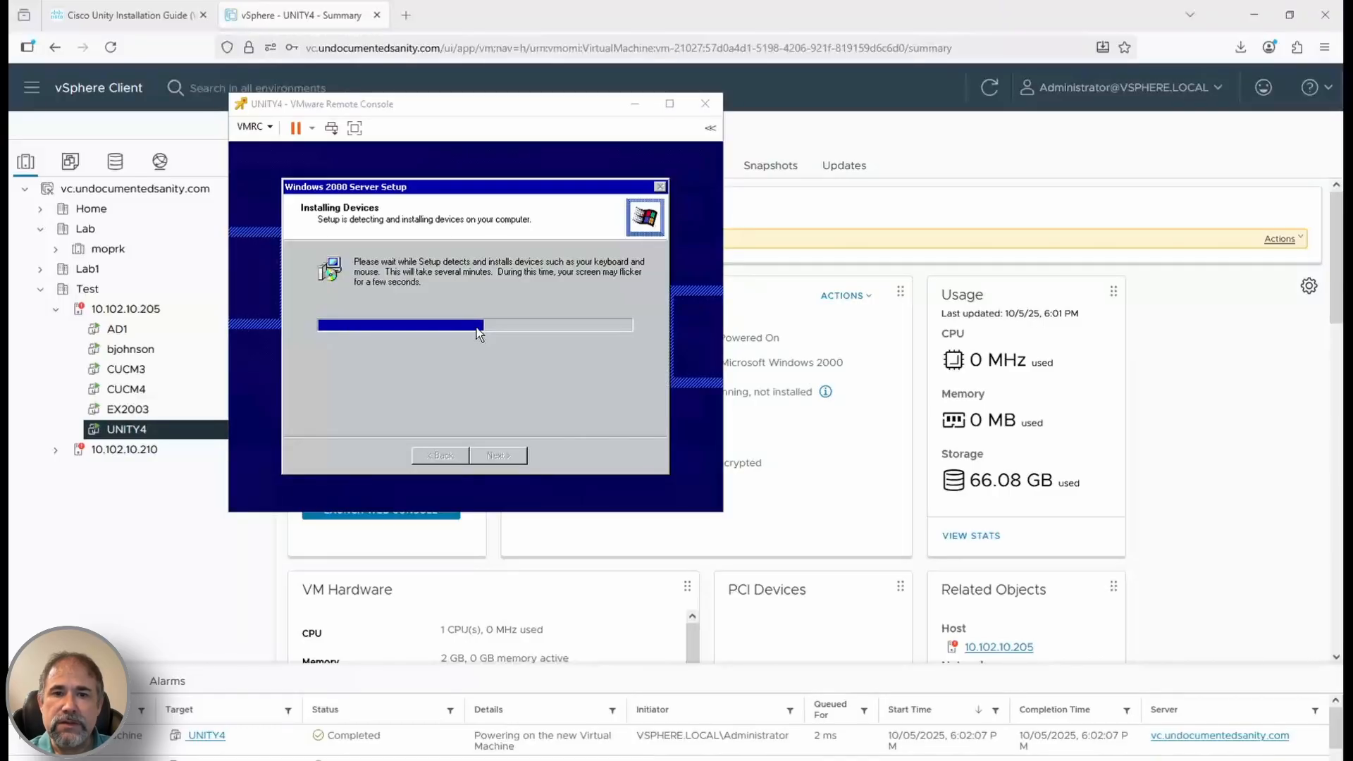
Complete Windows 2000 Setup with computer name UNITY4 and the administrator password, then log on
left_click(480, 333)
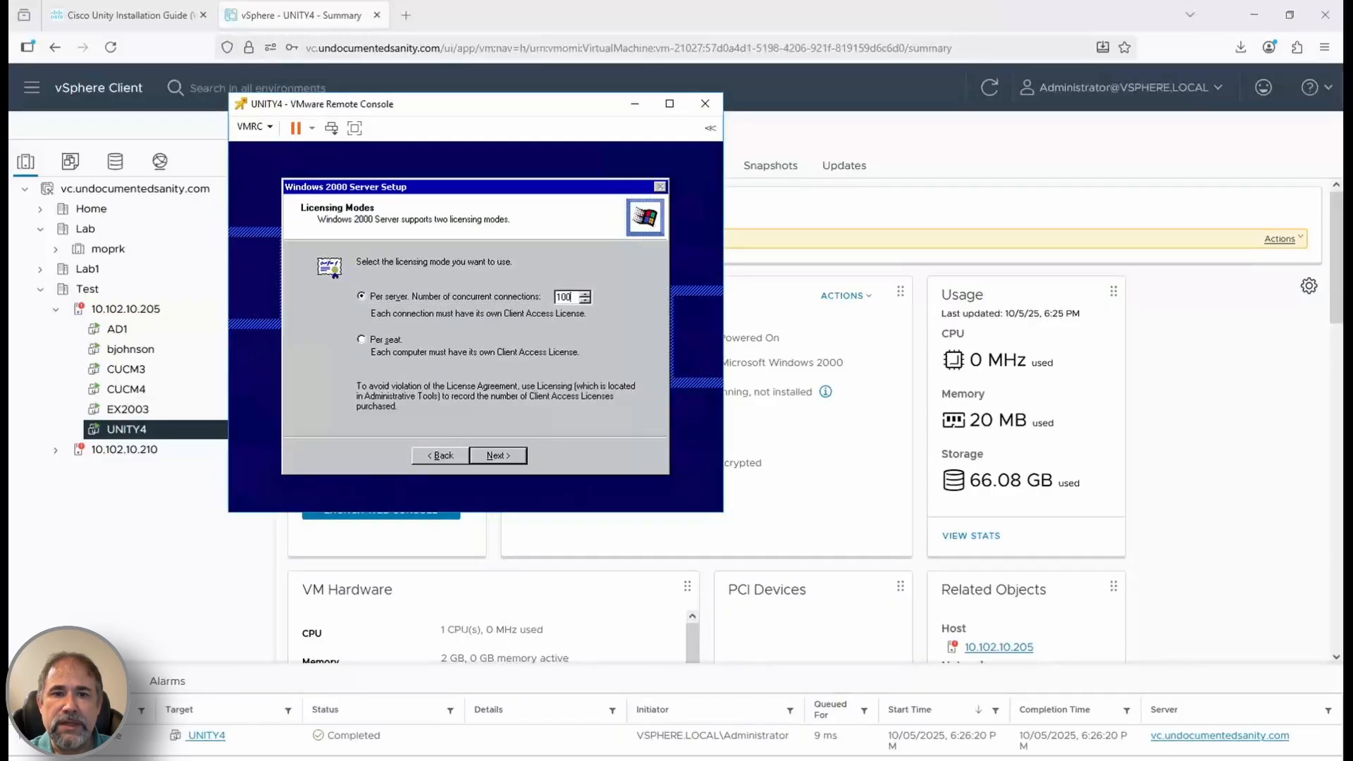
key("Return")
type("UNITY4")
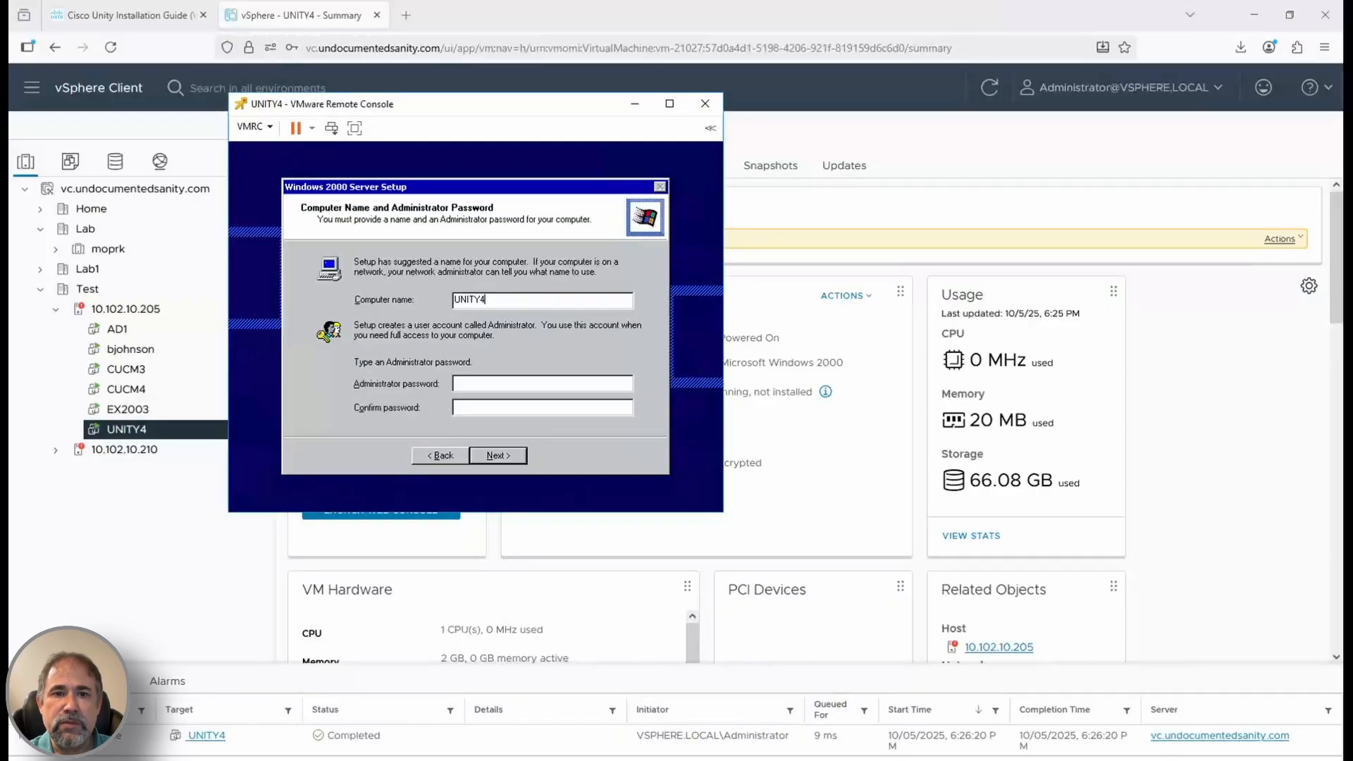
key("Tab")
type("*******")
key("Tab")
type("*******")
key("Return")
key("Return")
key("Return")
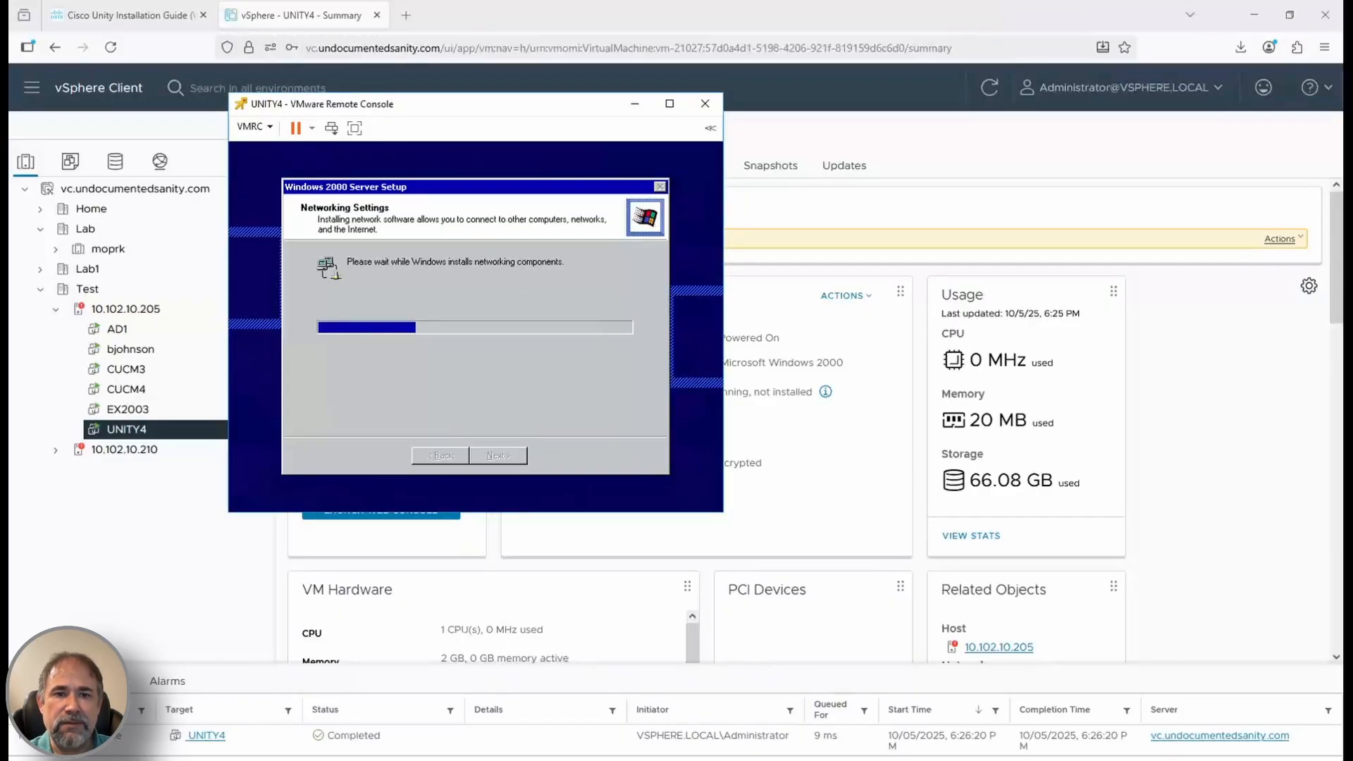
key("Return")
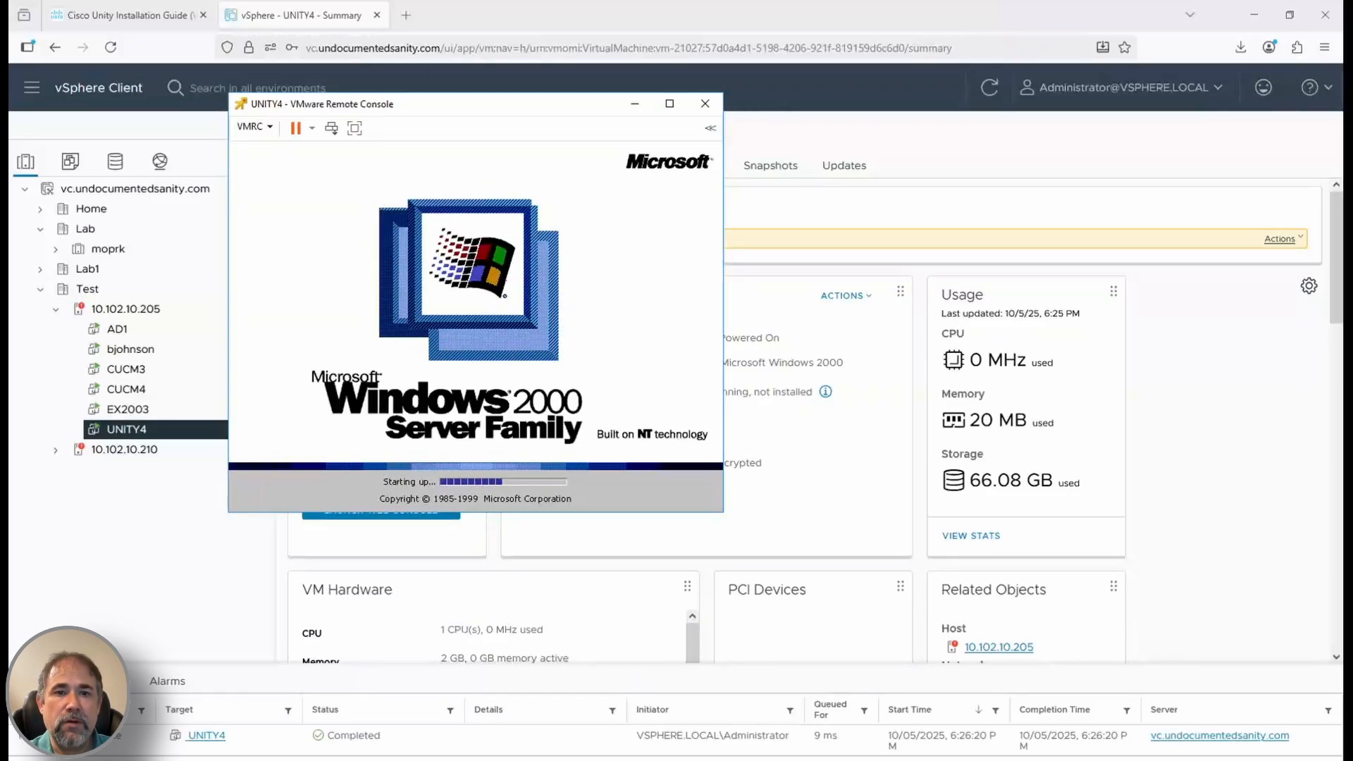
key("ctrl+alt+Insert")
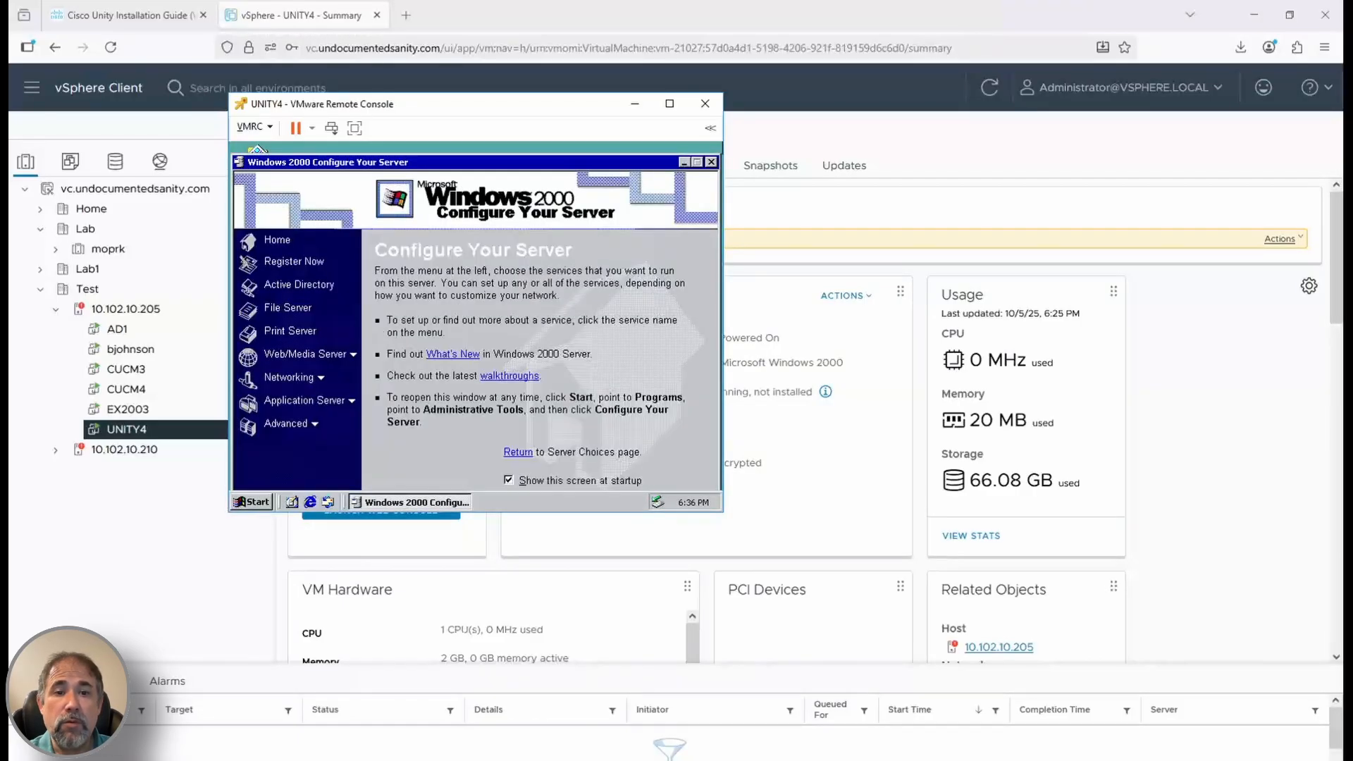
Attach the VMware Tools disc to UNITY4 and install VMware Tools
left_click(254, 127)
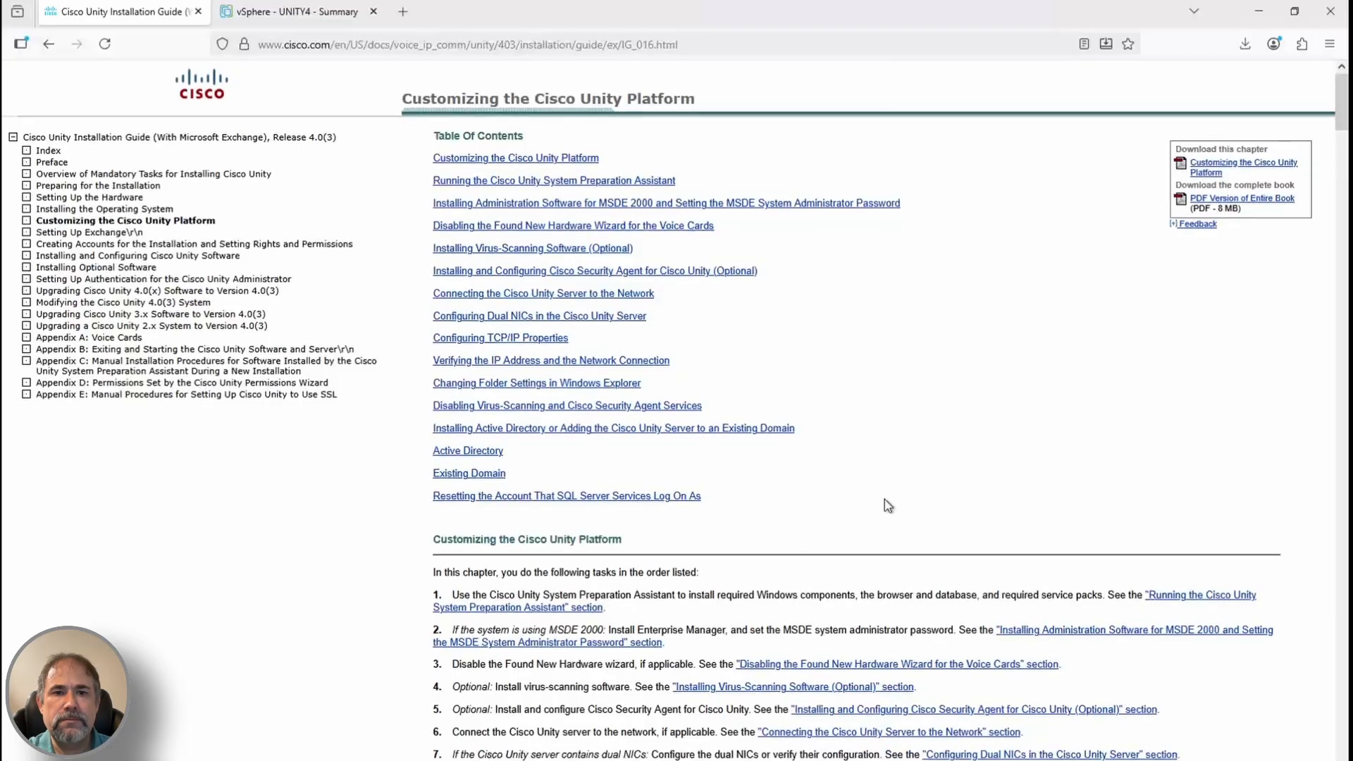
Scroll the guide to Running the Cisco Unity System Preparation Assistant, then open UNITY4's CD/DVD drive 1 menu
scroll(885, 499, "down", 9)
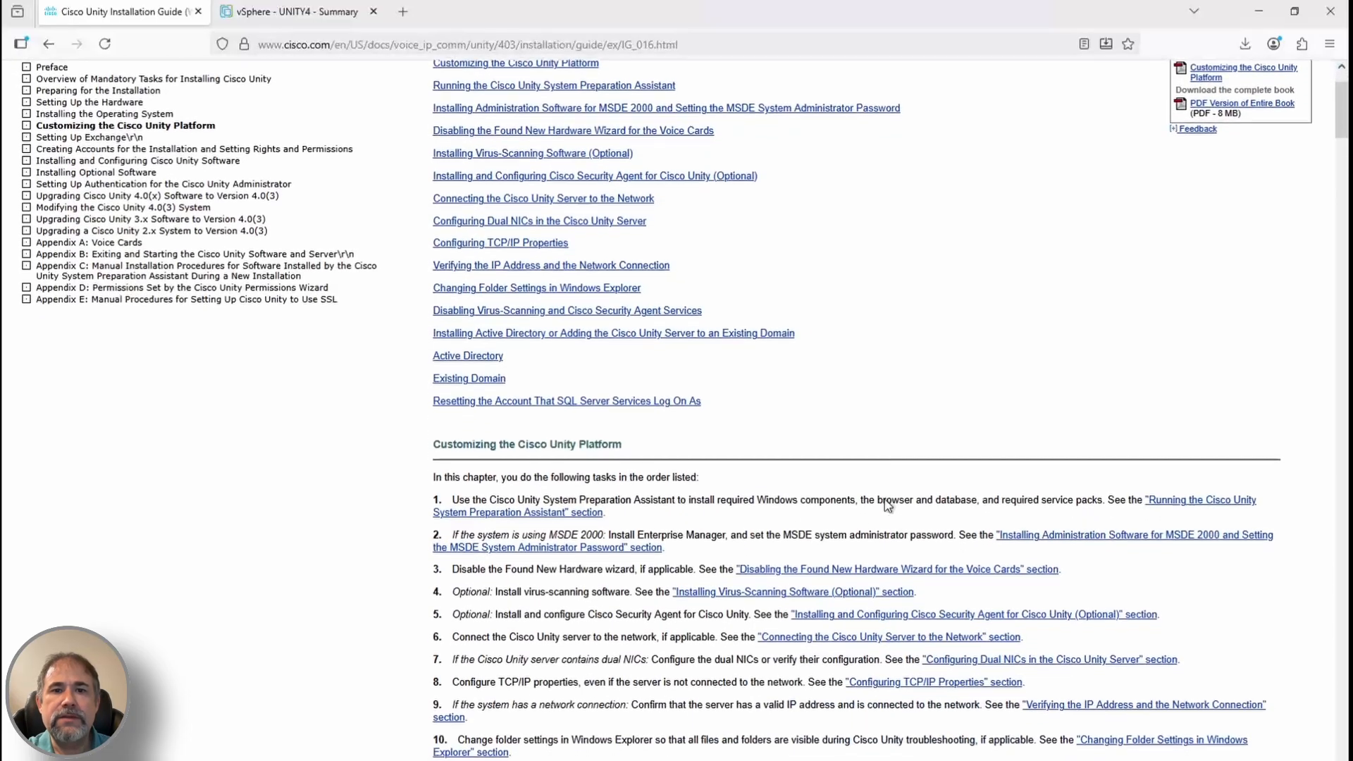
scroll(885, 499, "down", 3)
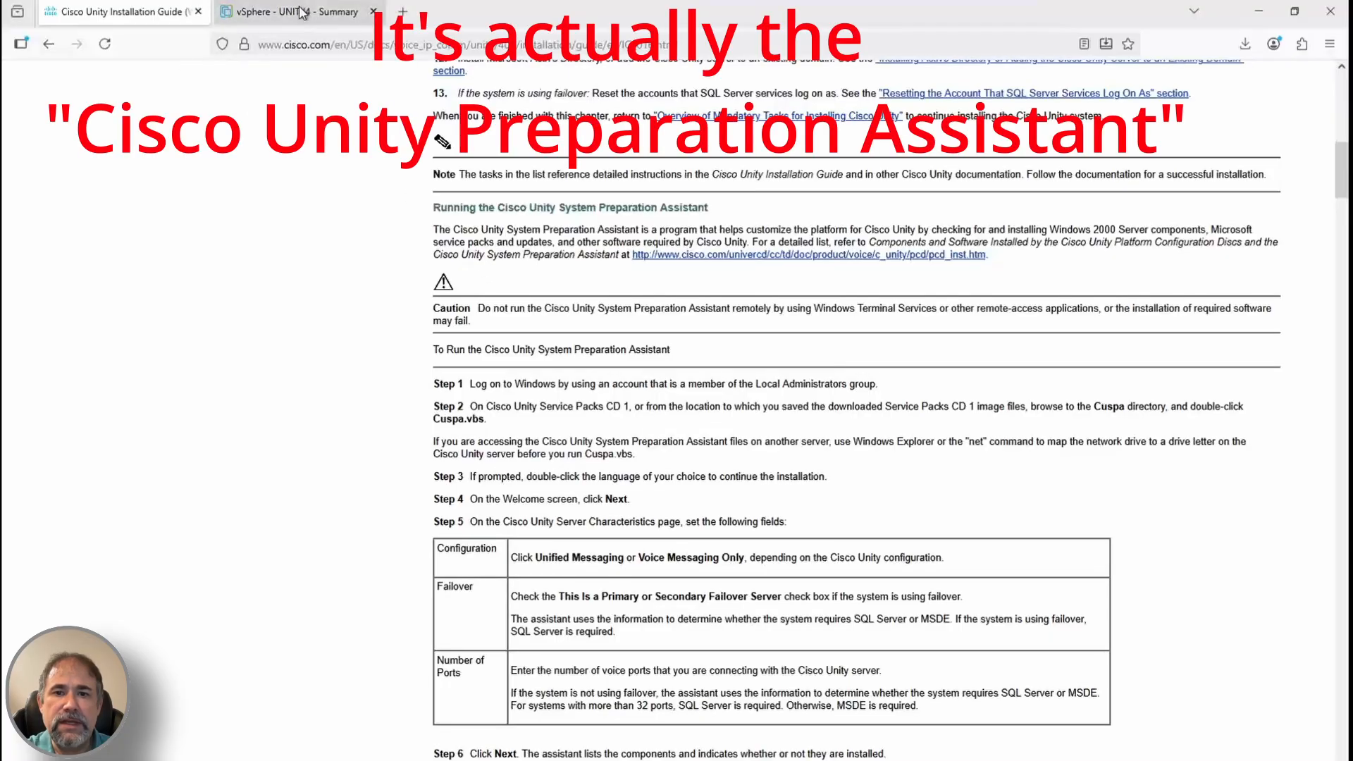
key("alt+Tab")
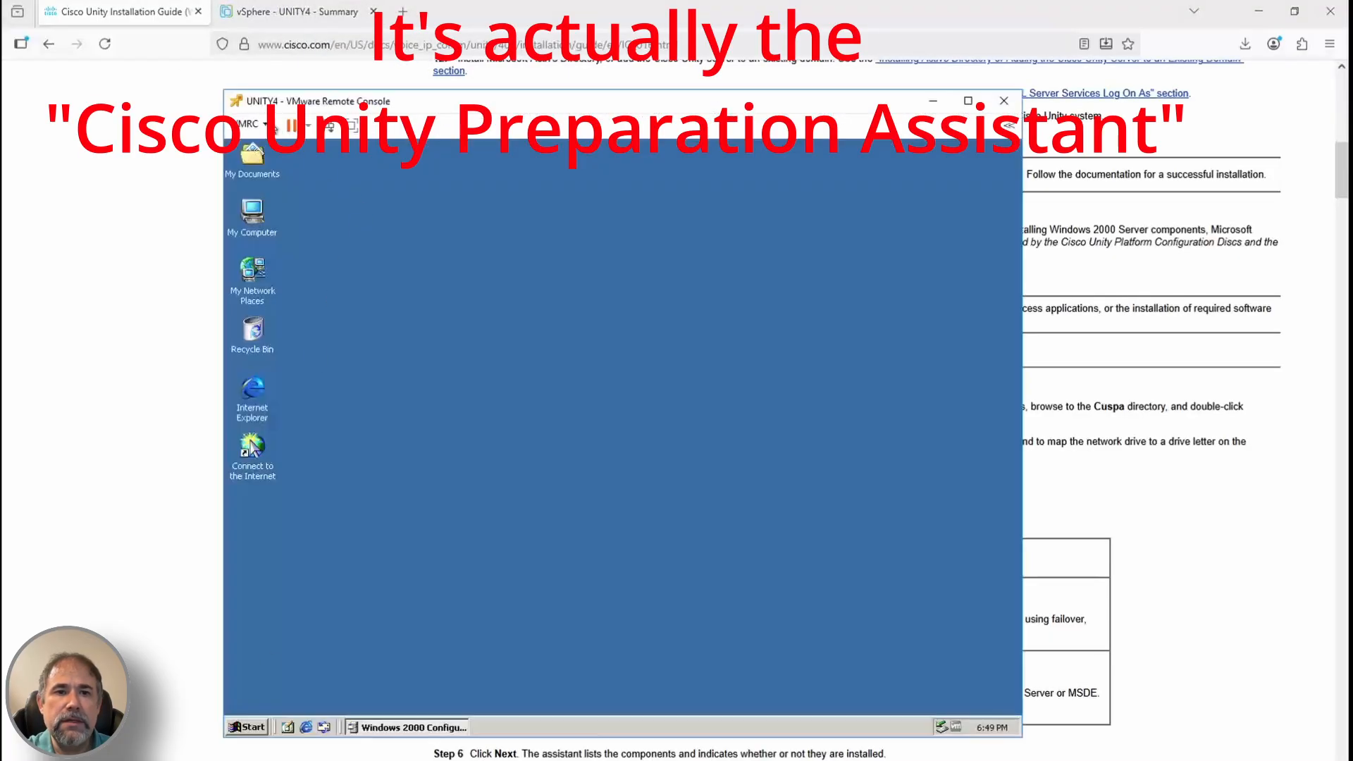
left_click(250, 124)
mouse_move(317, 160)
mouse_move(494, 159)
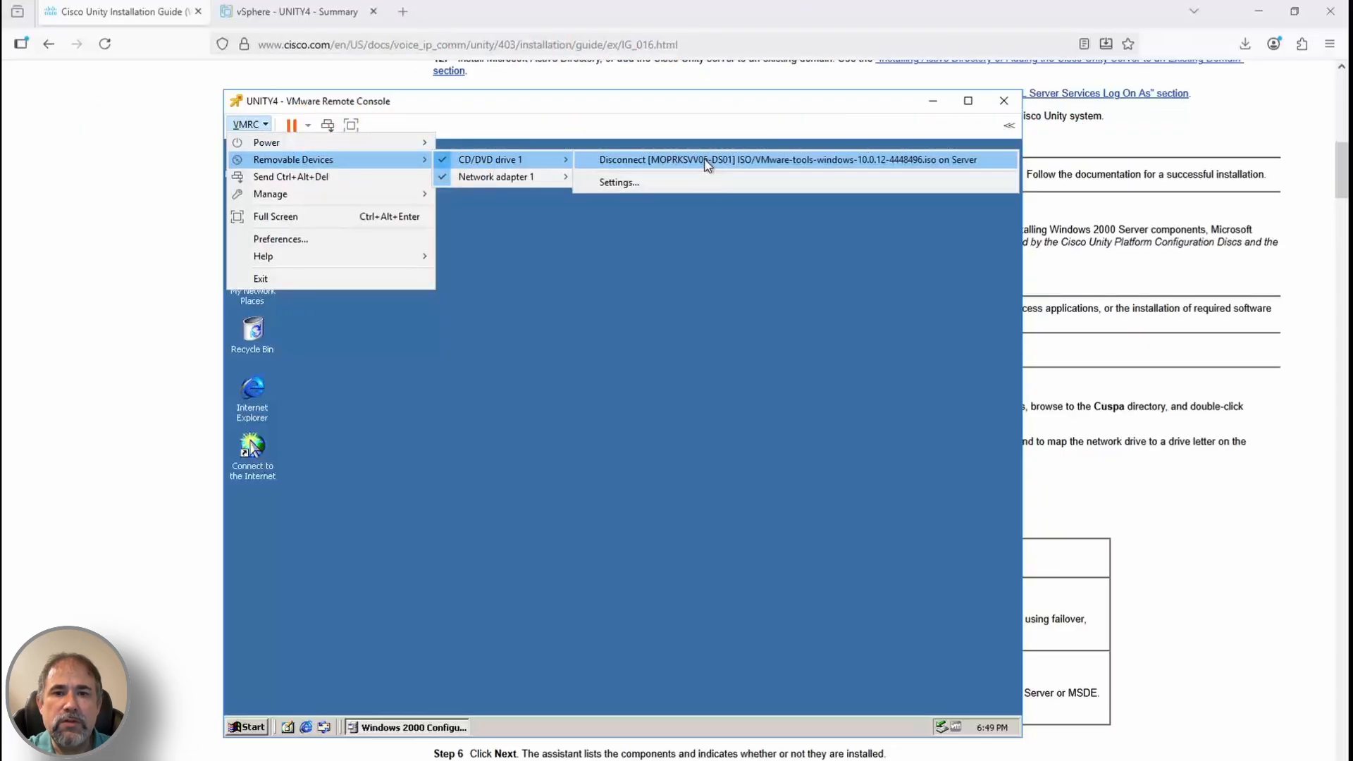
Disconnect the VMware Tools disc and switch CD/DVD drive 1 to Connect to Disk Image File (iso)
left_click(706, 161)
left_click(256, 125)
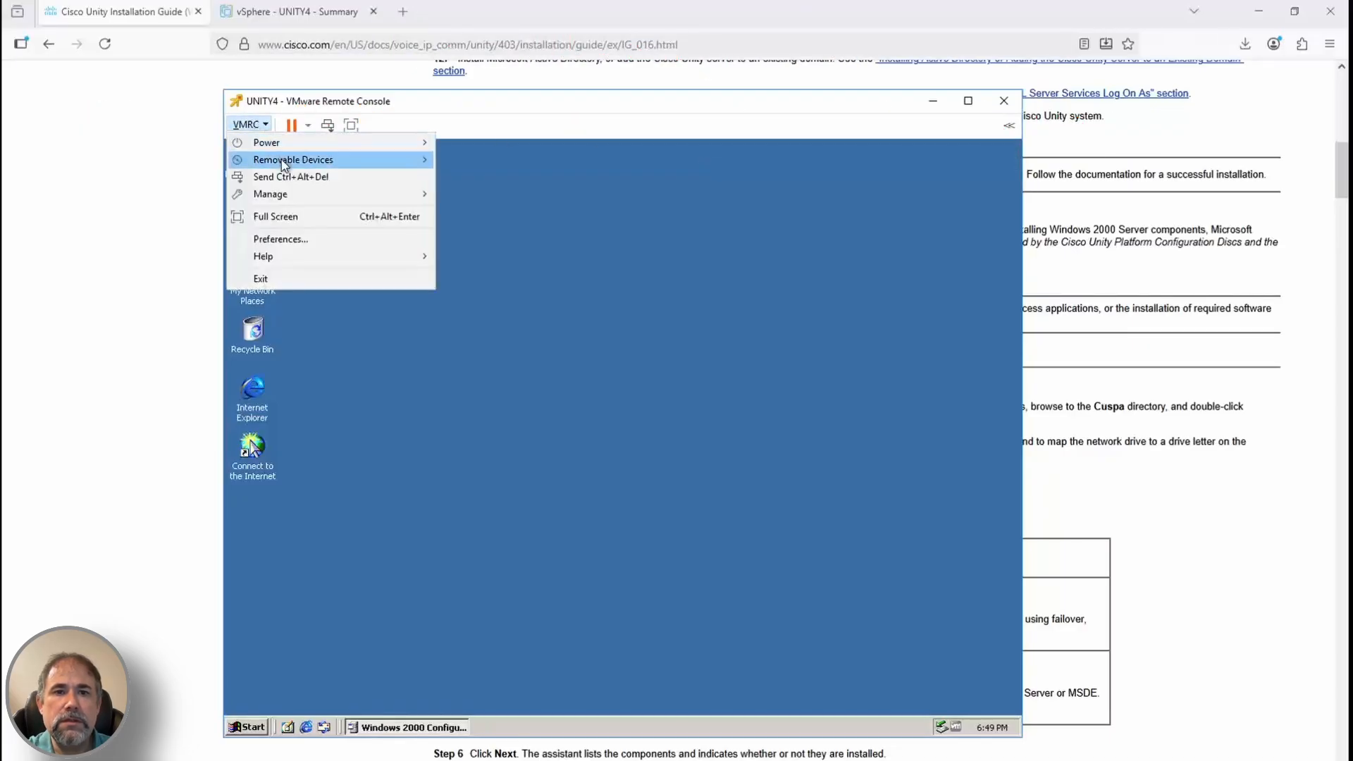
mouse_move(285, 161)
mouse_move(507, 160)
left_click(672, 221)
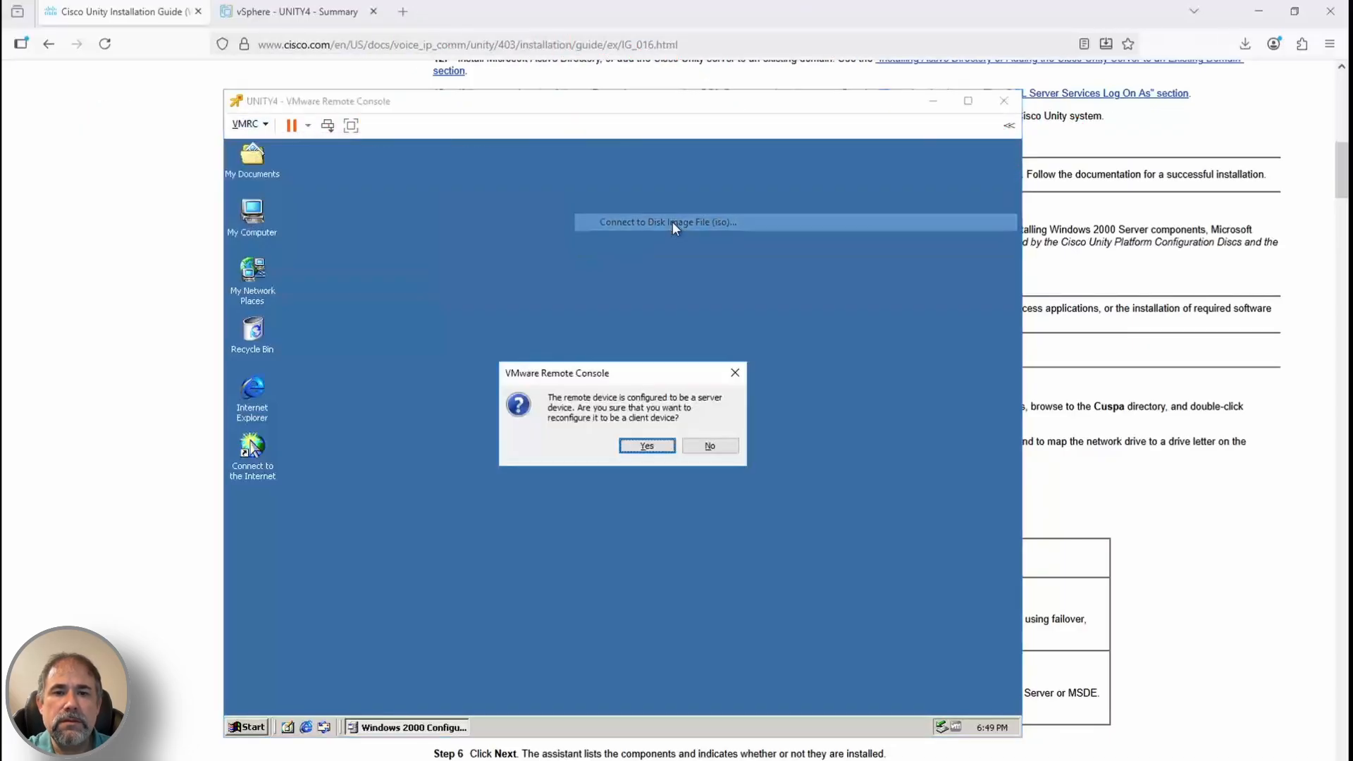
left_click(647, 446)
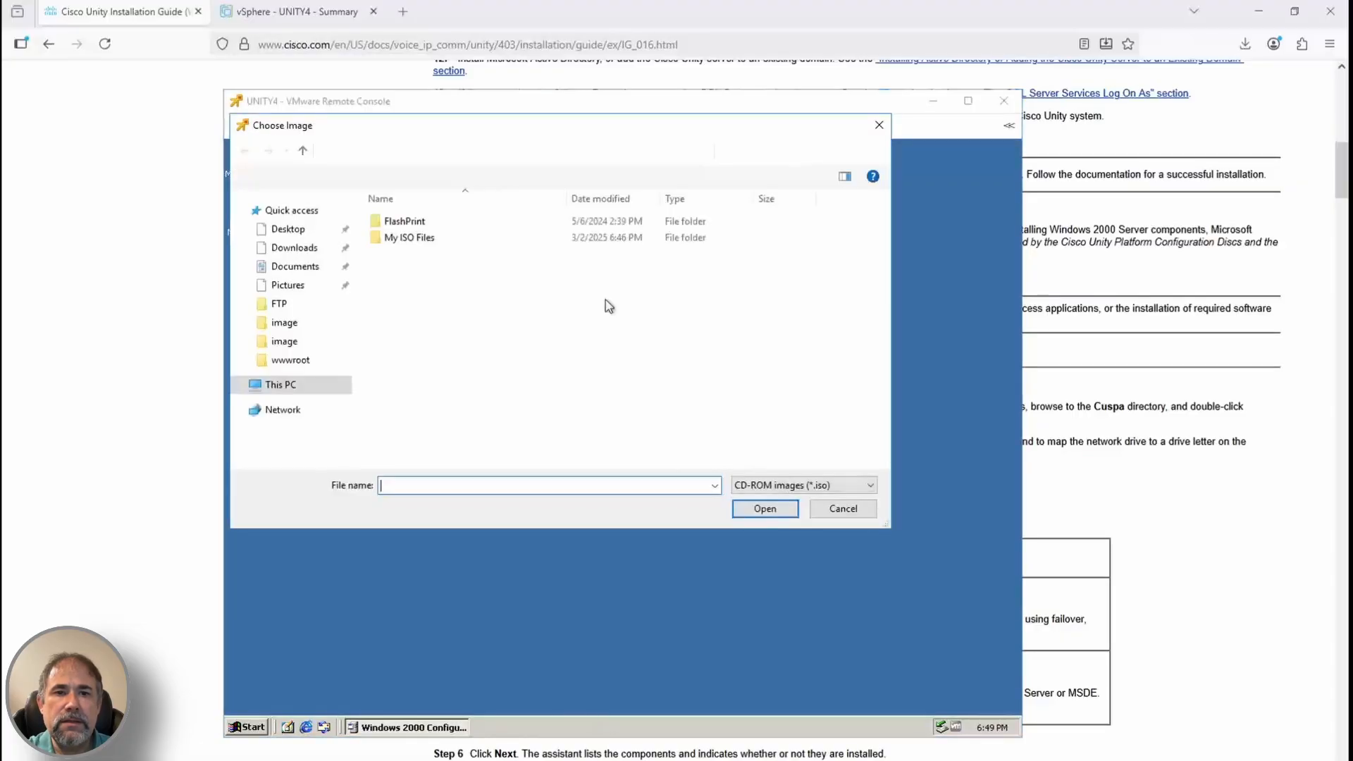
Browse the image chooser to C:\FTP\UNITY403 and bring up File Explorer on that folder
type("c:\ftp")
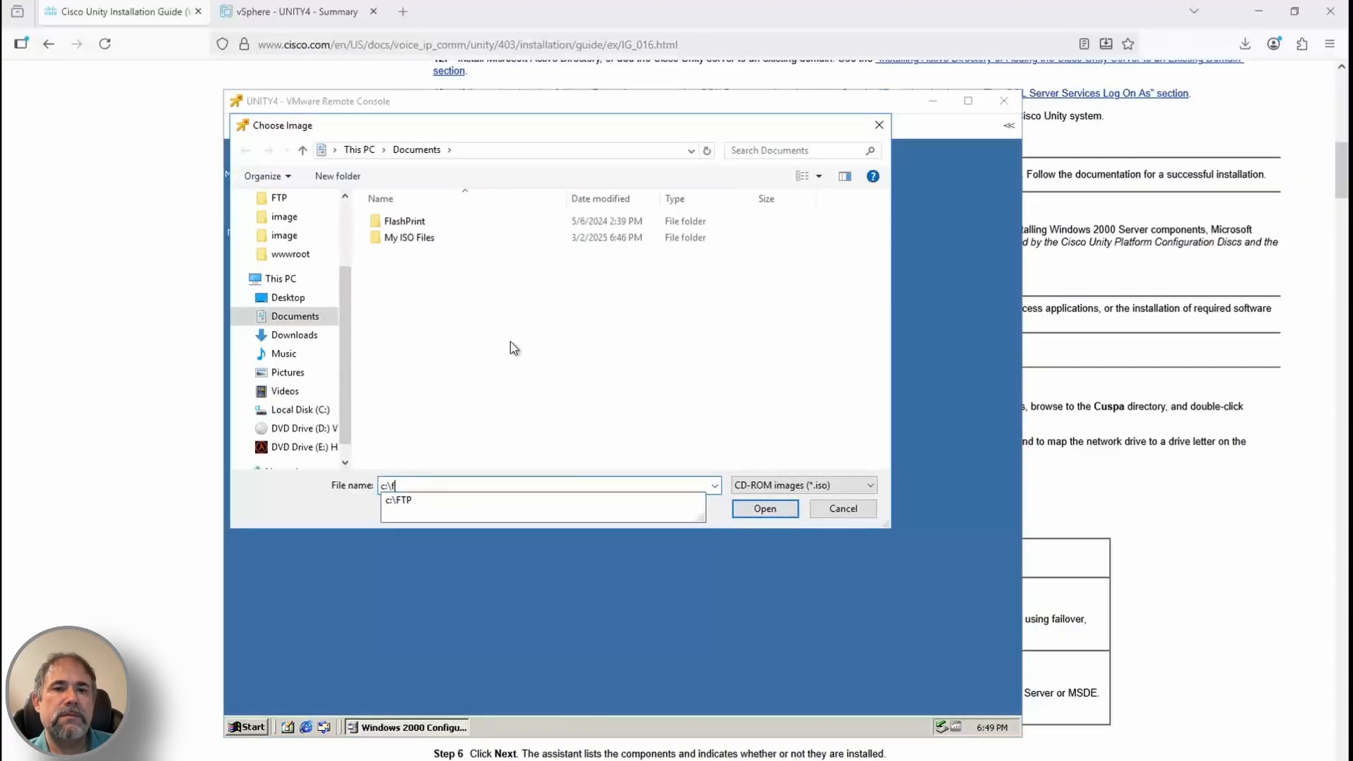
key("Return")
double_click(406, 238)
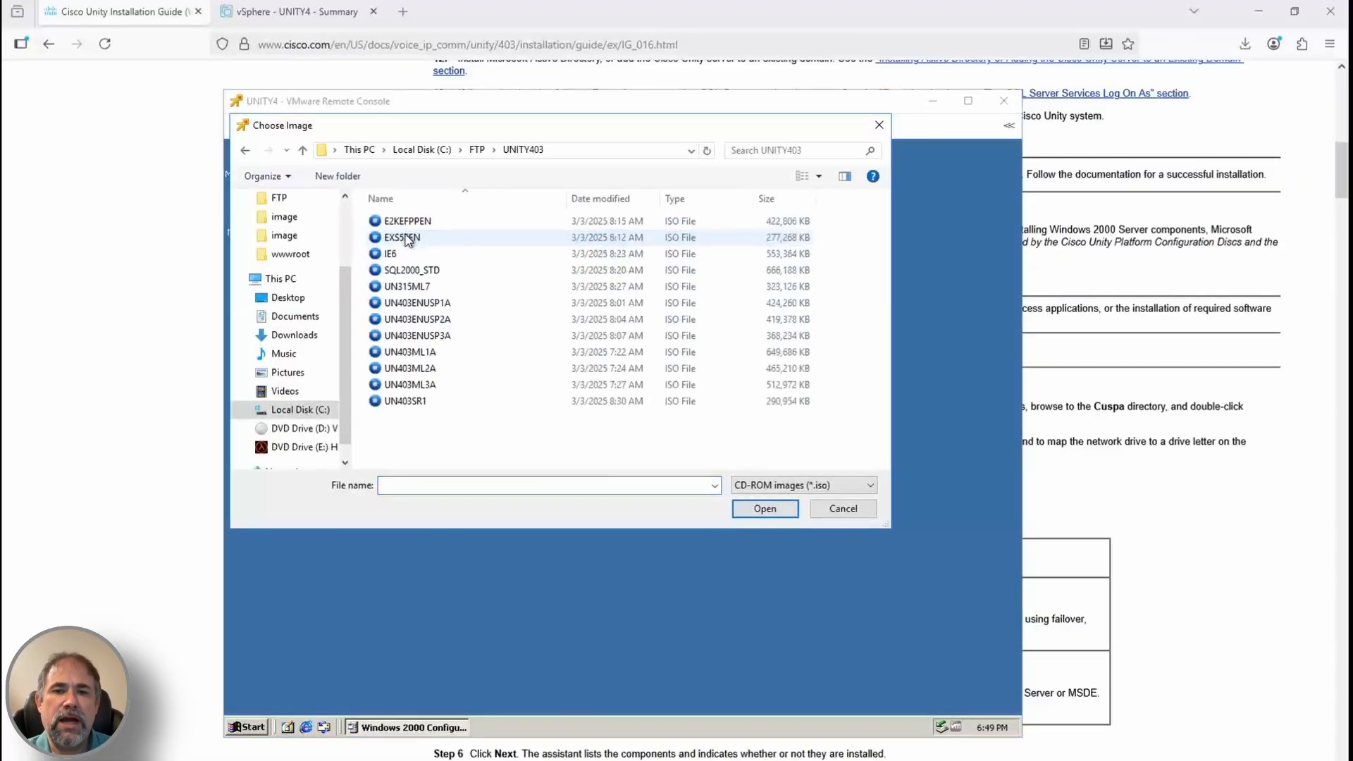
left_click(1111, 597)
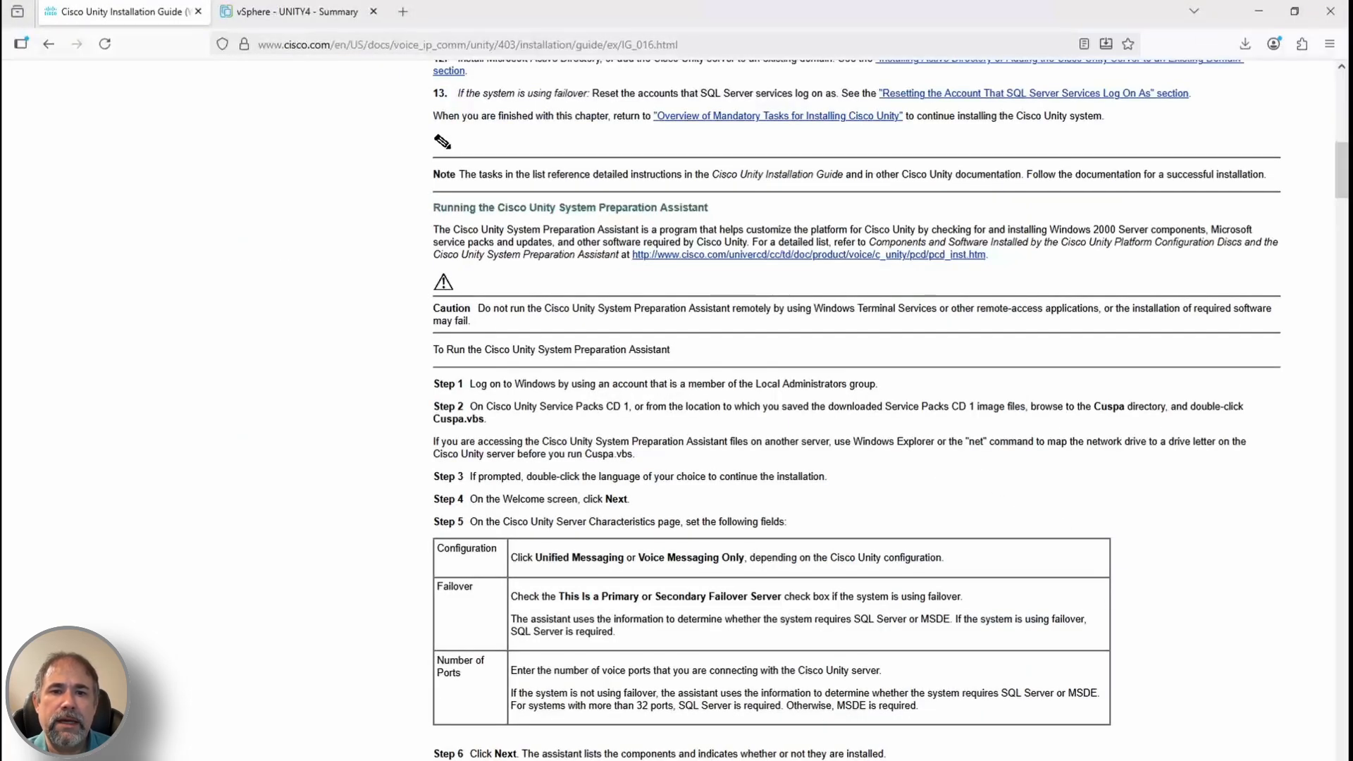
key("alt+Tab")
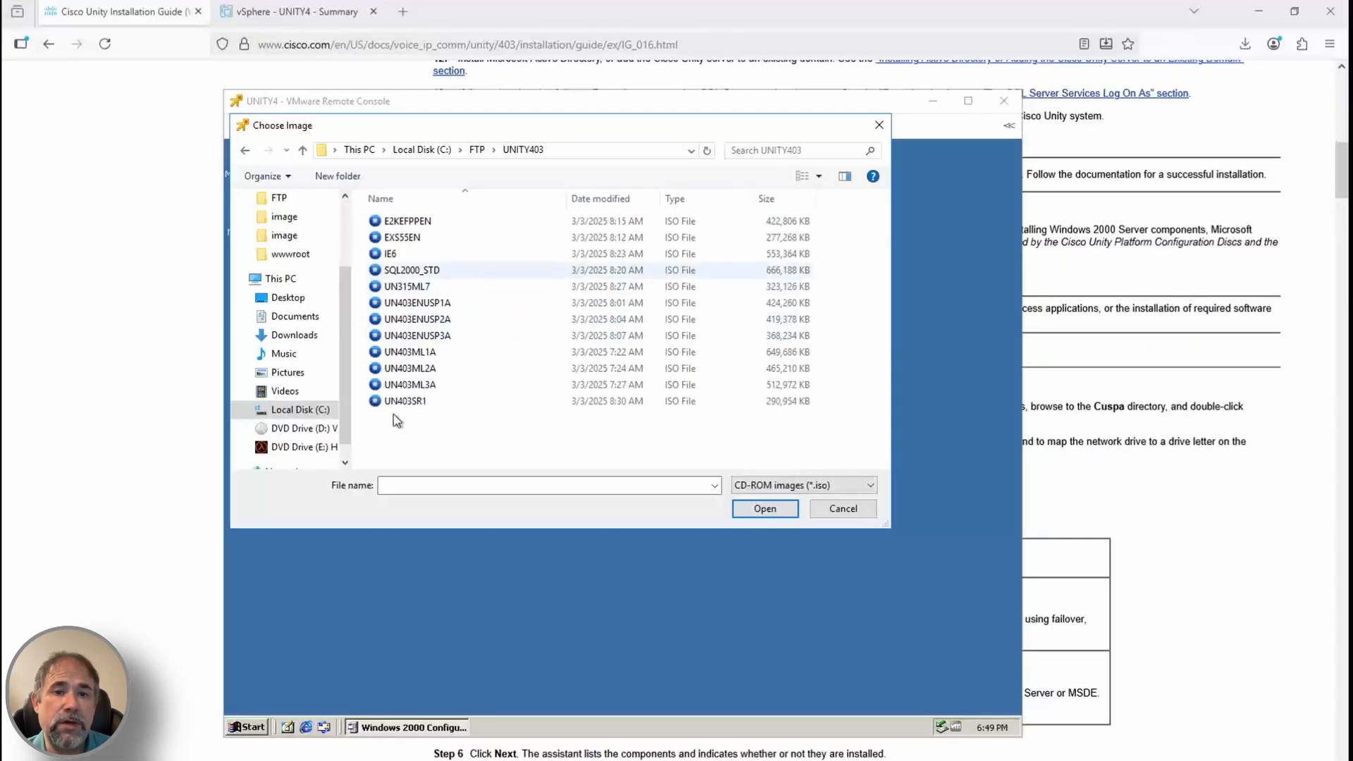
key("alt+Tab")
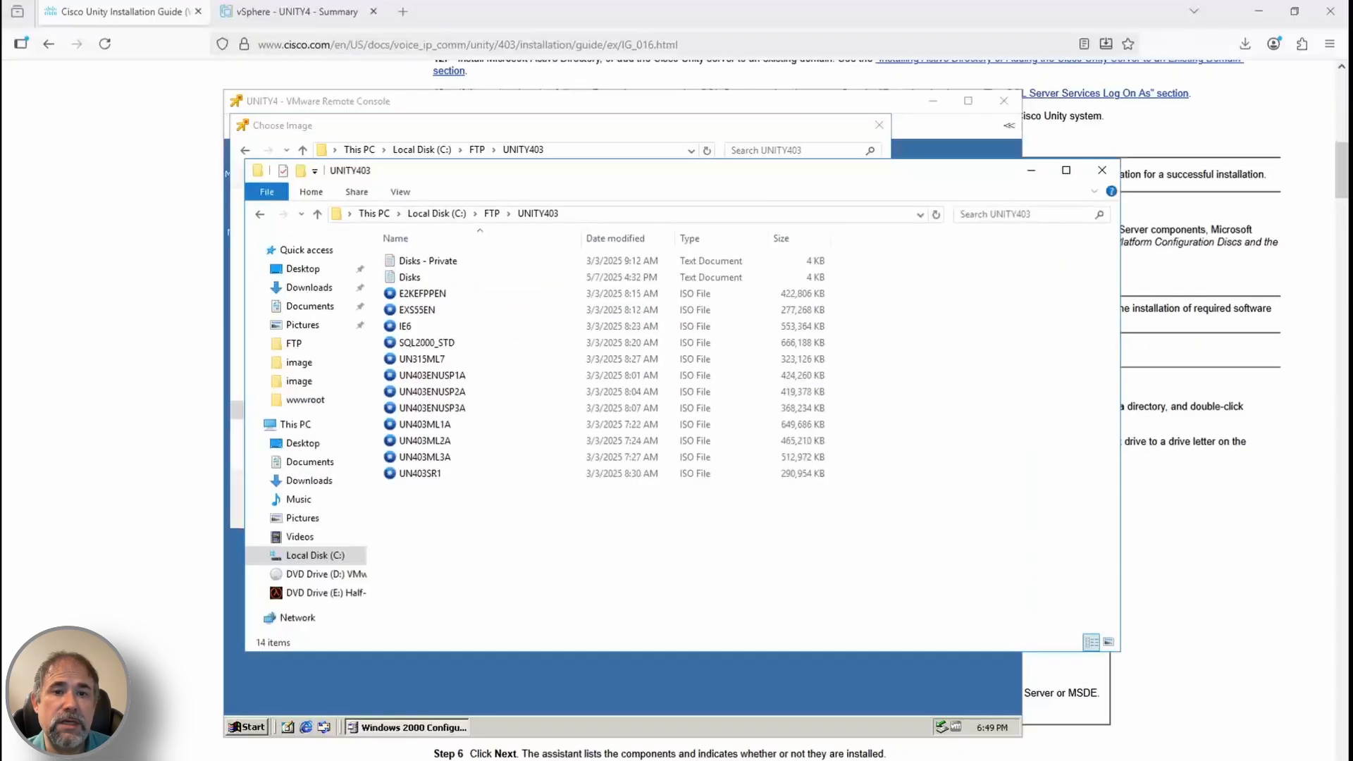
Use Disks.txt to identify UN403ENUSP1A as Service Packs CD 1, then dismiss the open-with prompt
double_click(409, 277)
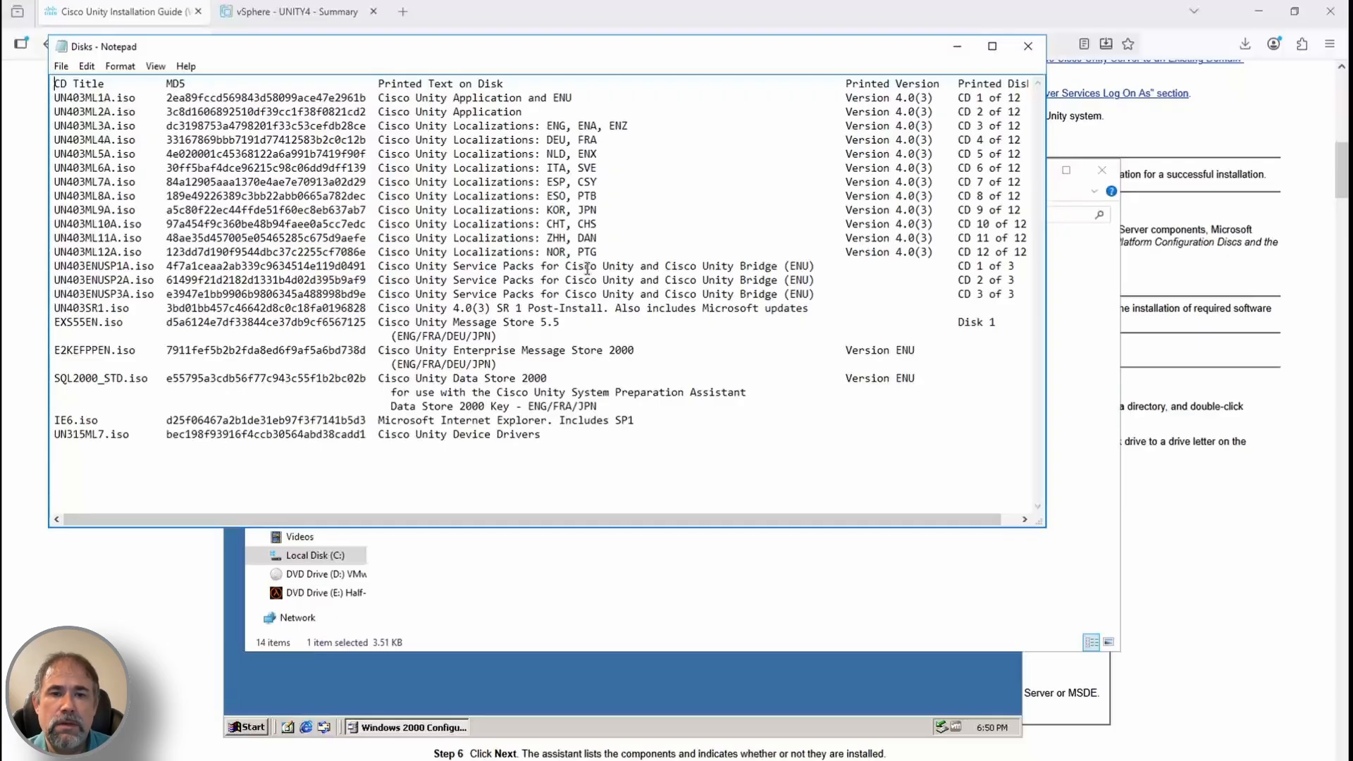
left_click_drag(85, 266, 136, 266)
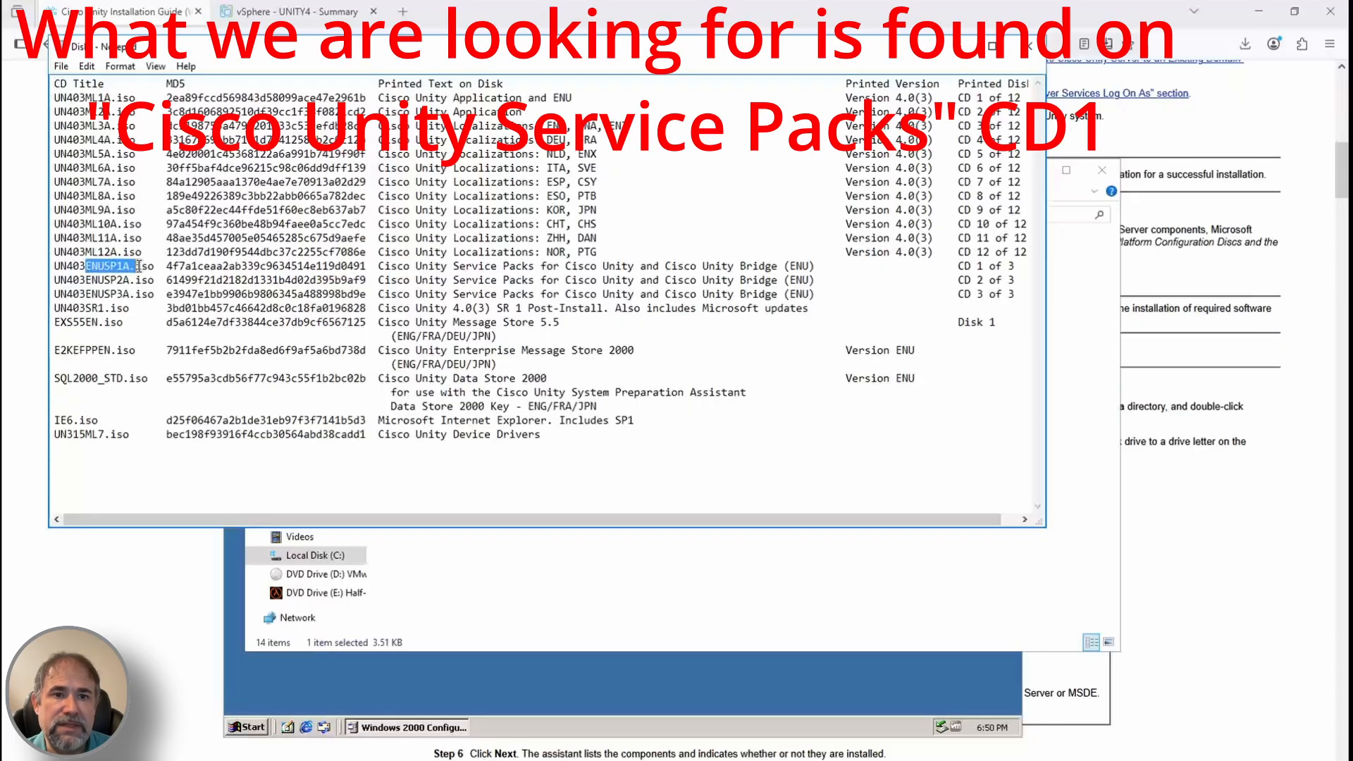
left_click(953, 45)
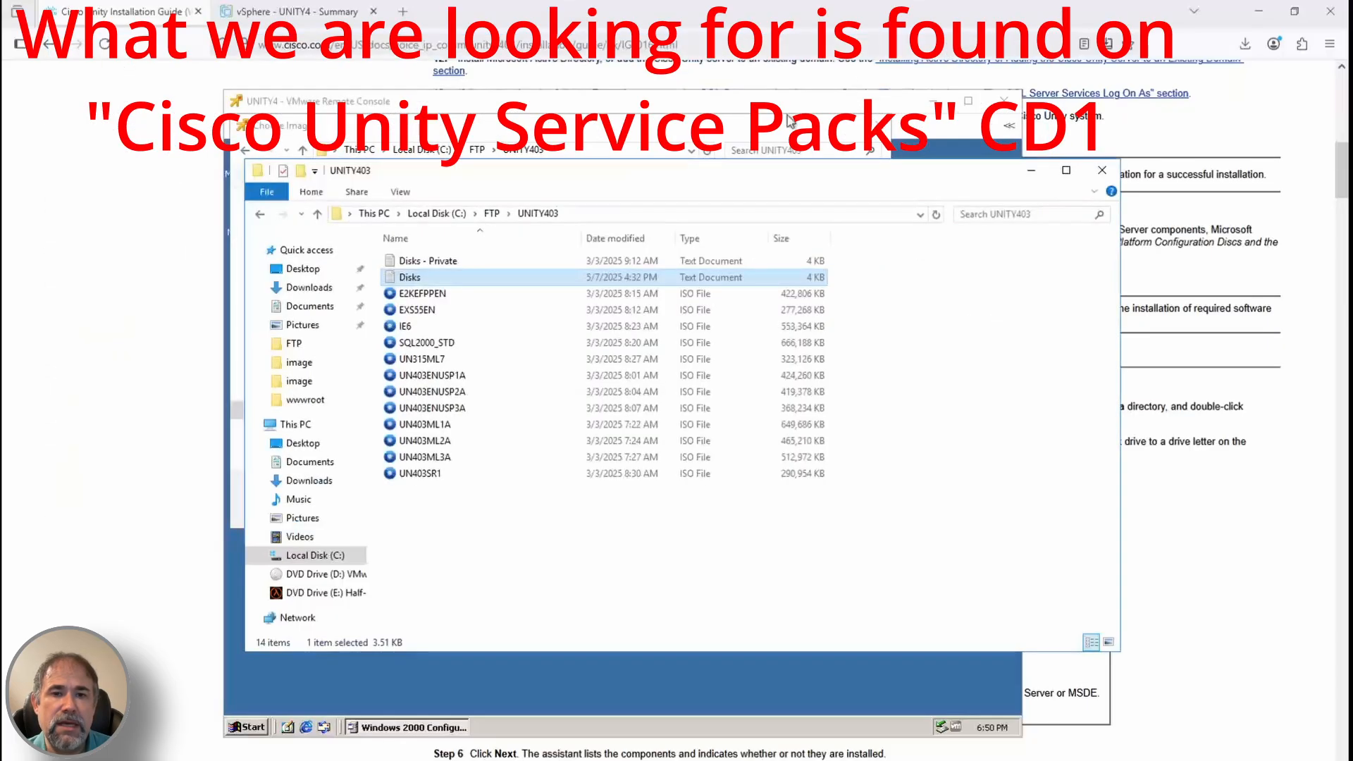
double_click(453, 378)
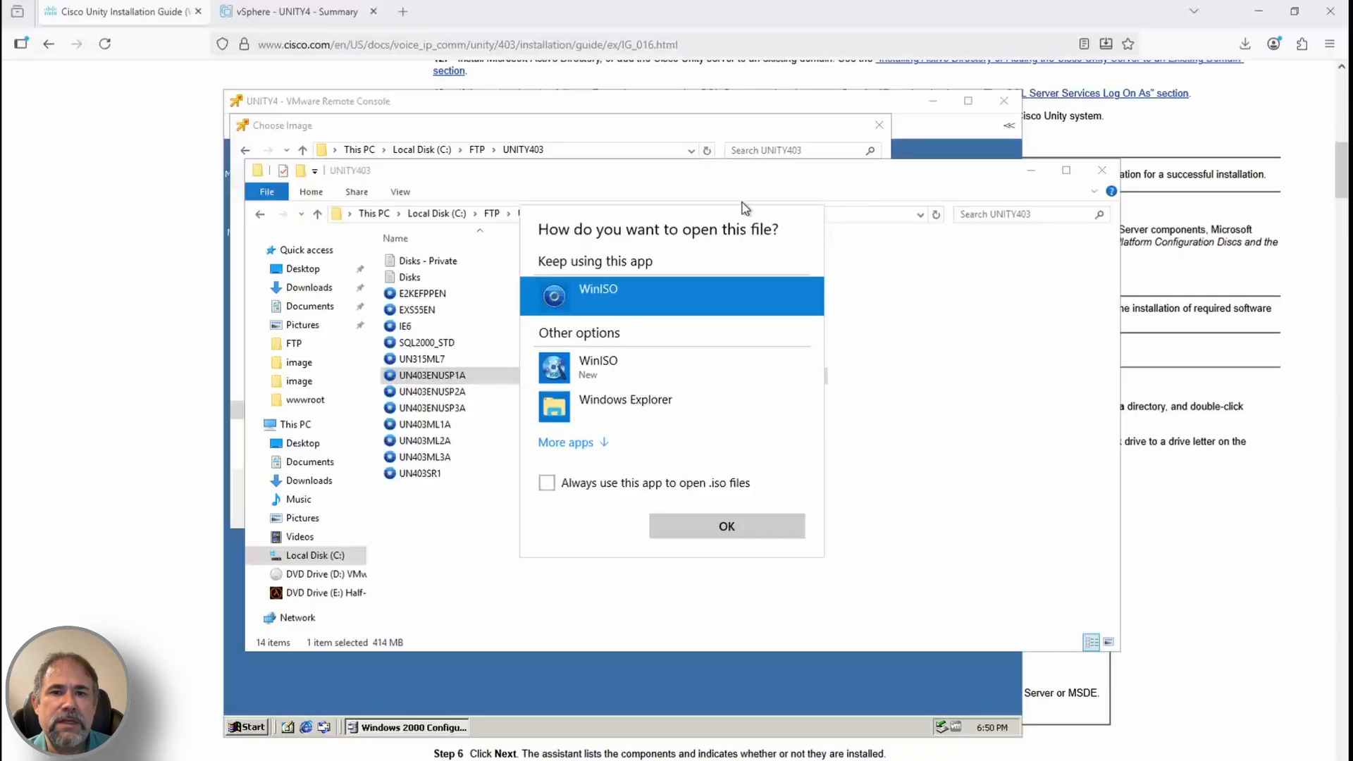
left_click(609, 139)
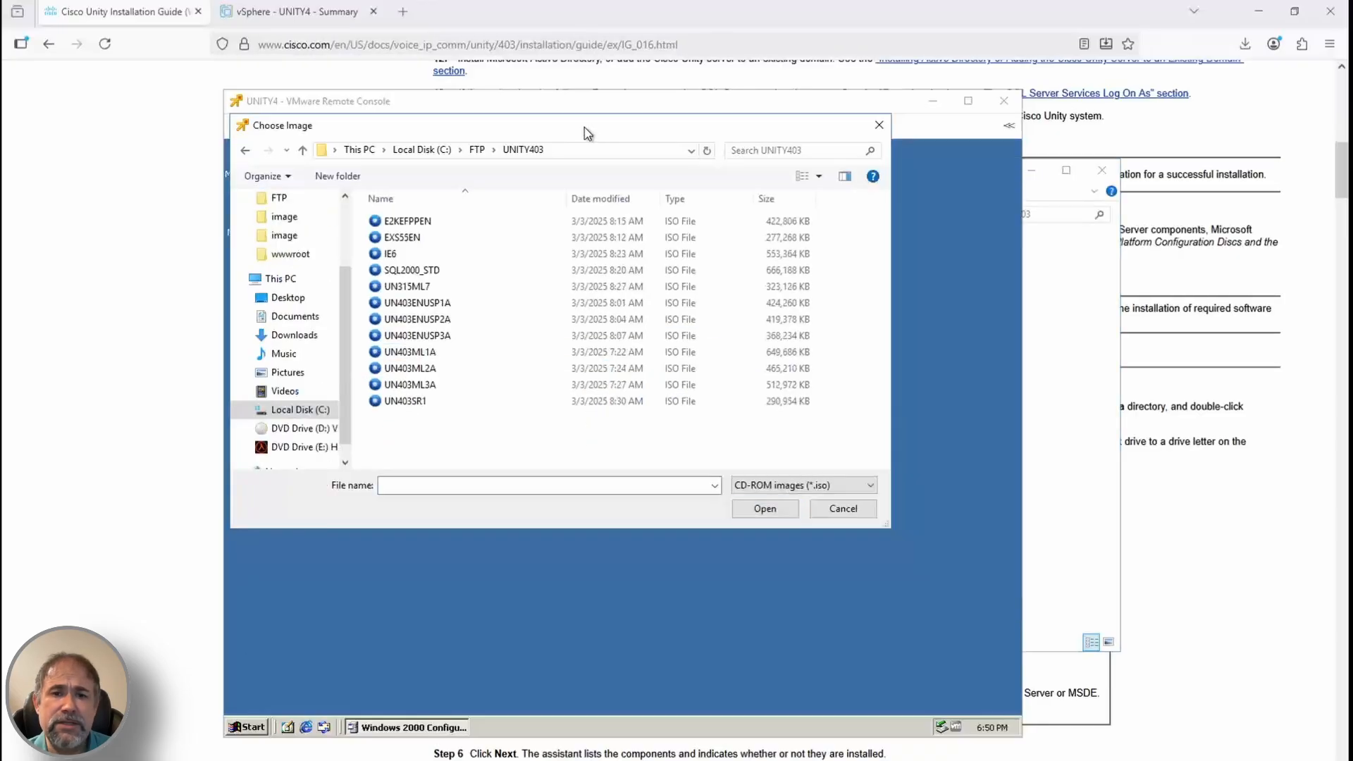
Mount UN403ENUSP1A as drive E: and open its maximized CUSPA folder to select the cuspa script
double_click(433, 310)
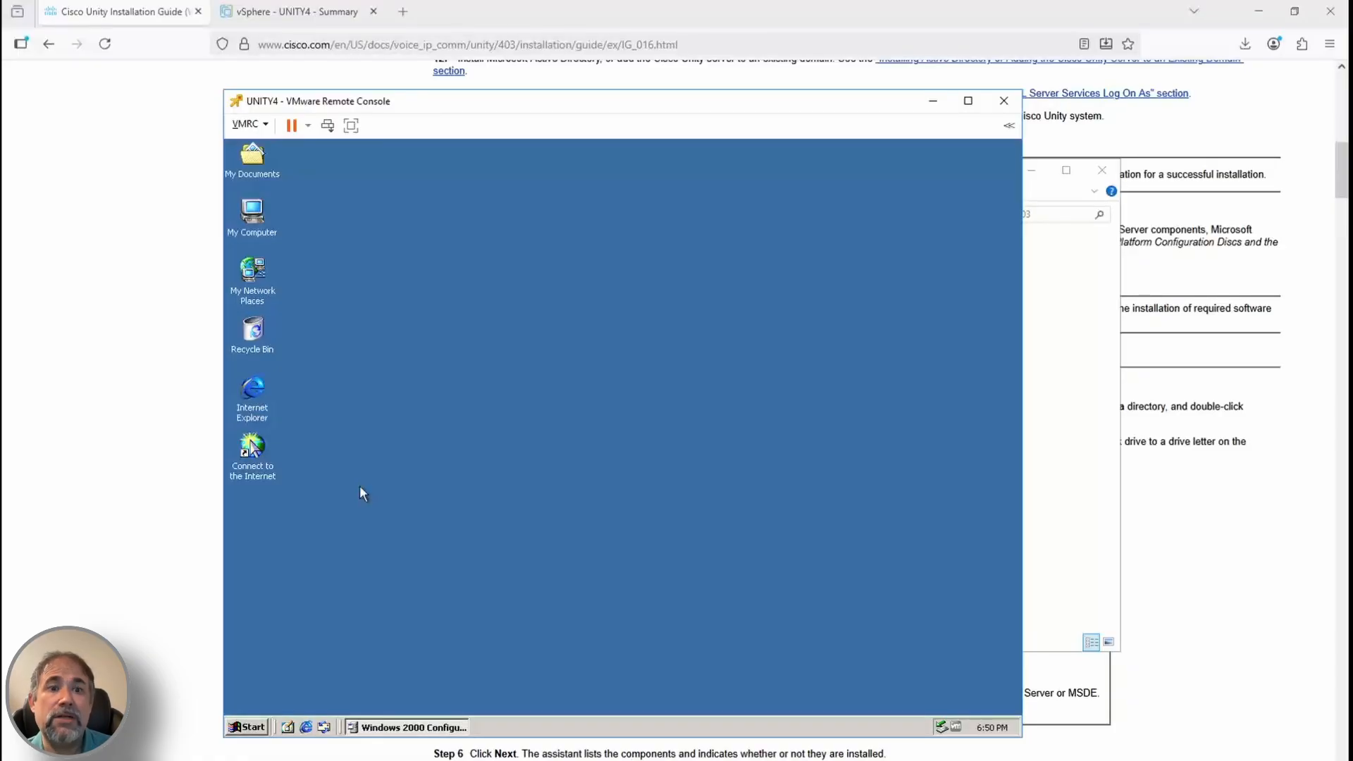
double_click(254, 211)
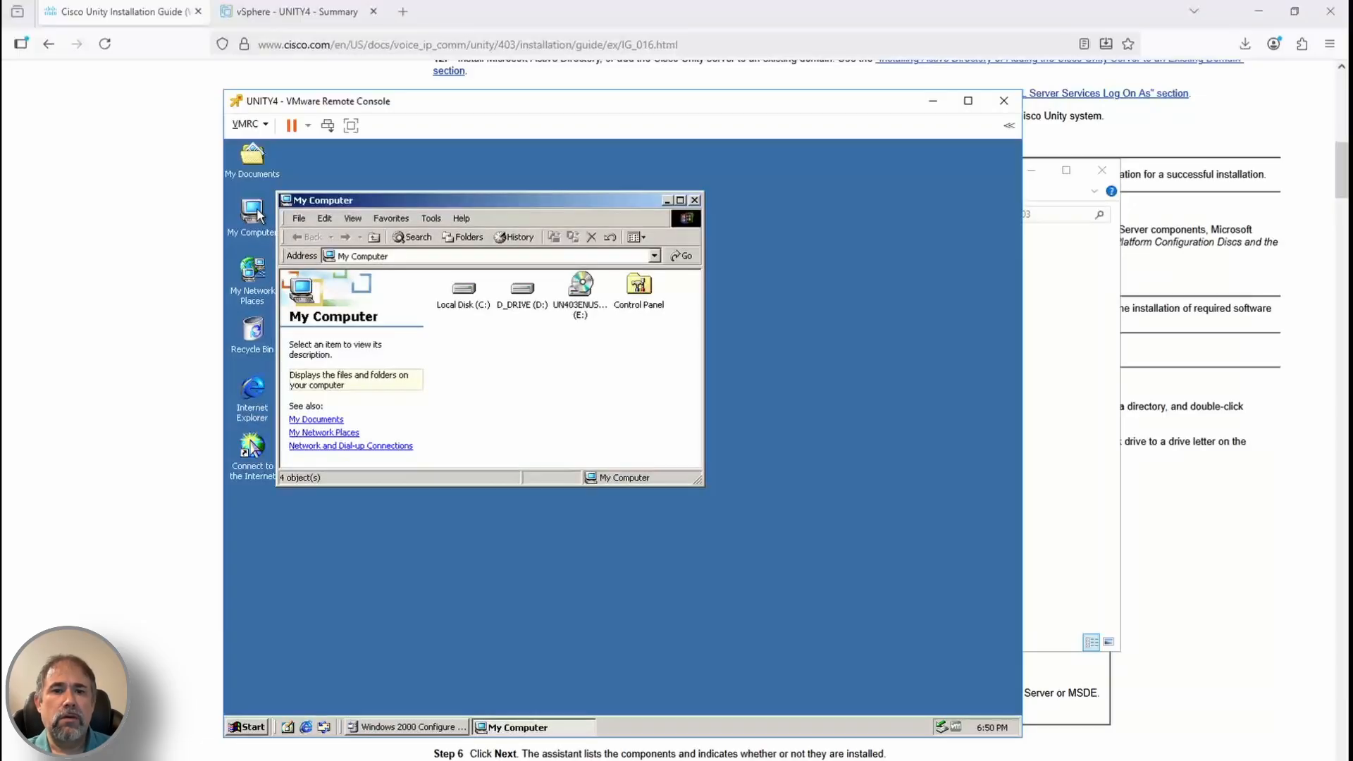
double_click(584, 289)
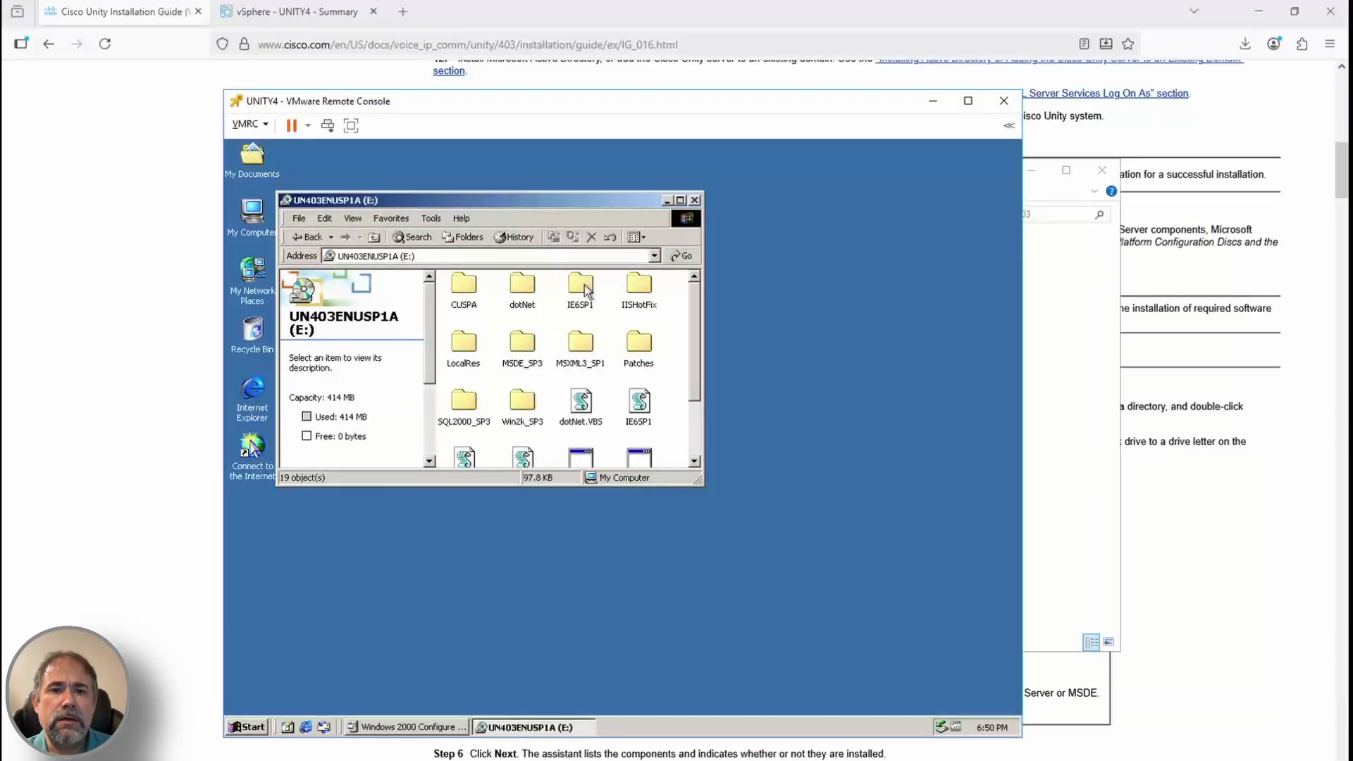
double_click(463, 285)
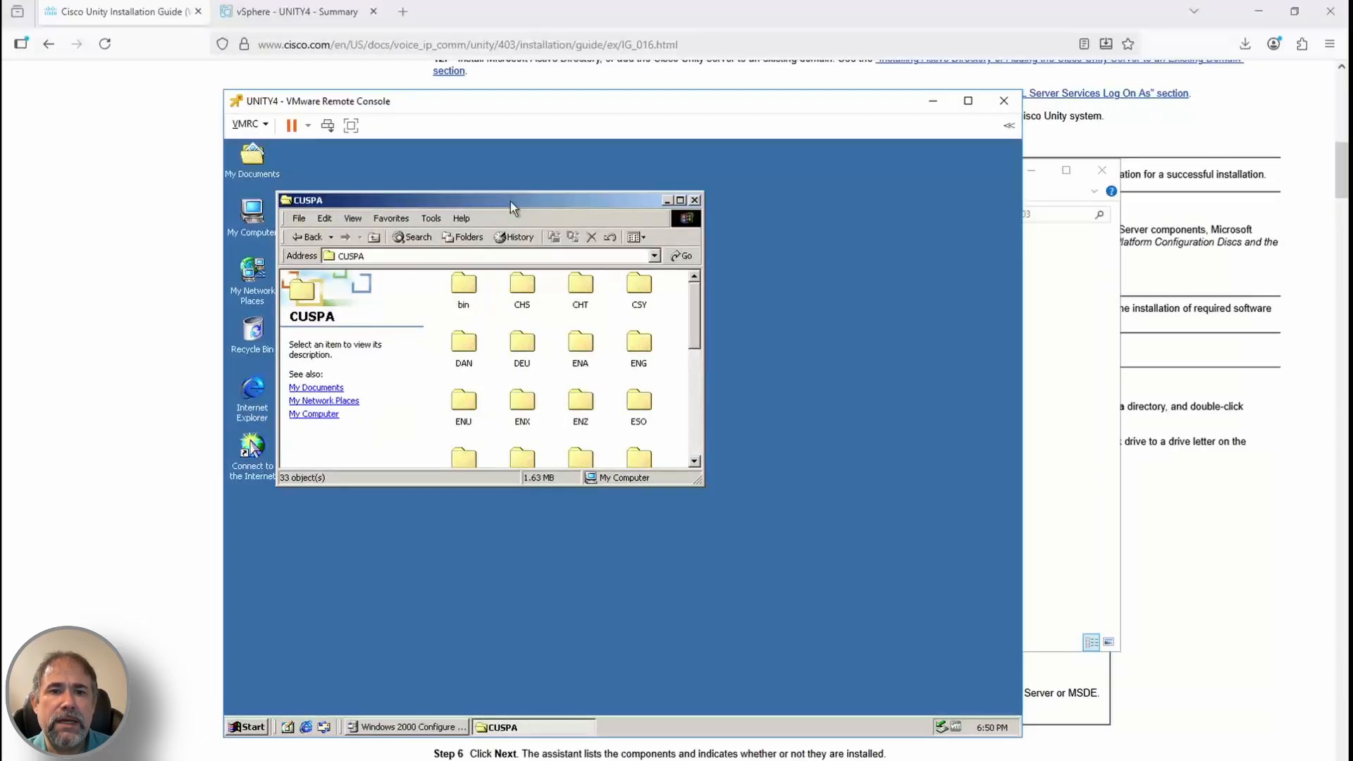
double_click(511, 202)
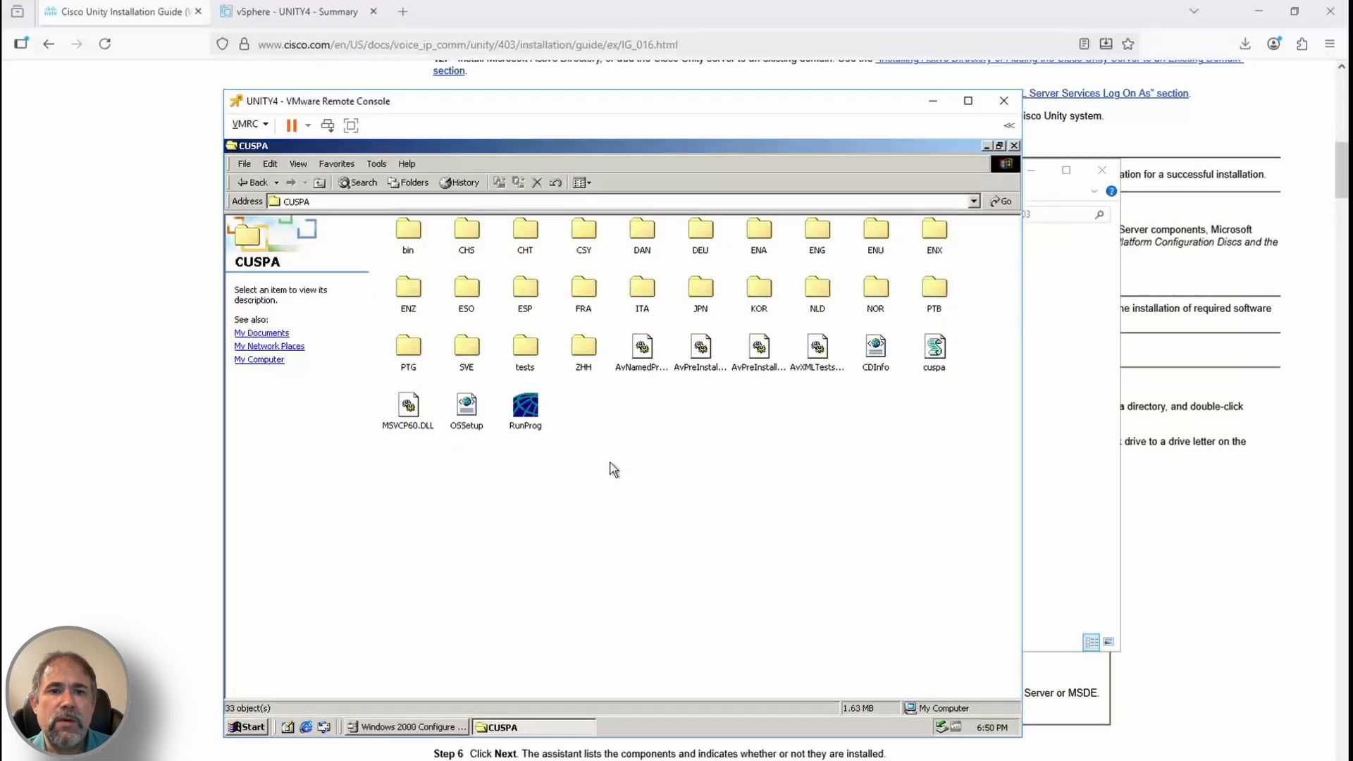
left_click(931, 349)
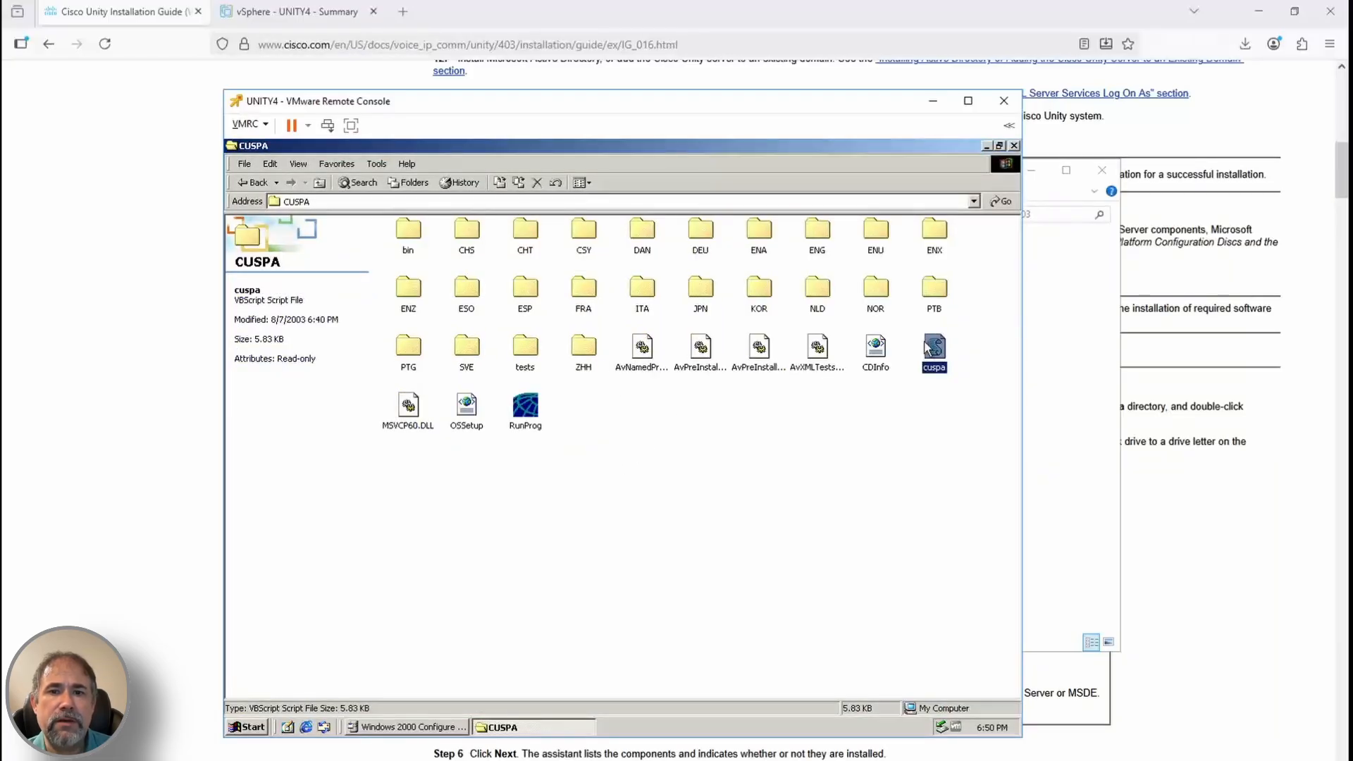
Launch cuspa in English and advance past server characteristics to the readiness check
double_click(928, 347)
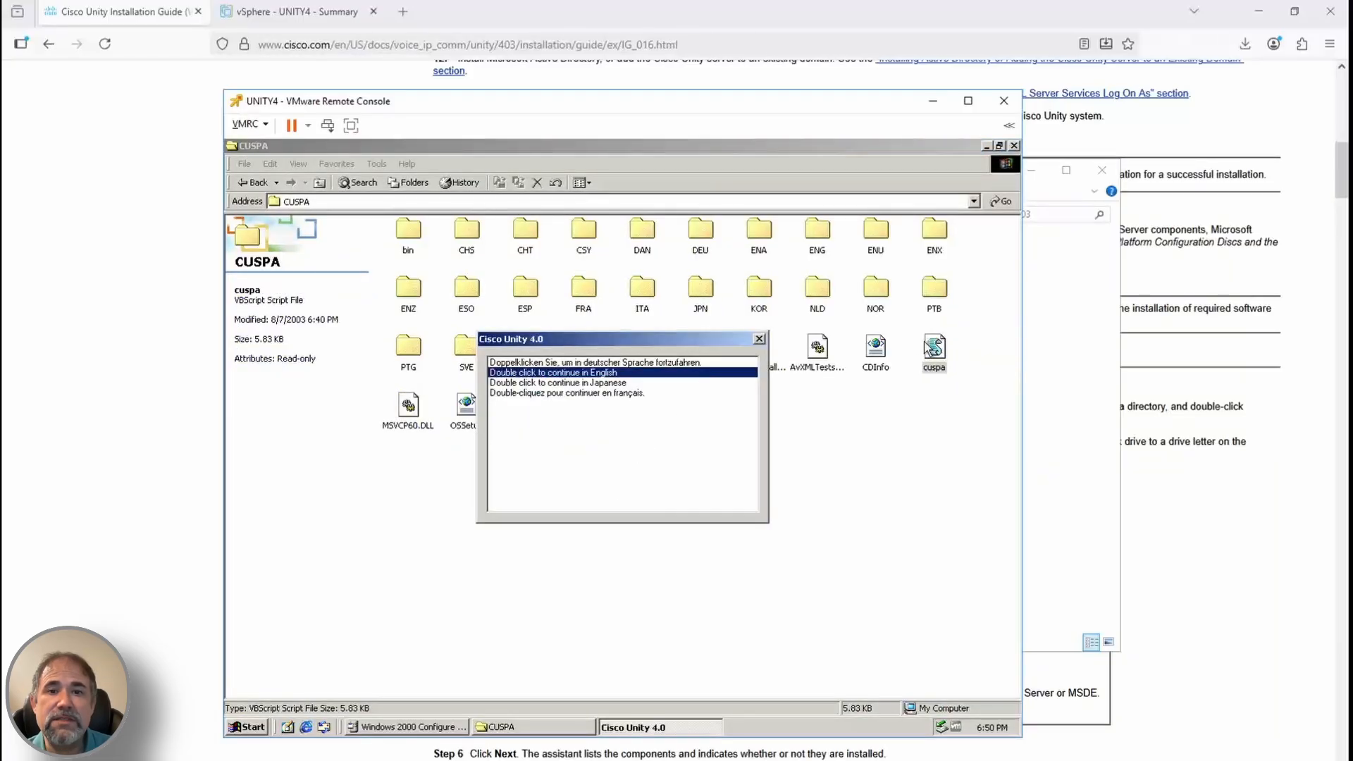
double_click(598, 373)
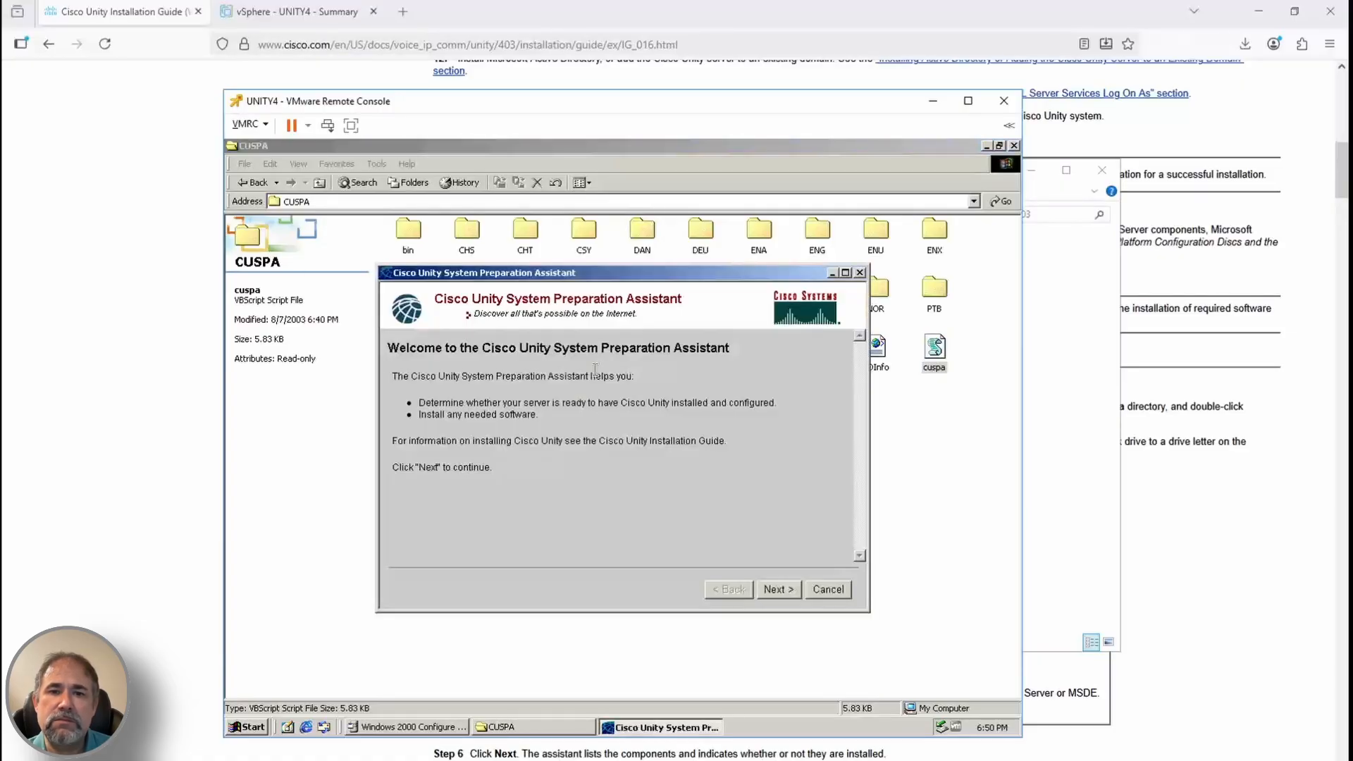
left_click(781, 589)
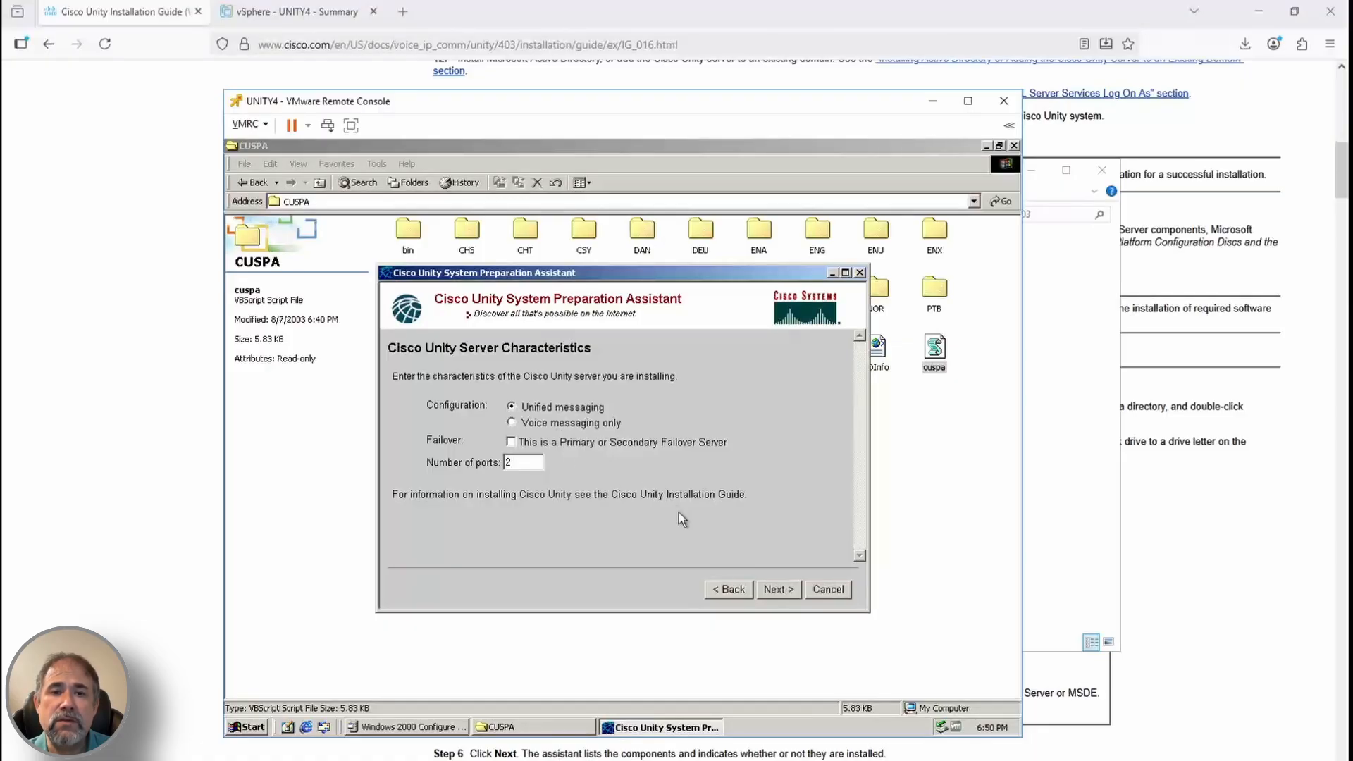
left_click(778, 589)
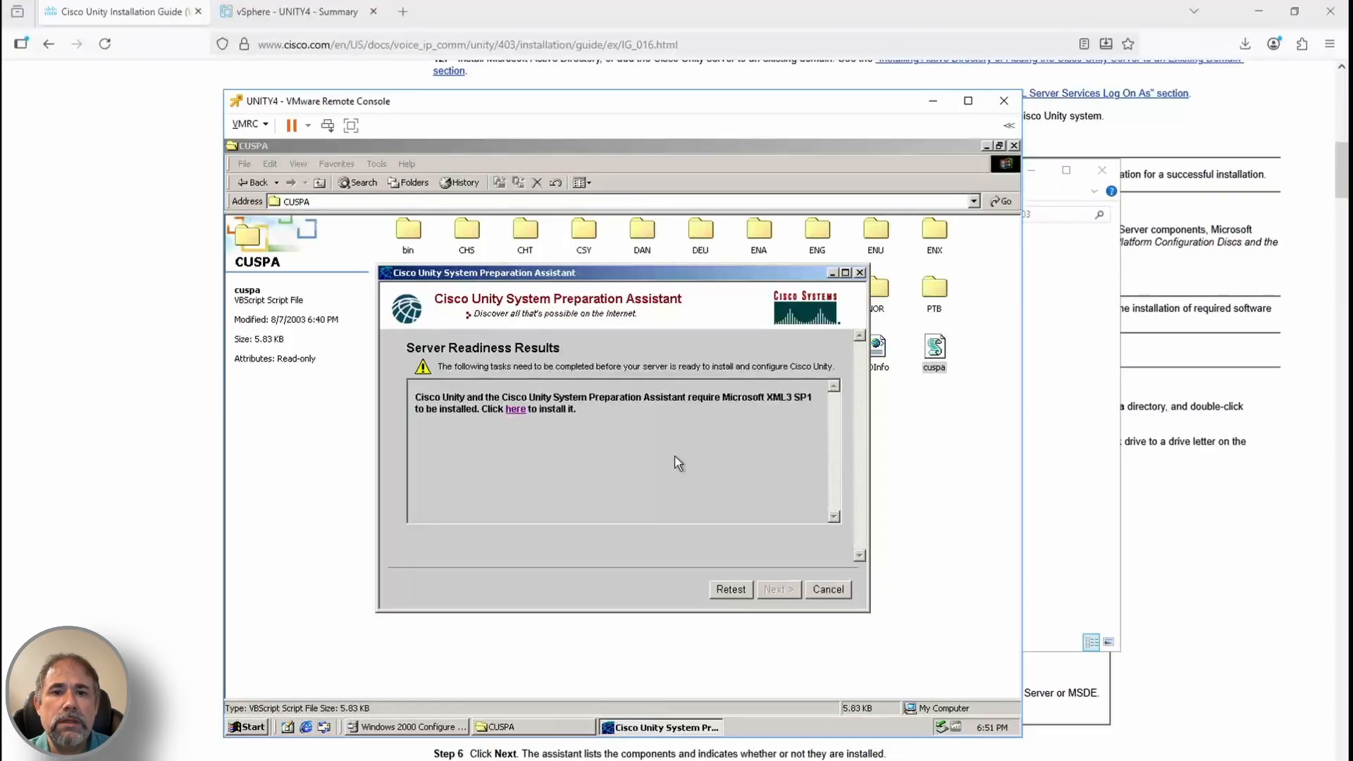
Install Microsoft XML3 SP1 and start the IIS installation in Windows Components Wizard
left_click(516, 410)
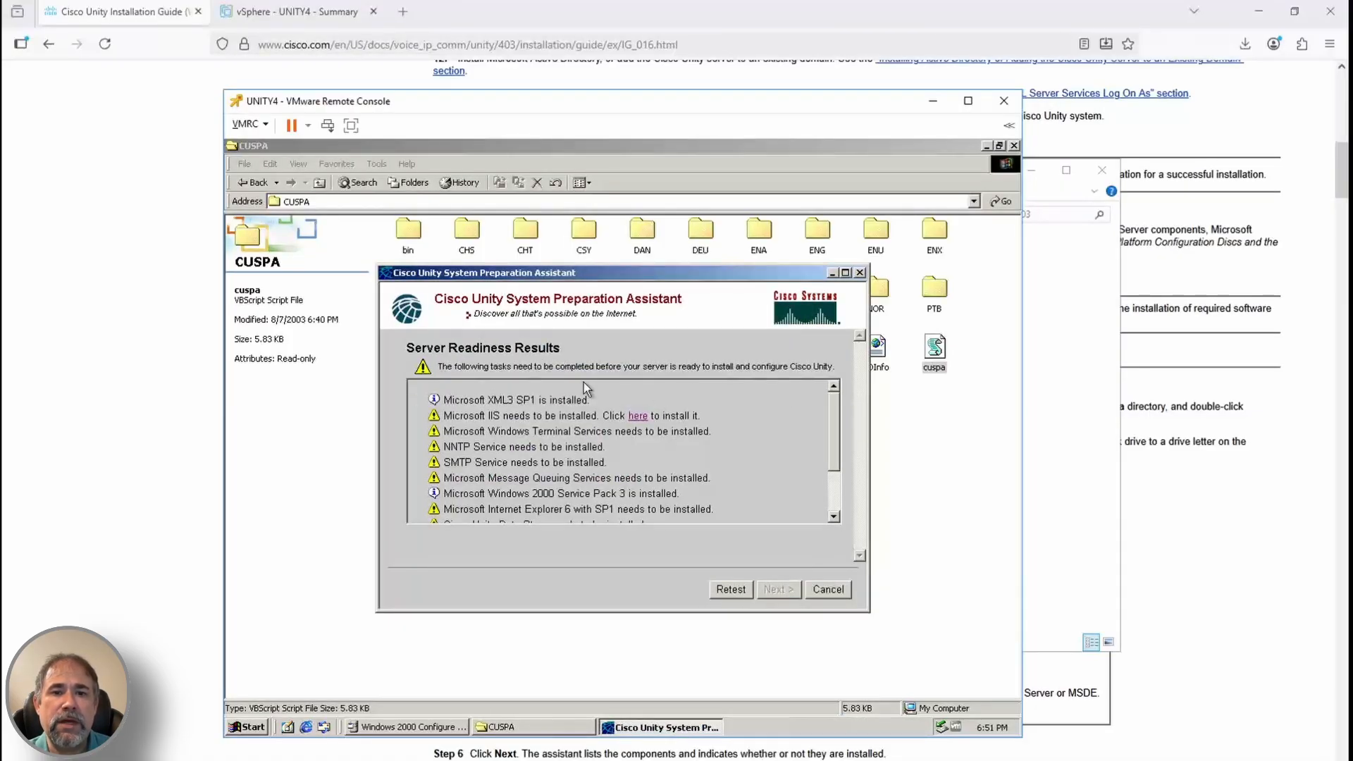
left_click(638, 416)
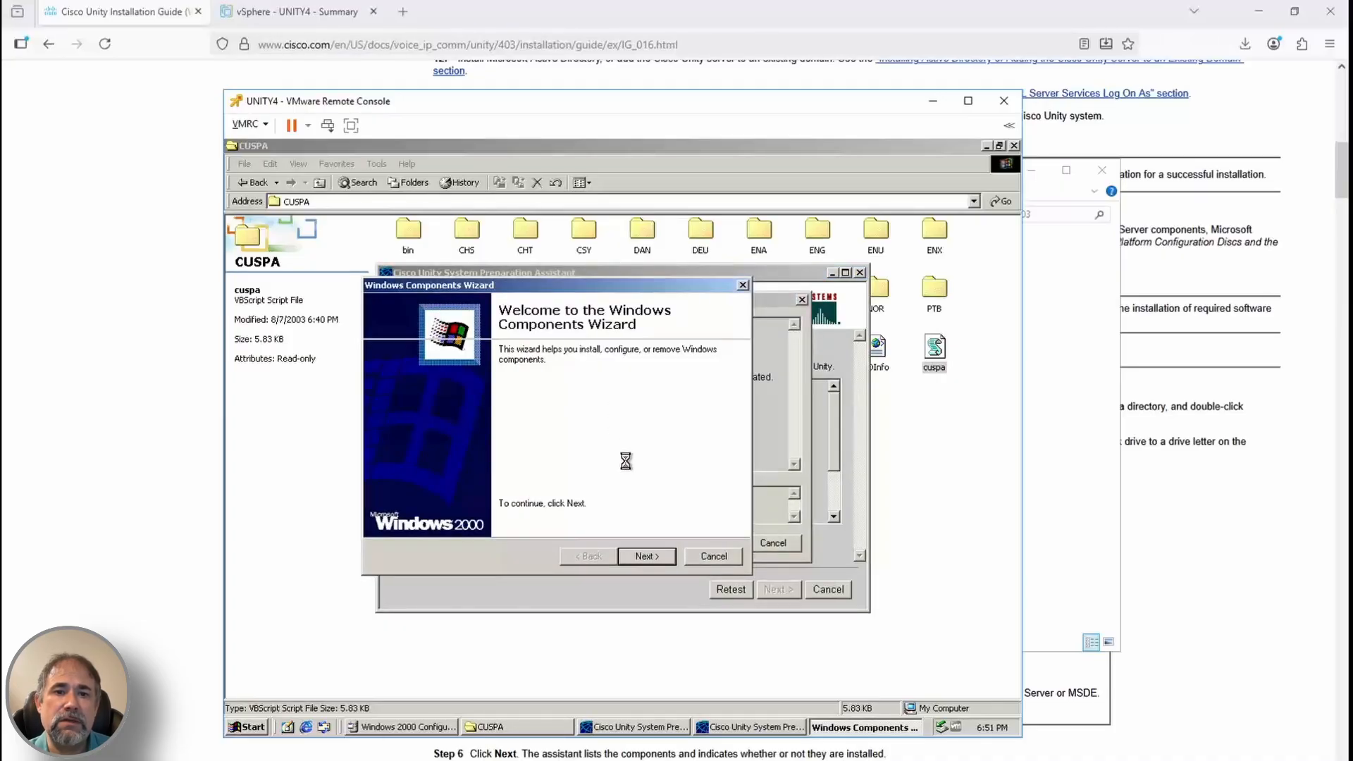
left_click(646, 557)
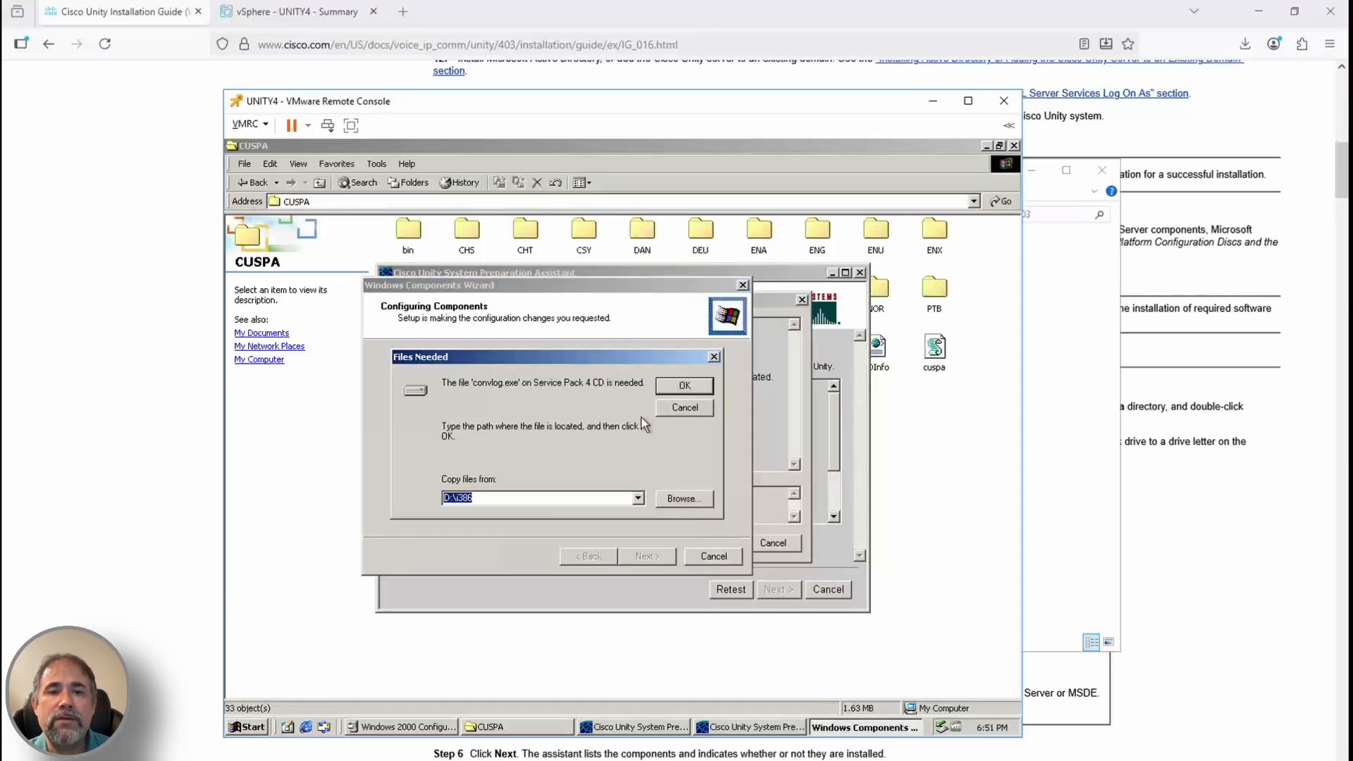
Supply i386 sources for convlog.exe, ins.cab (c:\i386), ims.cab and admxprox.dll (D:\i386)
key("Left")
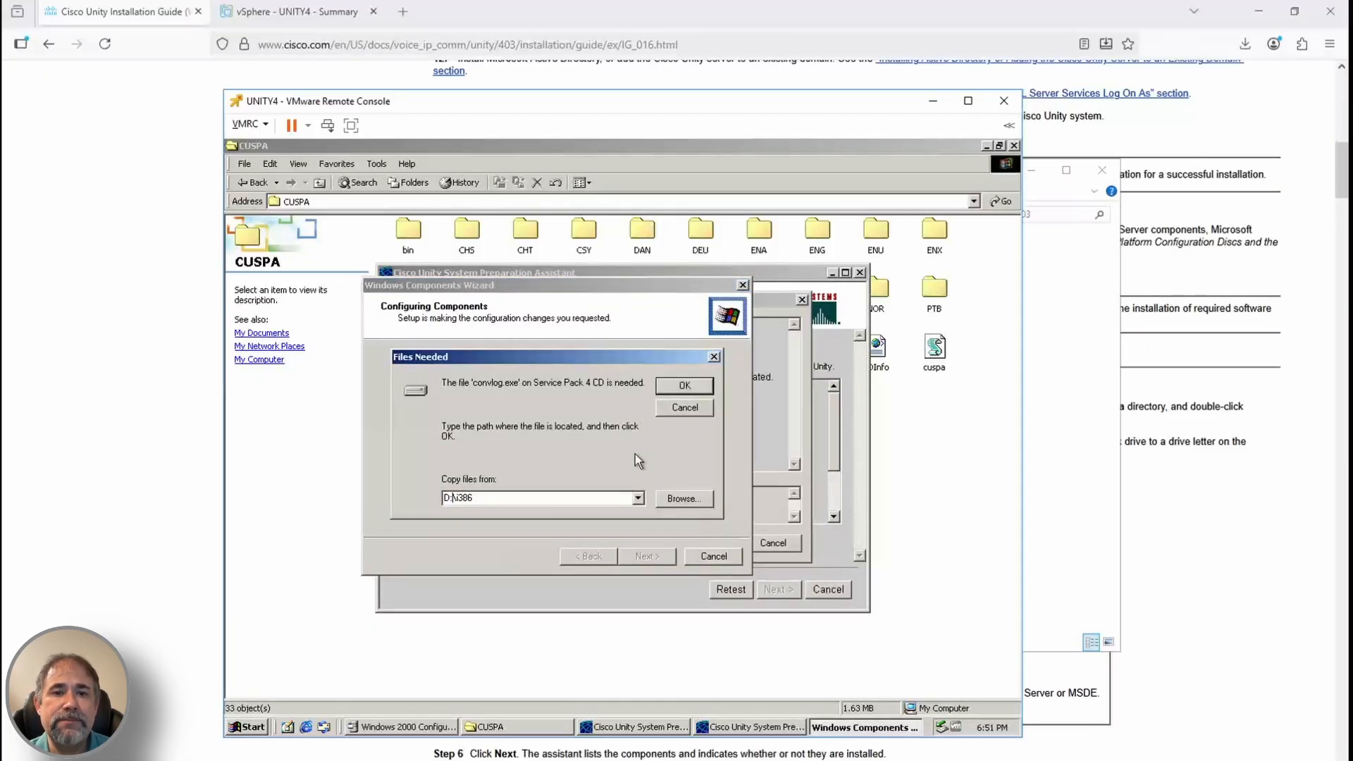
key("Return")
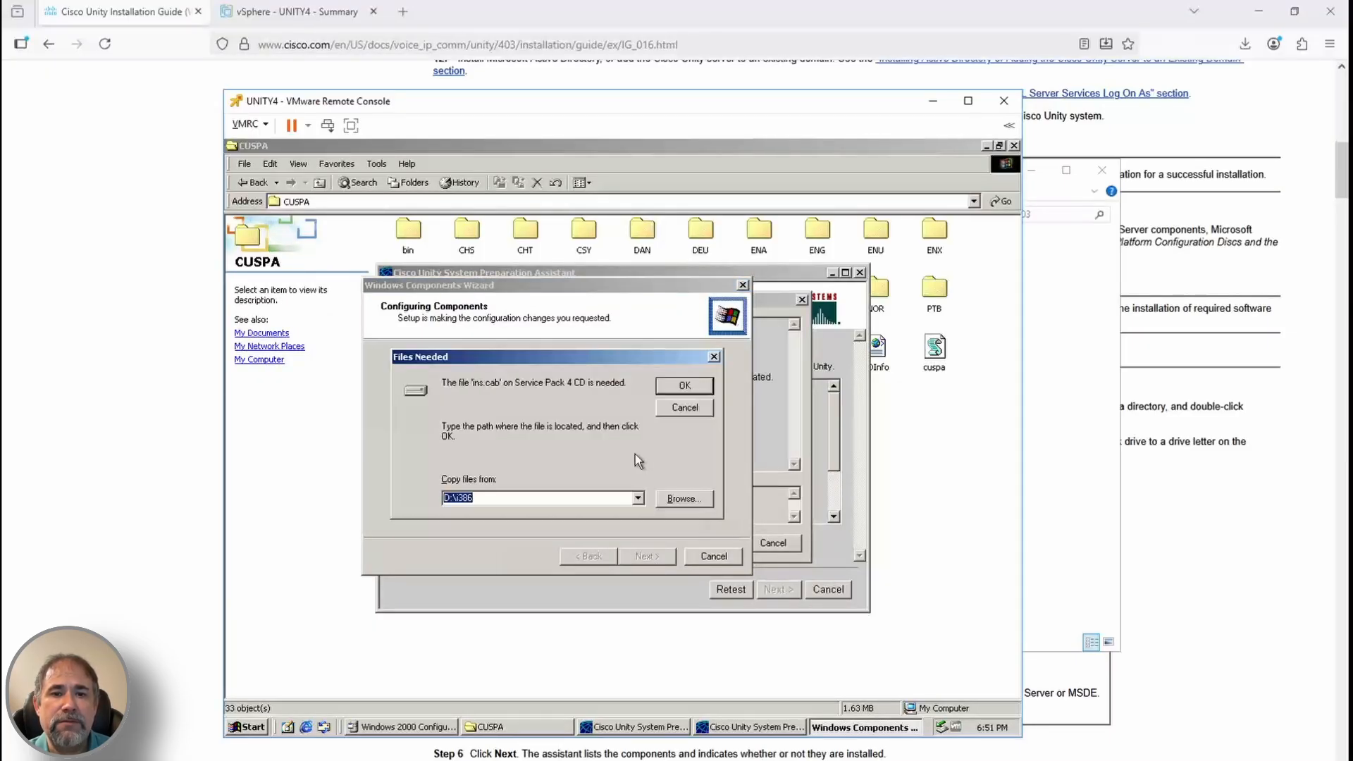
key("Down")
key("Left")
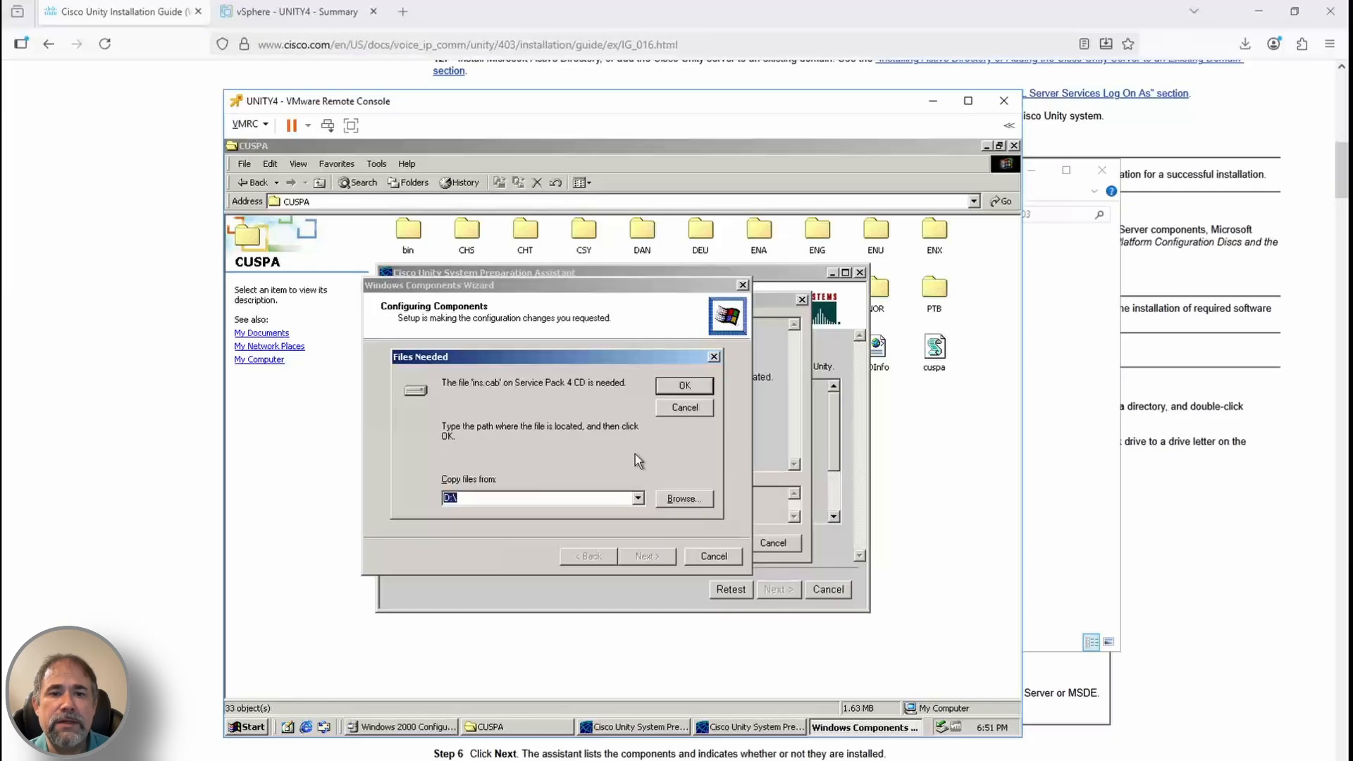
key("Delete")
type("\\i386")
key("Return")
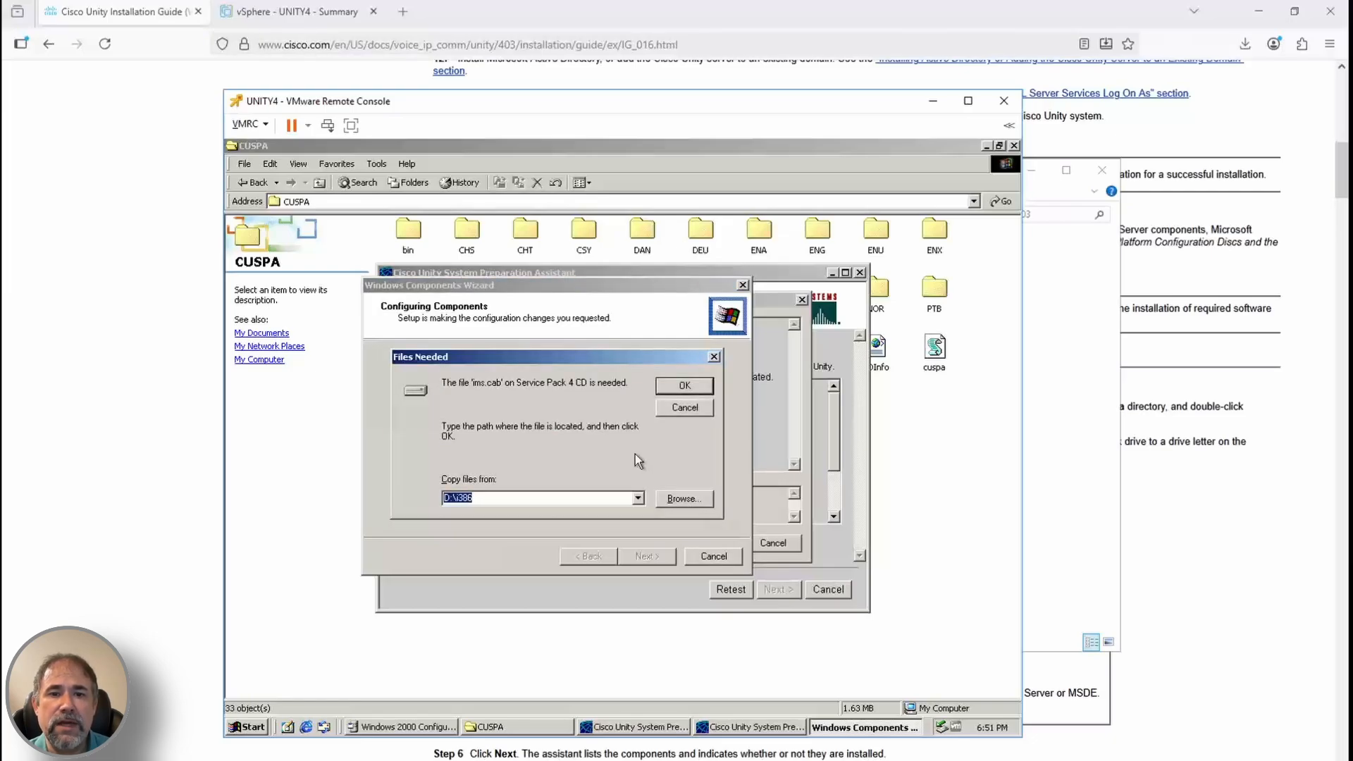
key("End")
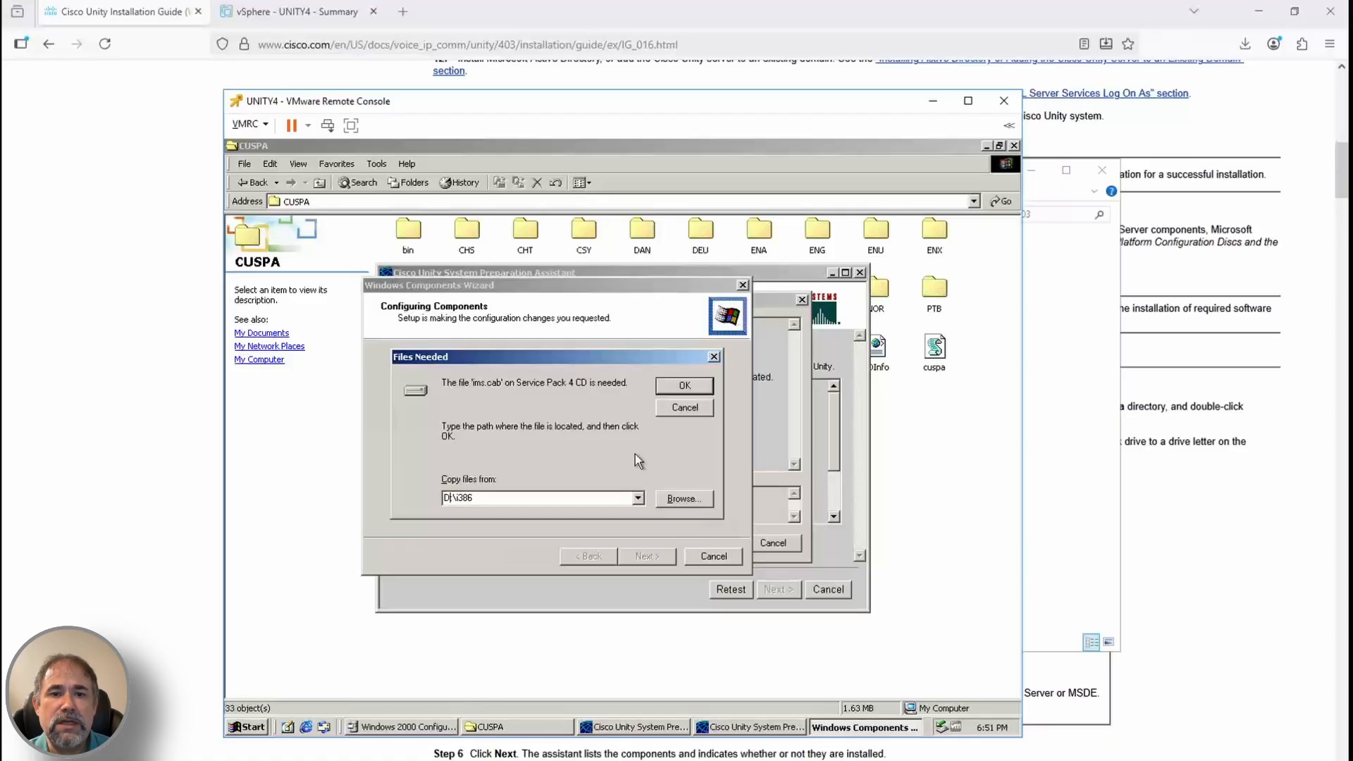
key("Return")
key("End")
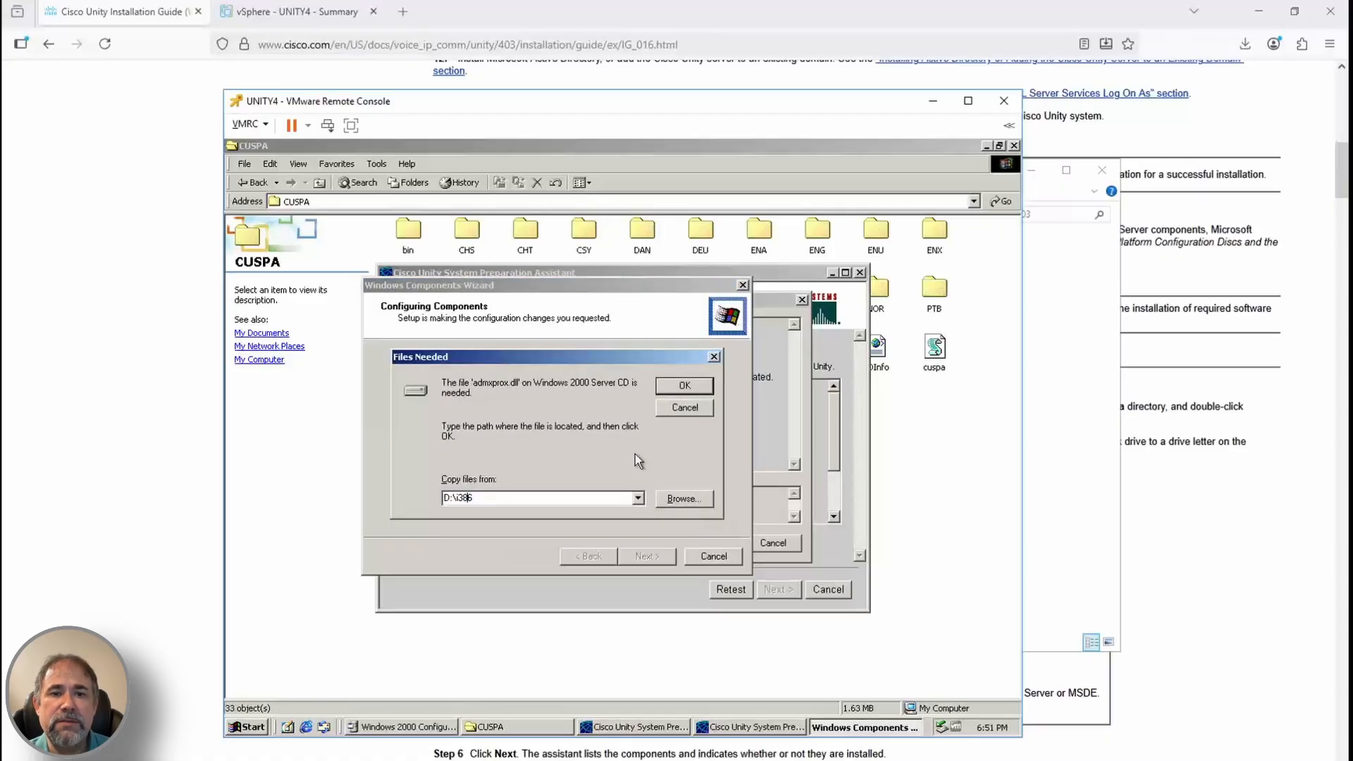
key("Return")
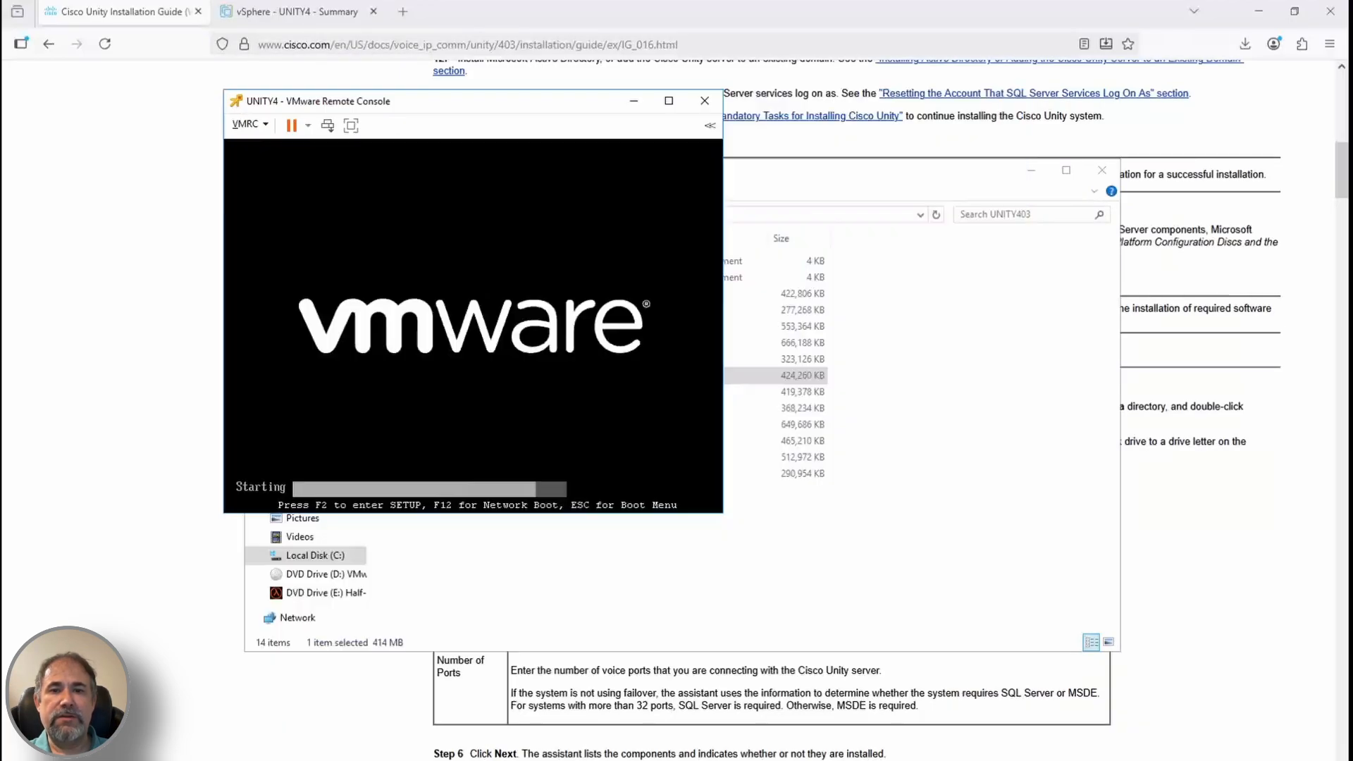
Let the Preparation Assistant install MSDE and .NET while following along in the guide
scroll(1121, 518, "down", 1)
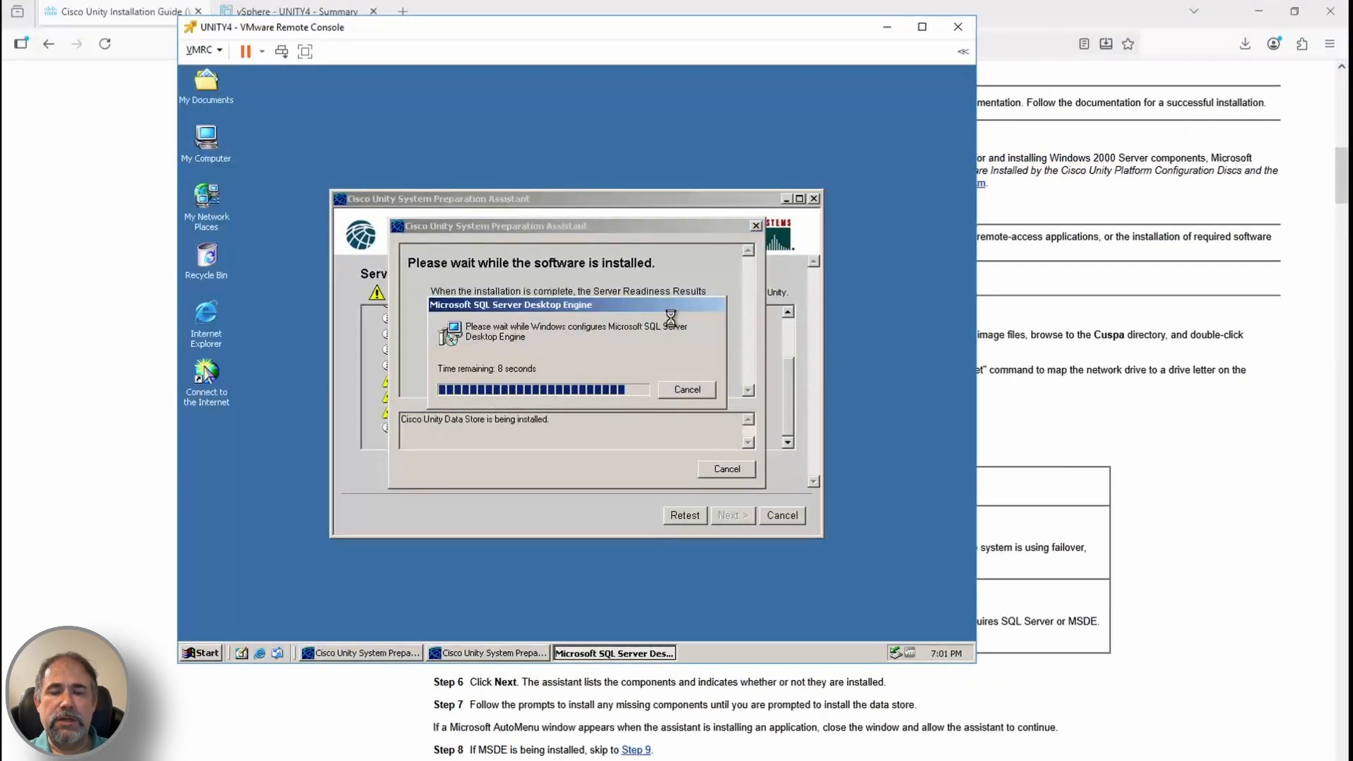
left_click(204, 50)
mouse_move(247, 85)
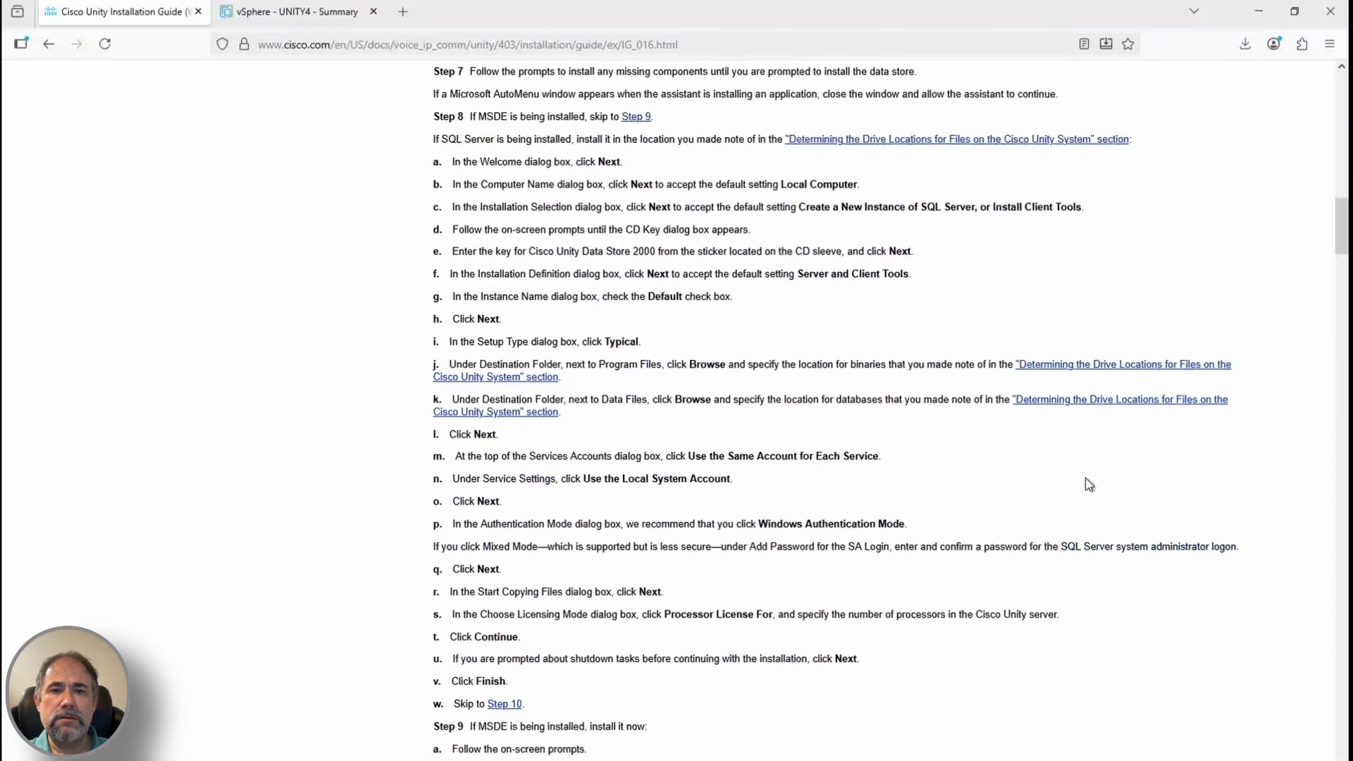
scroll(507, 535, "down", 8)
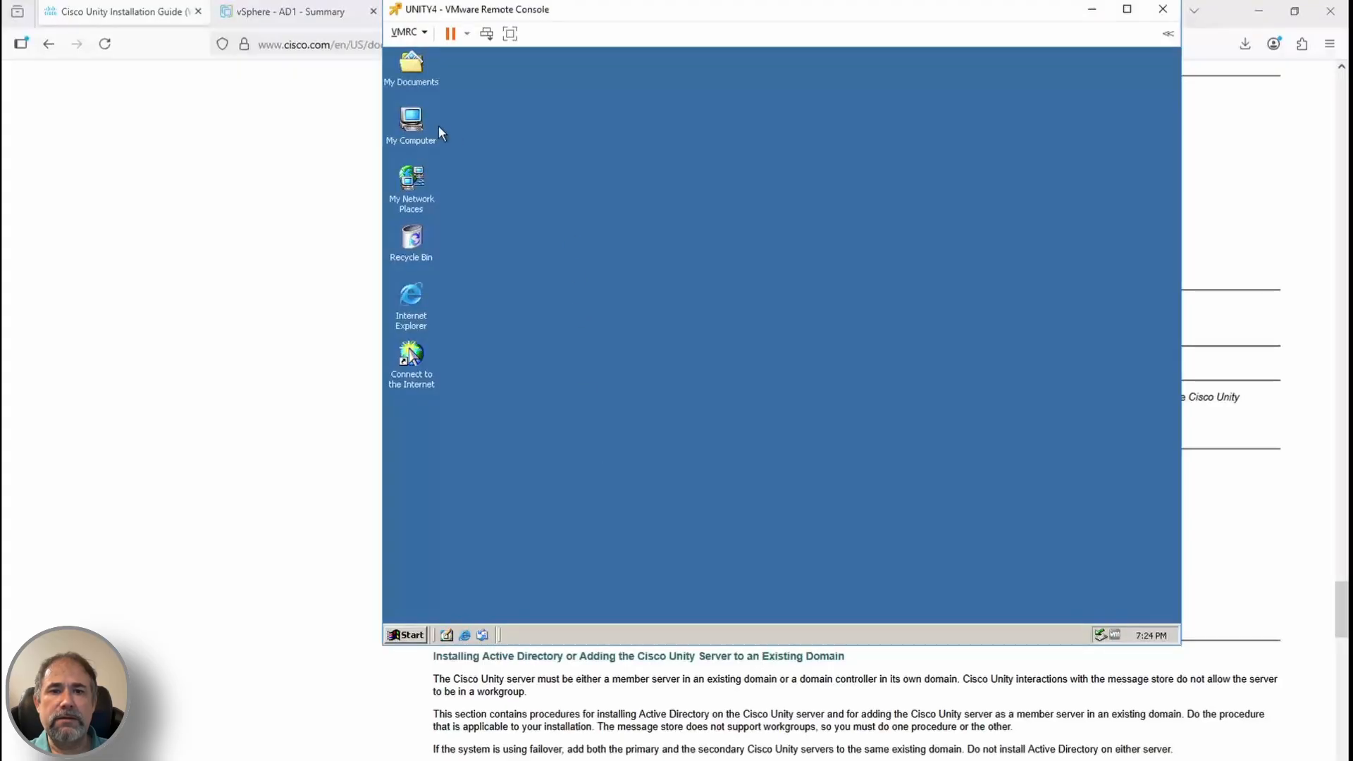
Change UNITY4's membership from WORKGROUP to the pinnacledataworks.com domain in Network Identification
right_click(414, 117)
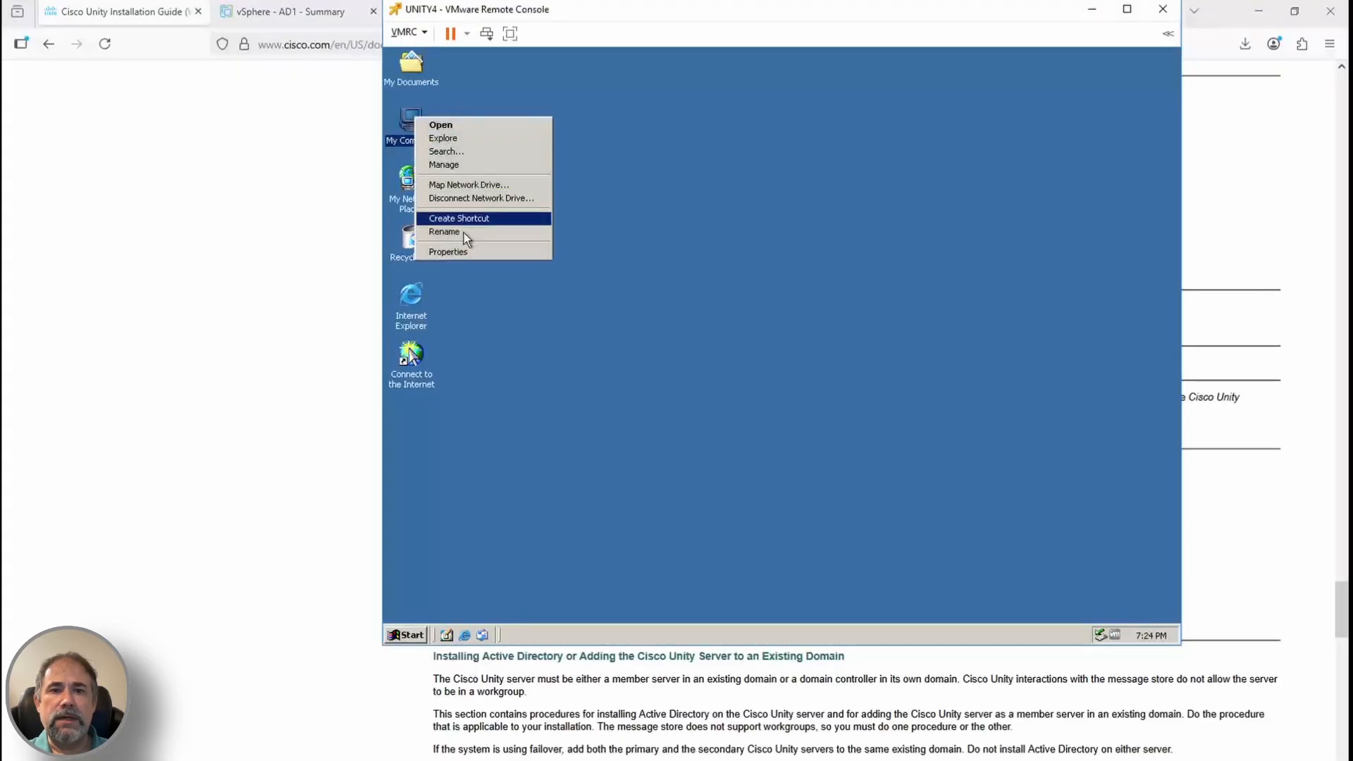
left_click(458, 258)
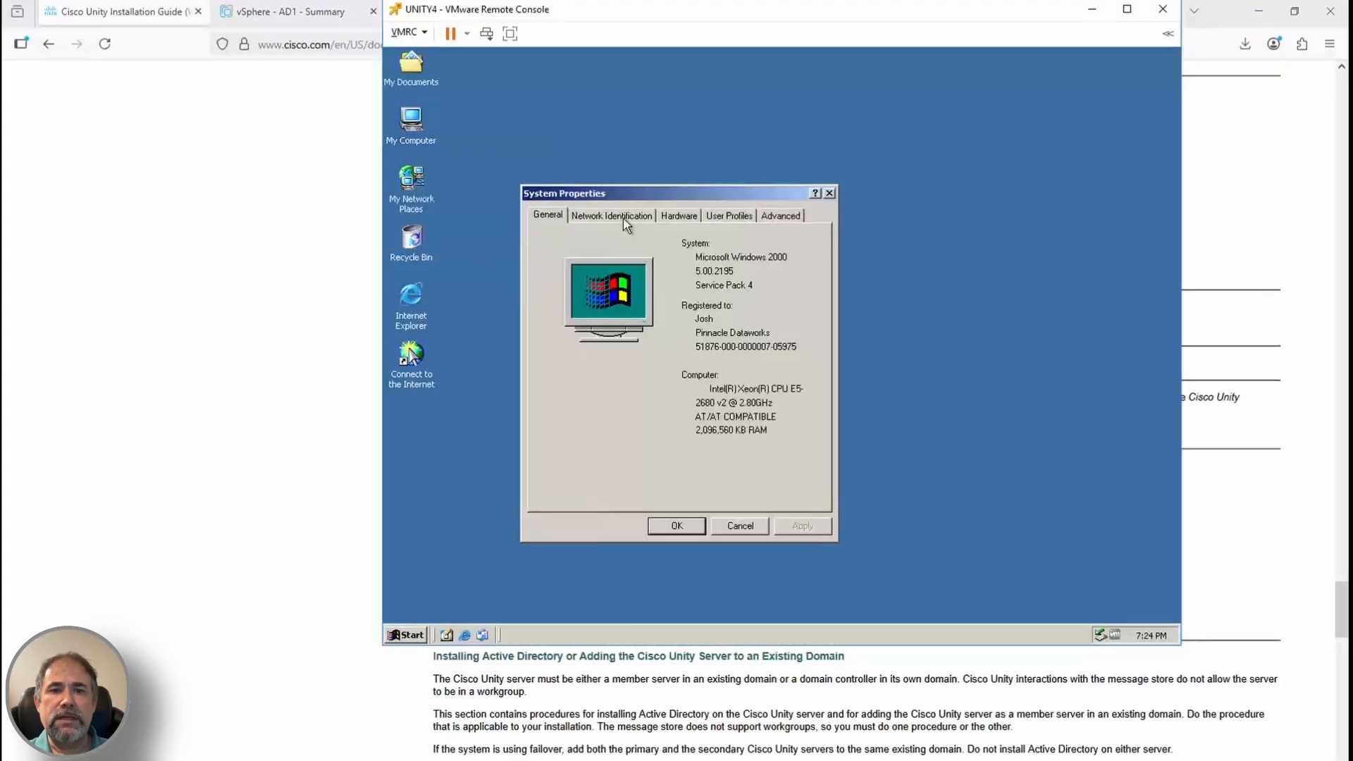
left_click(624, 217)
left_click(790, 321)
double_click(633, 445)
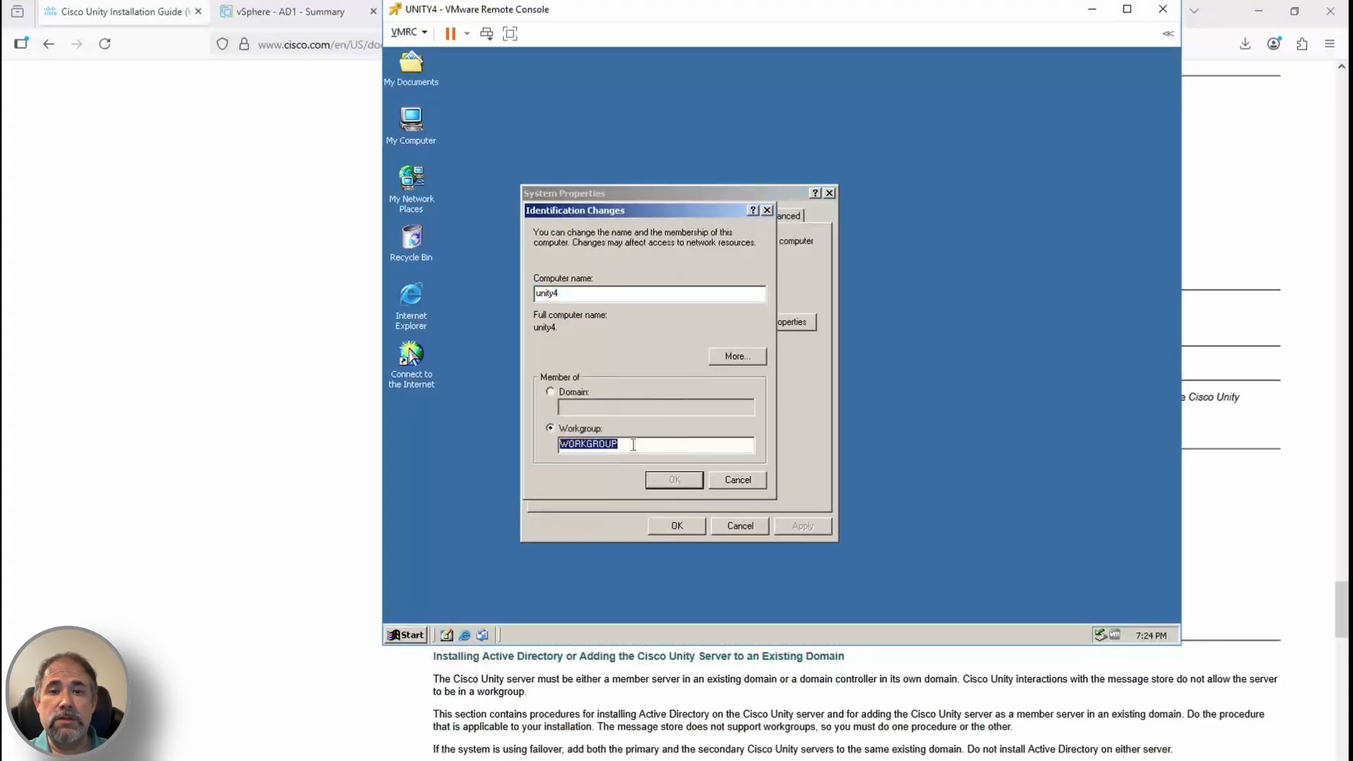
type("P")
key("BackSpace")
key("BackSpace")
key("BackSpace")
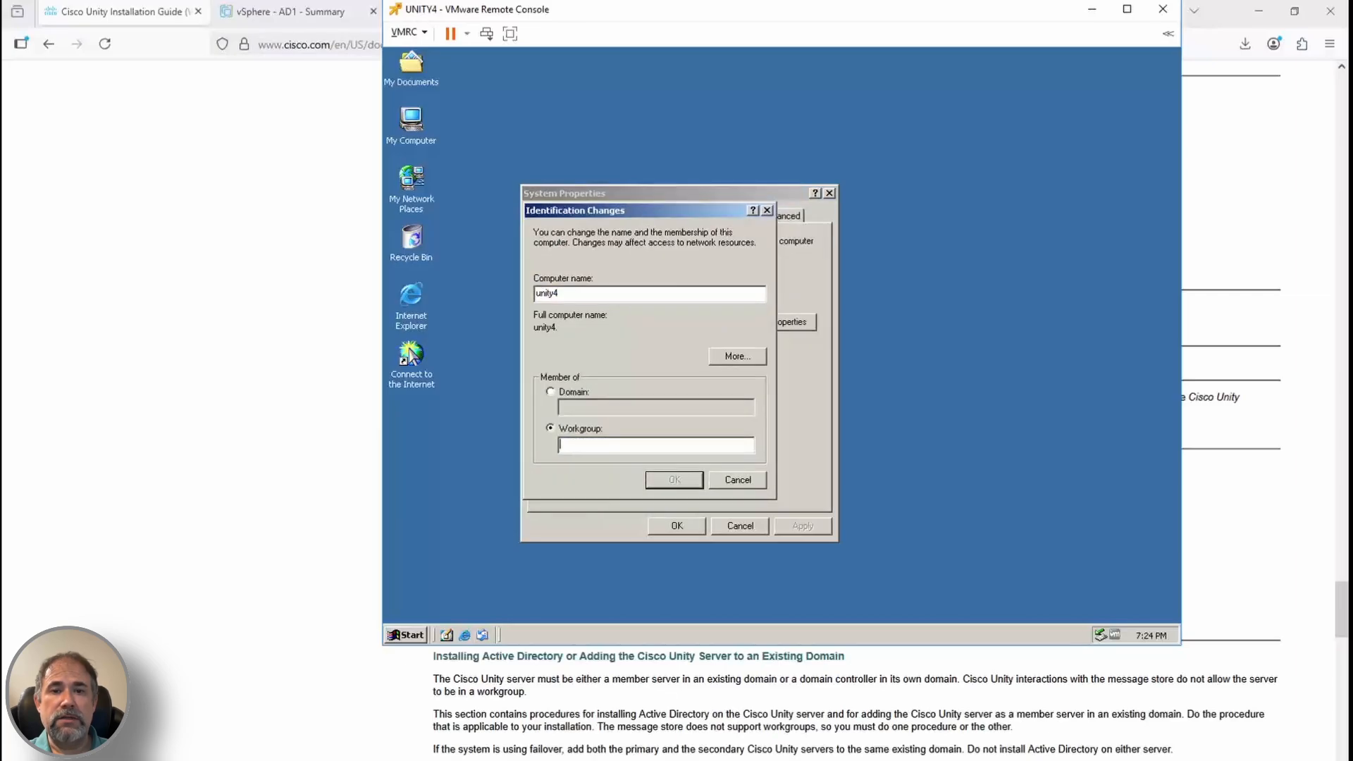
left_click(552, 392)
type("pi")
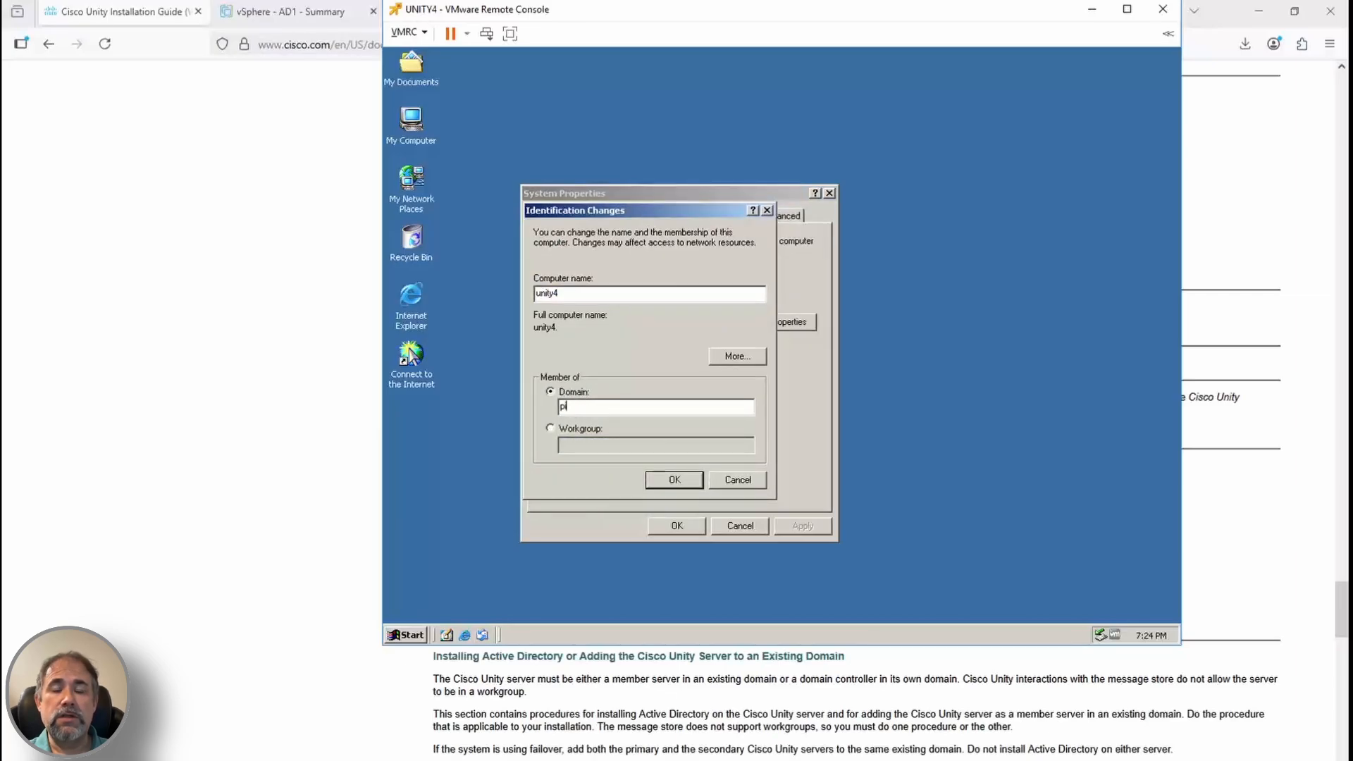
type("nnacledataworks.")
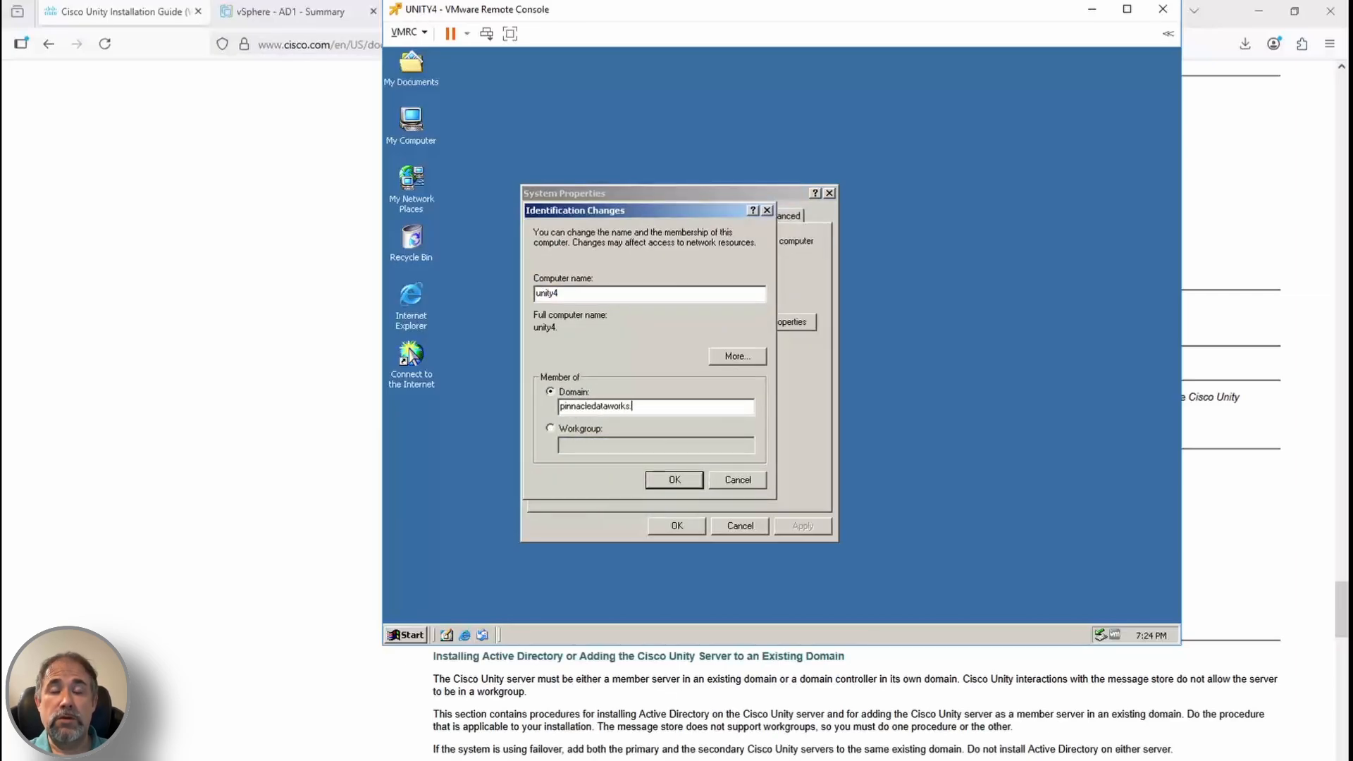
type("com")
key("Return")
Supply the domain administrator credentials, restart, log back on, and return to the guide
type("administrator")
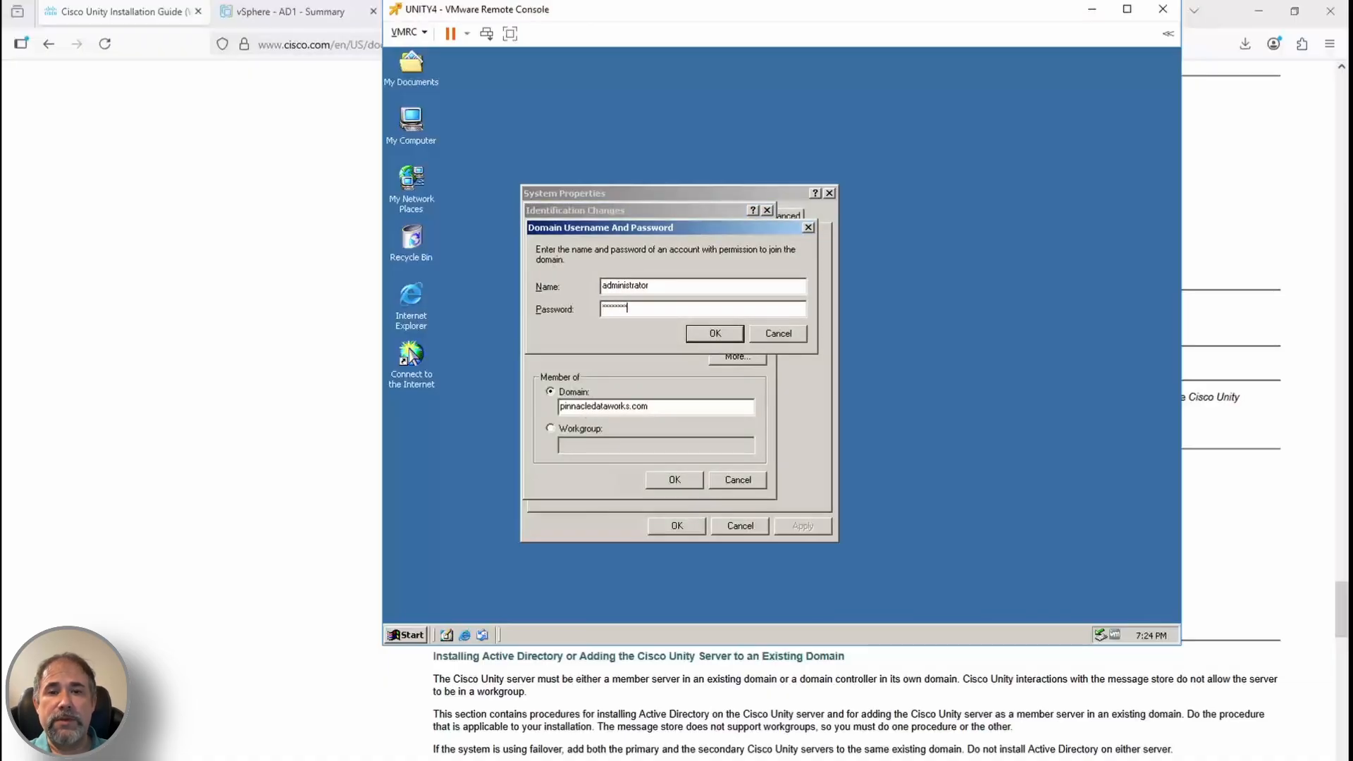
key("Return")
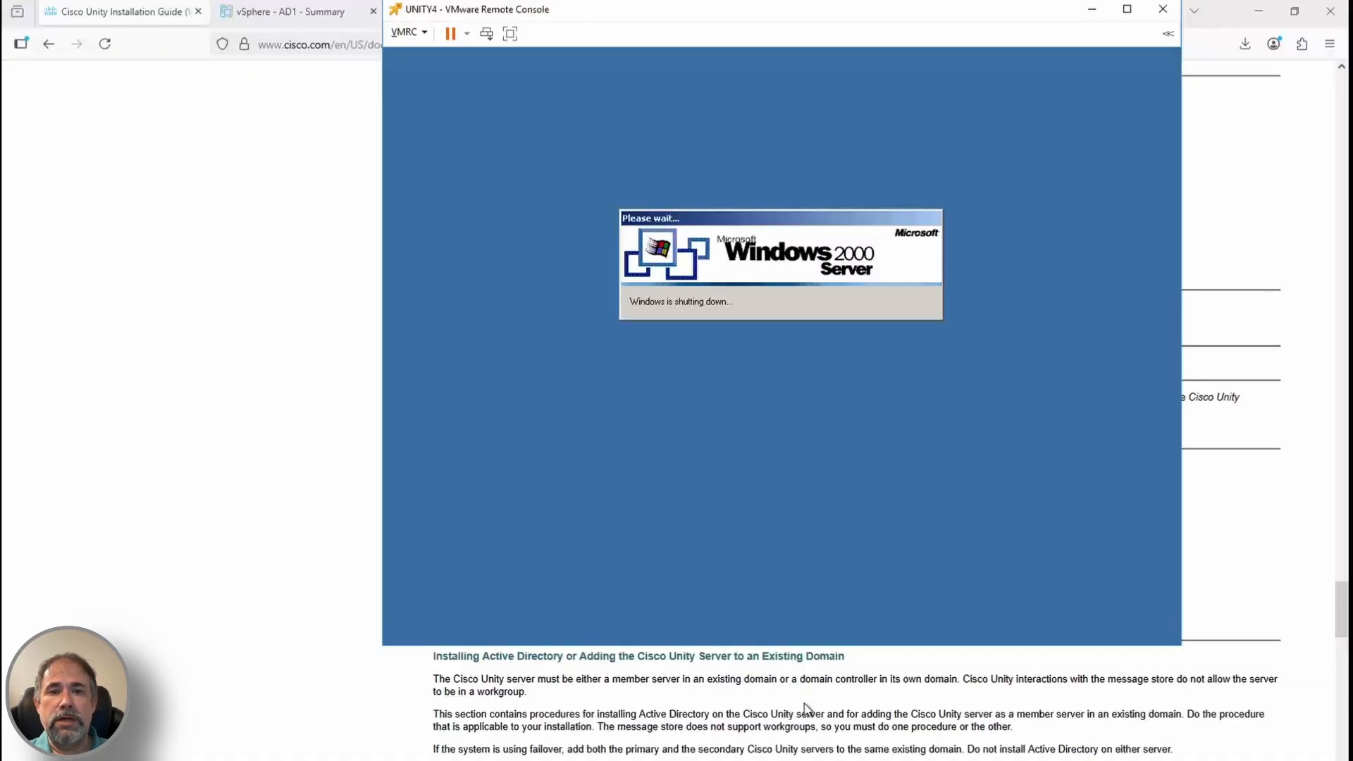
scroll(860, 754, "down", 3)
scroll(859, 758, "down", 5)
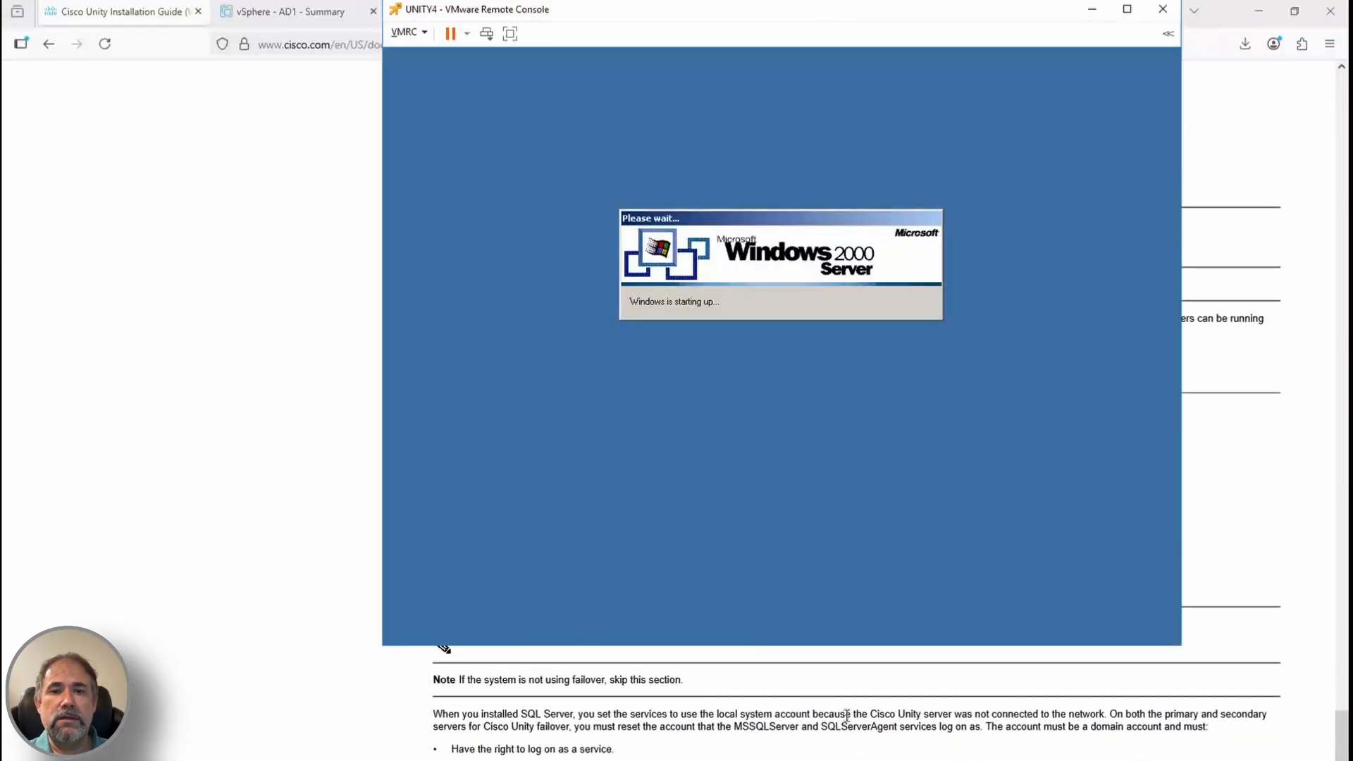
scroll(700, 737, "down", 2)
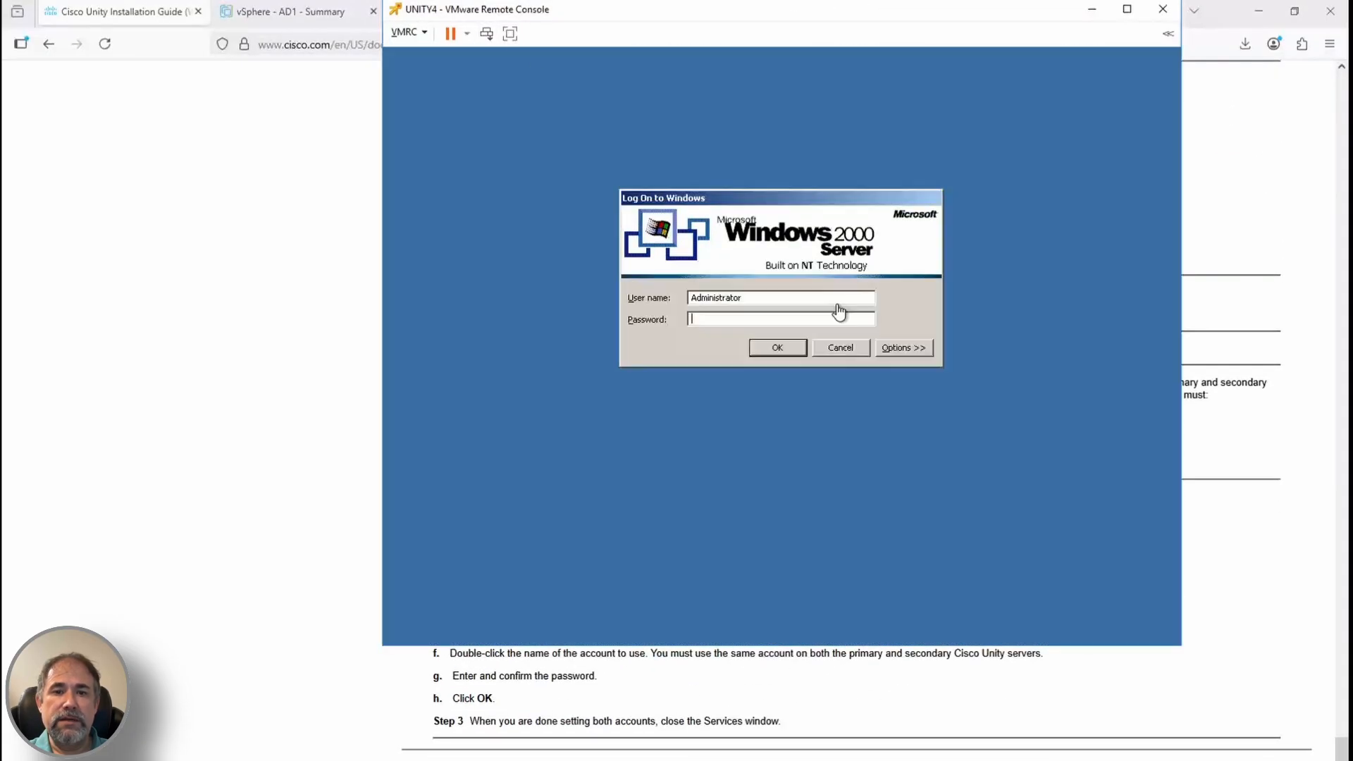
key("Return")
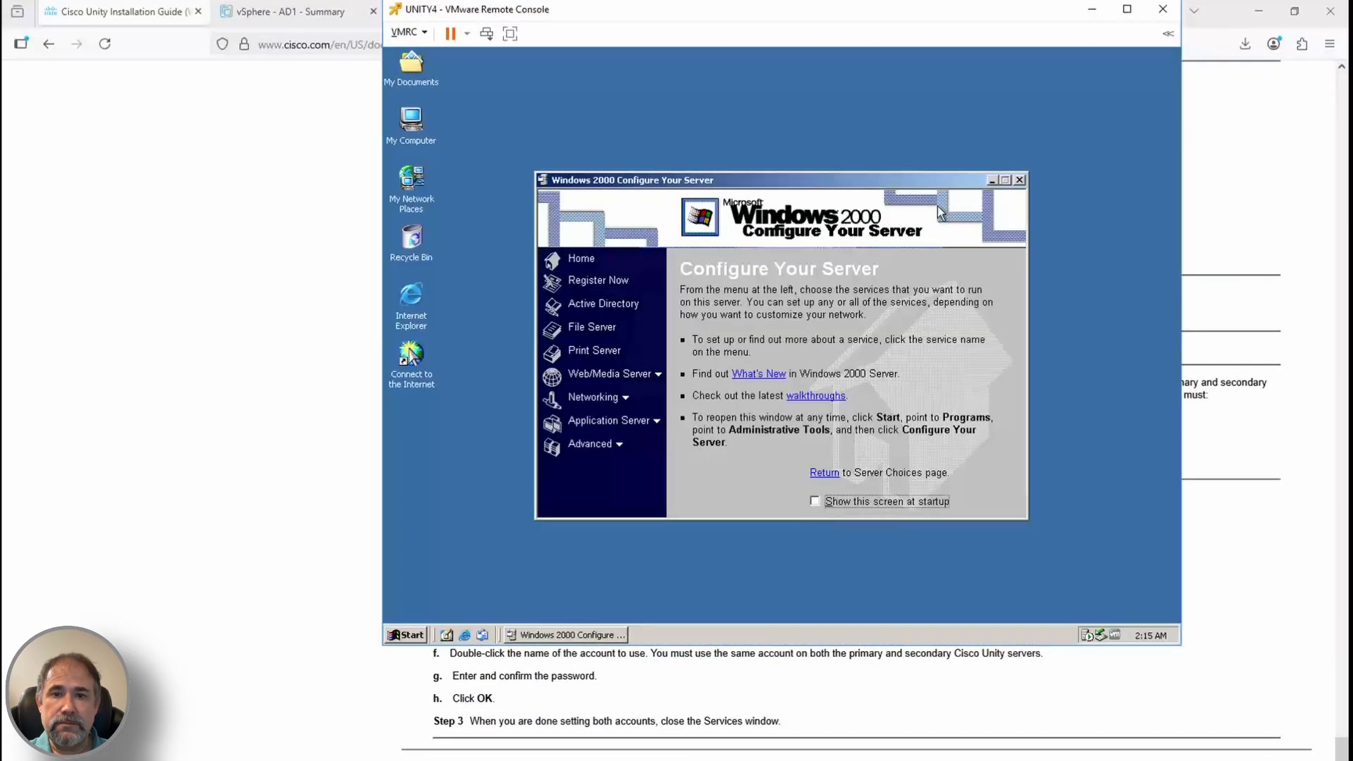
left_click(1020, 181)
left_click(291, 282)
Find the Exchange 2003 administration software section in the guide's Setting Up Exchange chapter
key("Home")
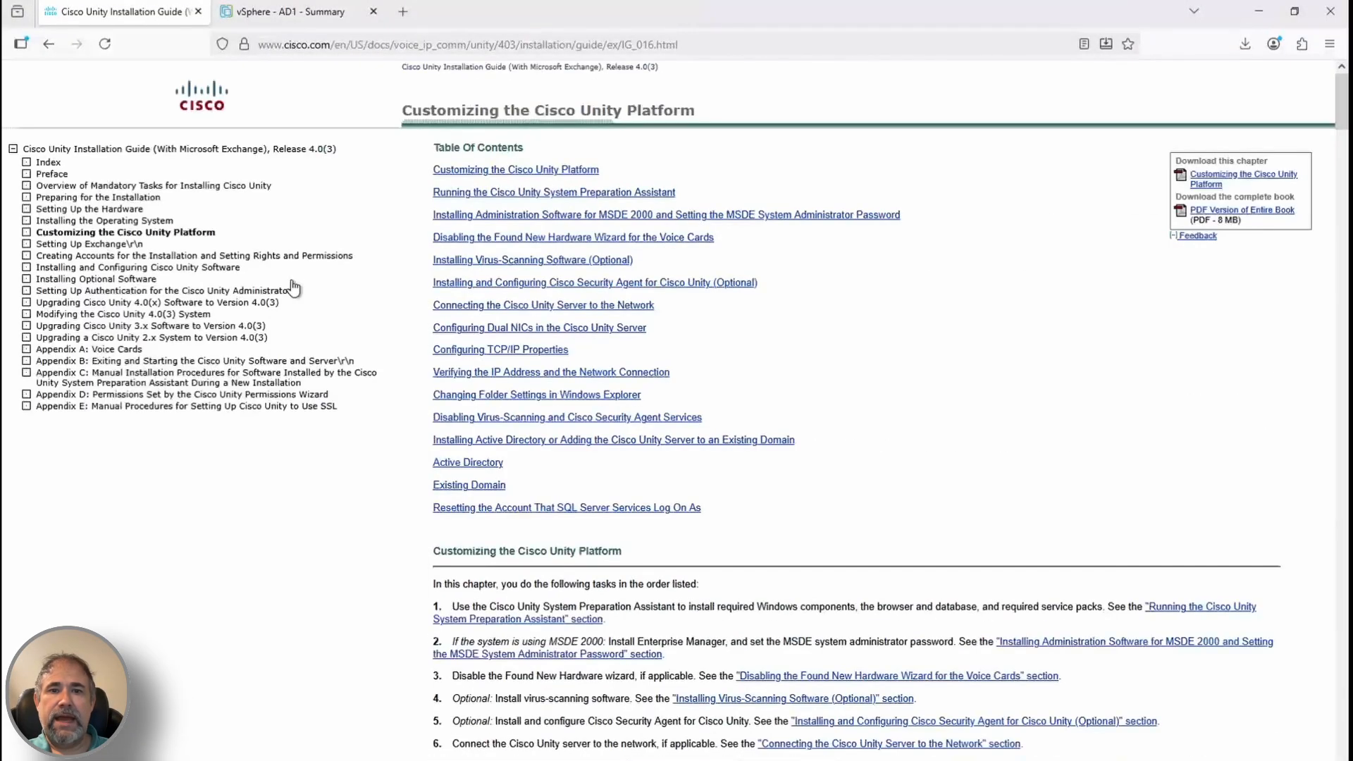
left_click(109, 244)
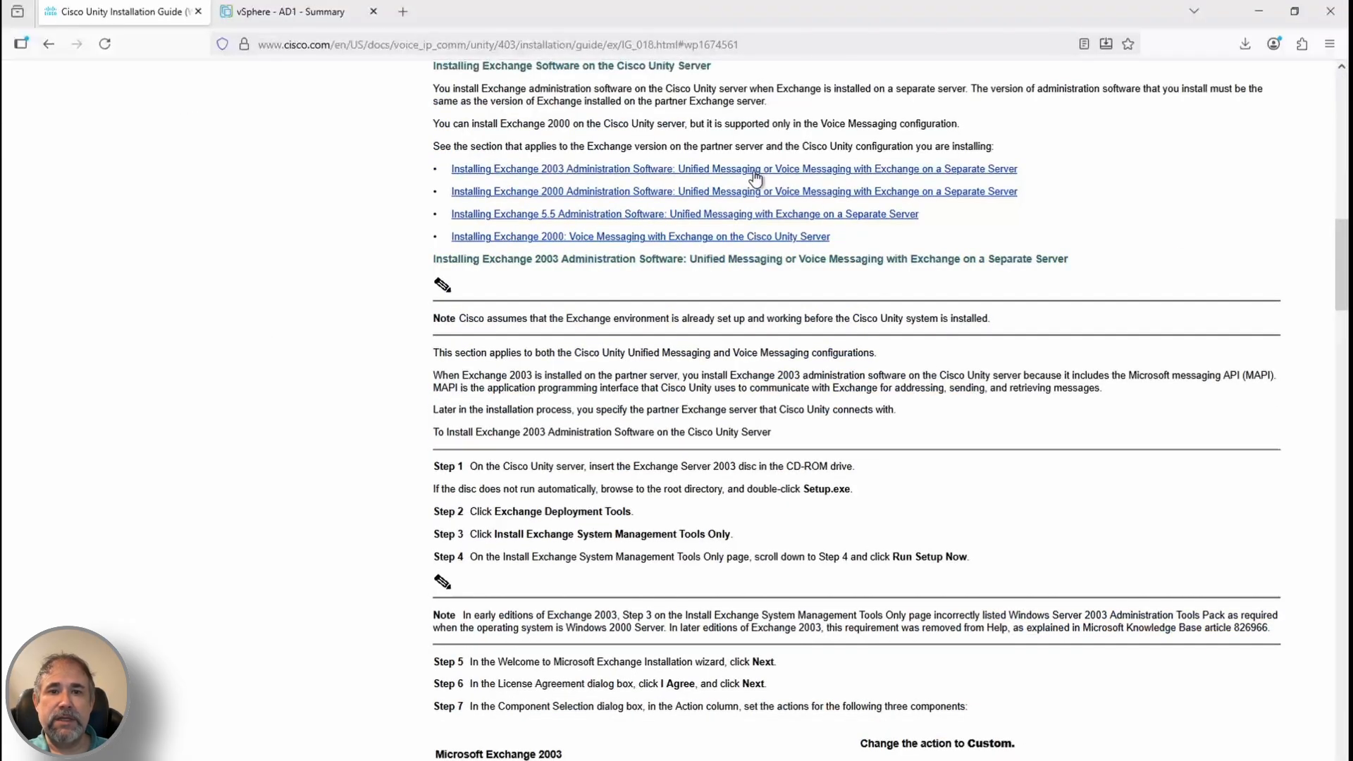
left_click(604, 171)
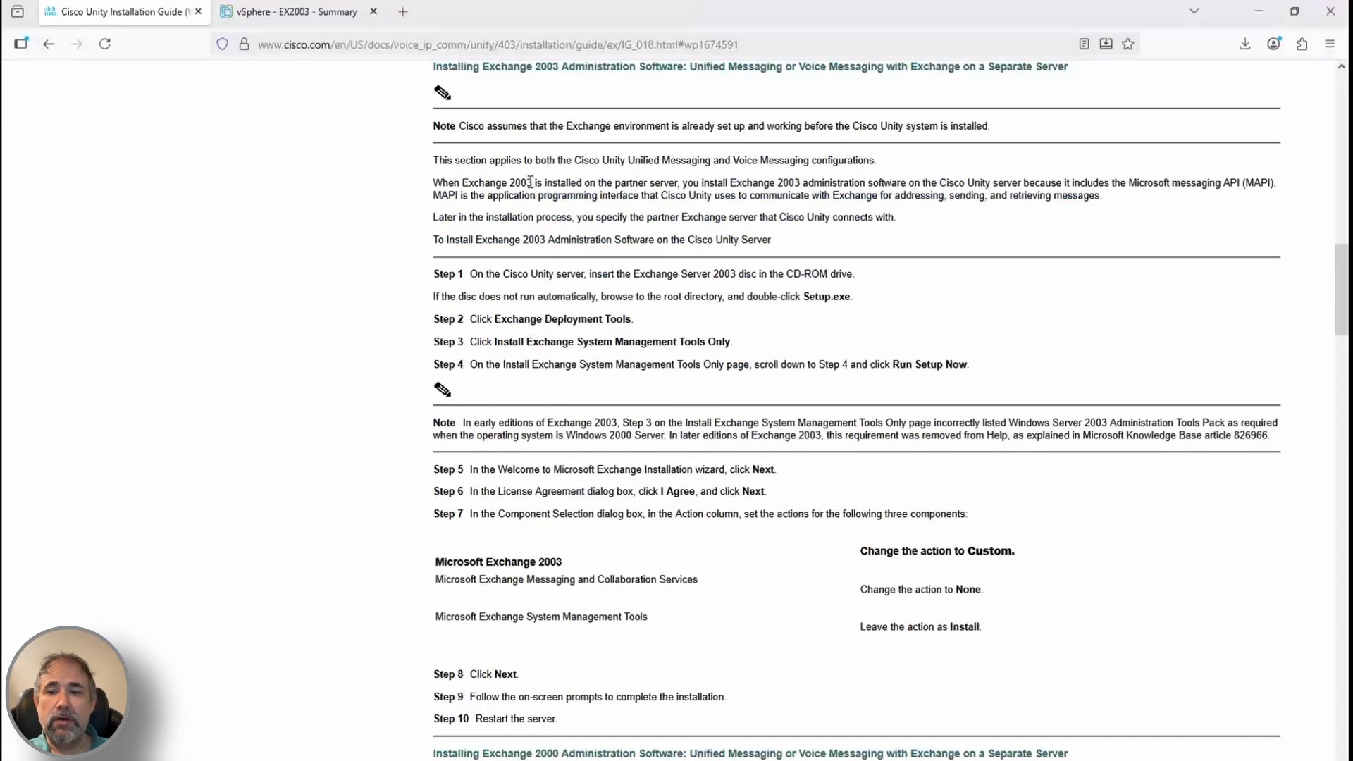
triple_click(513, 273)
Mount the Exchange 2003 ISO image on the Unity VM's virtual CD/DVD drive
key("alt+Tab")
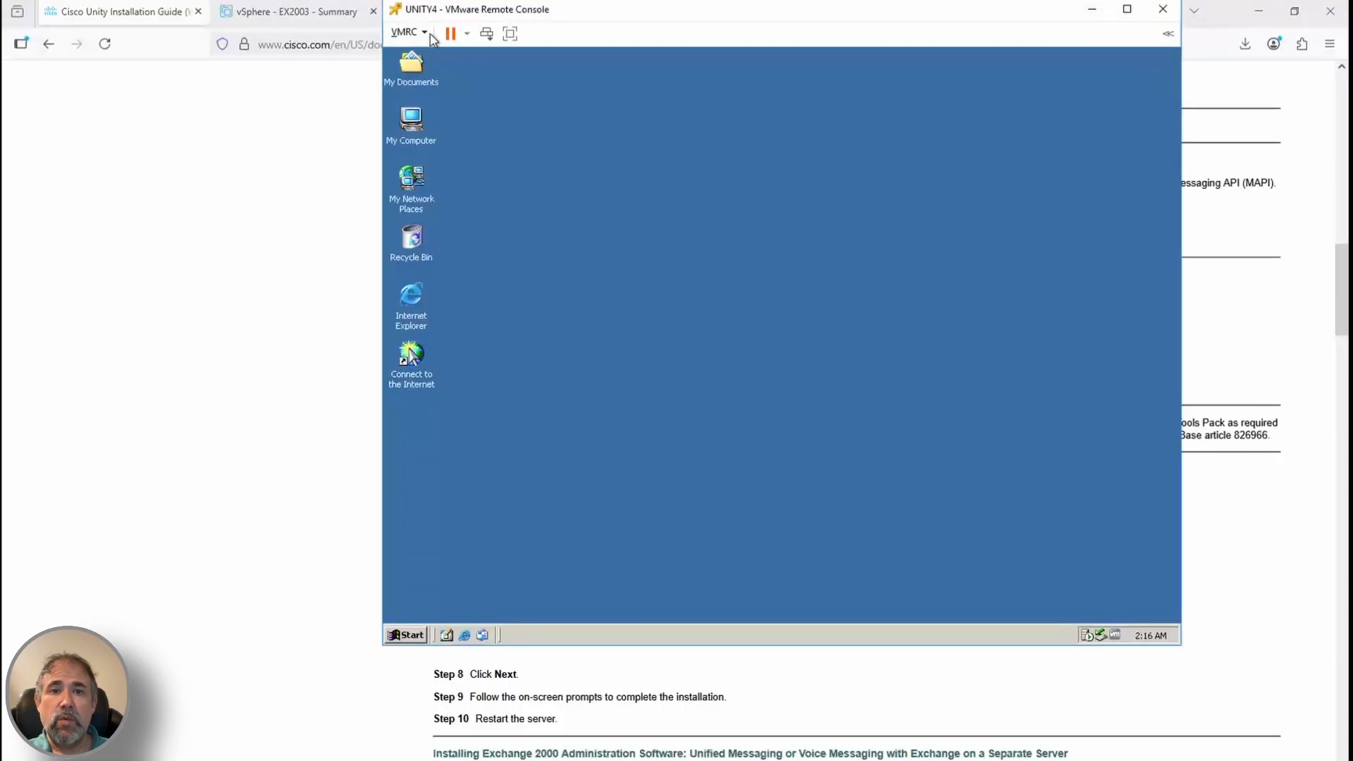
left_click(425, 33)
left_click(647, 152)
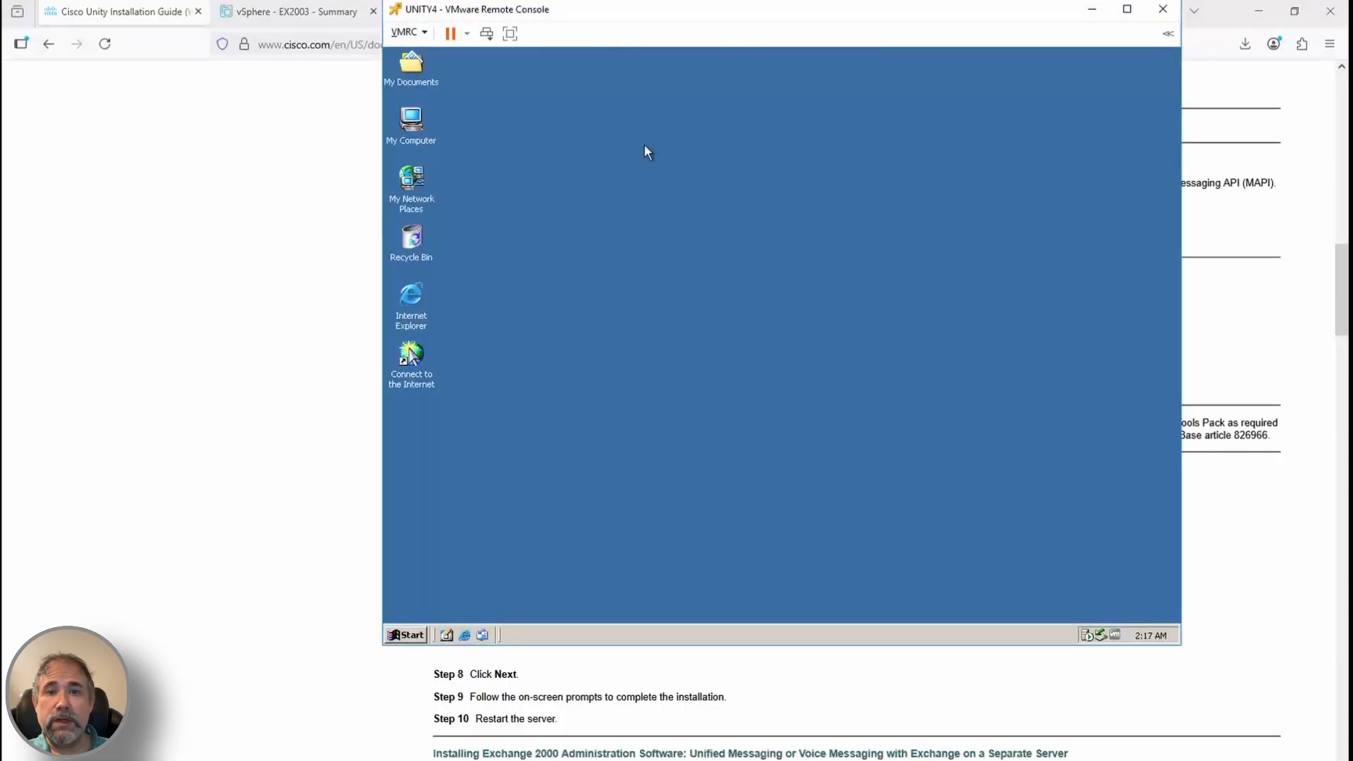
left_click(426, 33)
left_click(804, 127)
left_click(788, 241)
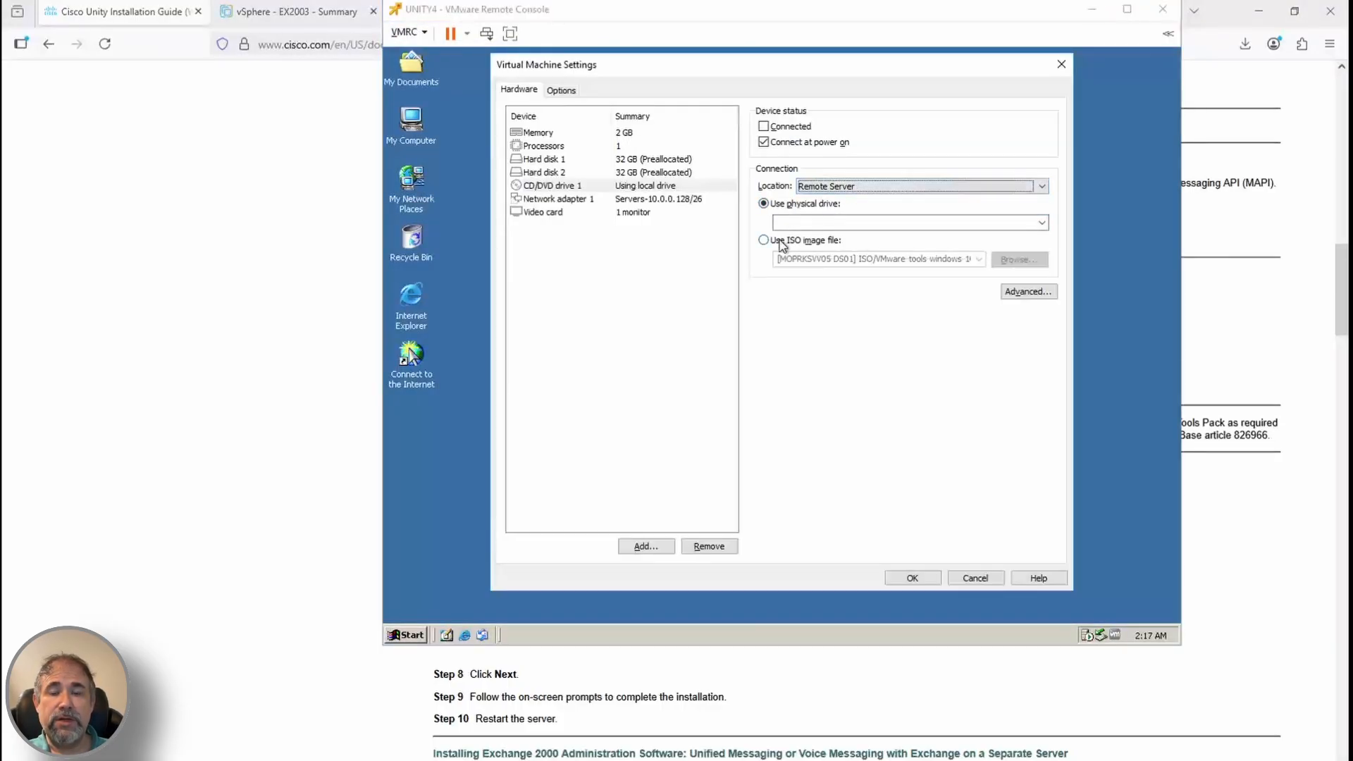
left_click(1019, 260)
double_click(680, 280)
left_click(912, 578)
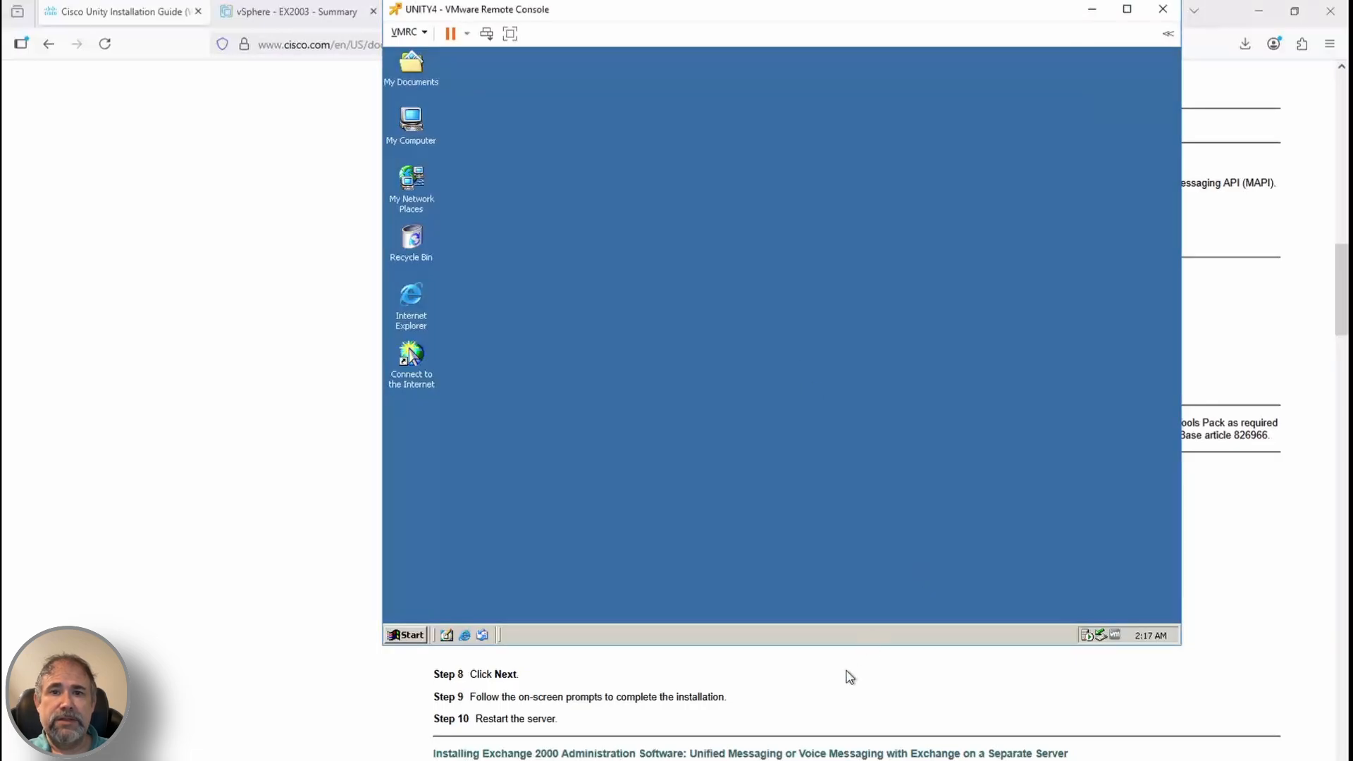
Launch Exchange setup from Deployment Tools > System Management Tools Only and accept the license
scroll(850, 677, "up", 5)
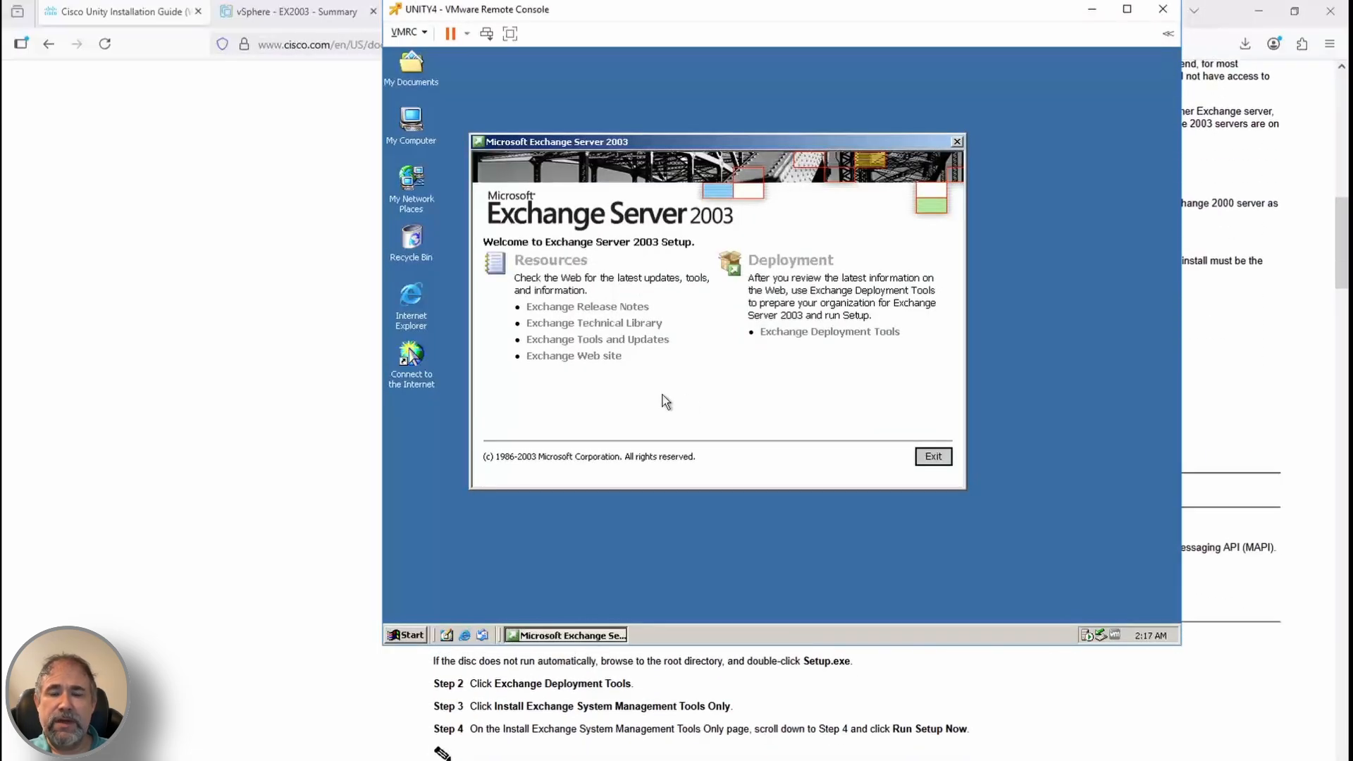
left_click(825, 332)
left_click(785, 387)
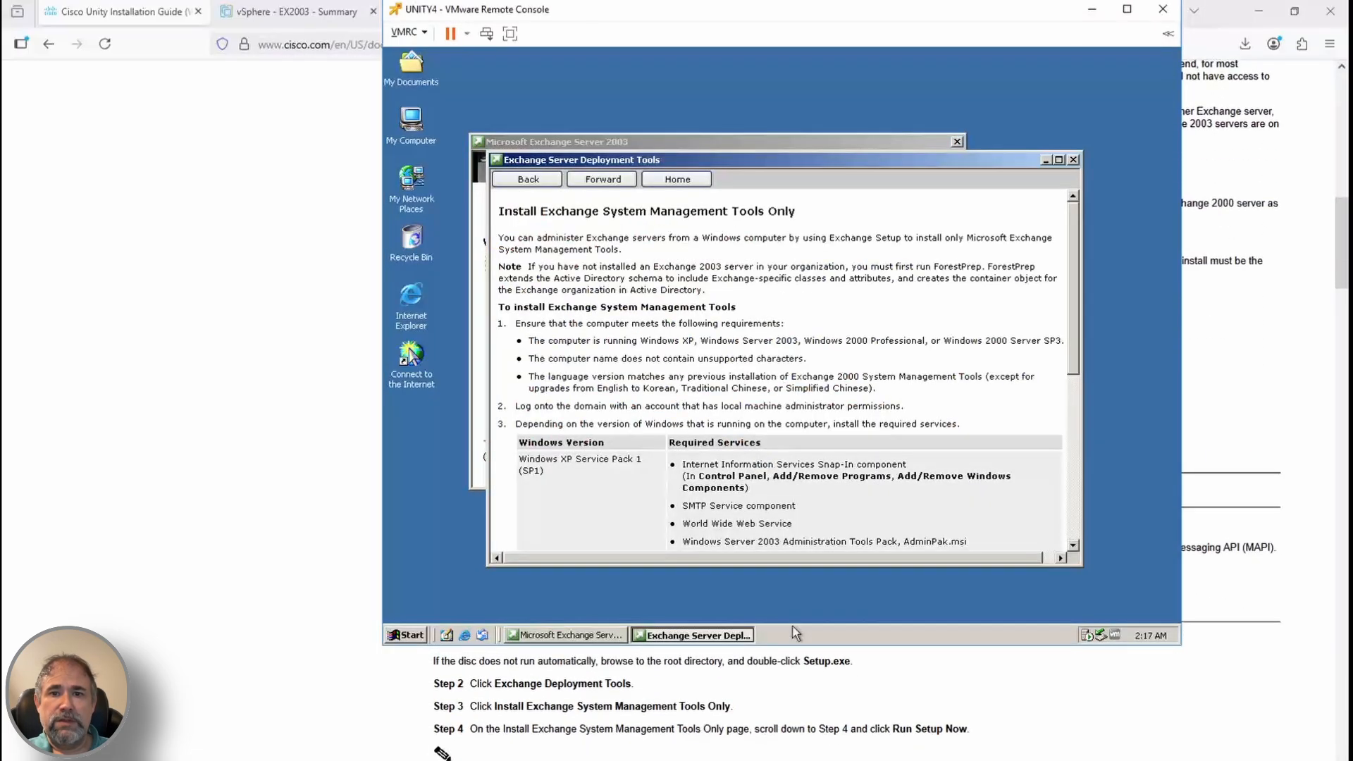
scroll(835, 524, "down", 10)
left_click(581, 486)
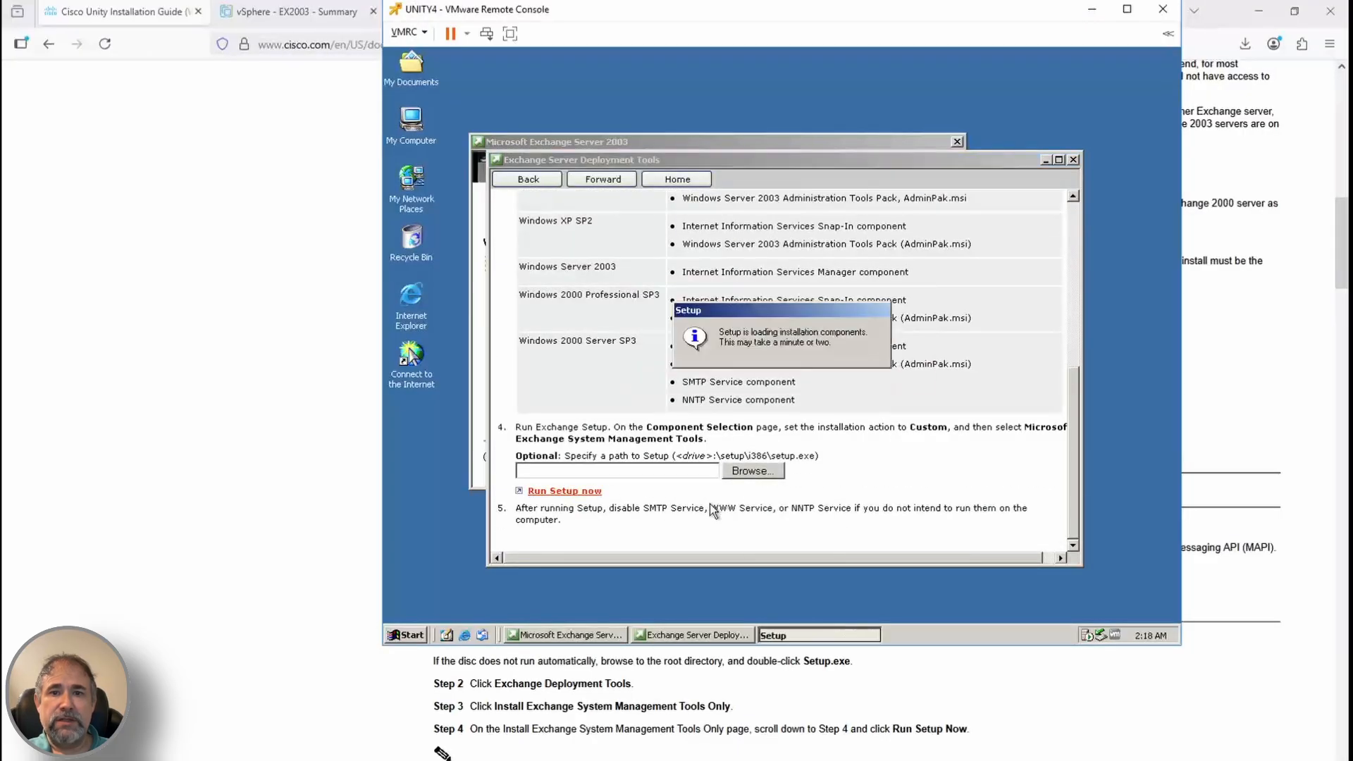
left_click(855, 511)
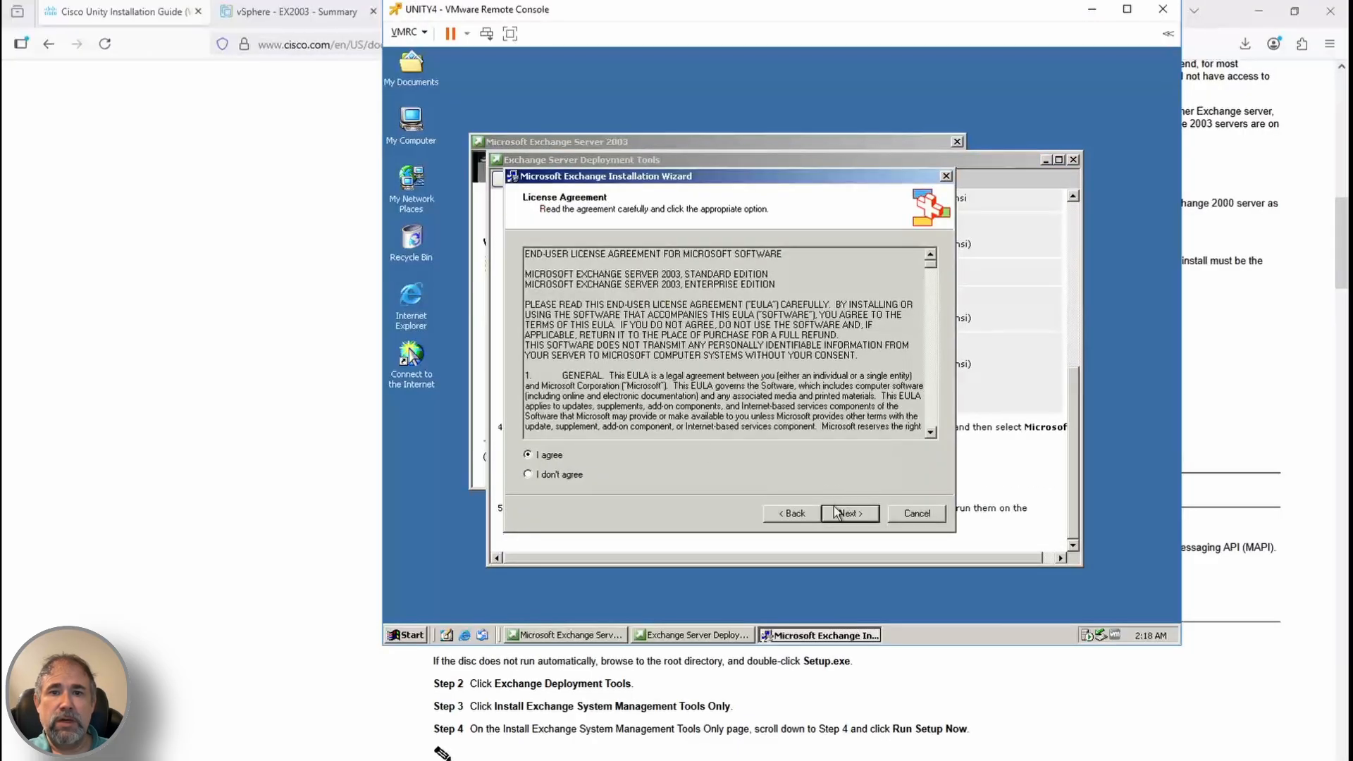
left_click(843, 514)
Set Microsoft Exchange to Custom and Messaging and Collaboration Services to None, then install
scroll(882, 689, "down", 2)
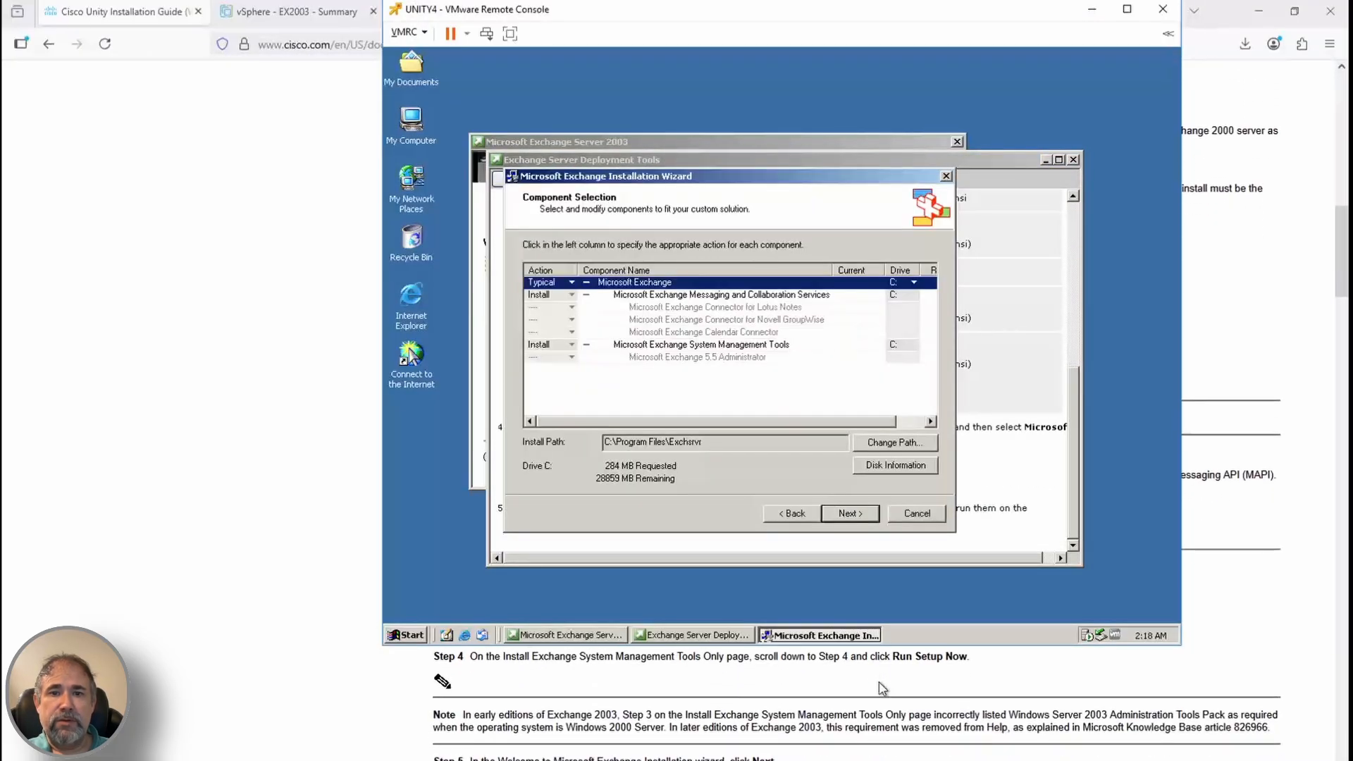
scroll(832, 744, "down", 3)
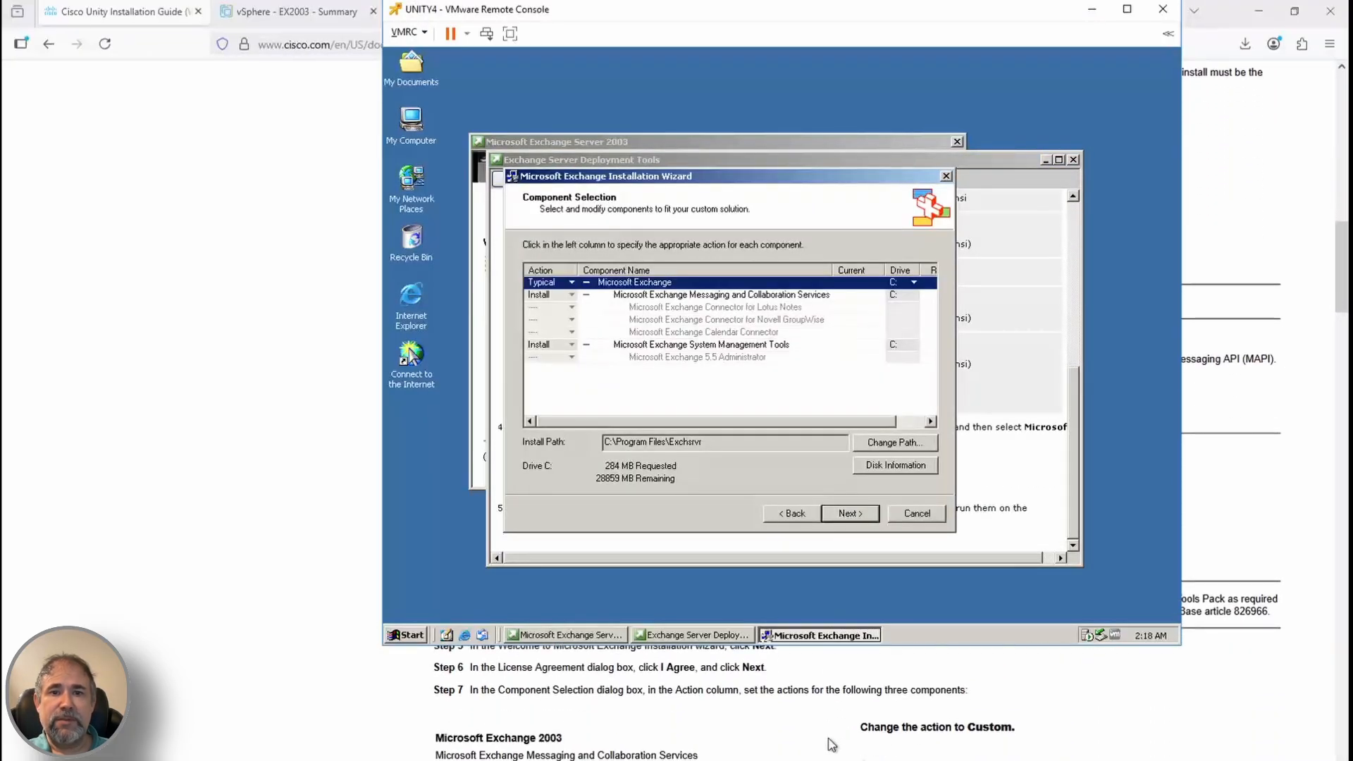
left_click(571, 282)
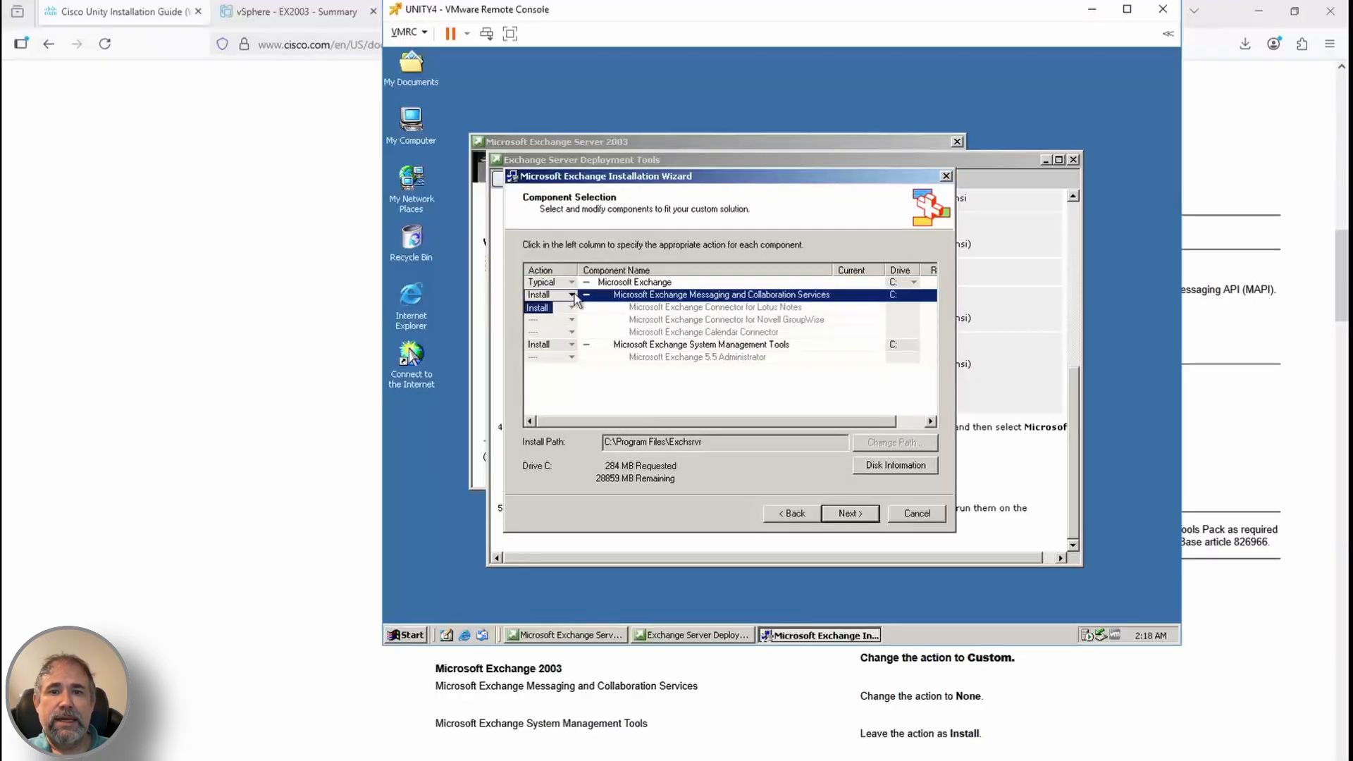
left_click(570, 296)
left_click(572, 294)
left_click(580, 340)
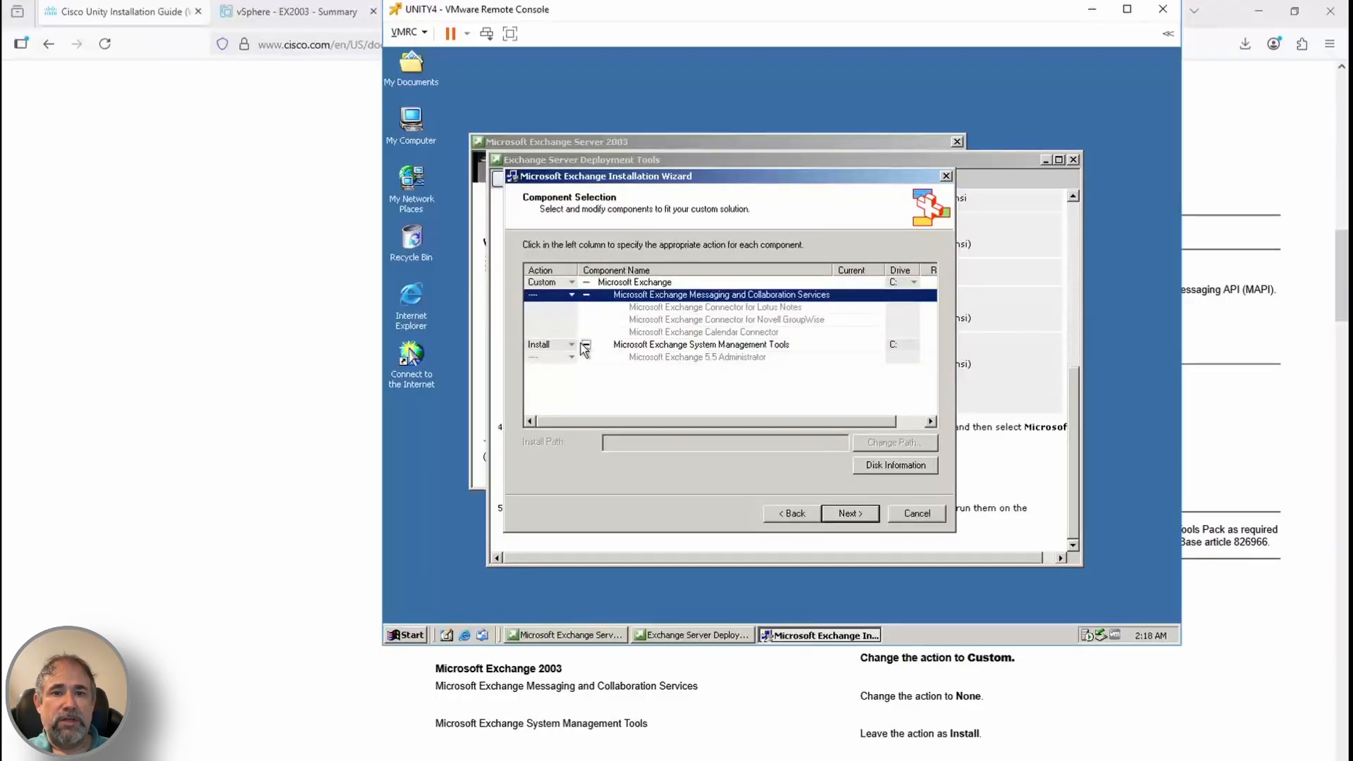
left_click(850, 513)
scroll(820, 738, "down", 2)
left_click(844, 514)
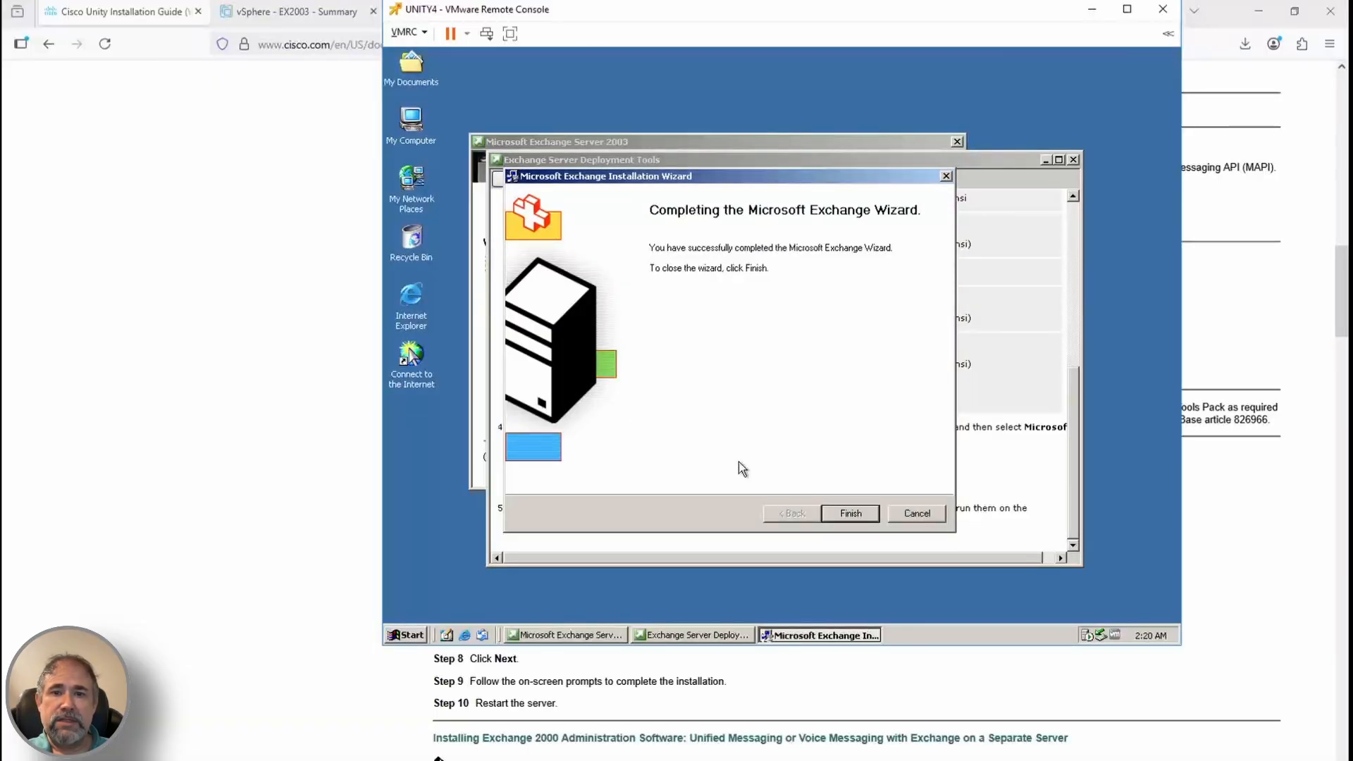
left_click(850, 513)
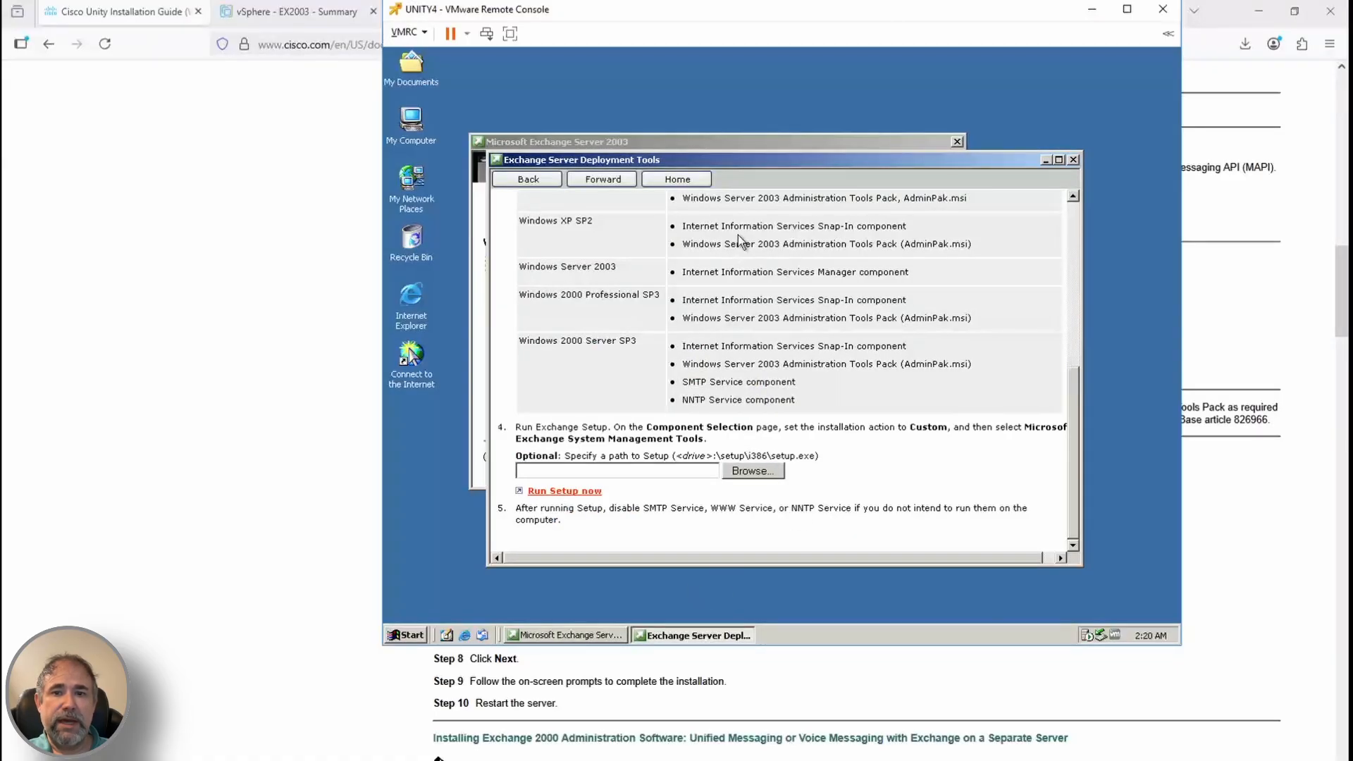
Close the Exchange windows and shut down the Unity server
left_click(1073, 159)
left_click(930, 457)
left_click(414, 636)
left_click(459, 612)
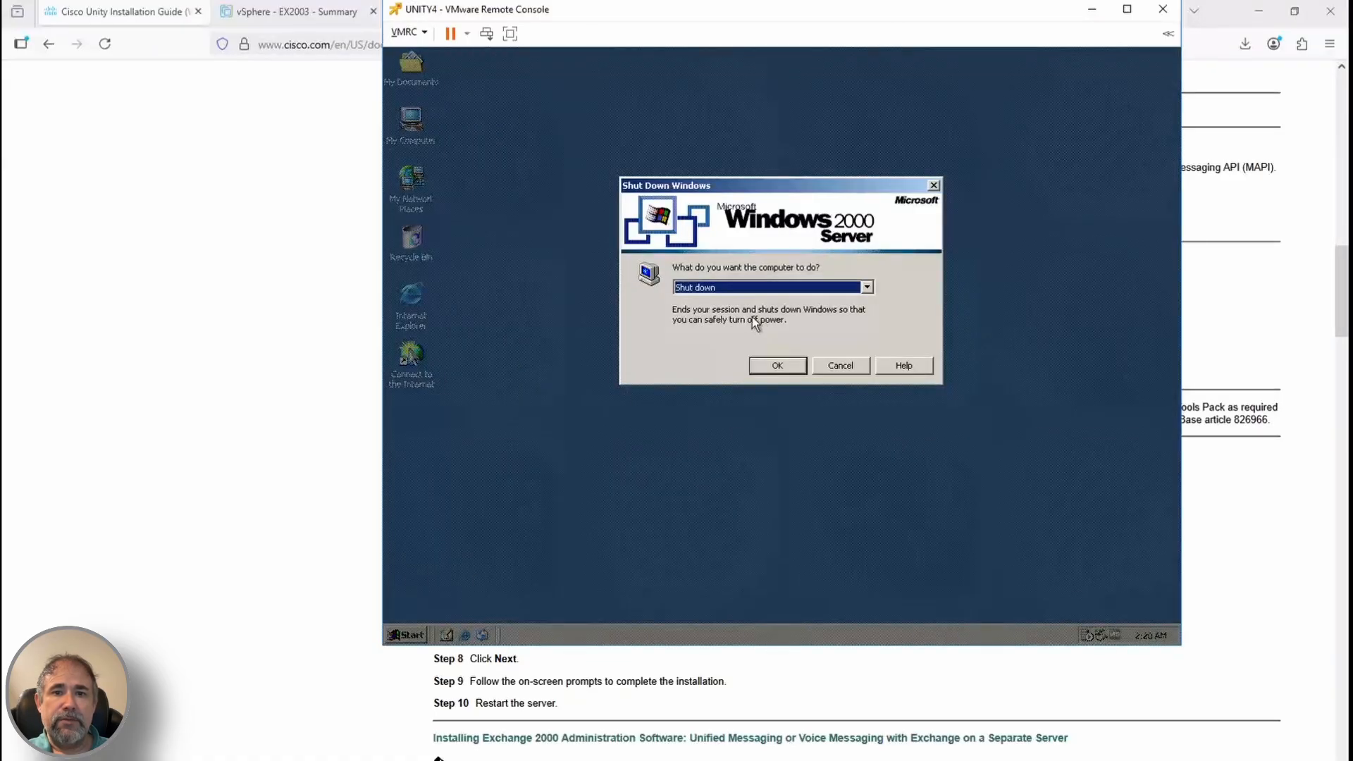
left_click(777, 366)
left_click(784, 699)
scroll(783, 699, "down", 9)
scroll(782, 700, "down", 15)
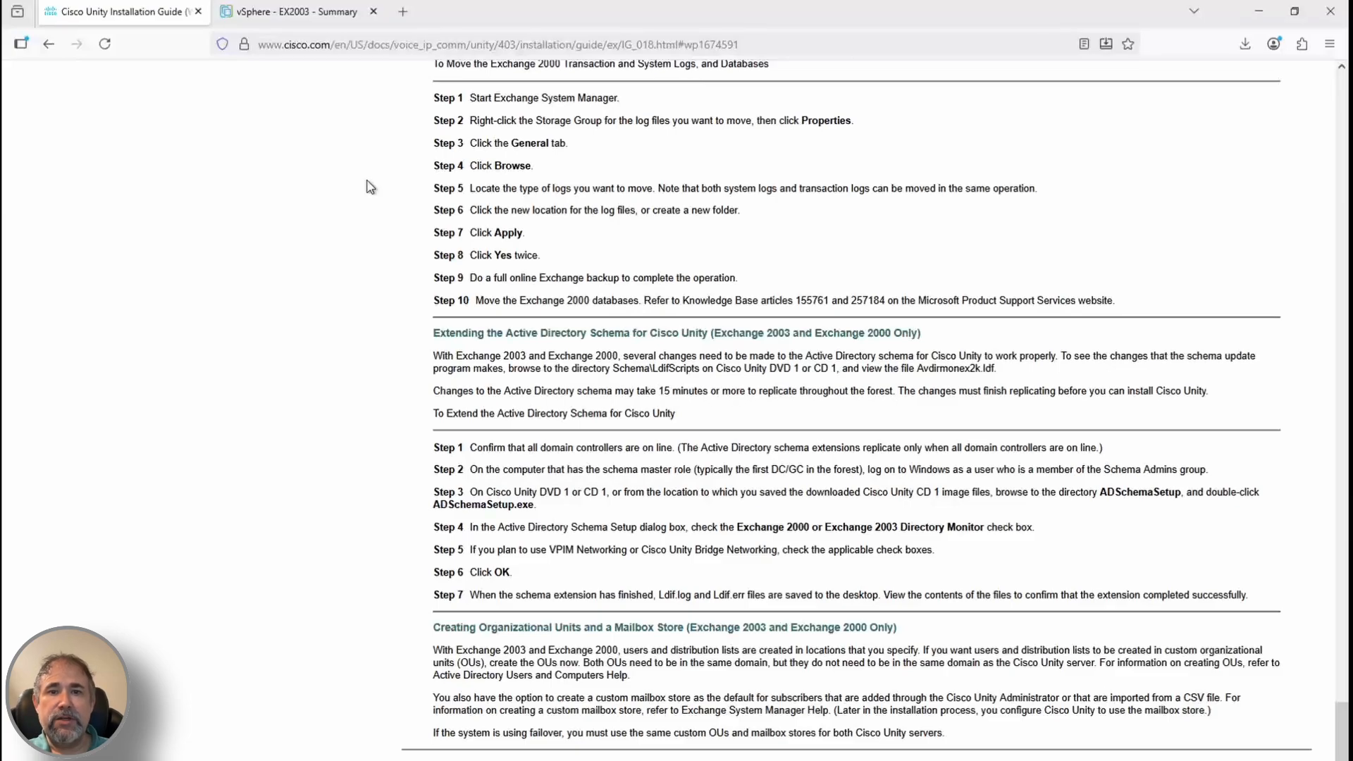
Note the guide's schema-change paragraph and disconnect the current disc from AD1's CD drive
triple_click(710, 354)
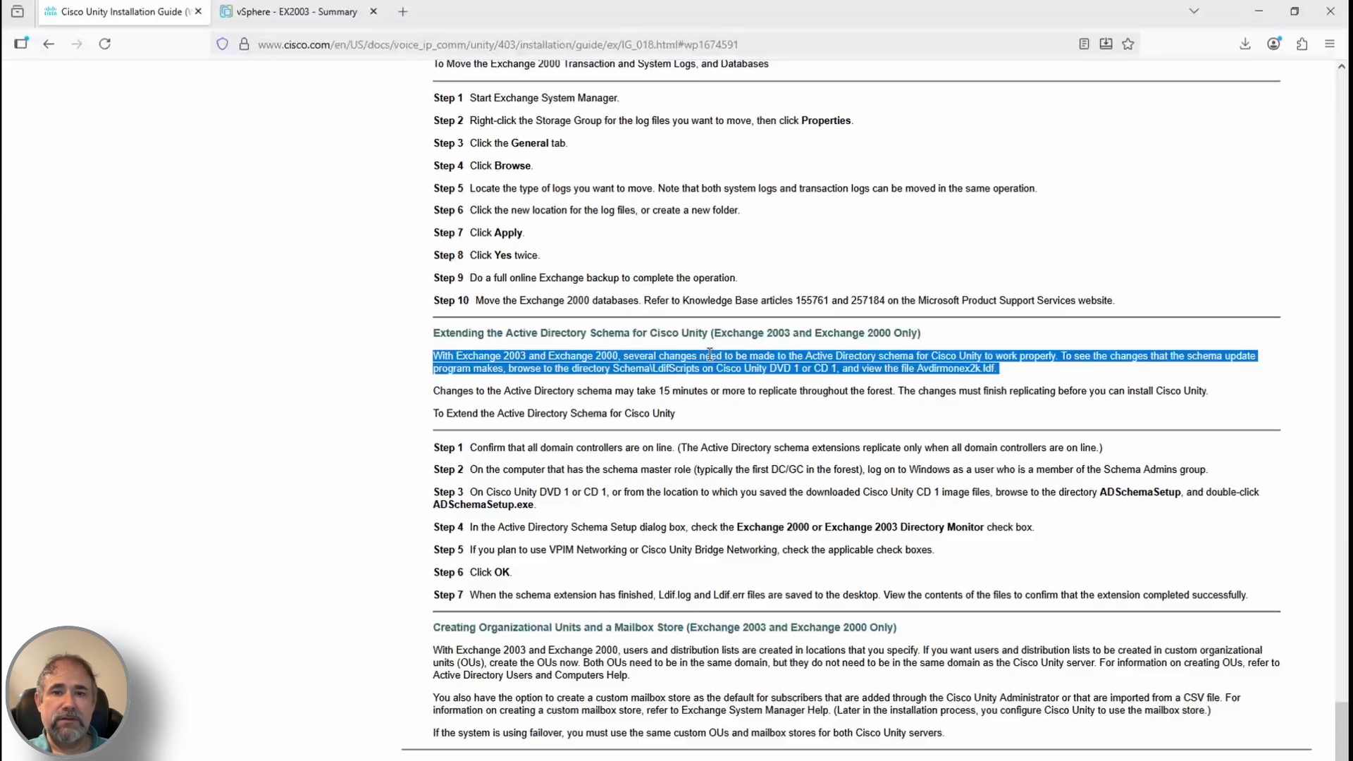
scroll(708, 351, "up", 2)
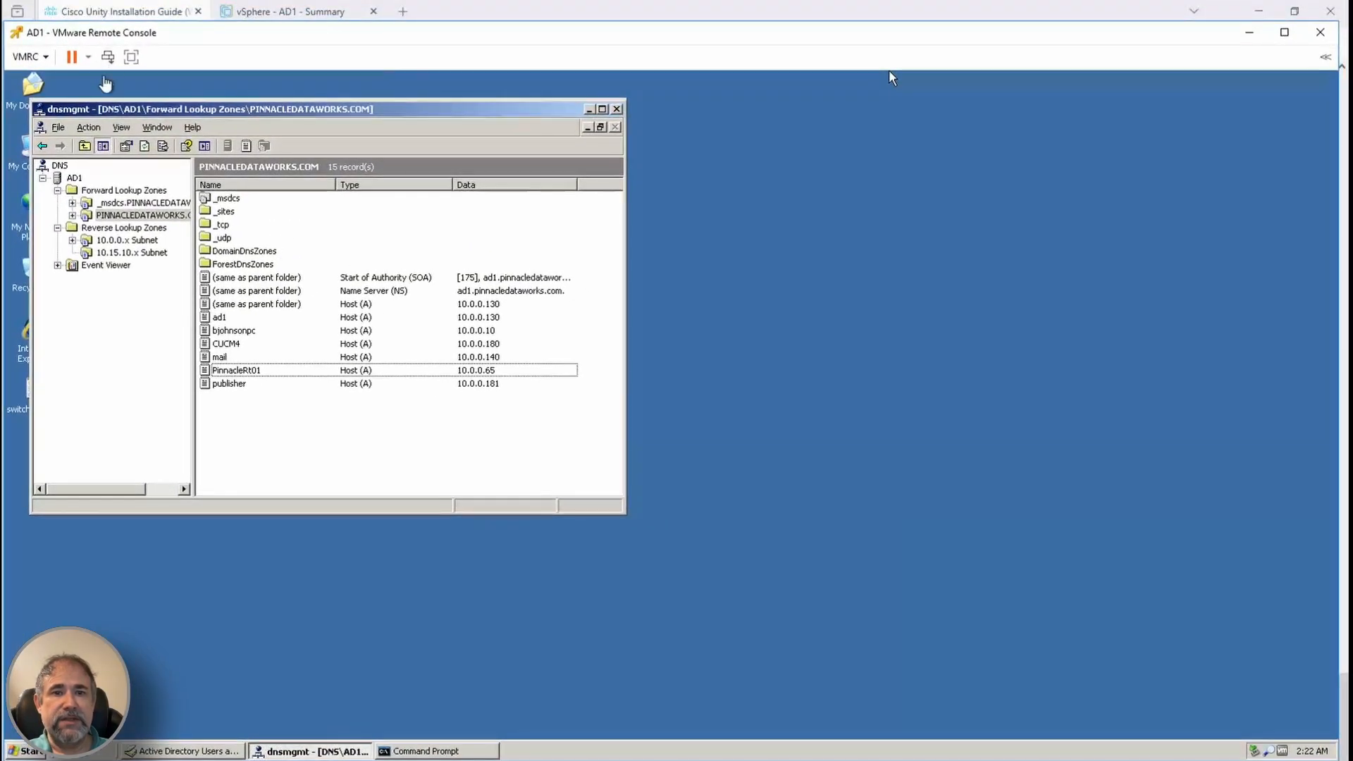
left_click(28, 56)
mouse_move(205, 96)
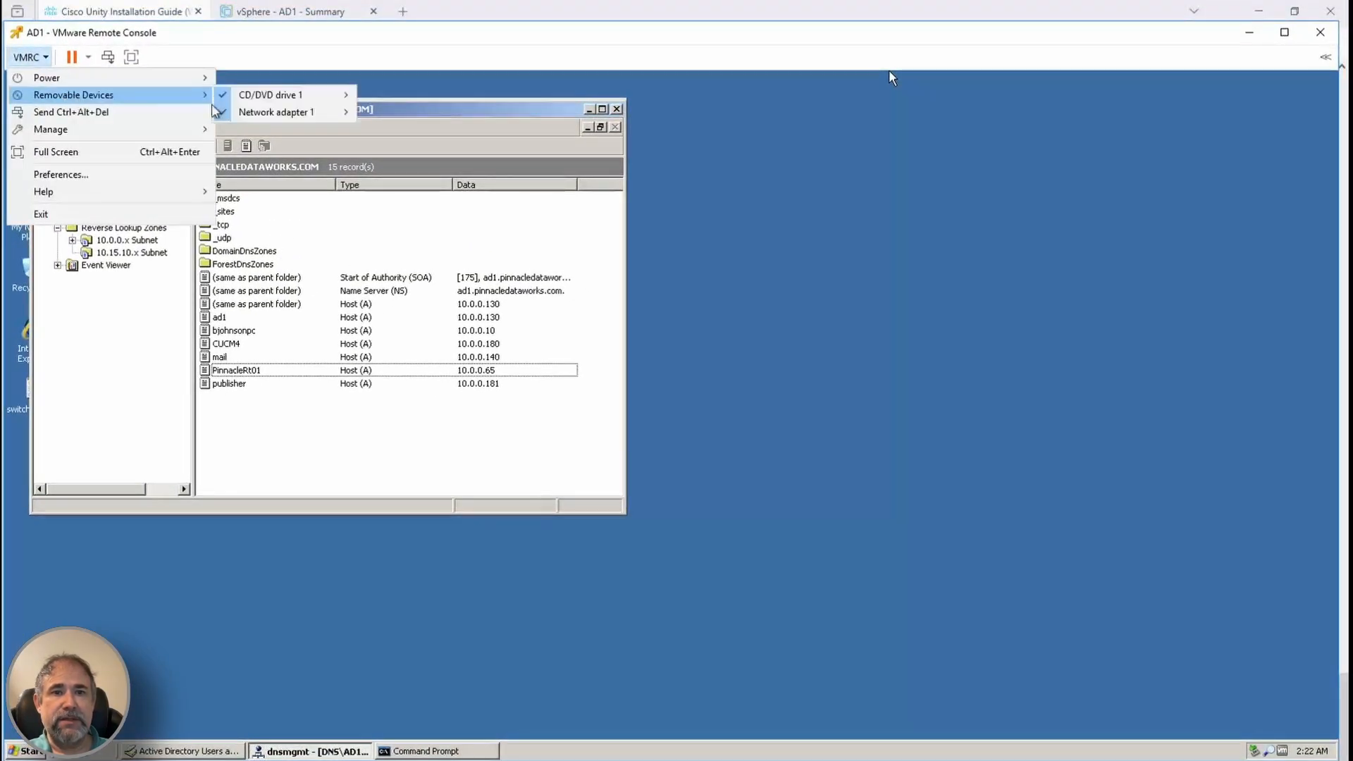
mouse_move(339, 96)
left_click(513, 95)
Connect CD/DVD drive 1 to the Cisco Unity CD 1 disc image from UNITY403
left_click(29, 58)
mouse_move(51, 96)
mouse_move(297, 99)
left_click(470, 159)
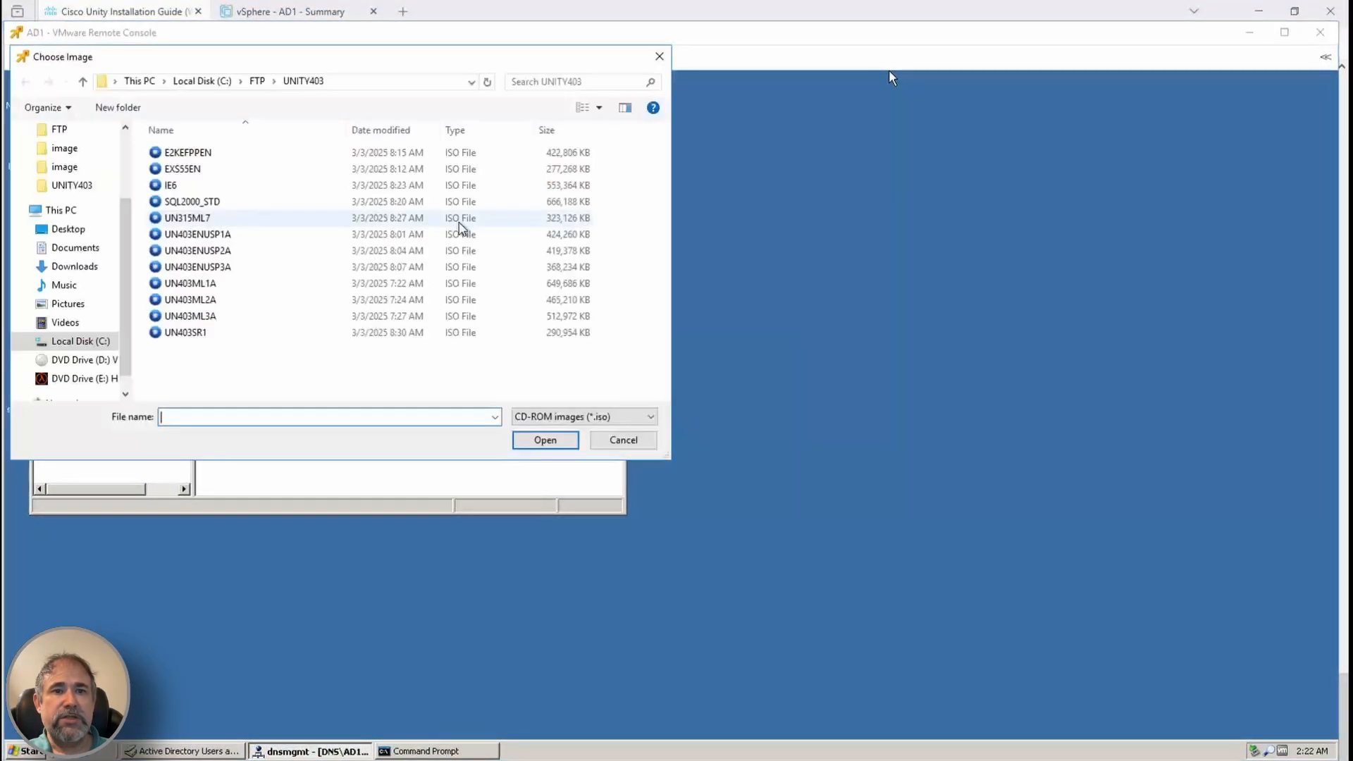
left_click(299, 760)
double_click(422, 276)
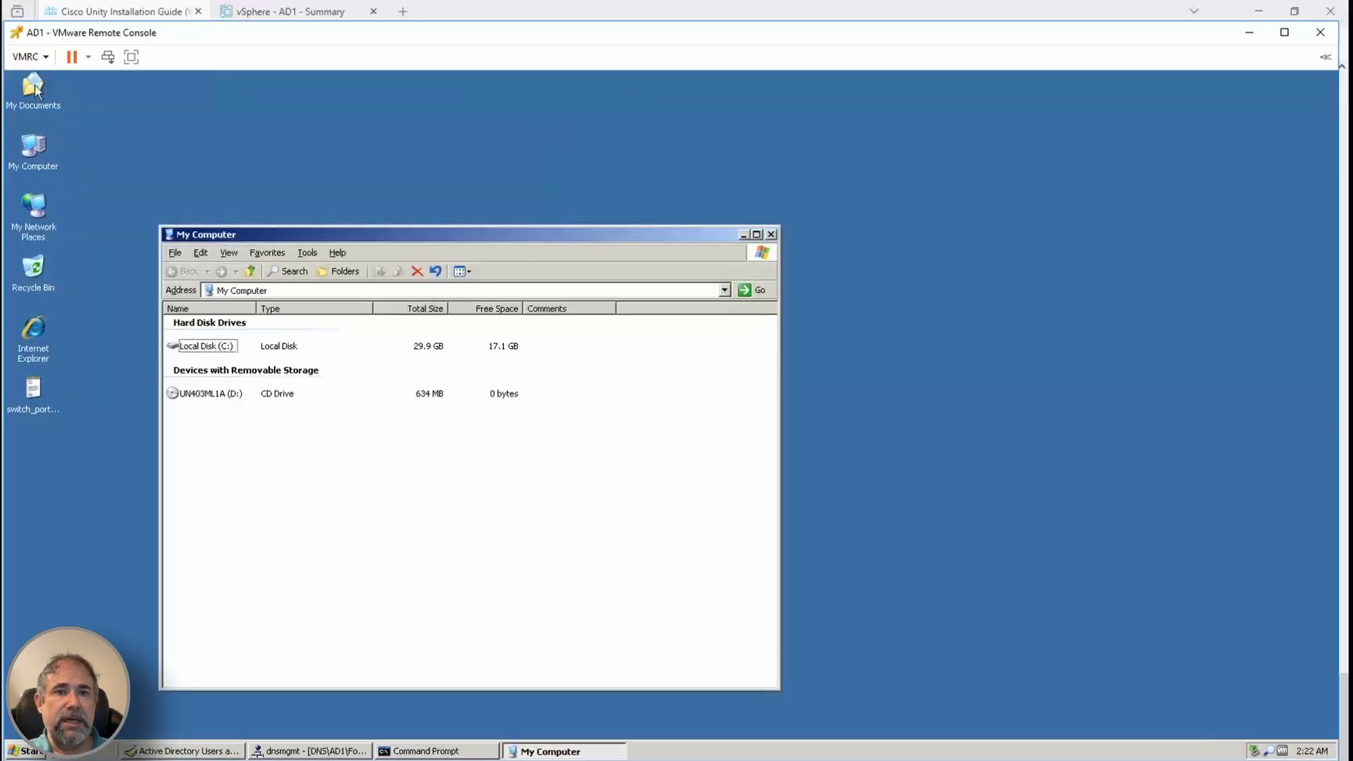
Open the Unity CD drive in My Computer to show its D:\ folder listing
right_click(203, 393)
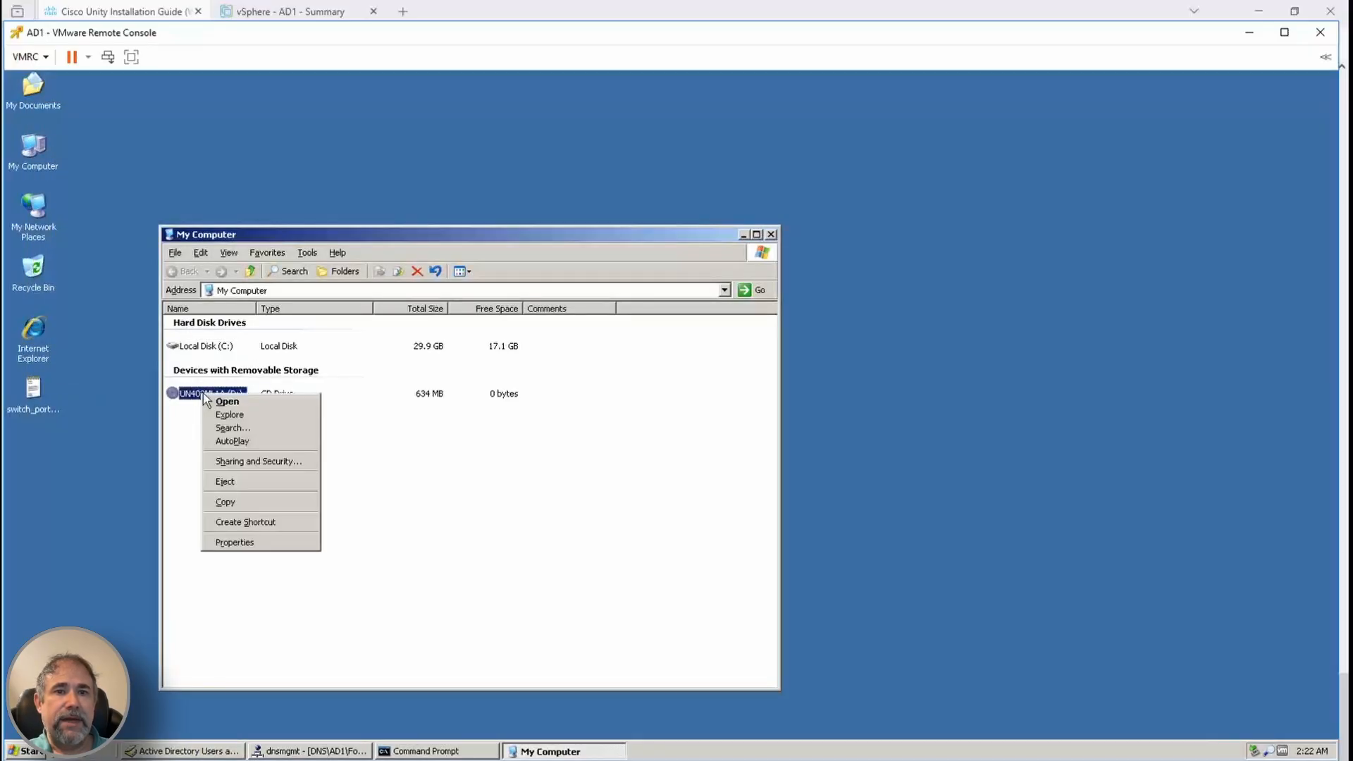
left_click(227, 401)
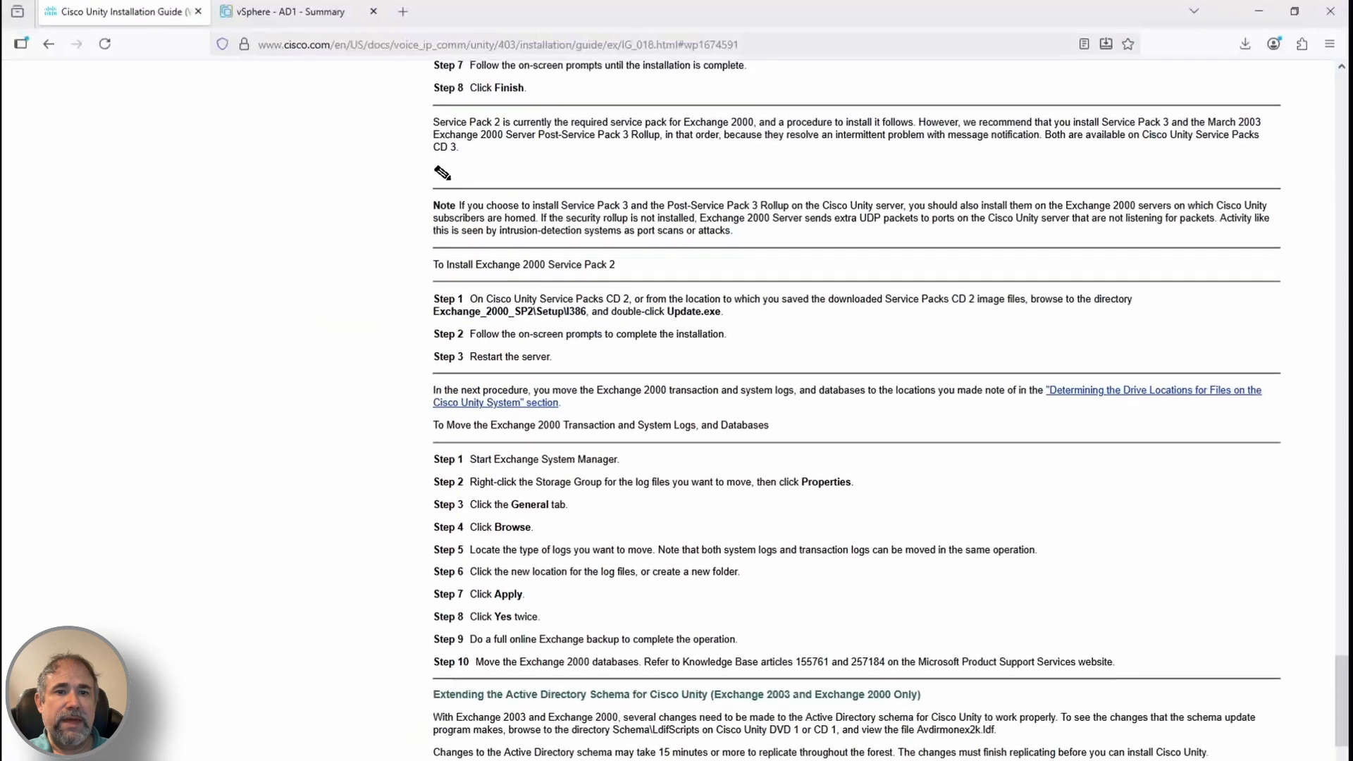
scroll(856, 409, "up", 1)
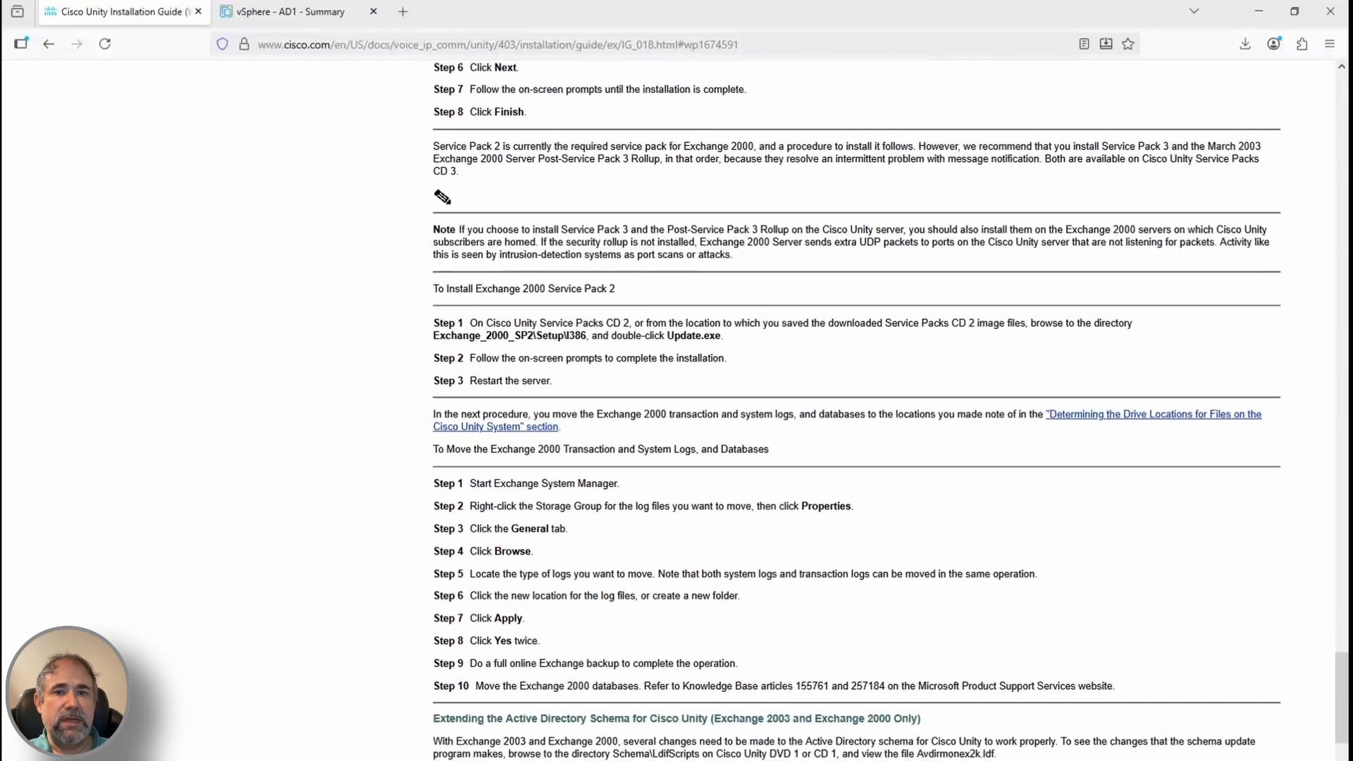
scroll(856, 408, "down", 2)
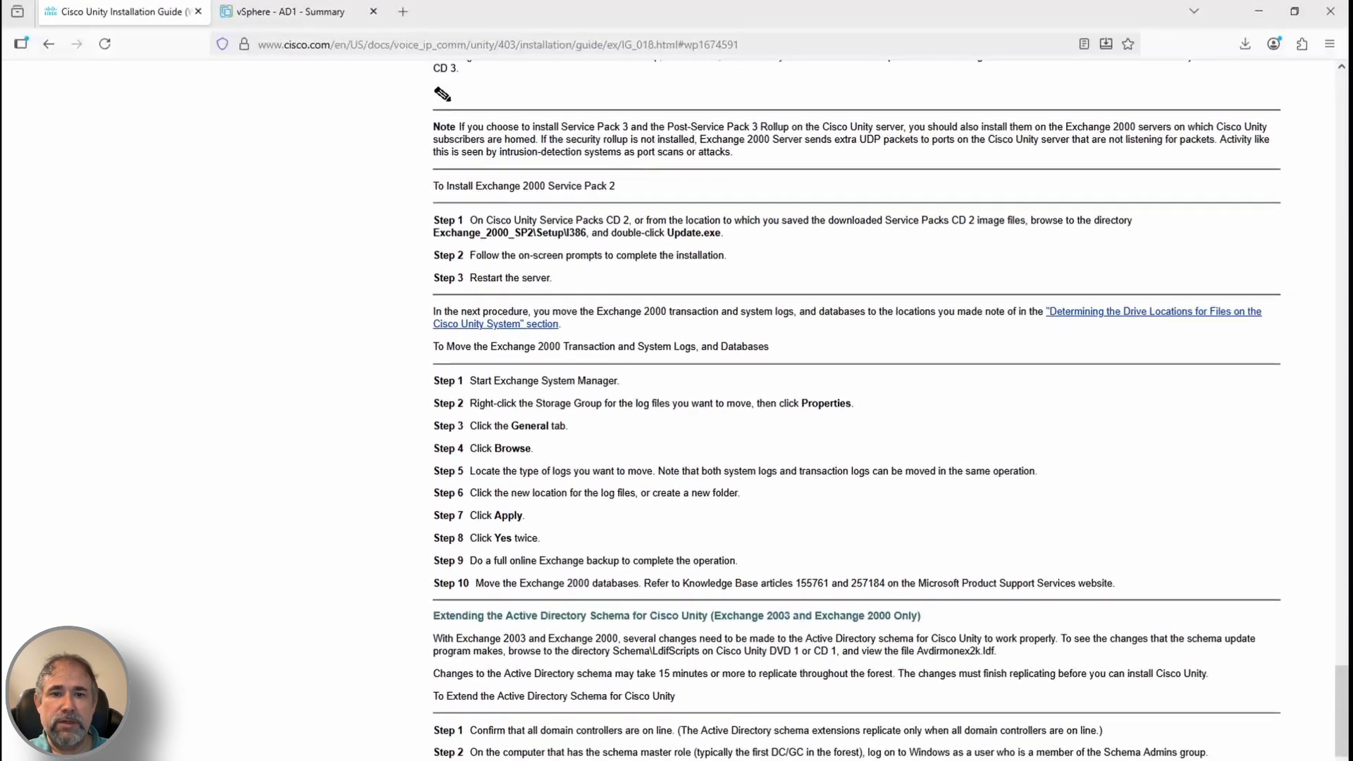
mouse_move(275, 758)
left_click(296, 712)
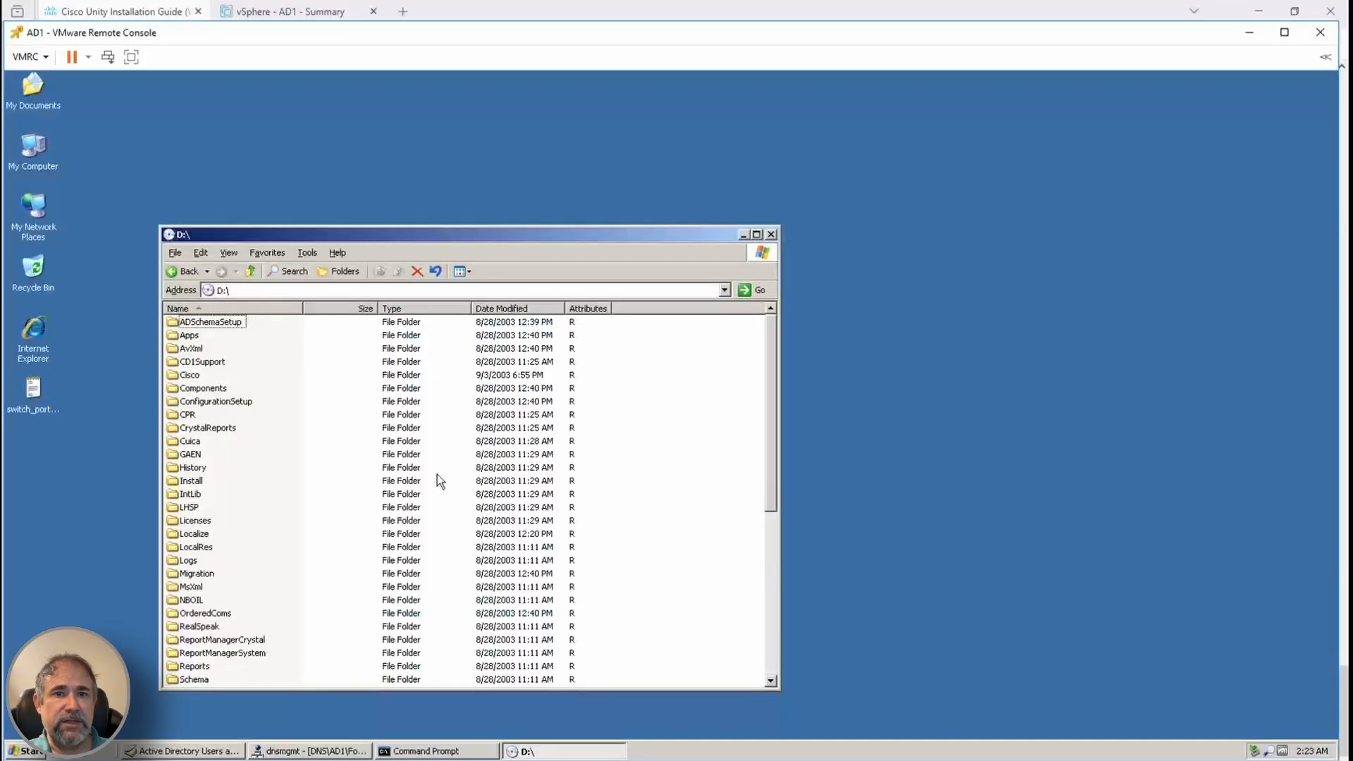
Run D:\ADSchemaSetup\ADSchemaSetup.exe in English with Directory Monitor checked and acknowledge the success message
double_click(223, 321)
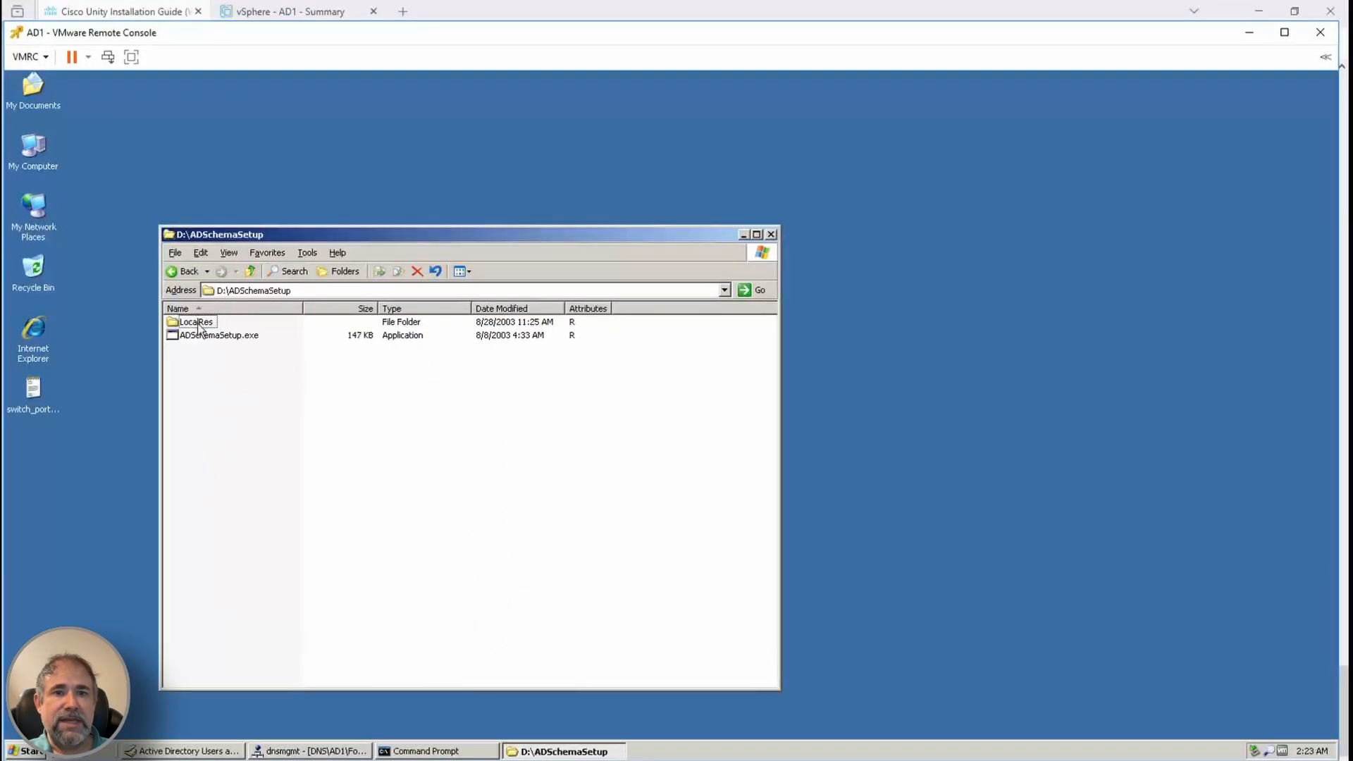
double_click(215, 337)
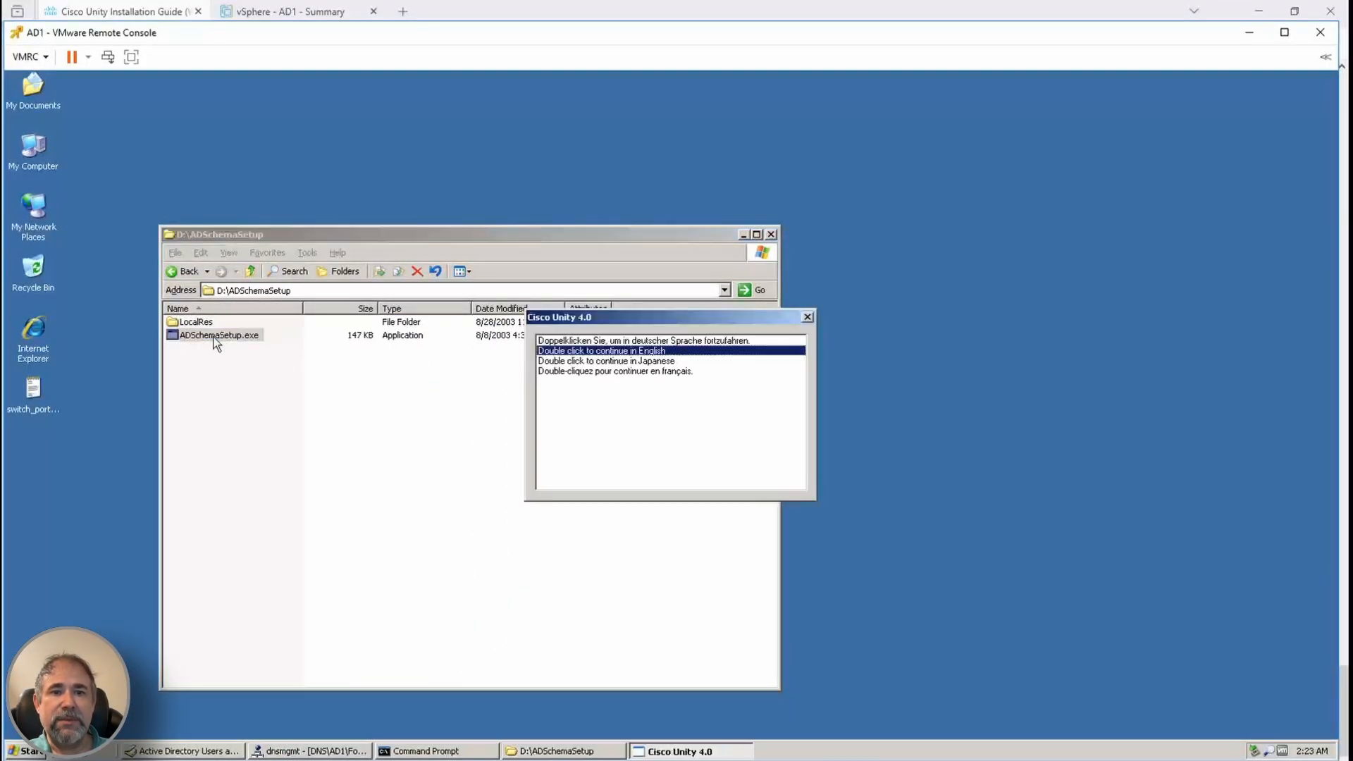
double_click(621, 352)
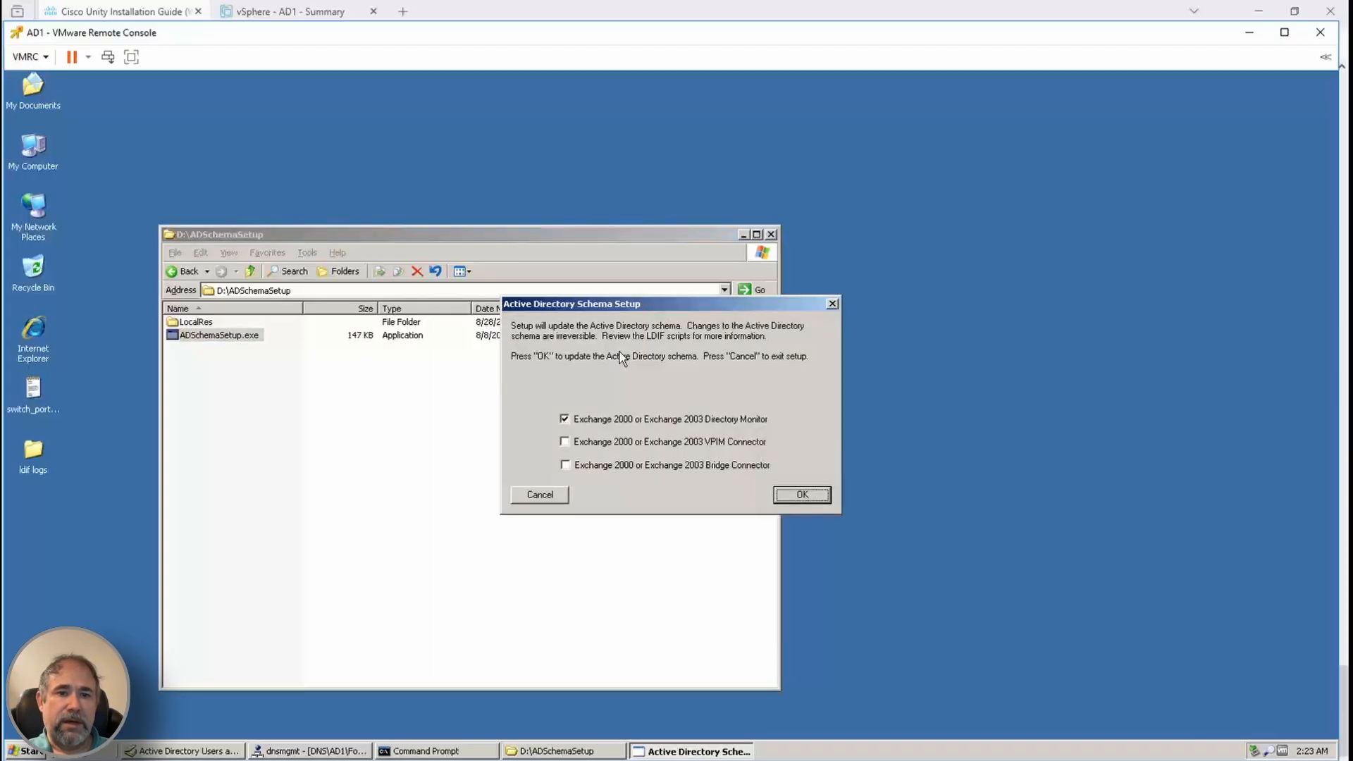
left_click(790, 497)
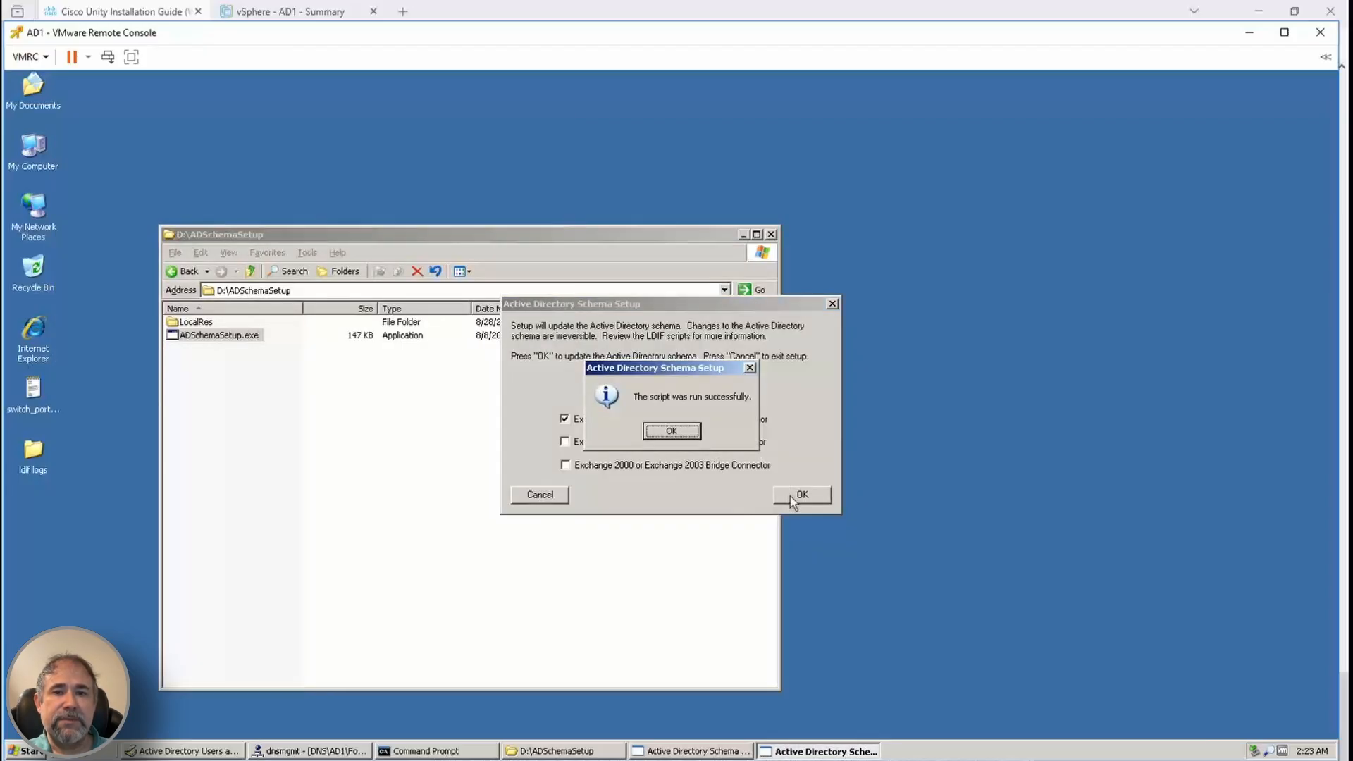
left_click(687, 434)
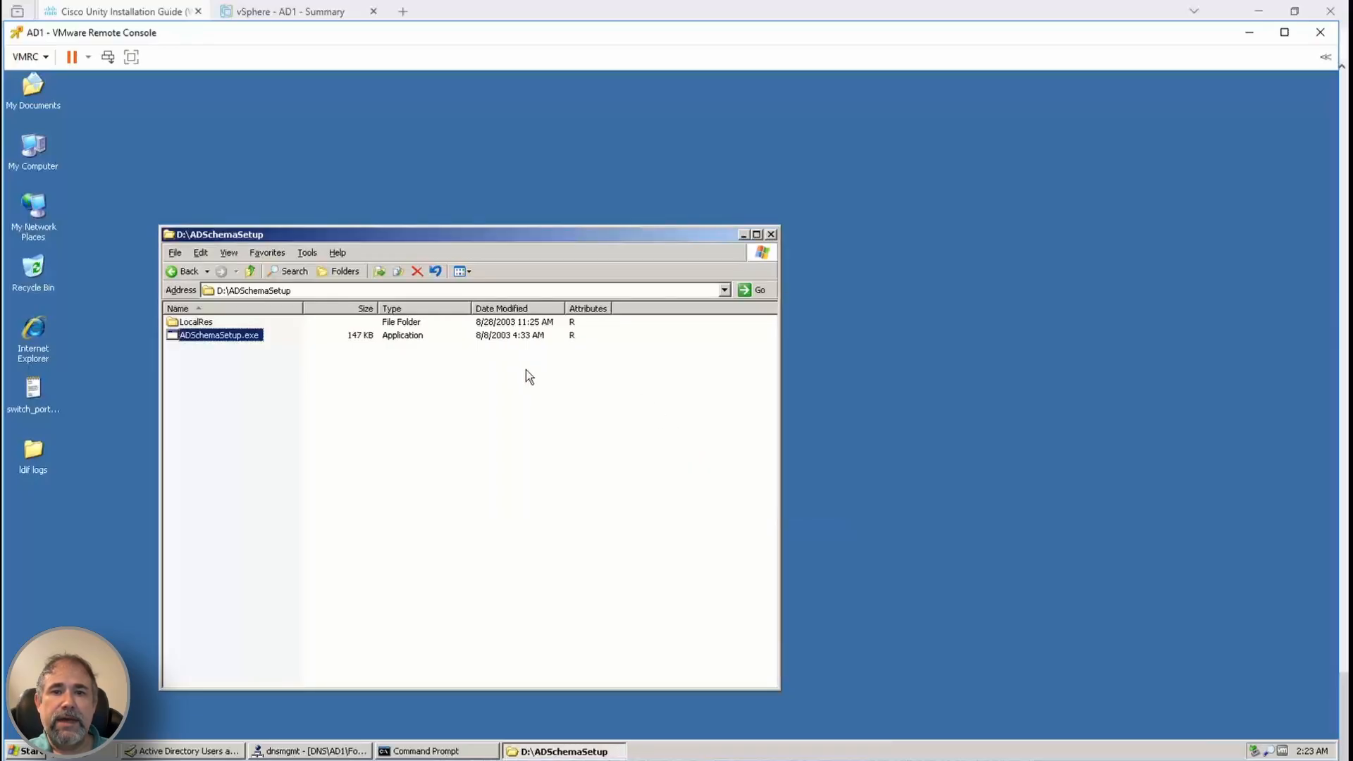
Close the disc folder window and open the guide's Creating Accounts chapter
left_click(771, 235)
key("alt+Tab")
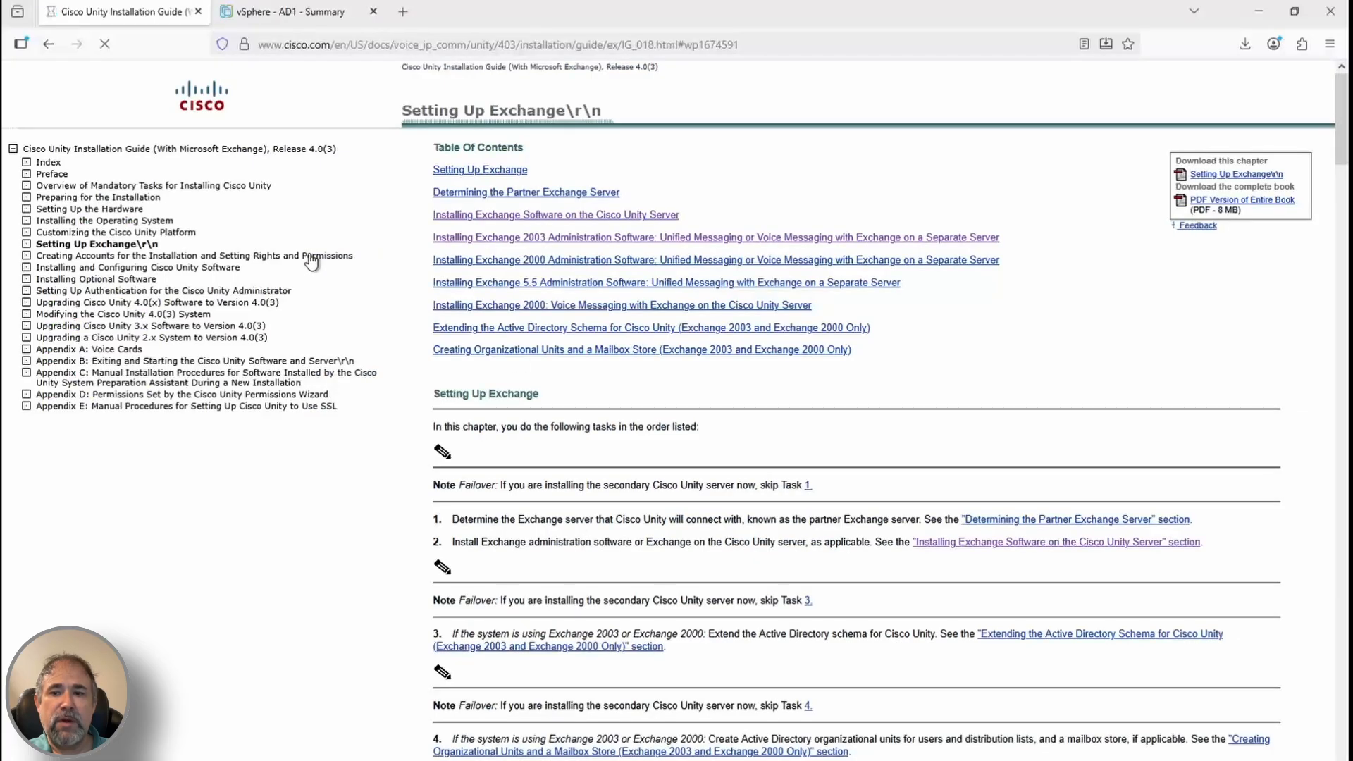
left_click(311, 256)
Review the accounts table and jump to the Creating the Accounts: Method A section
scroll(811, 655, "down", 9)
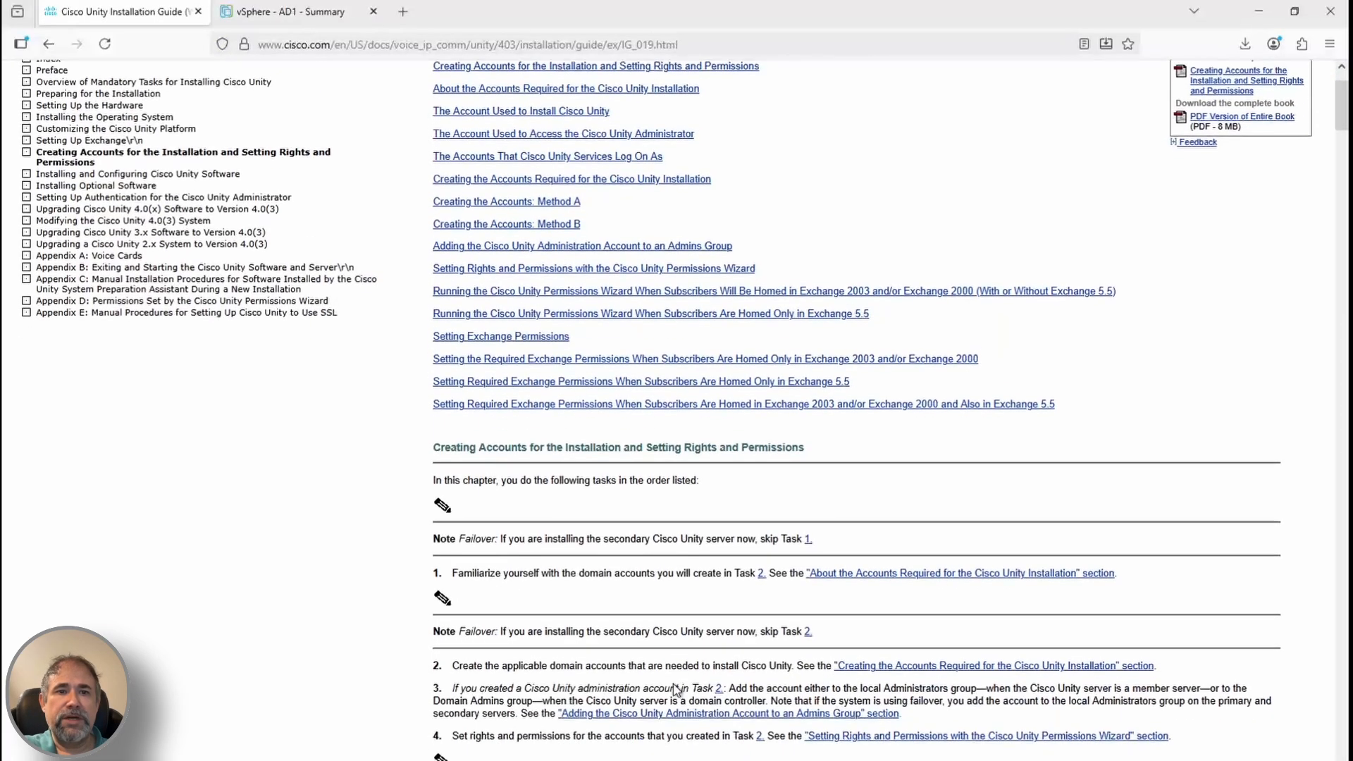
scroll(767, 659, "down", 7)
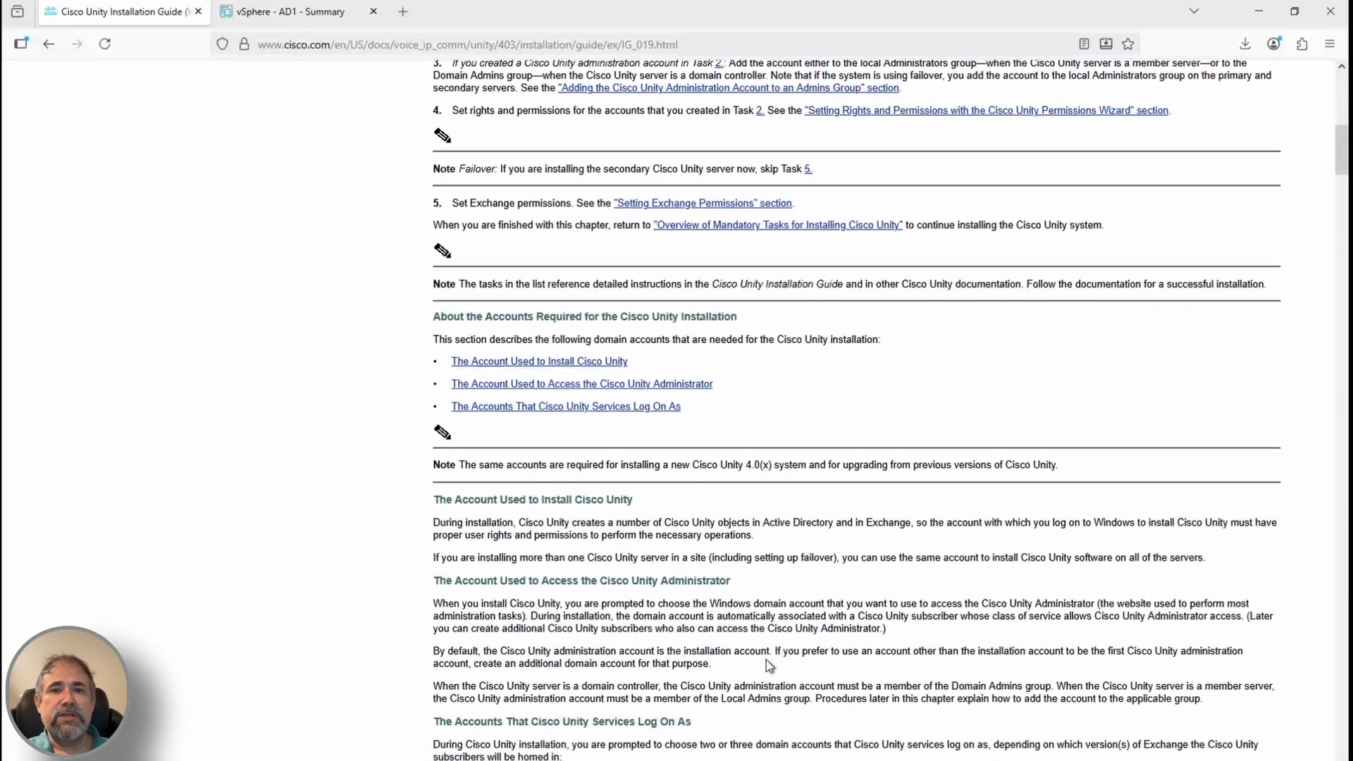
triple_click(608, 593)
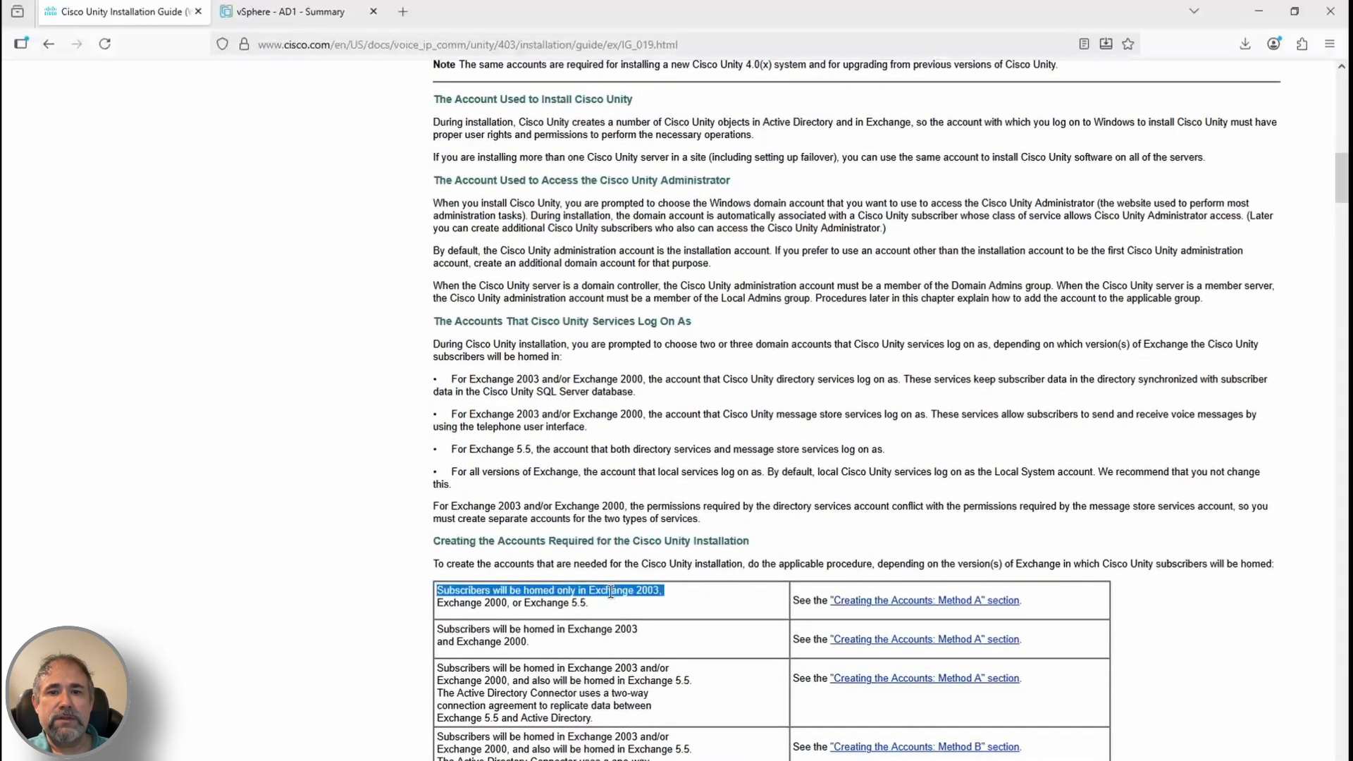
left_click(752, 640)
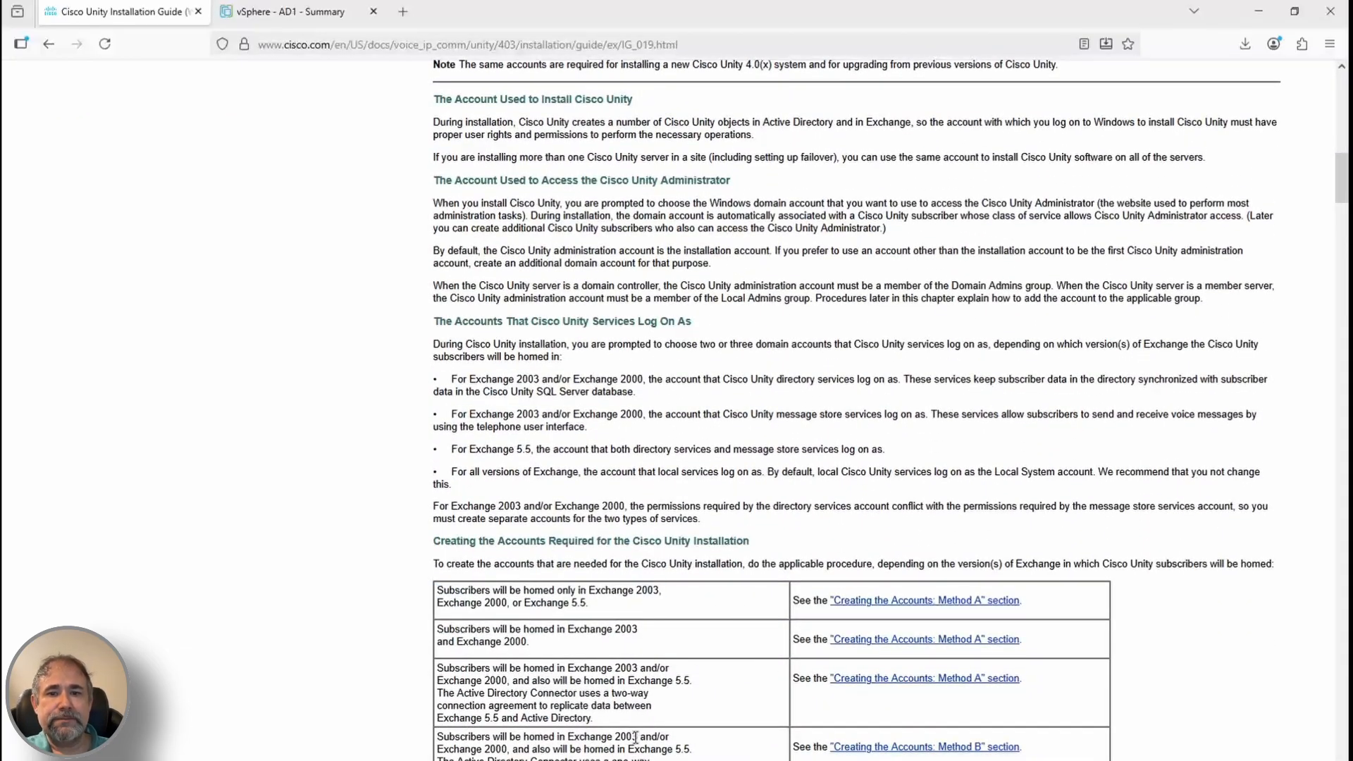
left_click(881, 600)
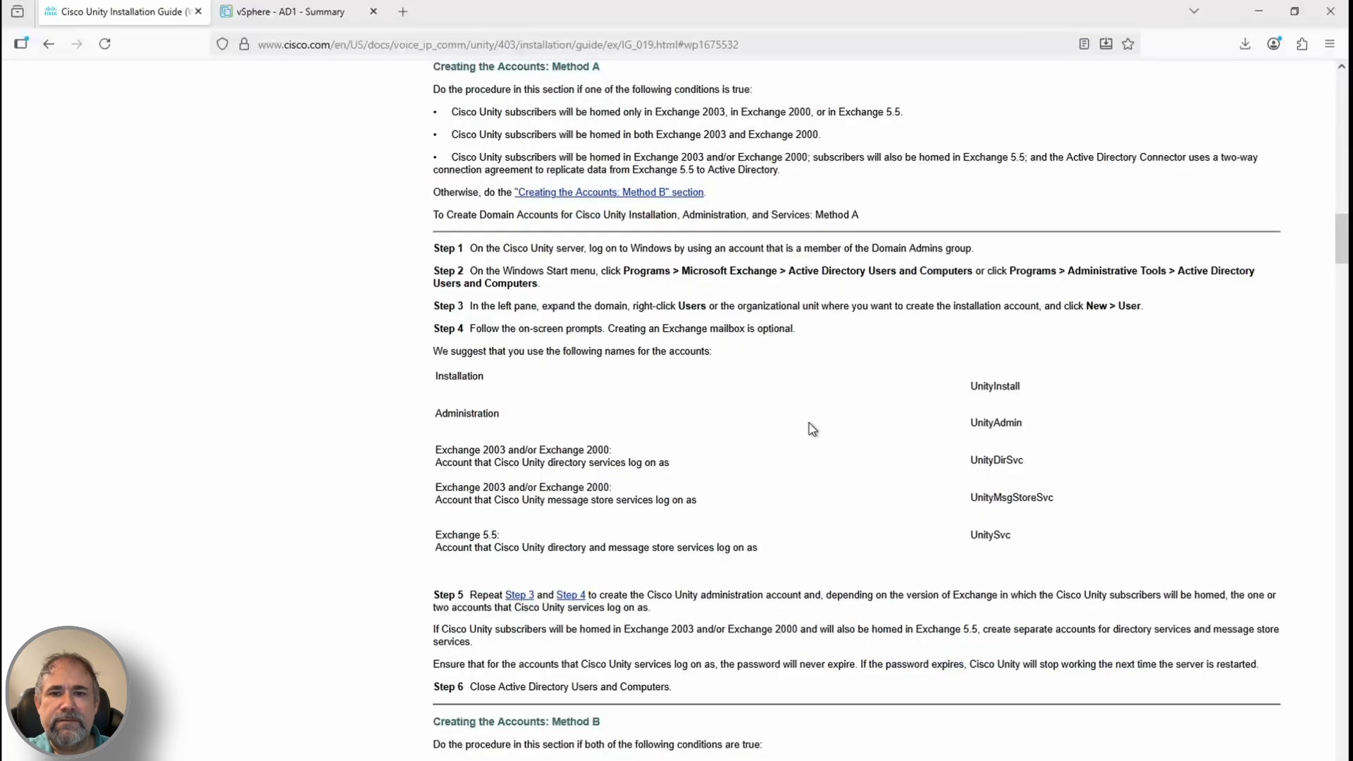
scroll(813, 429, "up", 3)
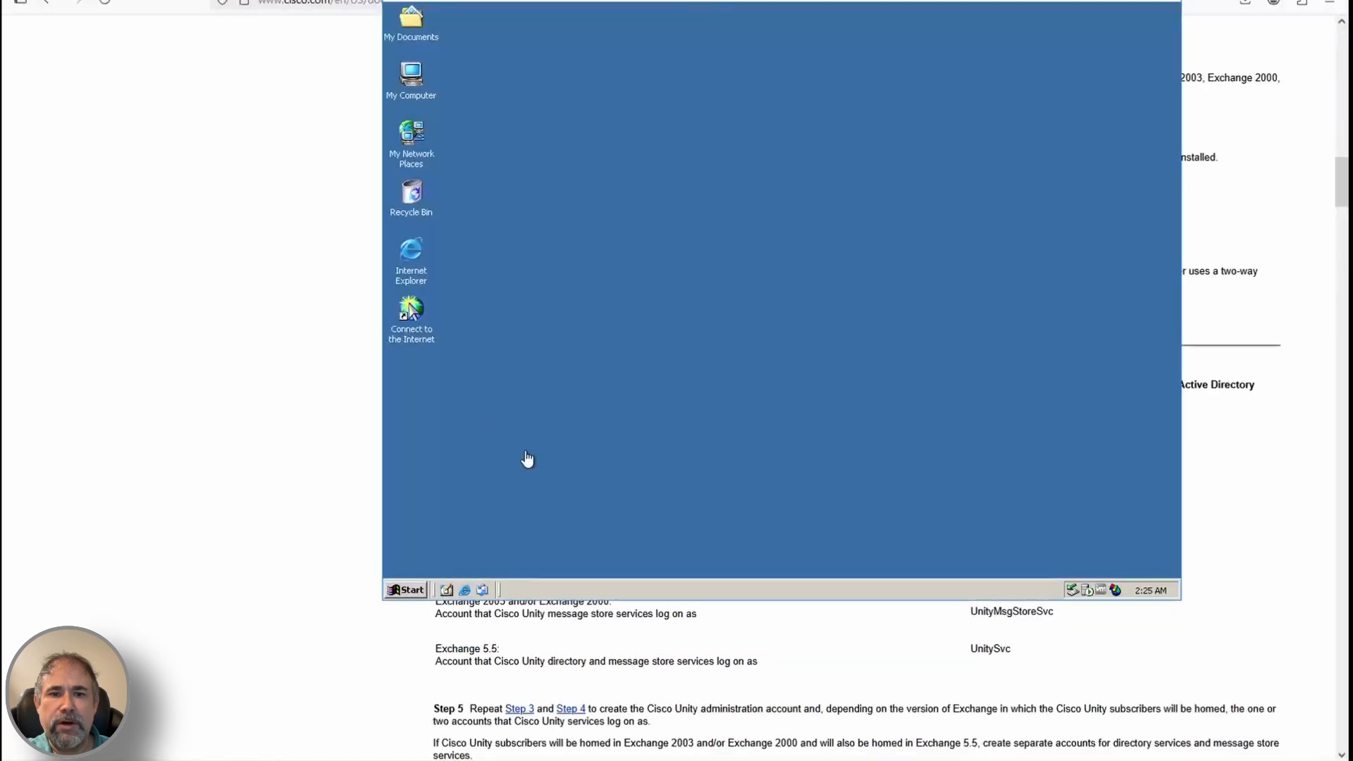
Open Active Directory Users and Computers and show the PINNACLEDATAWORKS.COM Users container
scroll(527, 459, "up", 3)
left_click(406, 590)
mouse_move(458, 412)
mouse_move(576, 437)
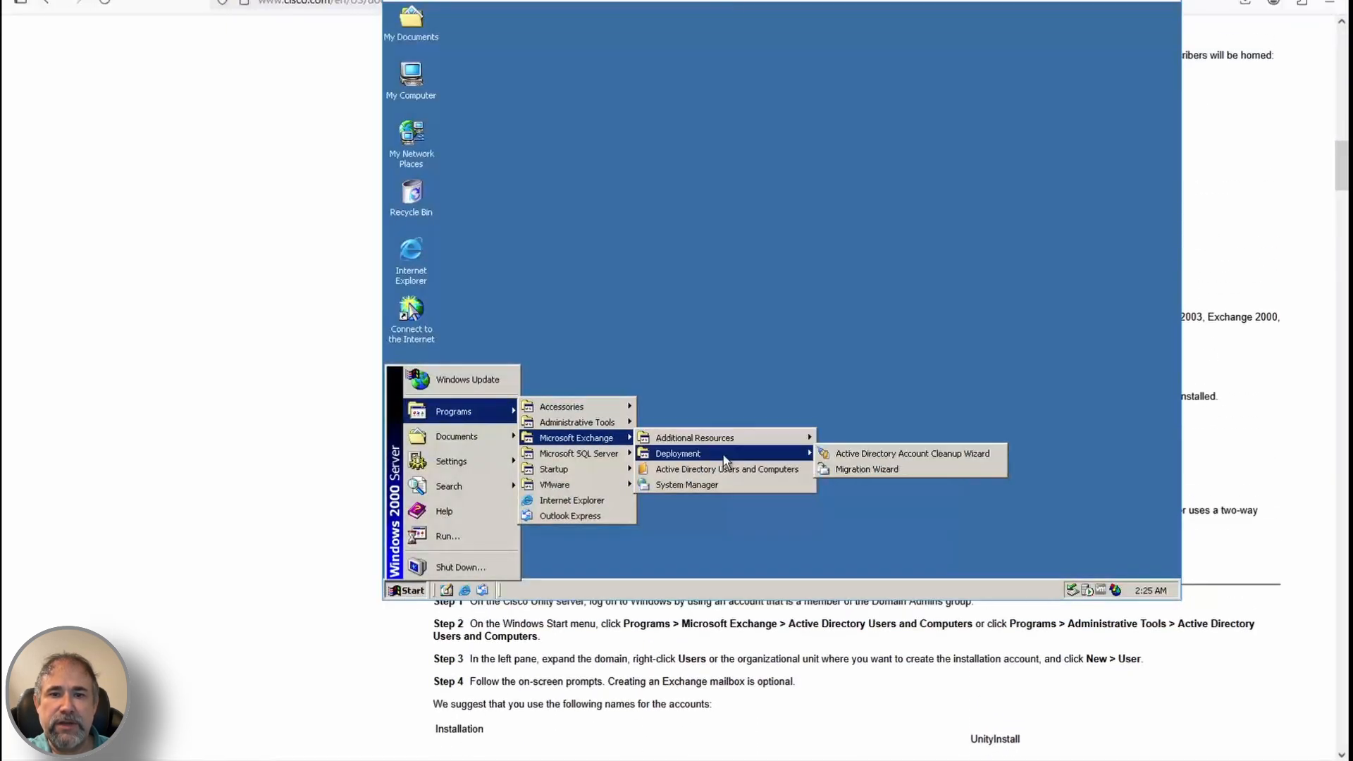
left_click(768, 470)
left_click(464, 164)
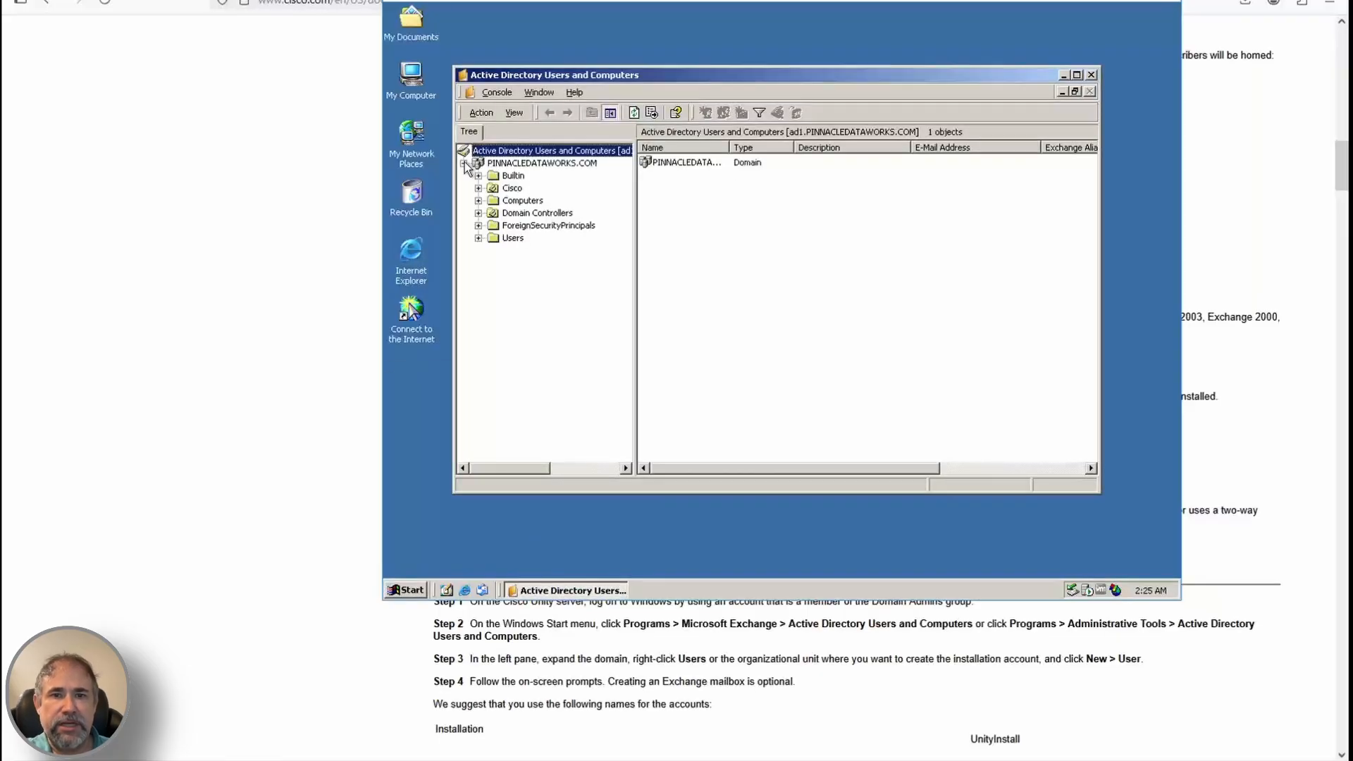
left_click(511, 238)
Start a new user named Unity Install with logon name UnityInstall
right_click(511, 238)
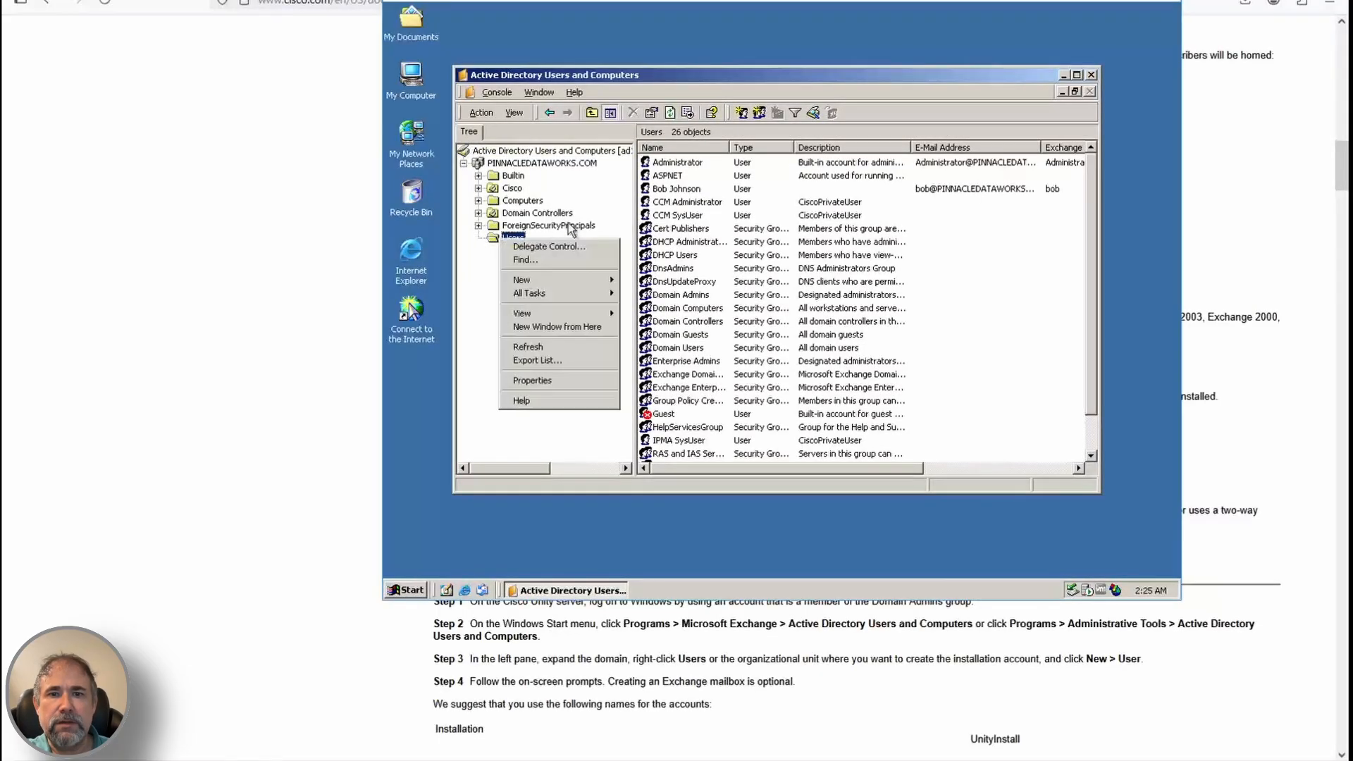
mouse_move(493, 286)
left_click(676, 356)
scroll(738, 663, "down", 1)
type("Unity")
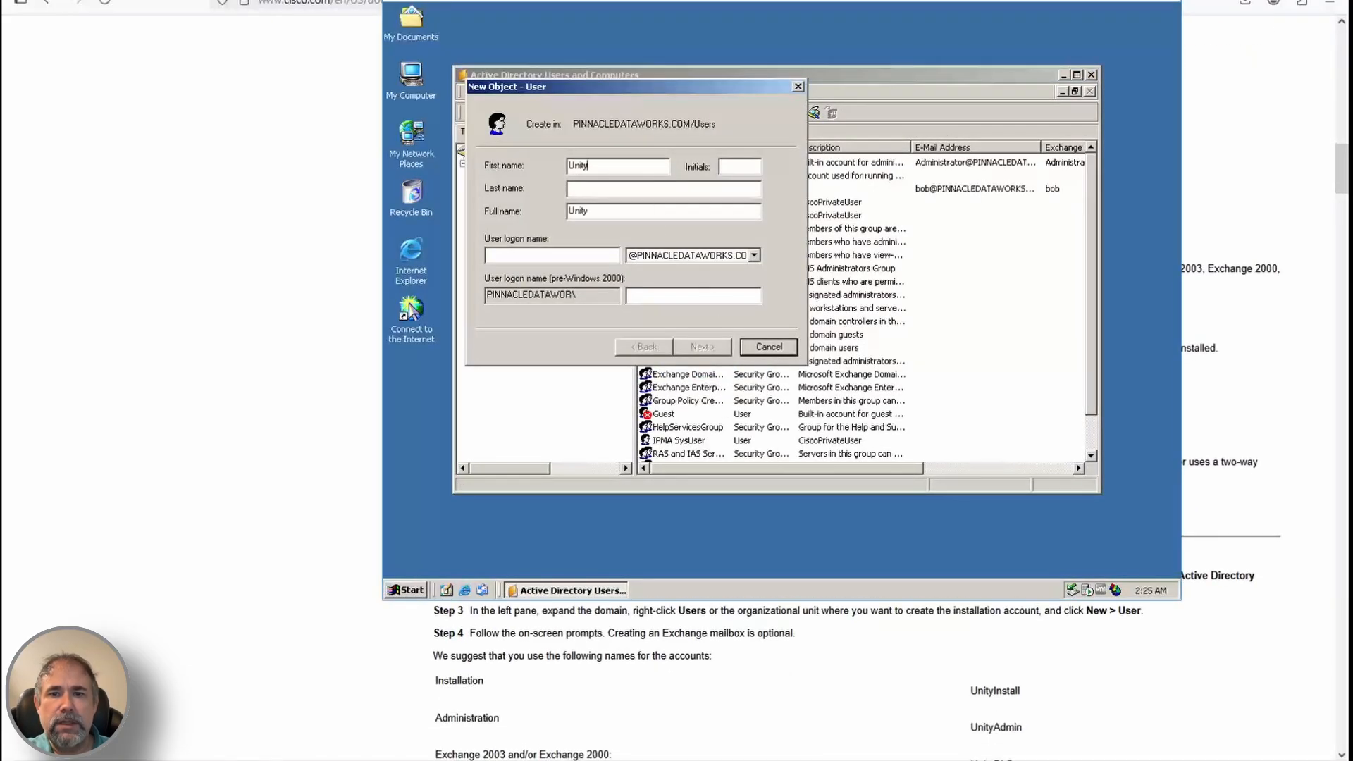
key("Tab")
type("Install")
key("Tab")
key("Tab")
type("UnityInstall")
Give UnityInstall a password that never expires, with no Exchange mailbox
key("Return")
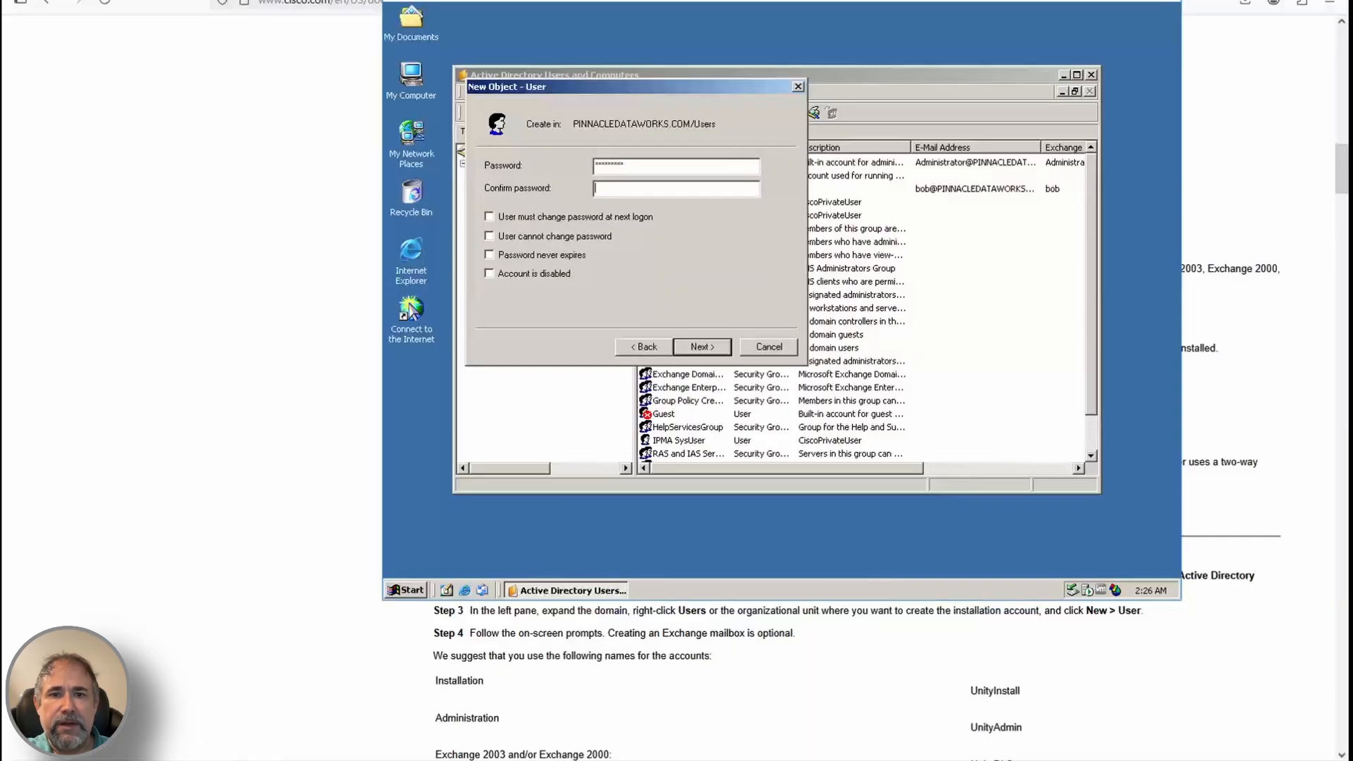
key("shift+Tab")
type("*******")
left_click(546, 236)
left_click(542, 254)
left_click(702, 347)
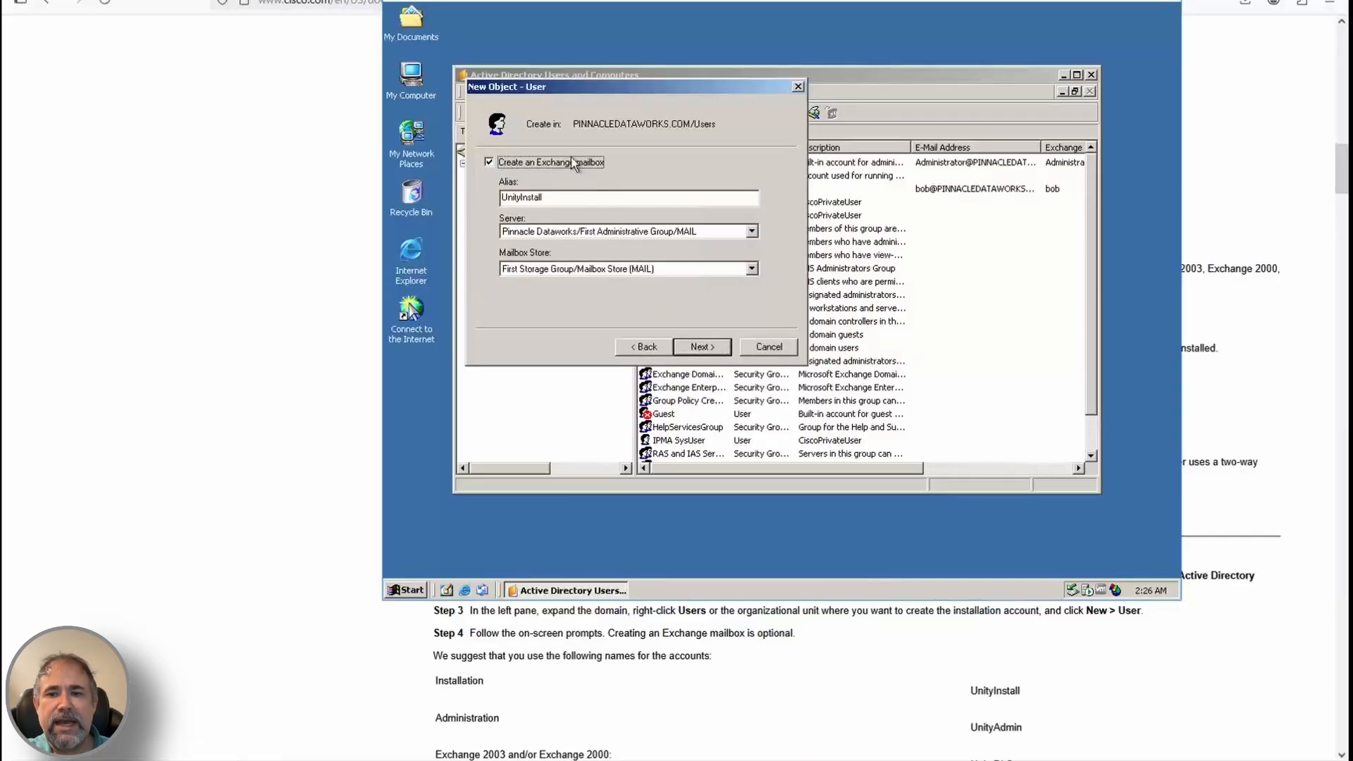
left_click(568, 161)
left_click(702, 347)
Start a second new user named Unity Admin with logon name UnityAdmin
right_click(509, 238)
mouse_move(539, 271)
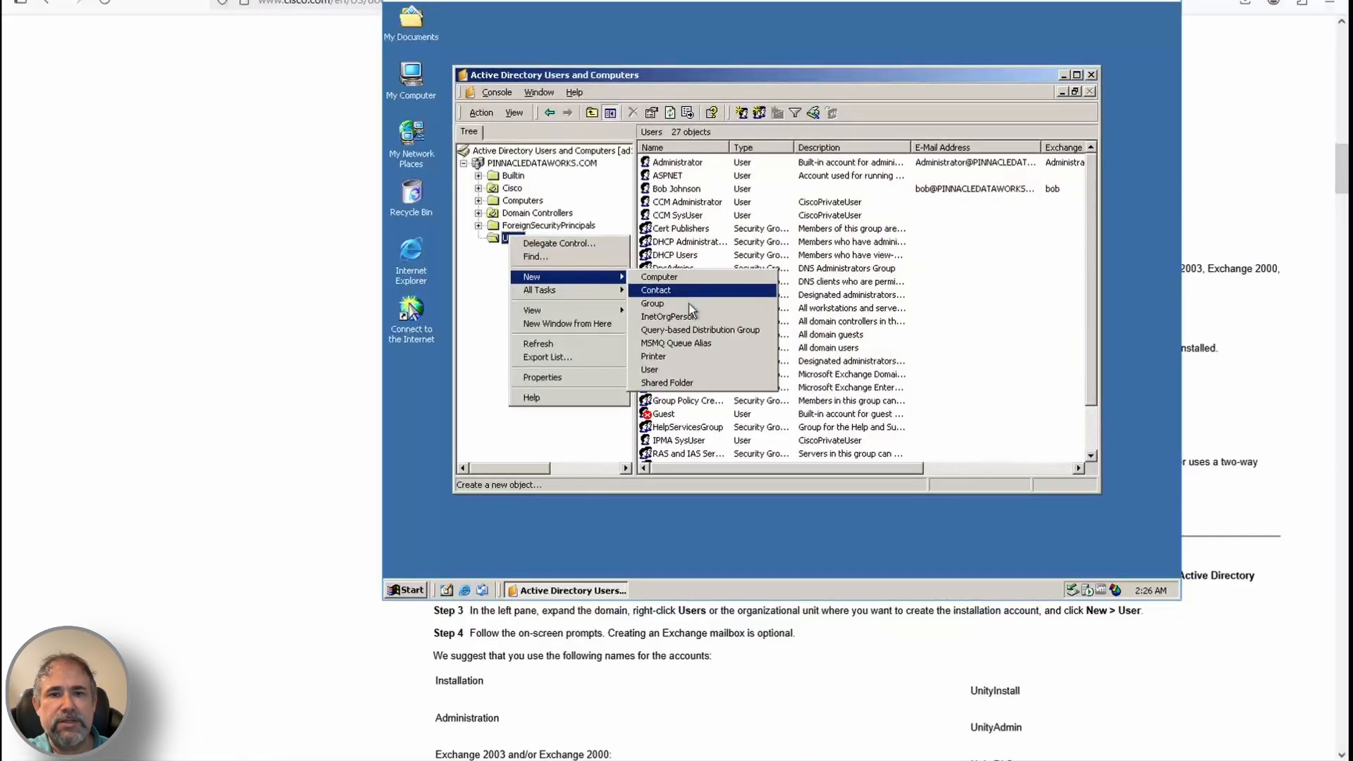
left_click(659, 371)
type("Unity")
key("Tab")
type("Admin")
key("Tab")
type("UnityAdmin")
Set UnityAdmin's password to never expire and finish creating the account
key("Return")
type("*******")
key("Tab")
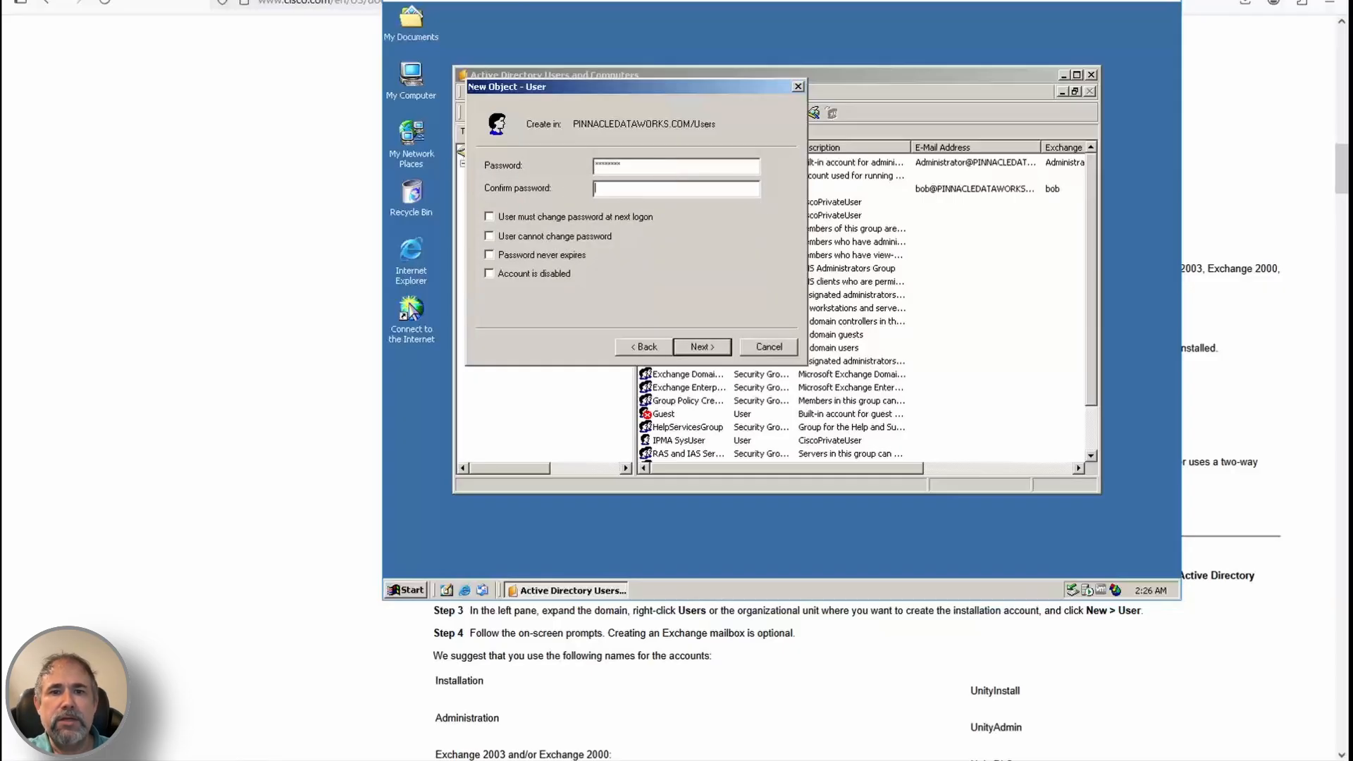
type("*******")
left_click(557, 255)
left_click(702, 347)
left_click(702, 346)
left_click(702, 347)
Start a new user named Unity DirSvc with logon name UnityDirSvc
scroll(670, 655, "down", 1)
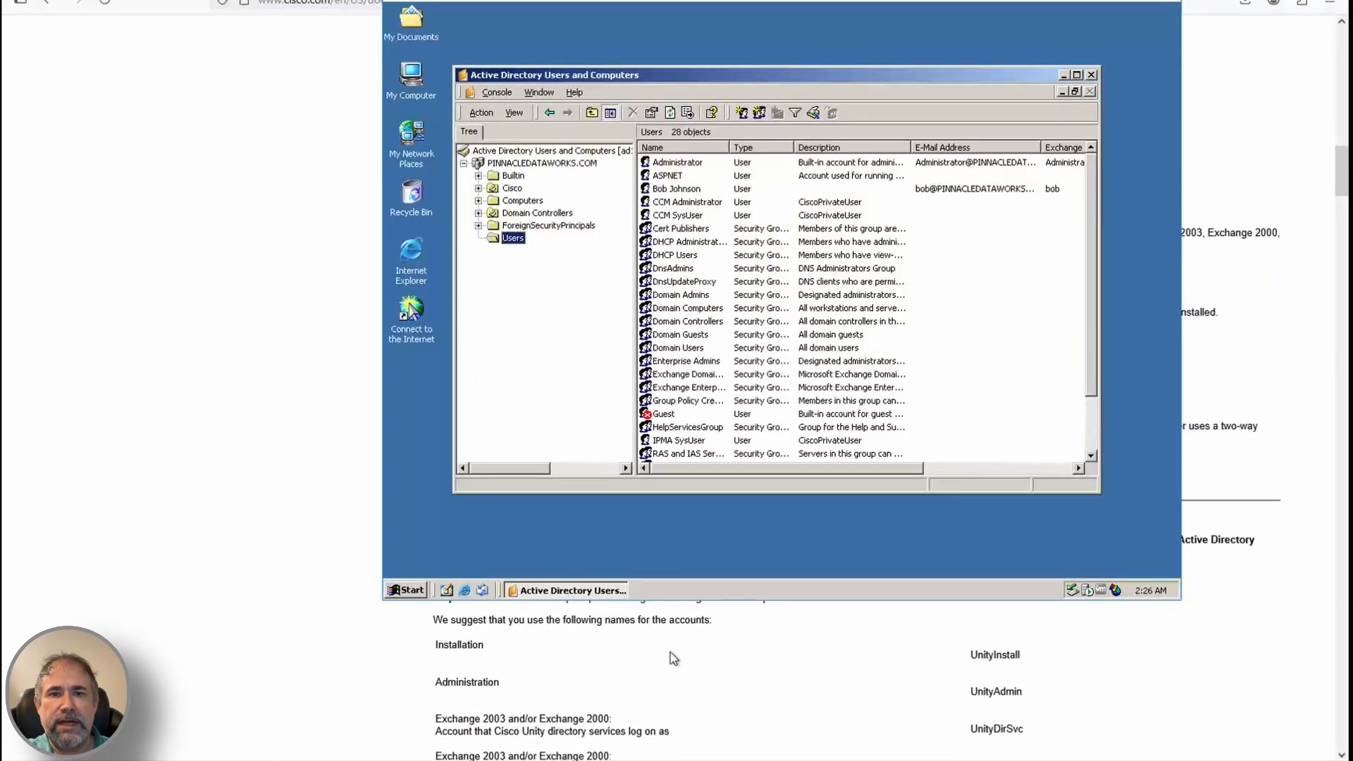
right_click(509, 238)
mouse_move(539, 271)
left_click(659, 372)
type("Unity")
key("Tab")
type("DirSvc")
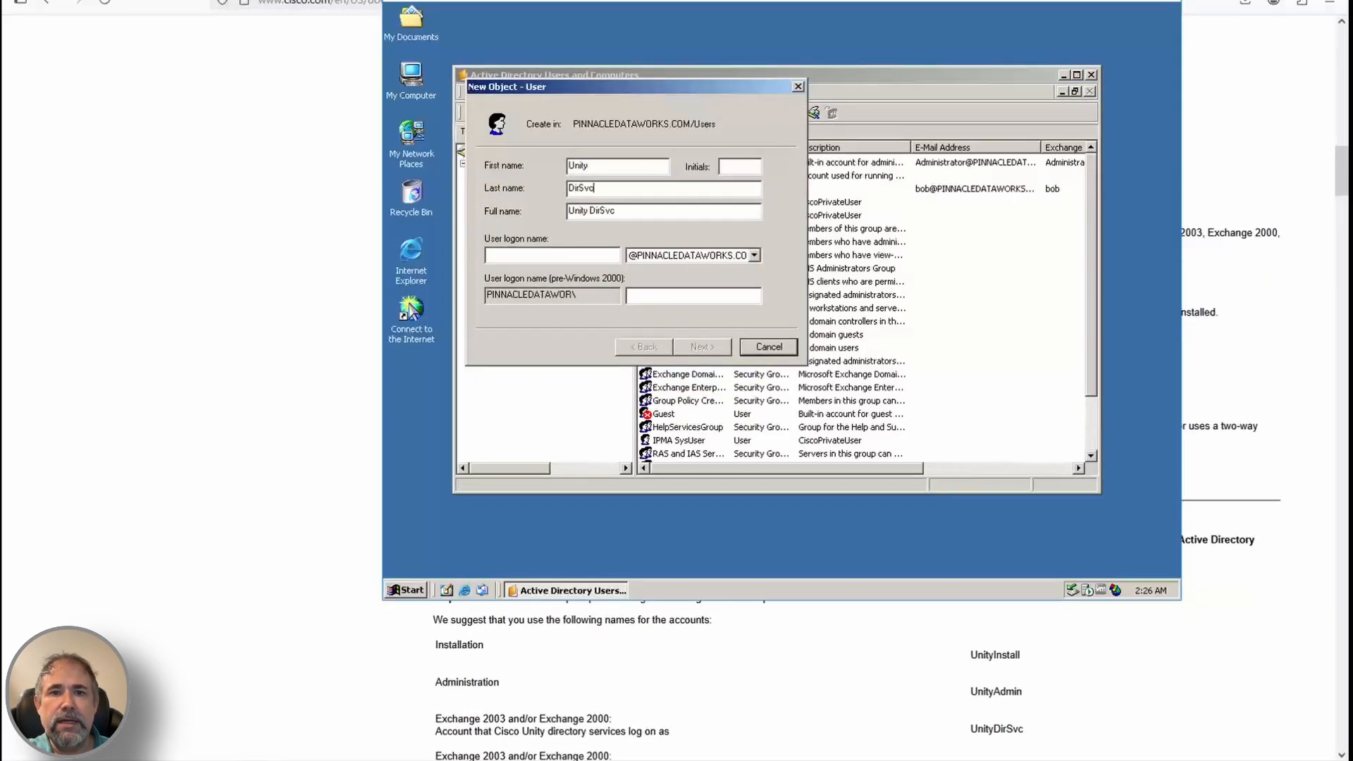
key("Tab")
key("Tab")
type("UnityDirSvc")
Give UnityDirSvc a never-expiring password and finish the account
key("Return")
type("***")
left_click(489, 255)
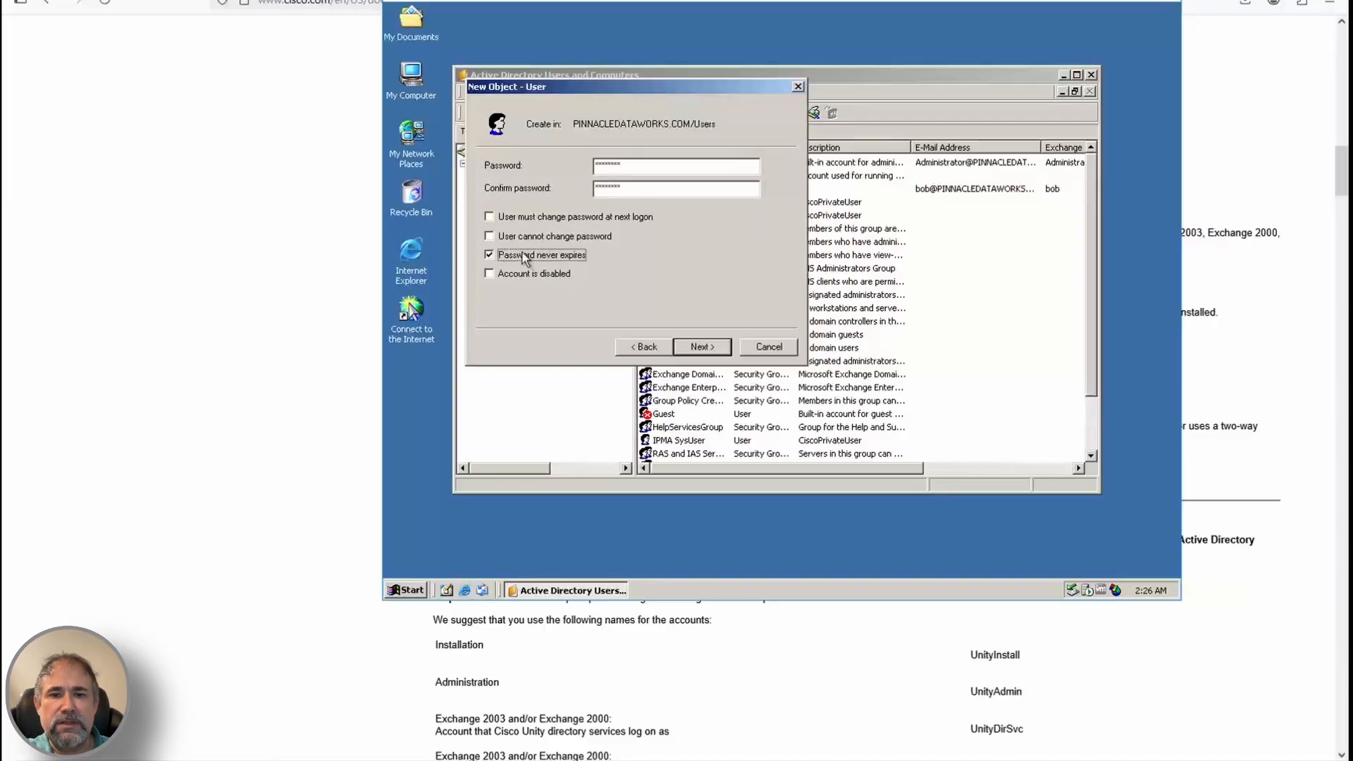
left_click(701, 347)
left_click(702, 347)
left_click(702, 346)
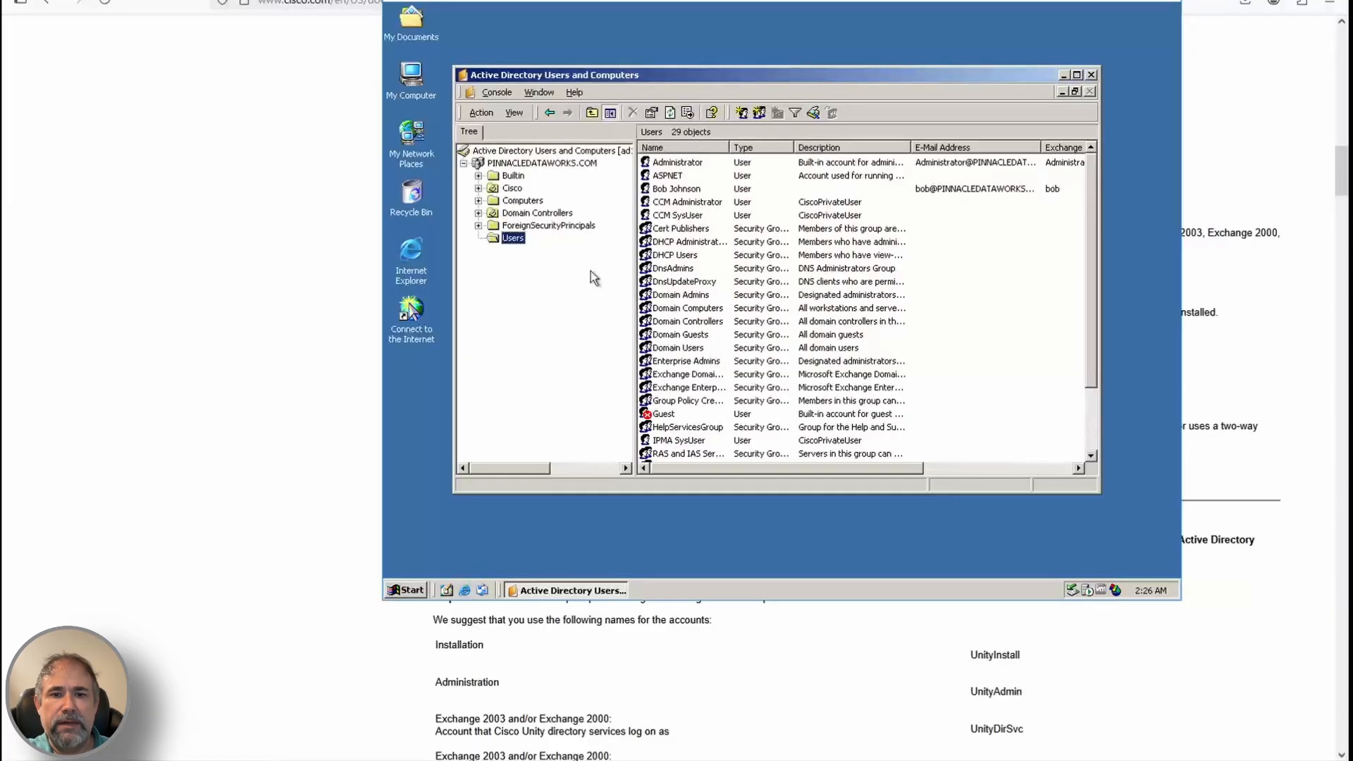
Start a new user named Unity MsgStoreSvc with logon name UnityMsgStoreSvc
right_click(512, 247)
mouse_move(557, 294)
left_click(695, 372)
type("Unity")
key("Tab")
type("MsgStoreSv")
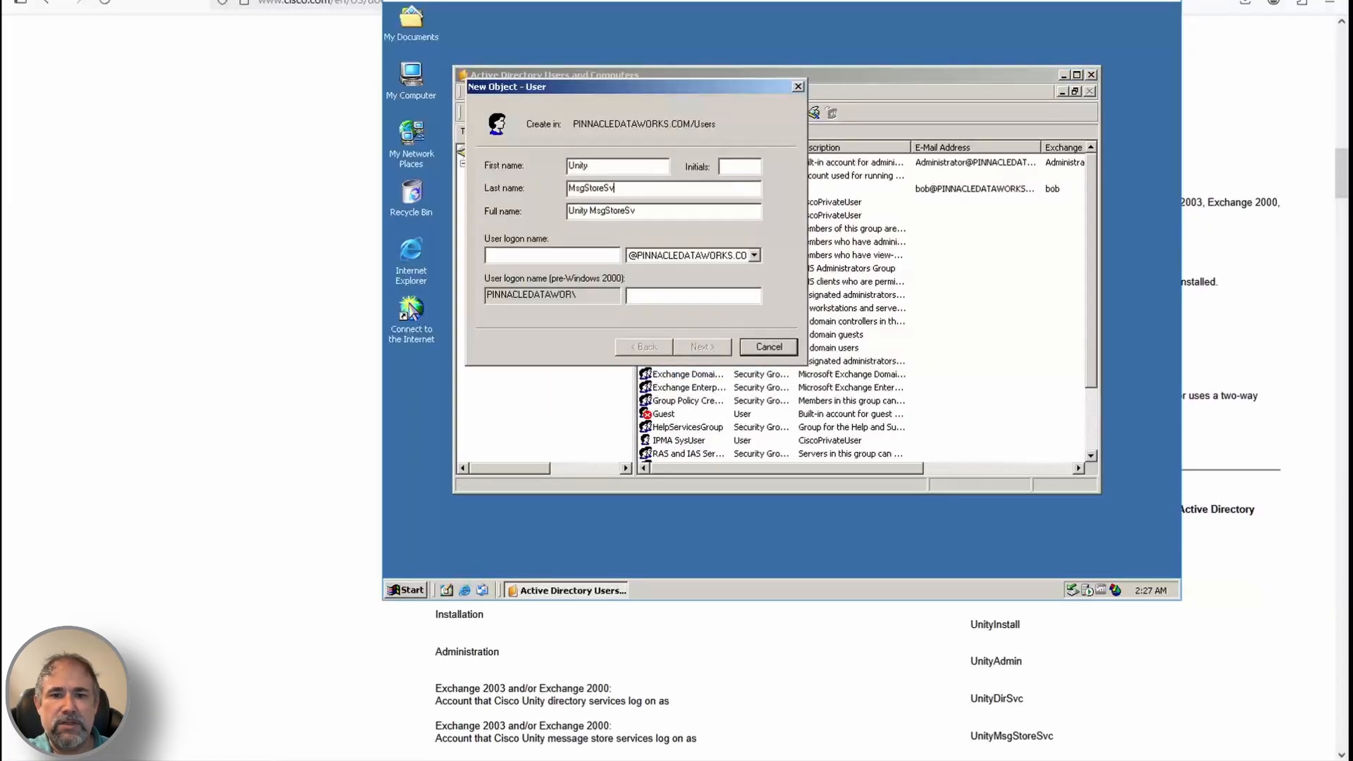
type("c")
key("Tab")
key("Tab")
type("UnityMsgStoreSvc")
Give UnityMsgStoreSvc a never-expiring password, skip the Exchange mailbox, and finish
key("Return")
type("********")
key("Tab")
type("********")
key("Tab")
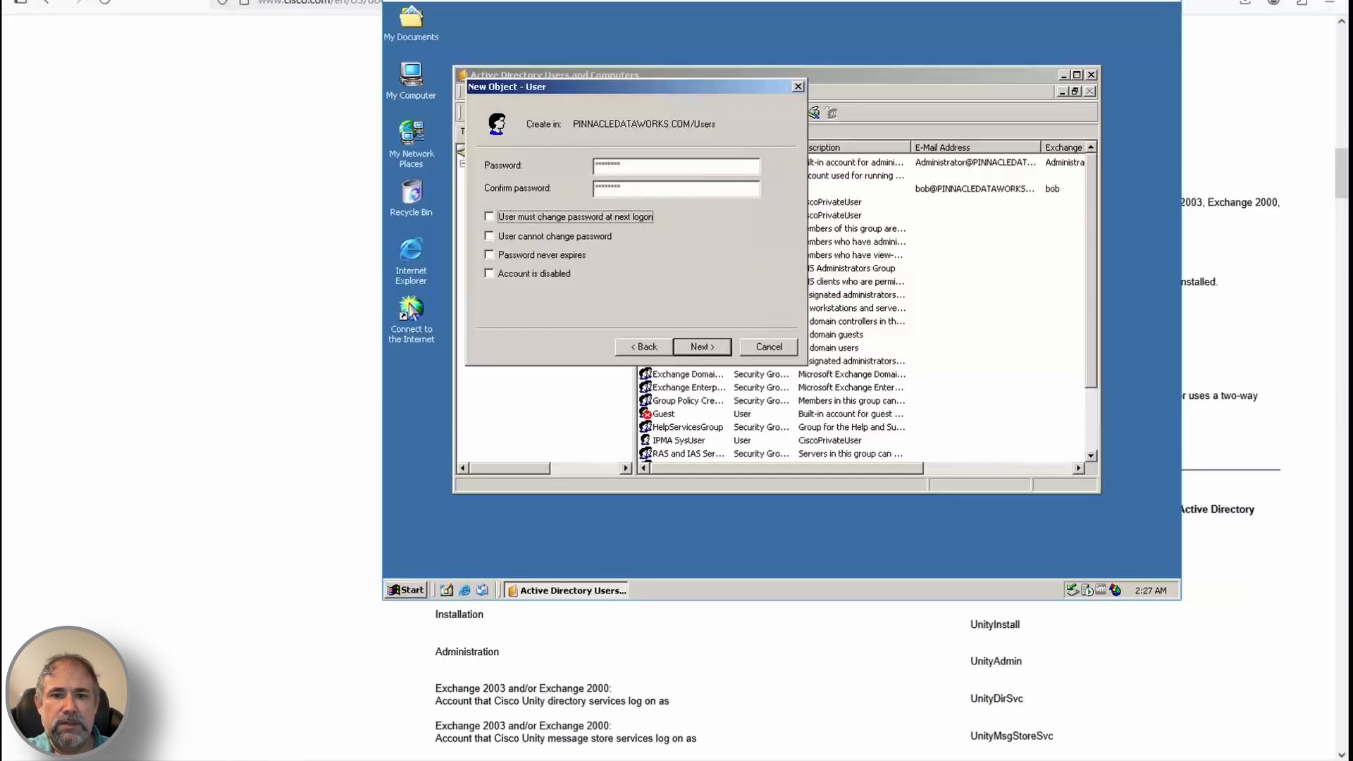
left_click(489, 237)
left_click(489, 255)
left_click(703, 348)
left_click(490, 162)
left_click(702, 347)
left_click(702, 347)
scroll(861, 693, "down", 1)
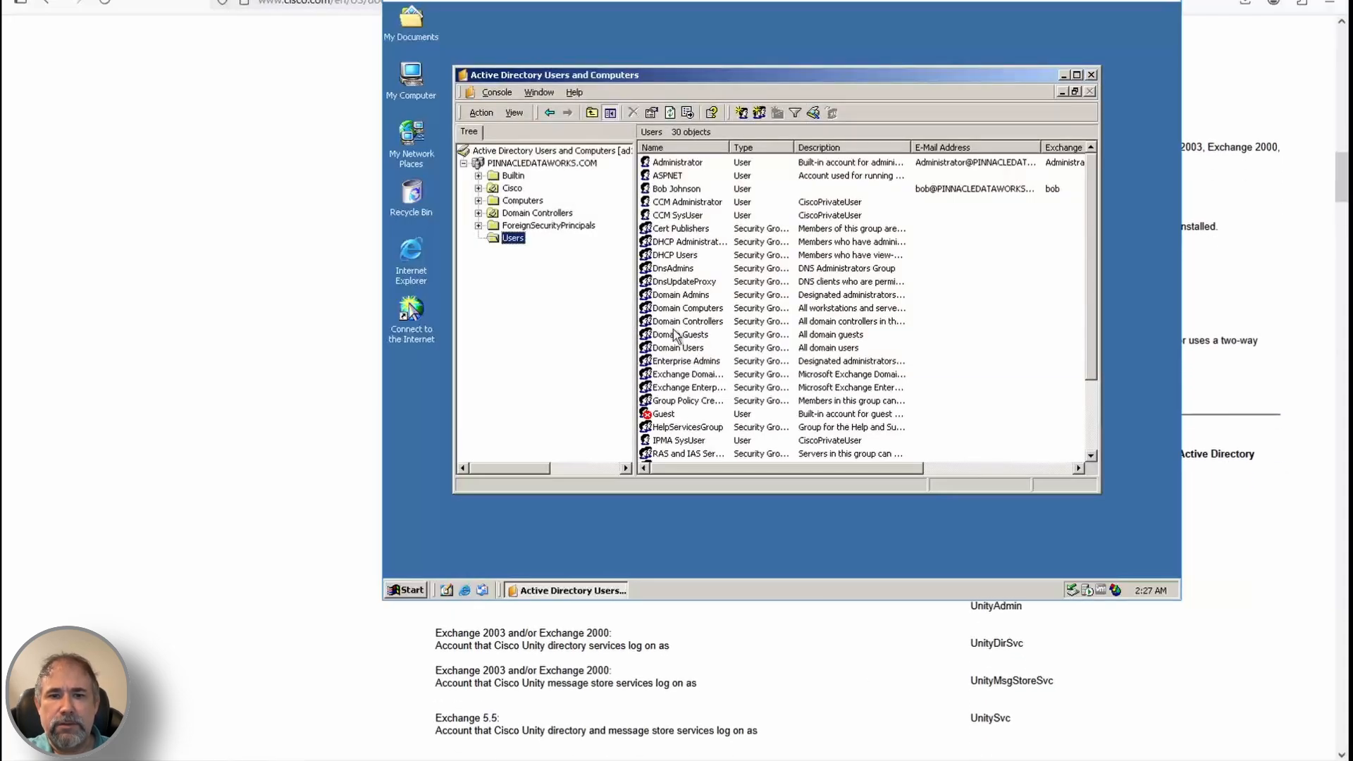
scroll(840, 653, "down", 2)
Check the next instructions in the installation guide, then return to the server console
left_click(840, 653)
scroll(840, 652, "down", 4)
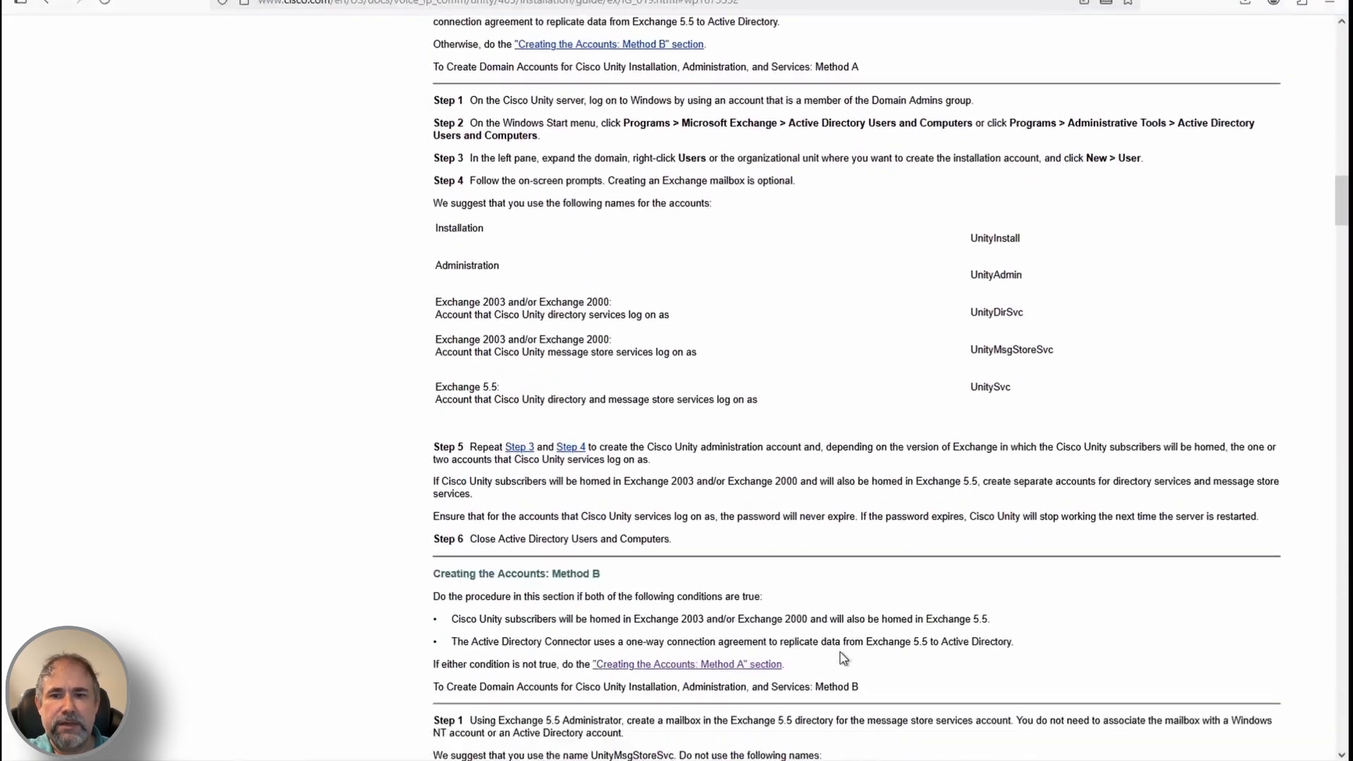
scroll(843, 657, "down", 15)
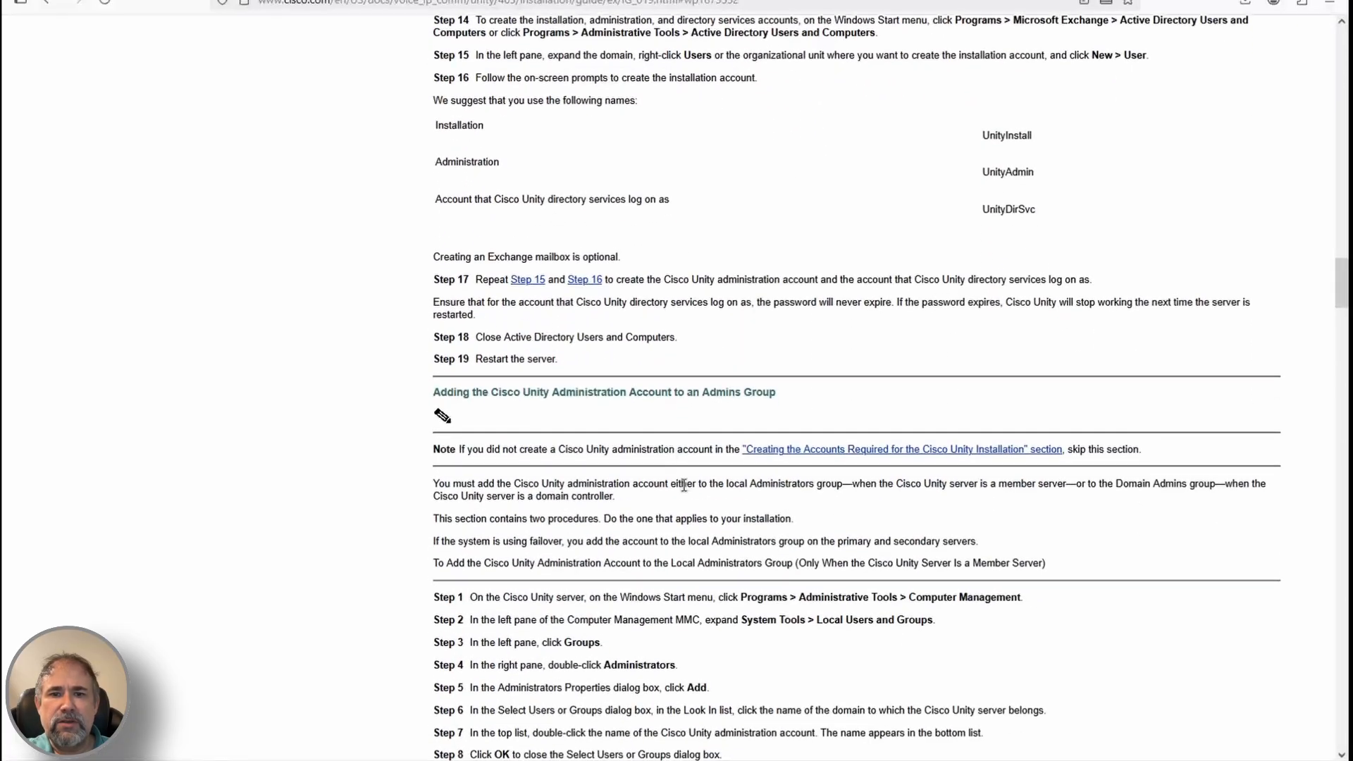
scroll(707, 564, "down", 1)
scroll(656, 485, "up", 2)
key("alt+Tab")
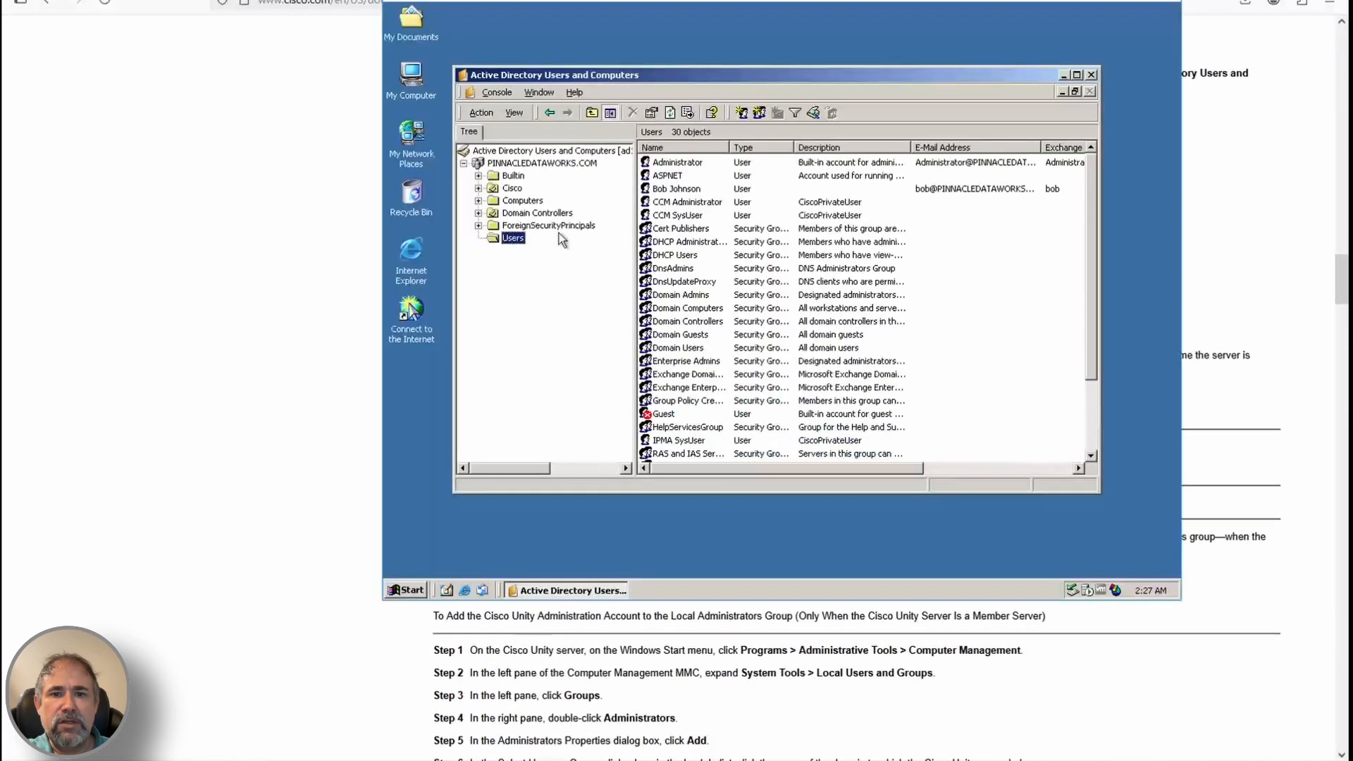
scroll(620, 627, "up", 1)
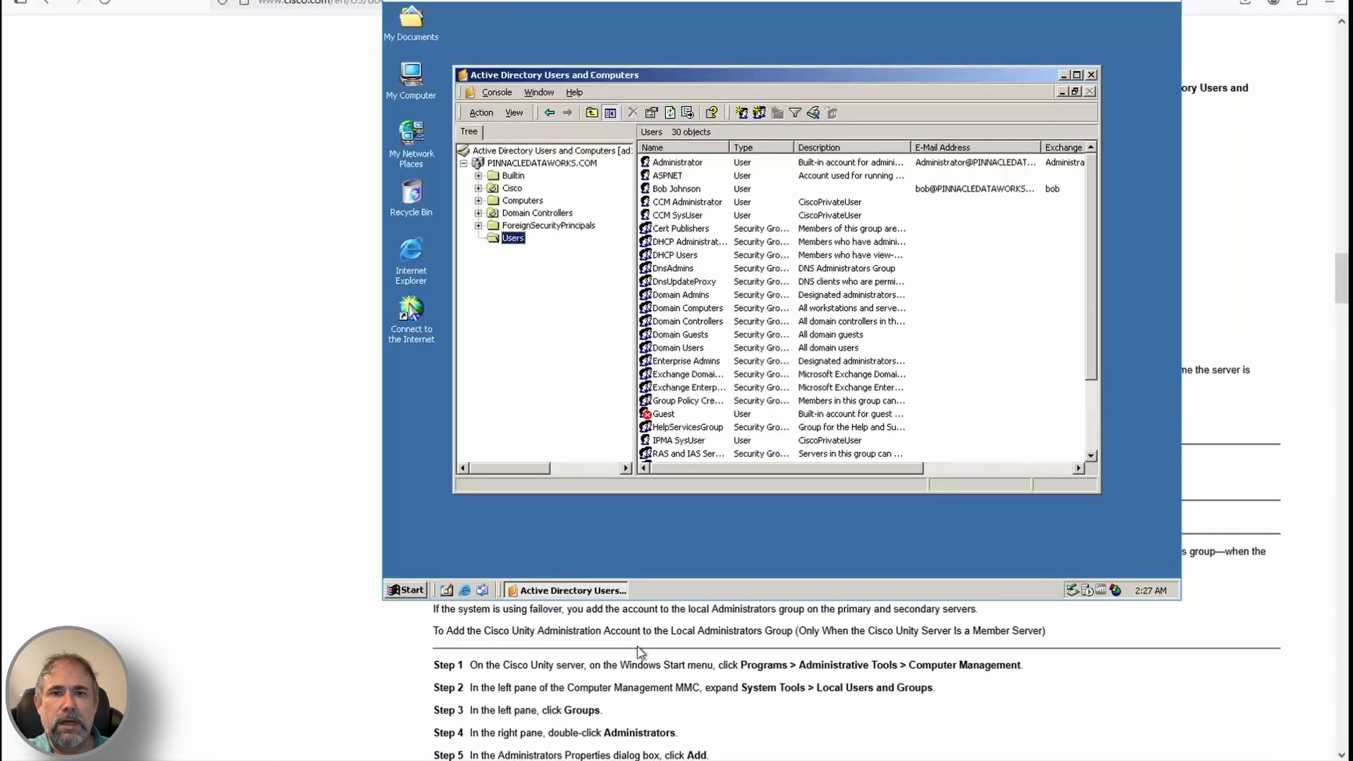
Open Computer Management and list the groups under Local Users and Groups
left_click(407, 590)
mouse_move(459, 408)
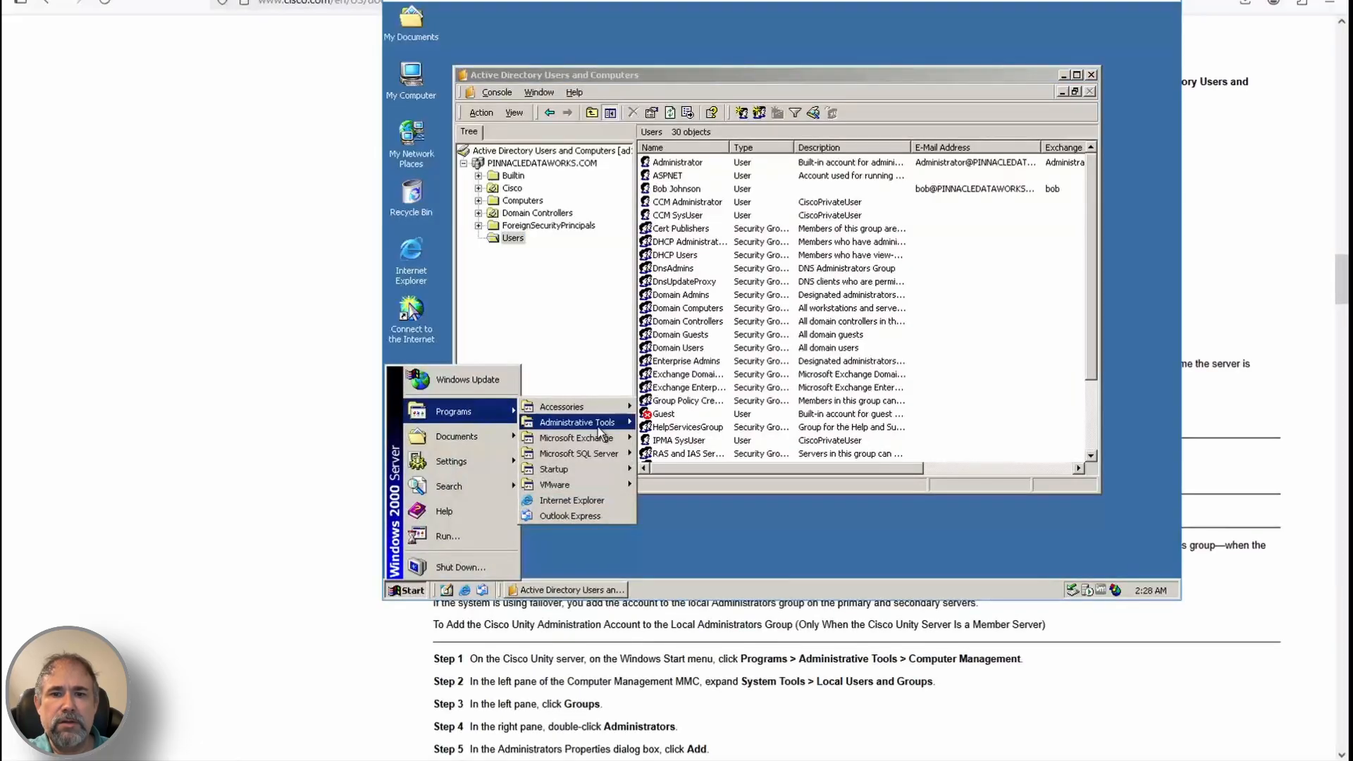
mouse_move(585, 426)
left_click(730, 188)
left_click(502, 141)
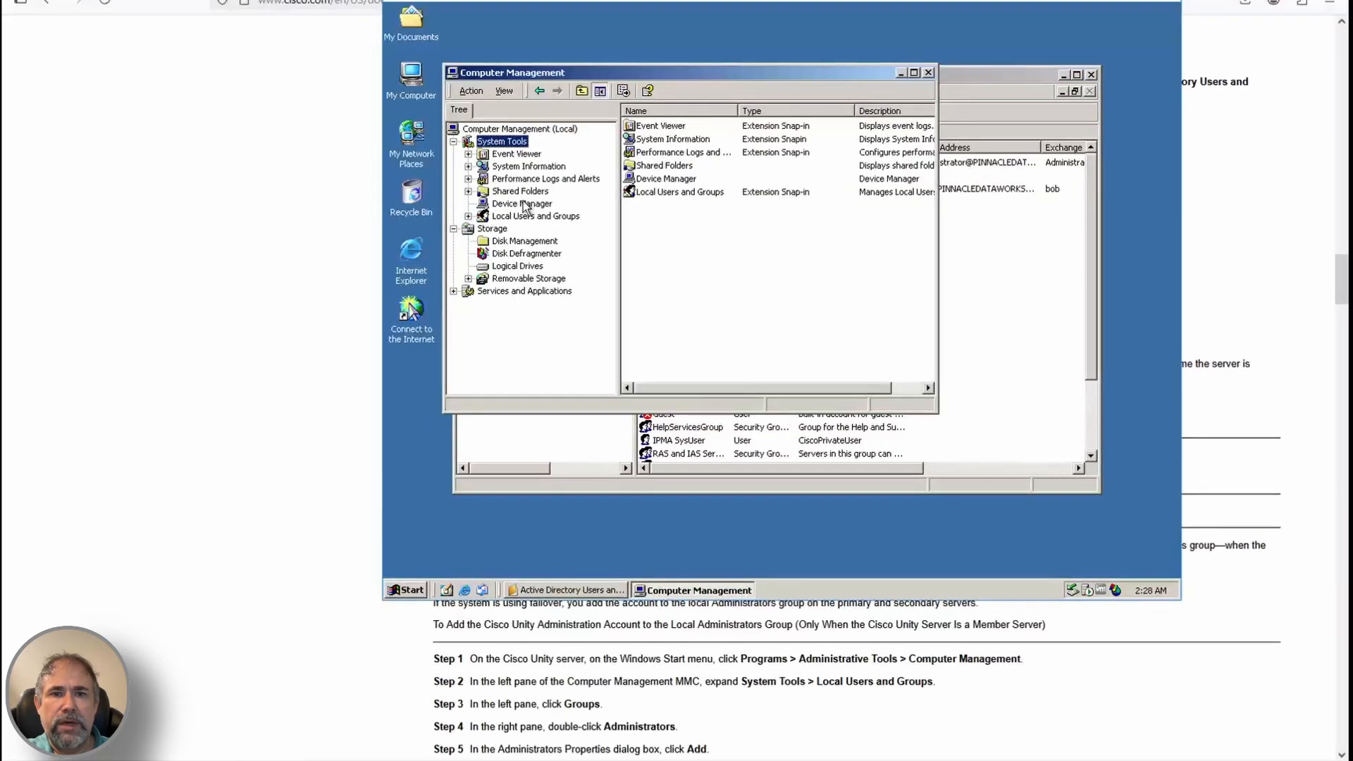
left_click(536, 215)
left_click(468, 215)
left_click(520, 241)
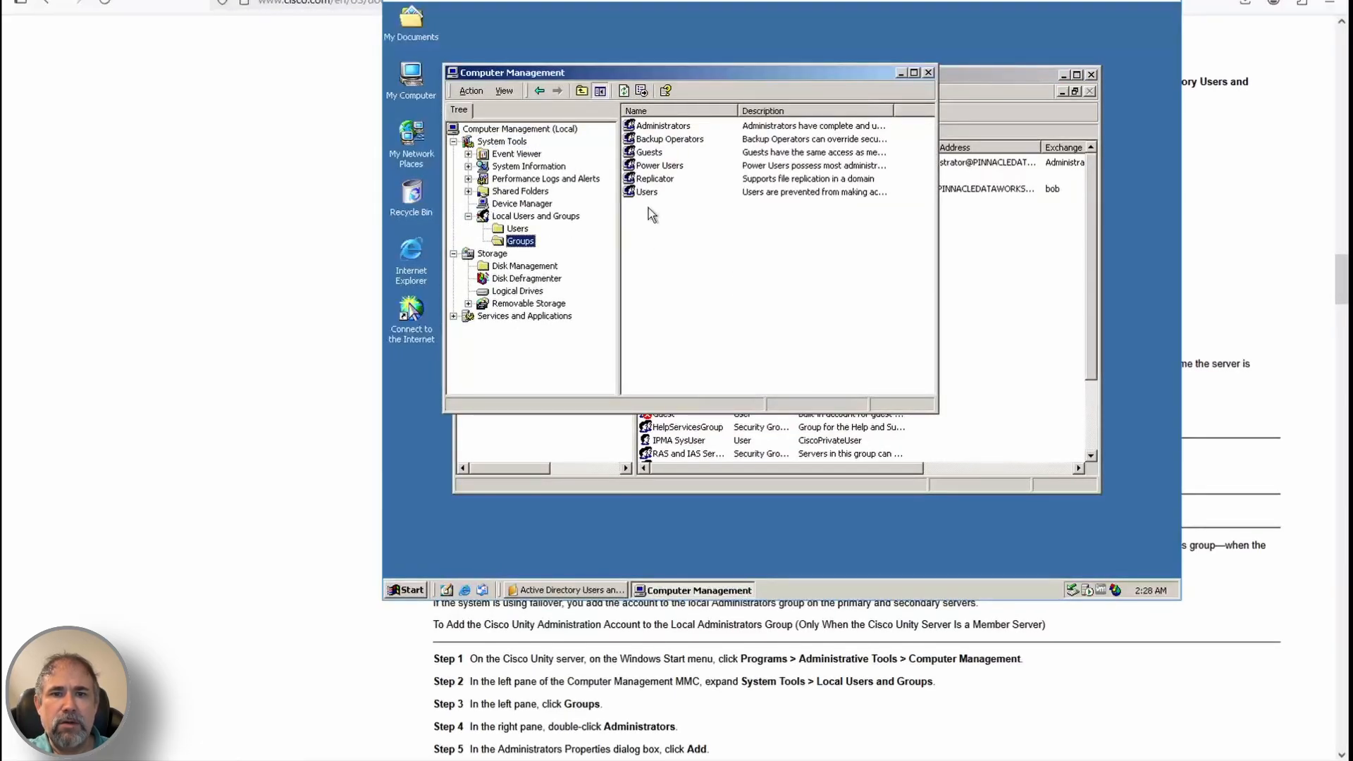
Add Unity Admin as a member of the local Administrators group and save
double_click(663, 126)
left_click(546, 417)
scroll(739, 302, "down", 2)
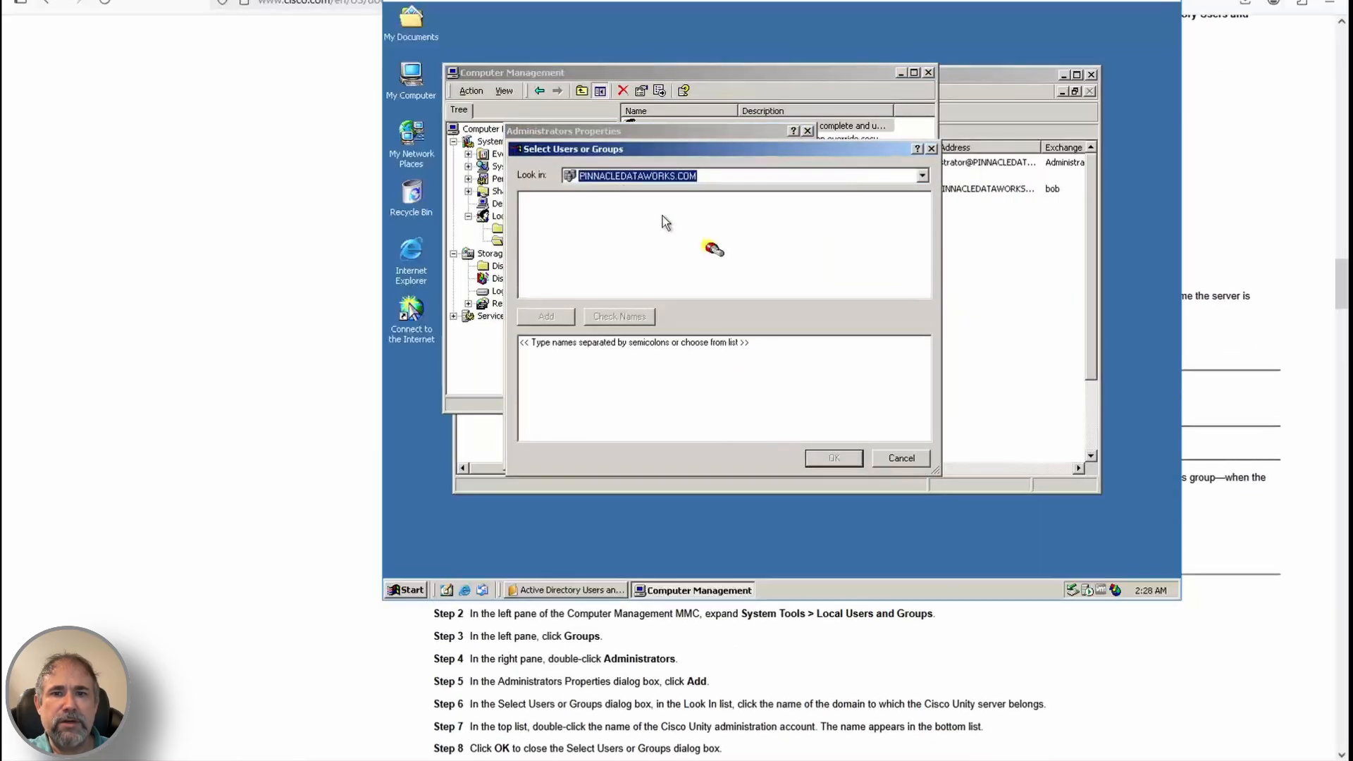
left_click_drag(924, 213, 924, 284)
left_click(610, 217)
key("u")
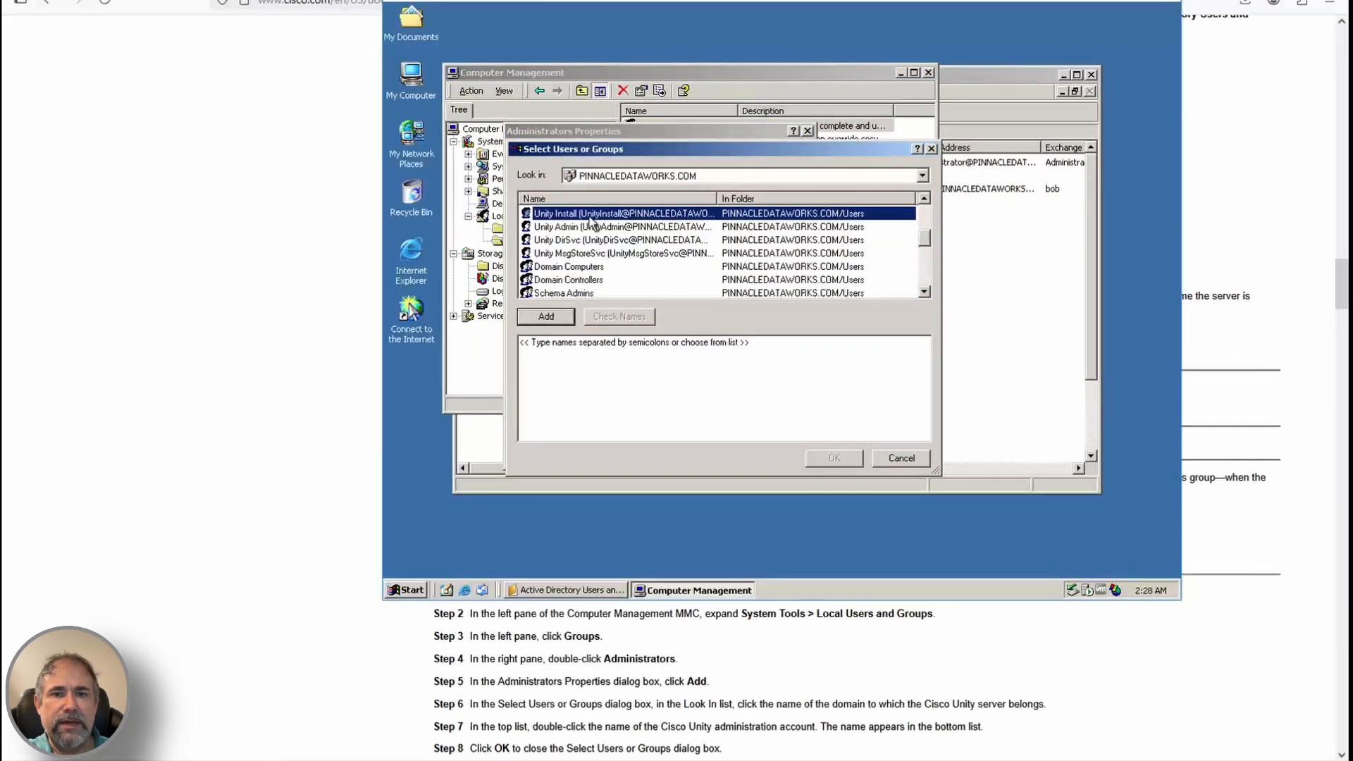
left_click(600, 227)
left_click(549, 315)
left_click(838, 462)
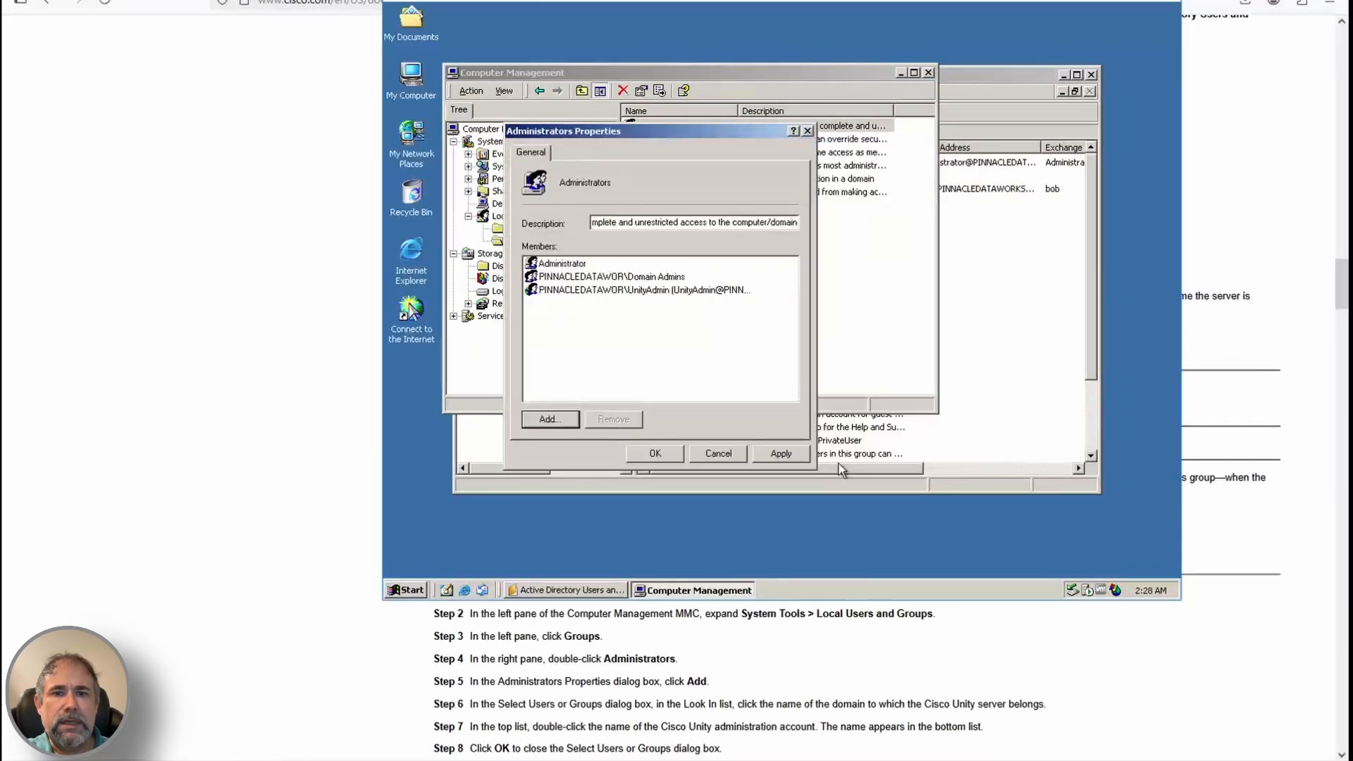
scroll(839, 462, "down", 2)
left_click(656, 454)
Close Computer Management and Active Directory Users and Computers
left_click(928, 72)
left_click(1091, 74)
scroll(754, 711, "down", 3)
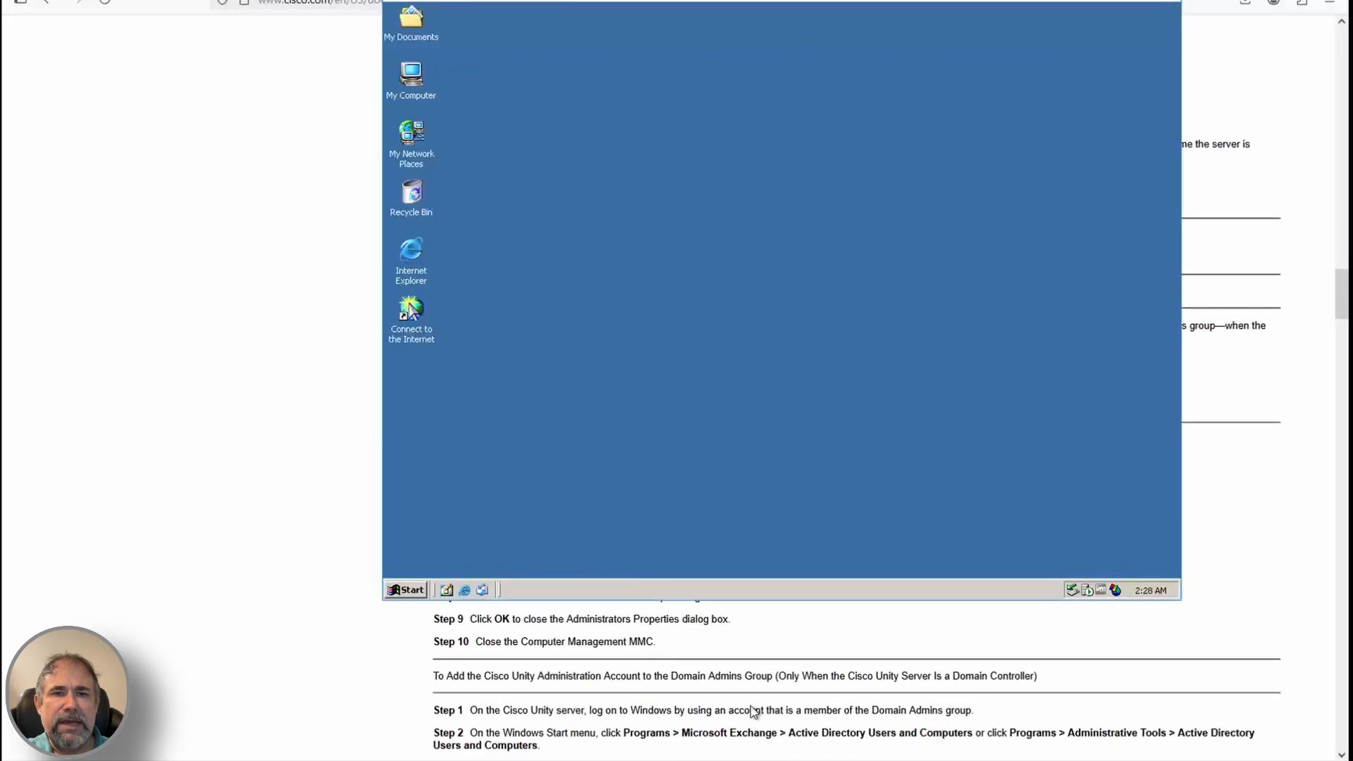
Jump to the Exchange 2003/2000 Permissions Wizard procedure in the guide and mark Step 3
triple_click(616, 674)
left_click(601, 693)
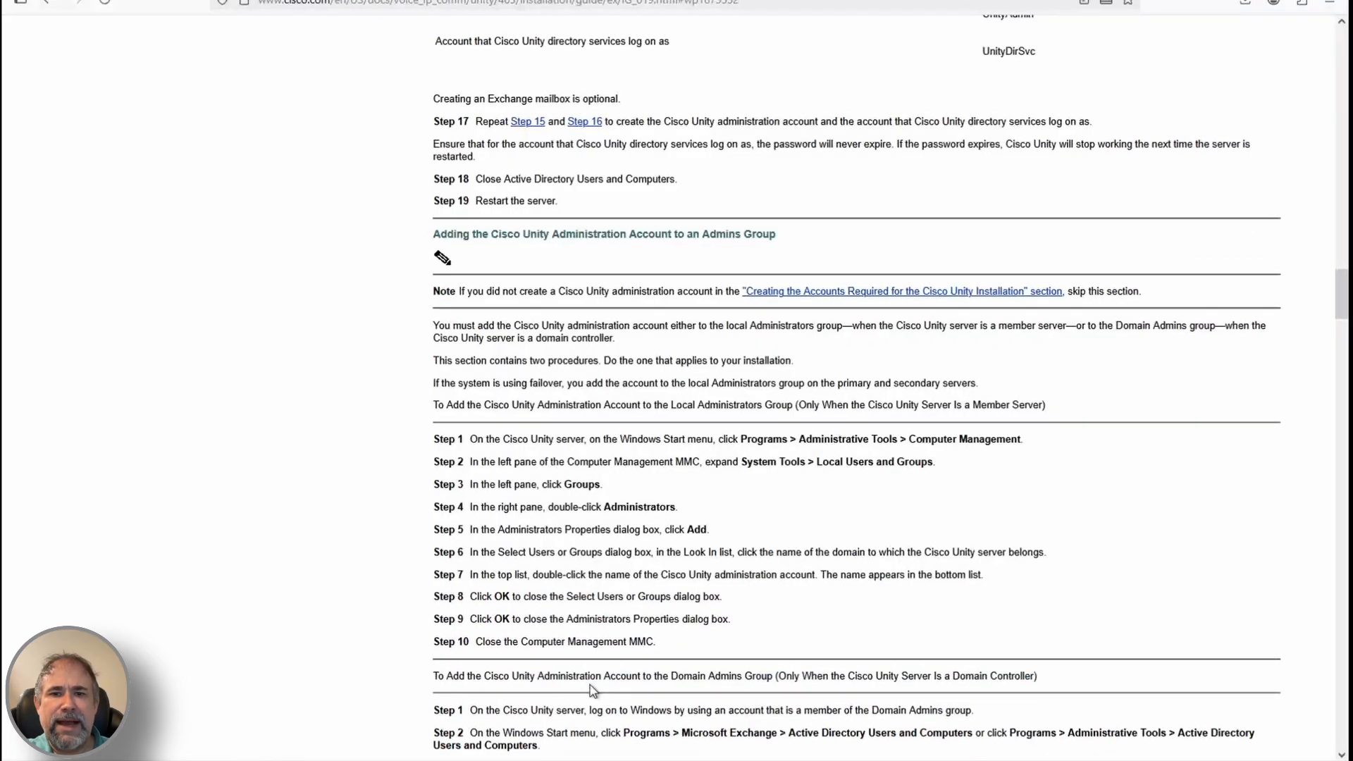
scroll(592, 690, "down", 10)
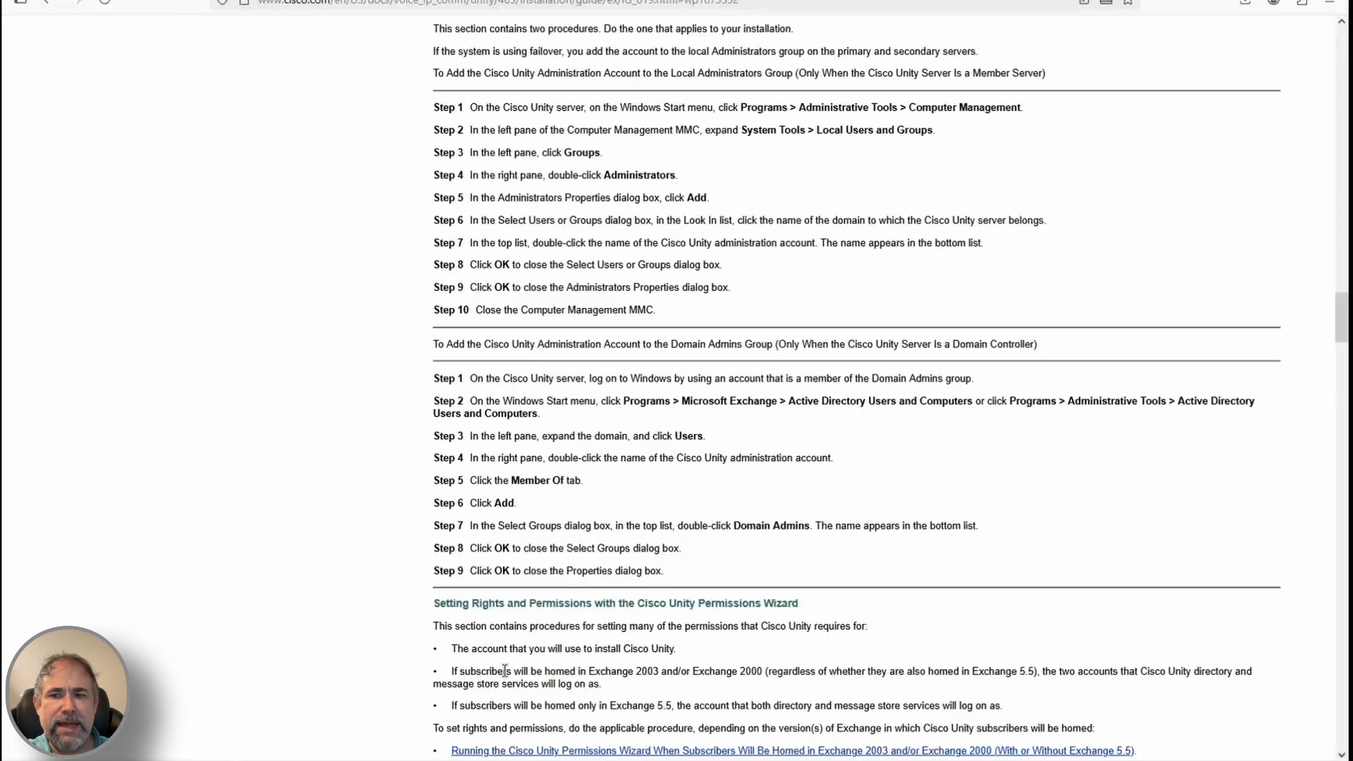
scroll(505, 671, "down", 5)
left_click(567, 566)
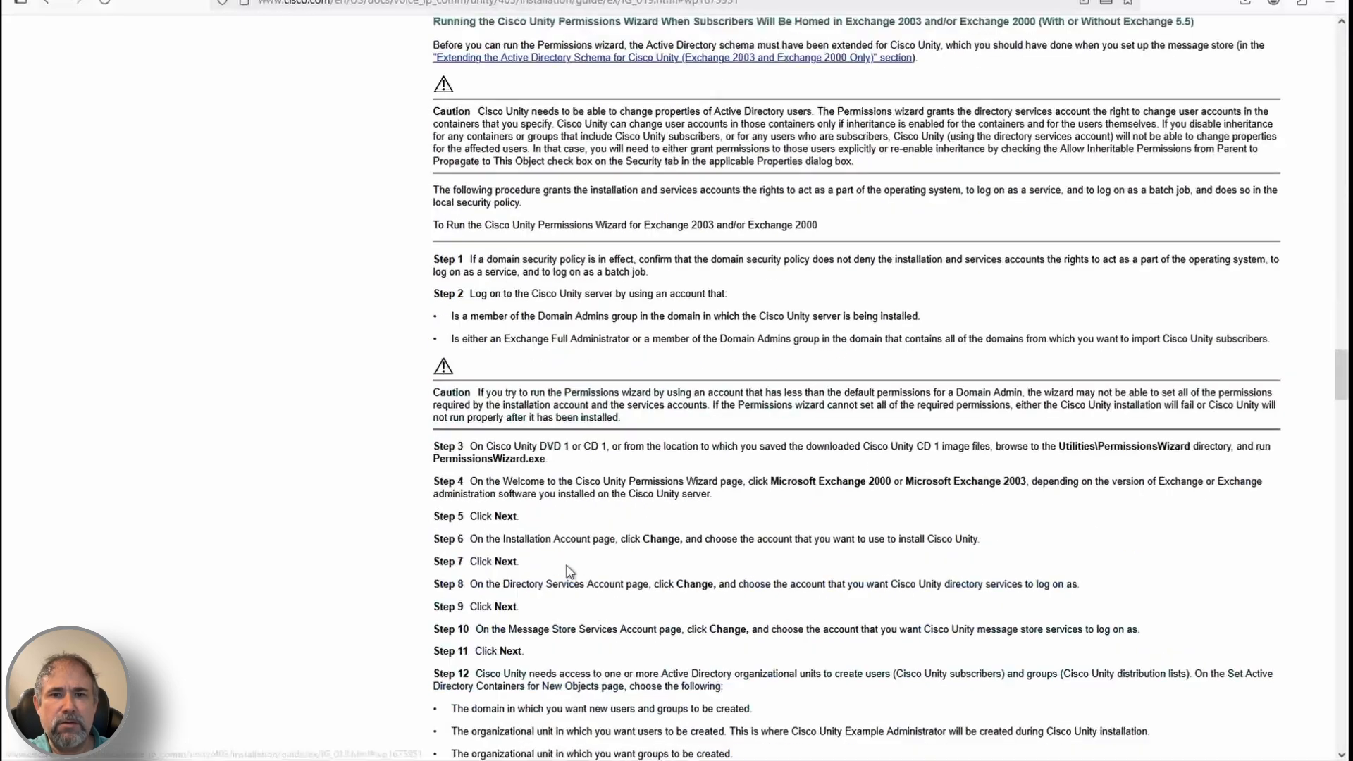
triple_click(597, 452)
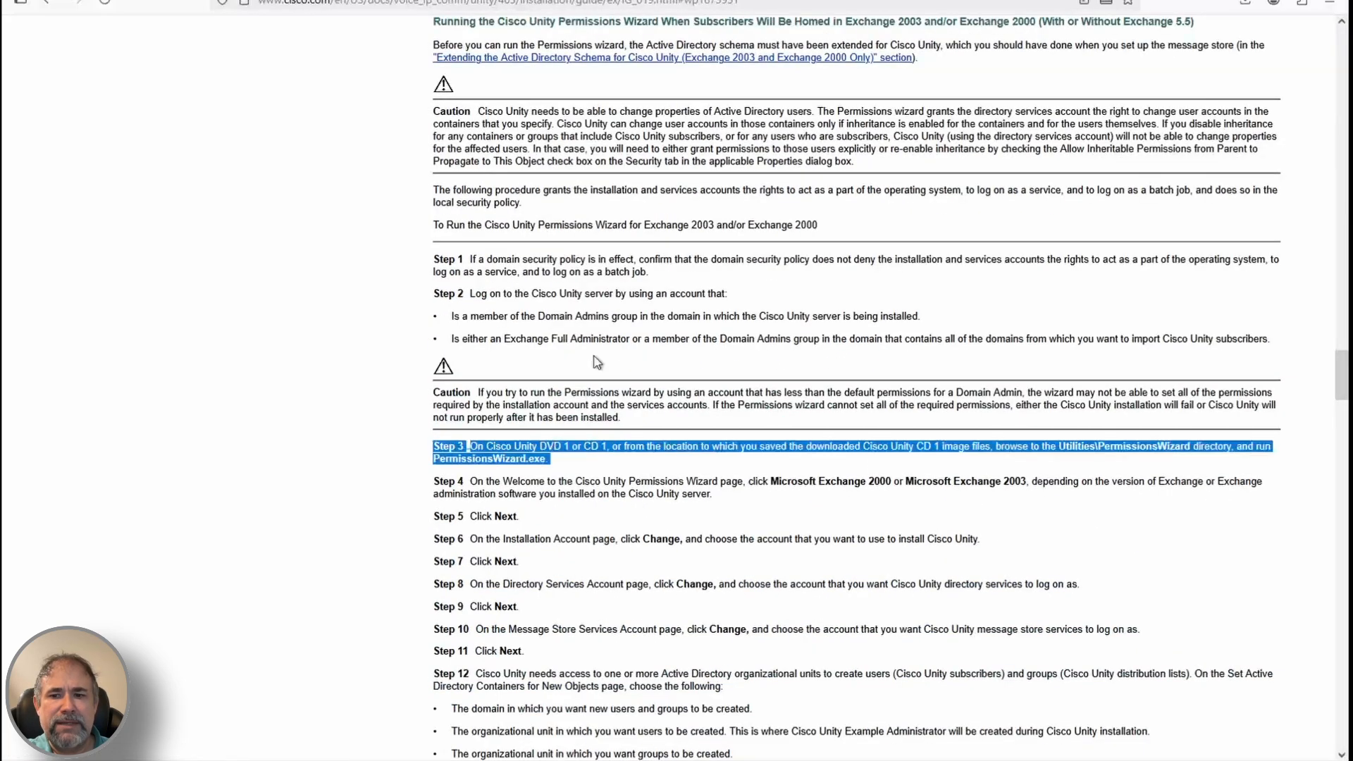
Note the Domain Admins requirement and view the Administrator account's group memberships
left_click(316, 758)
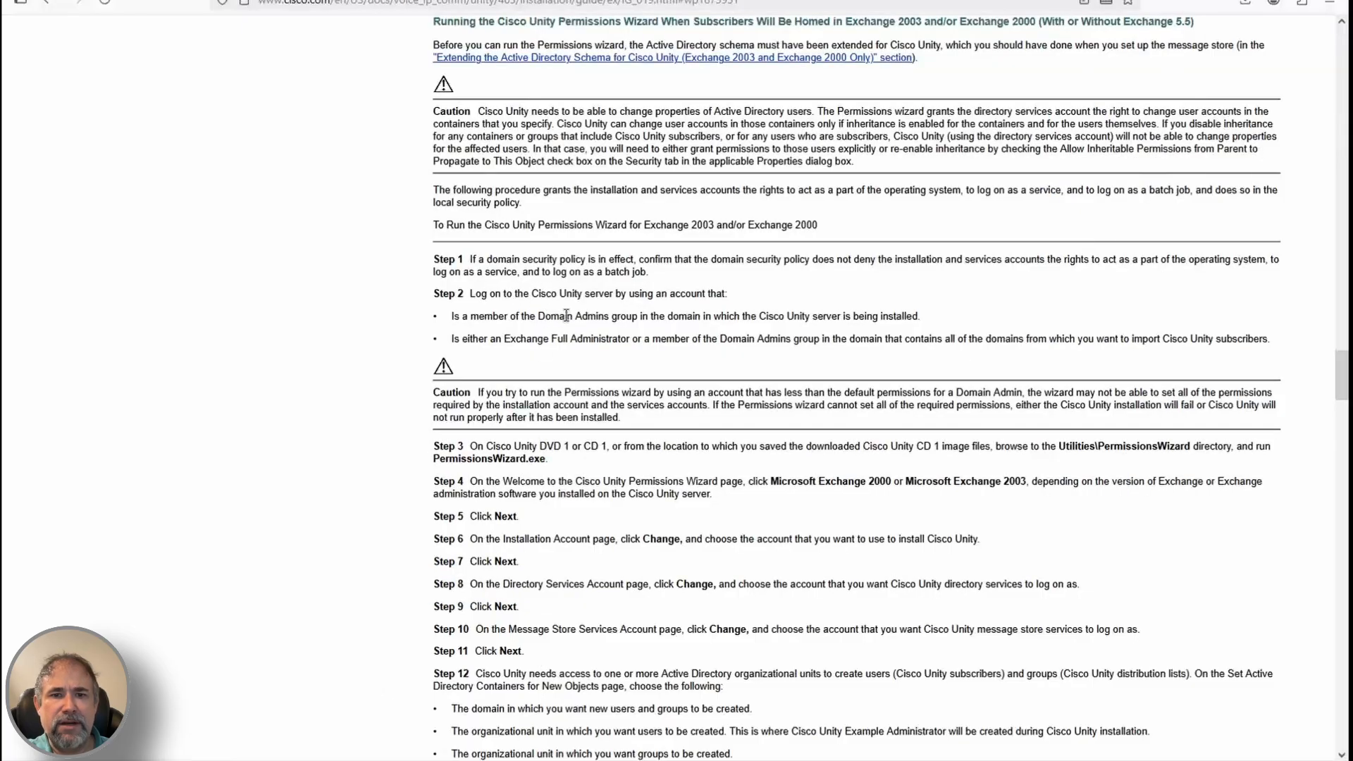
triple_click(568, 316)
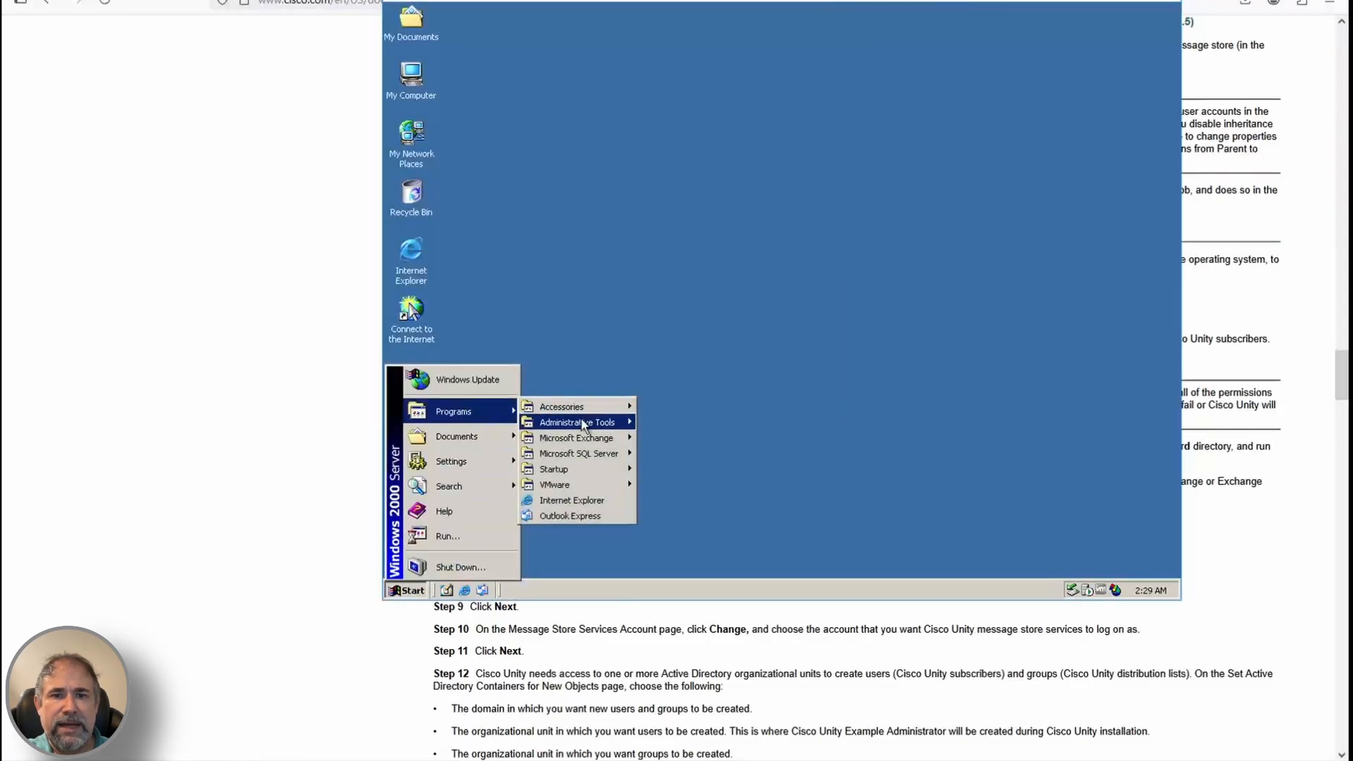
mouse_move(582, 422)
left_click(691, 467)
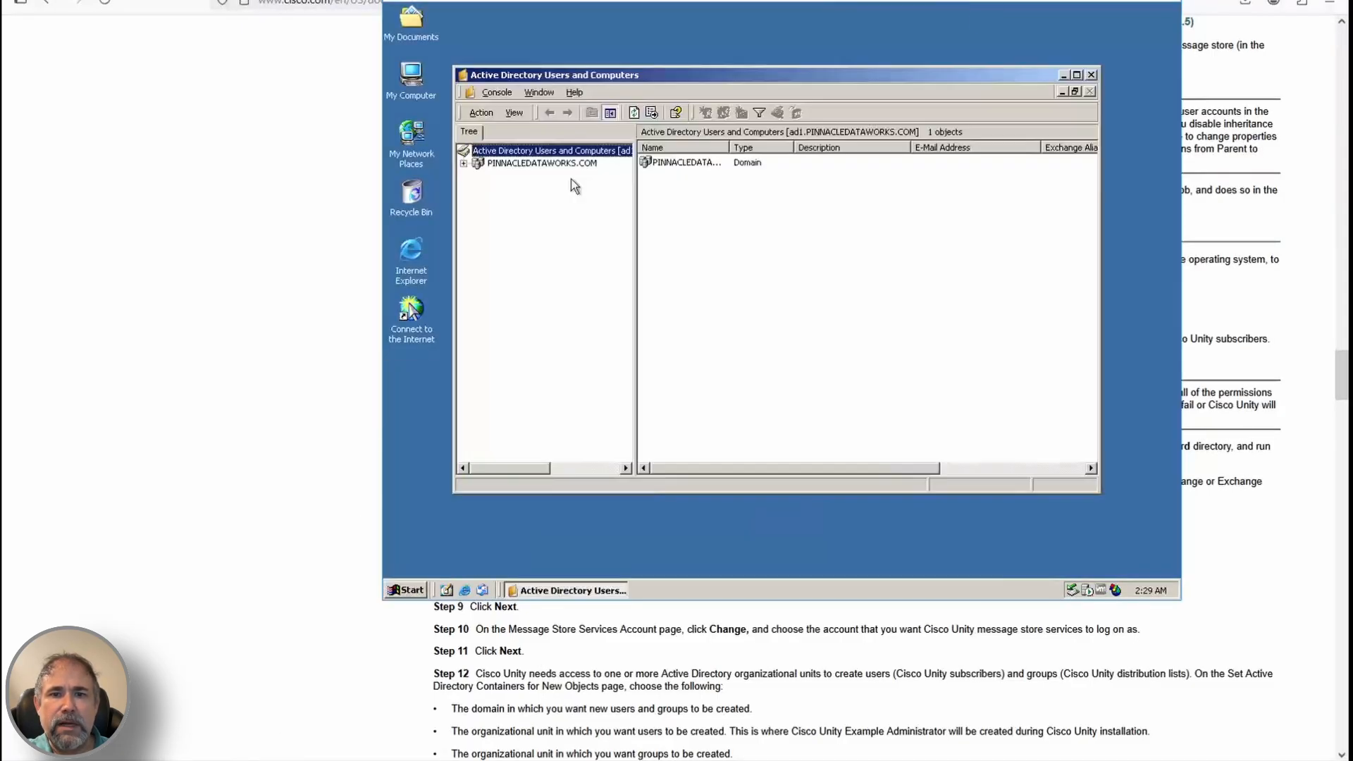
double_click(678, 164)
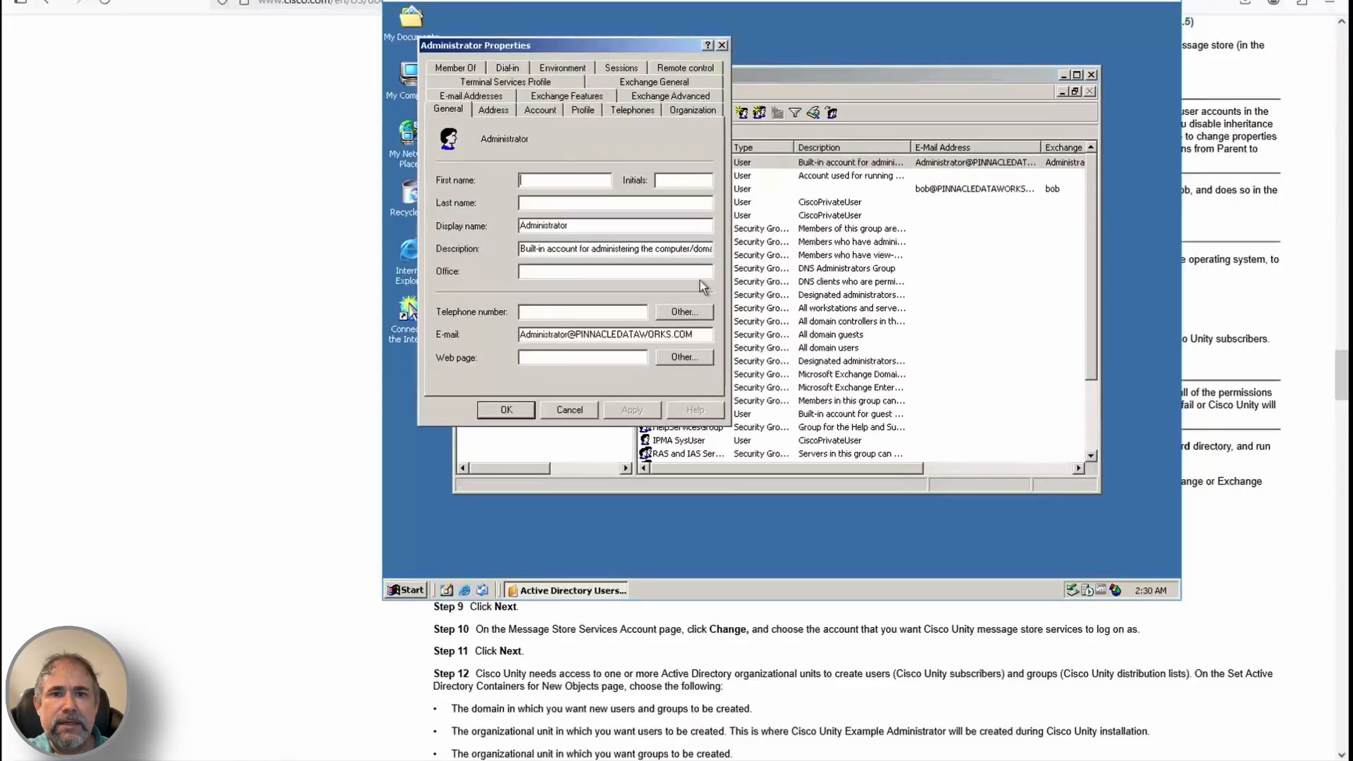
left_click(511, 67)
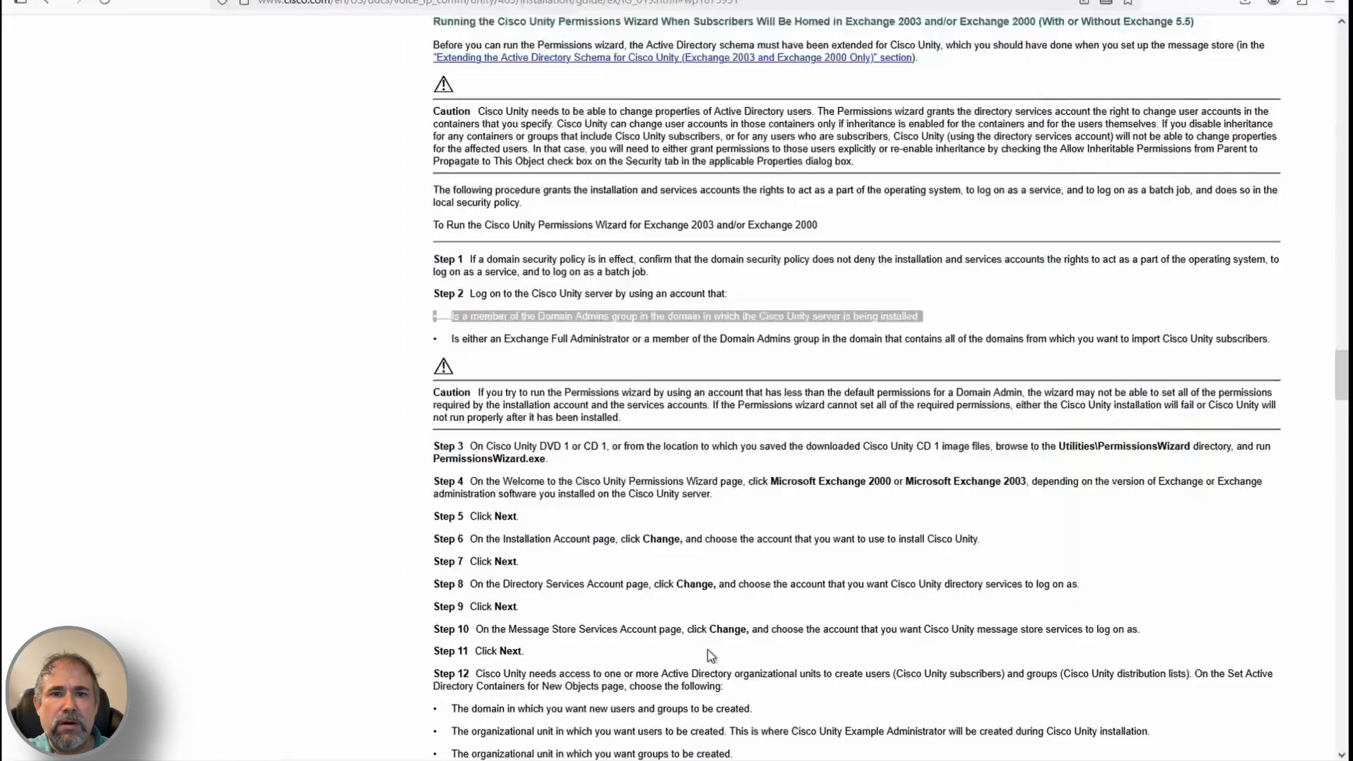
scroll(707, 650, "up", 5)
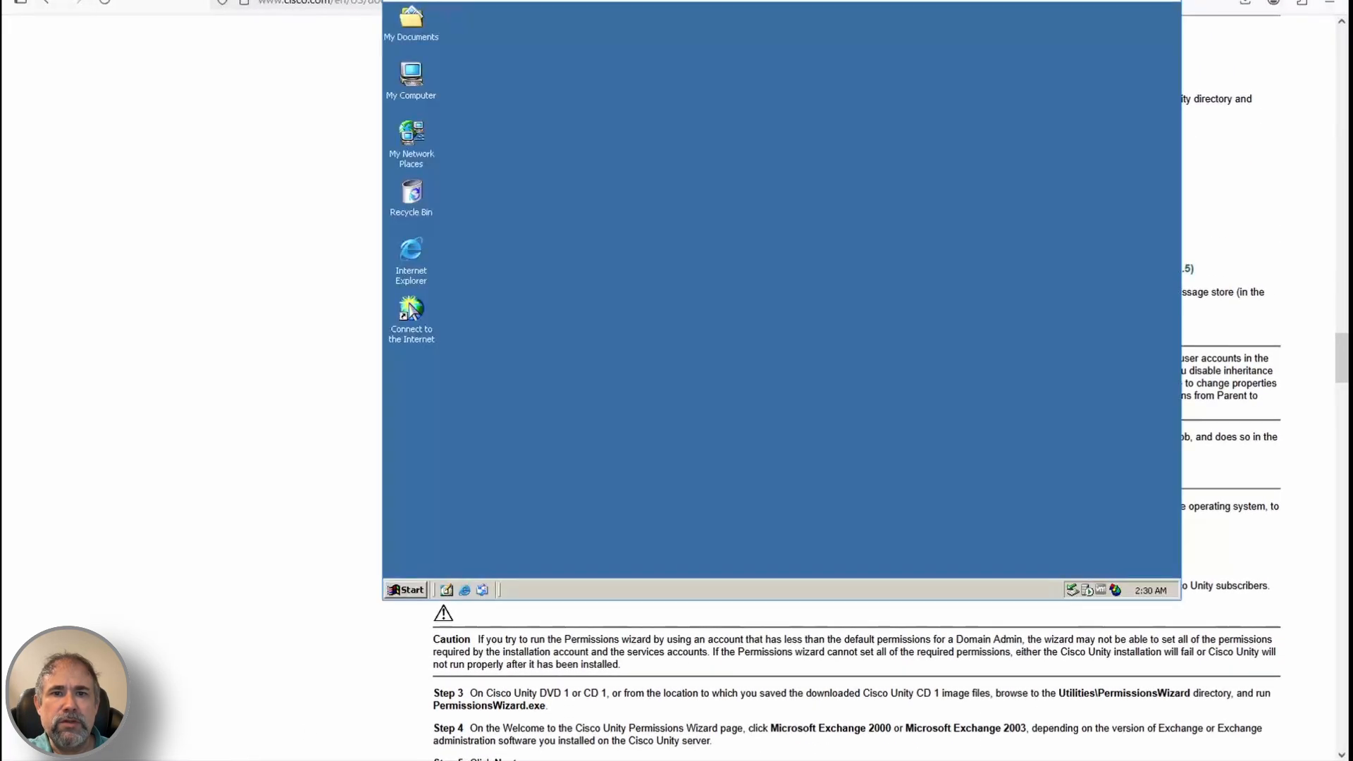
Disconnect the virtual CD drive and attach the ISO disc image to it
mouse_move(493, 23)
mouse_move(691, 28)
left_click(822, 29)
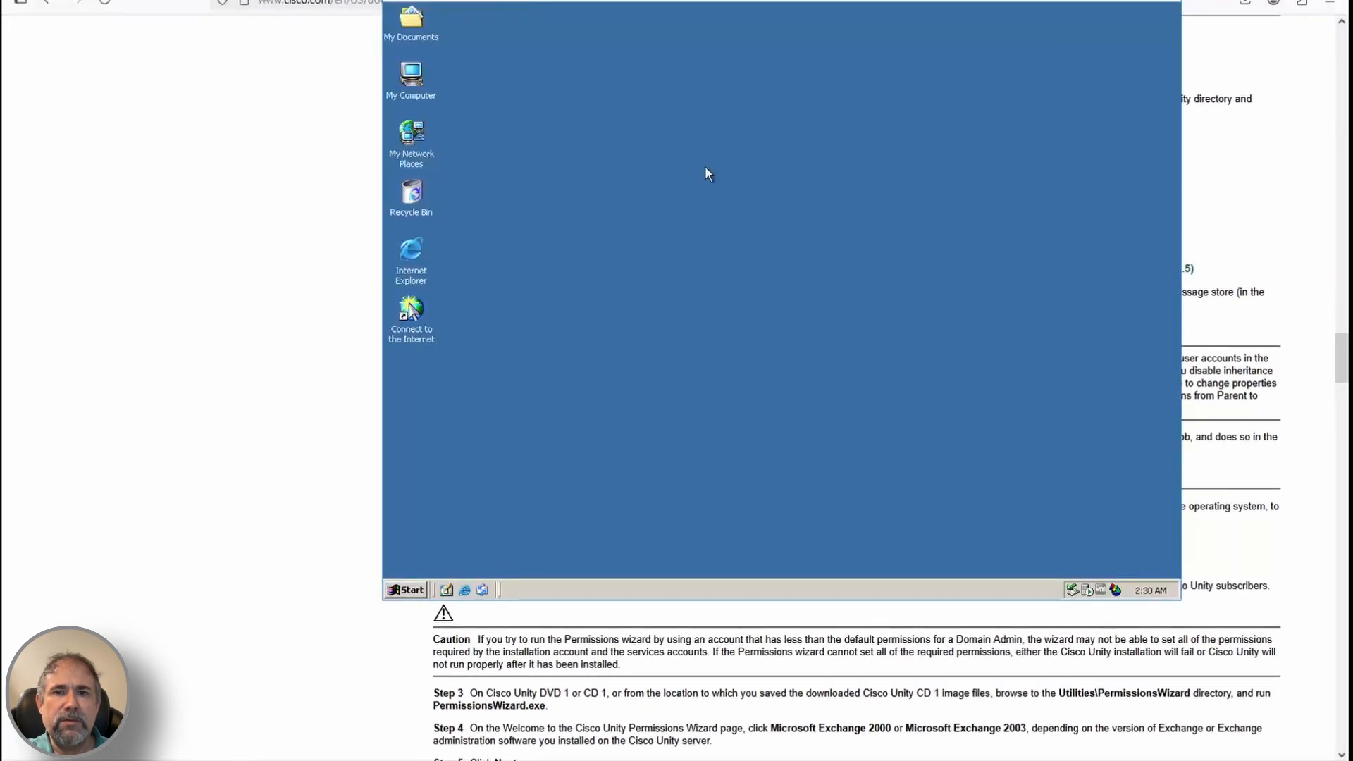
left_click(421, 1)
mouse_move(465, 24)
mouse_move(662, 26)
left_click(858, 86)
double_click(598, 219)
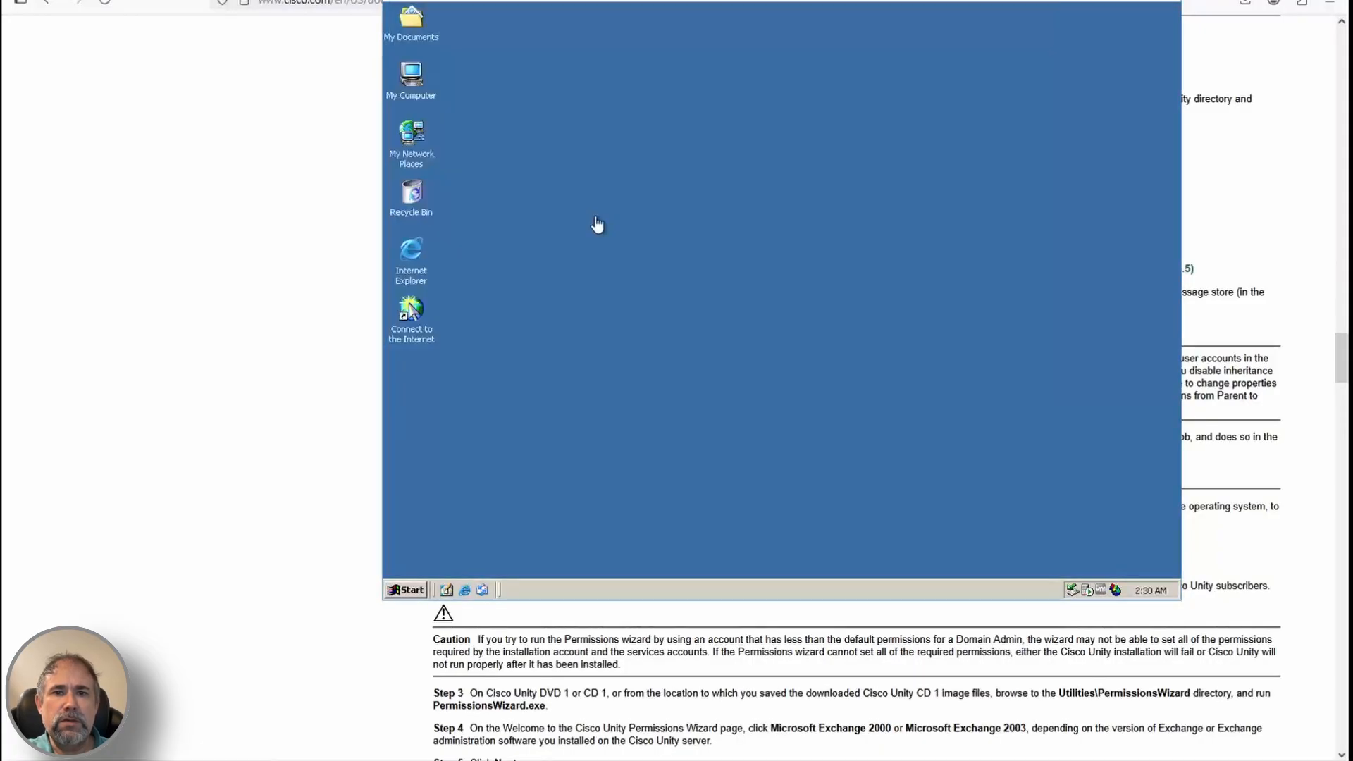
Launch the Permissions Wizard from the disc's Utilities\PermissionsWizard folder
scroll(930, 375, "down", 5)
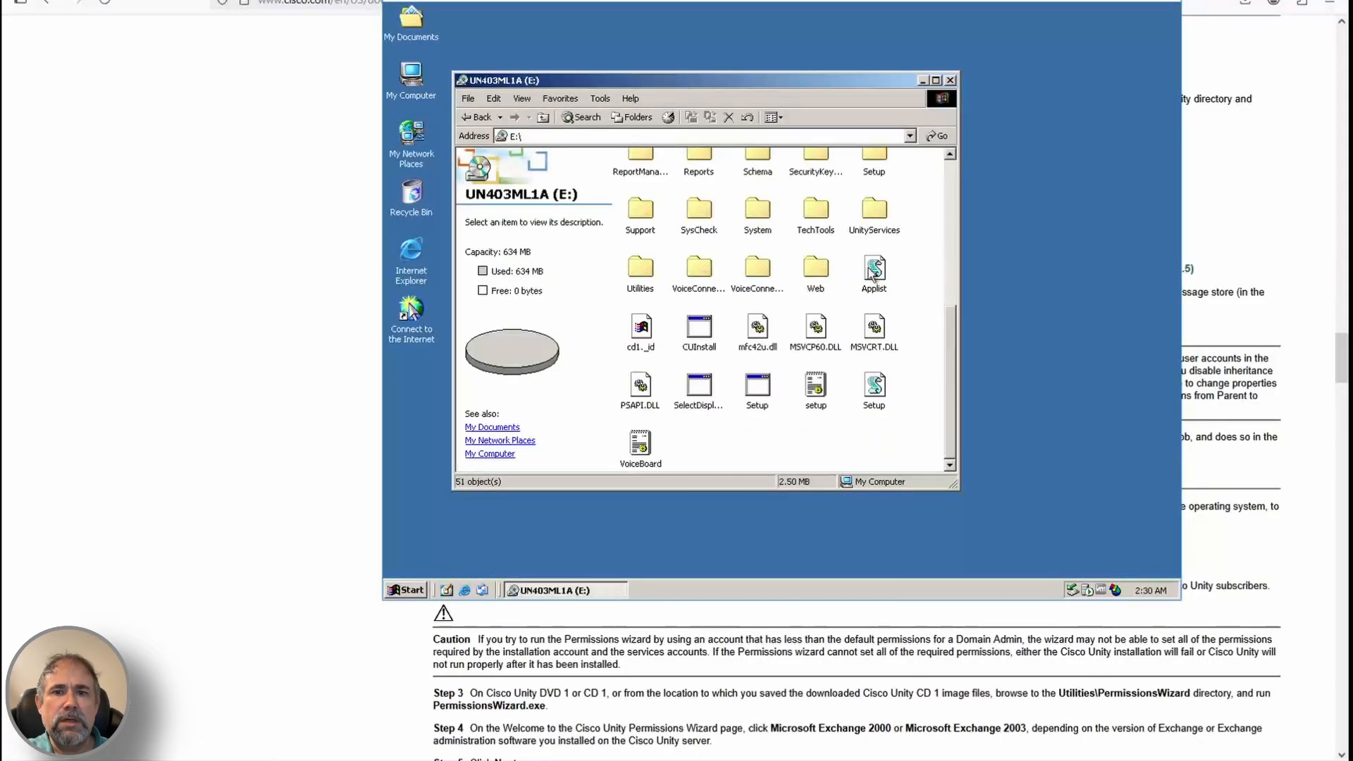
double_click(647, 262)
double_click(743, 355)
double_click(698, 163)
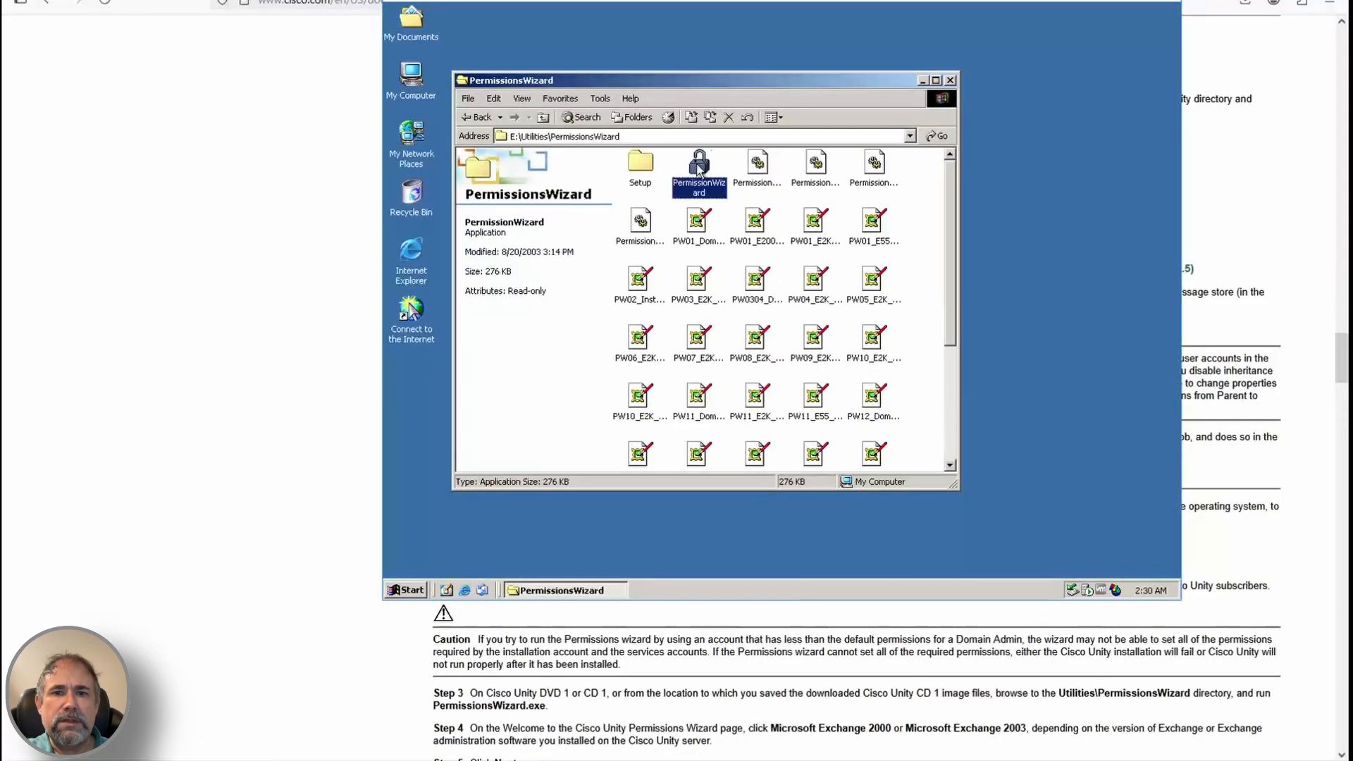
scroll(833, 672, "down", 3)
left_click(814, 420)
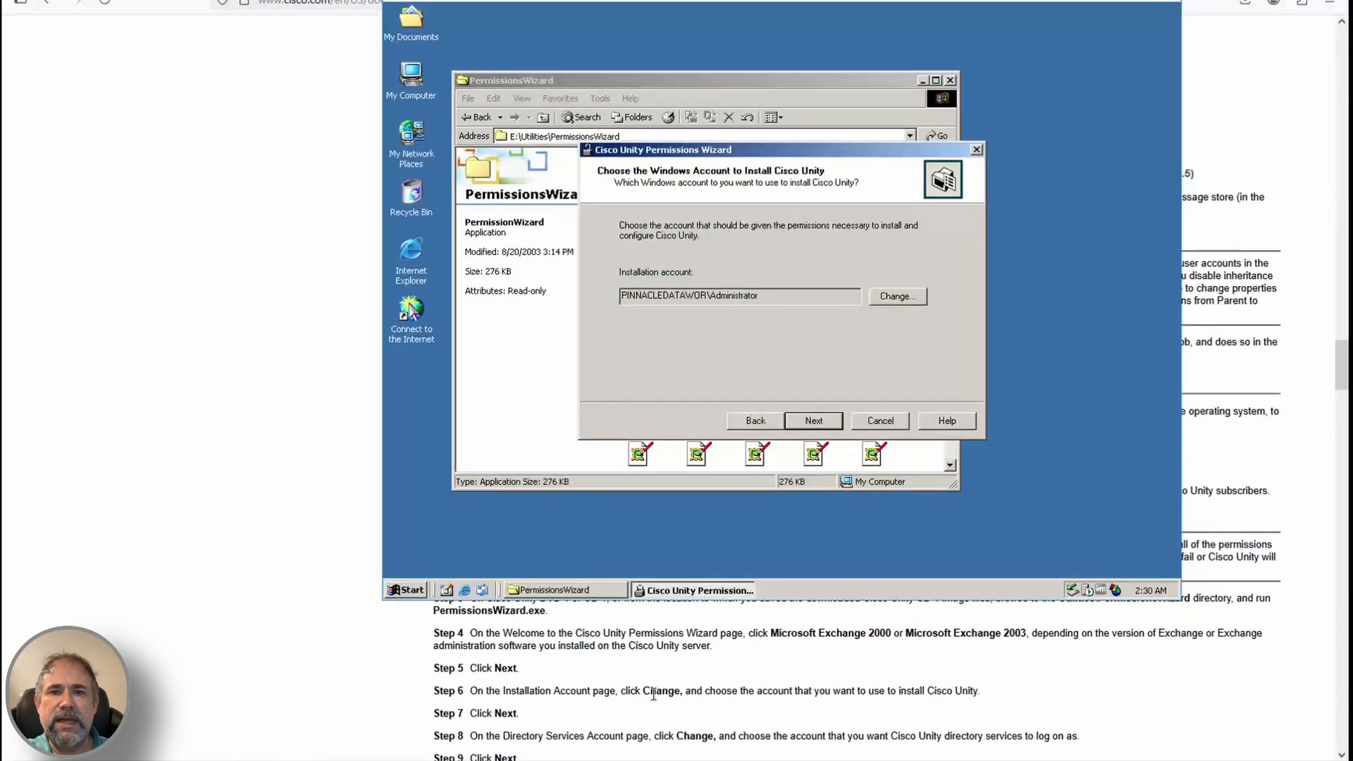
Set the installation account, then choose UnityDirSvc as the directory services account
left_click(897, 296)
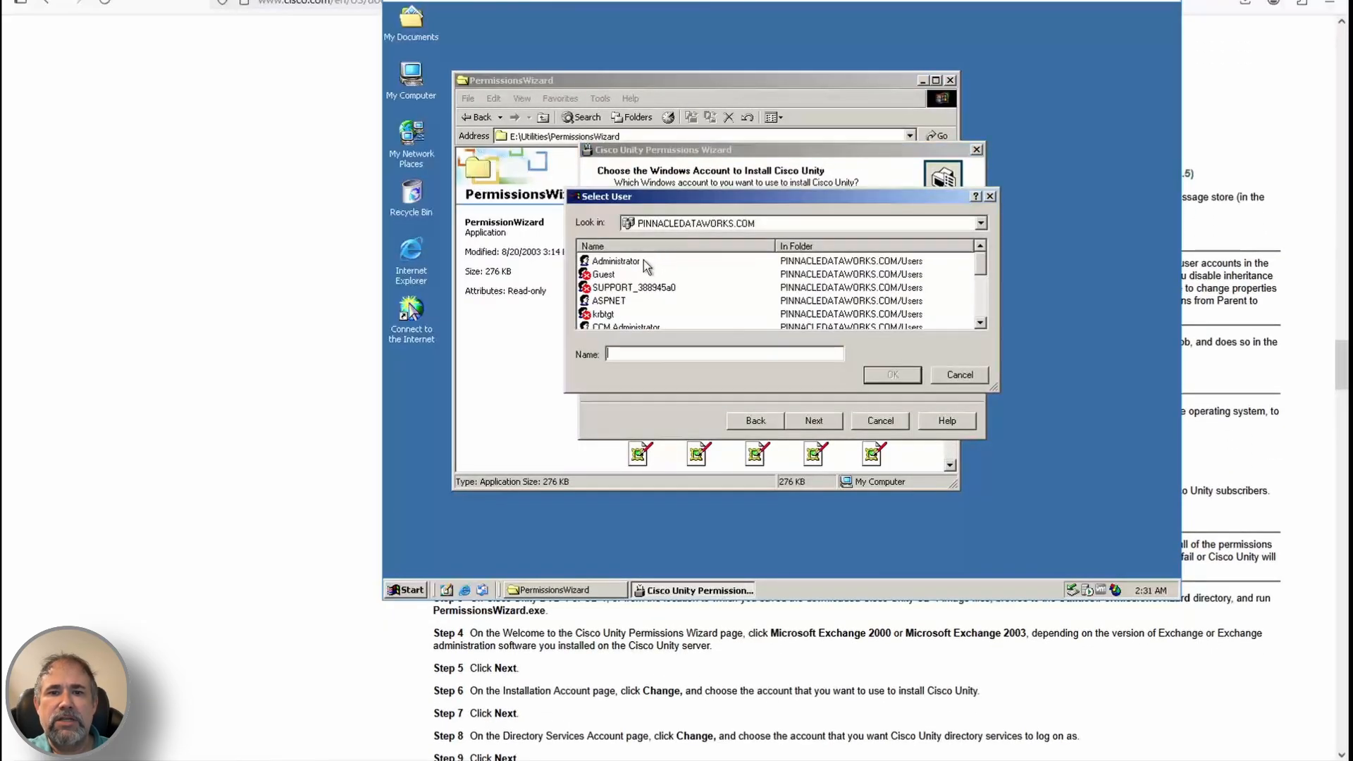
left_click(892, 374)
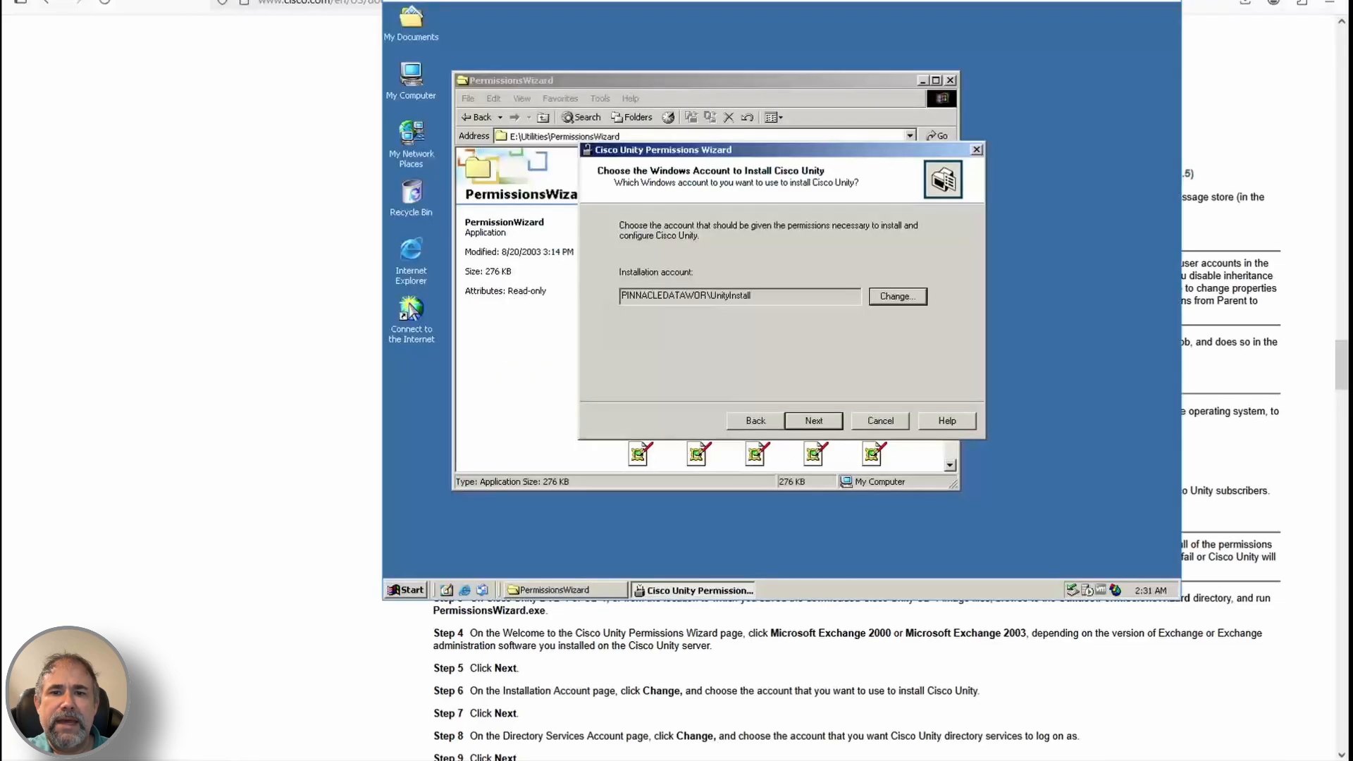
left_click(811, 421)
left_click(911, 299)
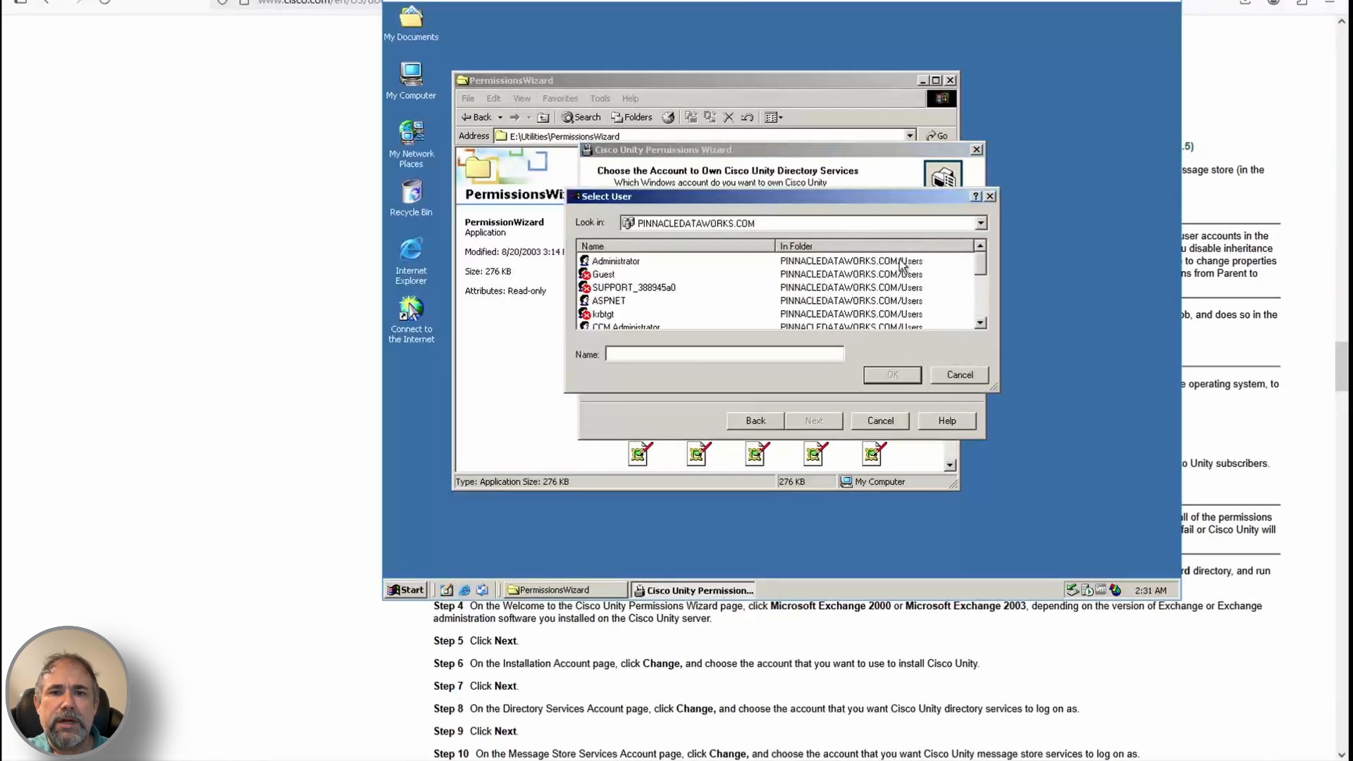
left_click(901, 260)
key("u")
scroll(733, 303, "down", 1)
left_click(661, 315)
left_click(902, 375)
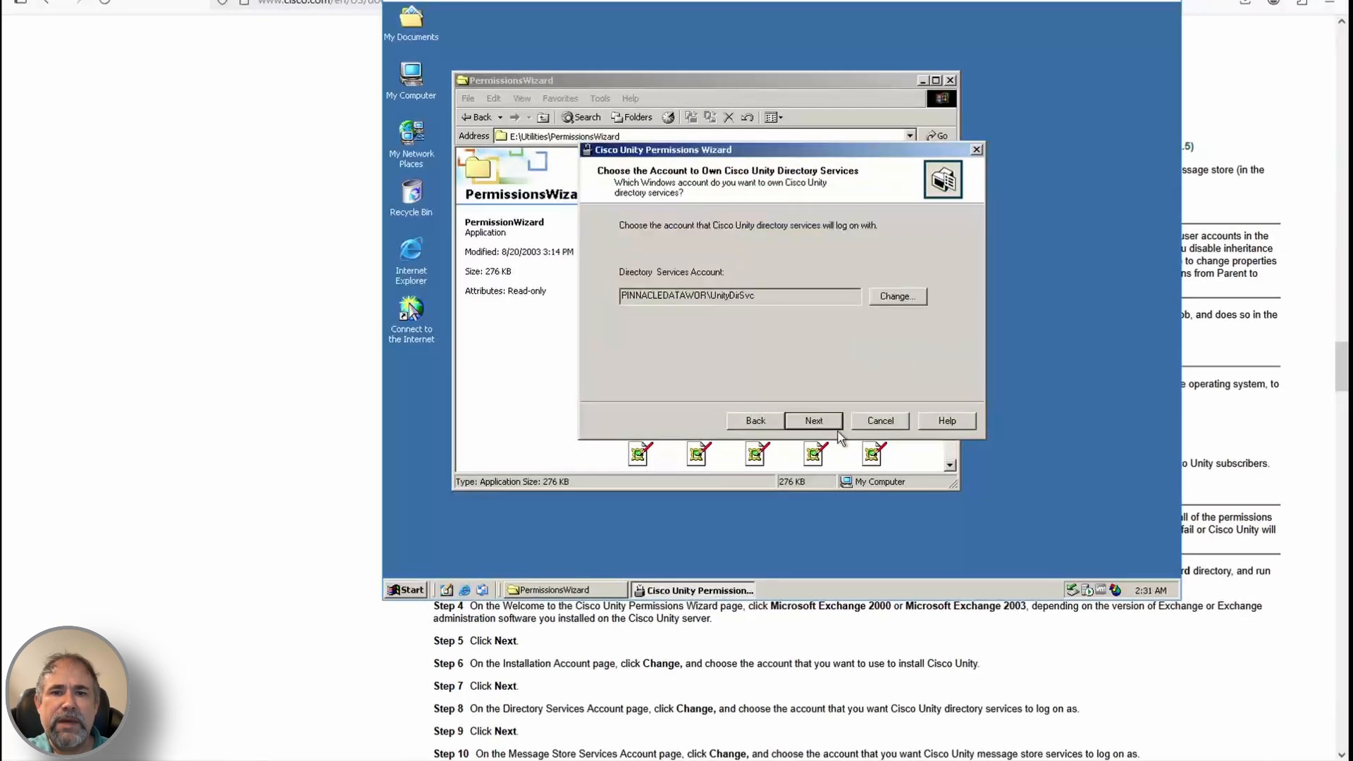
Choose UnityMsgStoreSvc as the message store services account
left_click(814, 420)
left_click(897, 296)
left_click(662, 263)
left_click(900, 375)
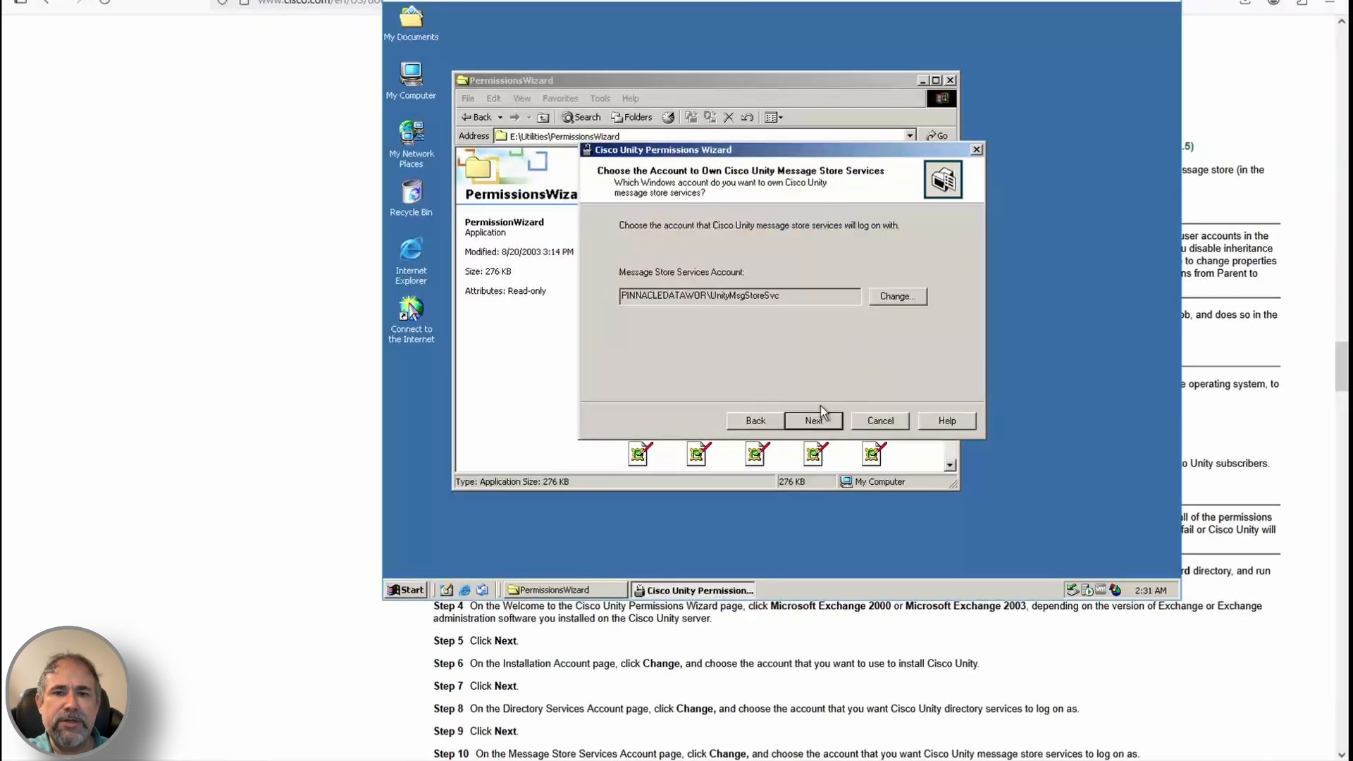
left_click(814, 421)
Accept the default Active Directory containers for new objects, object types, locations and imports
scroll(772, 680, "down", 3)
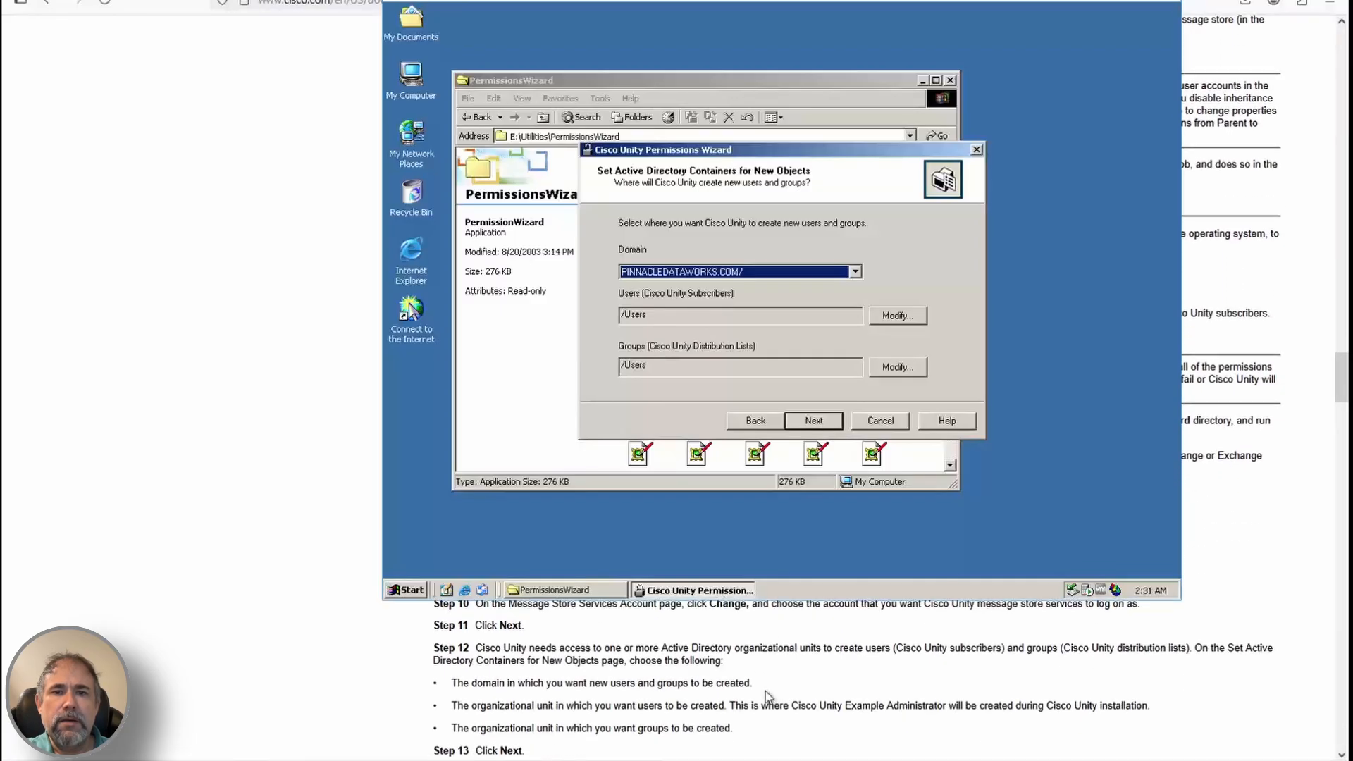
scroll(768, 696, "down", 1)
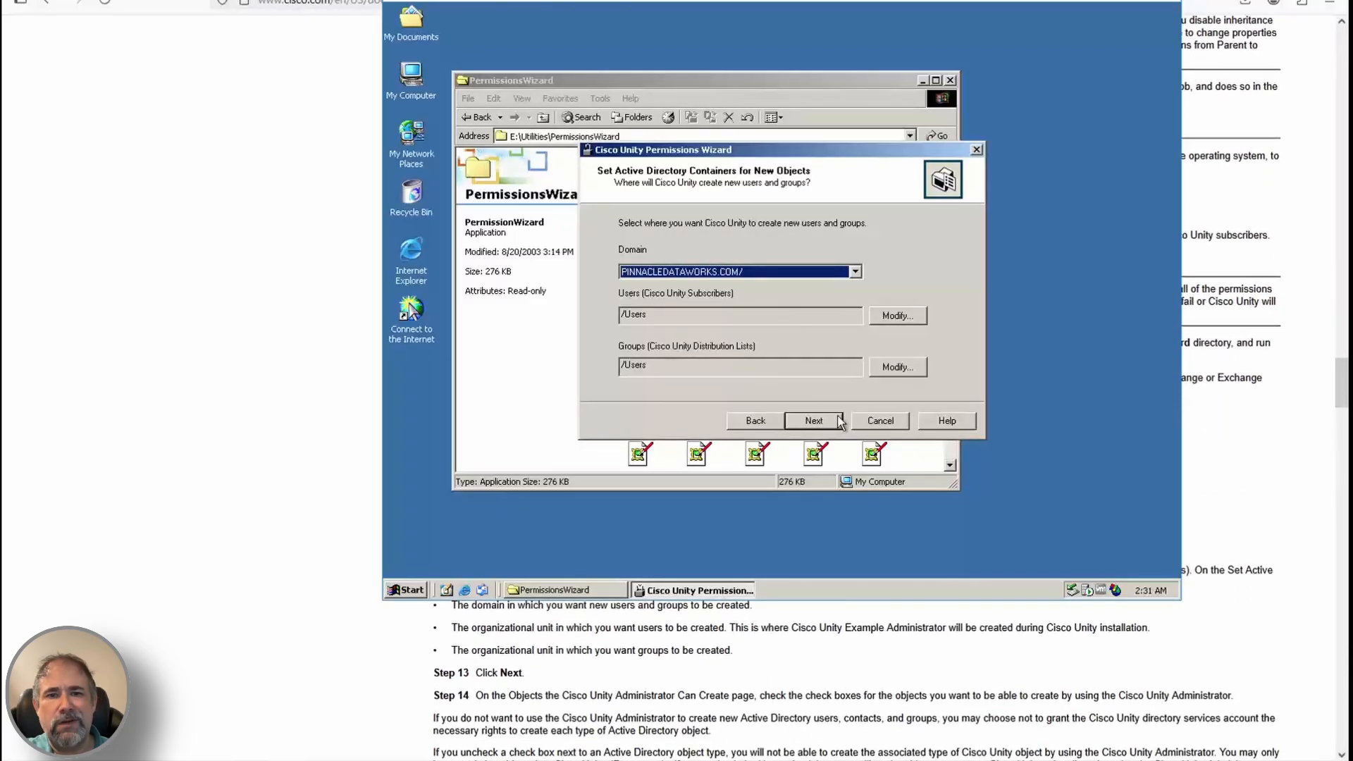
scroll(891, 659, "down", 2)
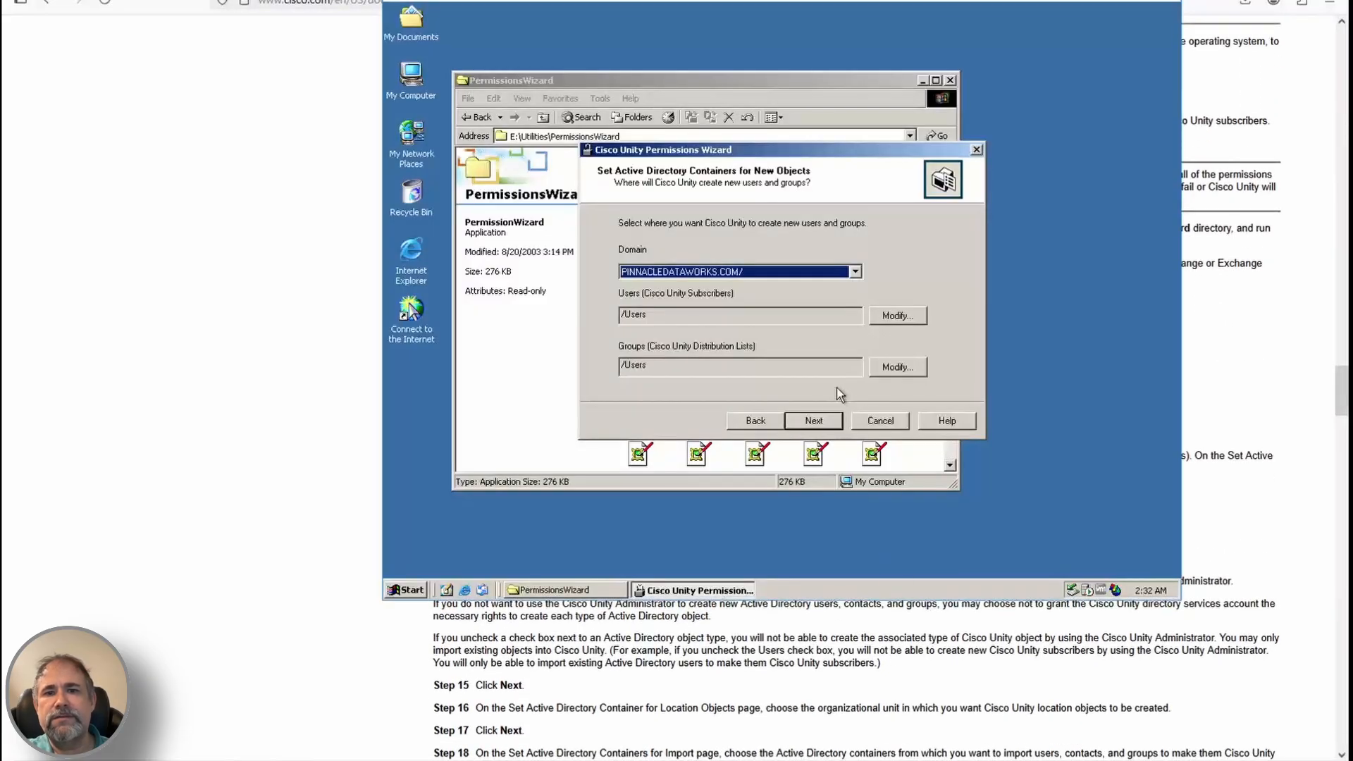
left_click(815, 420)
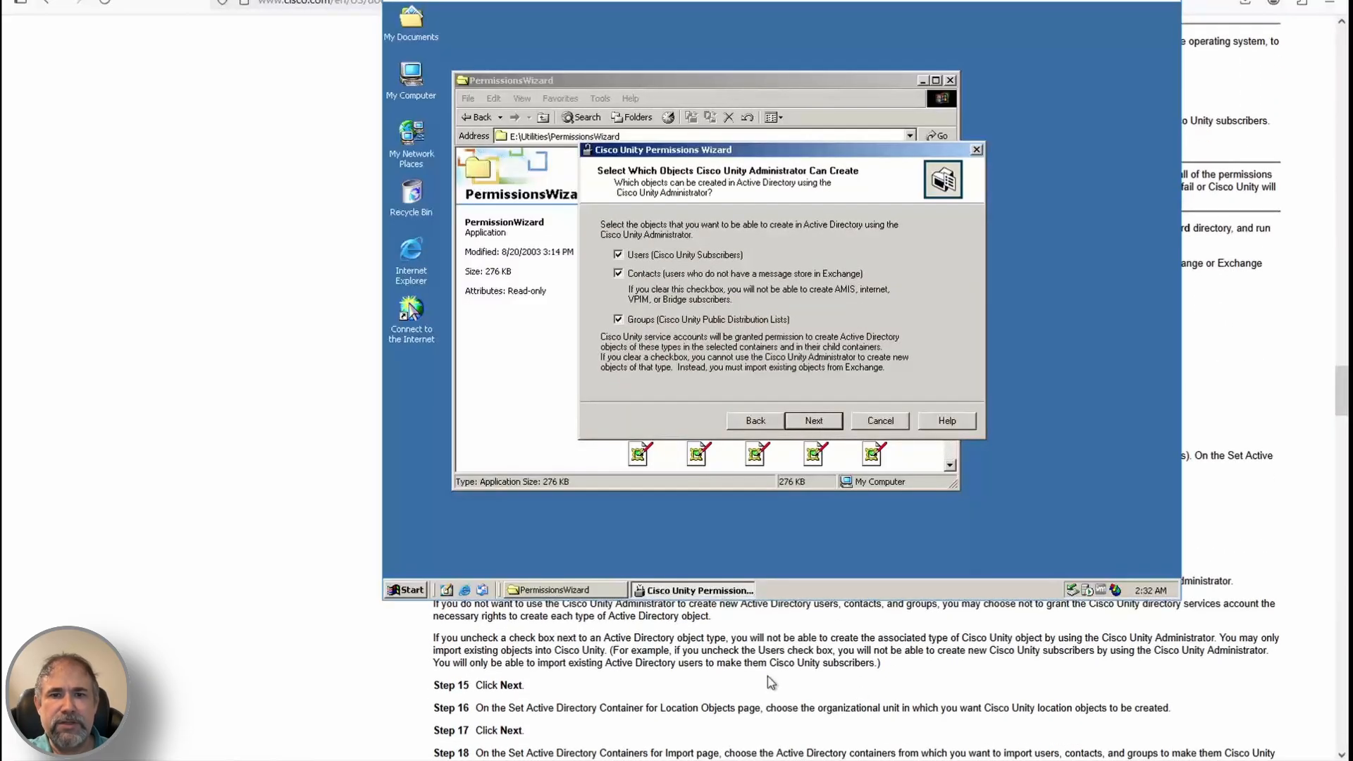
scroll(774, 694, "down", 2)
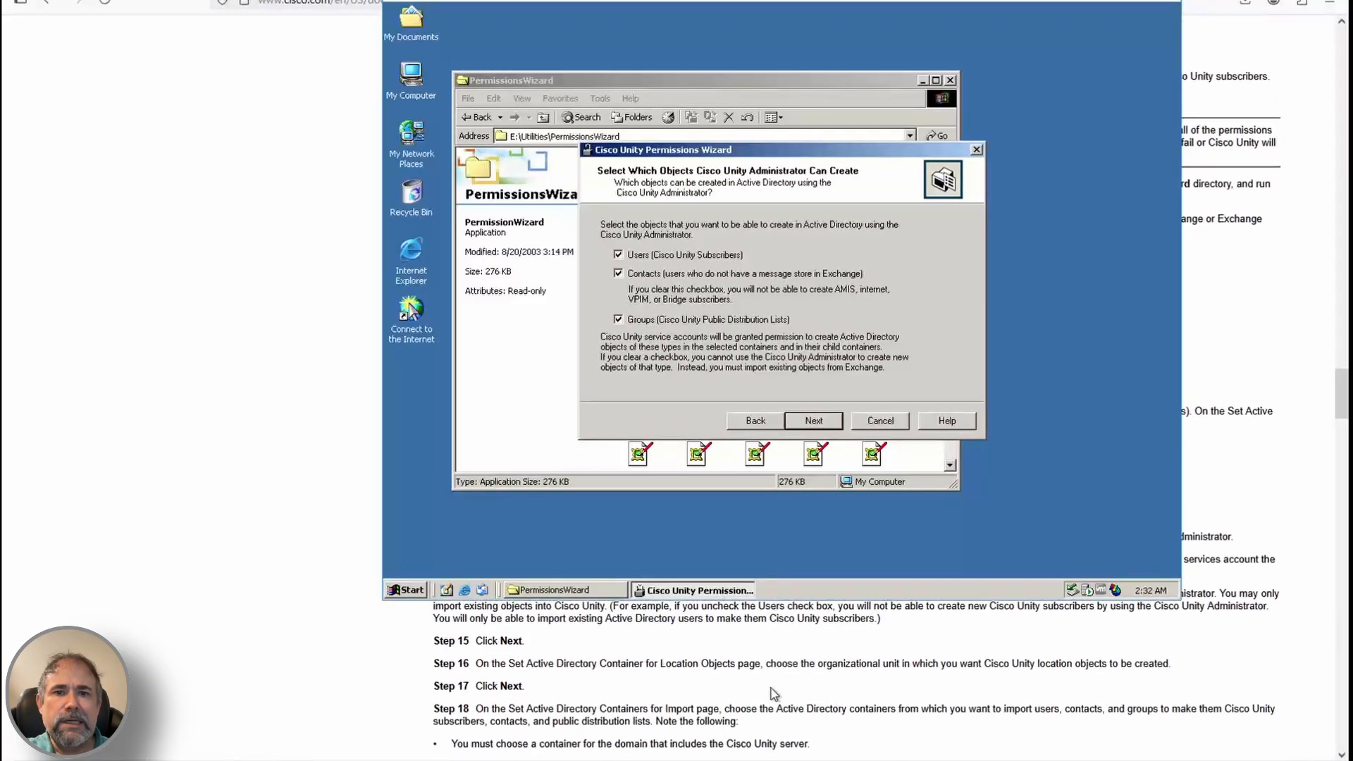
left_click(816, 421)
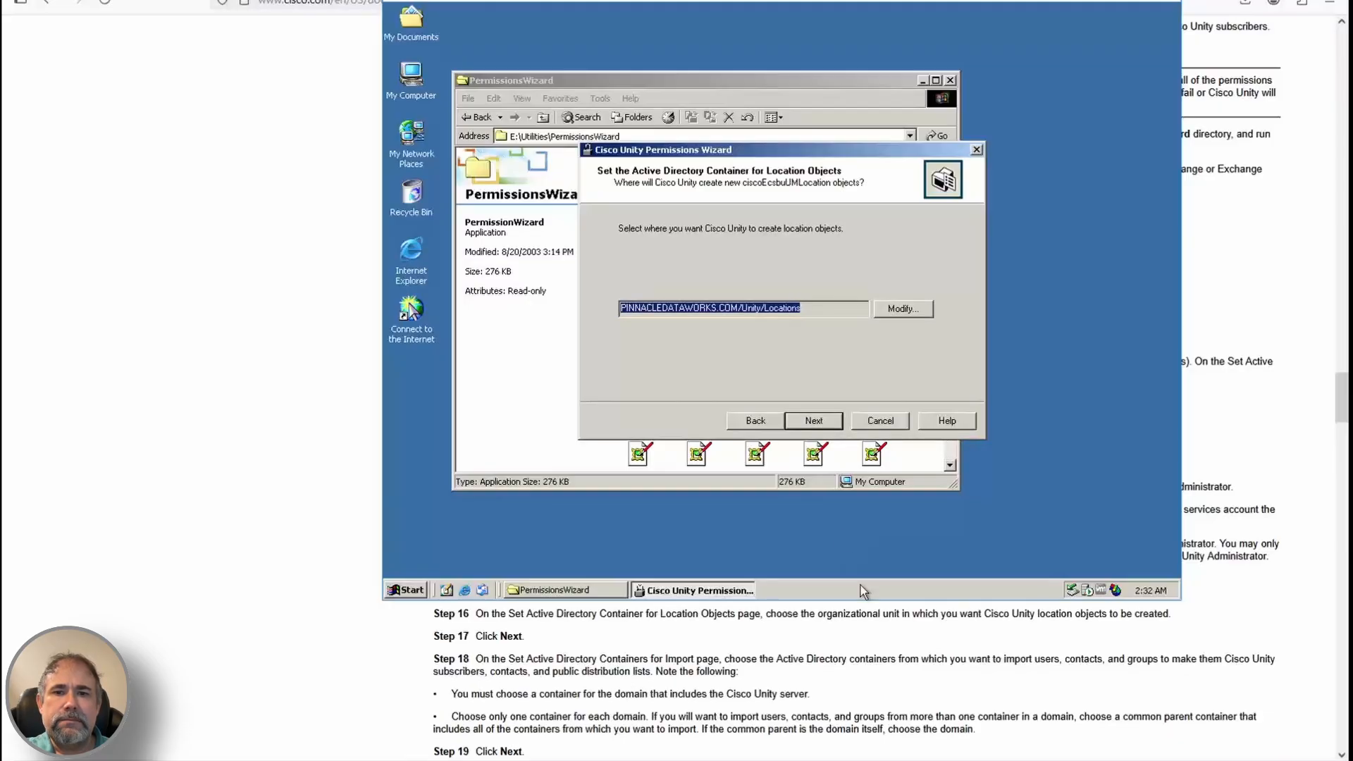
left_click(816, 420)
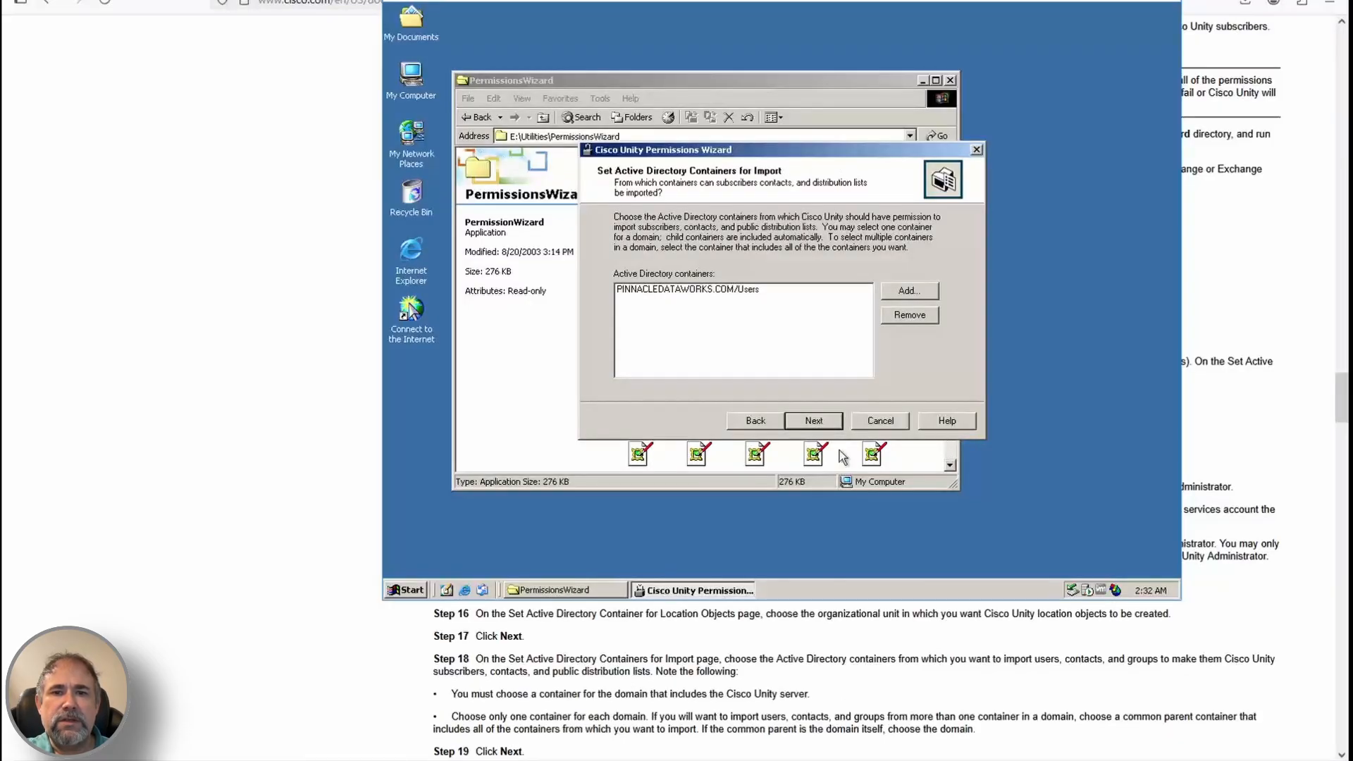
scroll(853, 659, "down", 1)
left_click(815, 421)
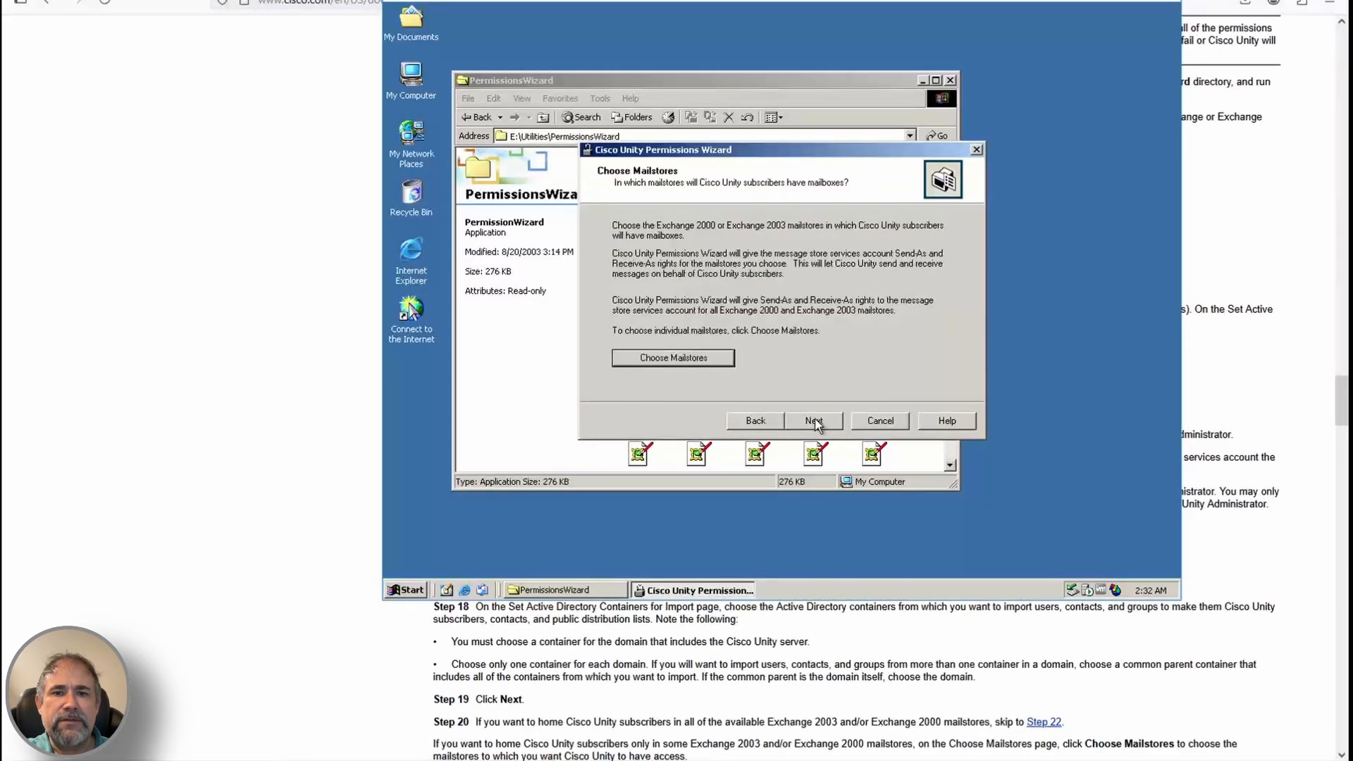
Select the individual mailstores and grant all the listed permissions
scroll(655, 708, "up", 4)
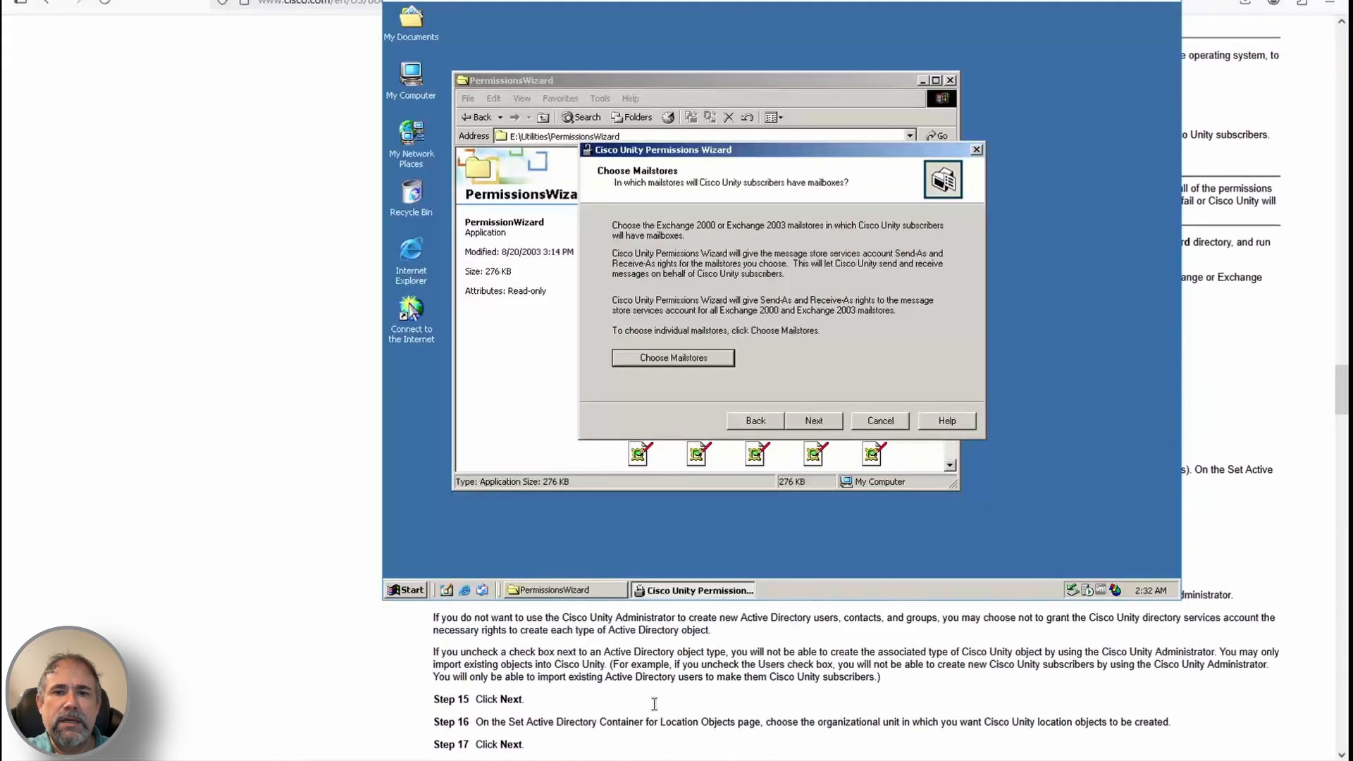
scroll(655, 708, "down", 6)
left_click(673, 358)
left_click(941, 495)
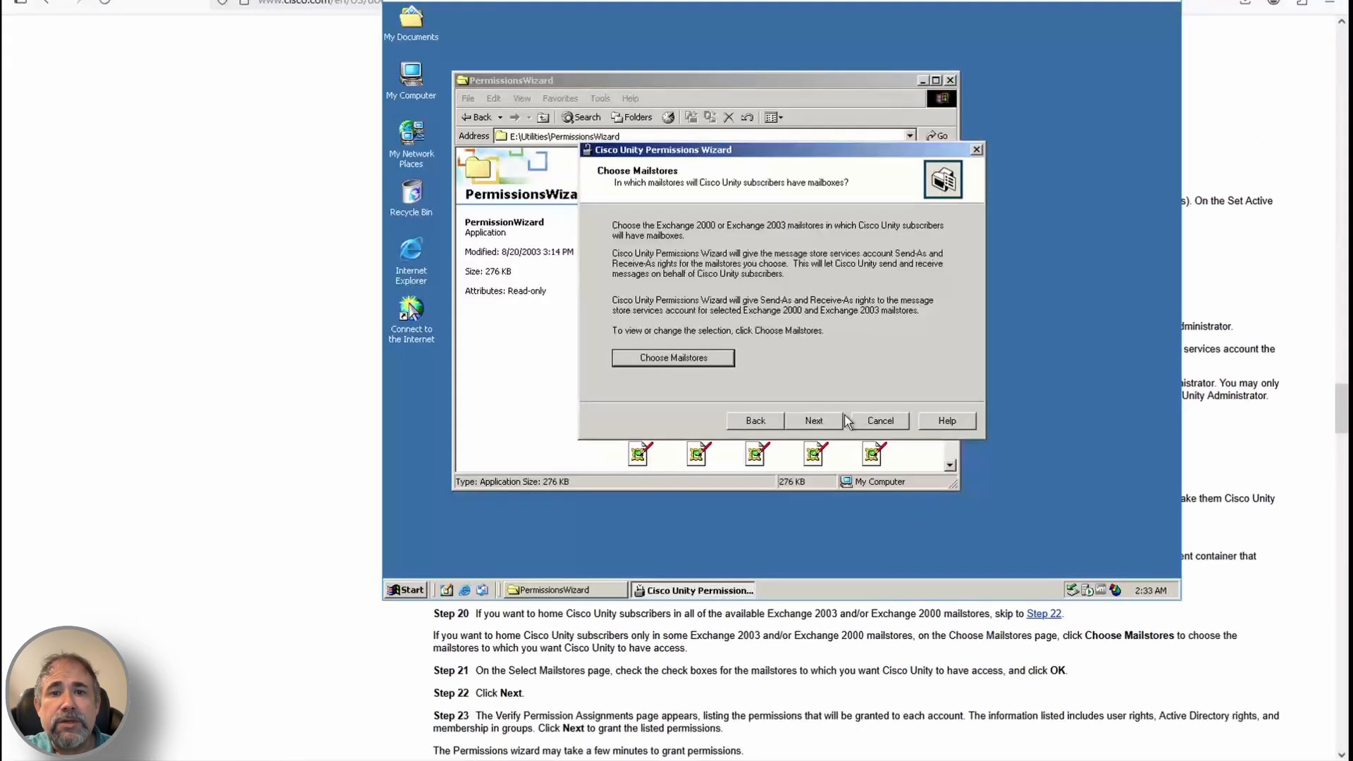
left_click(817, 423)
scroll(856, 676, "down", 2)
left_click(816, 421)
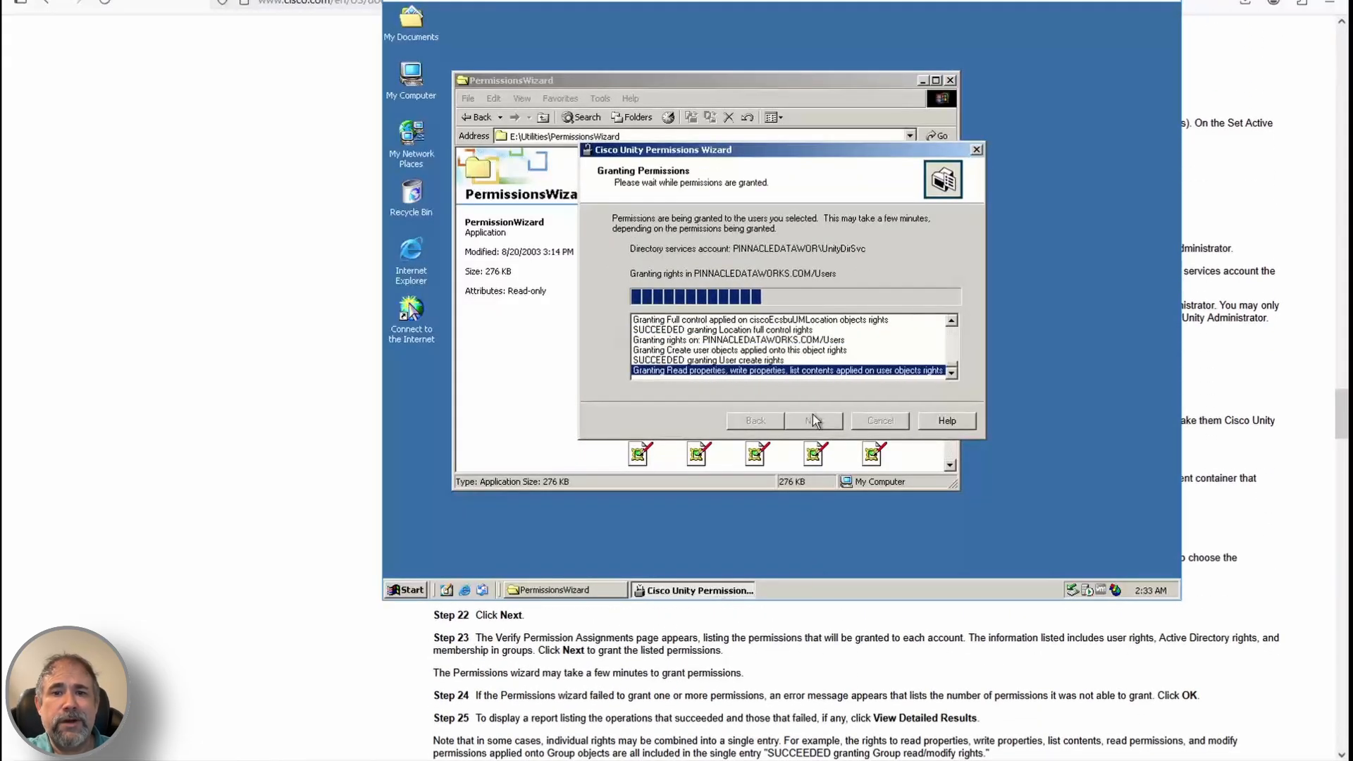
scroll(811, 248, "down", 4)
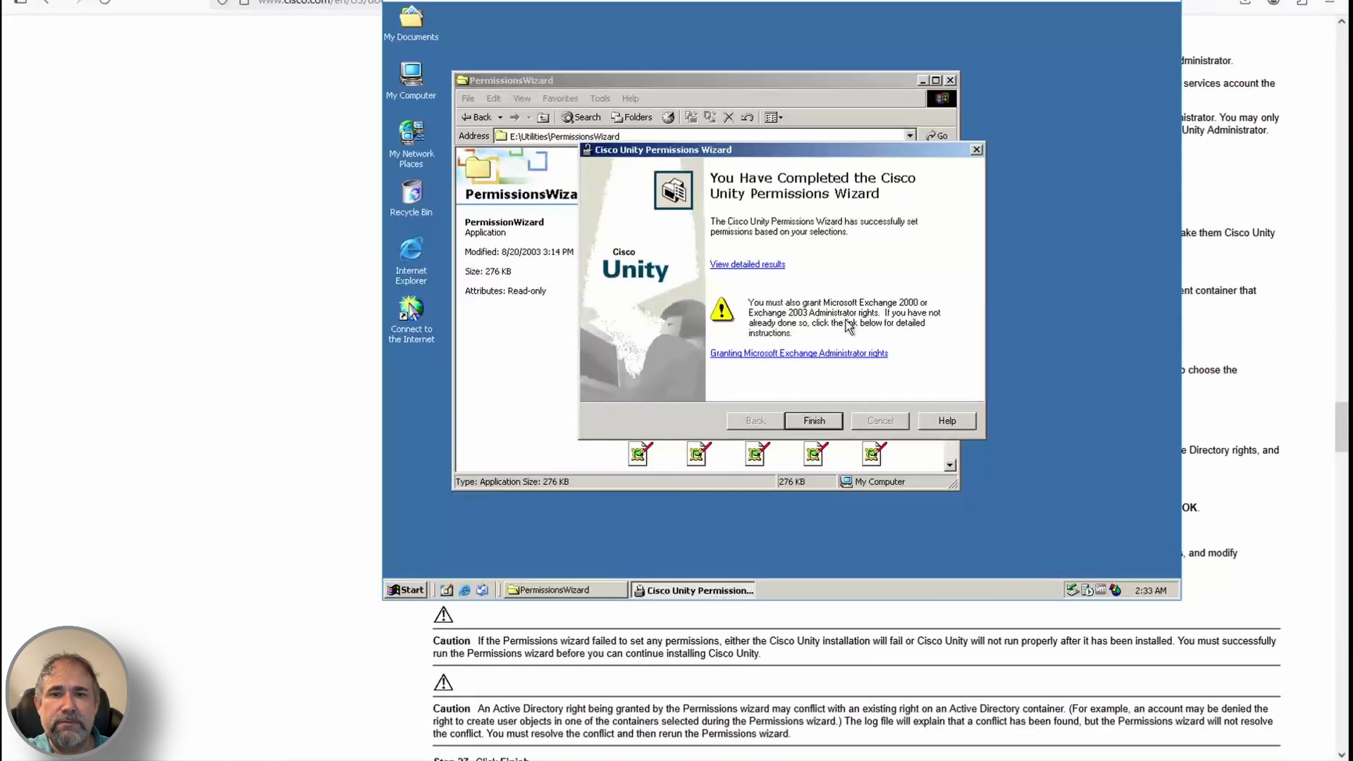
scroll(805, 708, "down", 3)
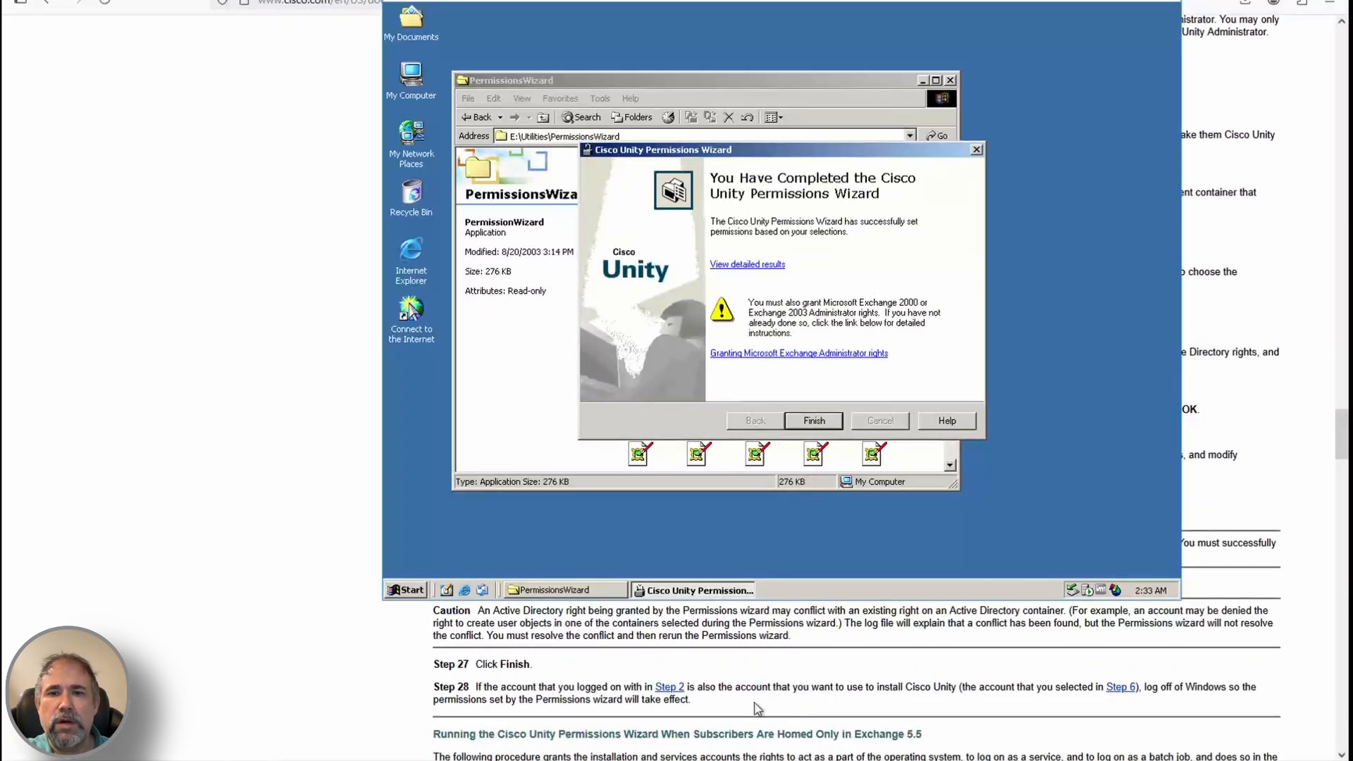
scroll(823, 365, "up", 3)
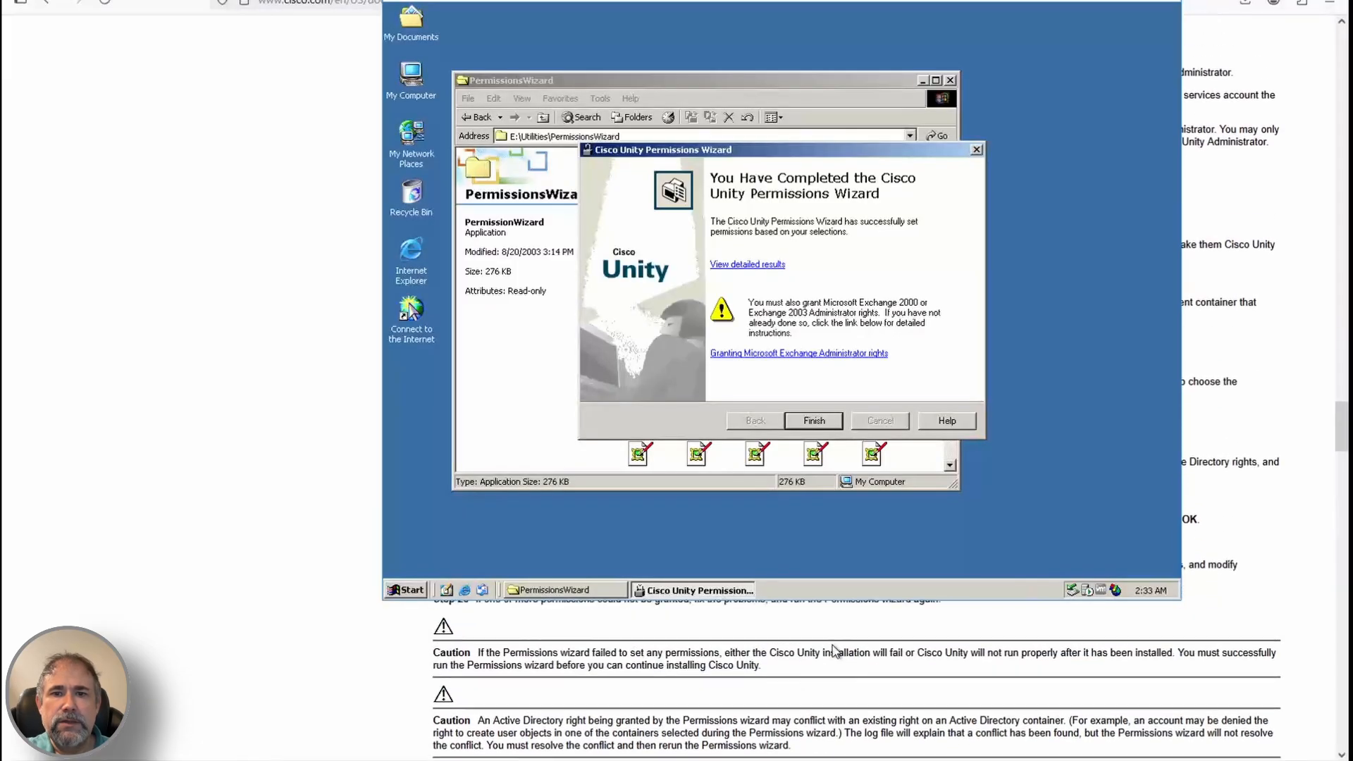
Open the help procedure for Exchange 2003/2000 administrator permissions and read step 7
left_click(826, 354)
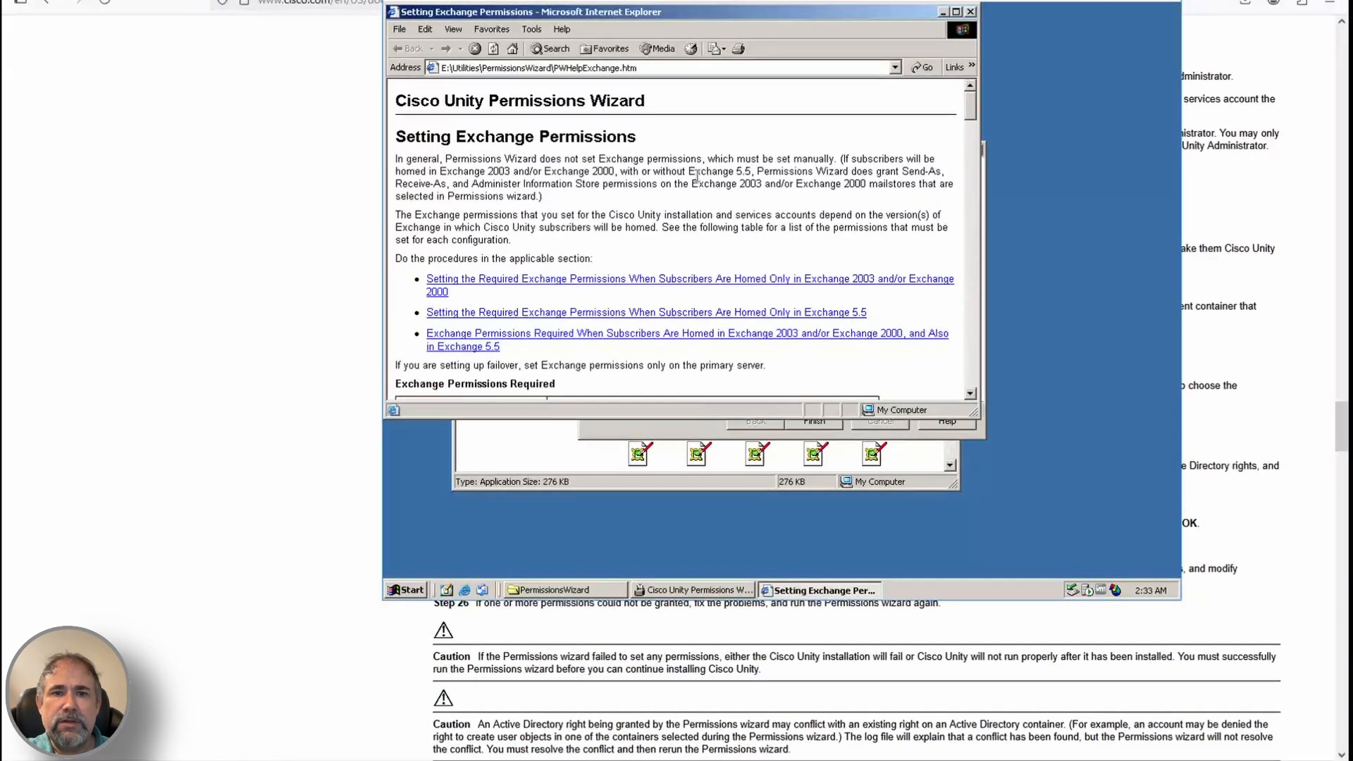
left_click(668, 280)
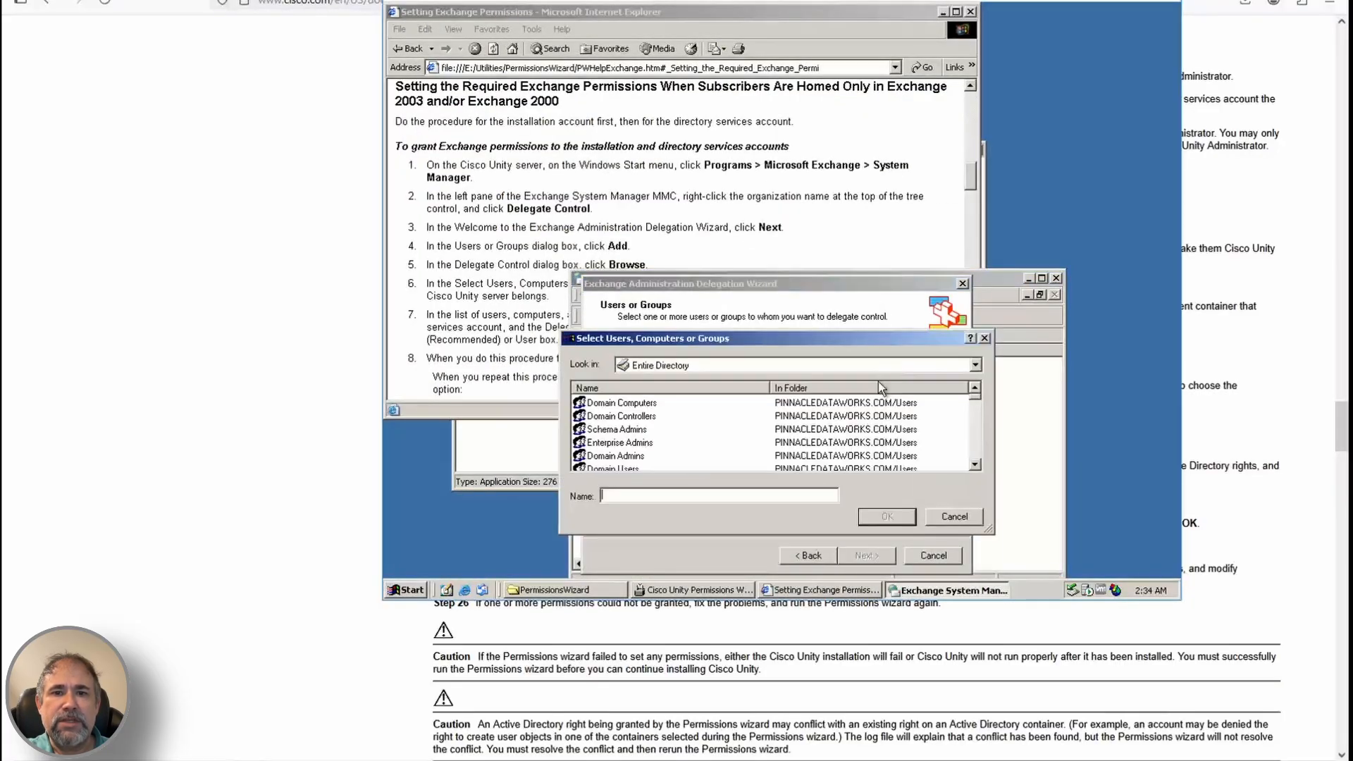
left_click(632, 230)
triple_click(572, 329)
left_click(518, 317)
triple_click(538, 342)
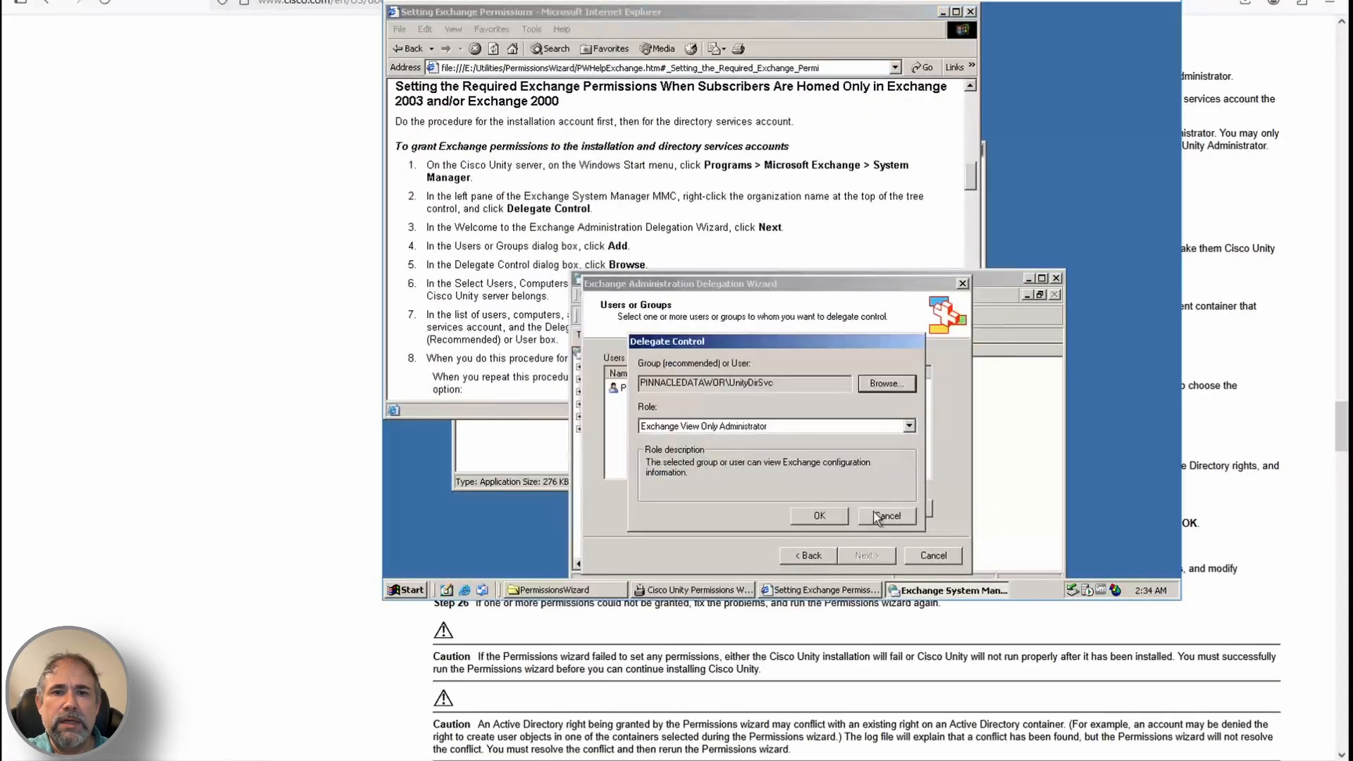
Give UnityDirSvc the Exchange Administrator role in the delegation wizard
left_click(756, 427)
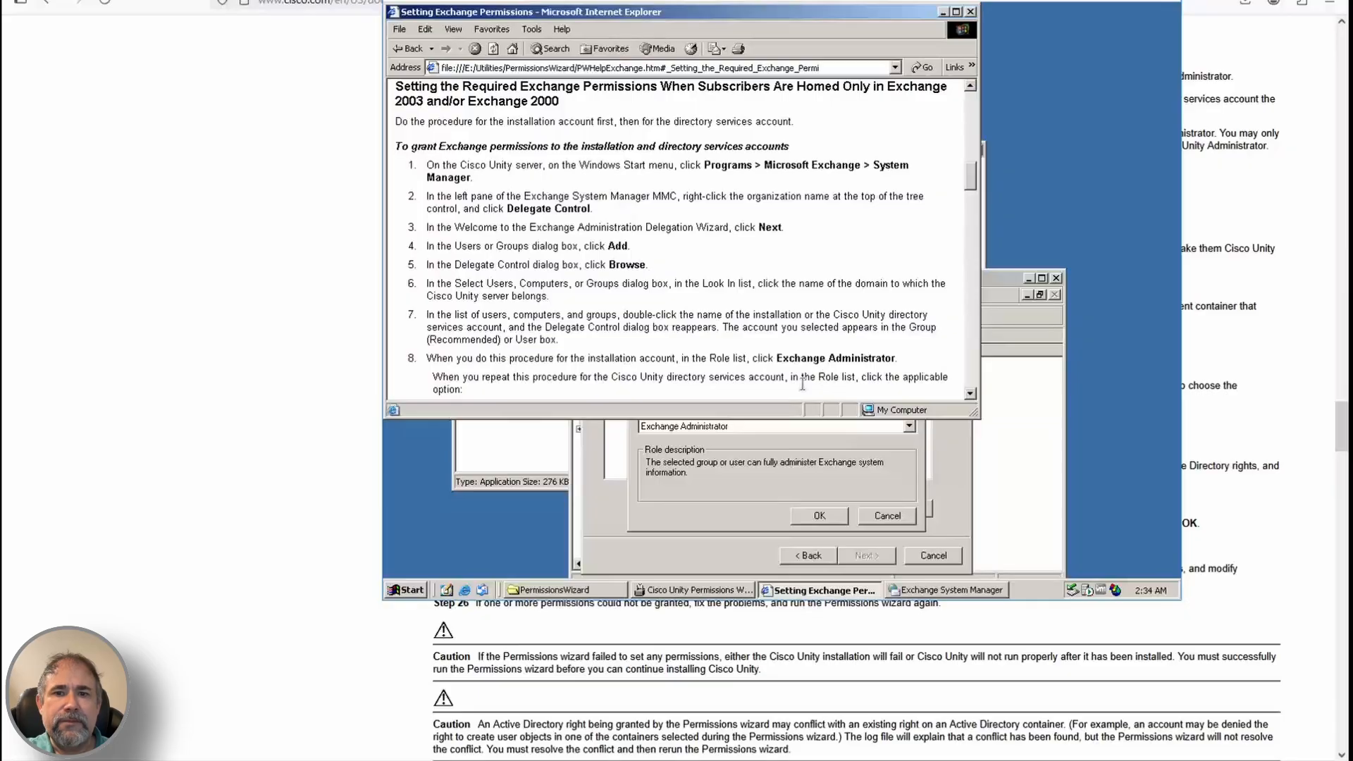
scroll(755, 375, "down", 3)
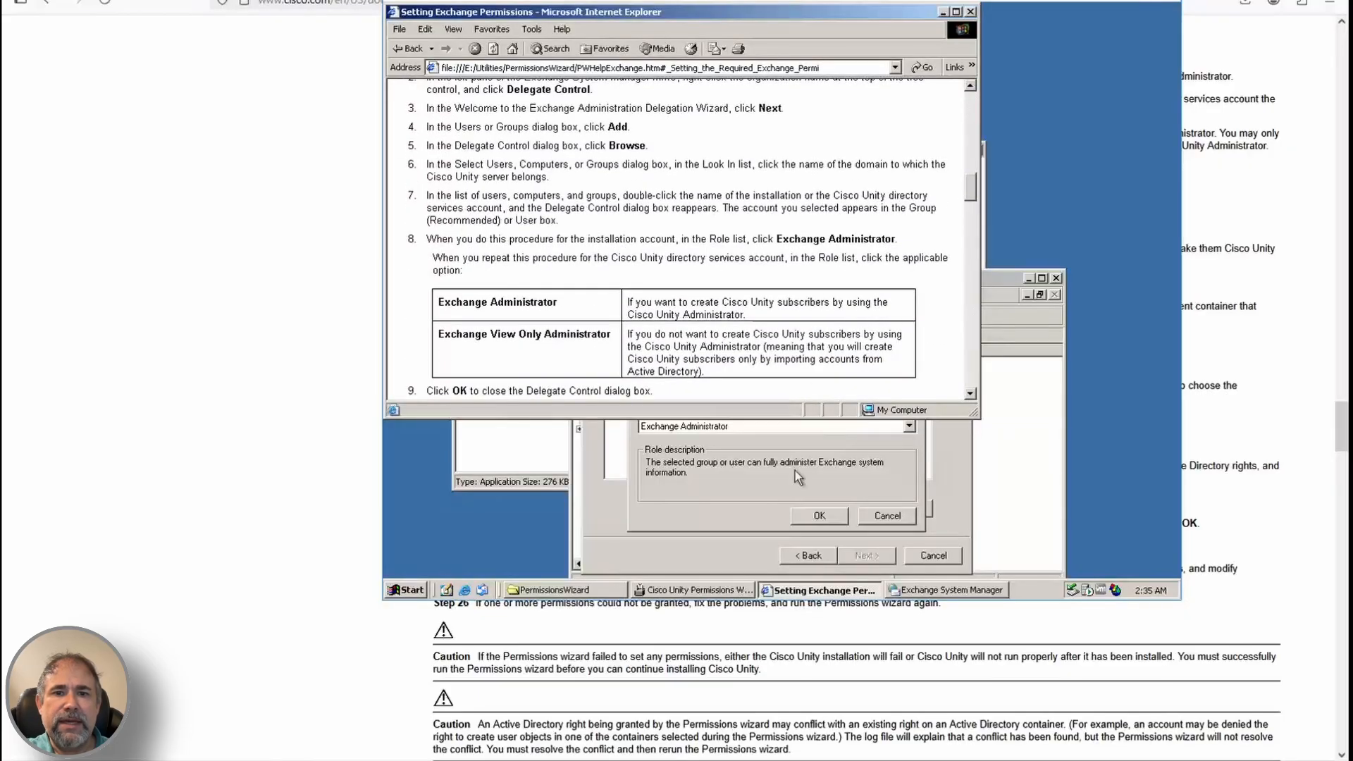
left_click(819, 516)
double_click(717, 374)
left_click(882, 247)
scroll(884, 248, "down", 1)
left_click_drag(972, 195, 972, 191)
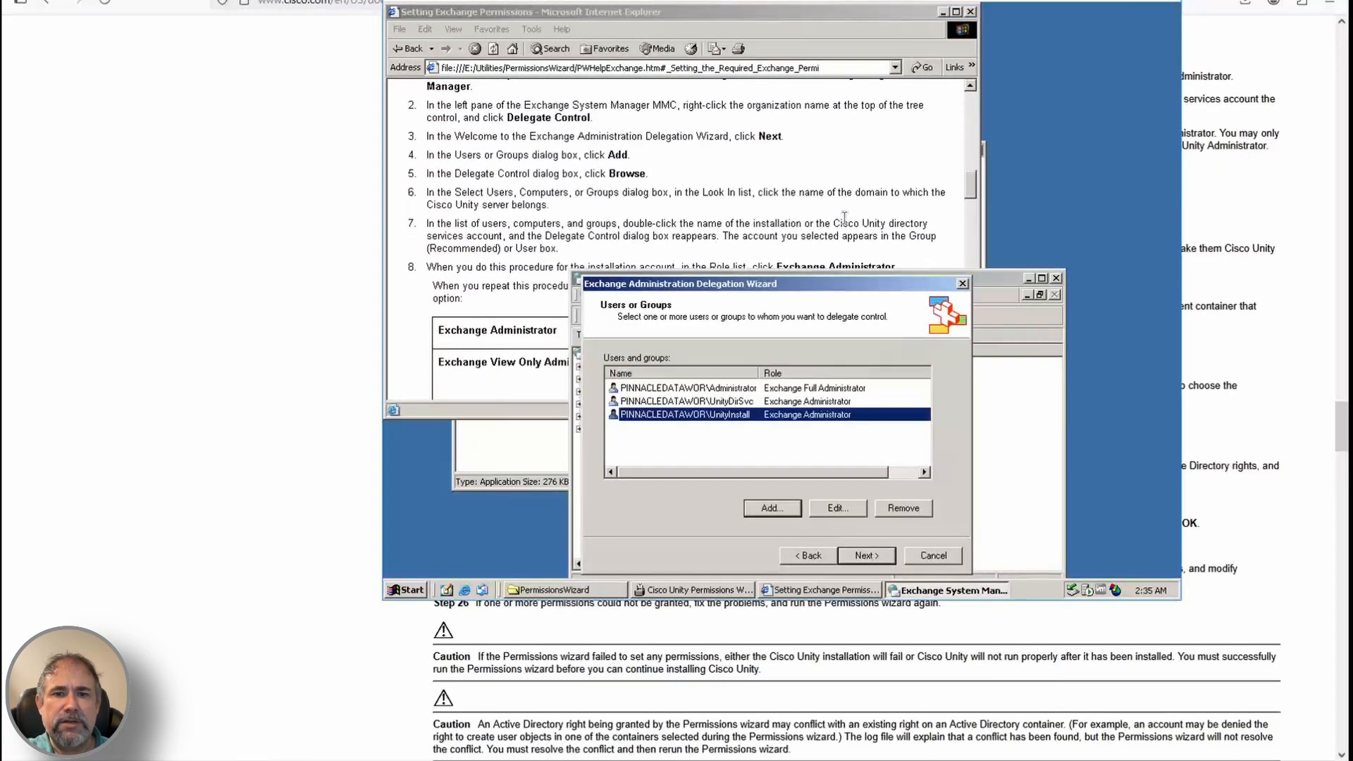
Verify the UnityDirSvc role, finish delegating Exchange control, and dismiss the local administrator warning
left_click(844, 218)
left_click(699, 471)
double_click(690, 399)
left_click(815, 518)
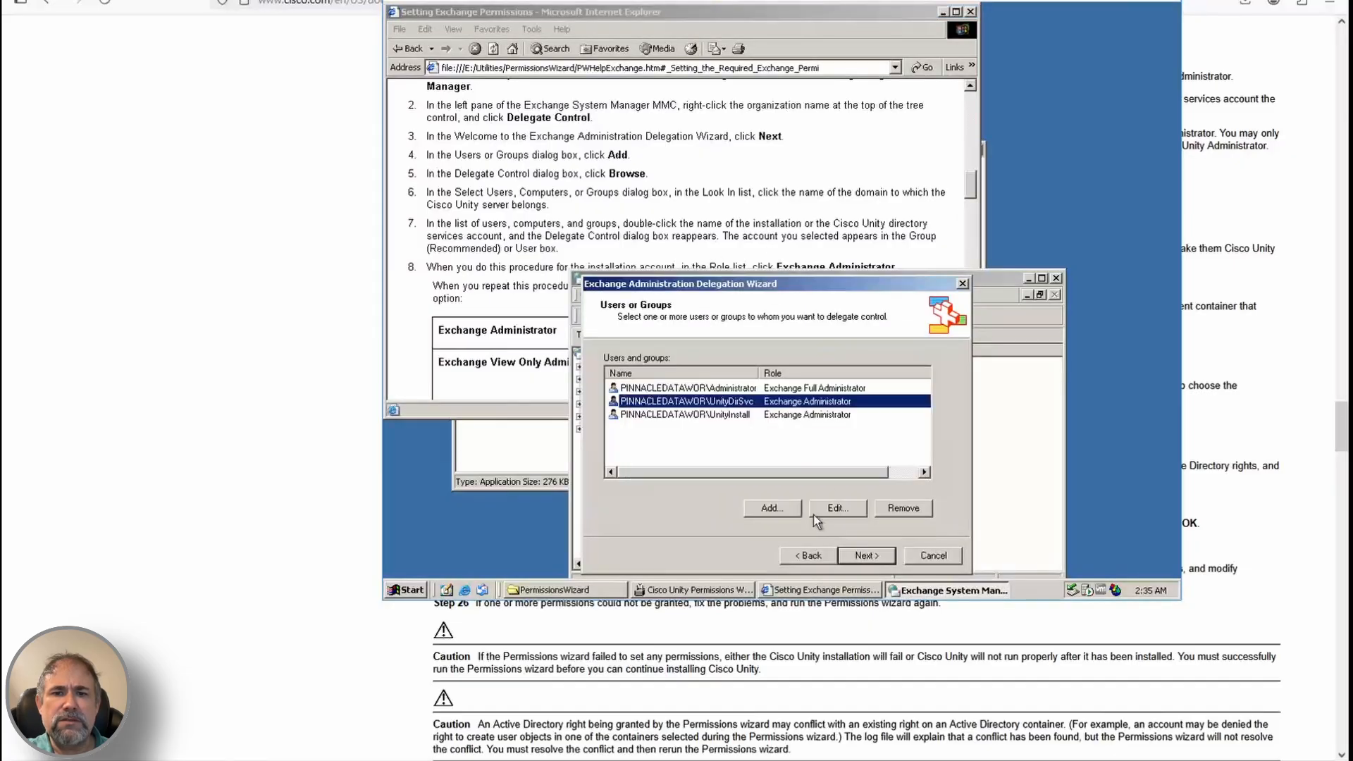
left_click(777, 258)
mouse_move(971, 177)
left_mouse_down()
mouse_move(971, 190)
mouse_move(972, 175)
left_mouse_up()
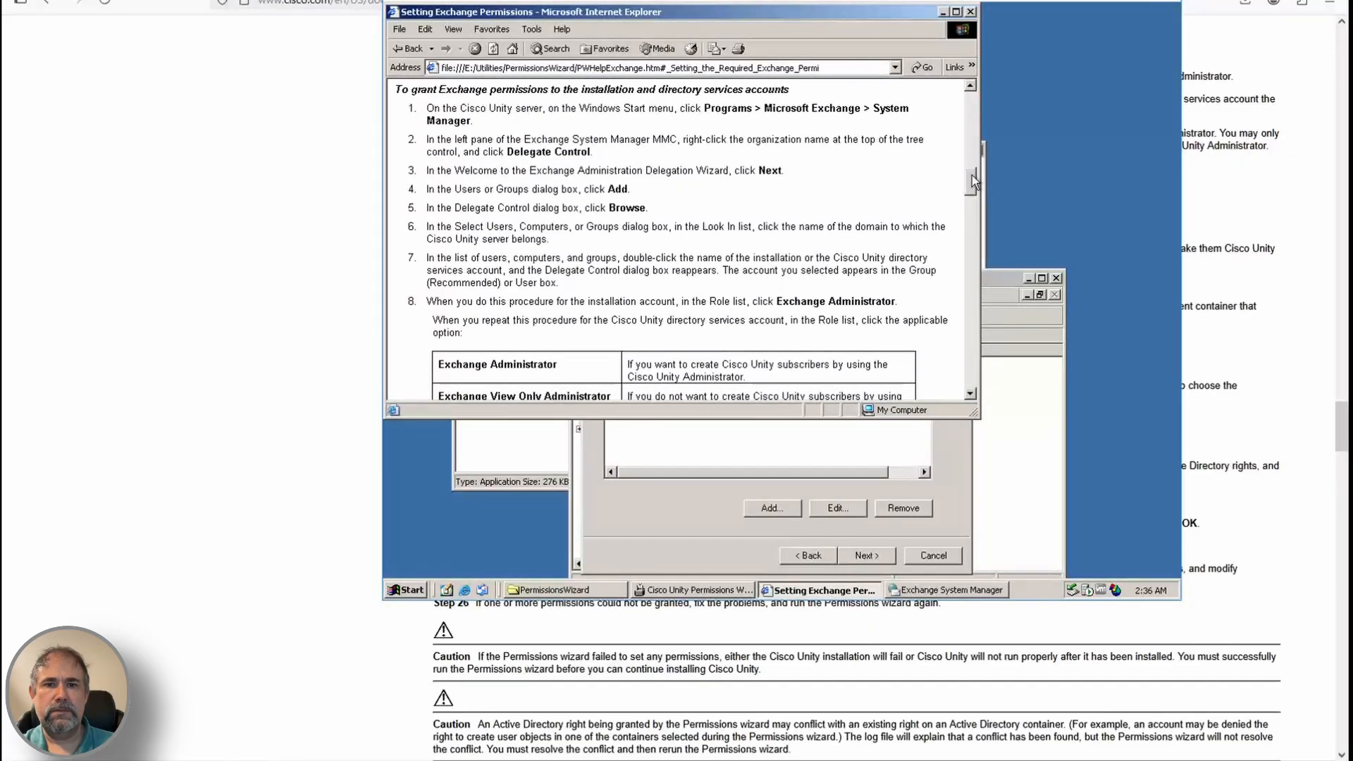
left_click(877, 556)
left_click(877, 556)
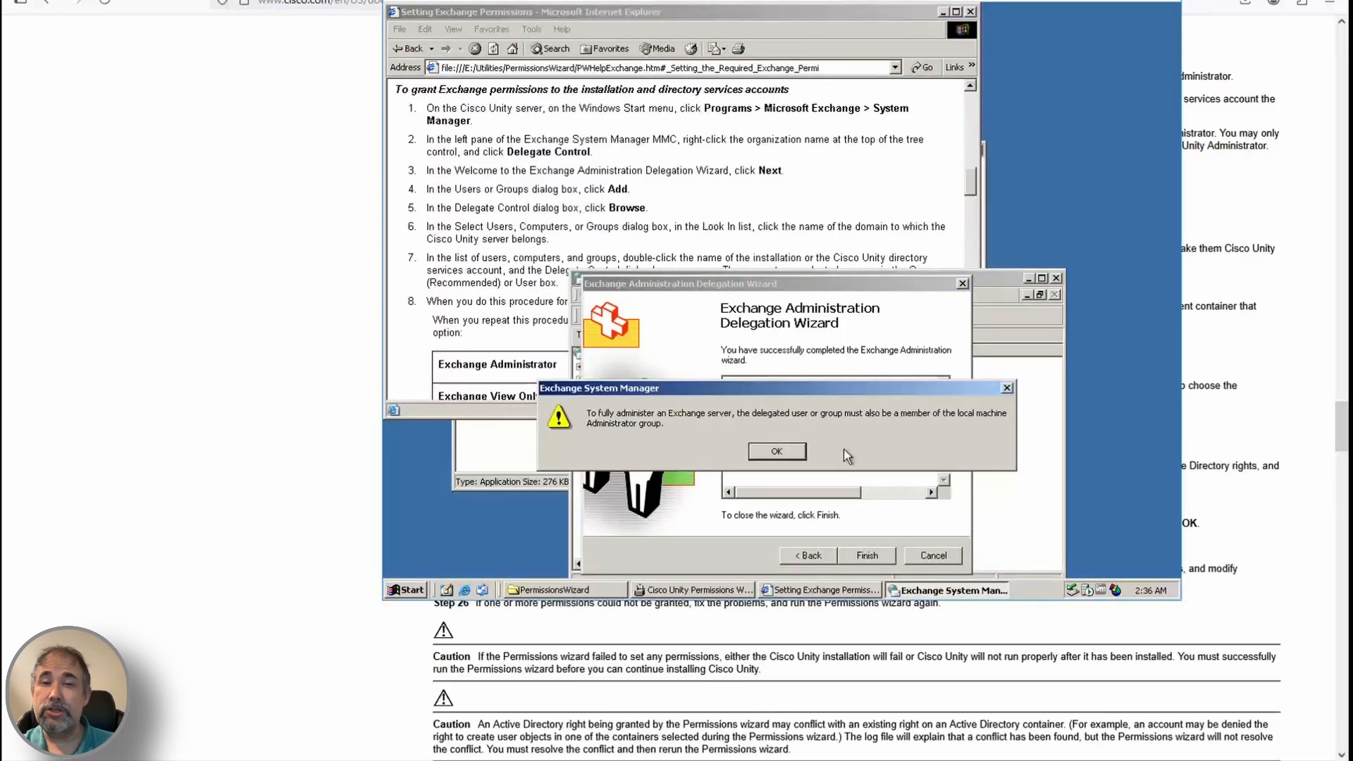
left_click(783, 448)
left_click(550, 303)
scroll(728, 347, "down", 20)
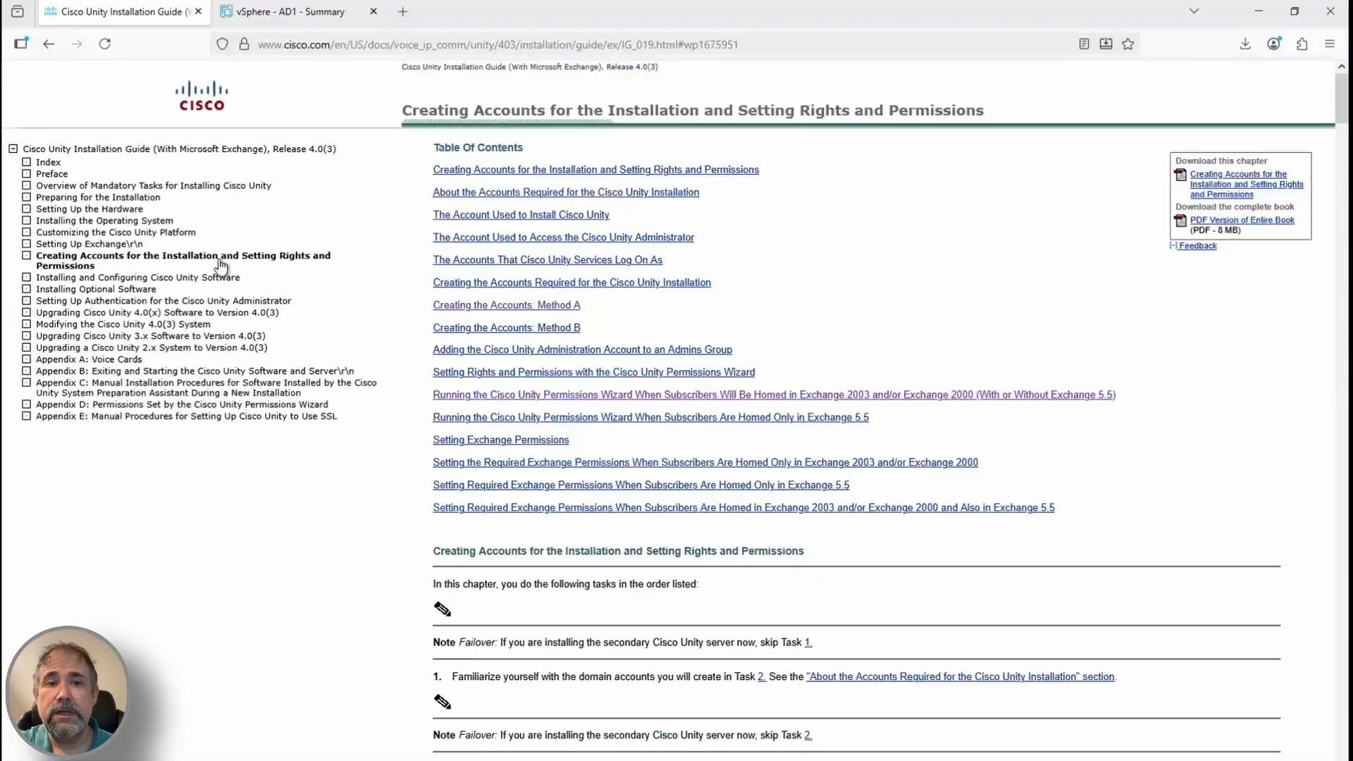
Go from the Installing and Configuring Cisco Unity Software chapter to the detailed installation section
left_click(211, 267)
scroll(869, 396, "down", 5)
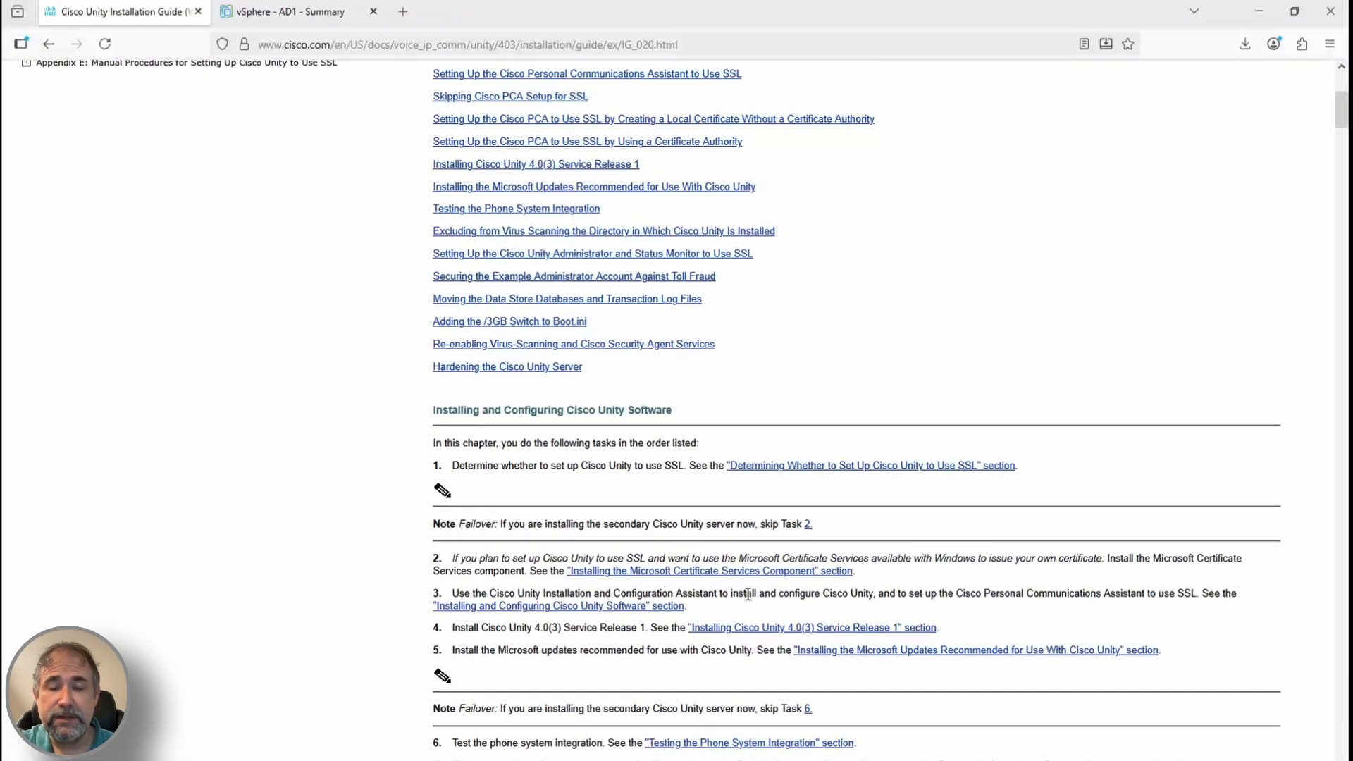
scroll(544, 481, "down", 4)
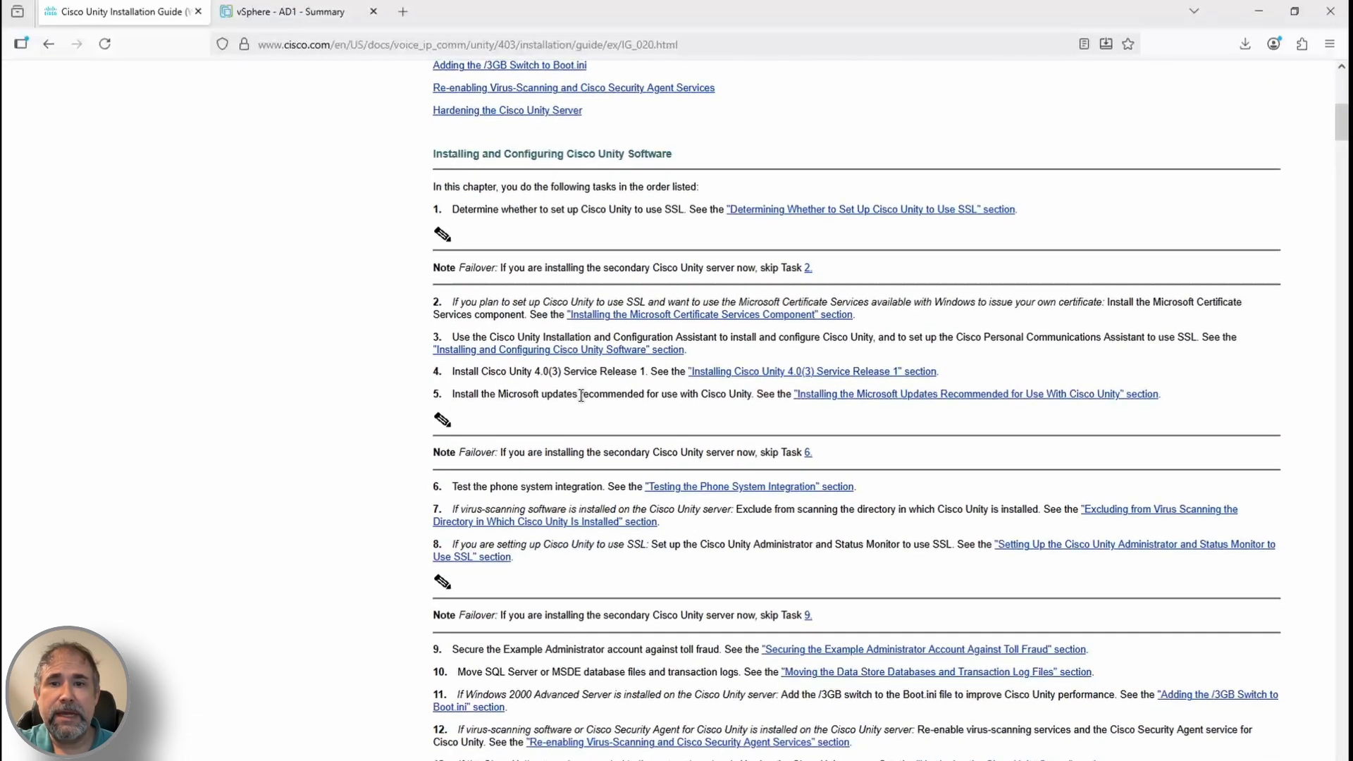
left_click(552, 350)
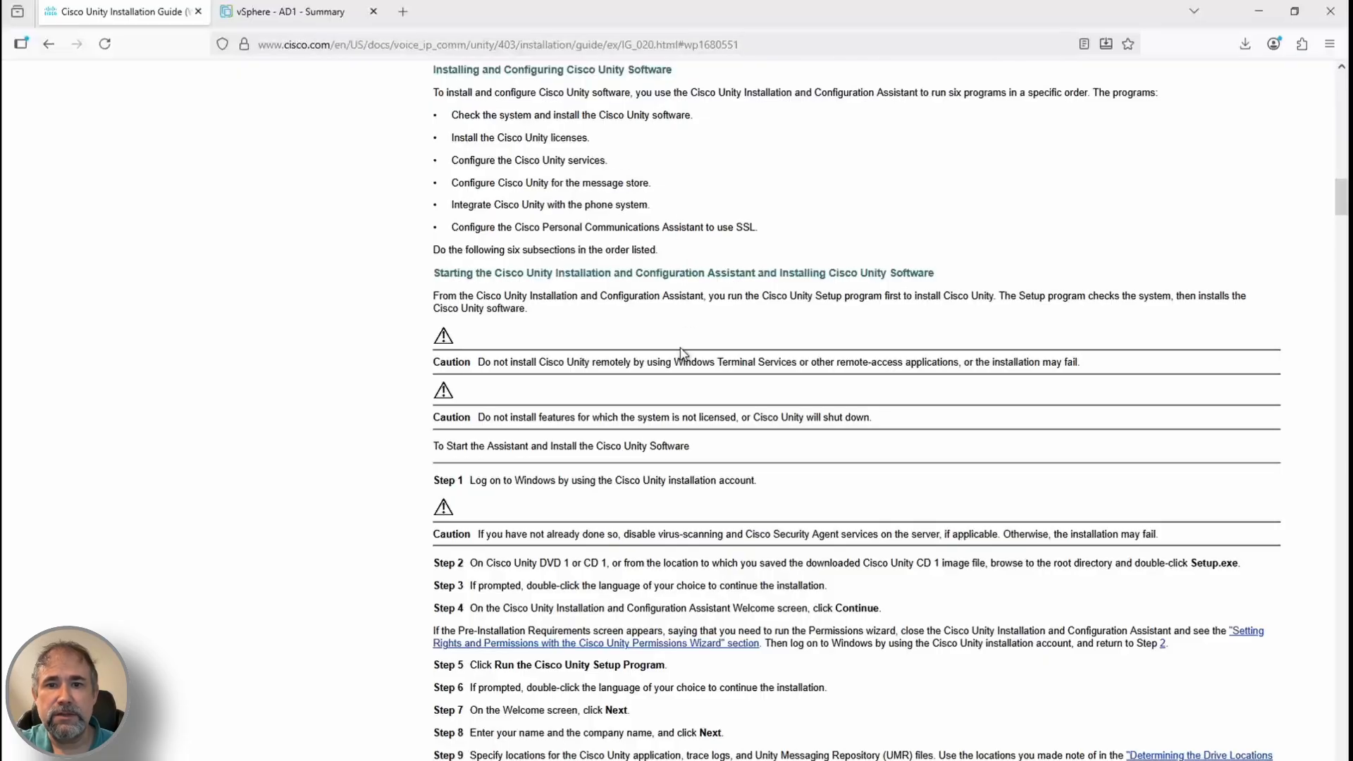
triple_click(652, 563)
Run Setup from drive E: in the VM and continue past its first prompt
triple_click(654, 563)
key("alt+Tab")
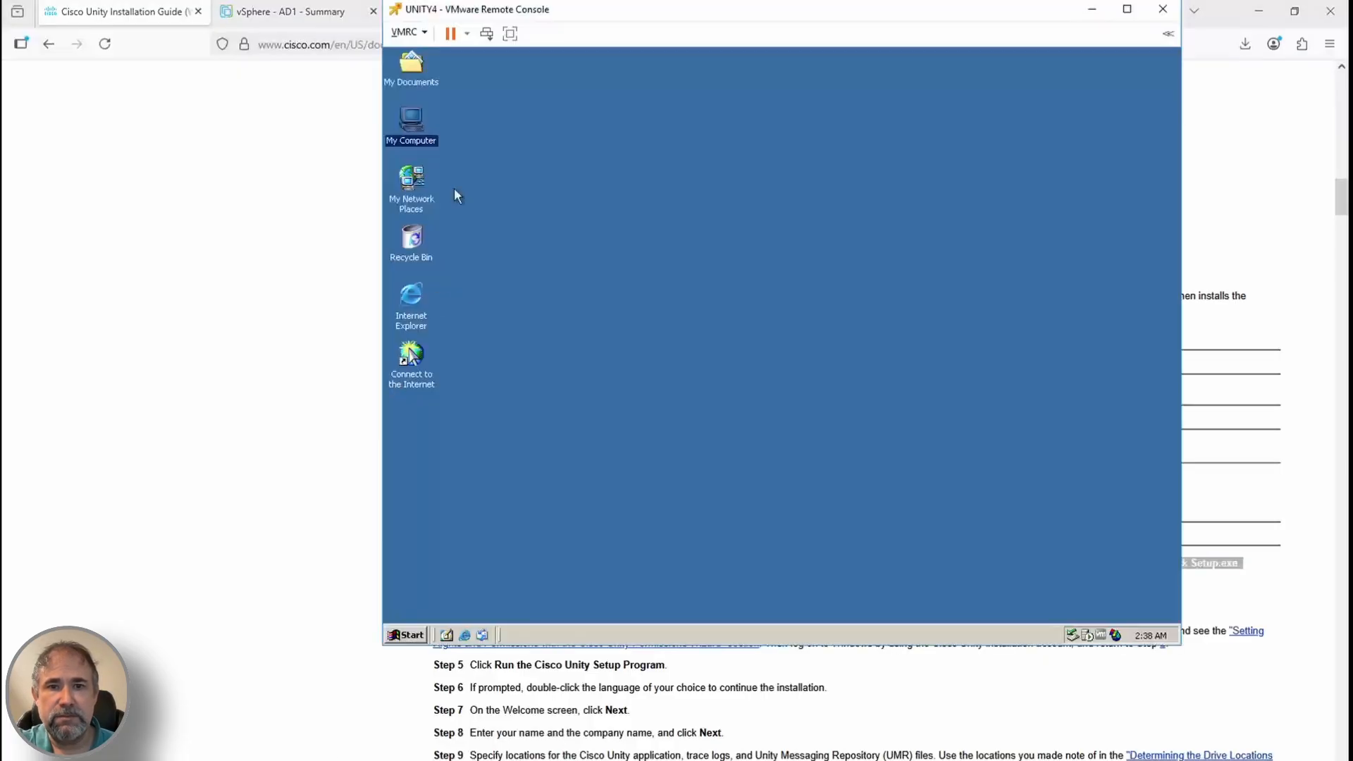
double_click(412, 123)
double_click(757, 214)
left_click_drag(952, 314, 952, 462)
left_click(757, 433)
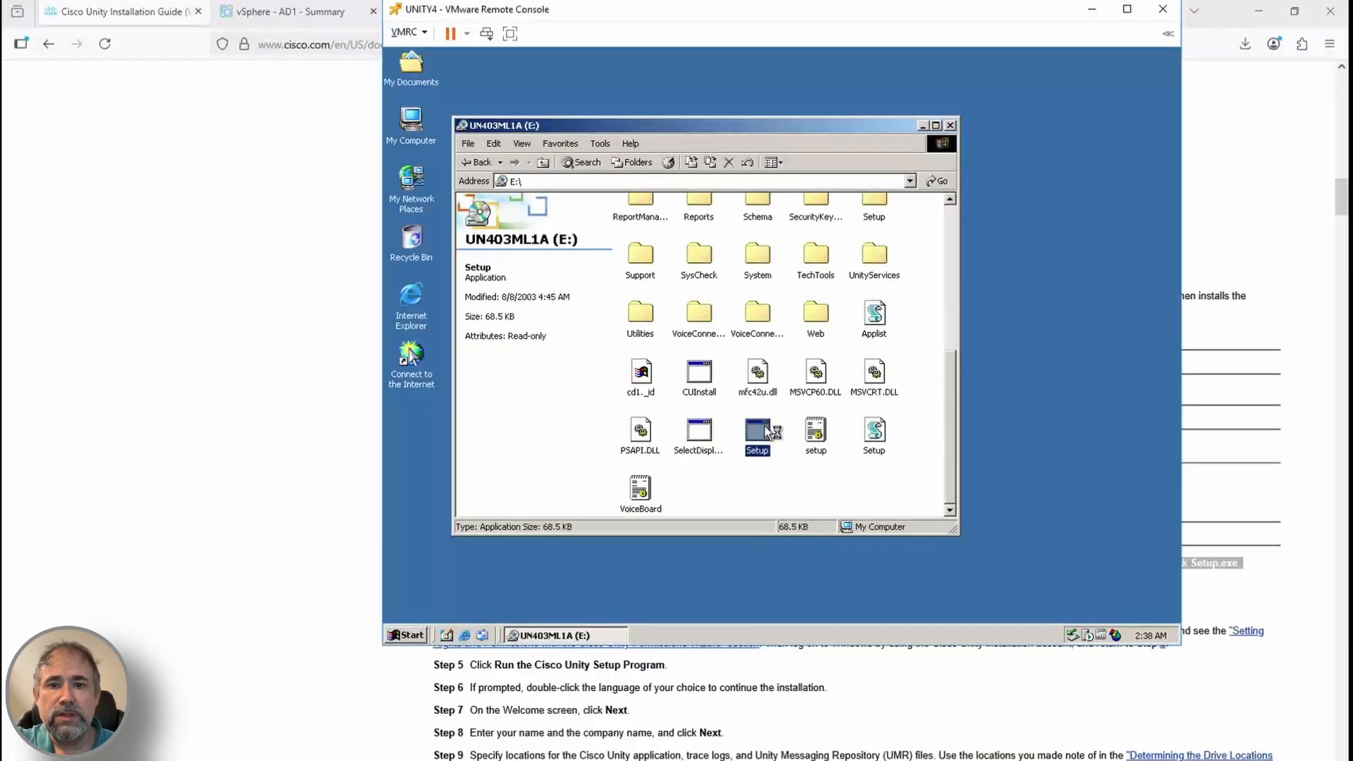
scroll(959, 703, "up", 2)
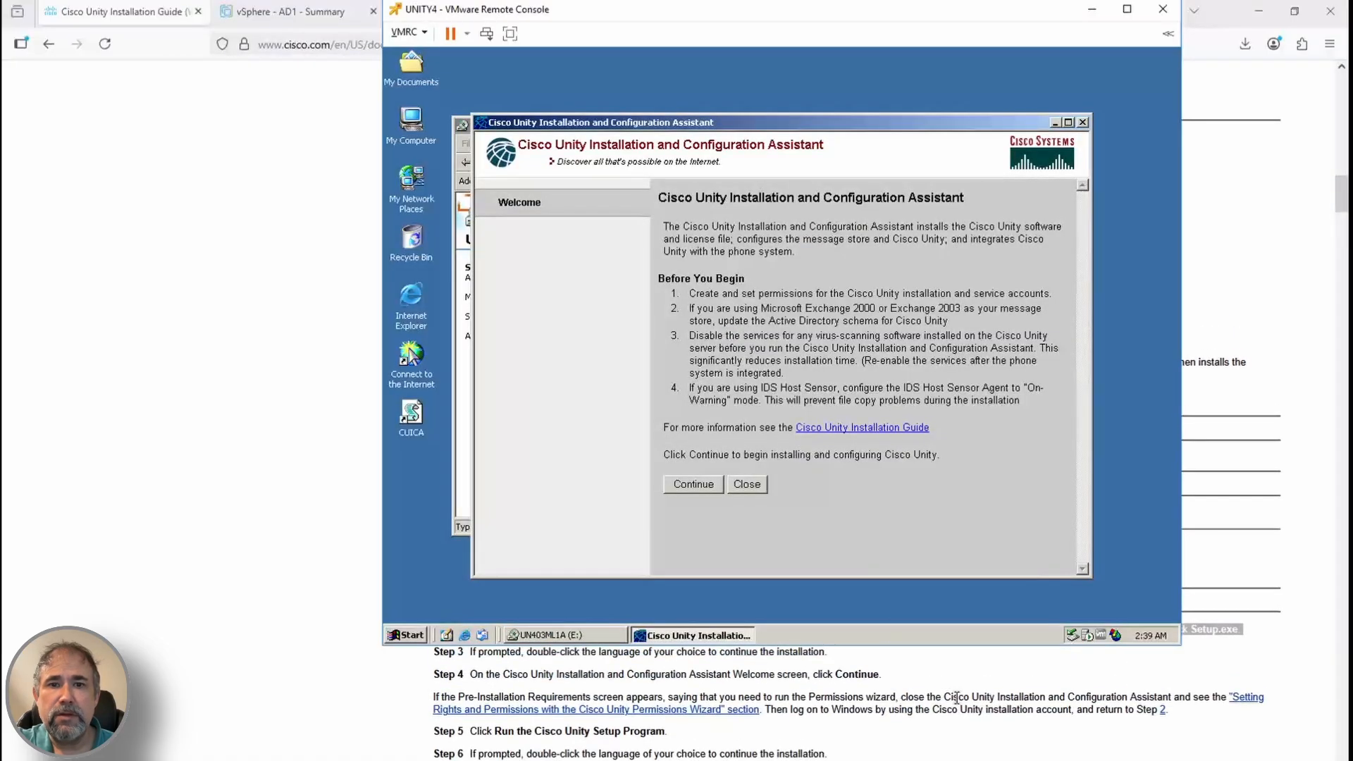
left_click(689, 484)
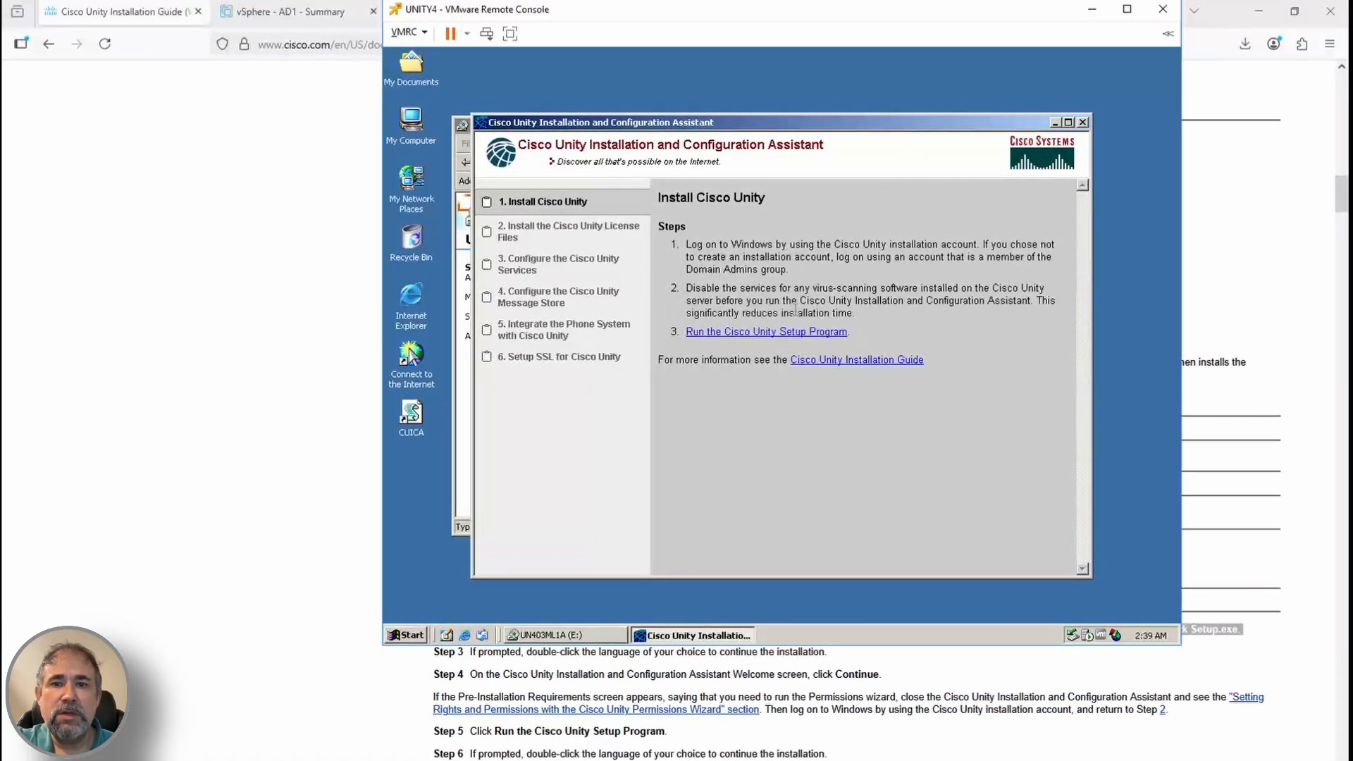
Log off Administrator and log back on with the installation account
left_click(405, 635)
left_click(447, 590)
key("Up")
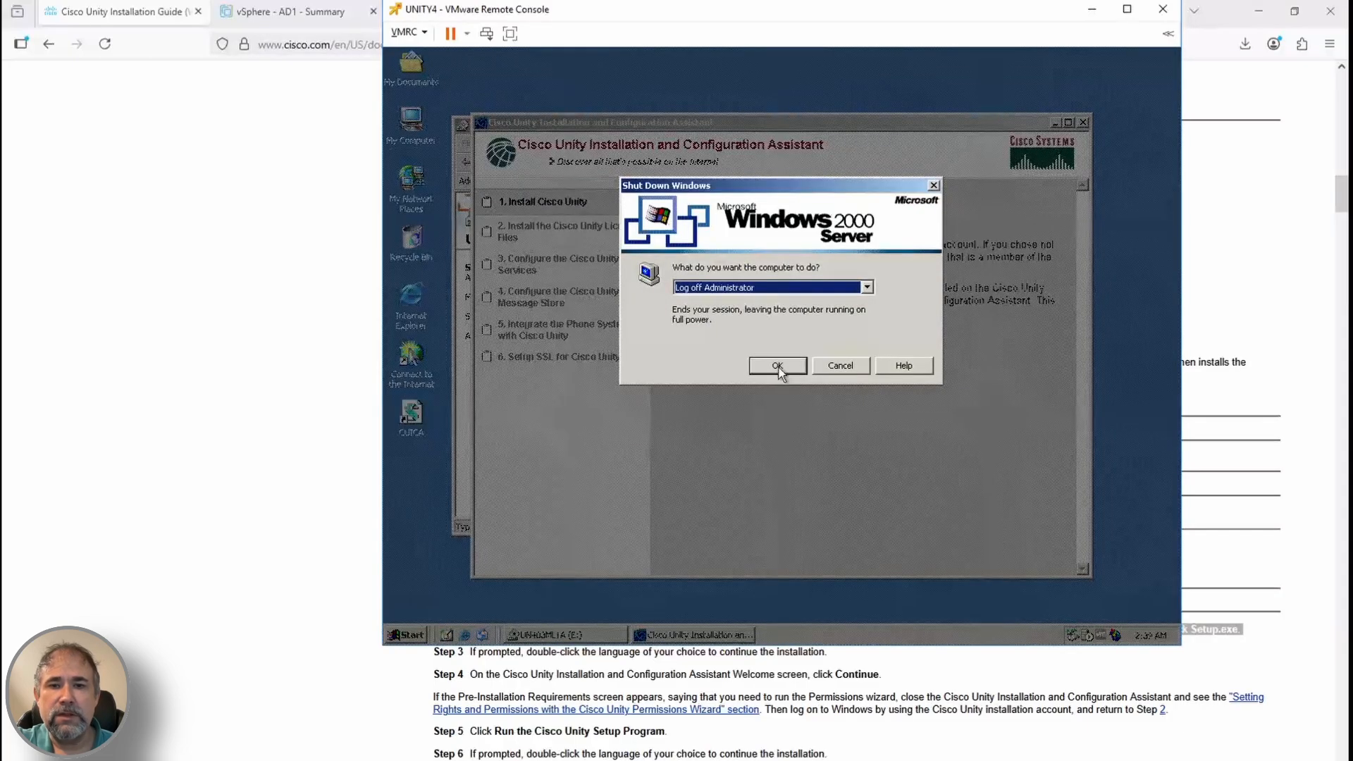
left_click(776, 363)
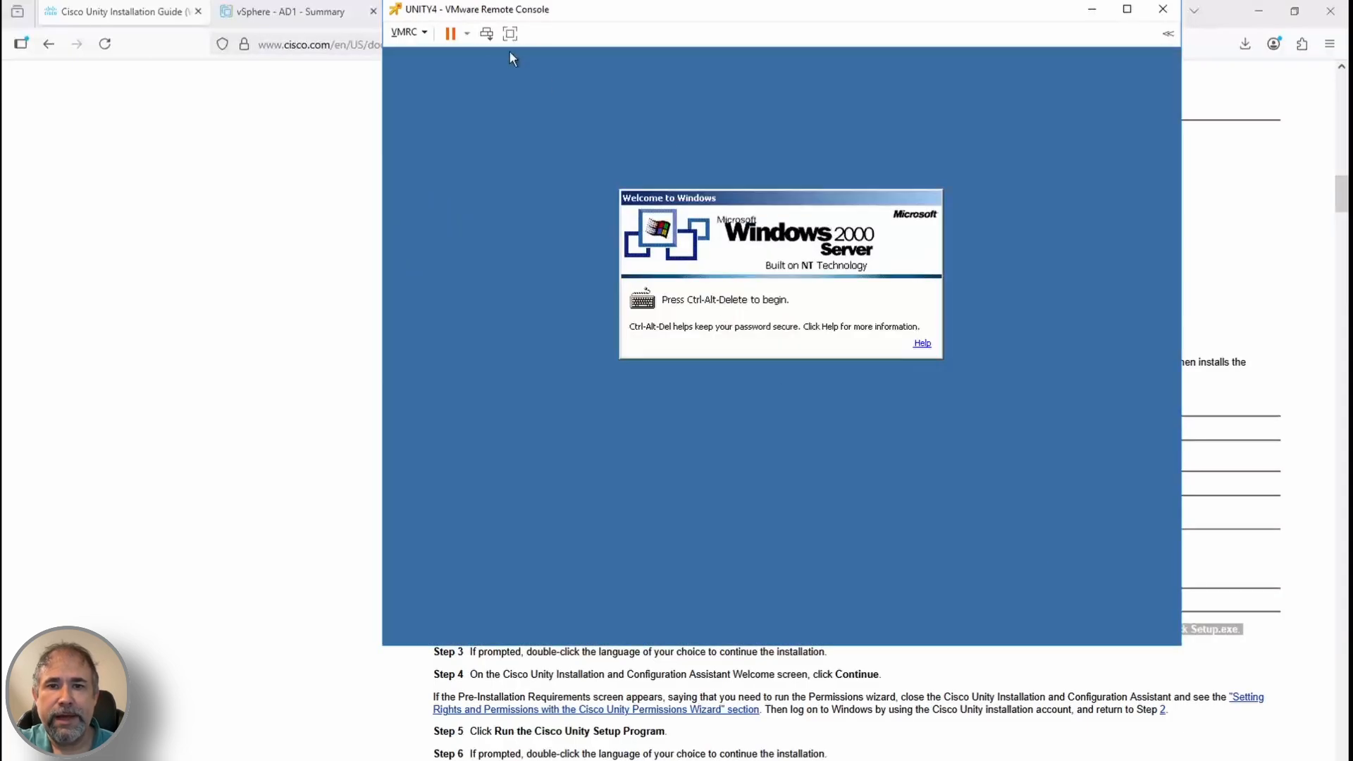
left_click(486, 34)
type("UnityInstall")
key("Return")
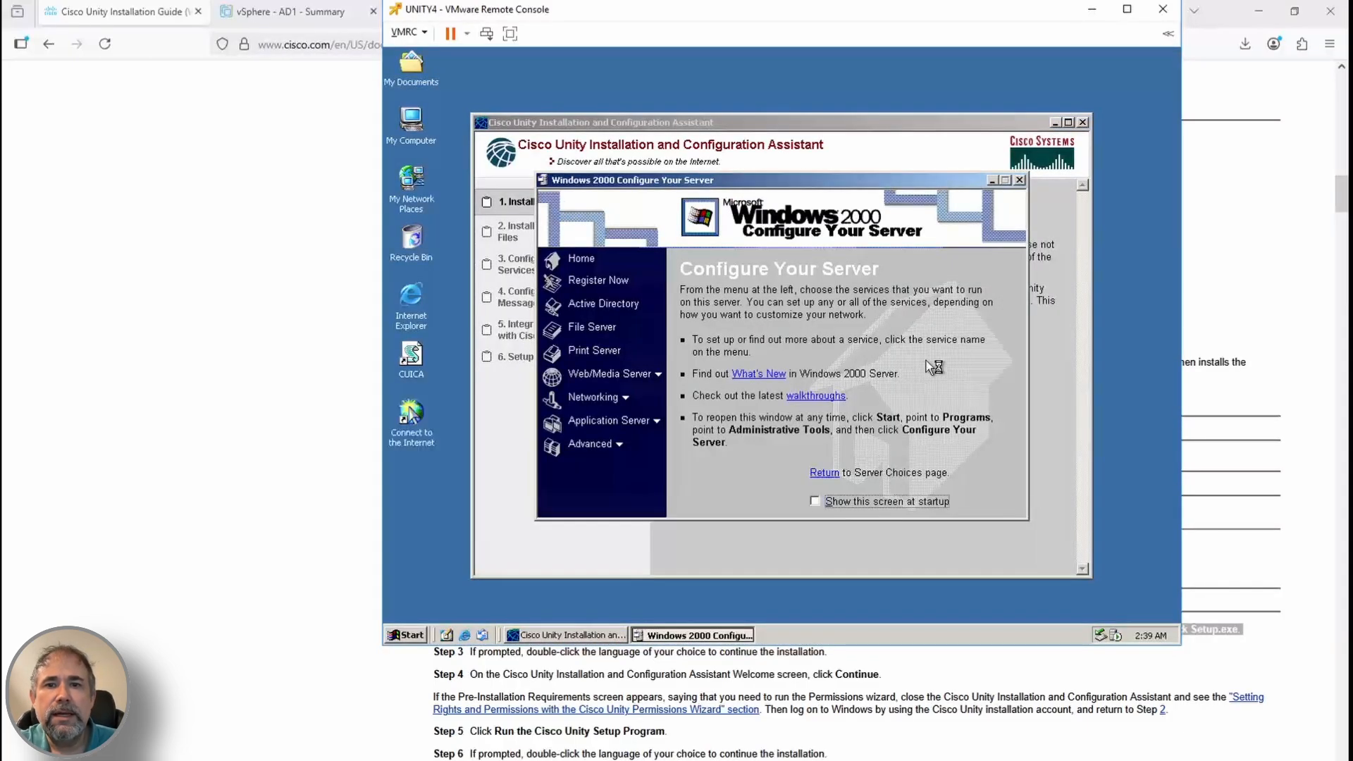
key("alt+F4")
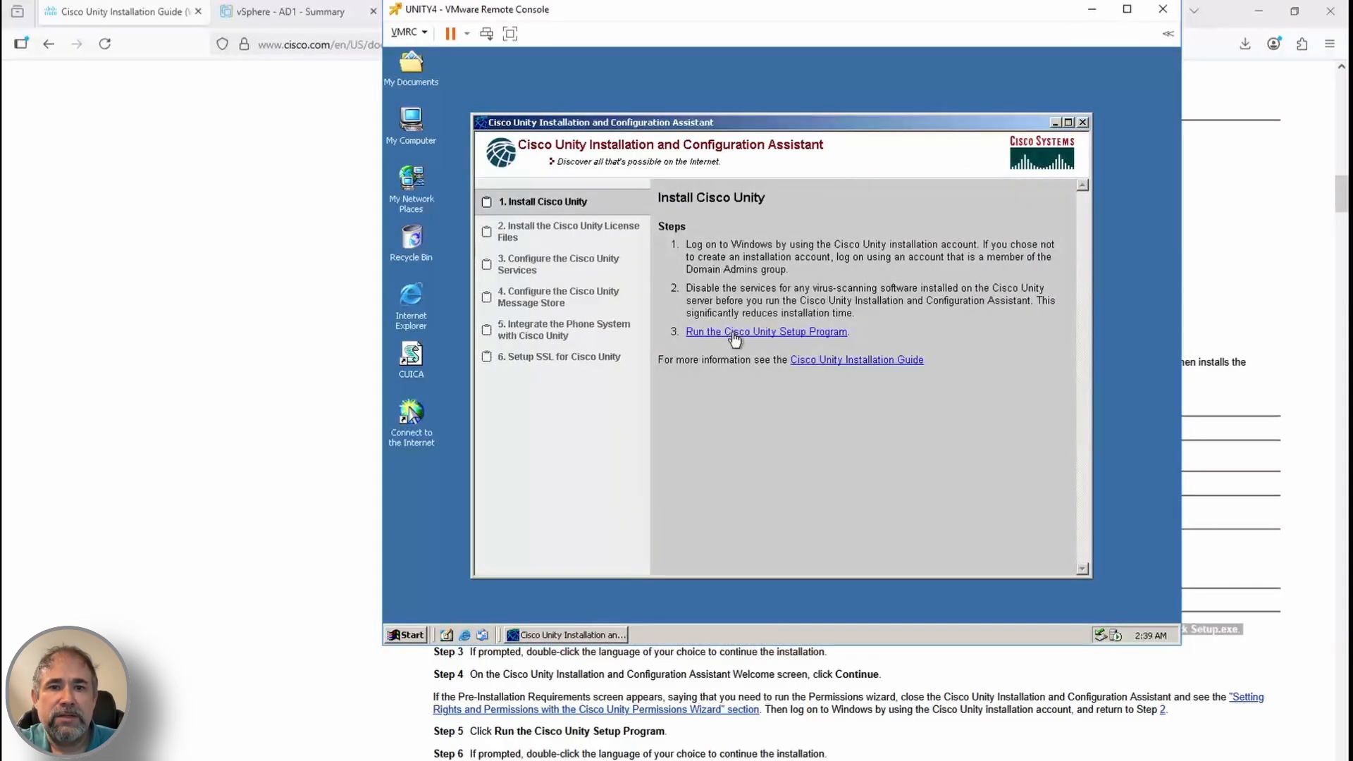
Run the Cisco Unity Setup program in English and cancel the Automatic Updates wizard
left_click(733, 338)
double_click(761, 285)
left_click(849, 455)
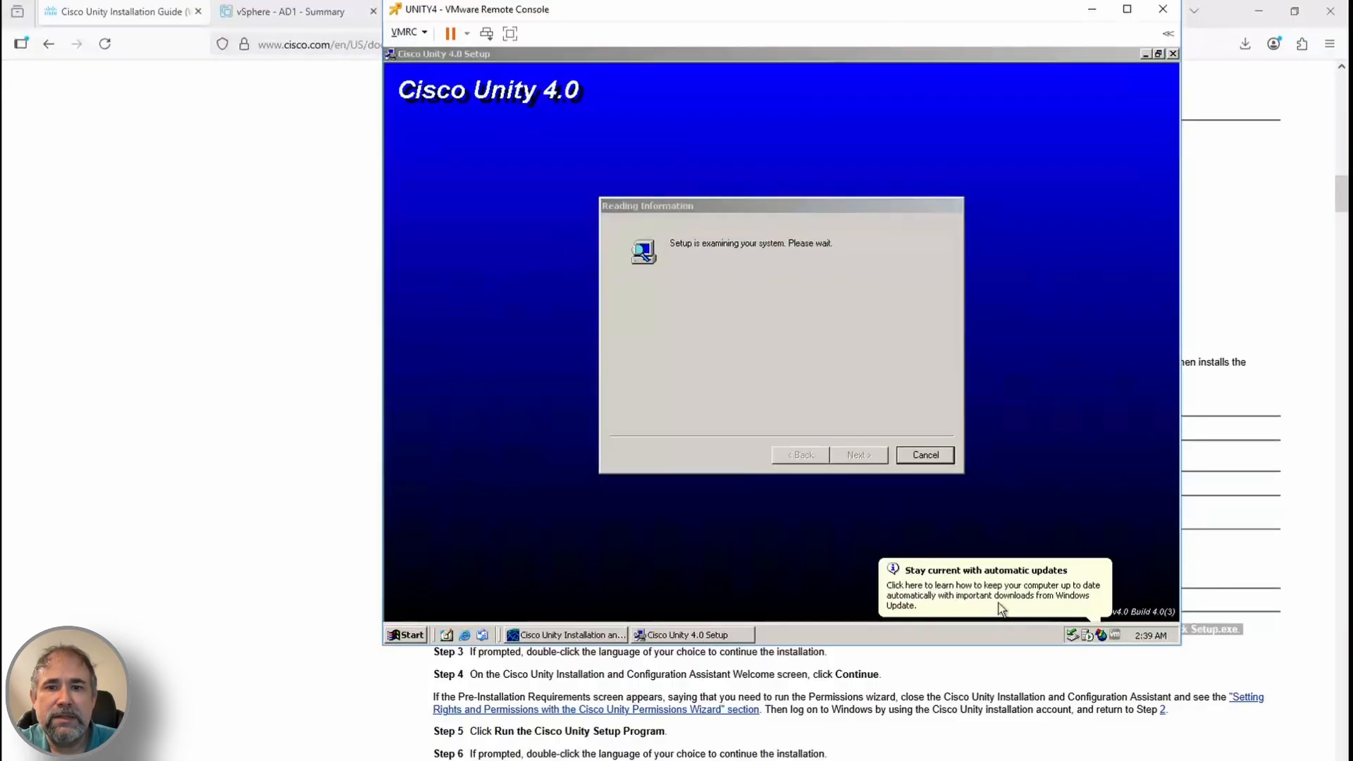
left_click(1103, 635)
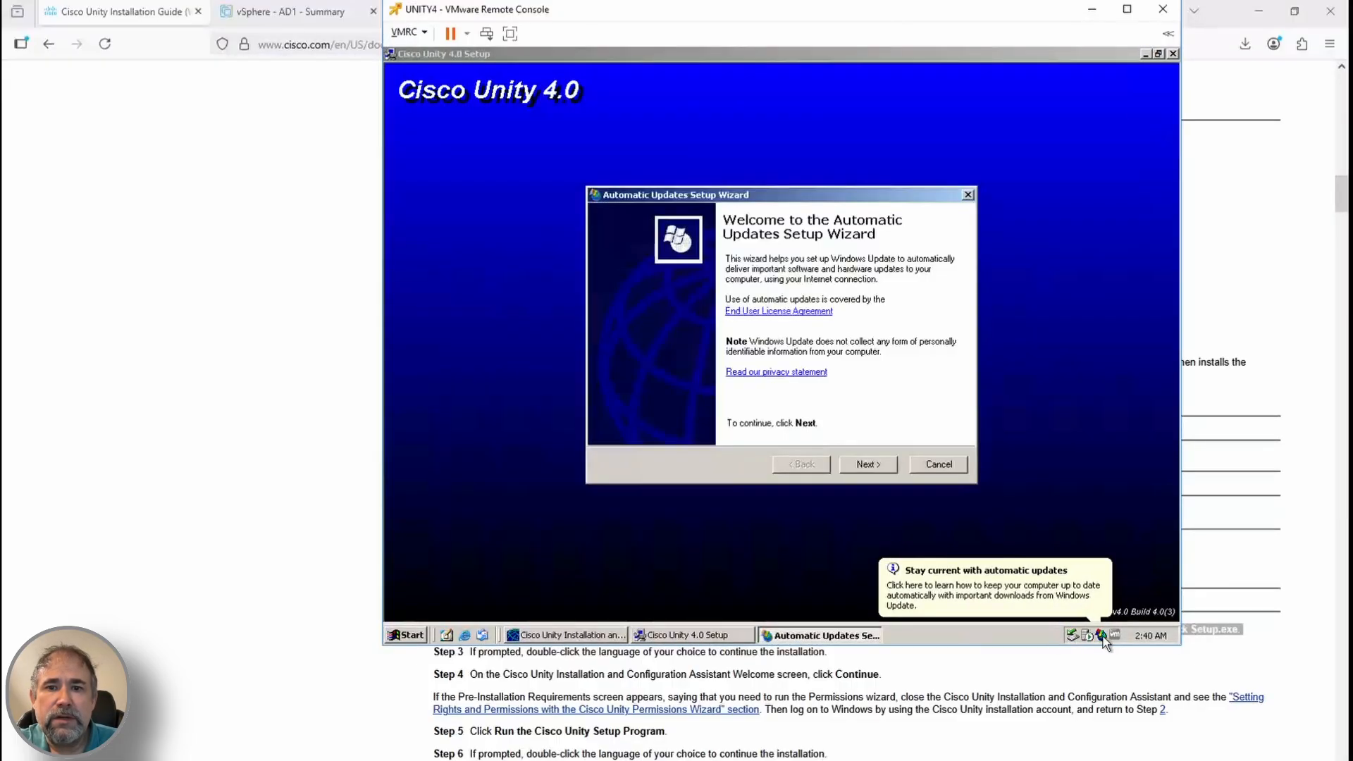
left_click(868, 463)
left_click(929, 465)
left_click(755, 381)
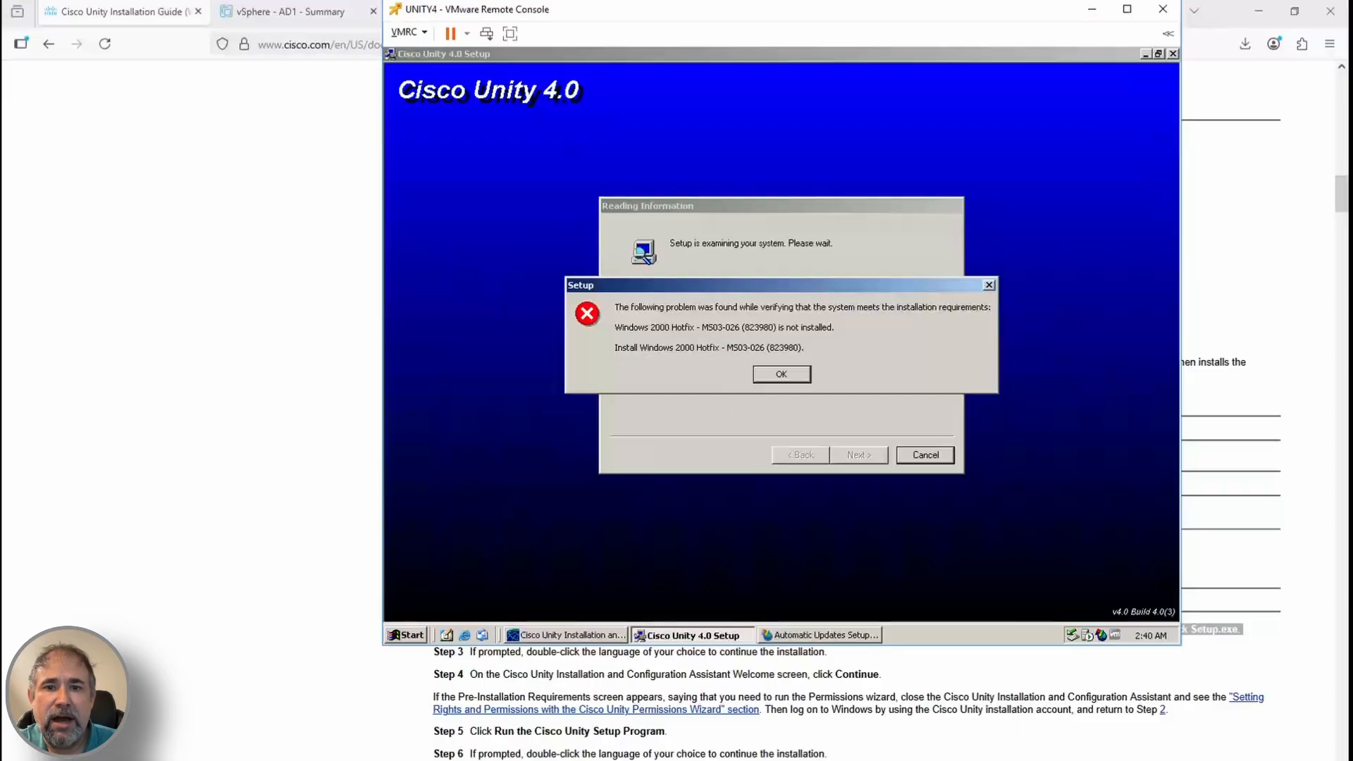
mouse_move(290, 760)
left_click(345, 736)
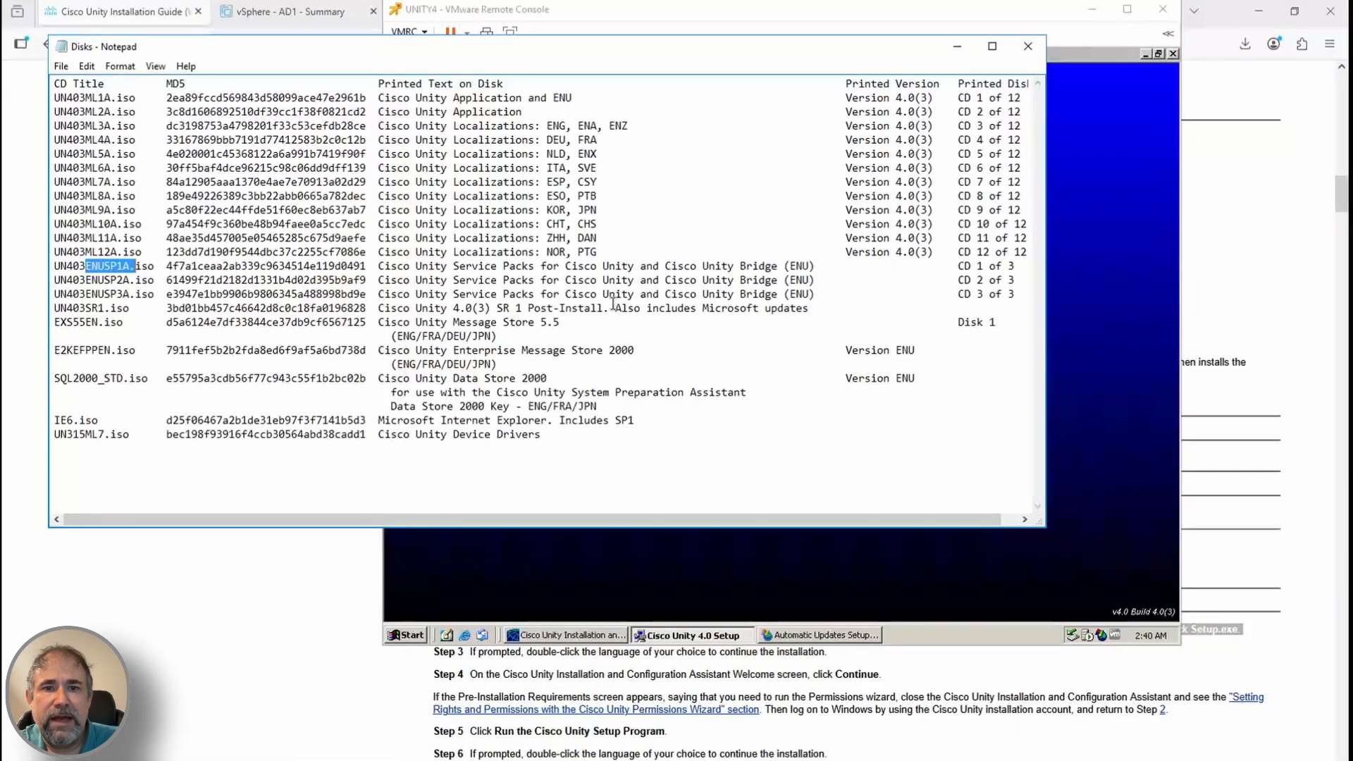
Dismiss the missing hotfix error and install KB823980 from its mounted ISO image
left_click(957, 46)
left_click(781, 373)
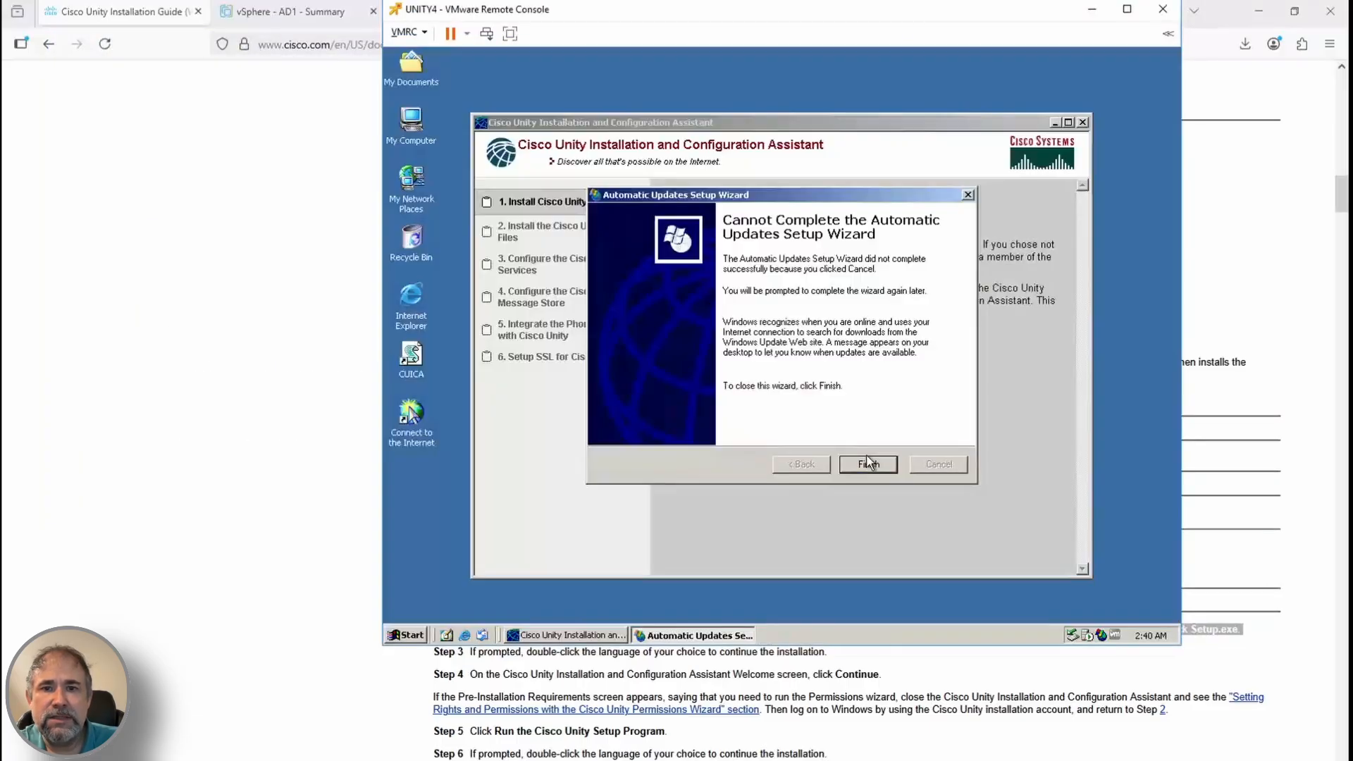
left_click(868, 463)
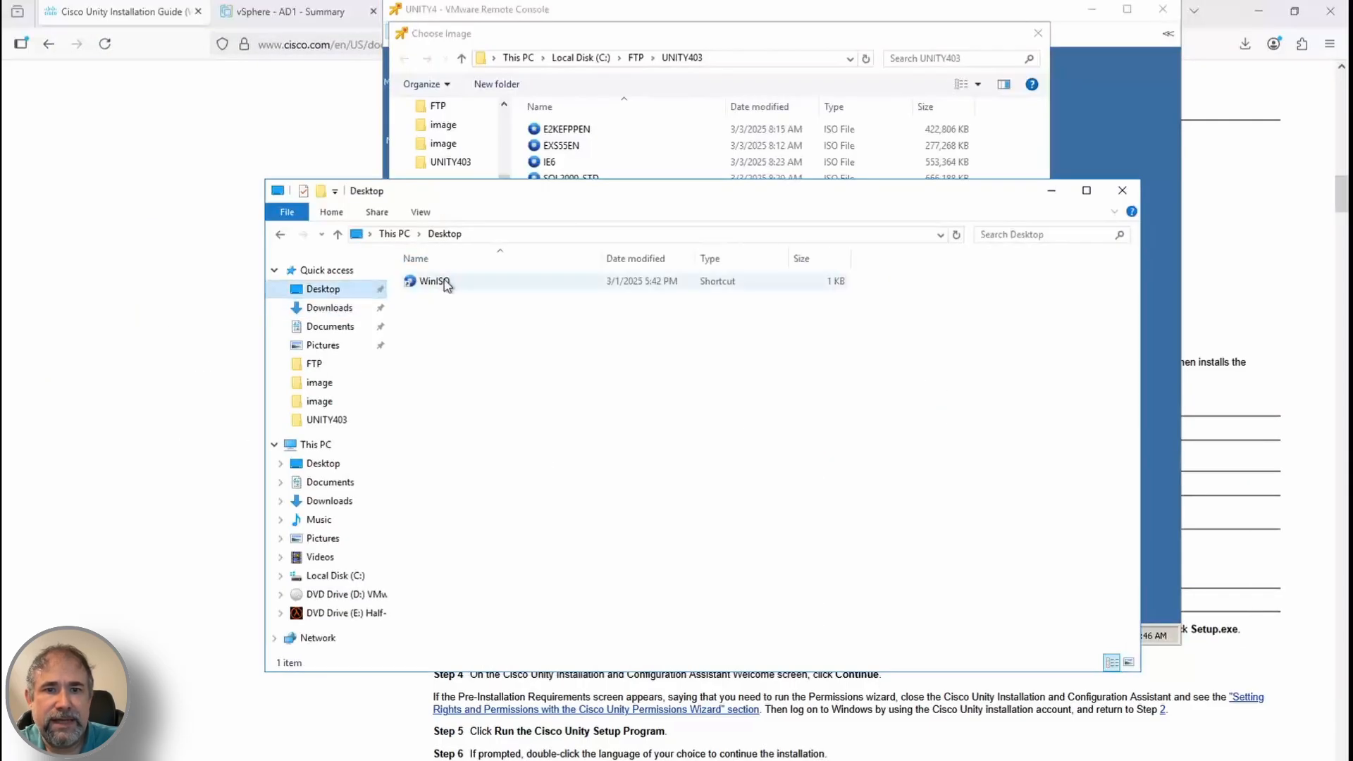
double_click(446, 284)
left_click(576, 156)
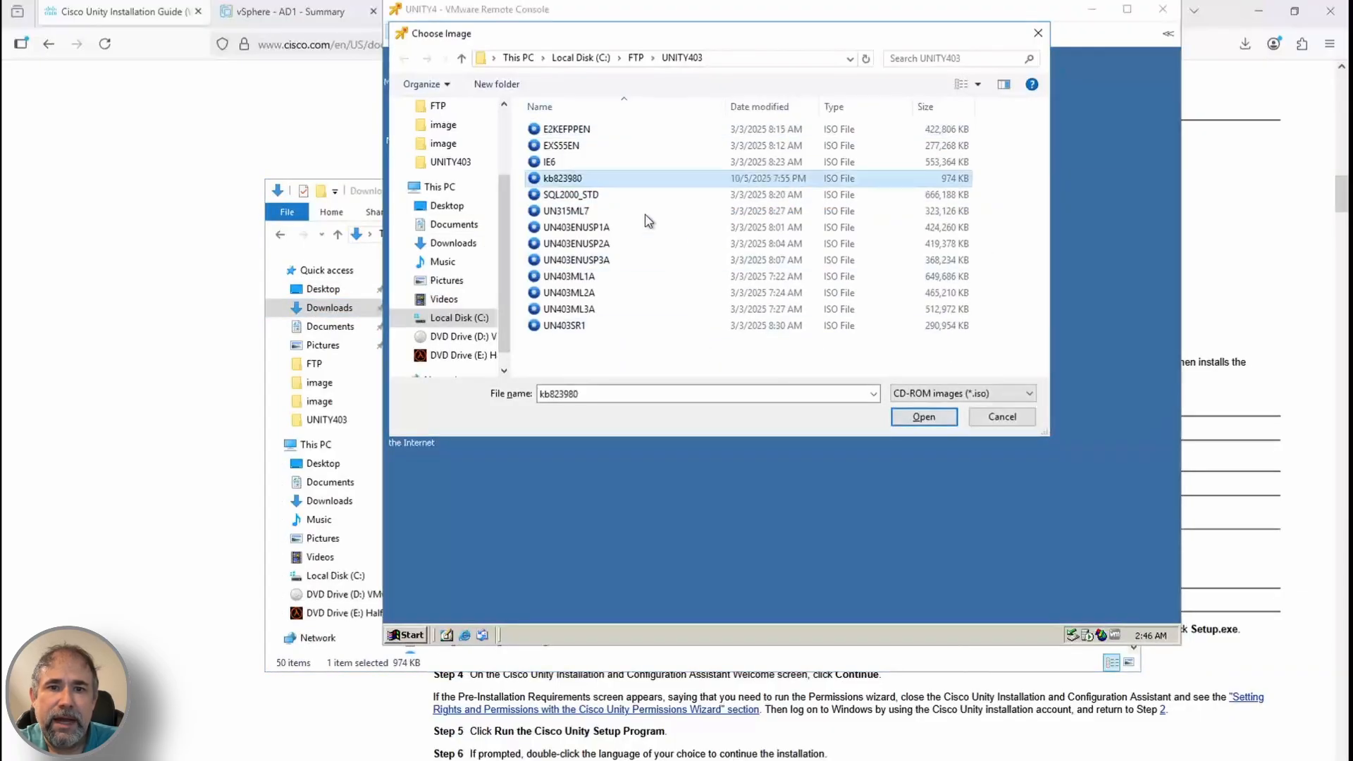
double_click(582, 178)
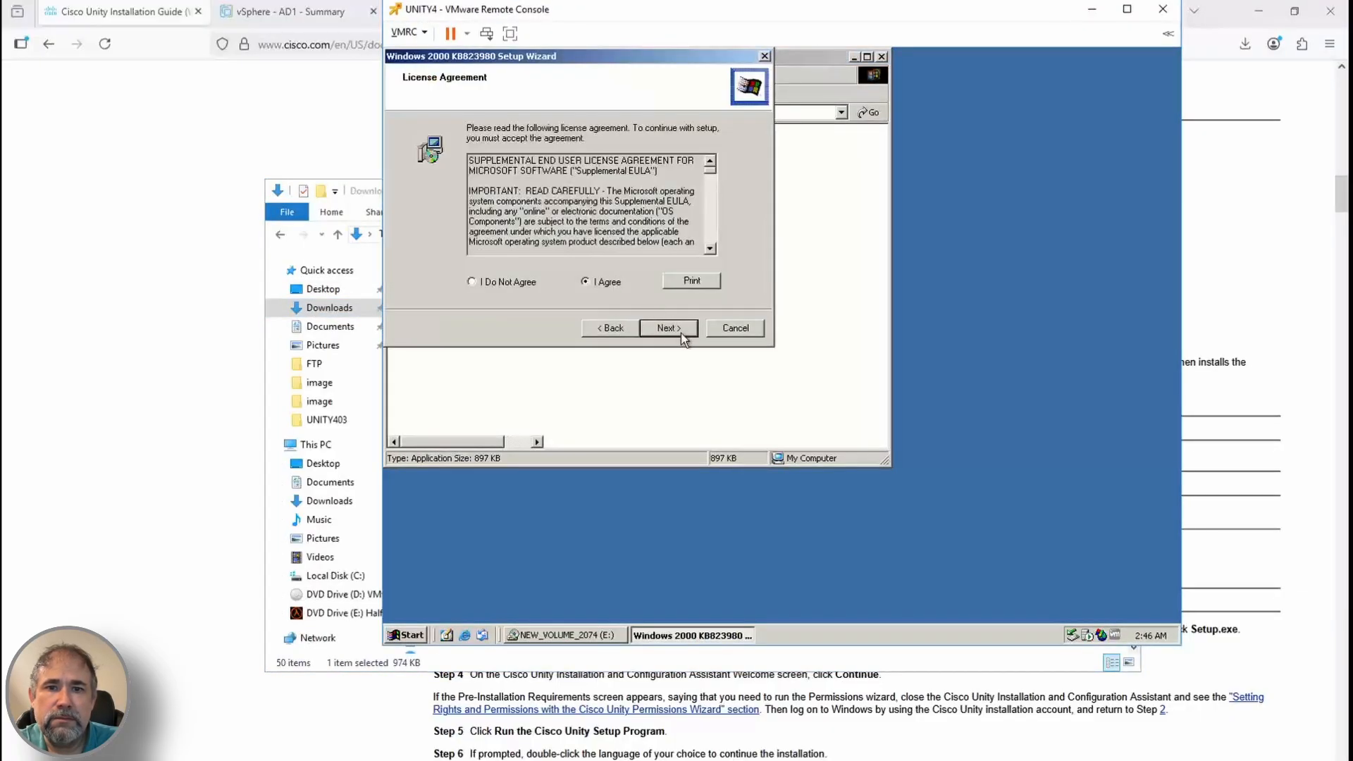
left_click(667, 328)
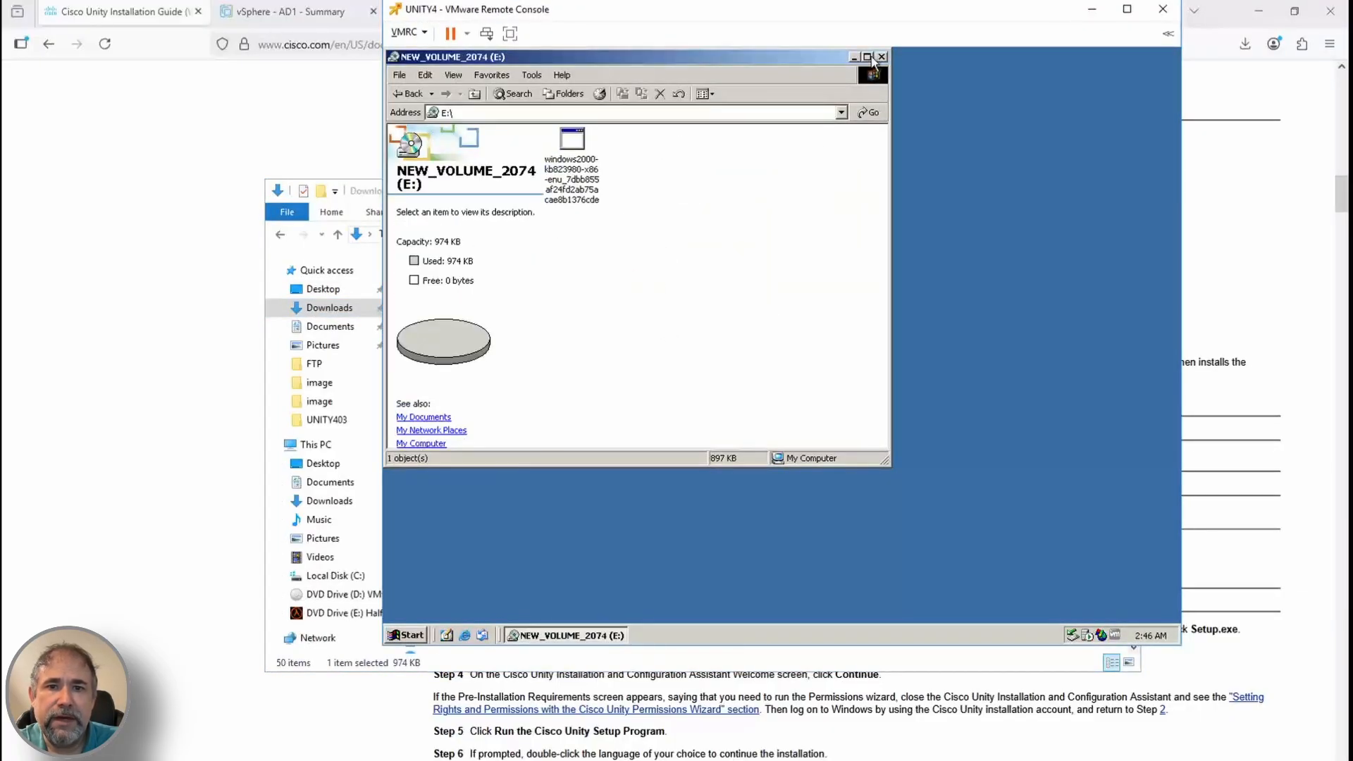
key("BackSpace")
Restart the VM and disconnect the kb823980 image from the virtual CD/DVD drive
right_click(687, 145)
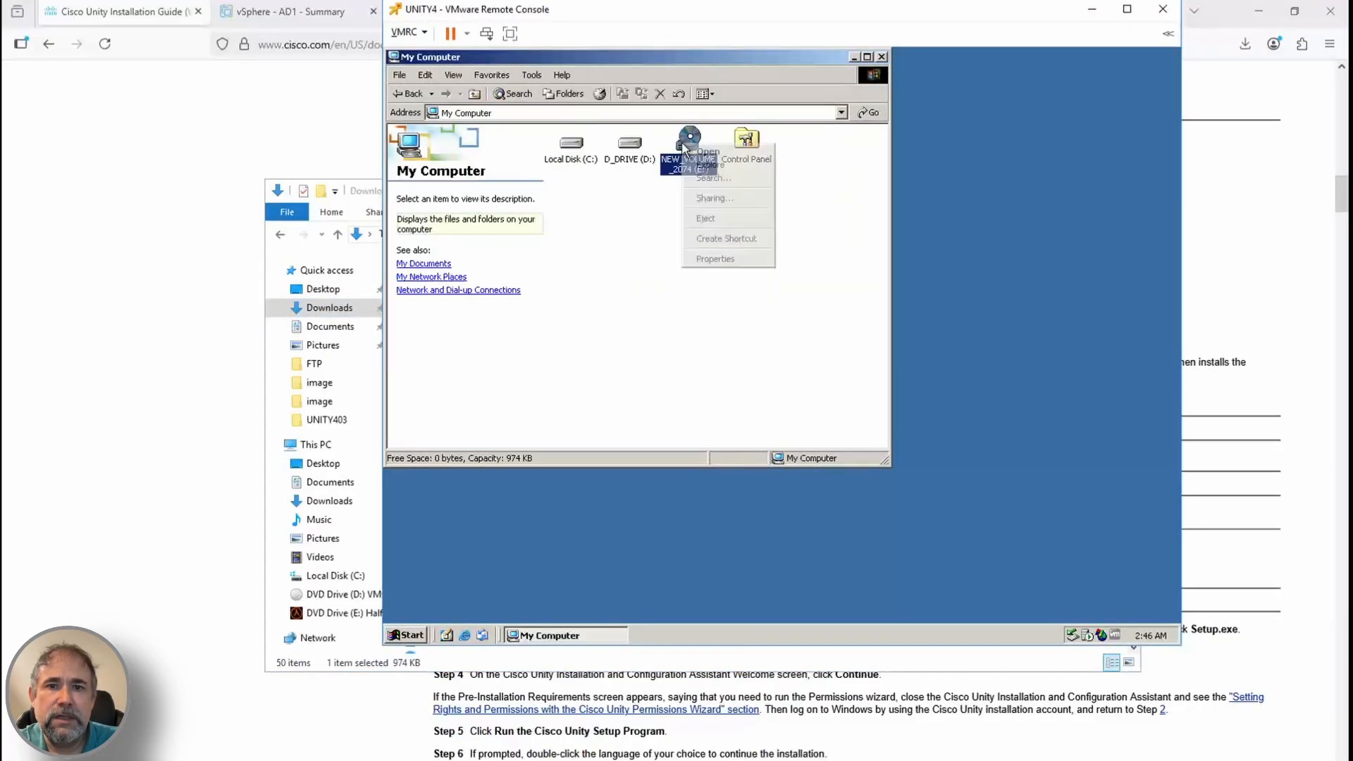
left_click(801, 224)
double_click(393, 58)
left_click(408, 32)
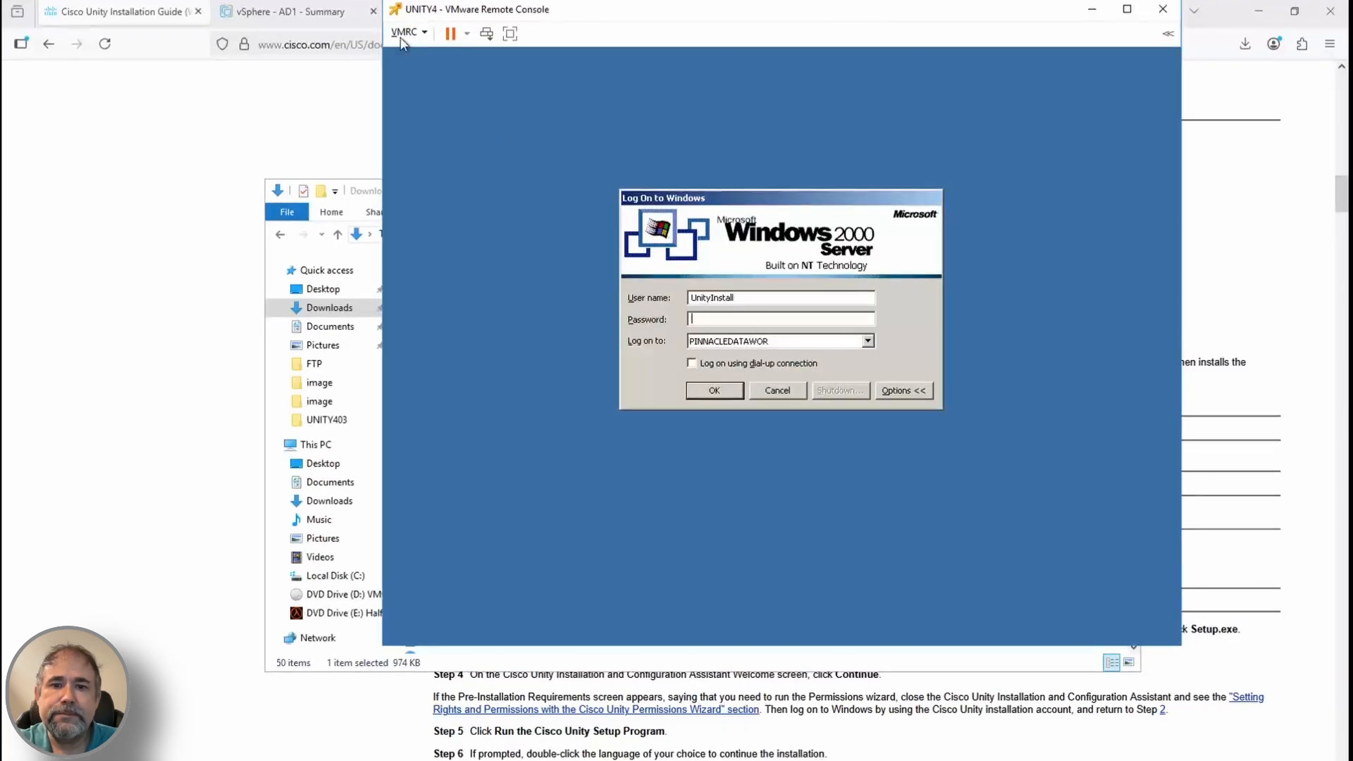
left_click(407, 32)
mouse_move(667, 70)
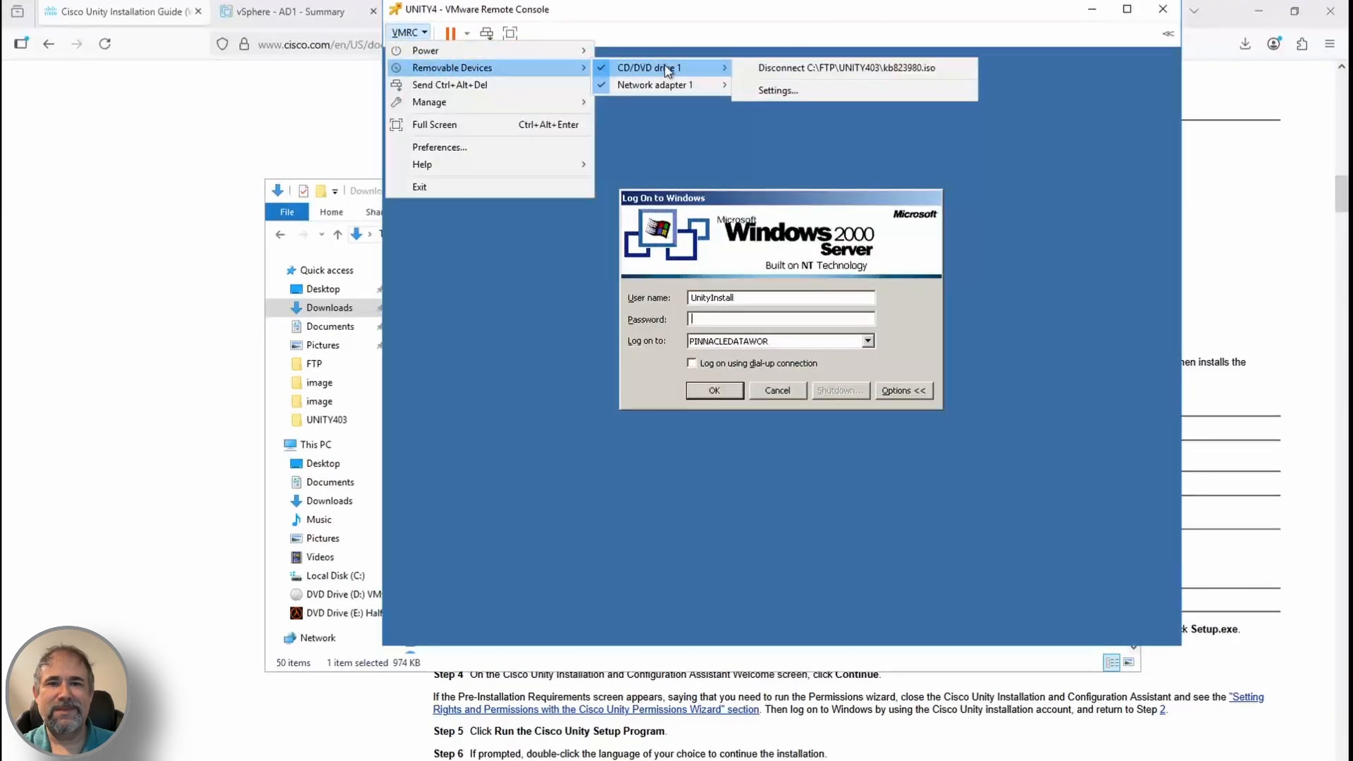
left_click(811, 68)
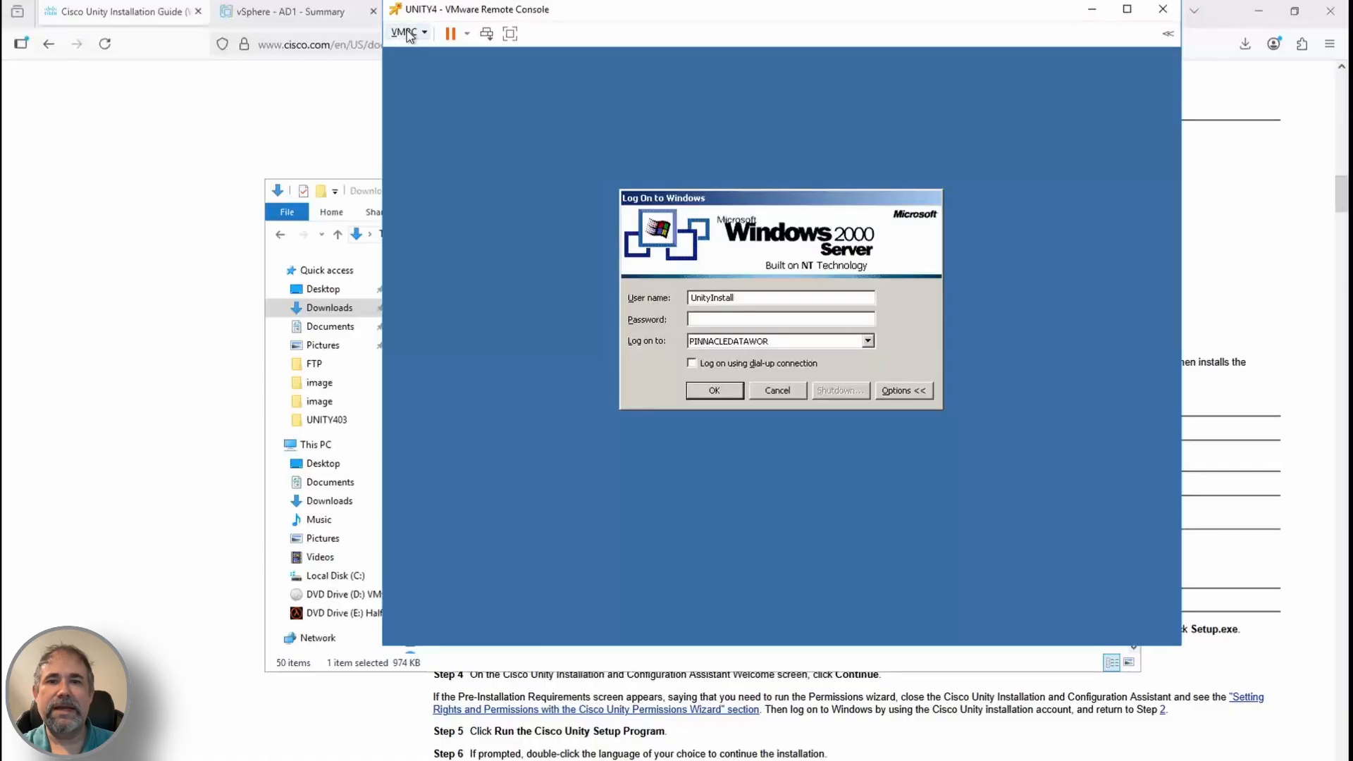
left_click(409, 33)
Mount the Cisco Unity installation disc image and rerun Setup in English
mouse_move(494, 68)
mouse_move(718, 68)
left_click(811, 84)
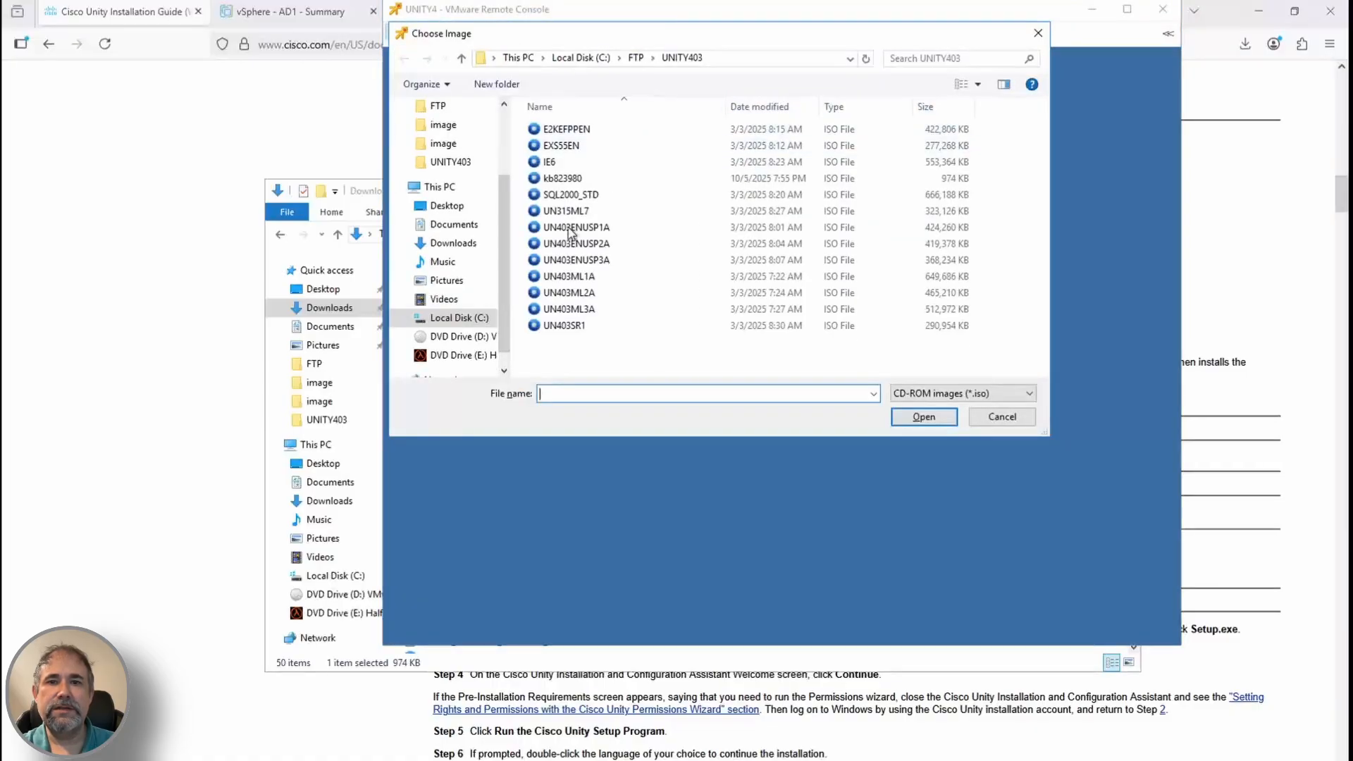
double_click(569, 228)
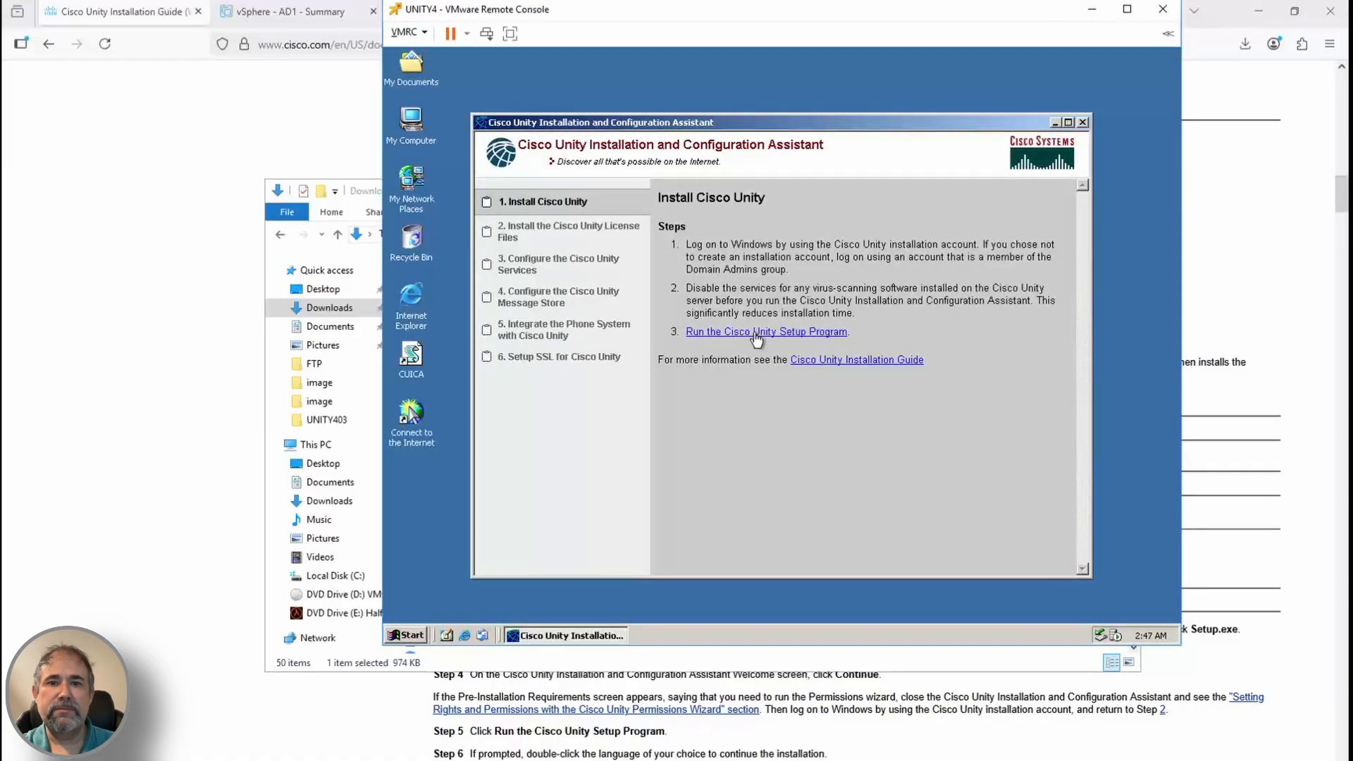
left_click(761, 331)
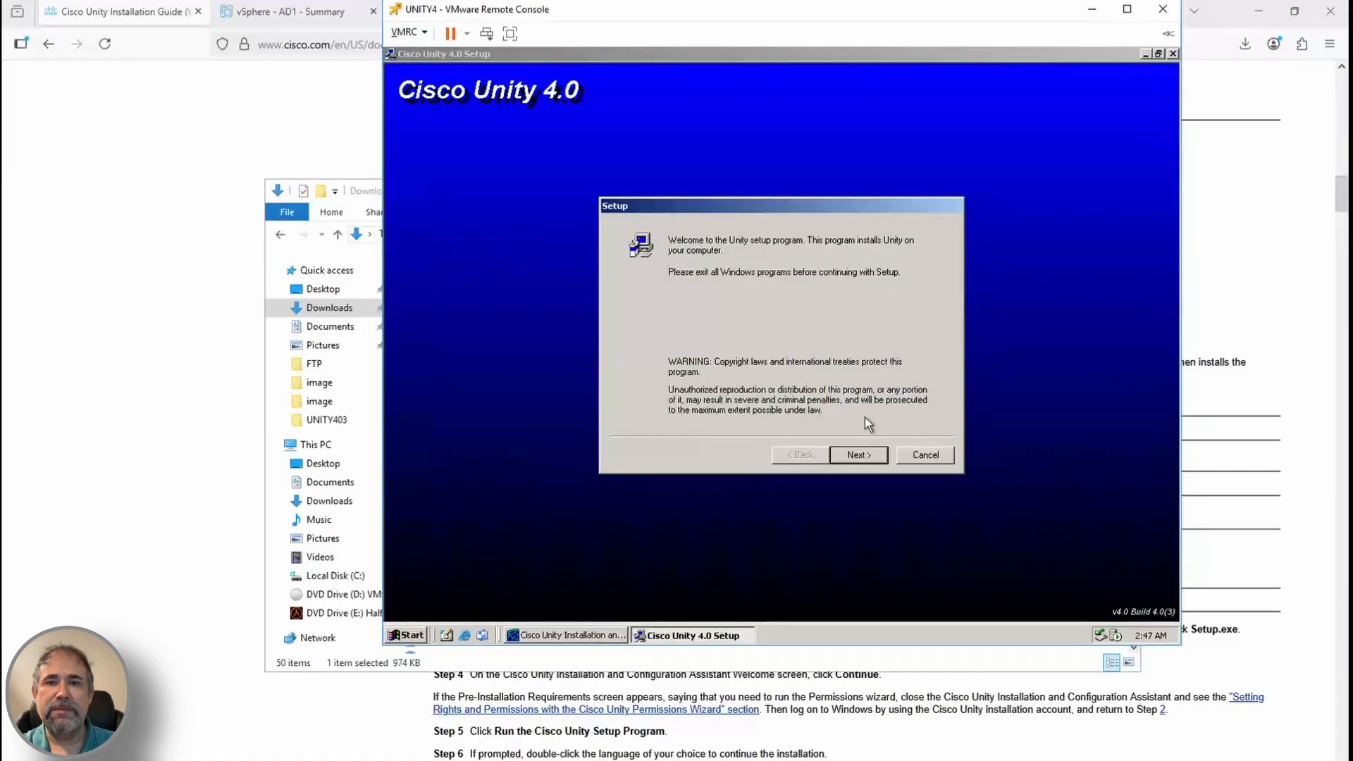
left_click(859, 454)
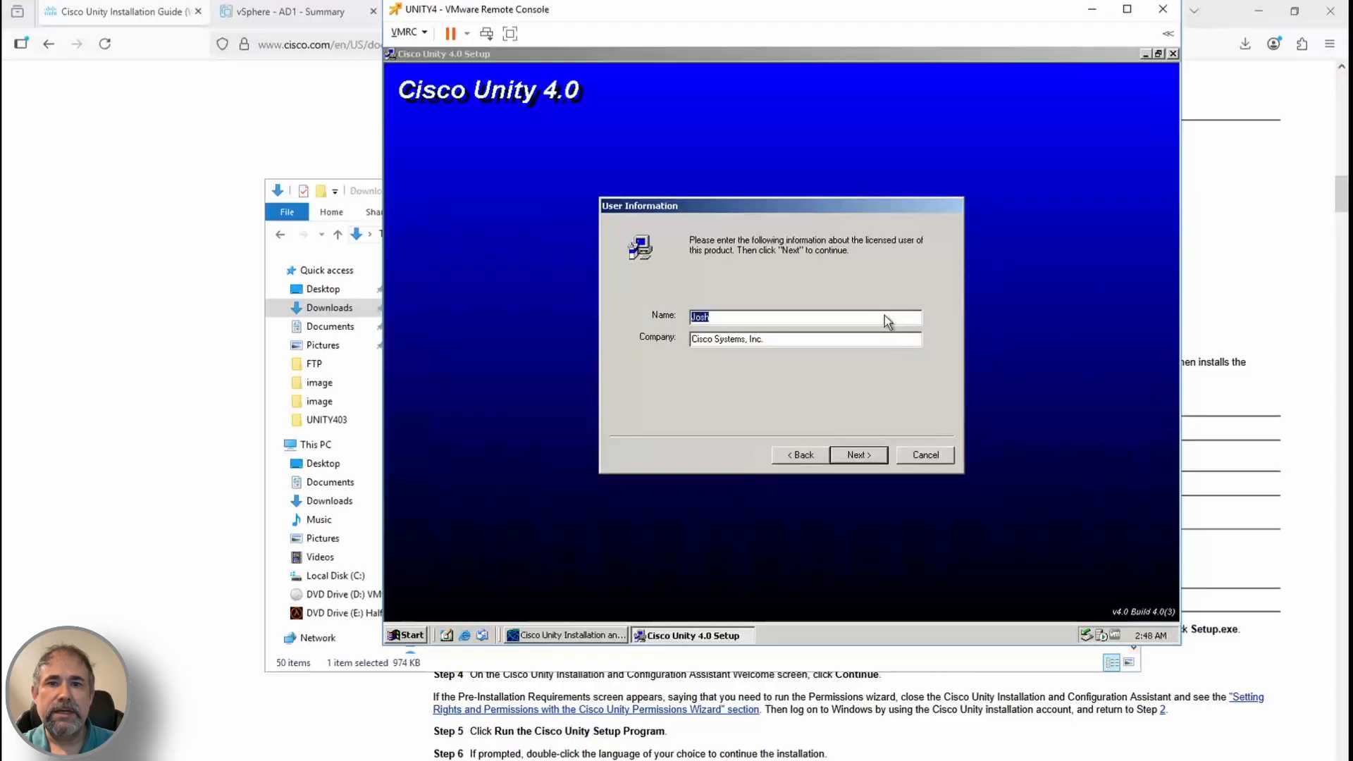
Set the company to 'Personal Lab' and accept default locations, features, prompts and Dialogic D/41E card
left_click(798, 339)
key("BackSpace")
key("BackSpace")
key("BackSpace")
key("BackSpace")
key("BackSpace")
key("BackSpace")
key("BackSpace")
key("BackSpace")
key("BackSpace")
key("BackSpace")
key("BackSpace")
key("BackSpace")
key("BackSpace")
key("BackSpace")
key("BackSpace")
key("BackSpace")
key("BackSpace")
key("BackSpace")
key("BackSpace")
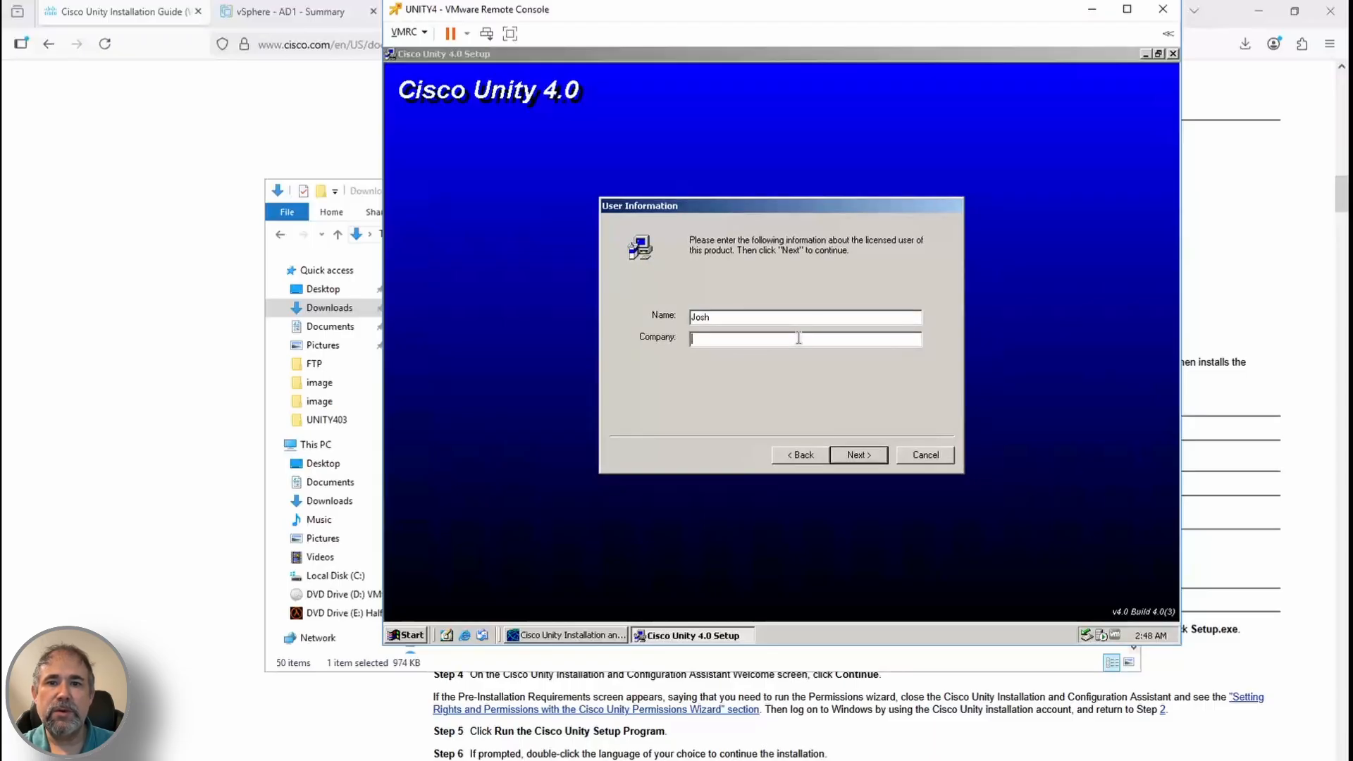
type("Personal Lab")
key("Return")
left_click(852, 456)
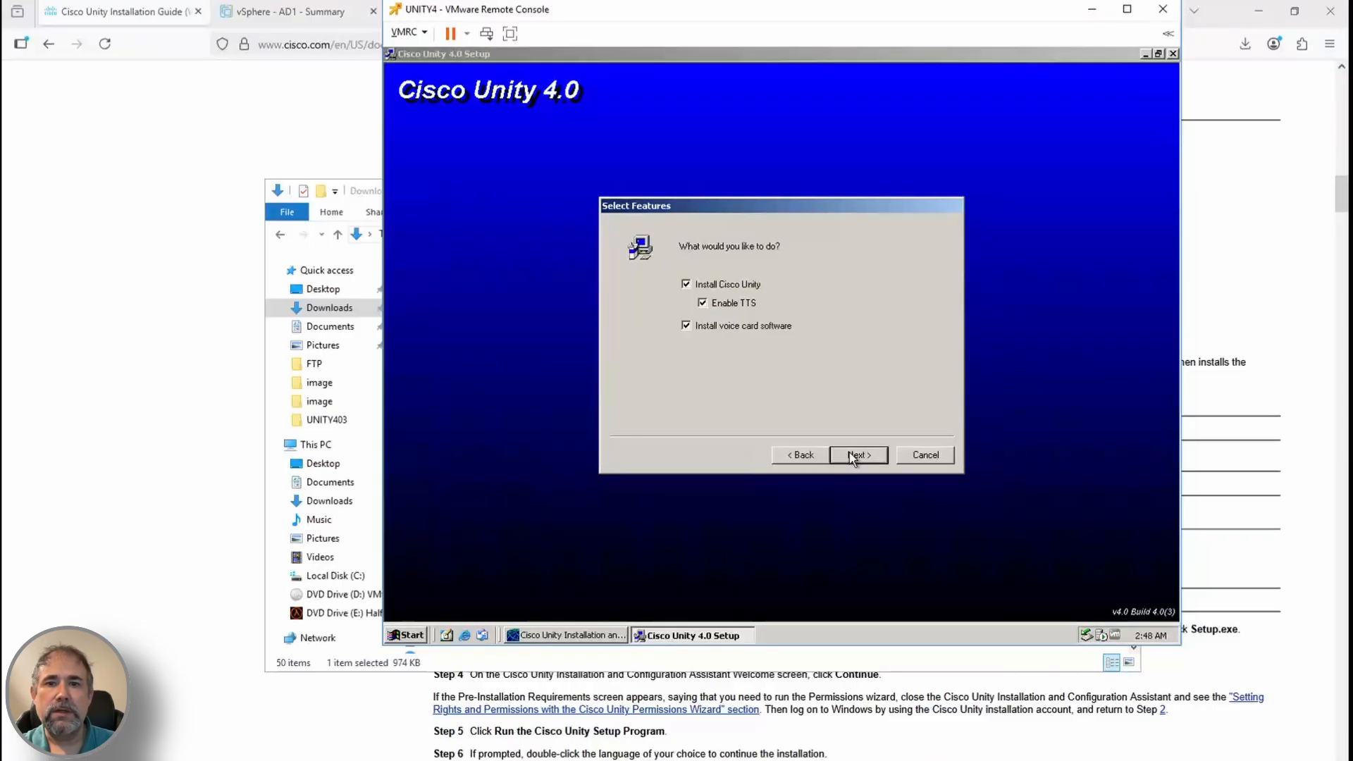
left_click(854, 455)
left_click(854, 455)
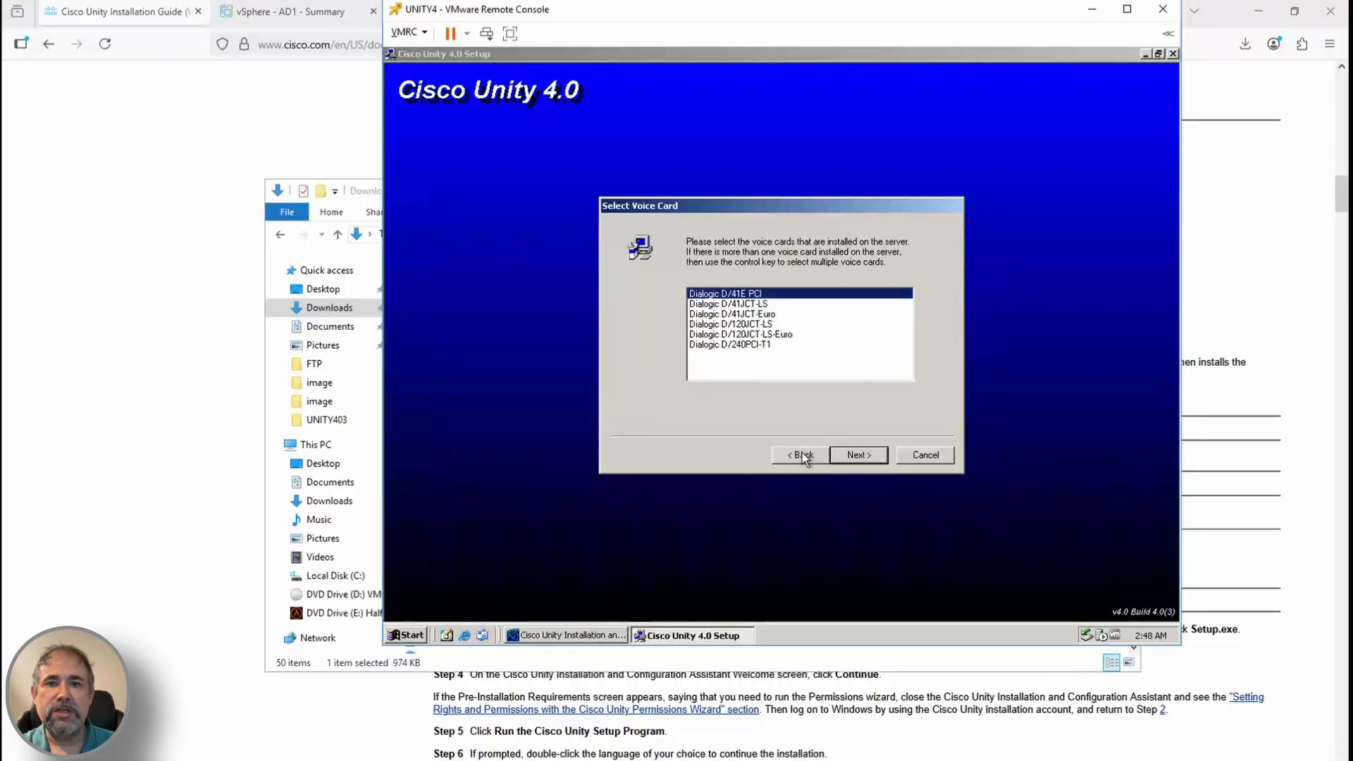
left_click(857, 455)
left_click(864, 454)
Tick English (United States), keep the Q-to-7, Z-to-9 keypad map, and start installing
left_click_drag(896, 301, 897, 326)
left_click(693, 334)
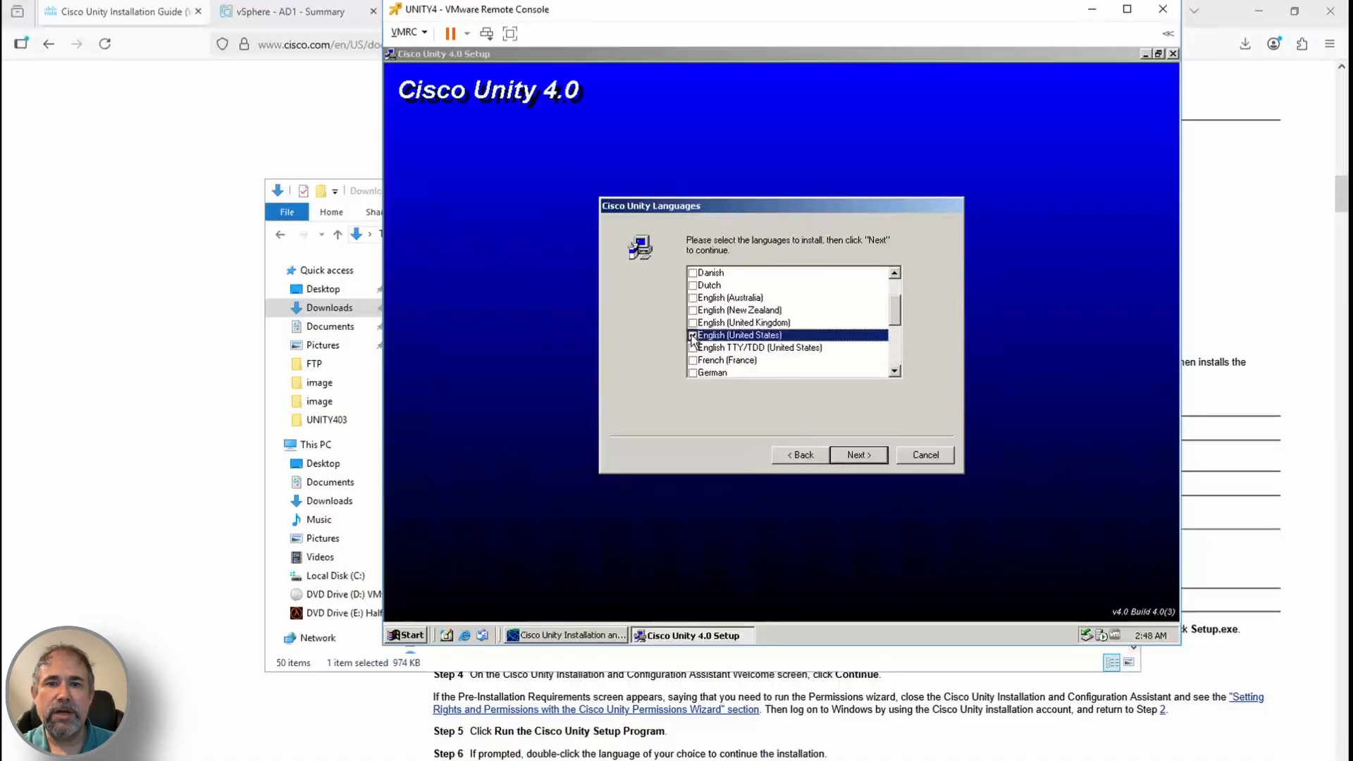
left_click(872, 457)
left_click(870, 458)
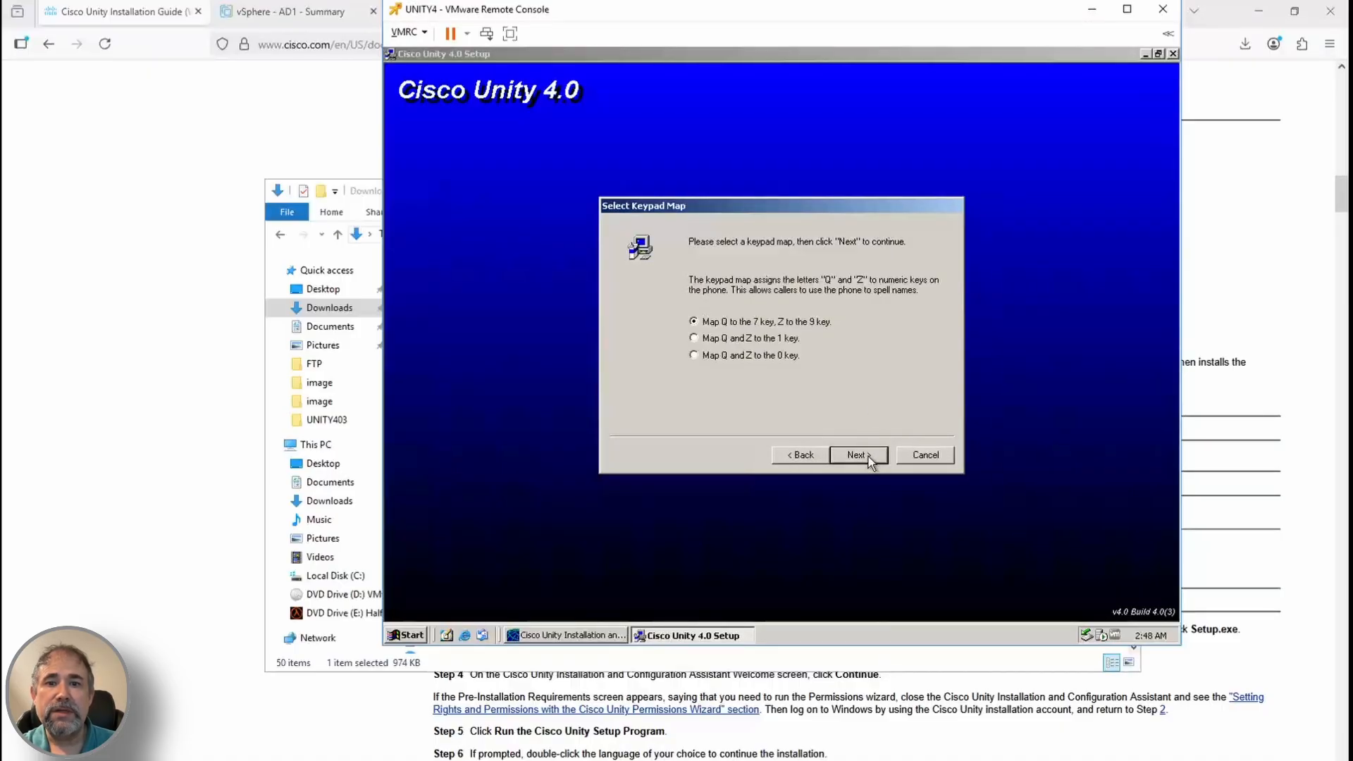
left_click(868, 456)
left_click(860, 454)
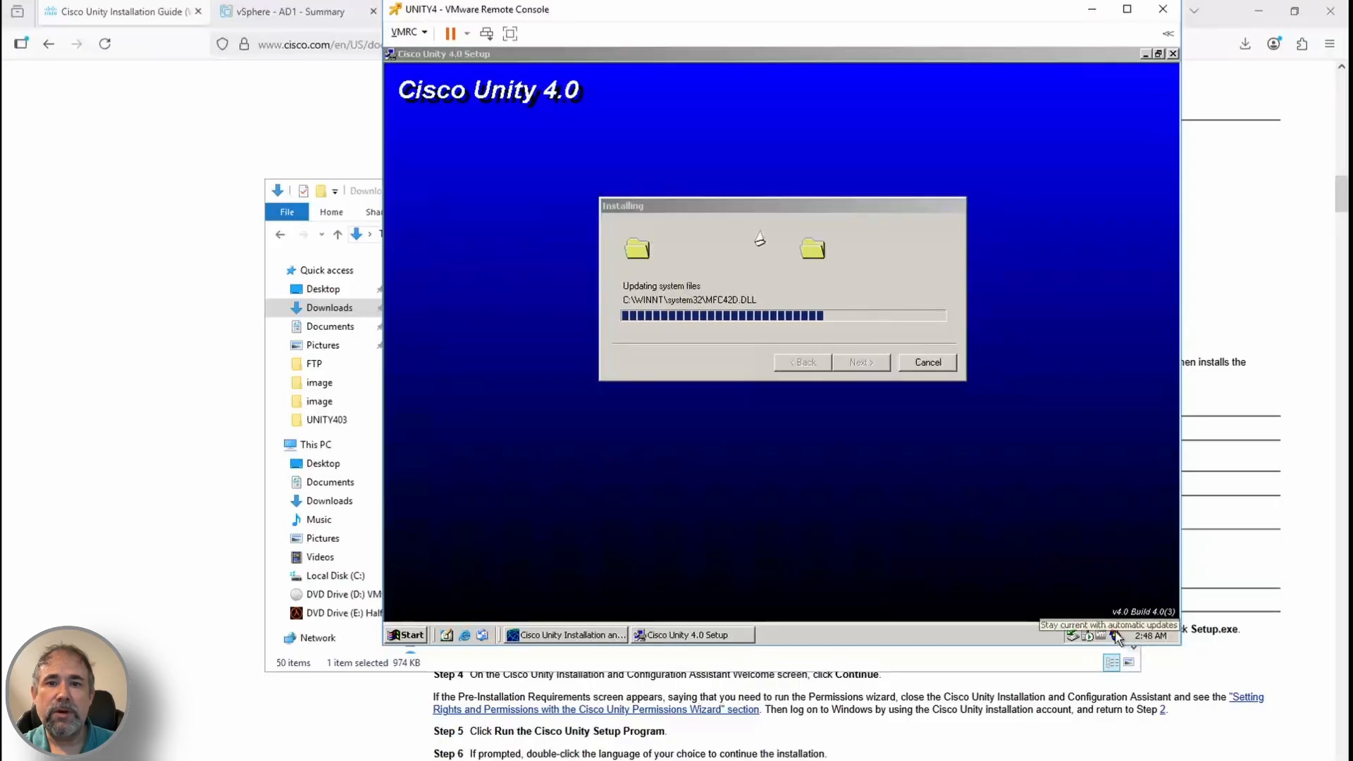
left_click(693, 638)
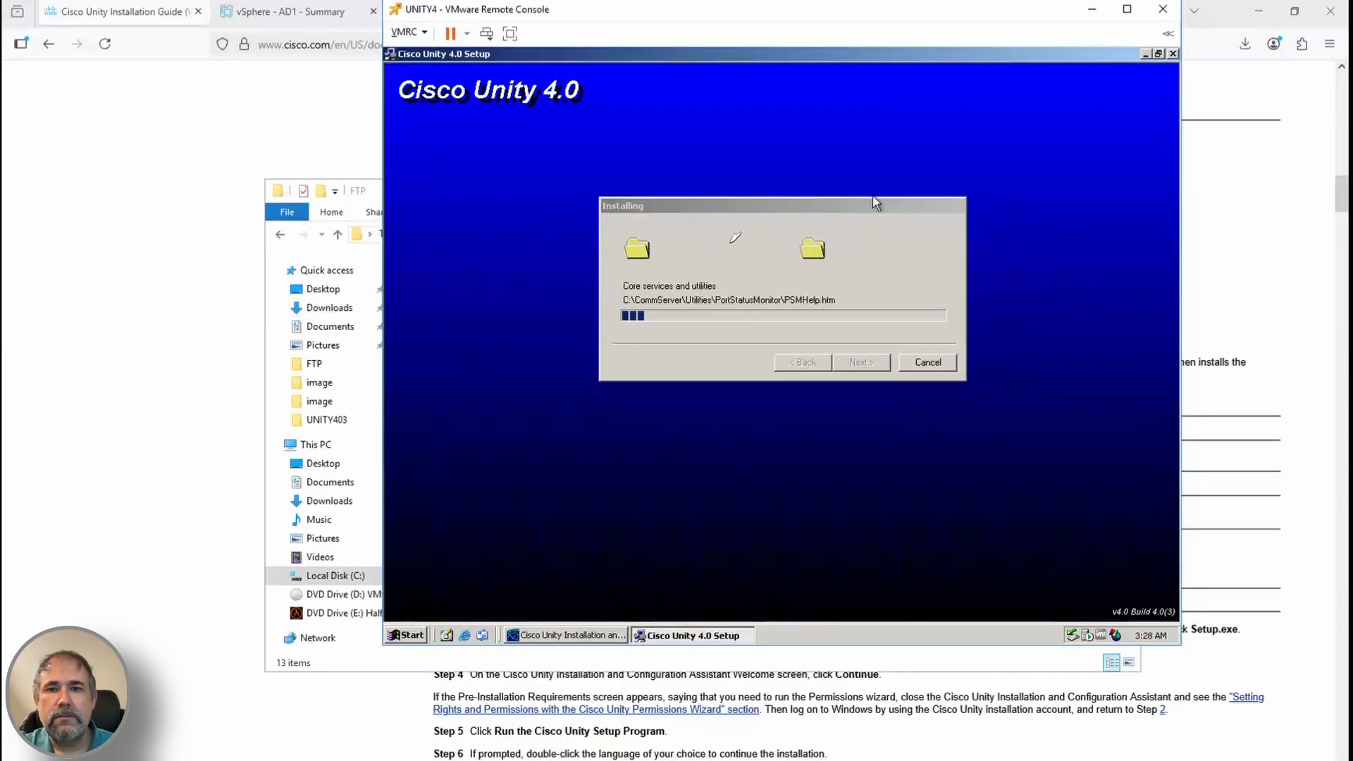
Skip each failed MediaMas language file (ESP, JPN, CSY, KOR, NOR, SVE, PTG, MediaMas.cab)
left_click(834, 400)
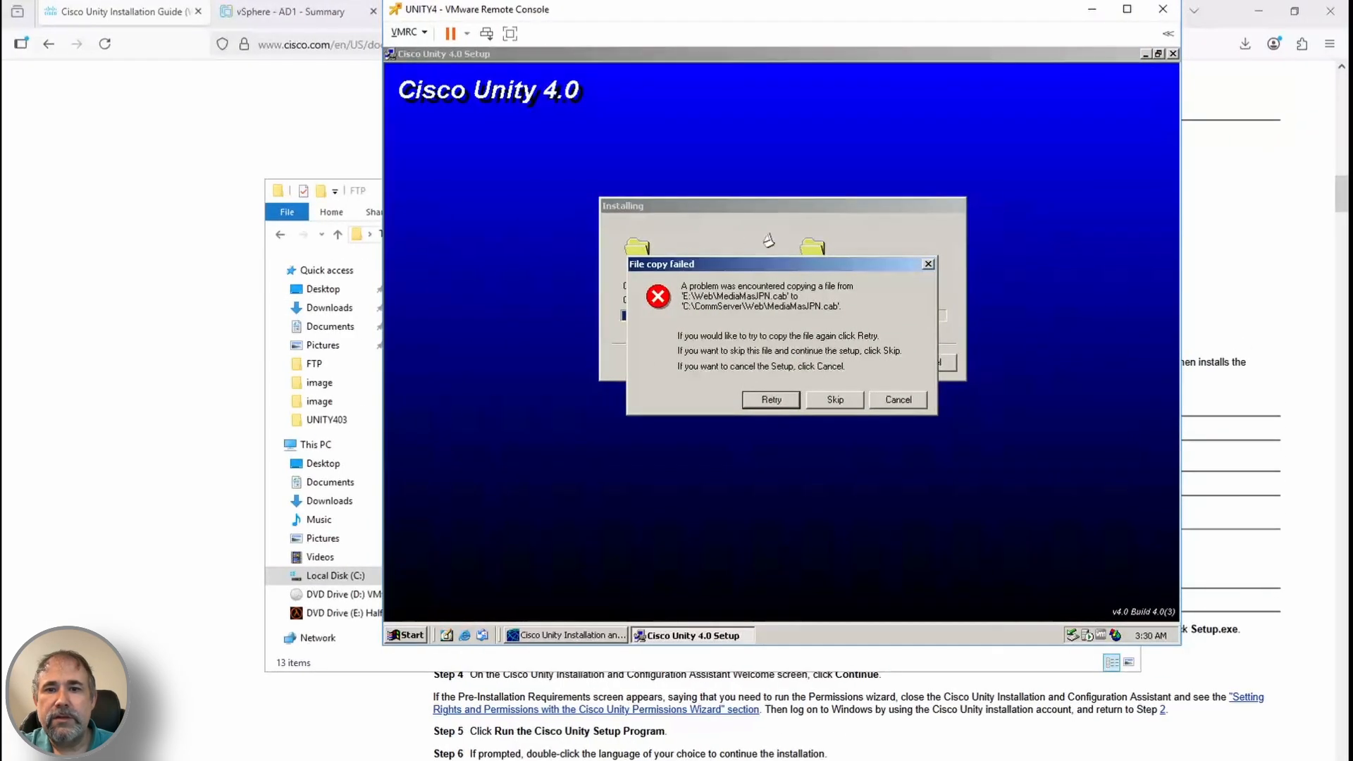
left_click(837, 399)
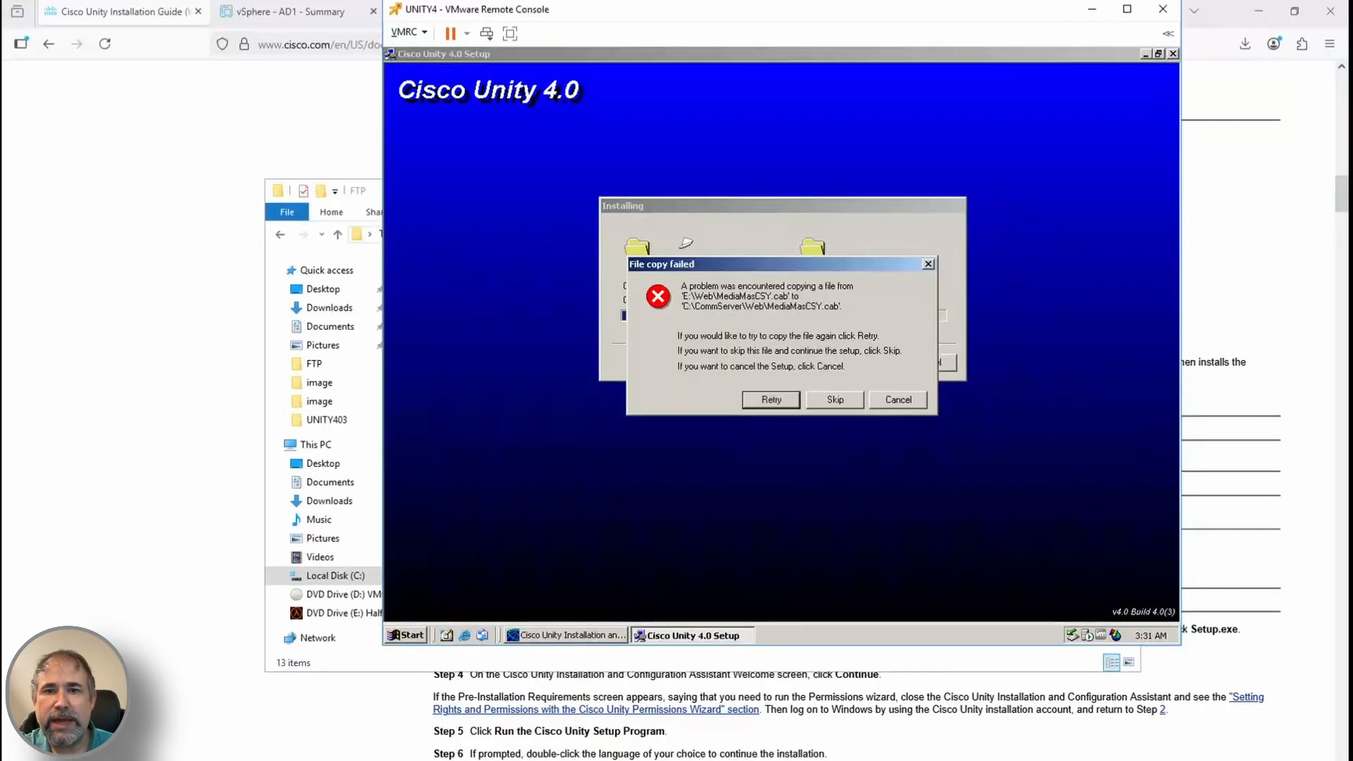
left_click(835, 400)
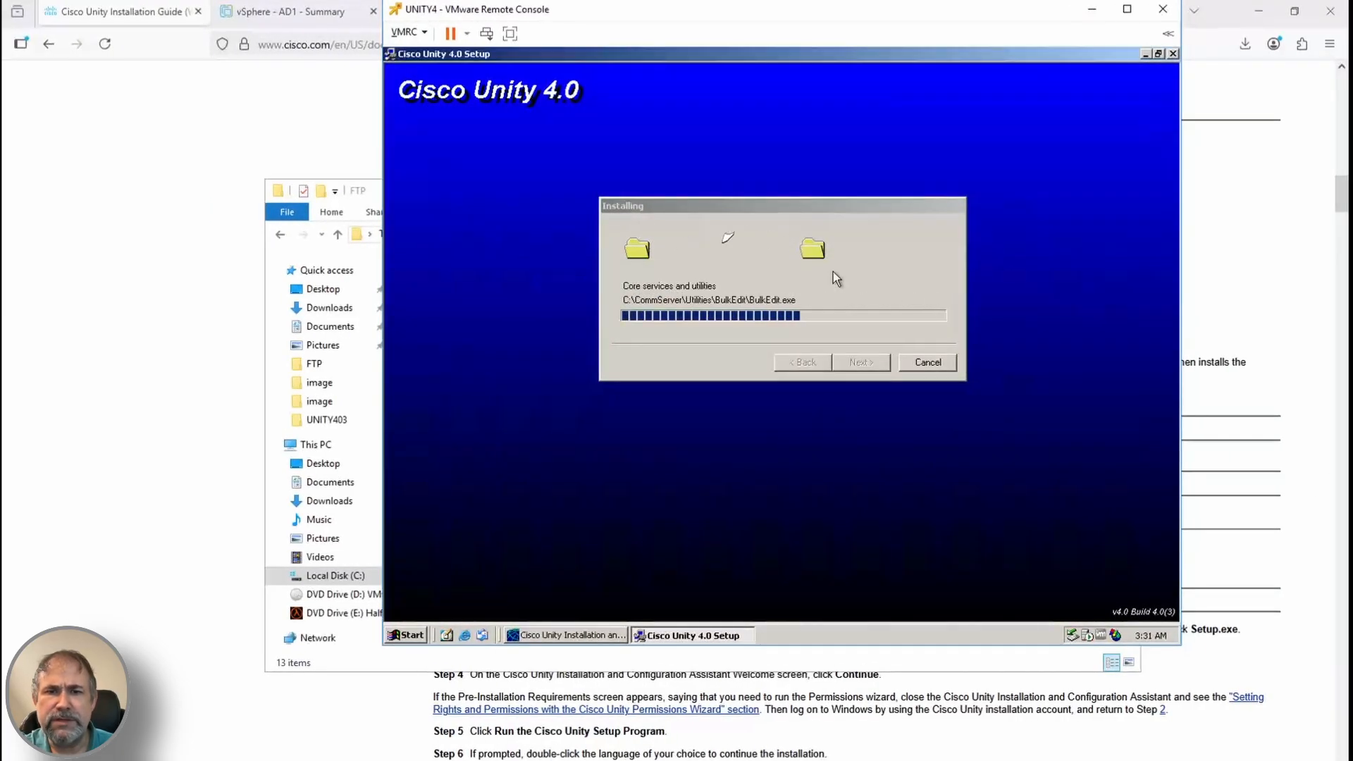
left_click(835, 399)
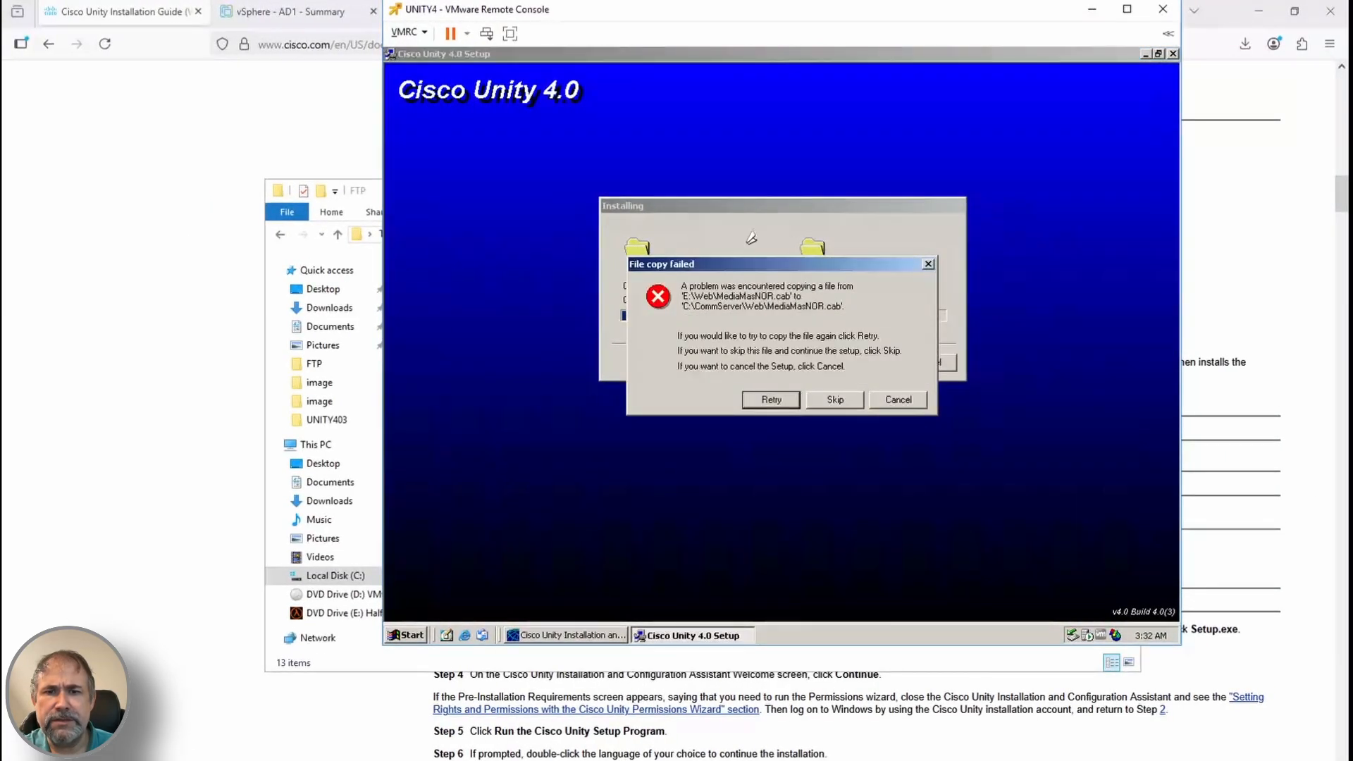
left_click(835, 399)
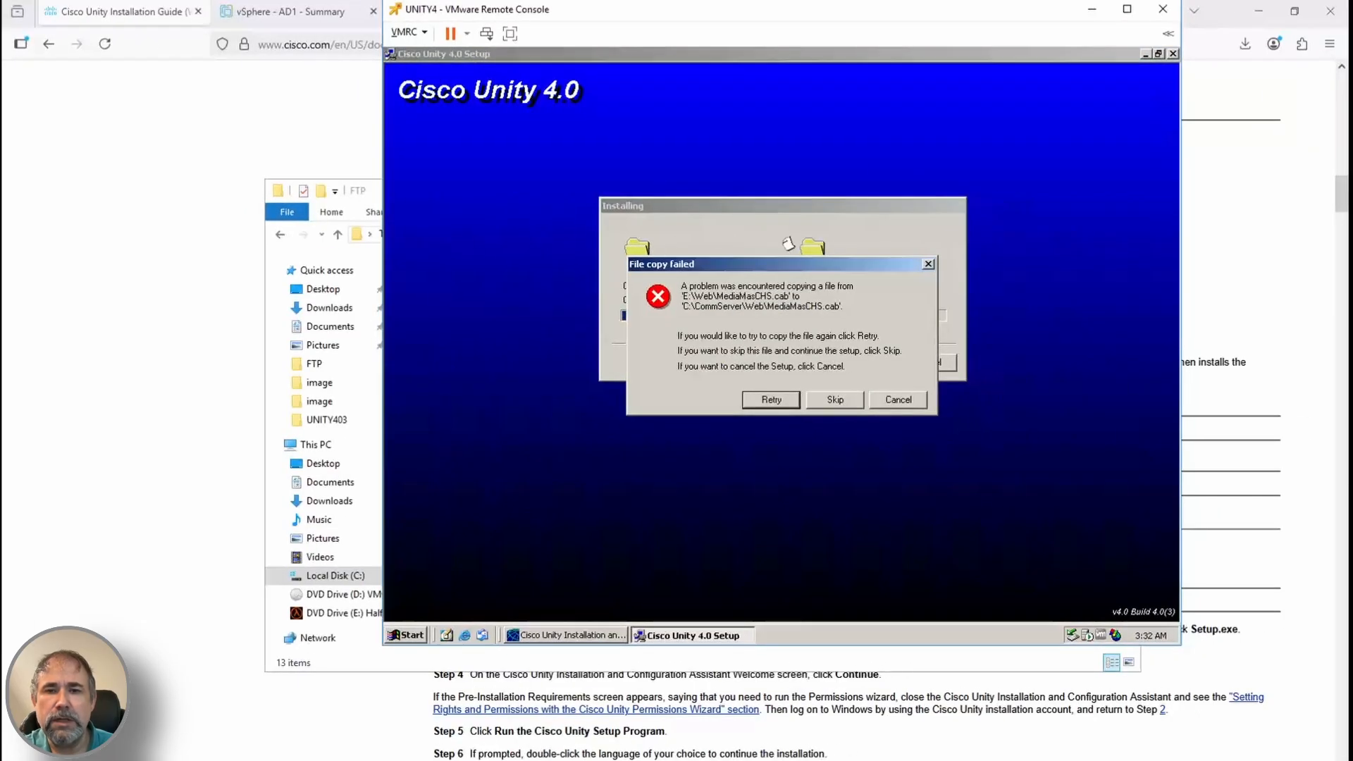
left_click(835, 400)
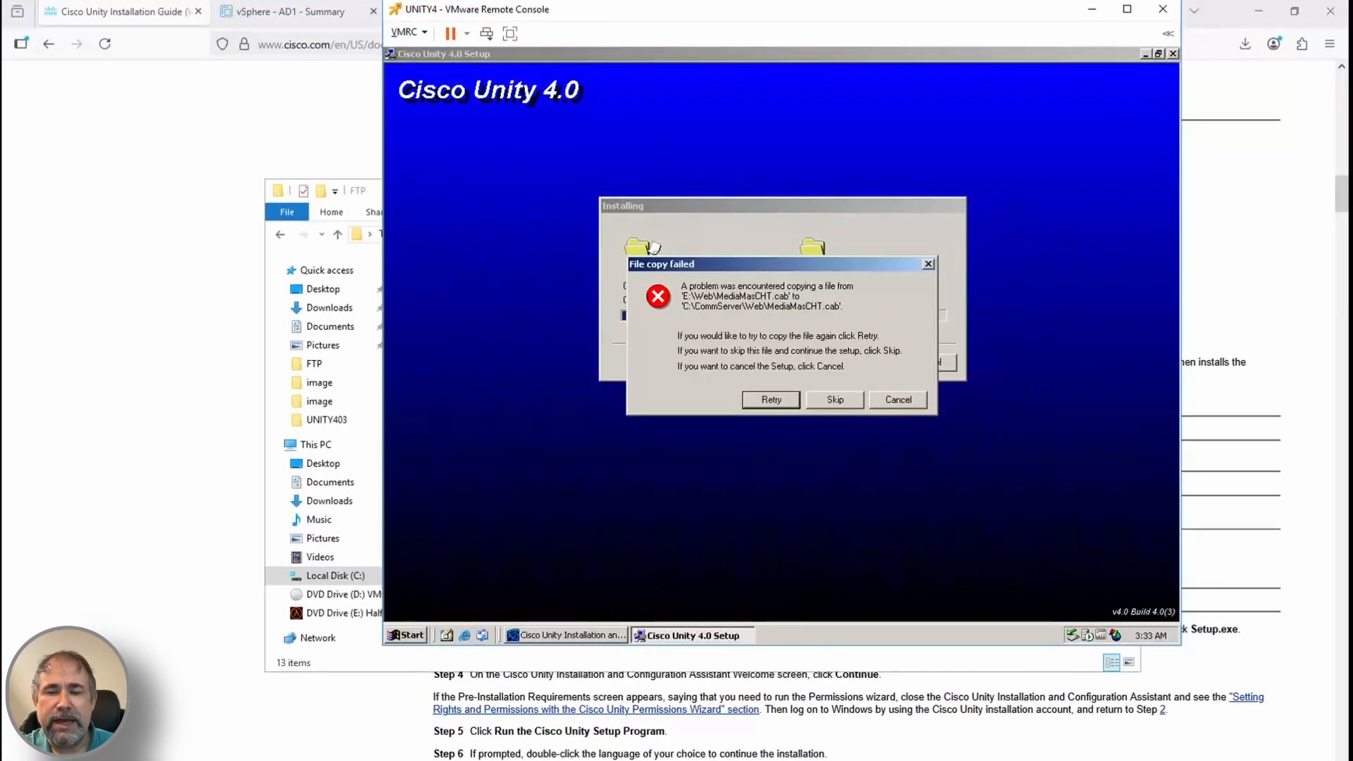
left_click(835, 399)
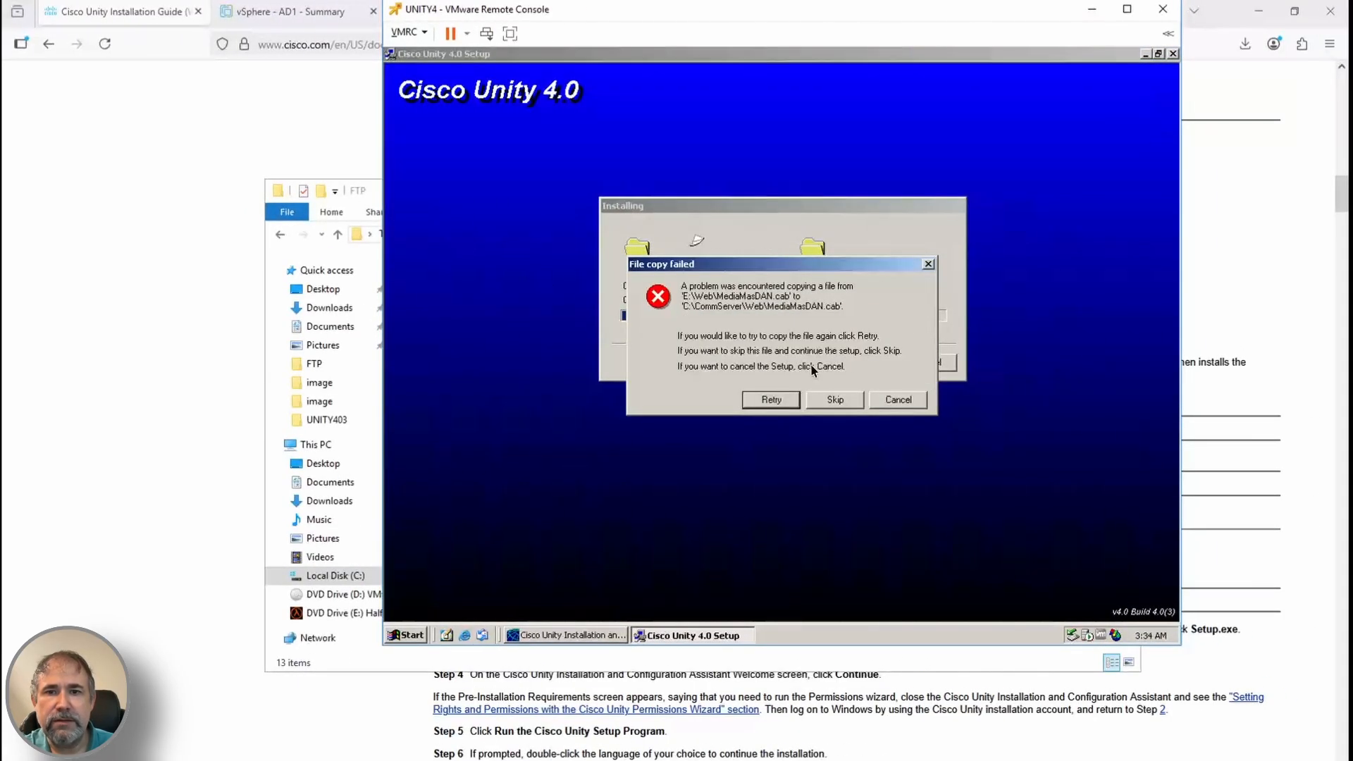
left_click(836, 400)
left_click(835, 400)
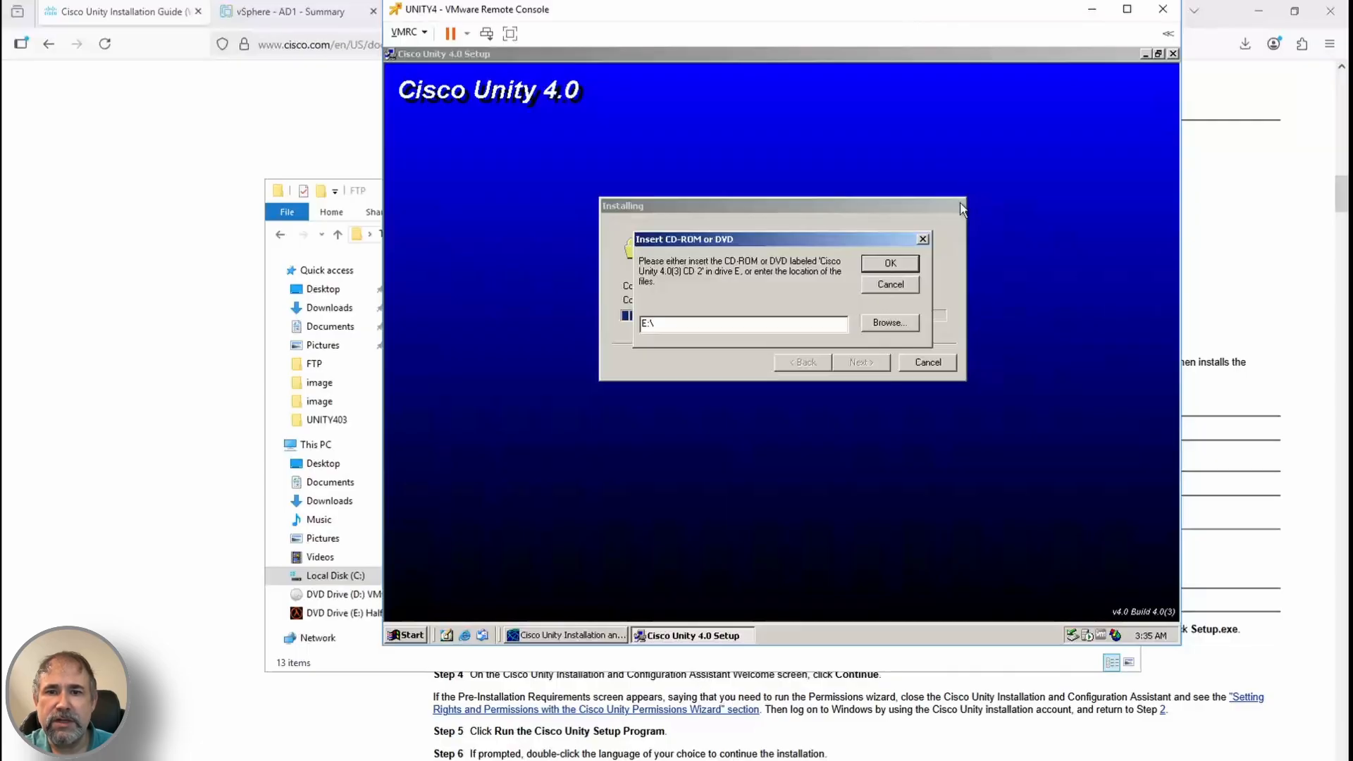
left_click(416, 32)
Mount the Cisco Unity CD 2 image in the virtual DVD drive
left_click(821, 74)
left_click(411, 32)
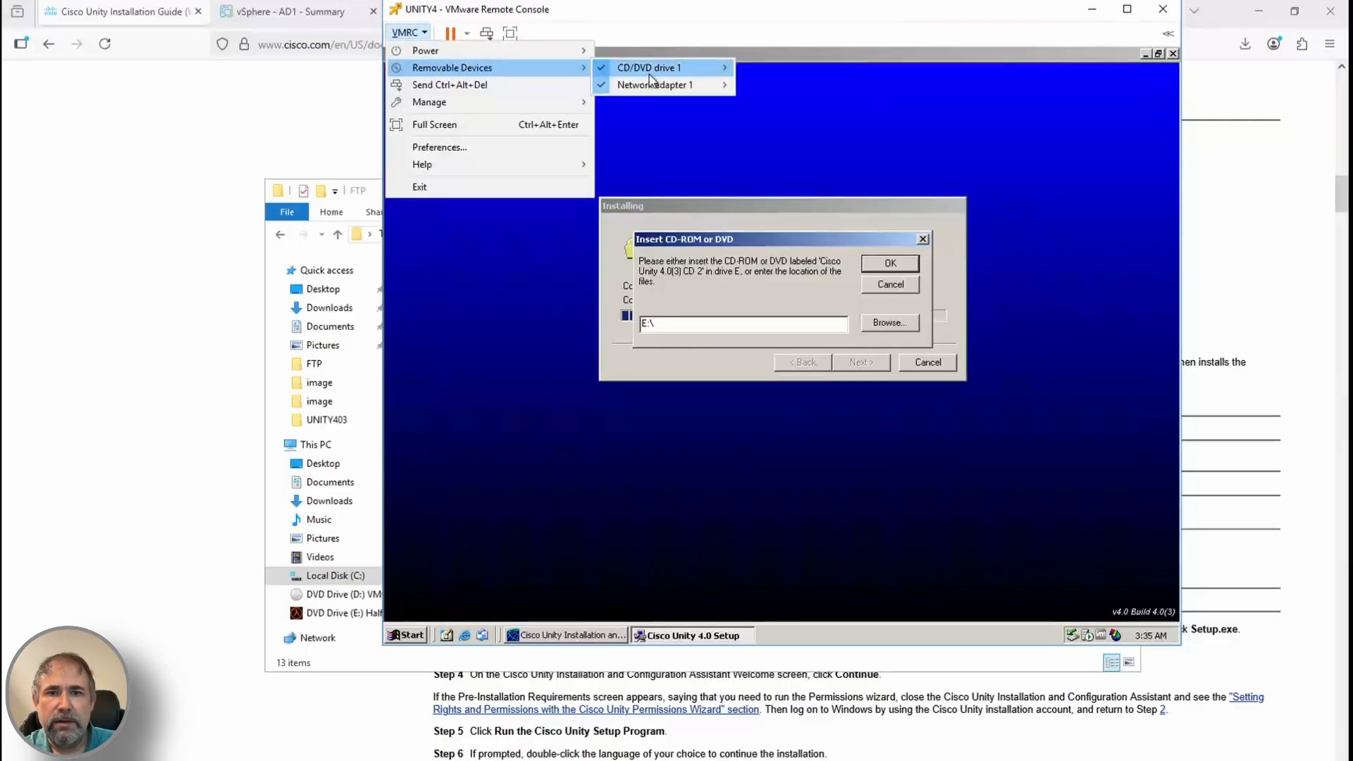
left_click(587, 293)
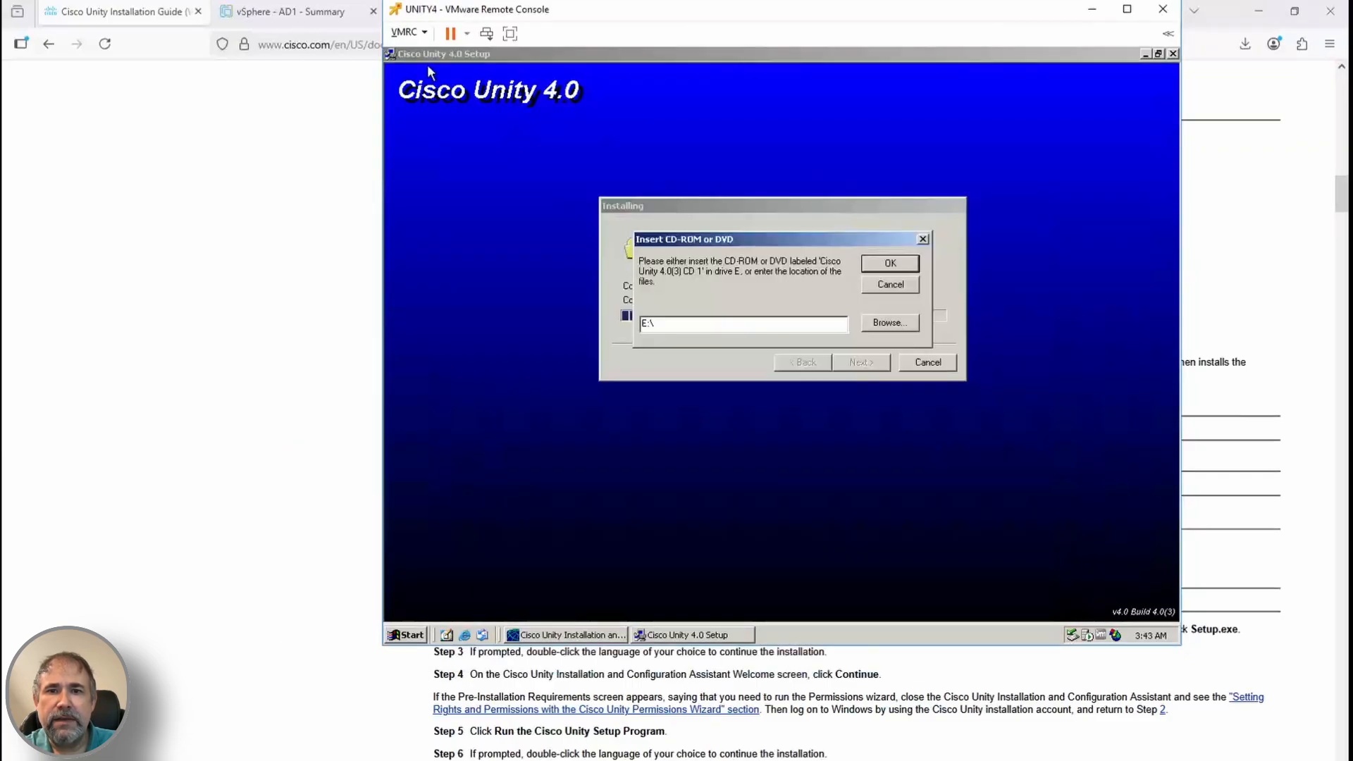
Mount the CD 1 image, confirm the disc prompt, and finish setup with a restart
left_click(409, 32)
left_click(821, 74)
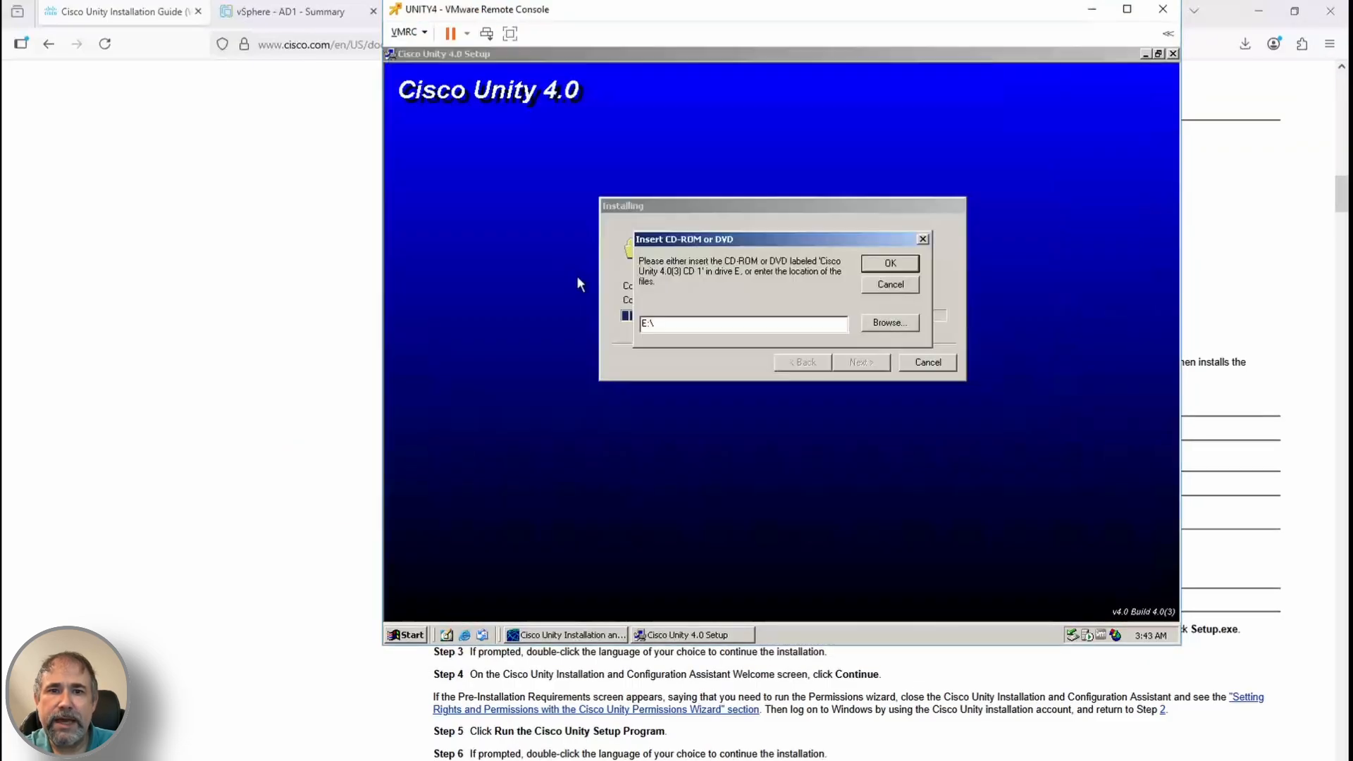
left_click(891, 263)
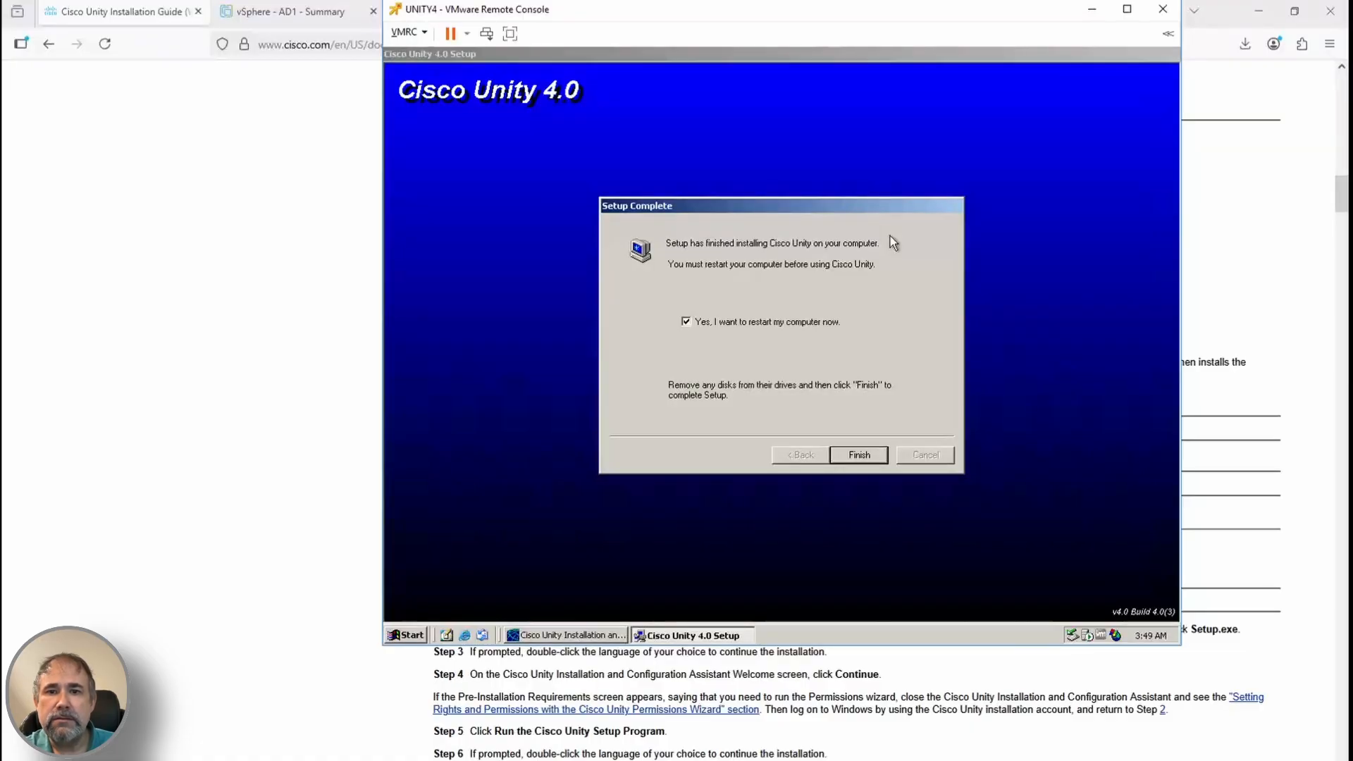
left_click(859, 455)
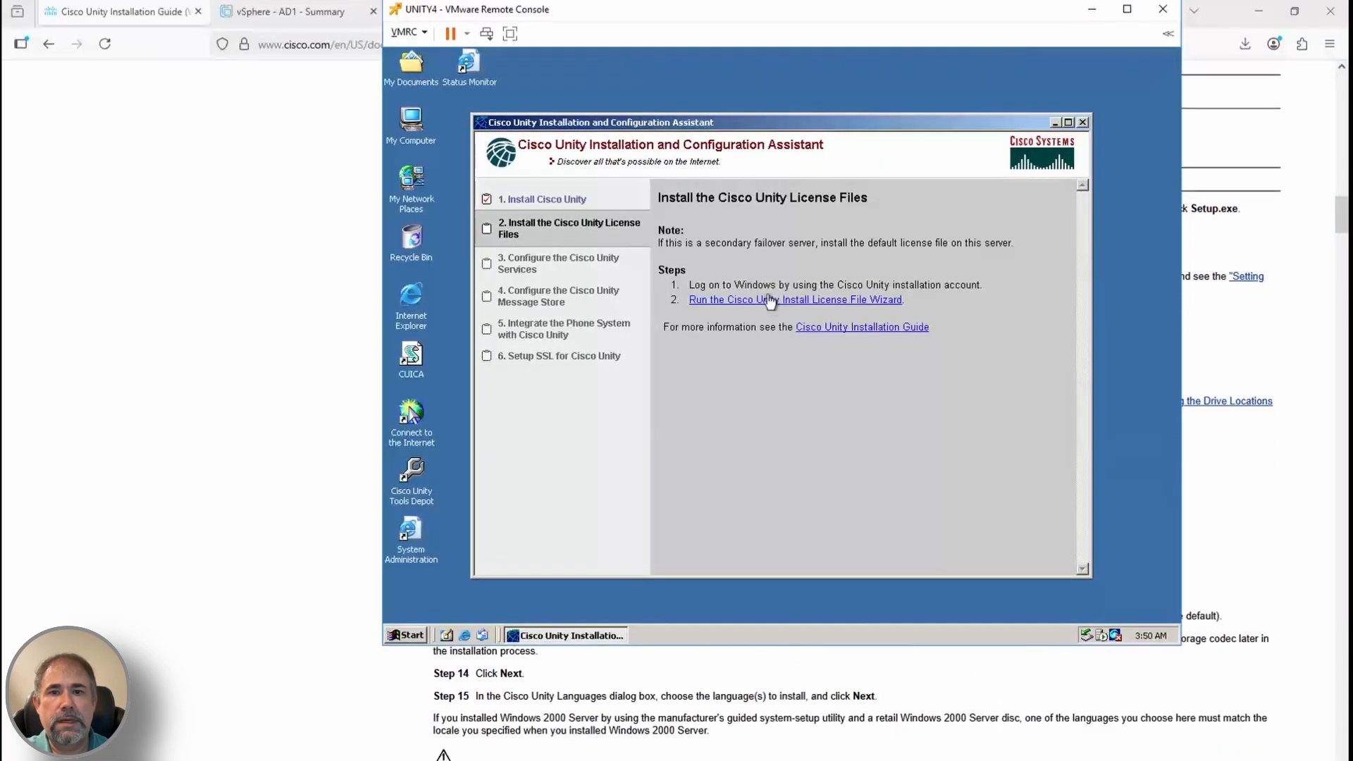
Install the CiscoUnity40.lic license file with the License File Wizard
left_click(779, 300)
left_click(846, 420)
double_click(666, 283)
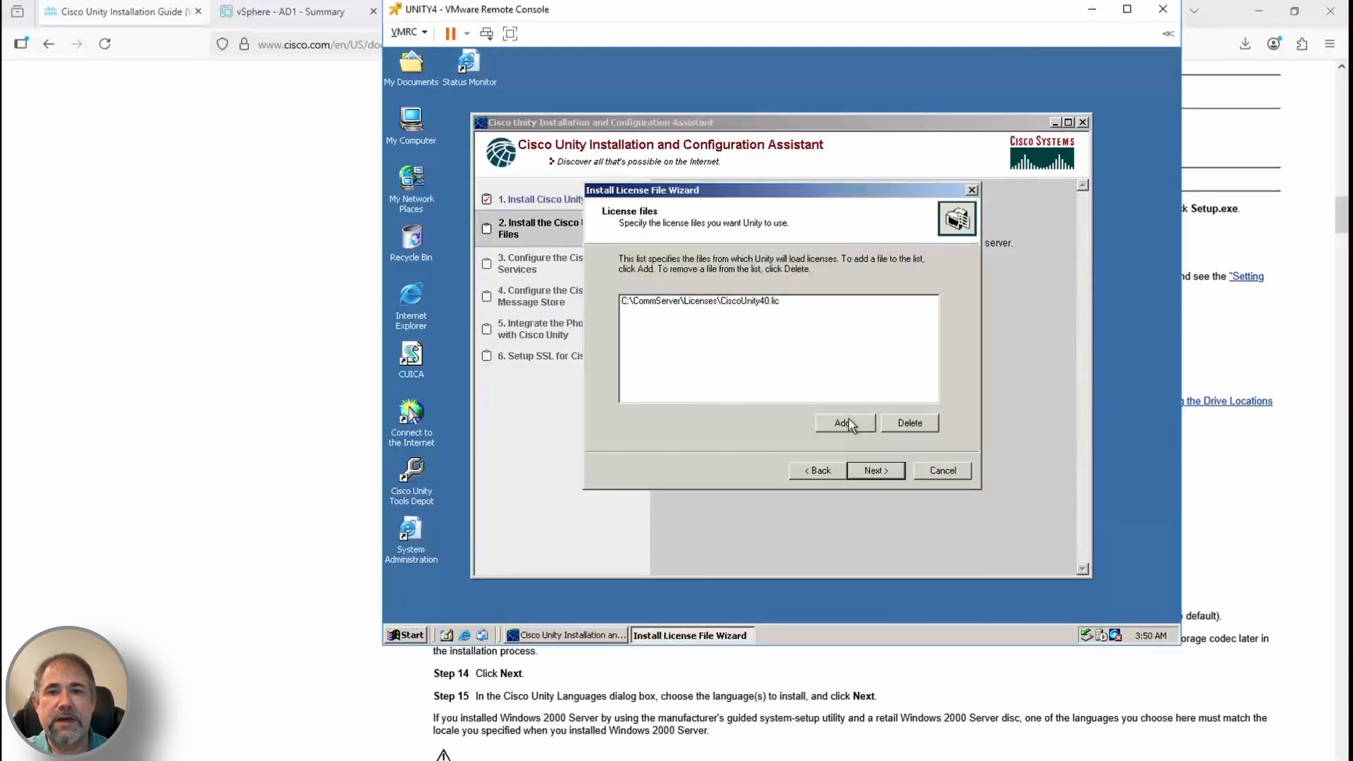
left_click(876, 470)
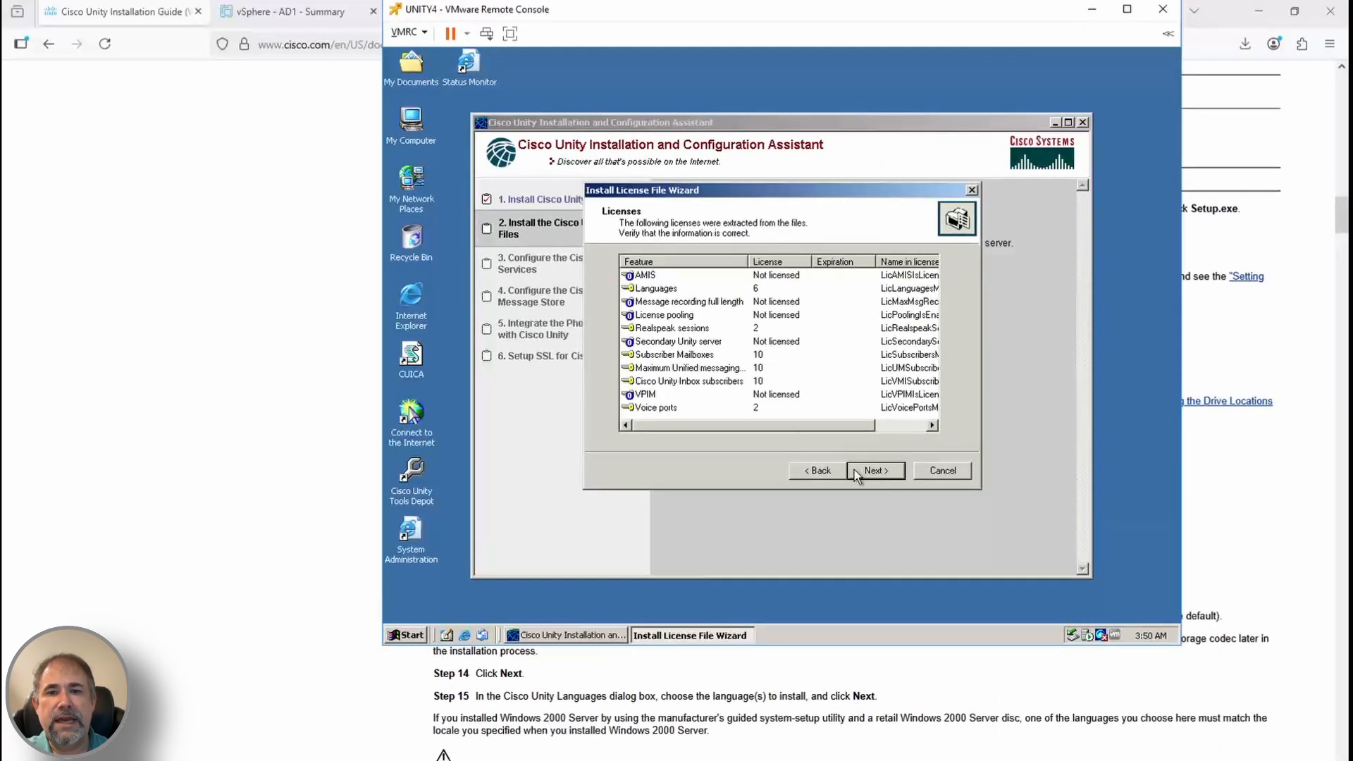
left_click(854, 469)
left_click(872, 469)
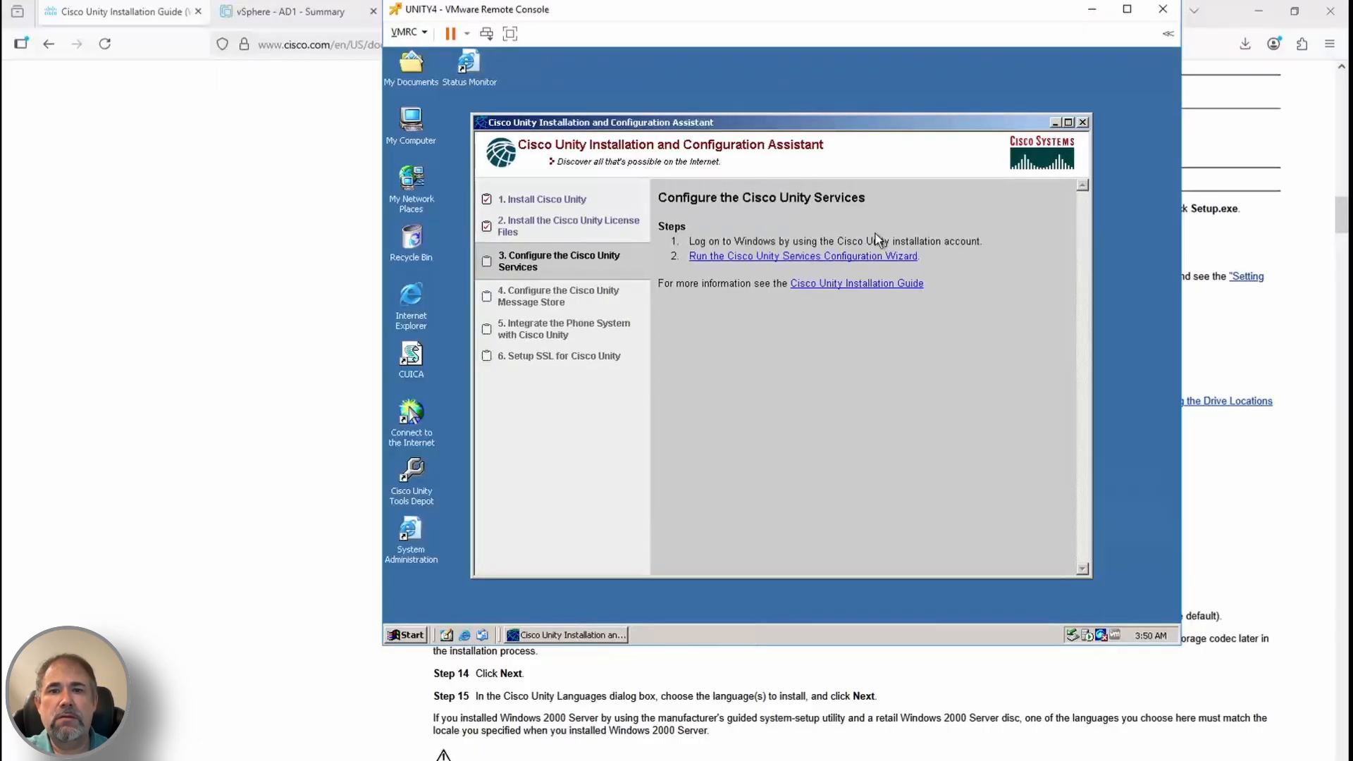
Enter the directory services account password in the Services Configuration Wizard
left_click(807, 256)
left_click(878, 466)
left_click(878, 466)
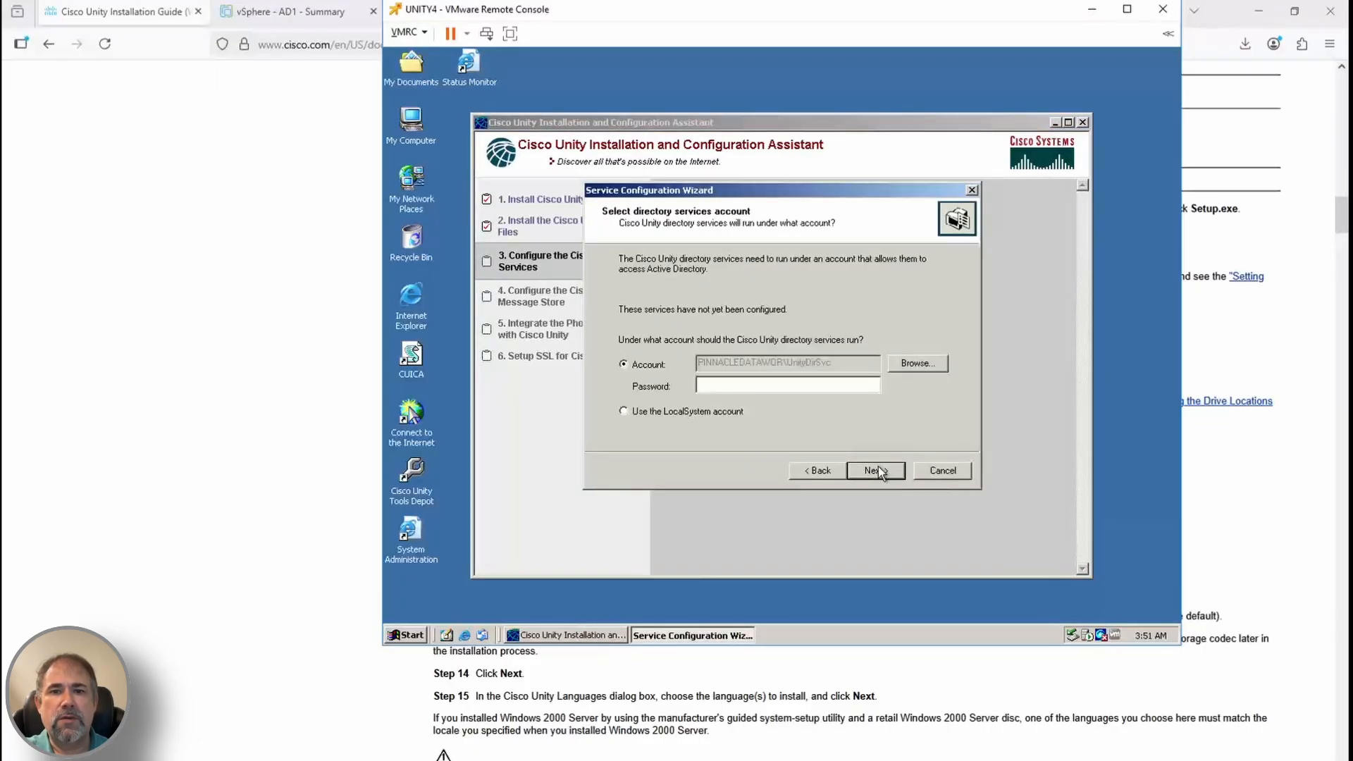
left_click(837, 387)
type("********")
key("Return")
key("Return")
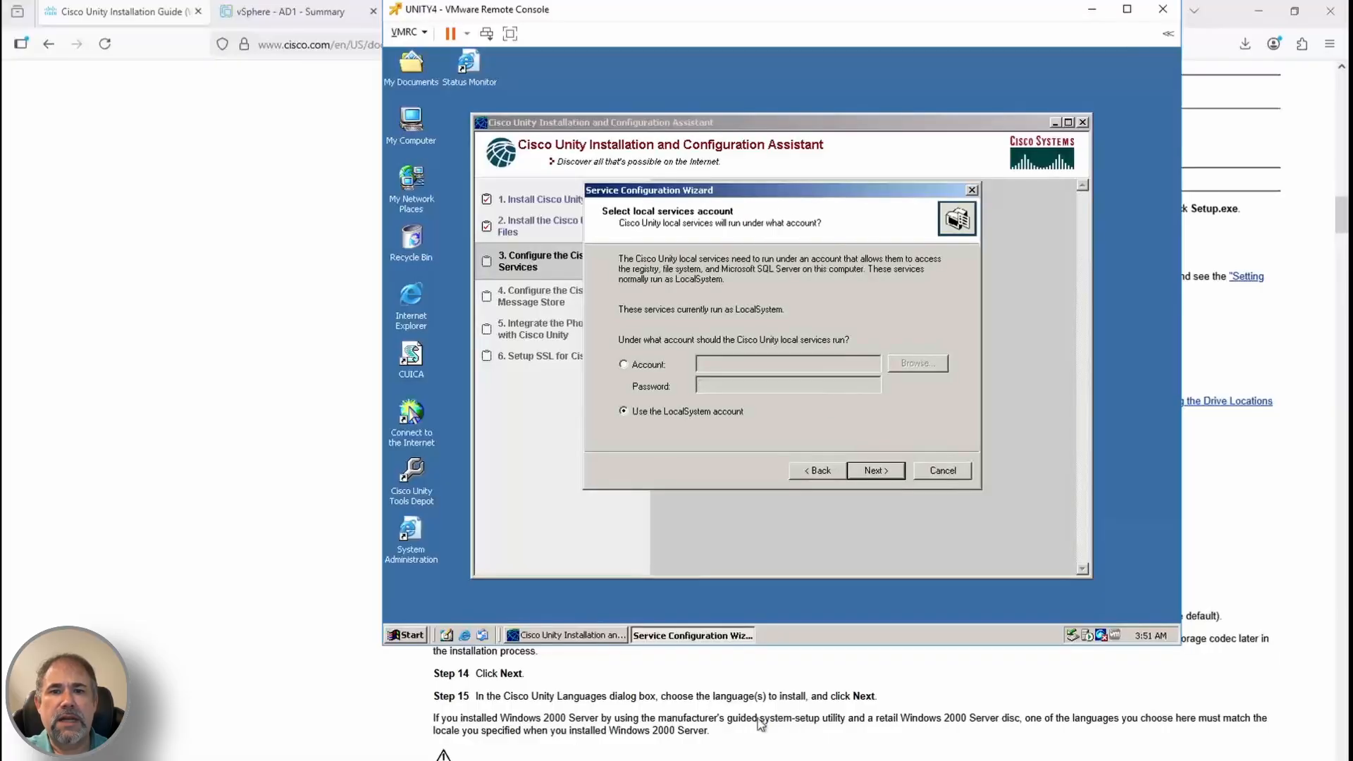
Keep local services on LocalSystem and complete the Cisco Unity services configuration
scroll(759, 725, "down", 20)
left_click(876, 476)
left_click(876, 477)
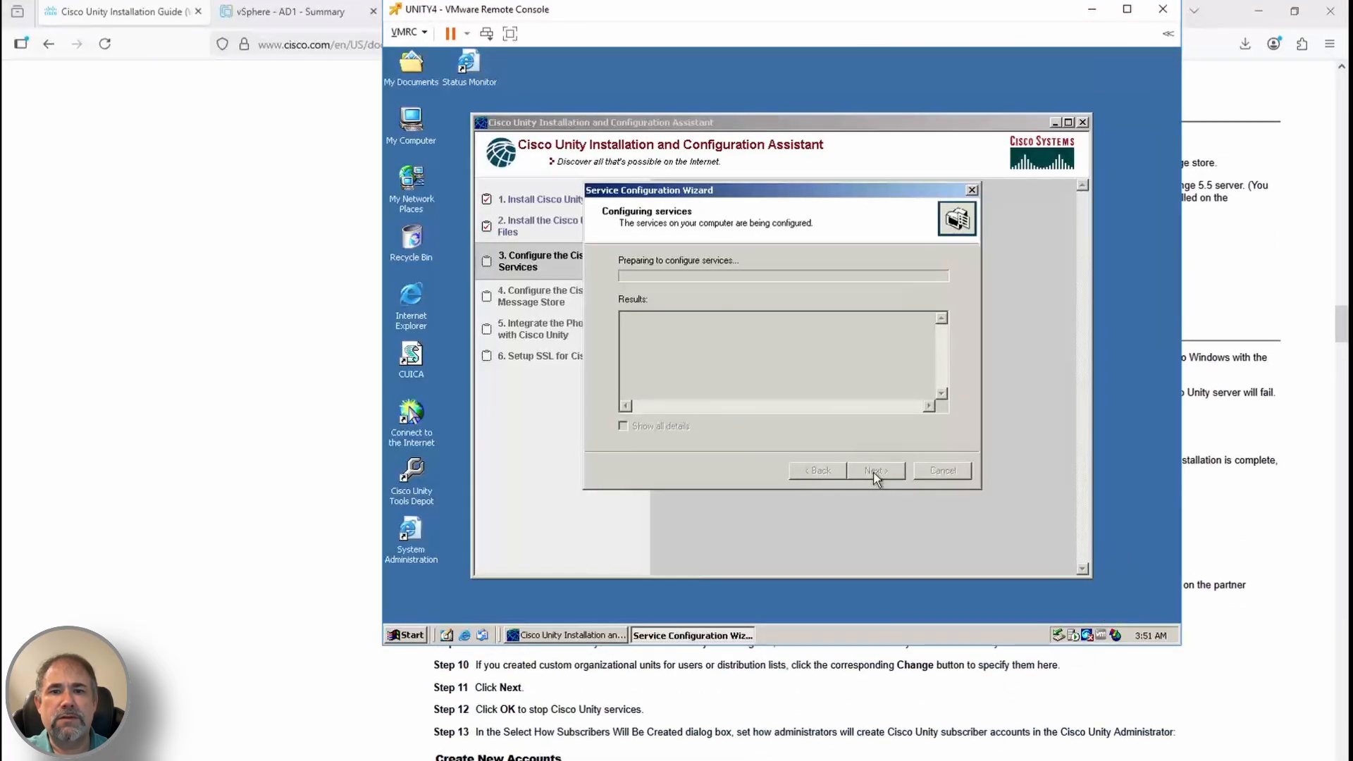
scroll(895, 750, "down", 4)
left_click(895, 749)
scroll(895, 749, "up", 1)
scroll(895, 749, "down", 5)
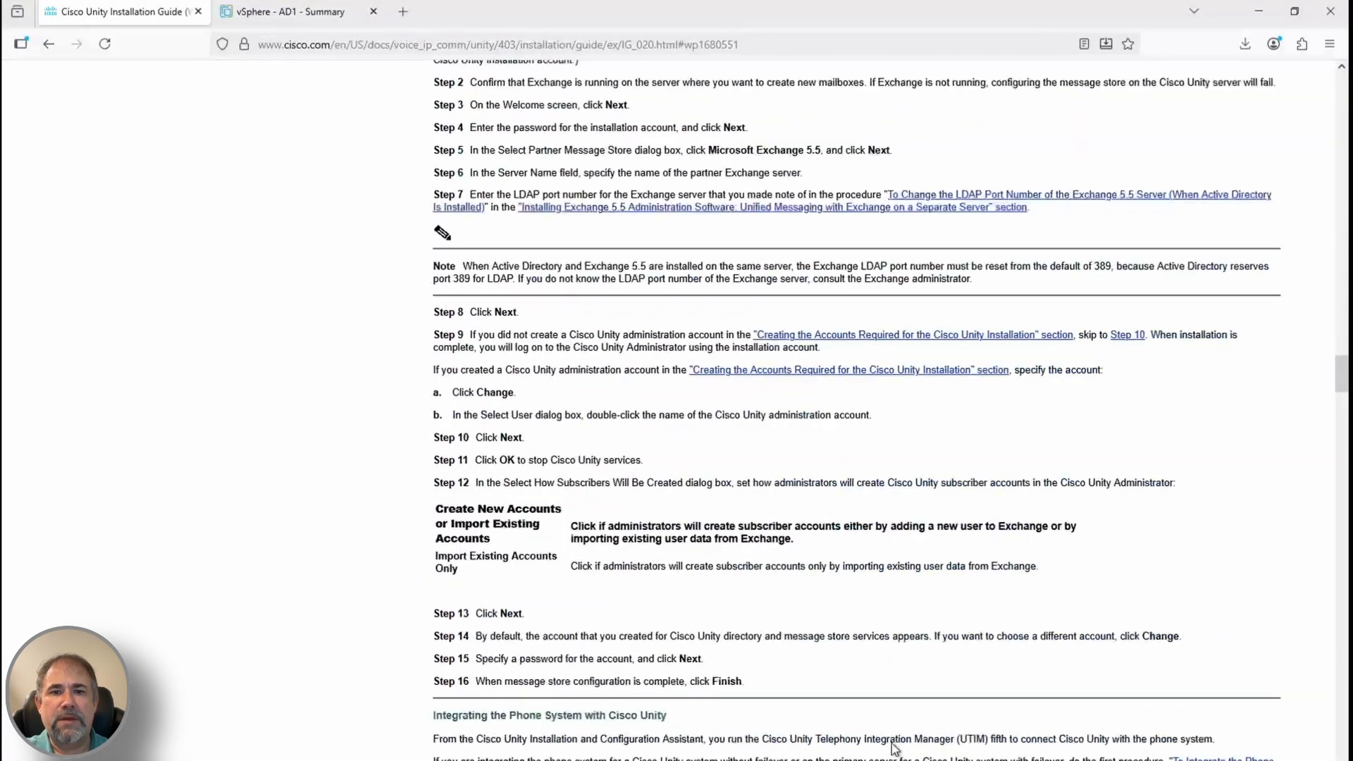
key("alt+Tab")
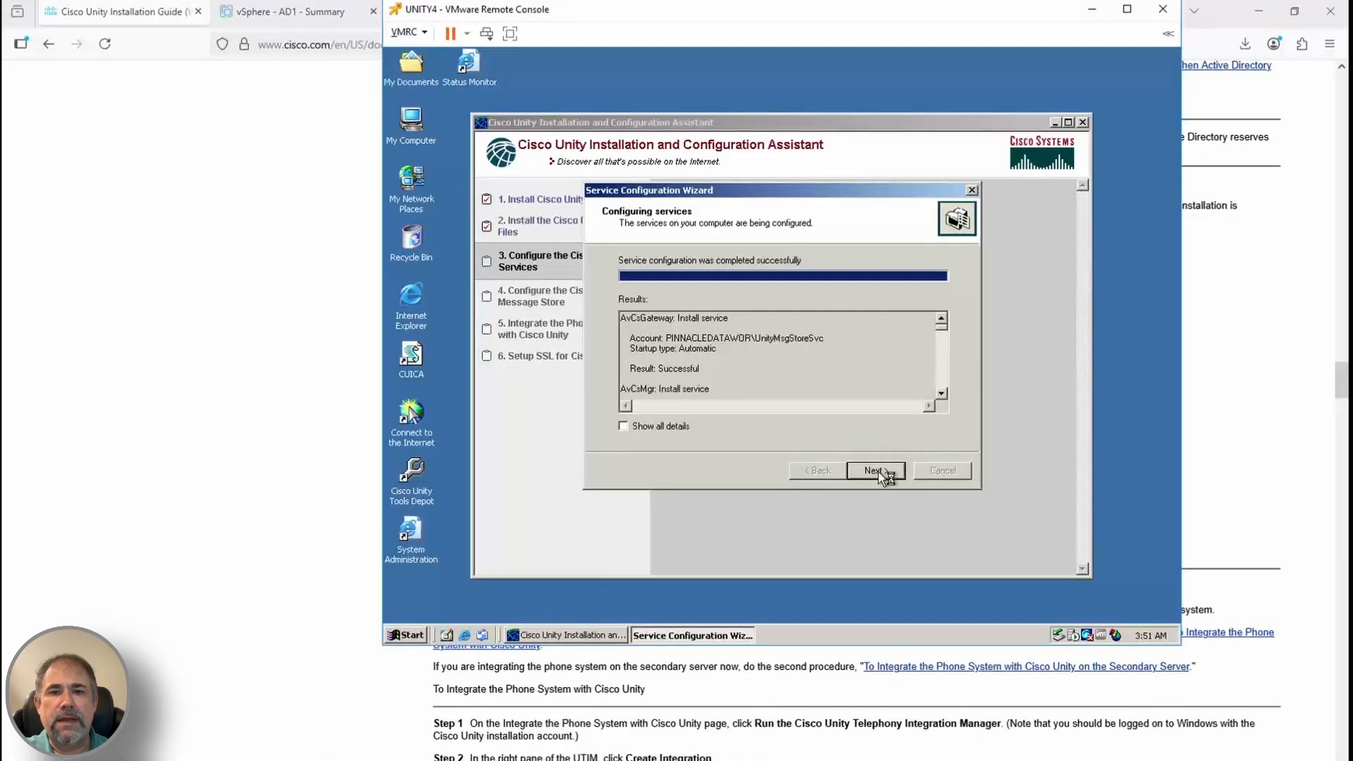
left_click(878, 471)
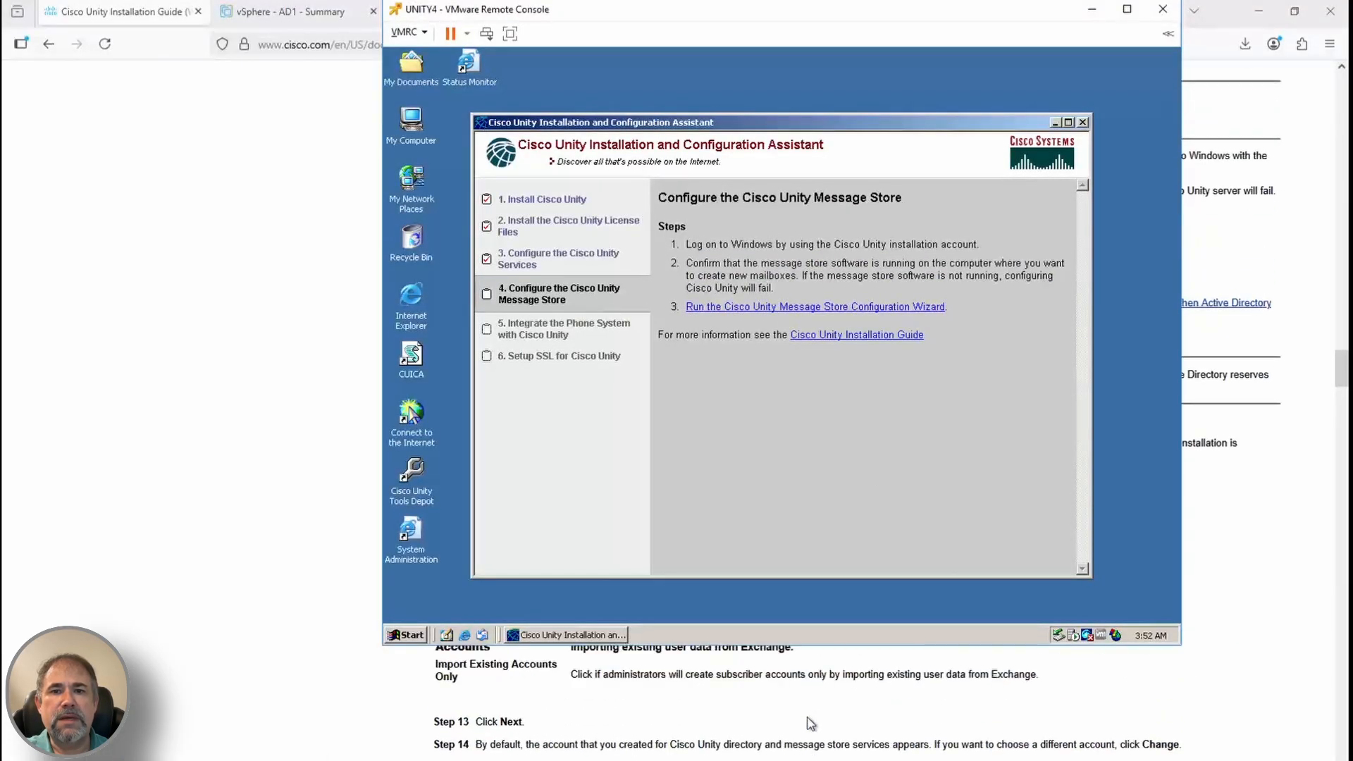
Start the Message Store Configuration Wizard, accepting the installation, administrator and partner message store settings
left_click(872, 314)
left_click(858, 454)
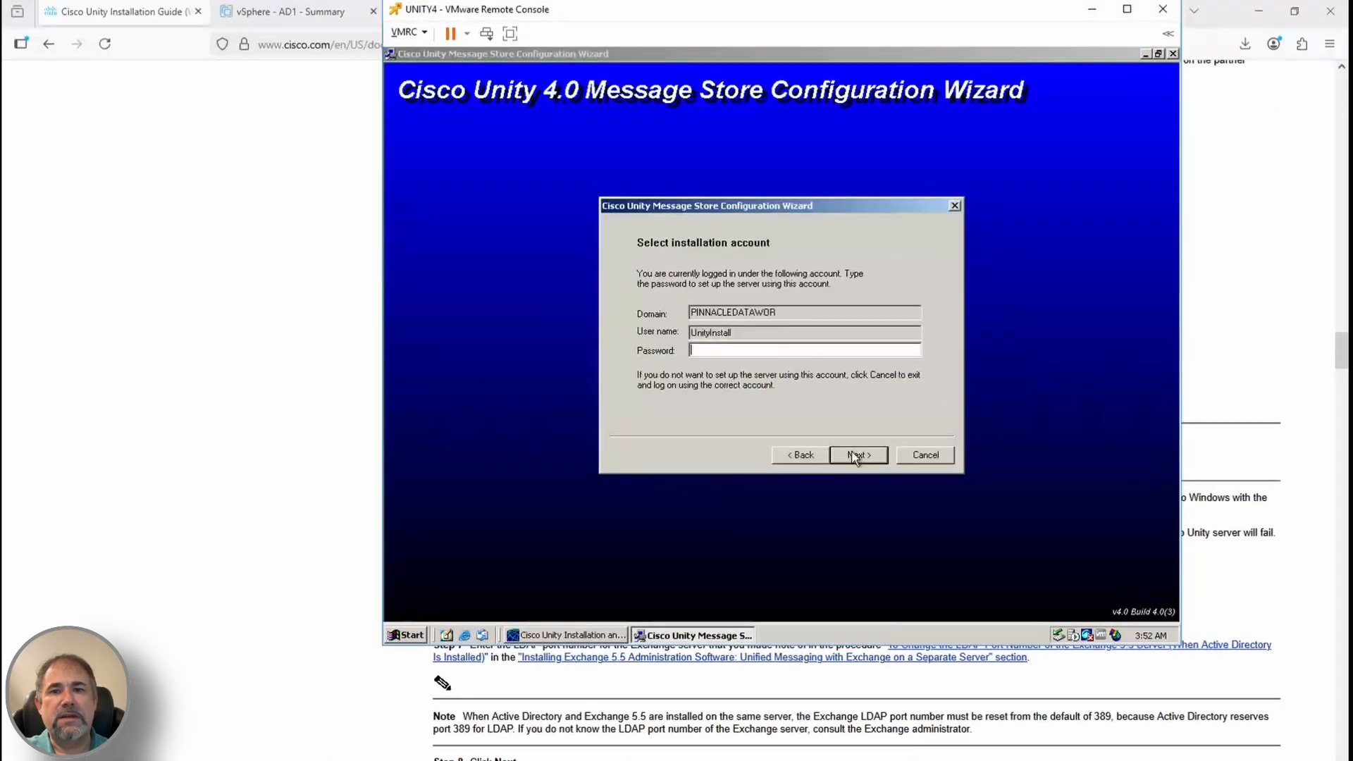
left_click(859, 454)
left_click(858, 454)
left_click(858, 455)
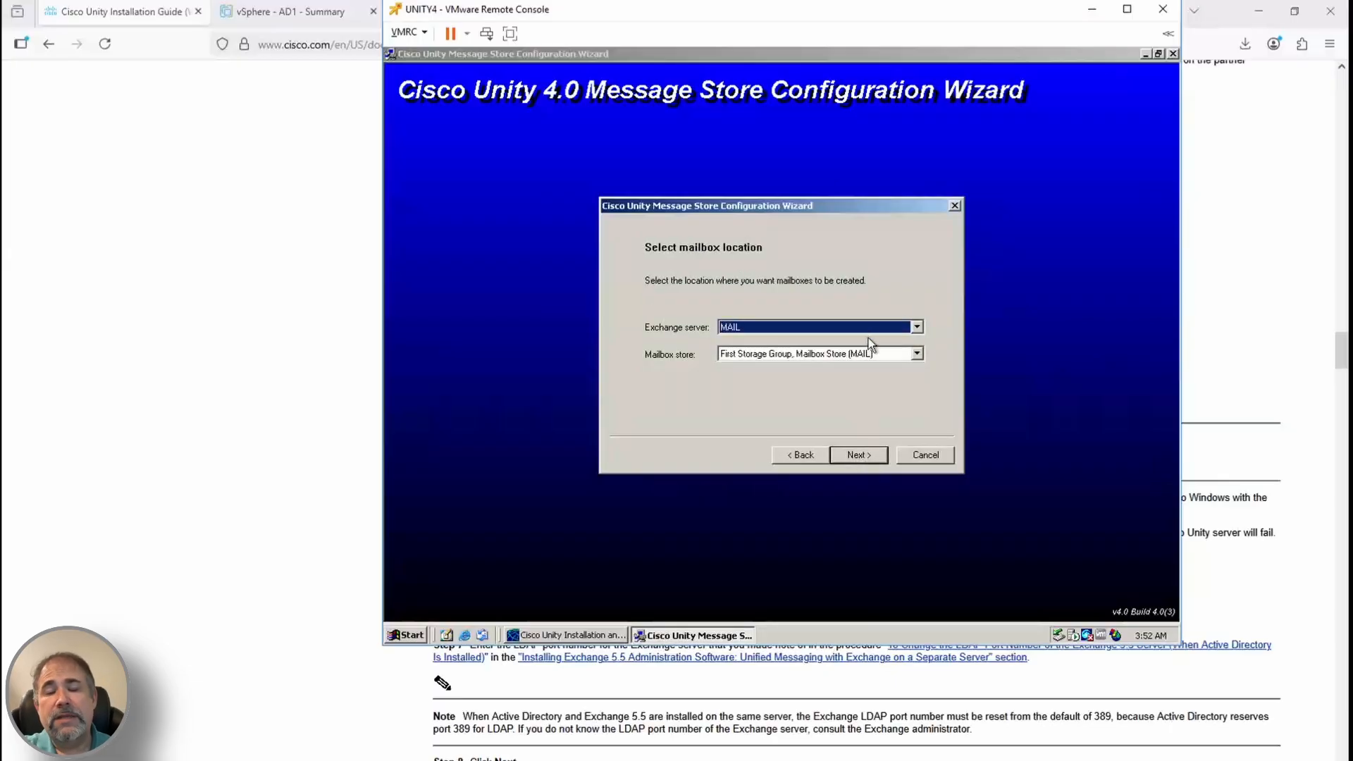
Choose the First Storage Group mailbox store on MAIL, accept the containers, and stop Cisco Unity services
left_click(868, 352)
left_click(811, 366)
left_click(861, 454)
left_click(861, 454)
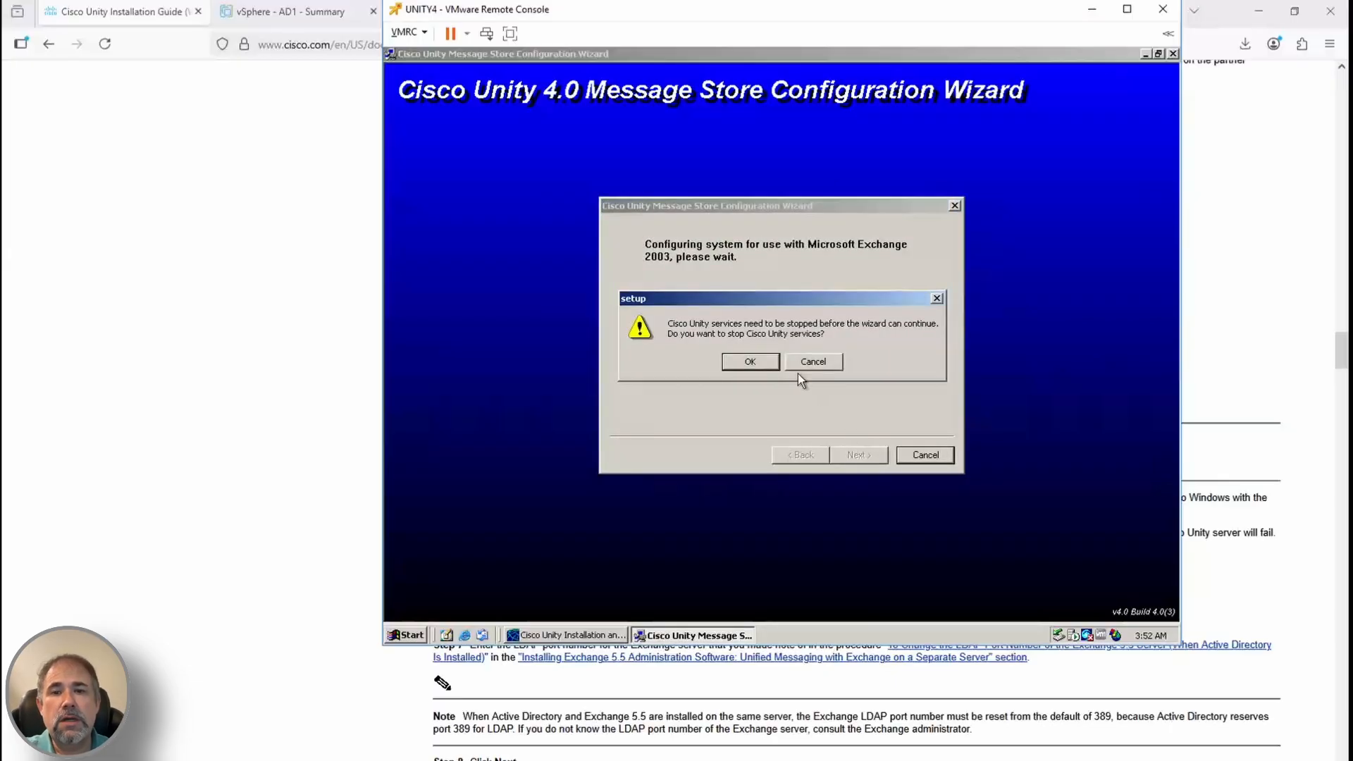
left_click(751, 360)
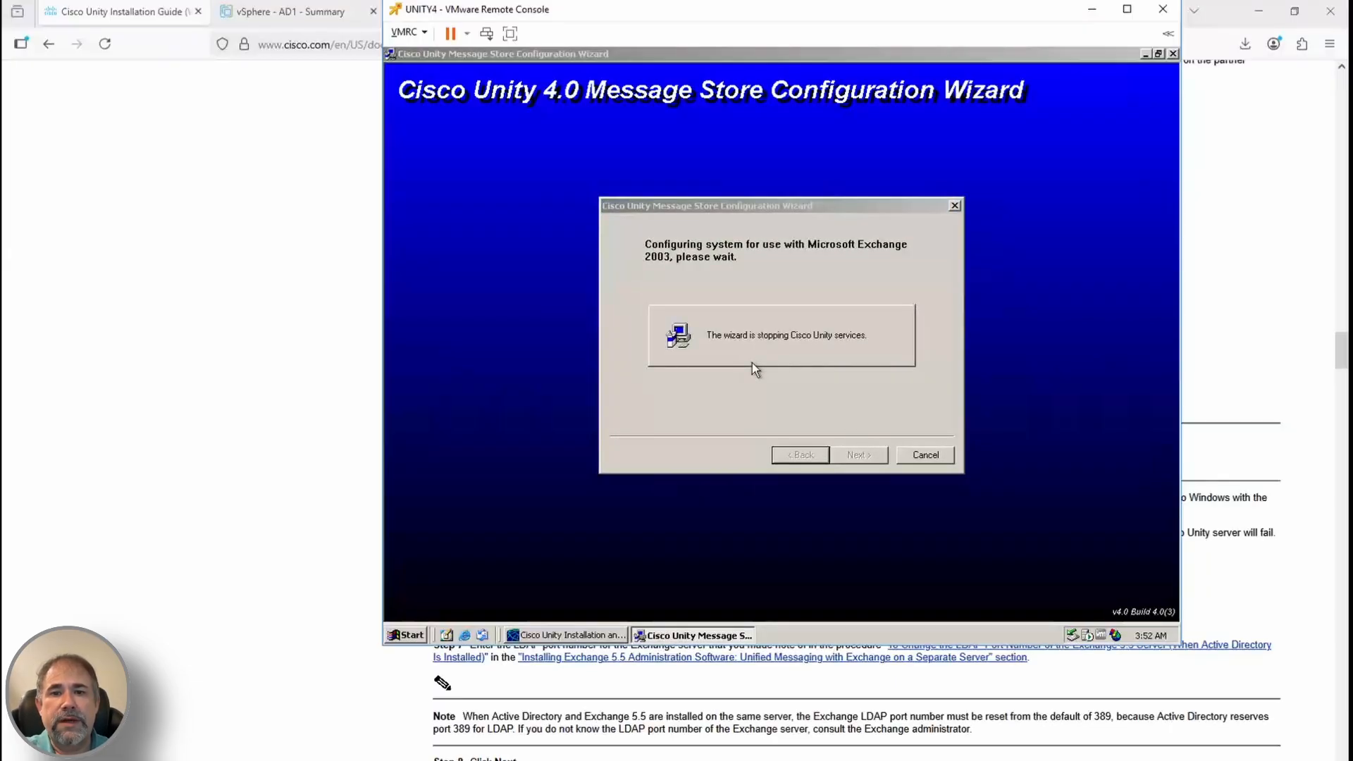
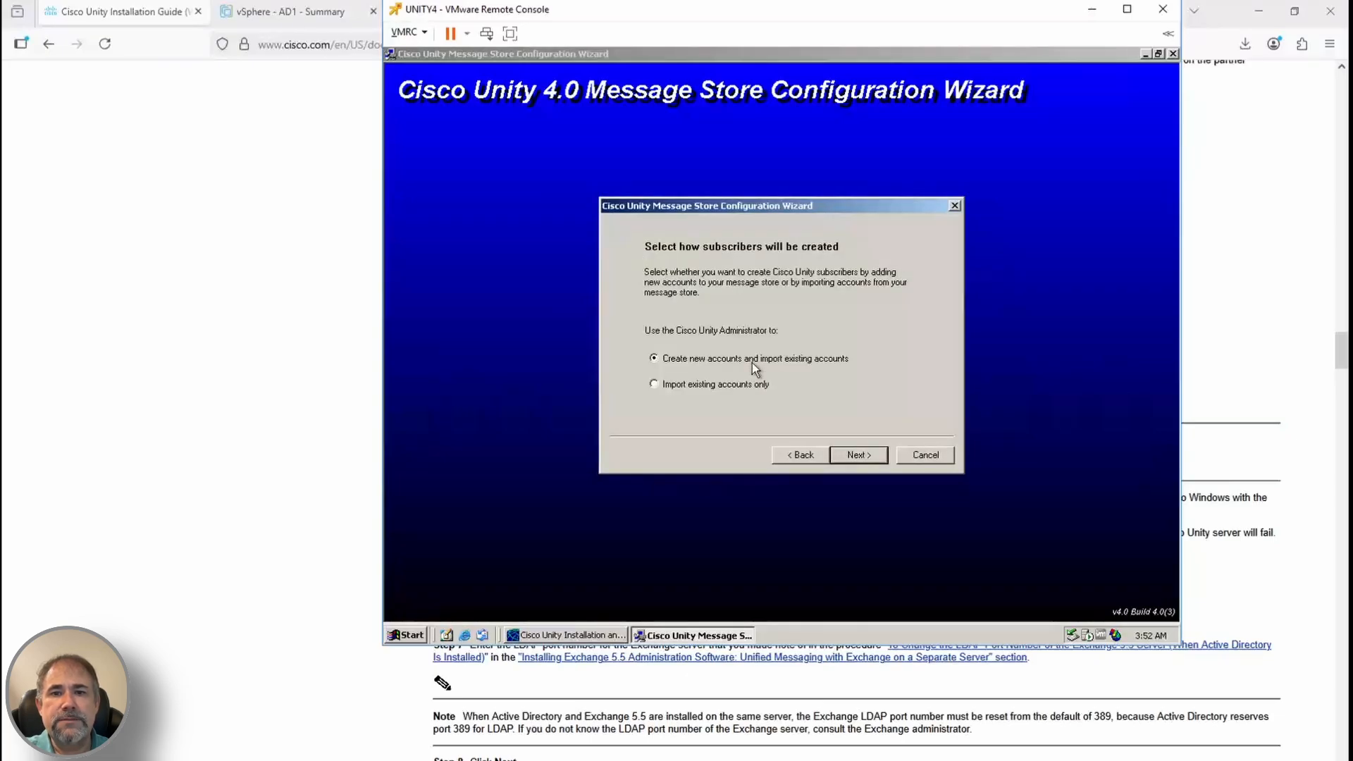
Enter the directory services account password and close the completed message store wizard
left_click(856, 457)
type("********")
key("Return")
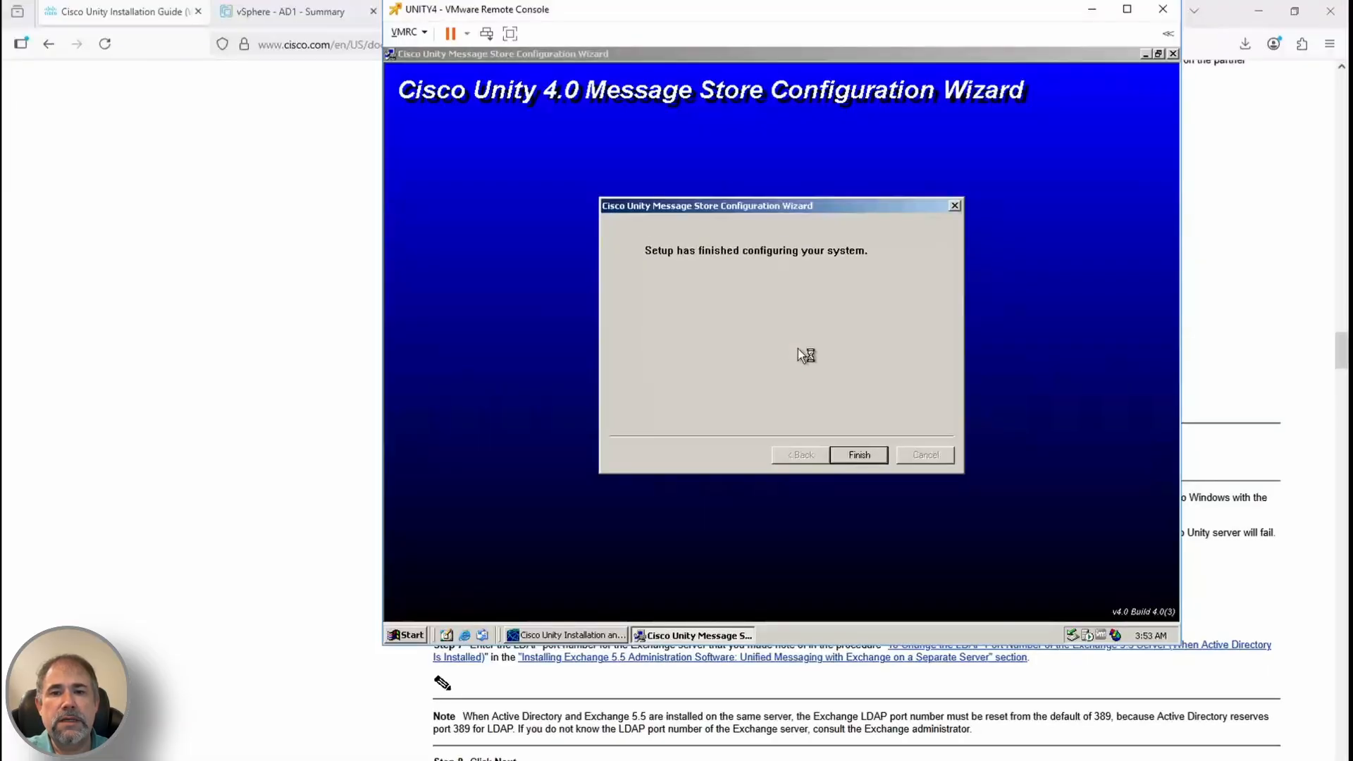
left_click(857, 454)
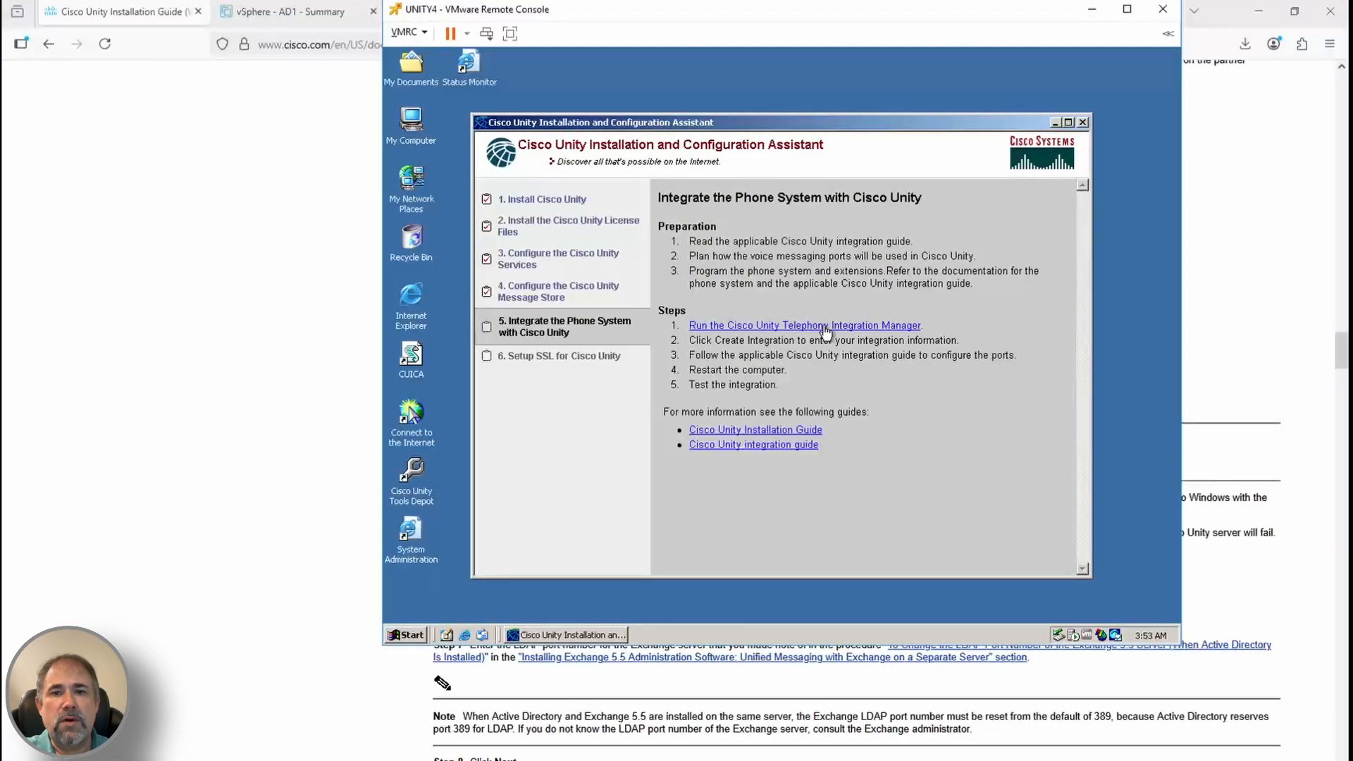
Start a new phone system integration in the Telephony Integration Manager, keeping the default integration and cluster names
left_click(826, 331)
left_click(650, 266)
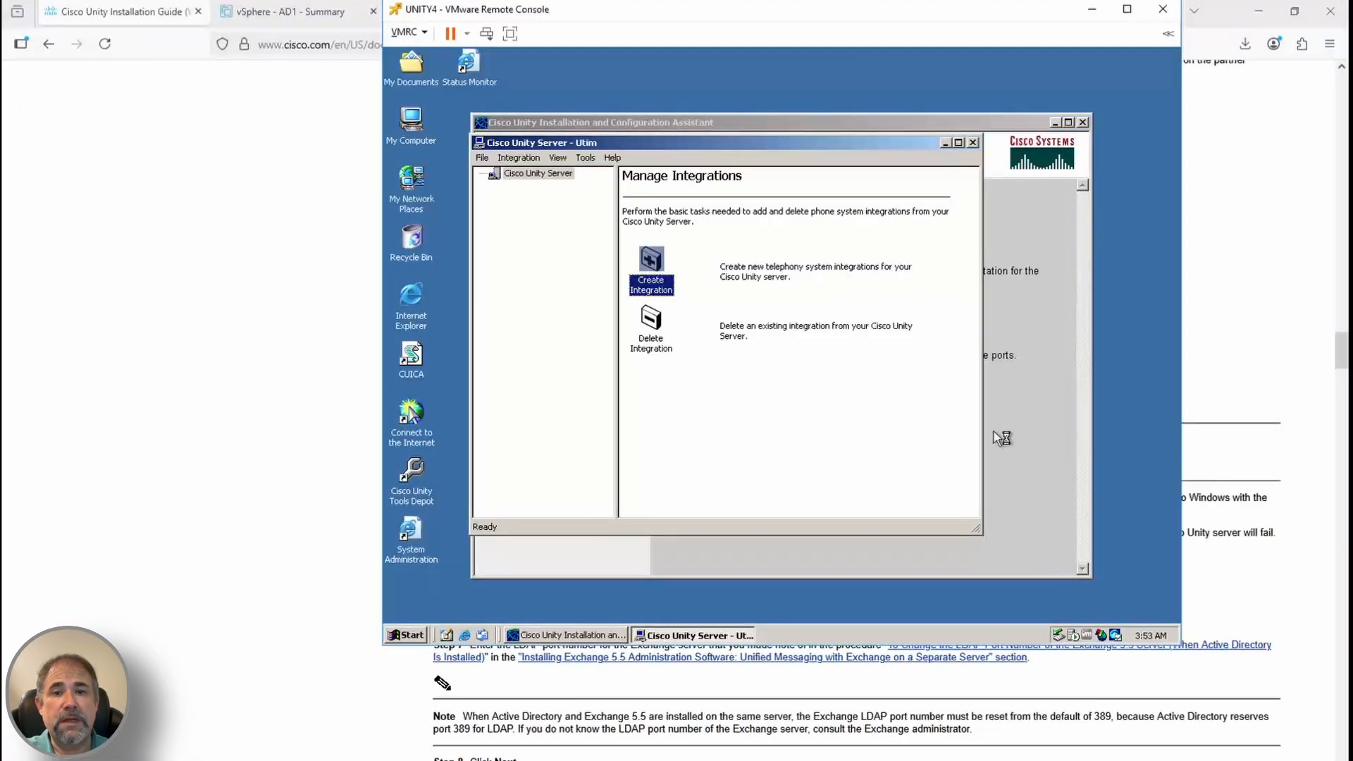
left_click(804, 465)
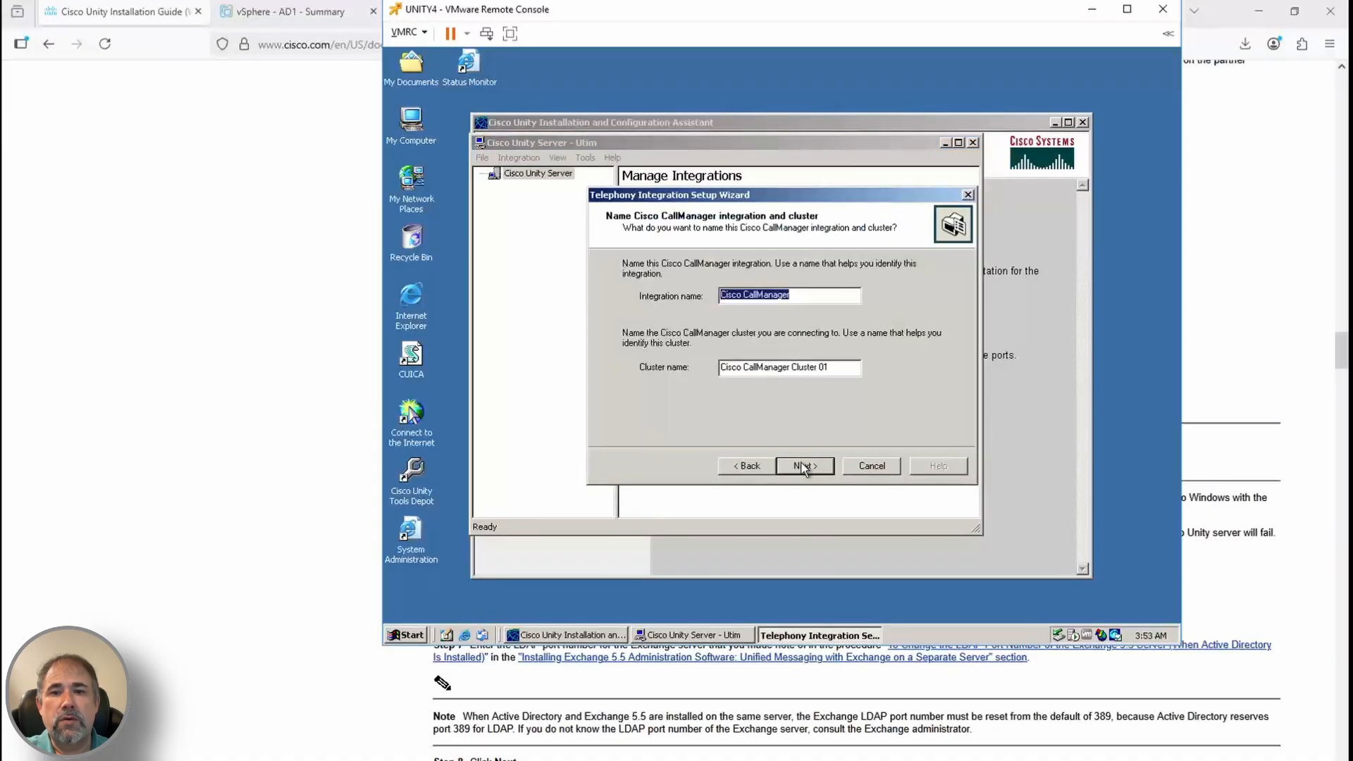
left_click(804, 465)
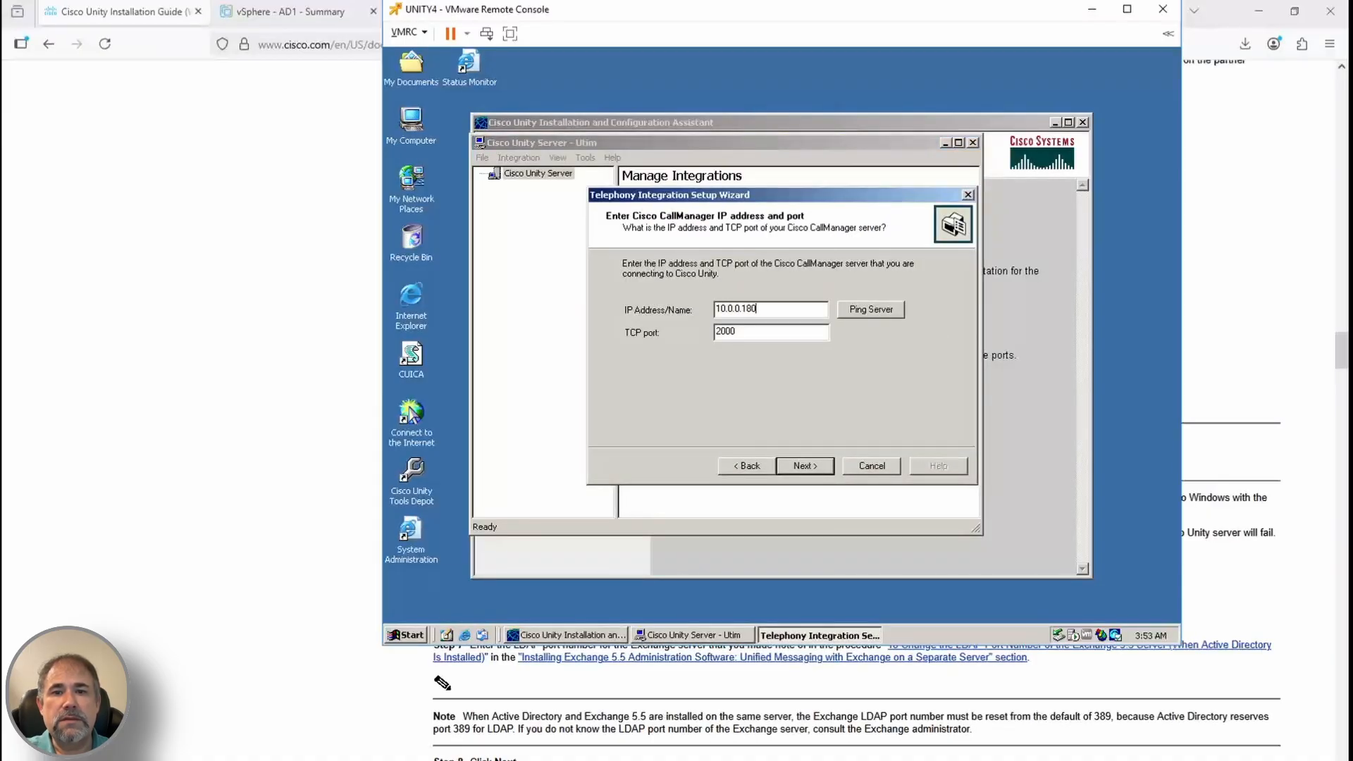
Confirm CallManager 10.0.0.180 answers ping, keep port 2000 with no failover, and open CUCM4's remote console
left_click(877, 307)
left_click(960, 420)
left_click(807, 468)
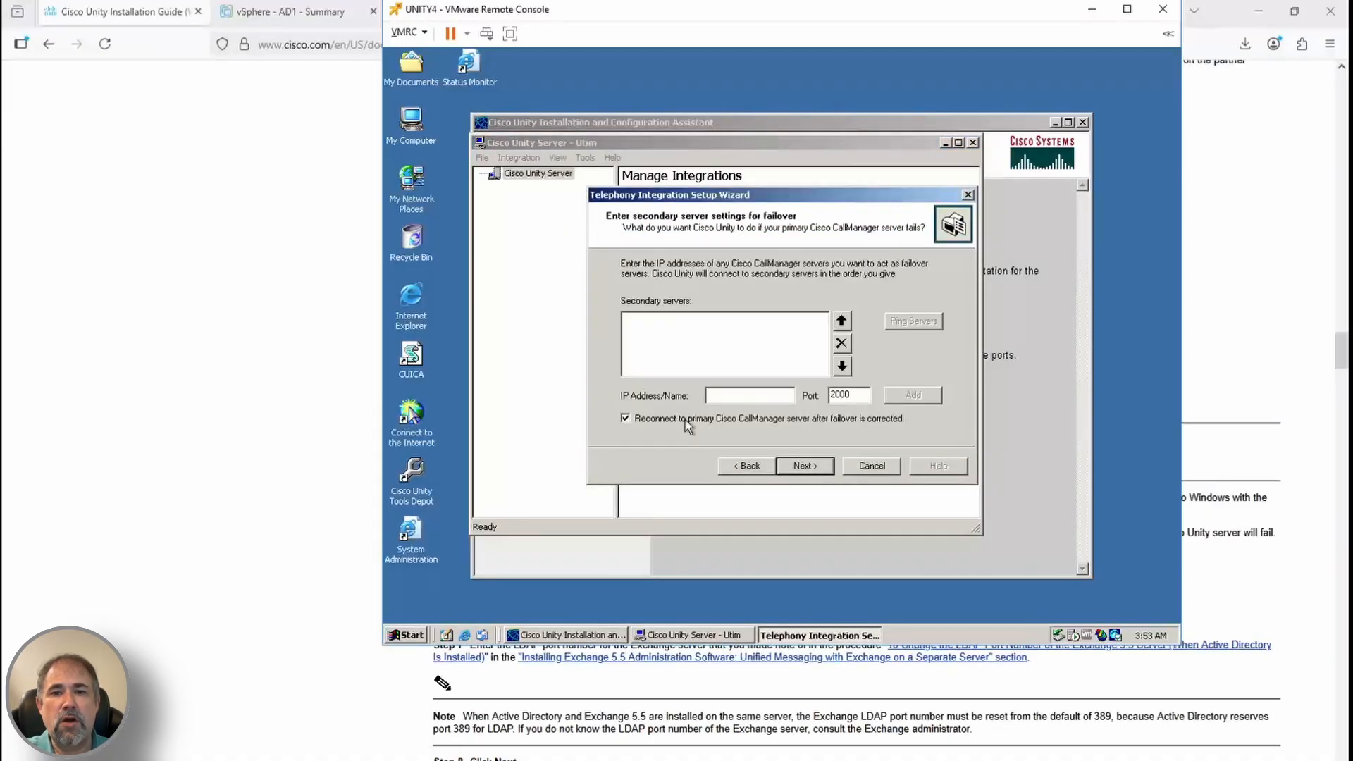
left_click(819, 466)
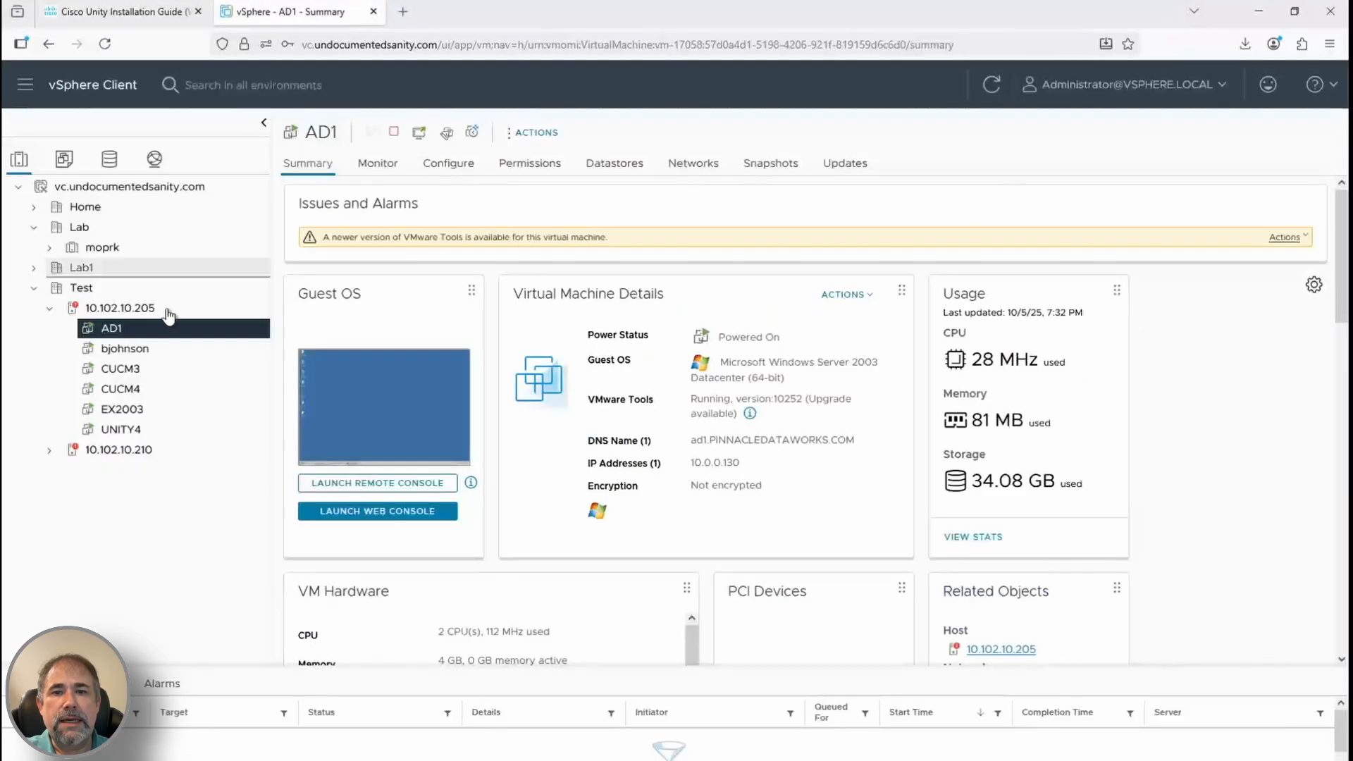
left_click(120, 389)
left_click(404, 482)
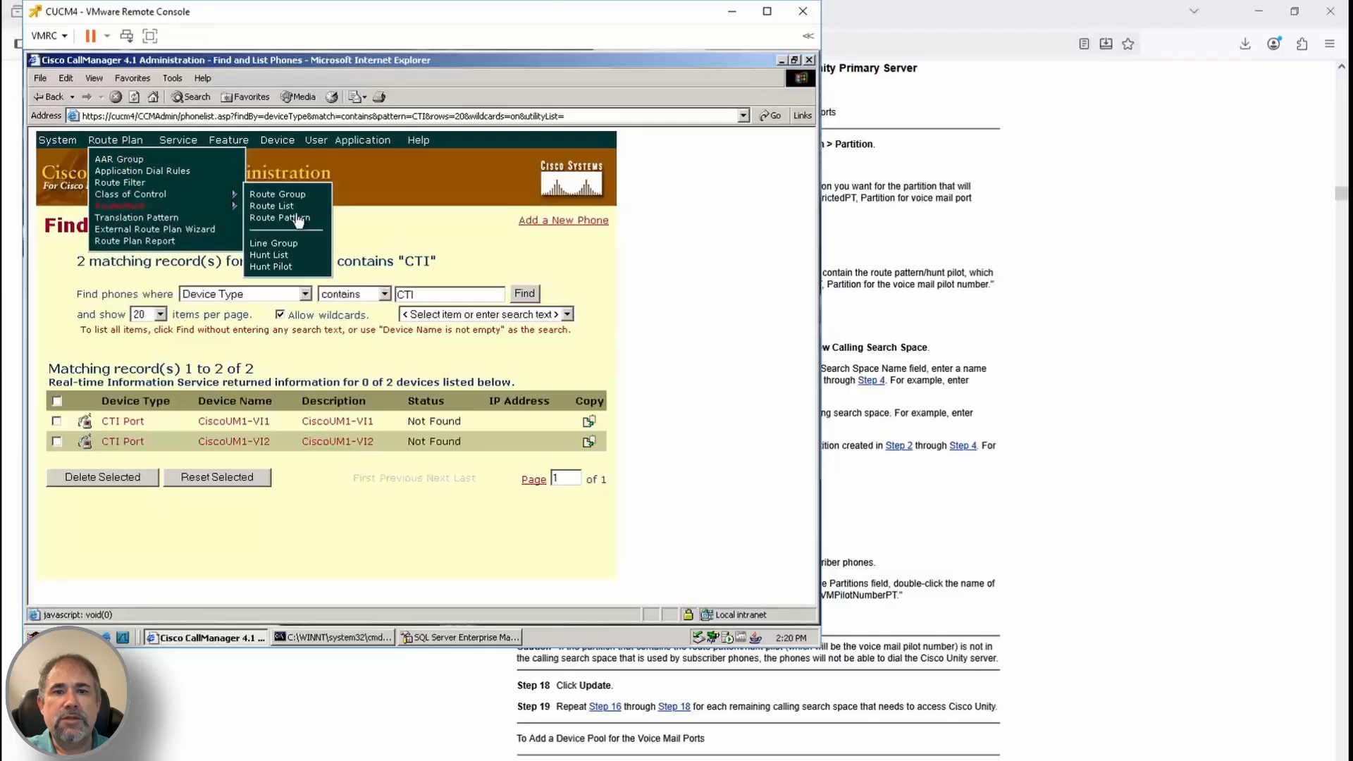
Add a new partition in CallManager Administration and acknowledge its insertion
left_click(286, 205)
left_click(134, 489)
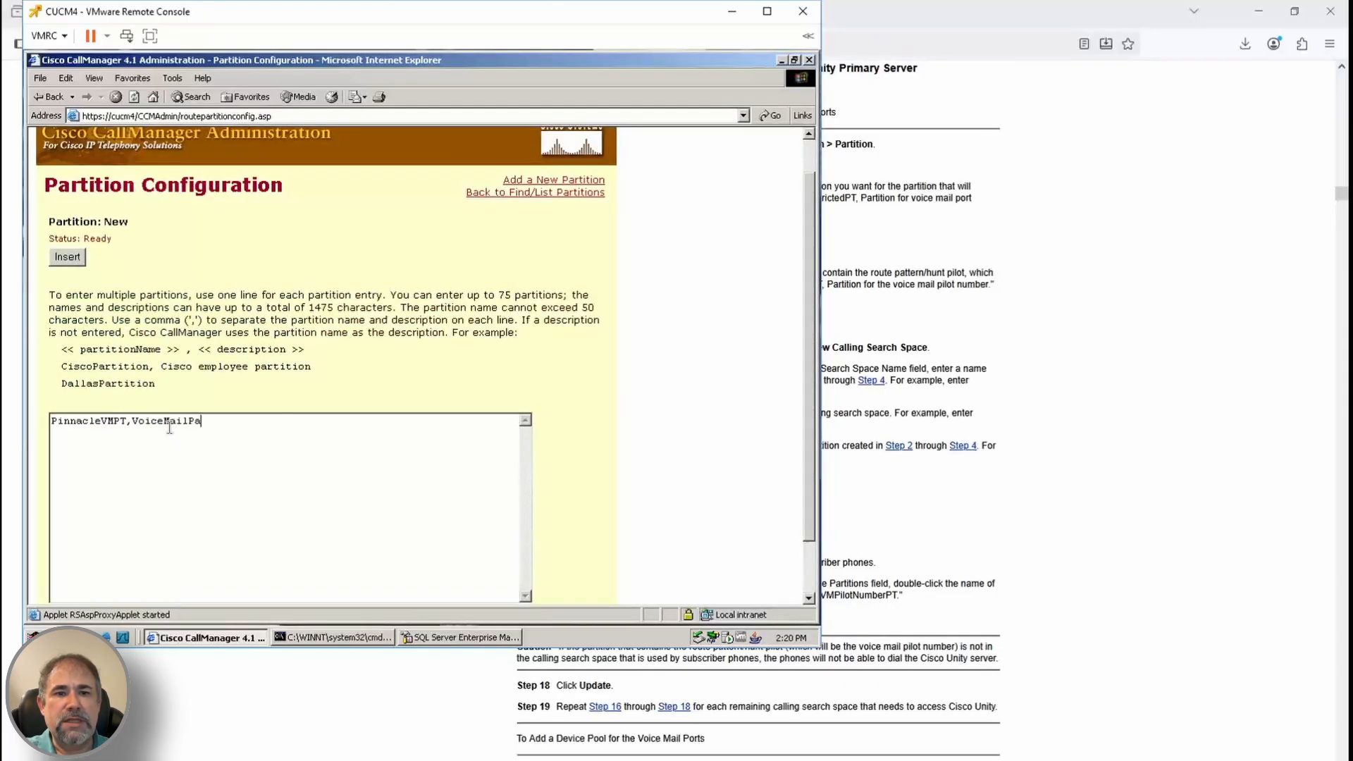
left_click(68, 257)
left_click(393, 382)
Name the partition VMRestrictedPT, described as 'Partition for voice mail port directory numbers', and update it
left_click(913, 322)
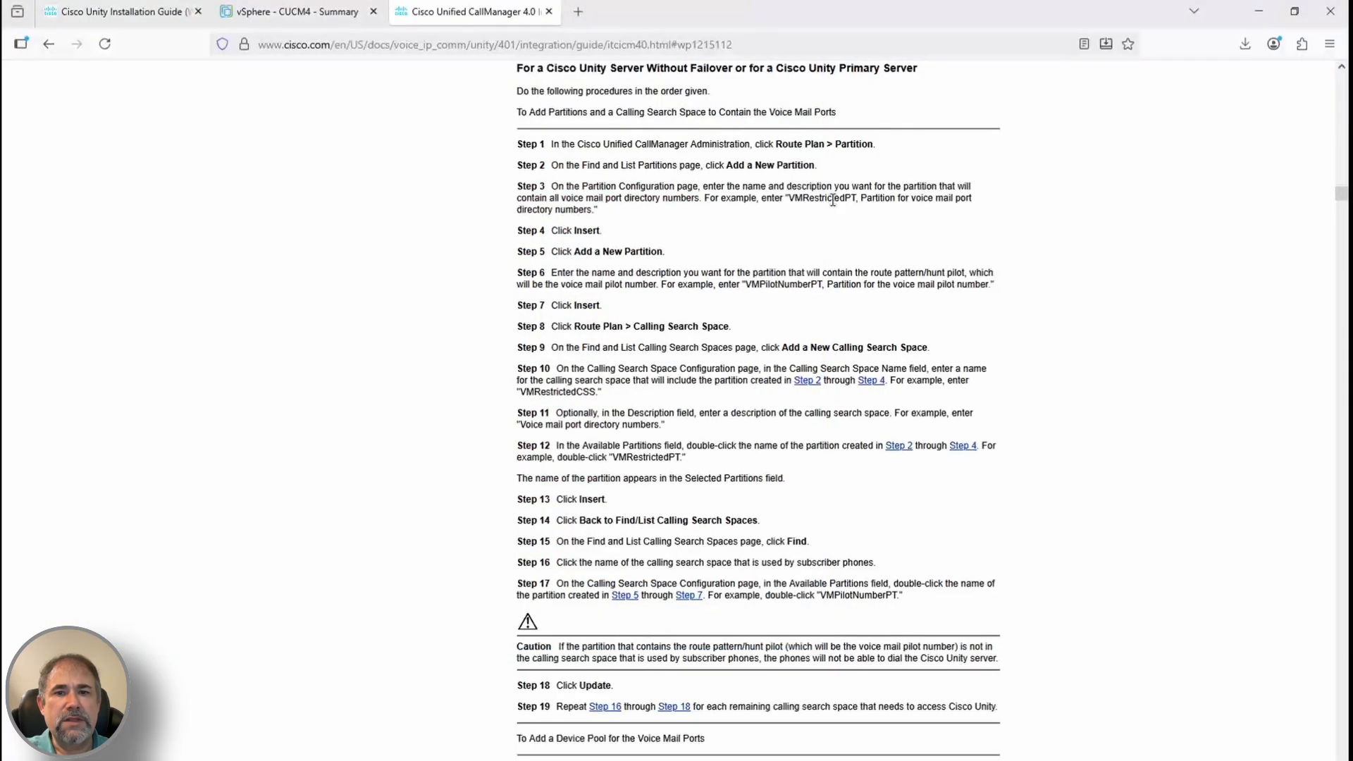
left_click_drag(789, 200, 593, 211)
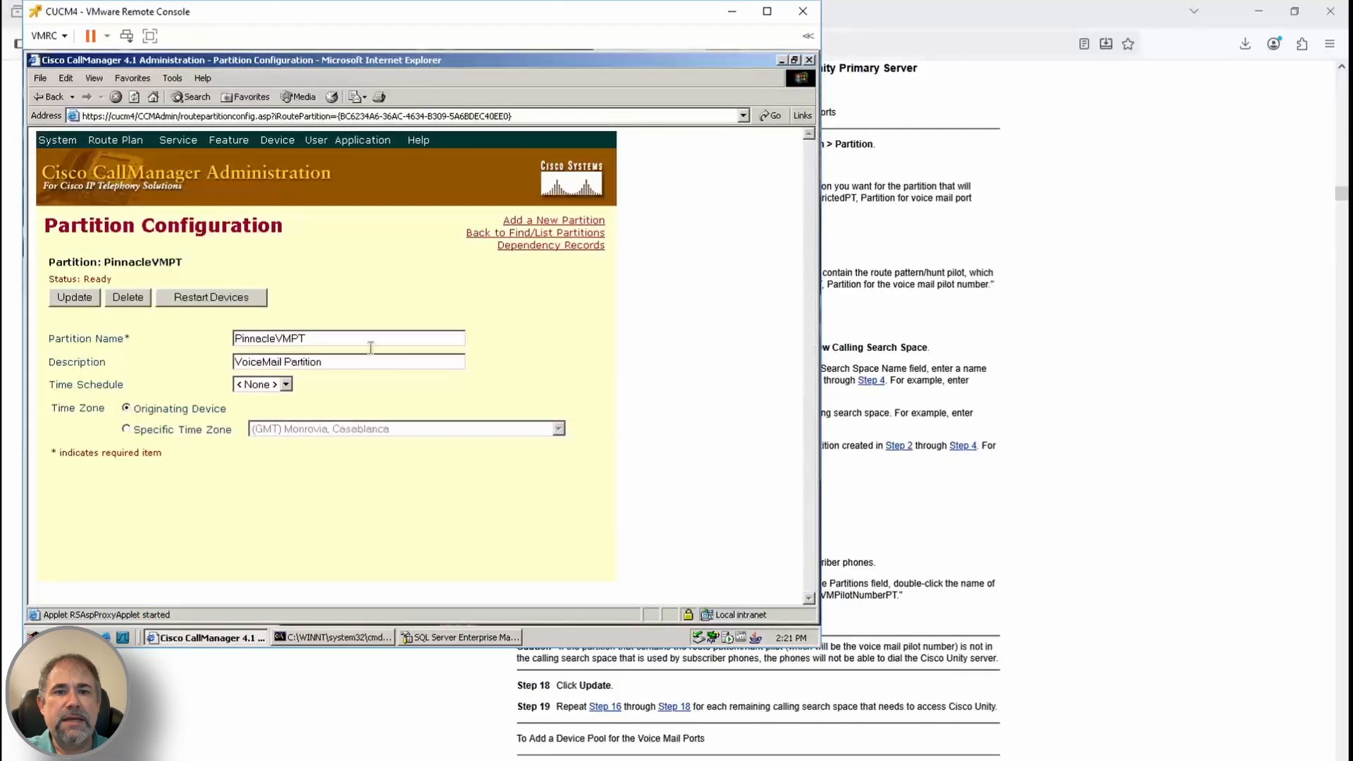
double_click(331, 337)
type("VM")
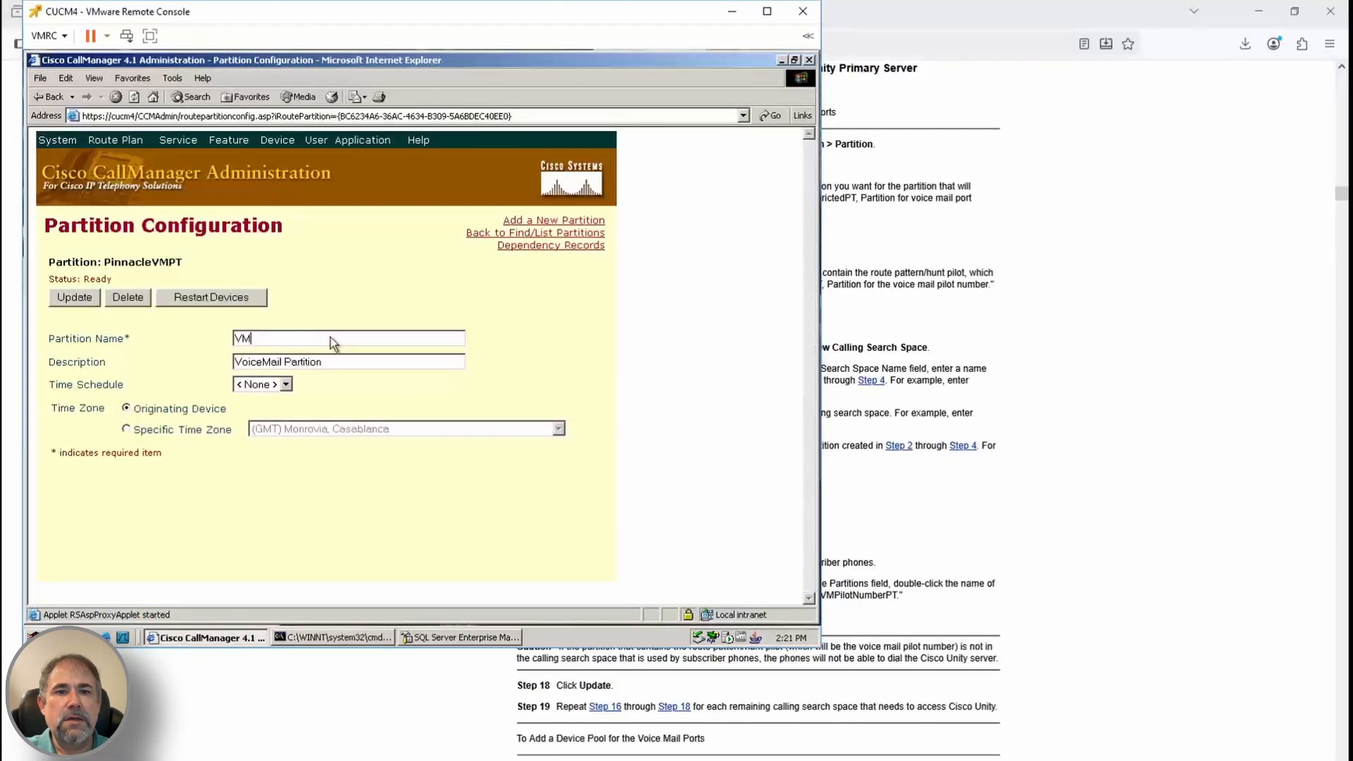
type("RestrictedPT")
key("Tab")
type("Partition for ")
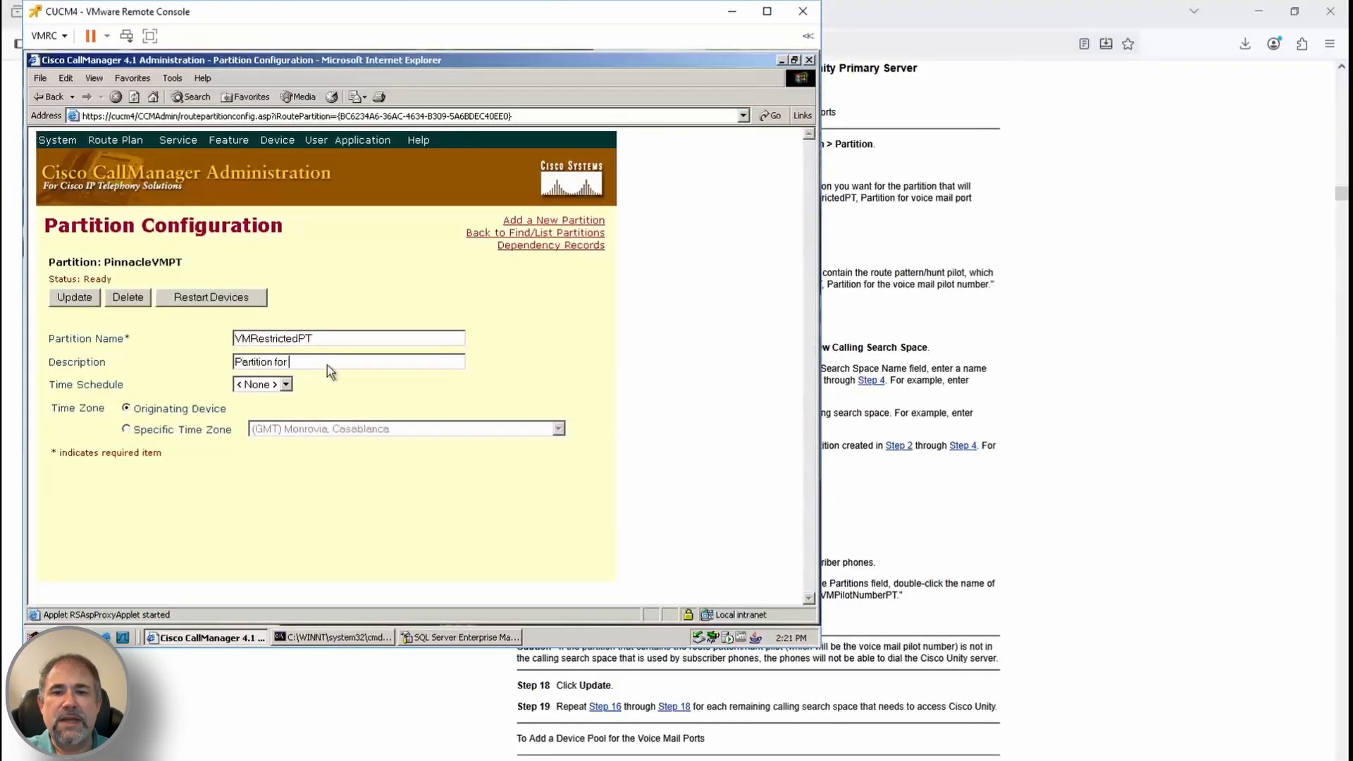
type("voice mail port directory numbers")
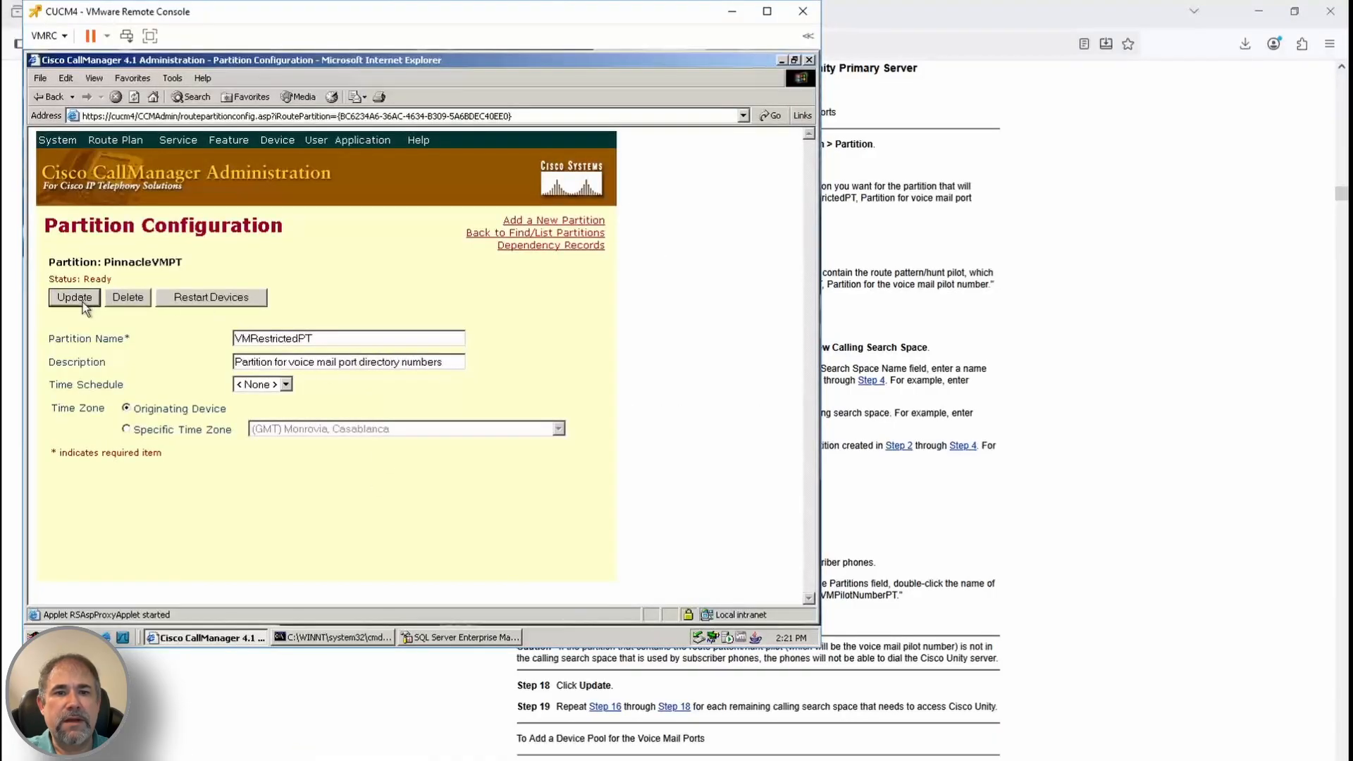
left_click(82, 303)
Return to CallManager Administration and bring up the Calling Search Space list
left_click(939, 304)
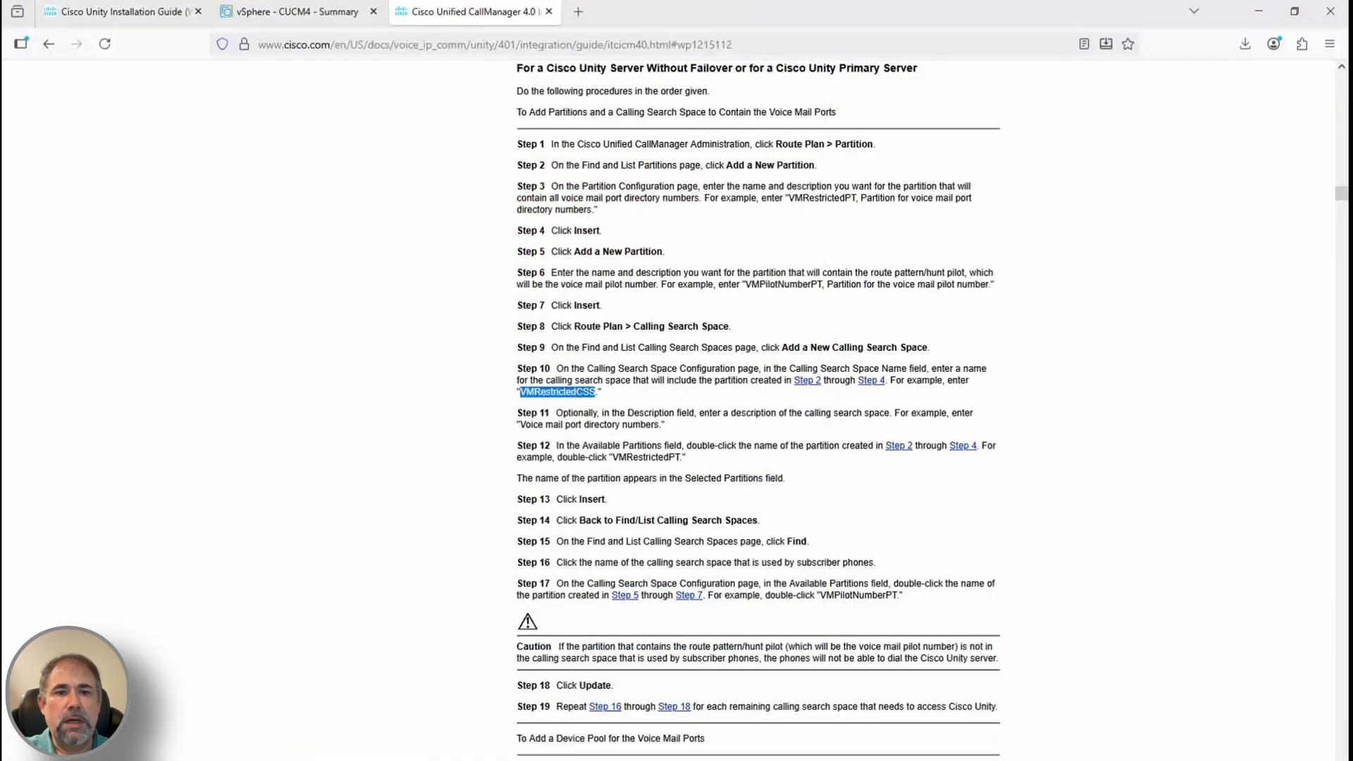
left_click(253, 704)
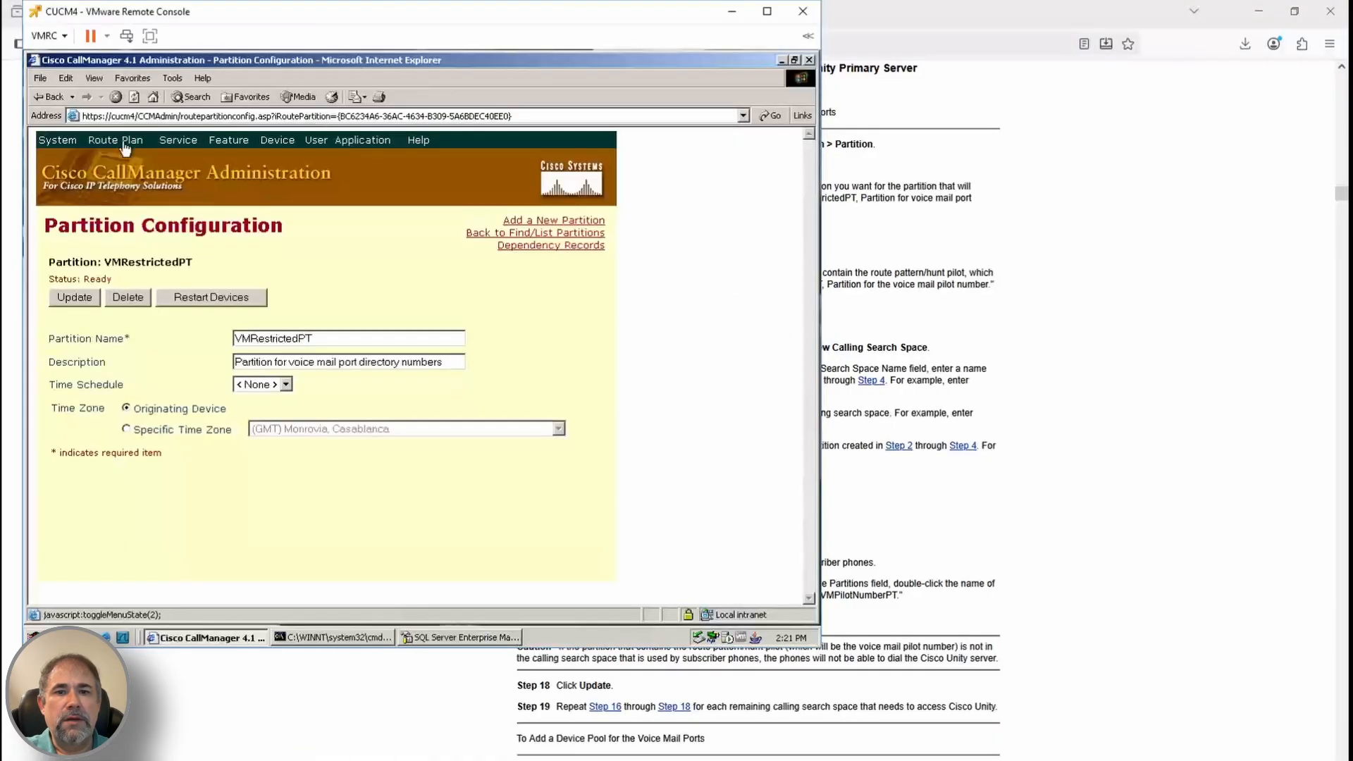
mouse_move(124, 145)
mouse_move(141, 197)
left_click(302, 214)
scroll(930, 331, "up", 7)
Create calling search space VMRestrictedCSS containing the VMRestrictedPT partition
scroll(930, 328, "down", 3)
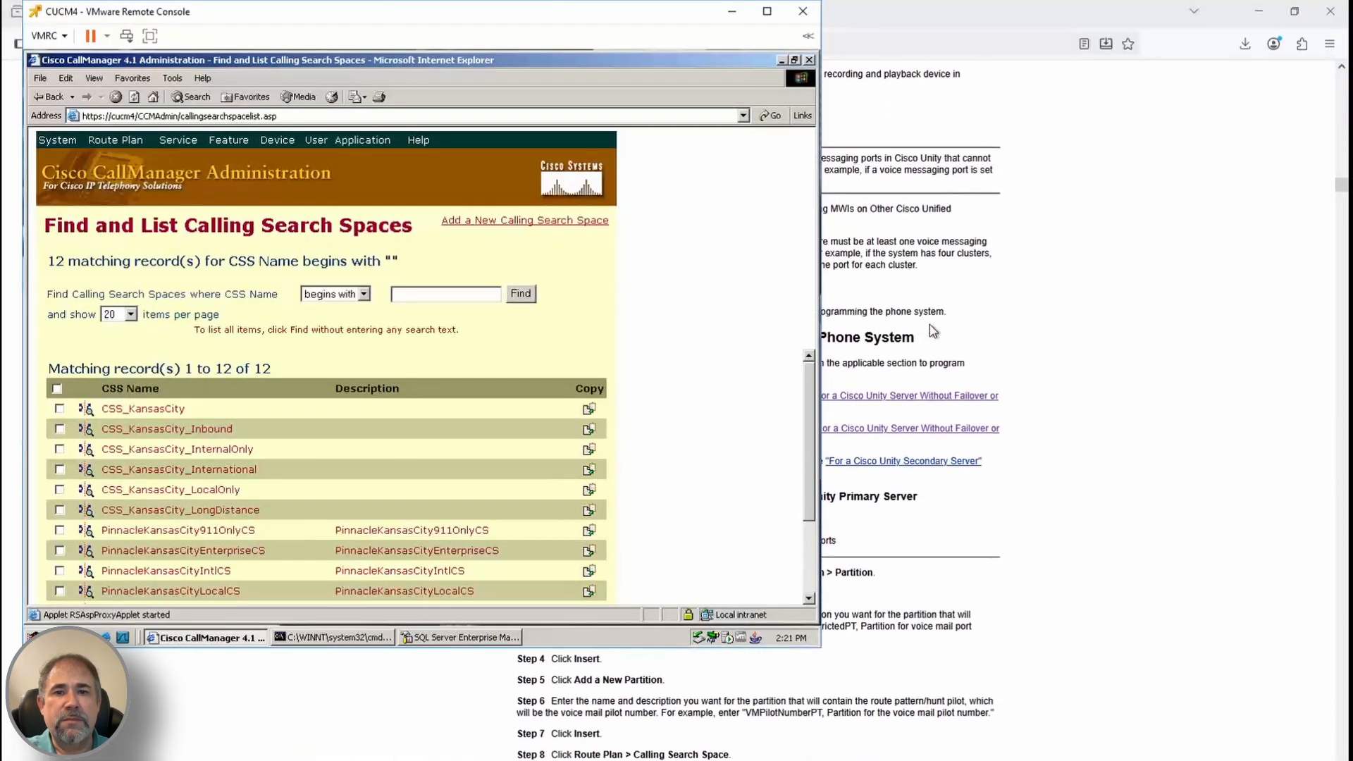
left_click(529, 221)
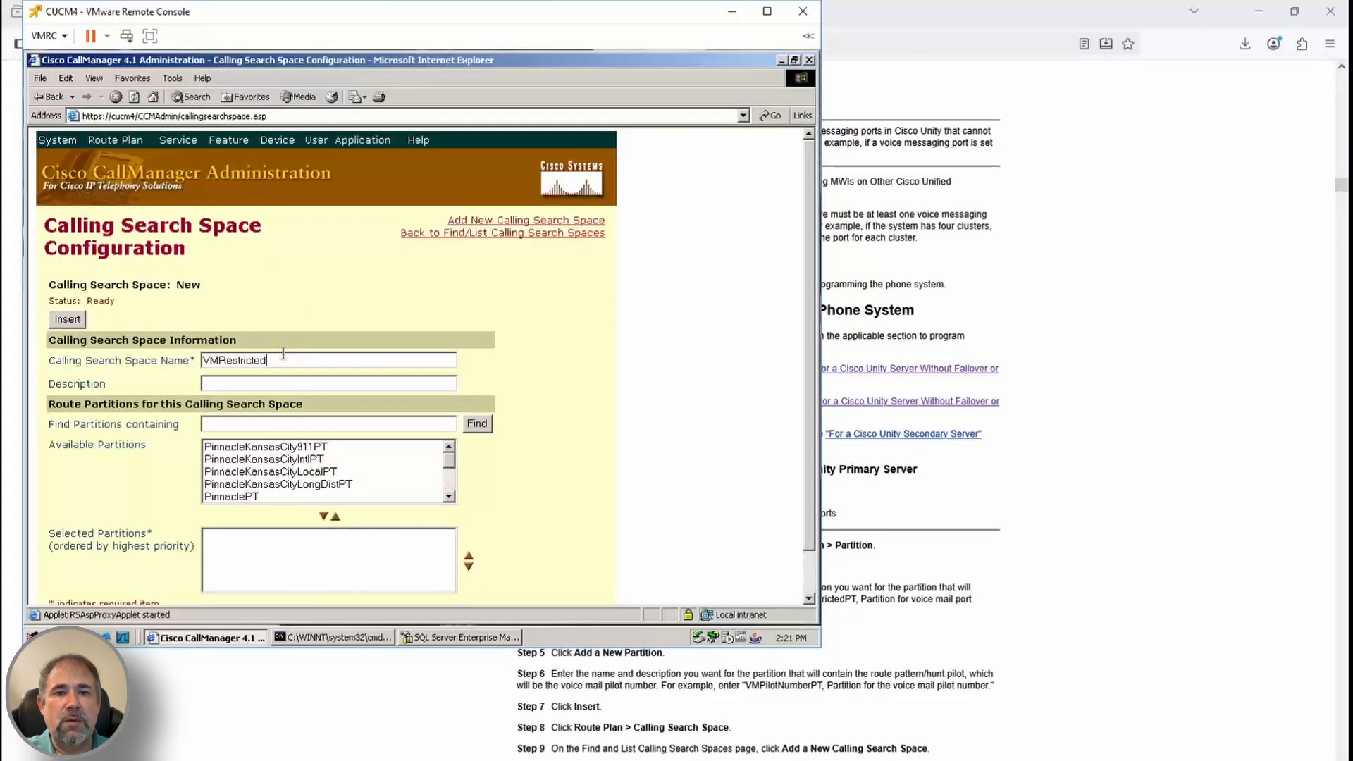
scroll(874, 589, "down", 1)
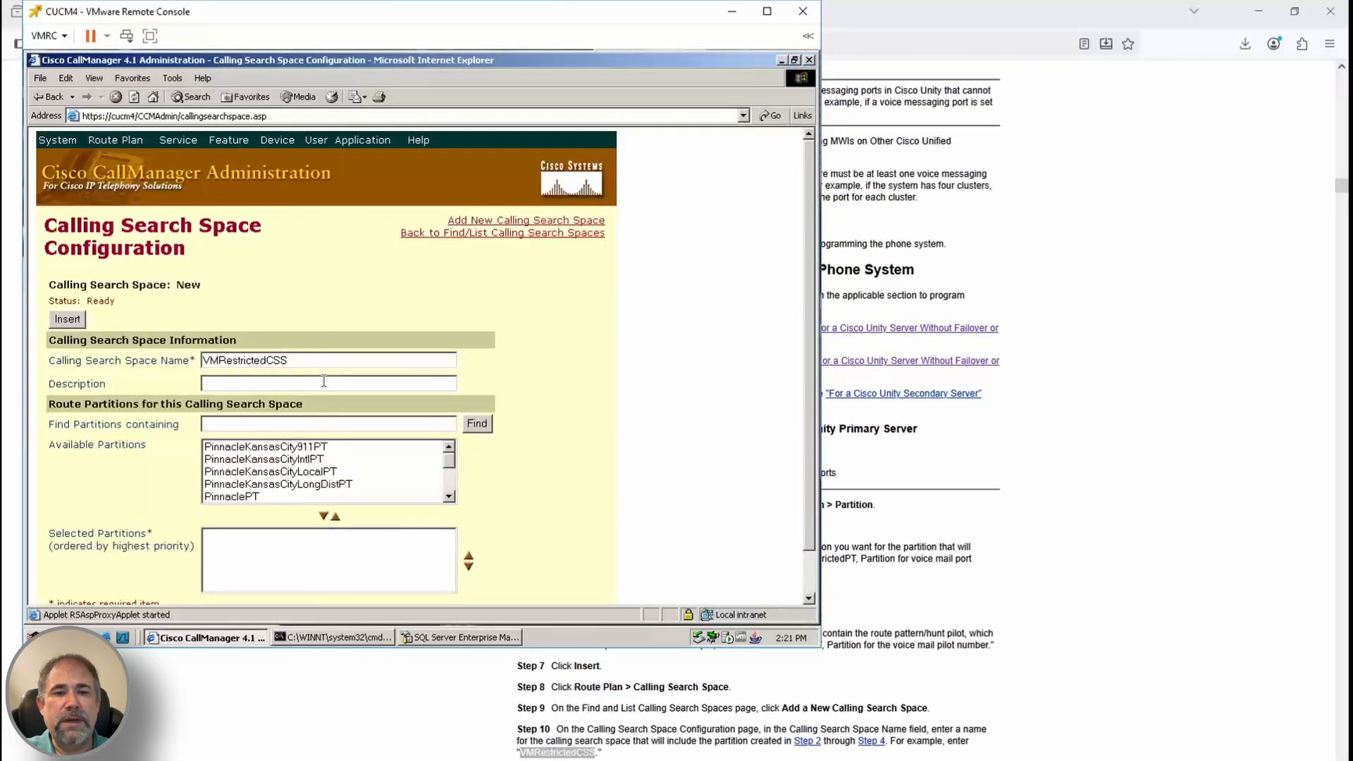
type("umbers")
scroll(1021, 604, "down", 1)
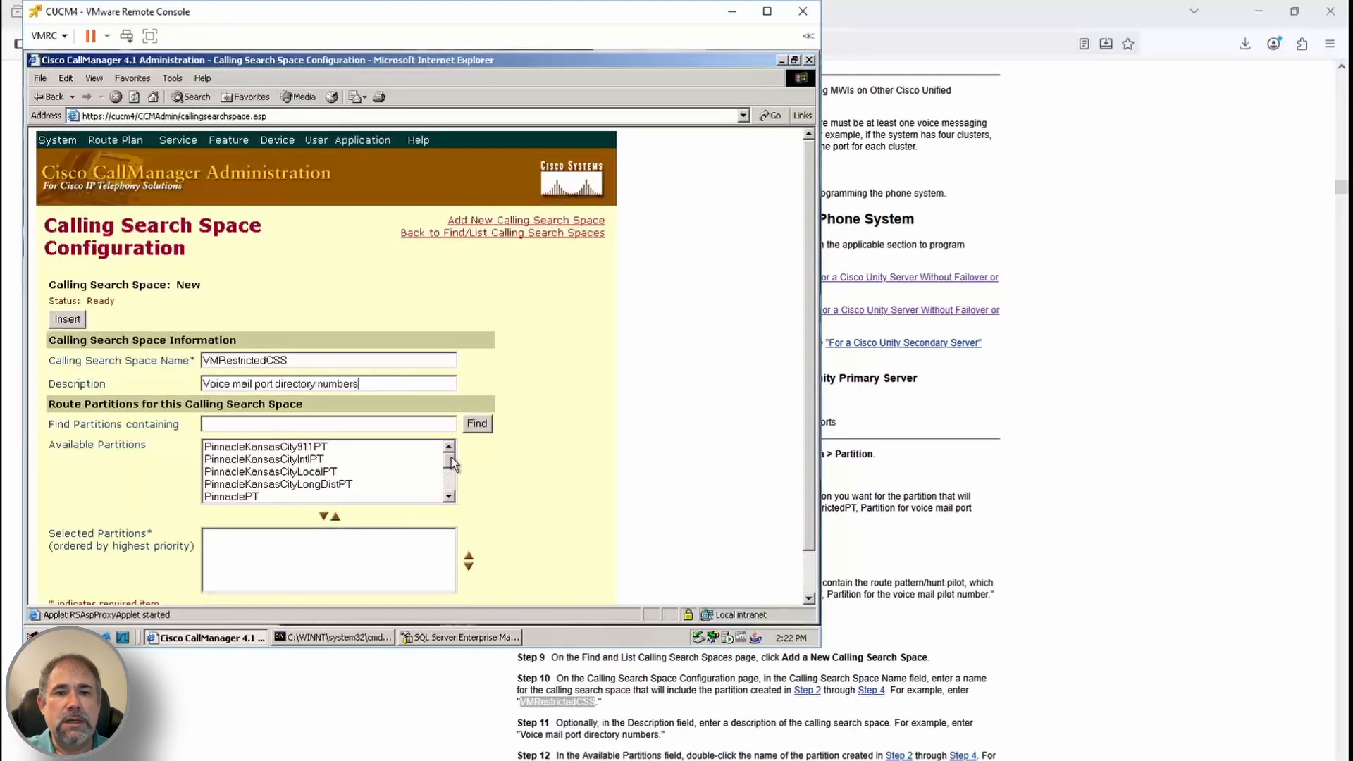
left_click_drag(450, 460, 450, 487)
left_click(282, 497)
left_click(324, 517)
scroll(951, 554, "down", 2)
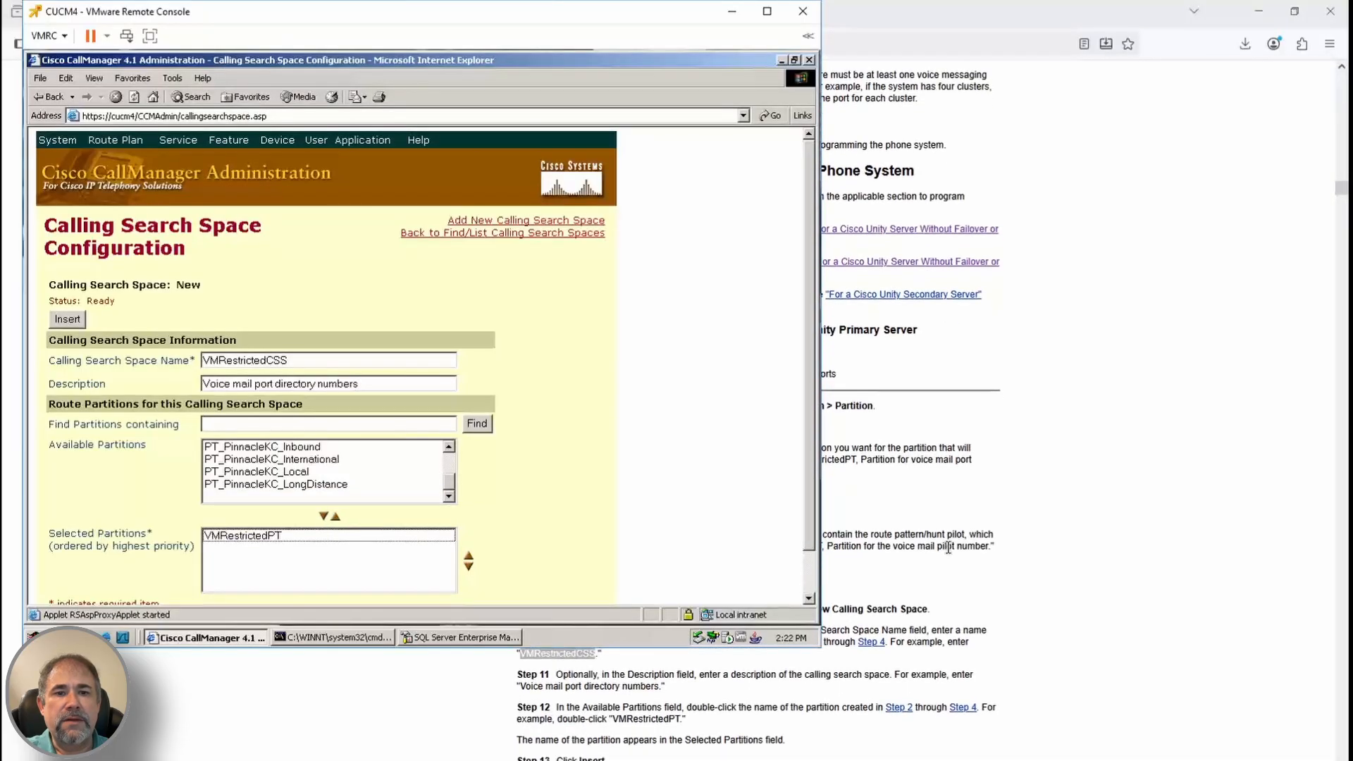
left_click(68, 318)
Check which calling search space a phone uses, then return to the calling search space list
mouse_move(277, 139)
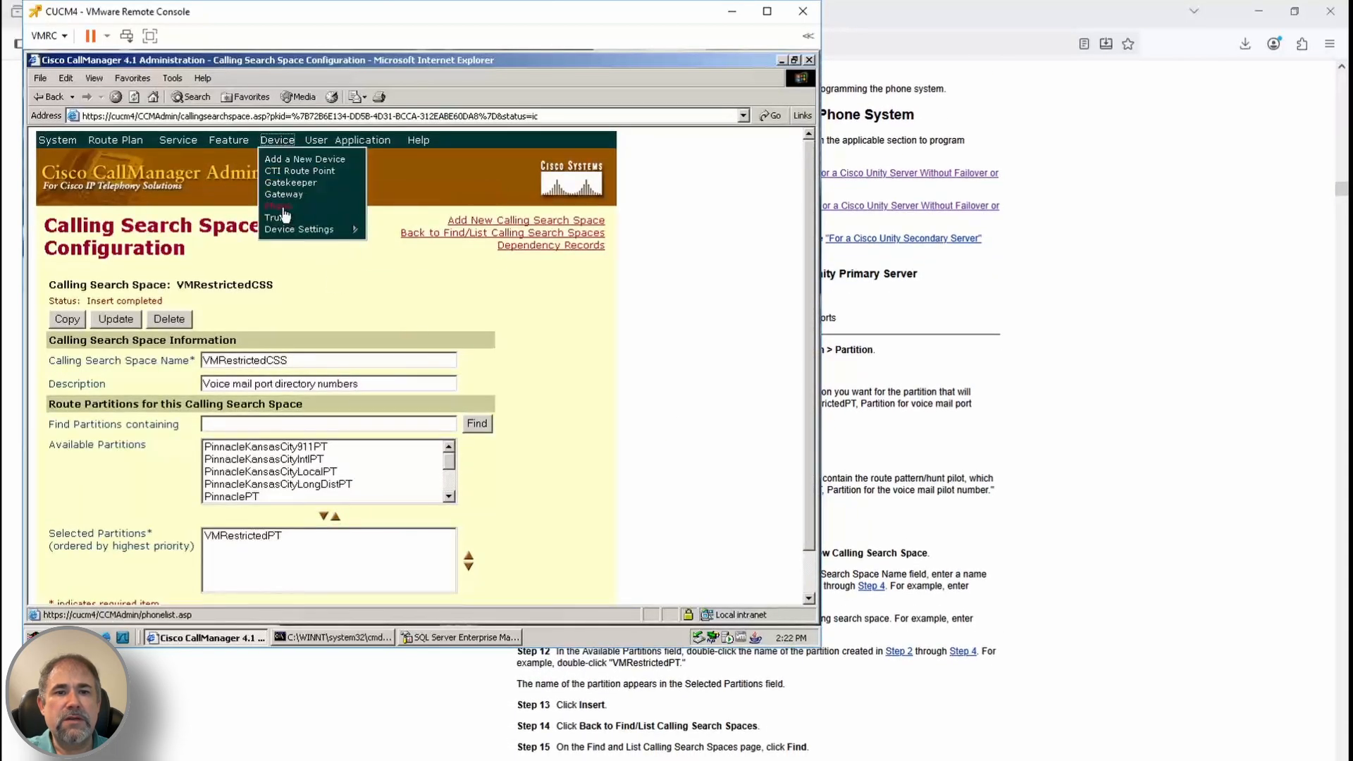
left_click(282, 199)
left_click(136, 445)
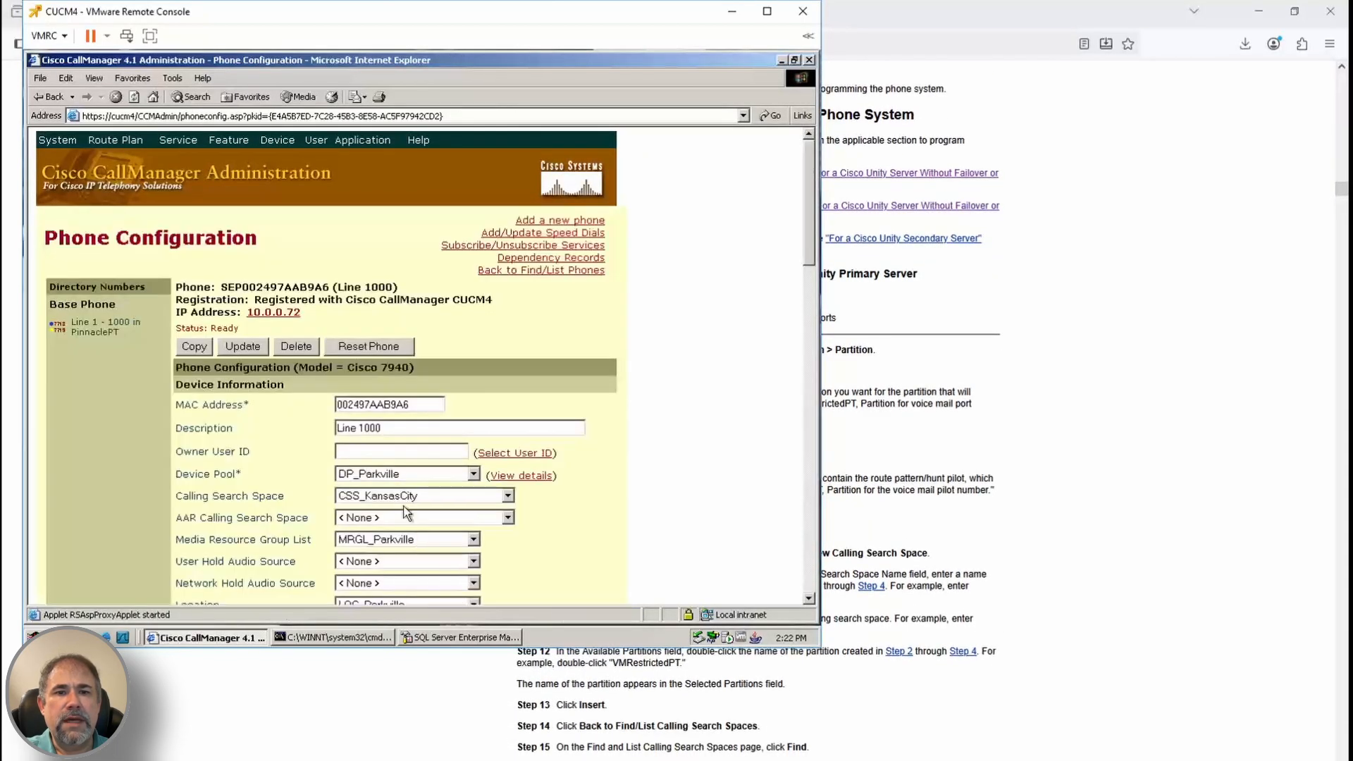
left_click(115, 140)
mouse_move(165, 194)
left_click(297, 214)
Add VMRestrictedPT to the CSS_KansasCity calling search space and save it
left_click(141, 411)
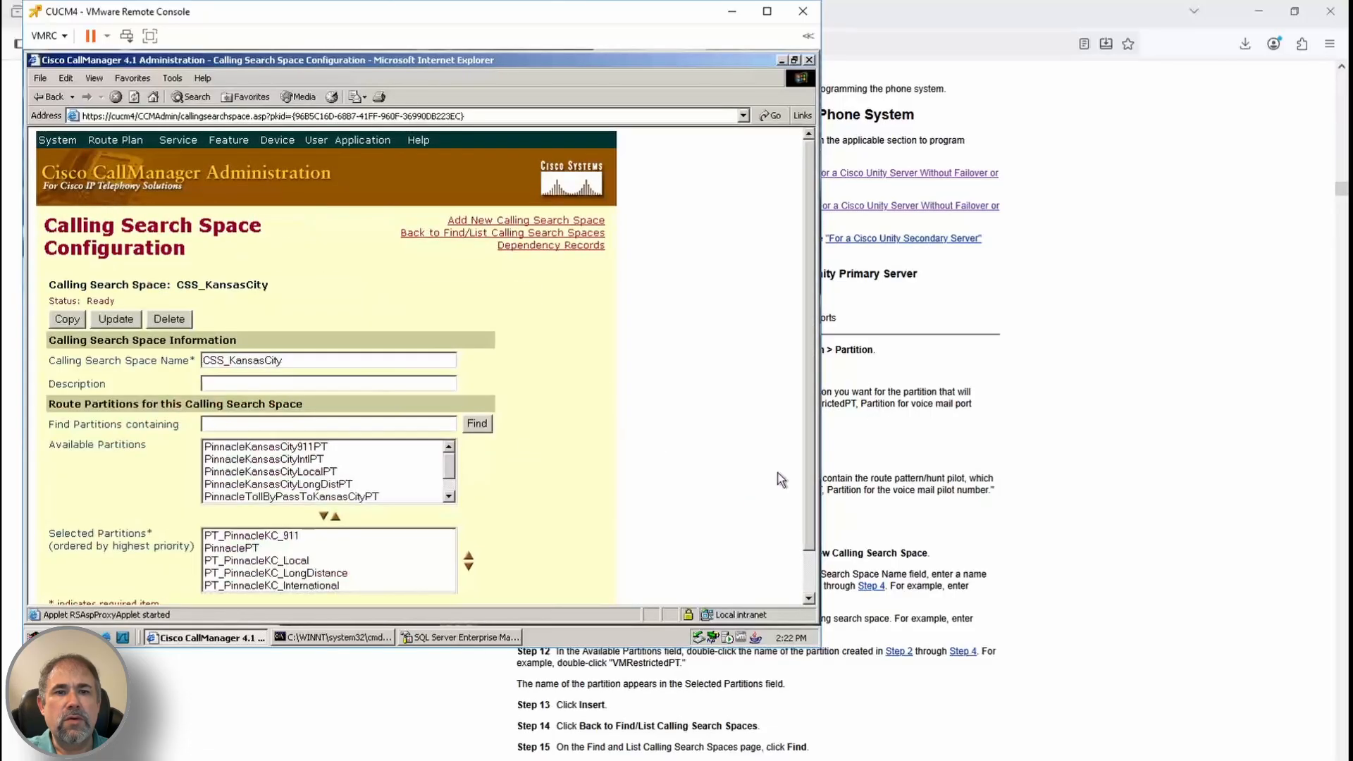
left_click(449, 496)
scroll(853, 596, "down", 3)
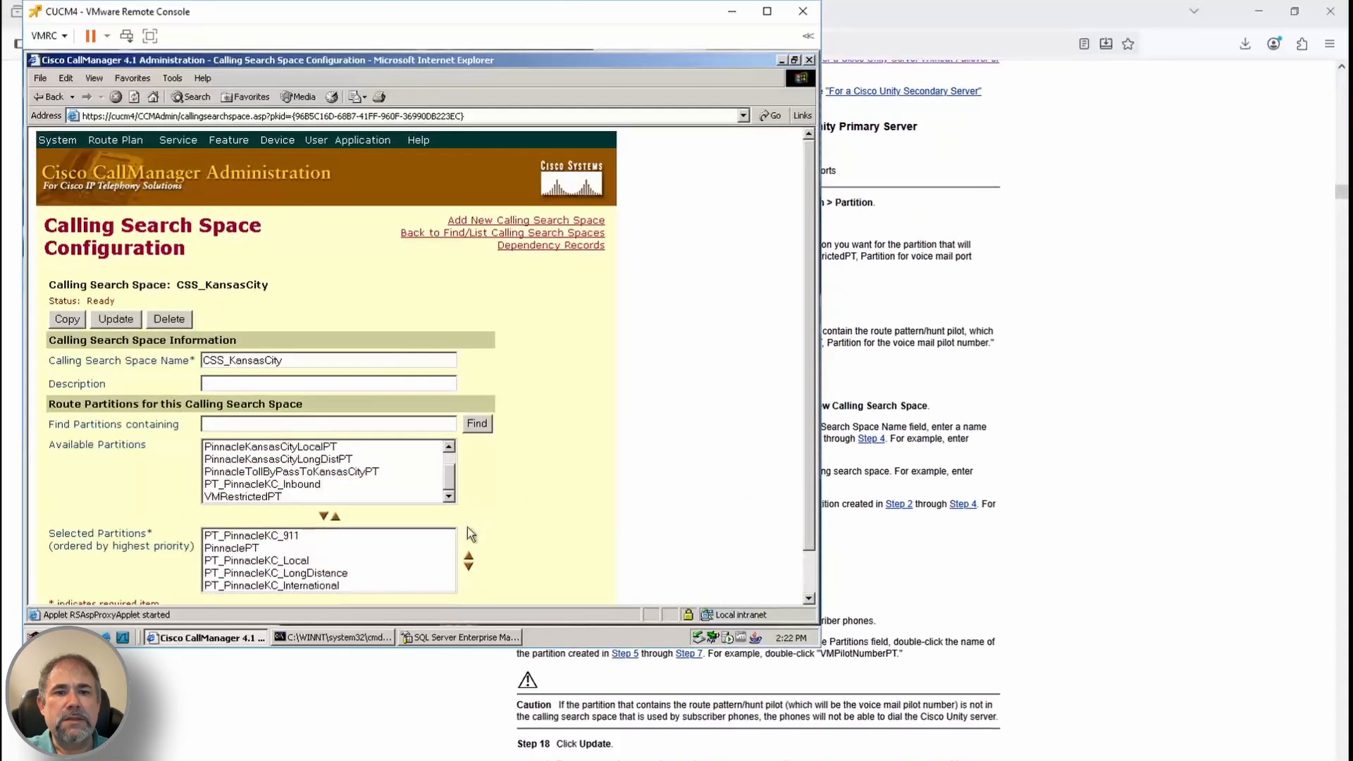
left_click(243, 496)
left_click(324, 516)
left_click(123, 322)
scroll(1103, 623, "down", 1)
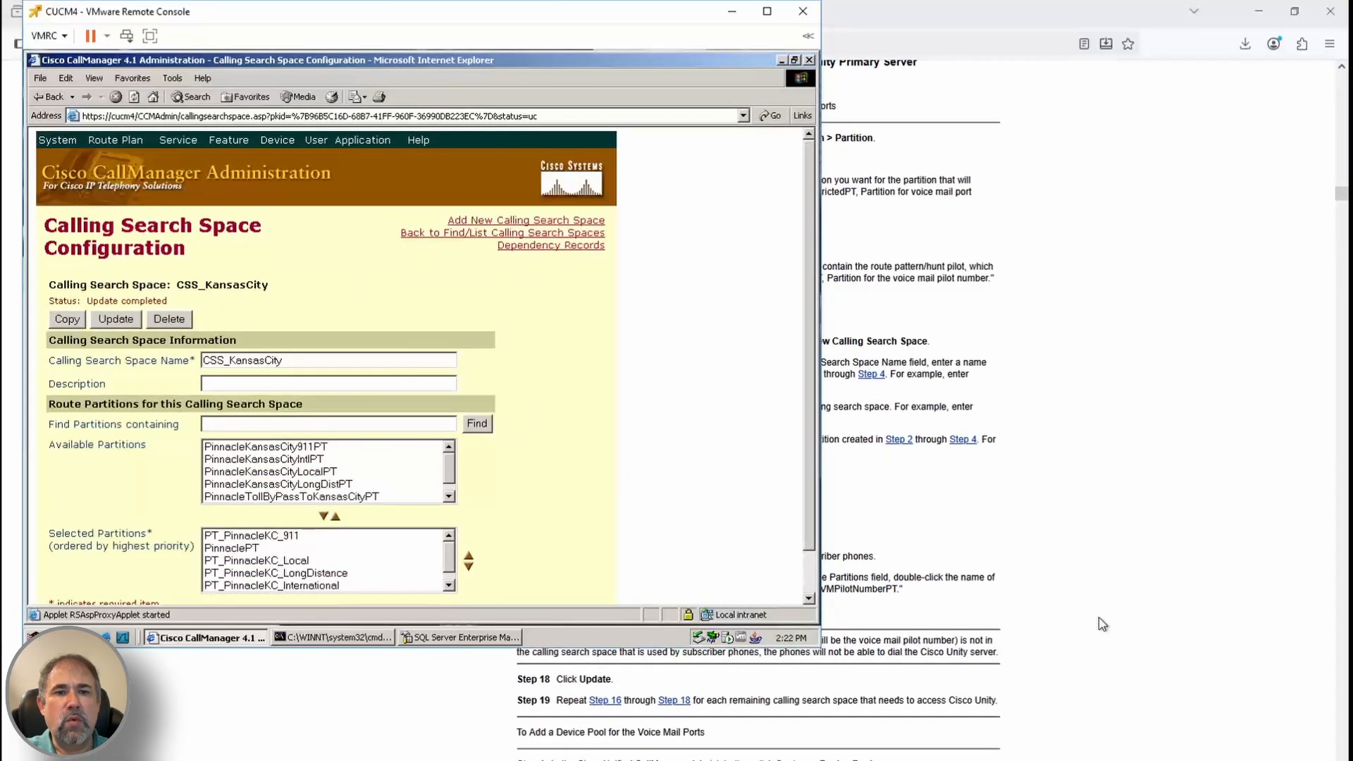
left_click(64, 145)
left_click(77, 224)
Add device pool 'Cisco Unity Voice Mail Ports' with CallManager group CMG_Parkville and US Central Time
scroll(1032, 571, "down", 4)
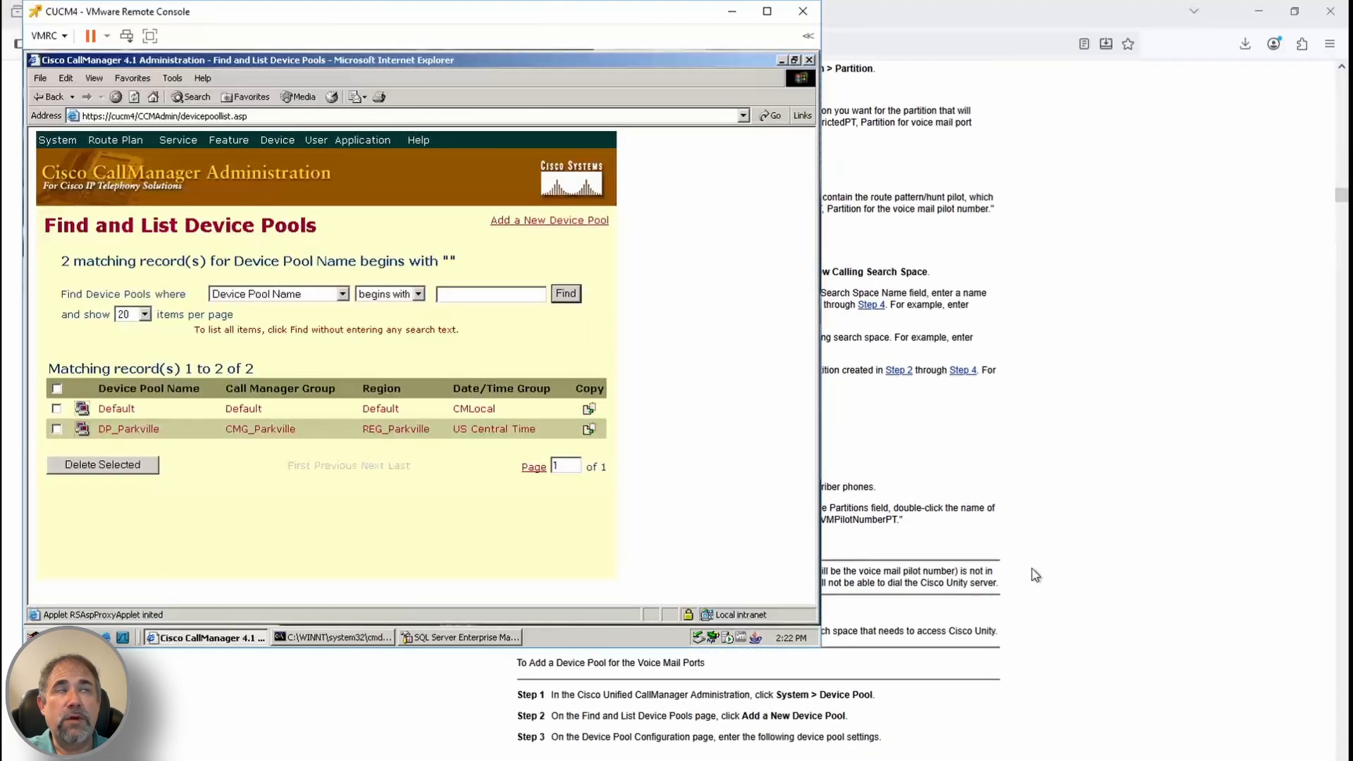
left_click(549, 220)
left_click(374, 351)
type("Cisco Unity V")
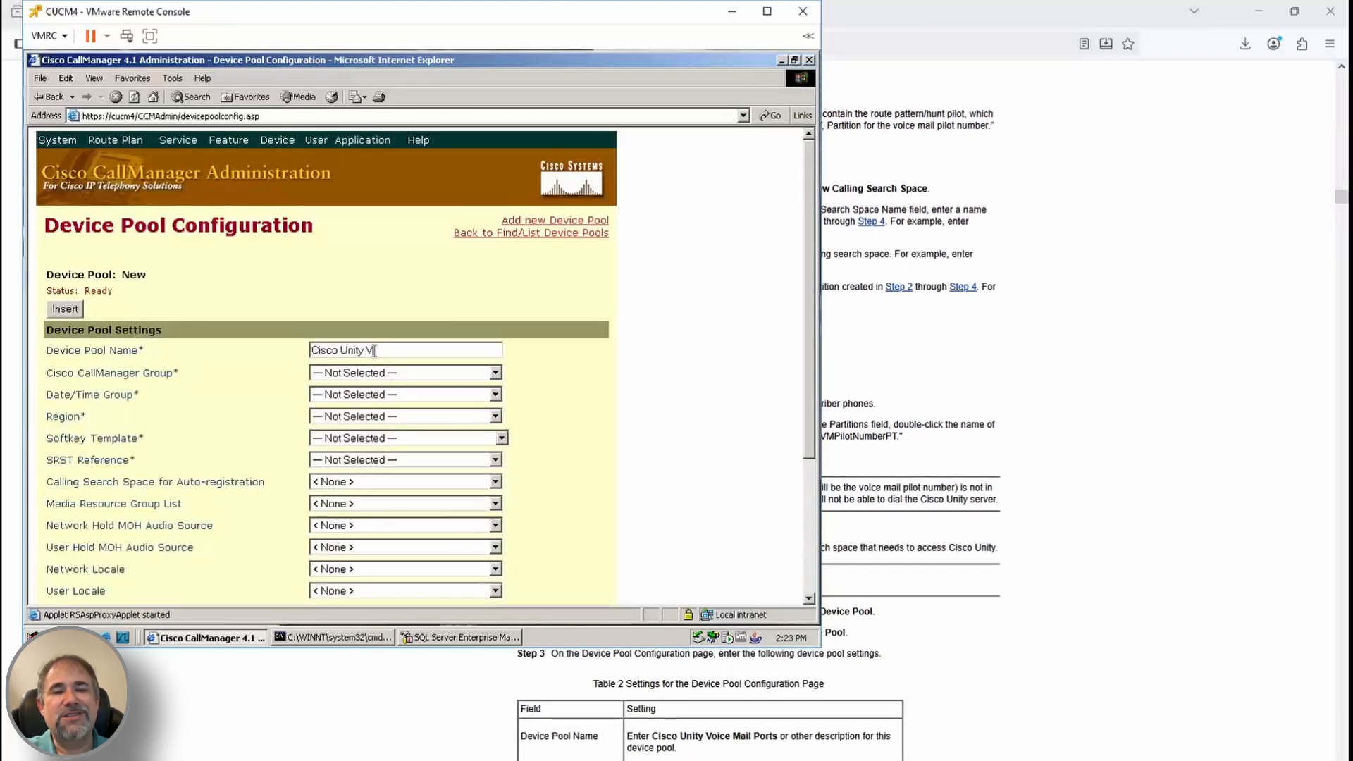
type("oice Mail Ports")
key("Tab")
scroll(866, 486, "down", 1)
left_click(416, 373)
left_click(406, 403)
left_click(400, 396)
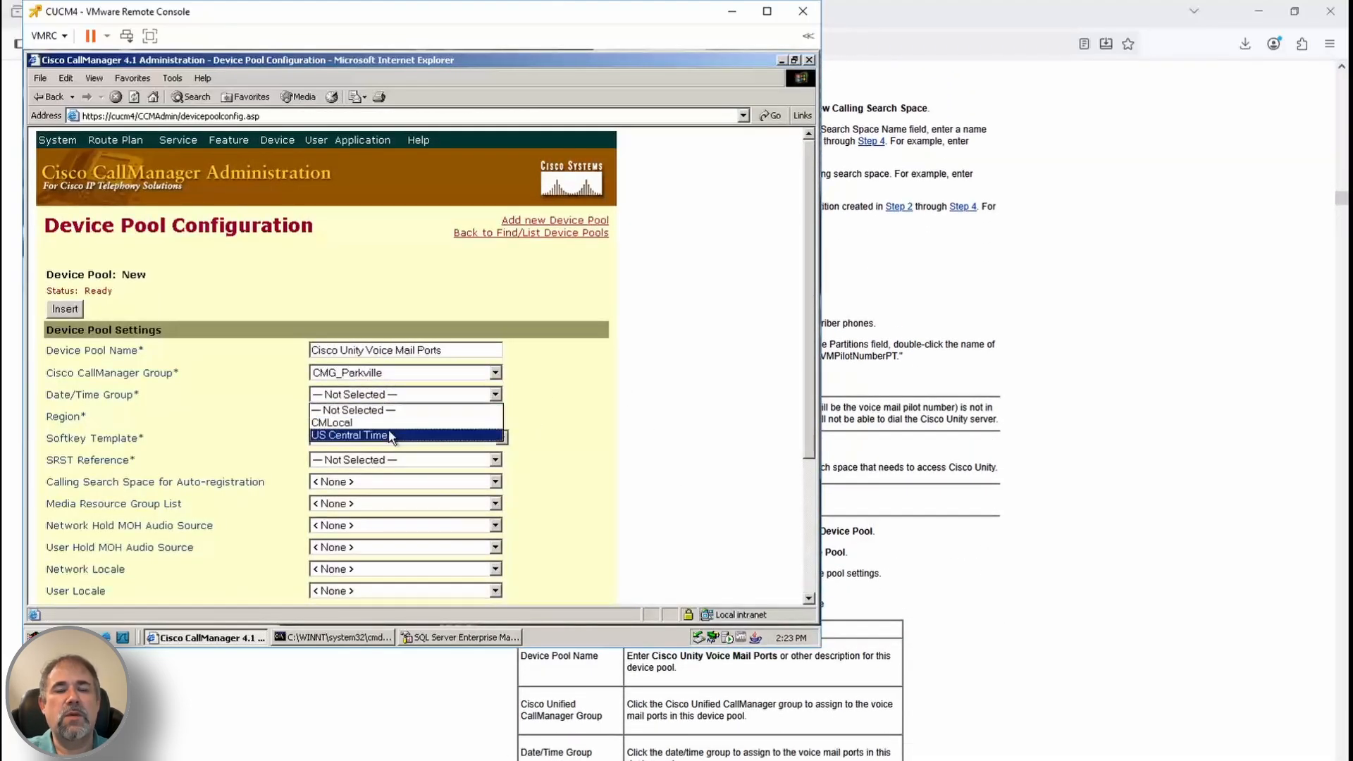
left_click(390, 436)
Give the pool region REG_Parkville, Standard User softkeys and SRST_Parkville, then insert it
scroll(929, 647, "down", 2)
left_click(423, 416)
left_click(395, 435)
left_click(400, 438)
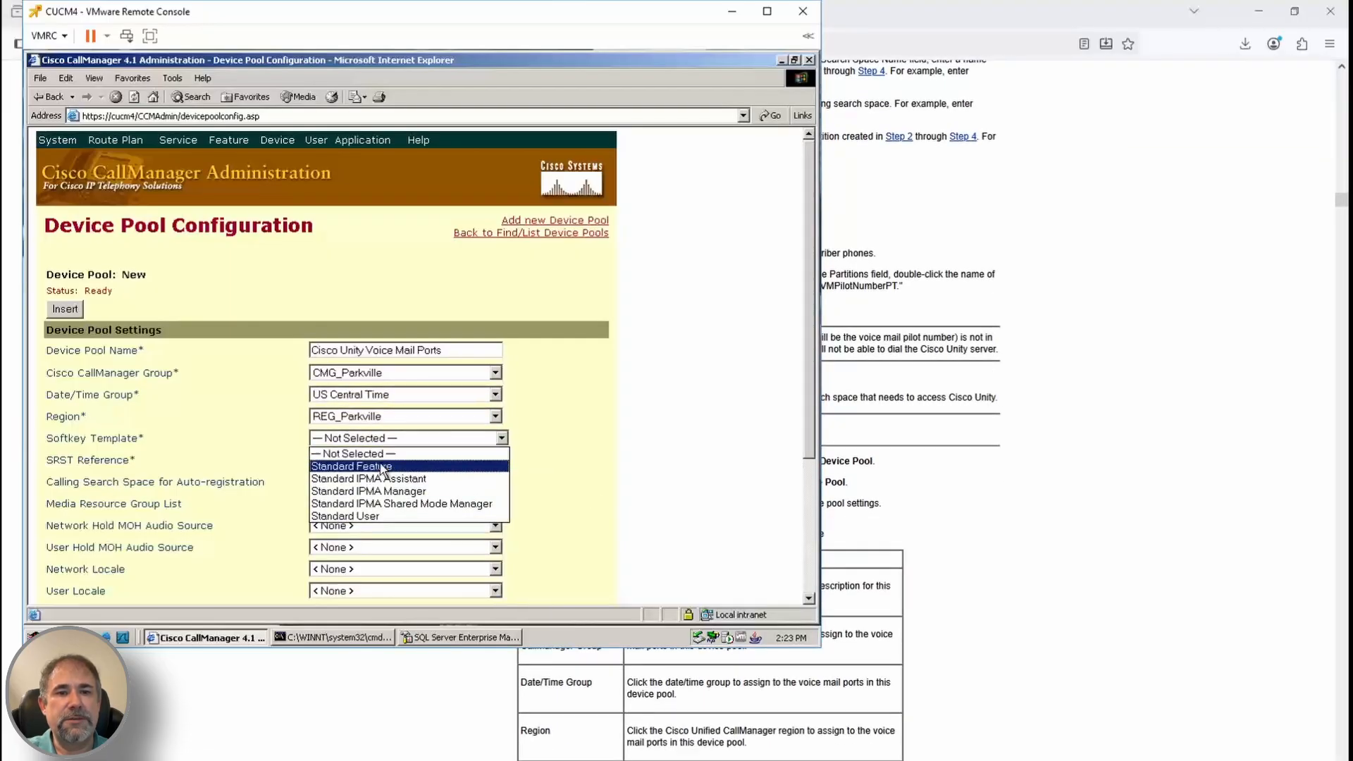
left_click(345, 516)
scroll(955, 599, "down", 3)
left_click(402, 460)
left_click(349, 513)
scroll(867, 595, "down", 3)
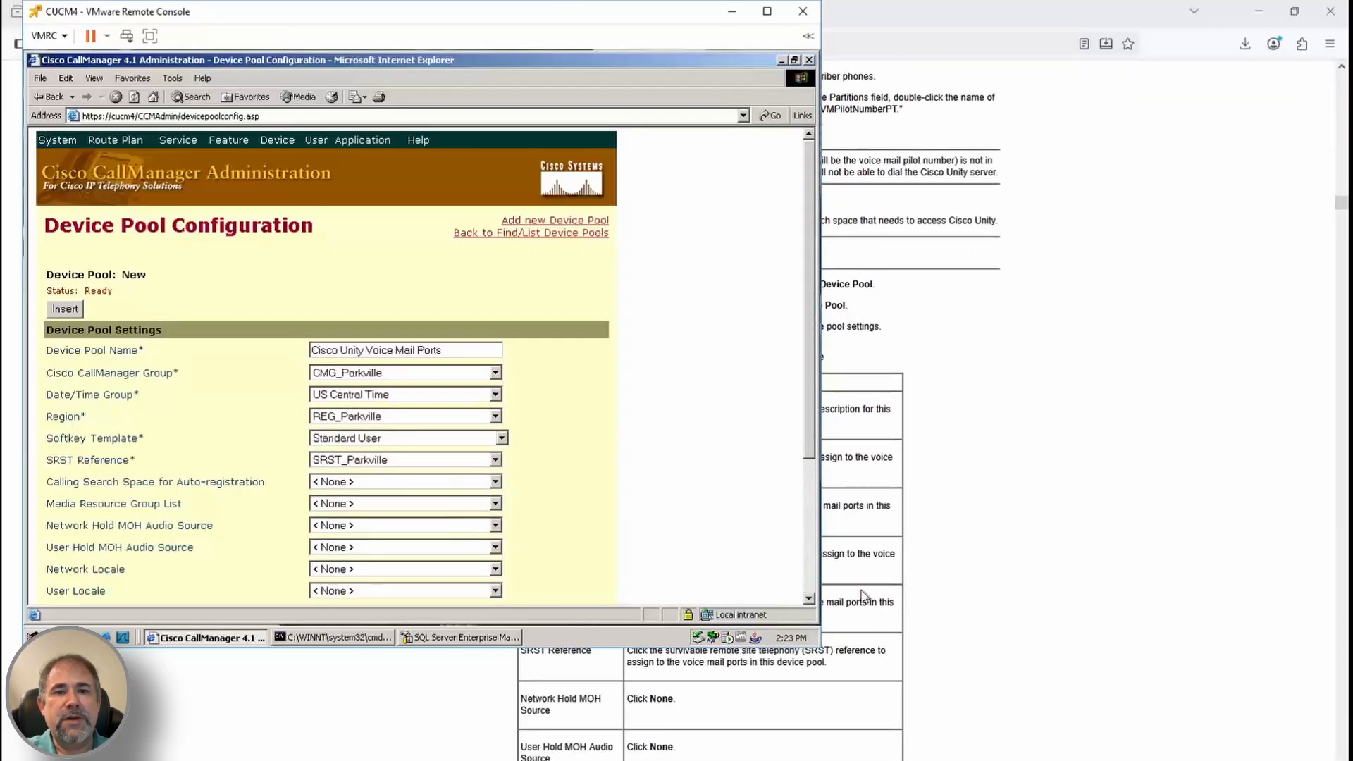
scroll(863, 595, "down", 5)
left_click(277, 141)
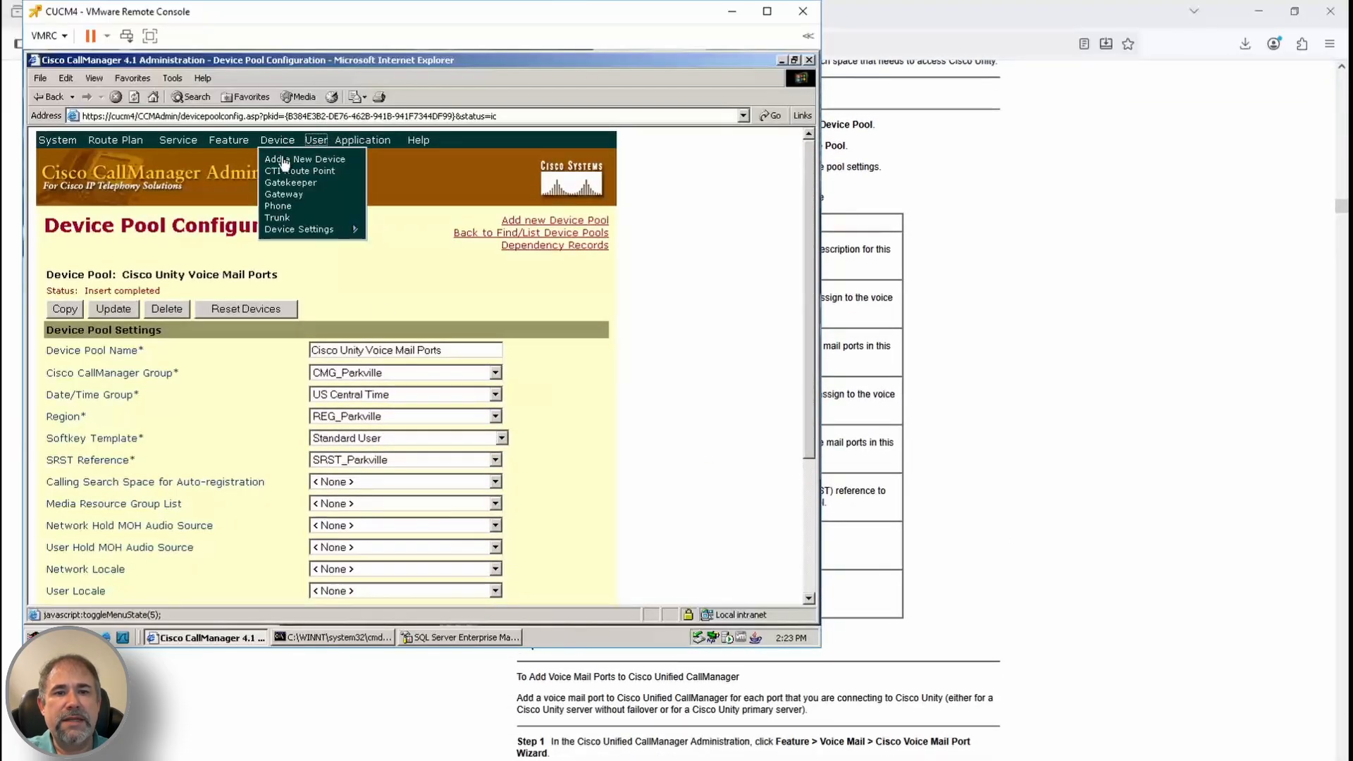
left_click(278, 206)
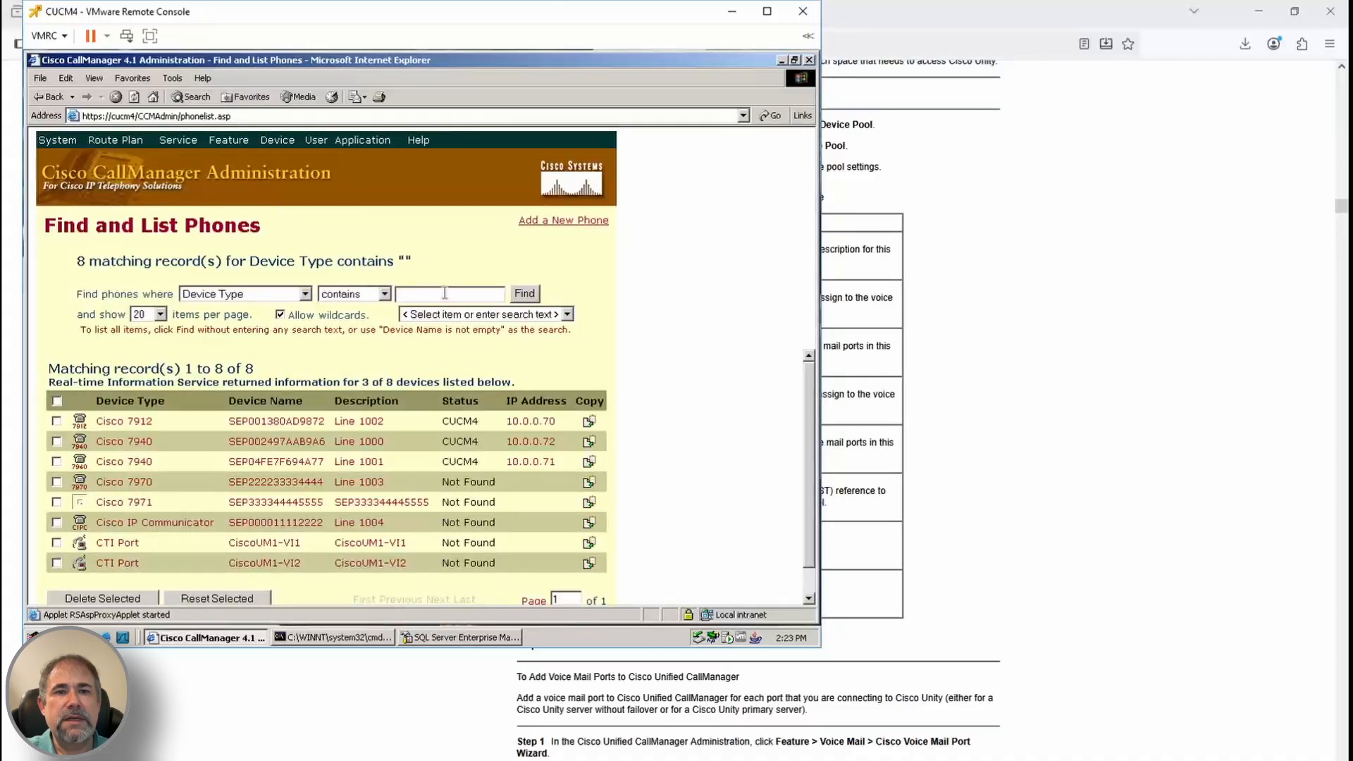
left_click(230, 140)
Start the Voice Mail Port Wizard with server name CiscoUM1 and 2 ports
mouse_move(236, 224)
left_click(385, 215)
scroll(1024, 520, "down", 1)
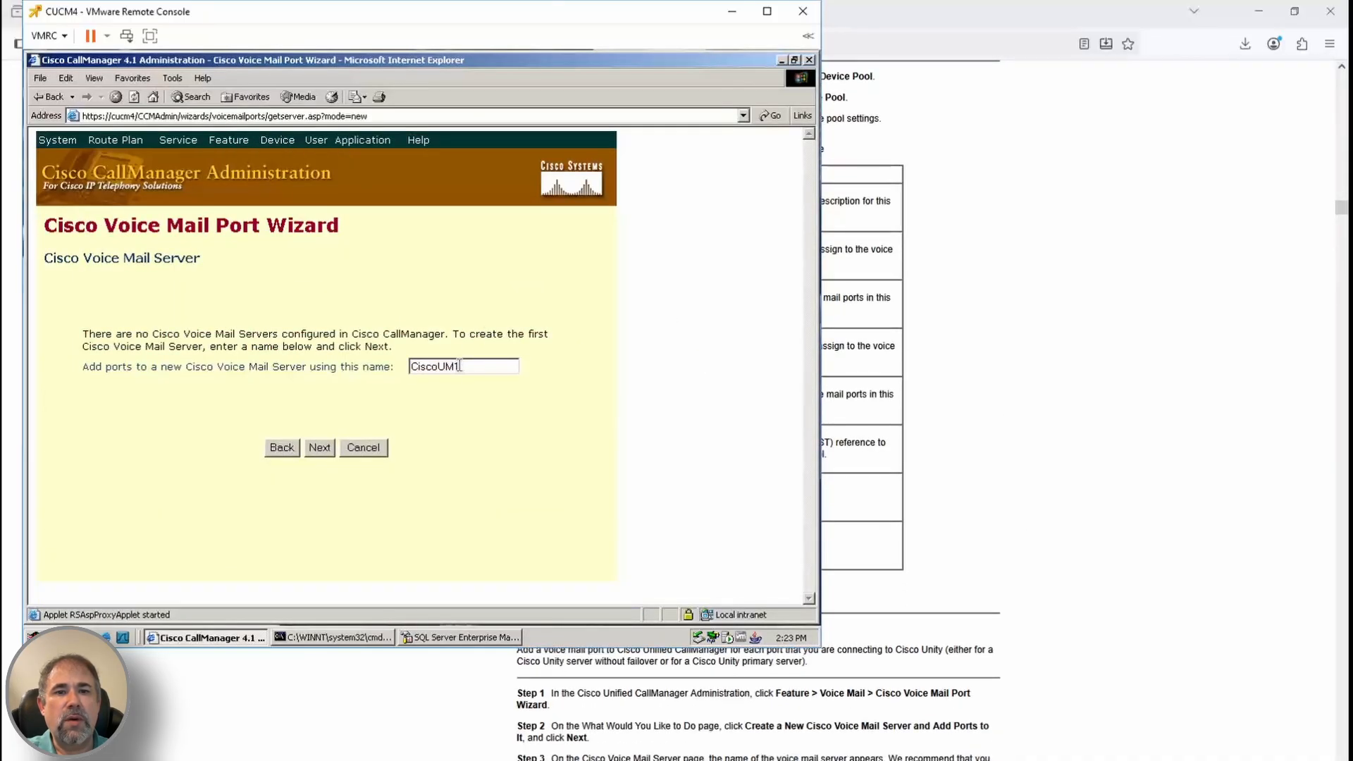
scroll(1035, 611, "down", 2)
left_click(319, 448)
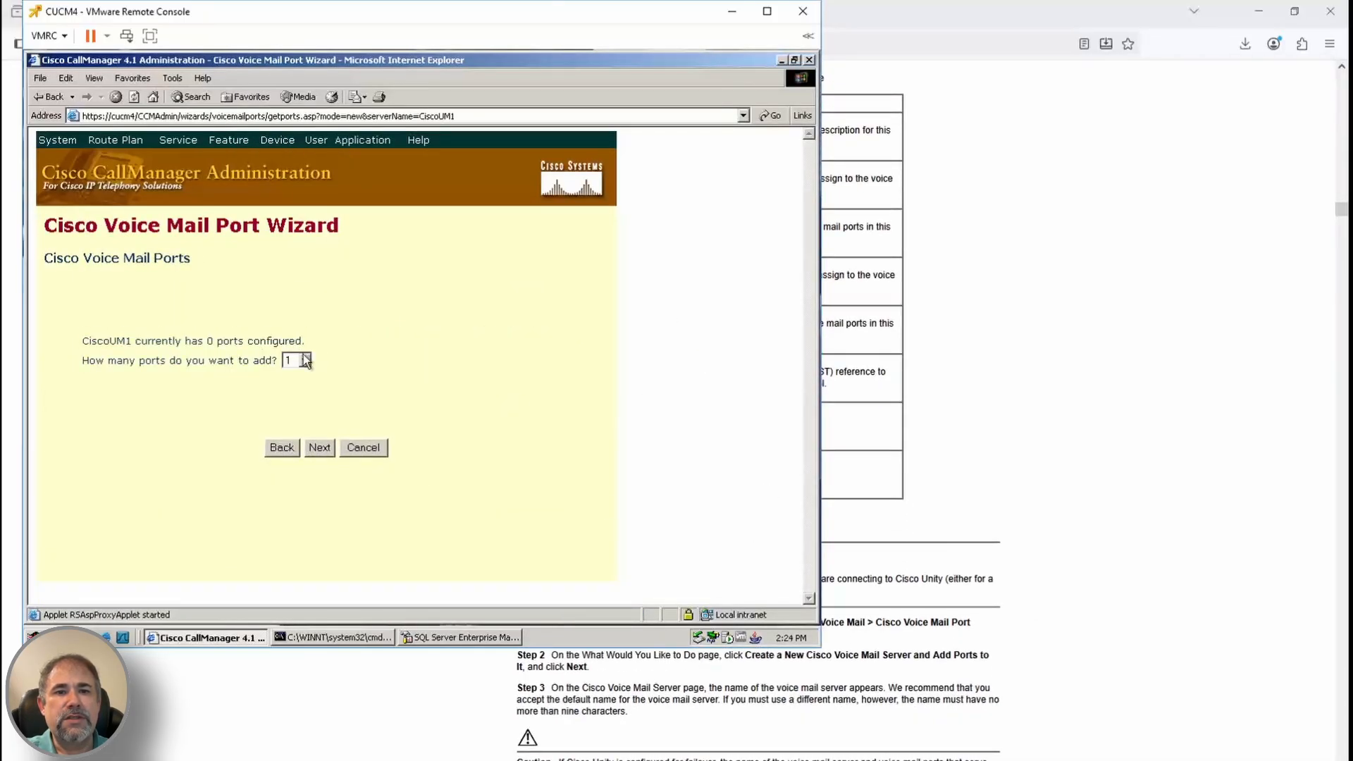
left_click(320, 448)
scroll(988, 565, "down", 8)
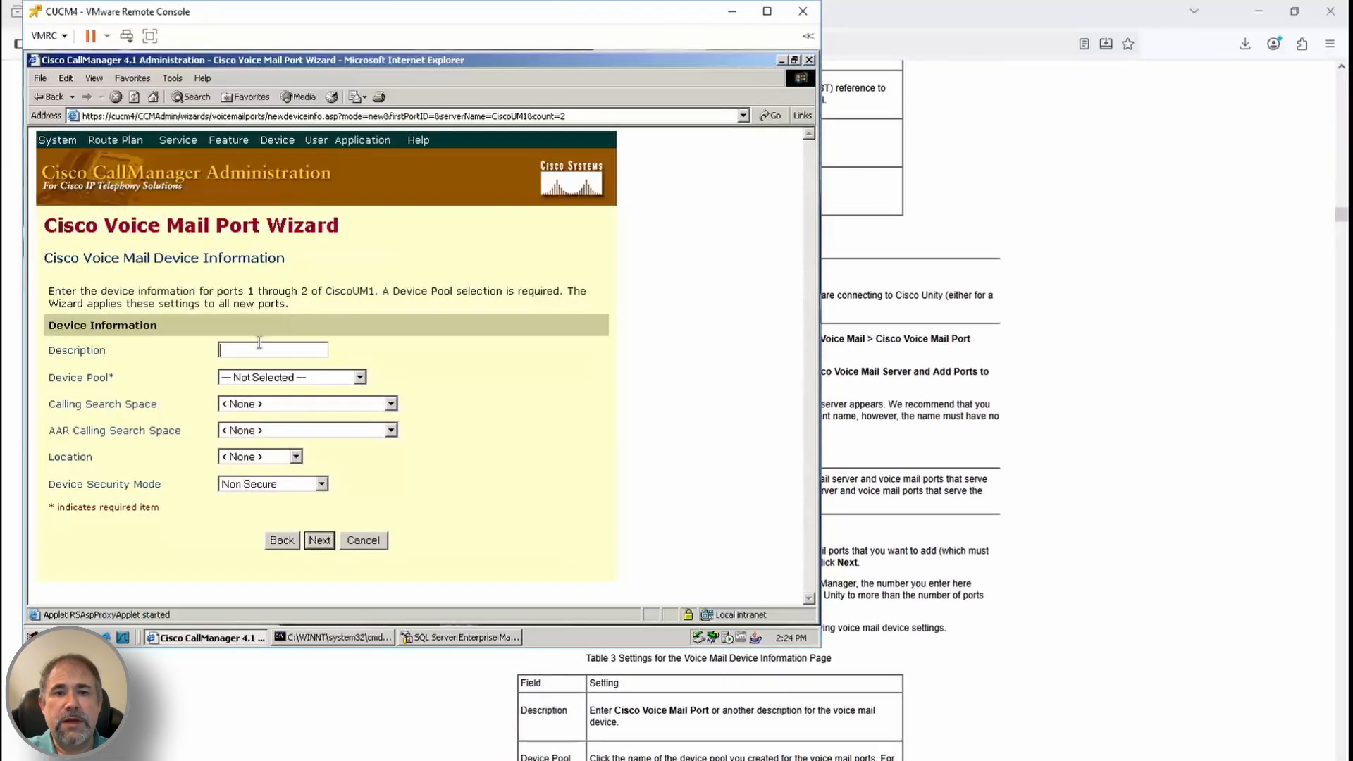
Give the ports device pool Cisco Unity Voice Mail Ports and calling search space CSS_KansasCity_InternalOnly
left_click(314, 382)
left_click(310, 401)
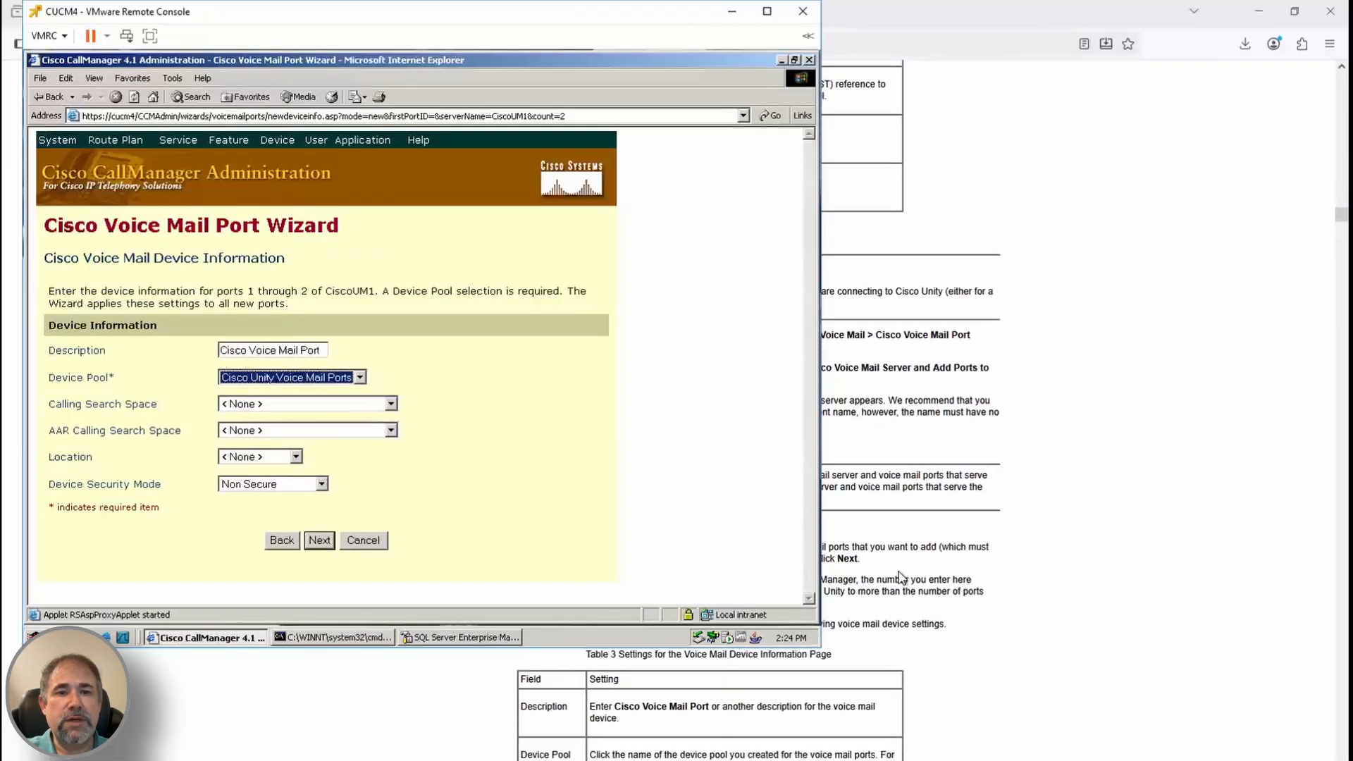
scroll(902, 577, "down", 4)
left_click(390, 404)
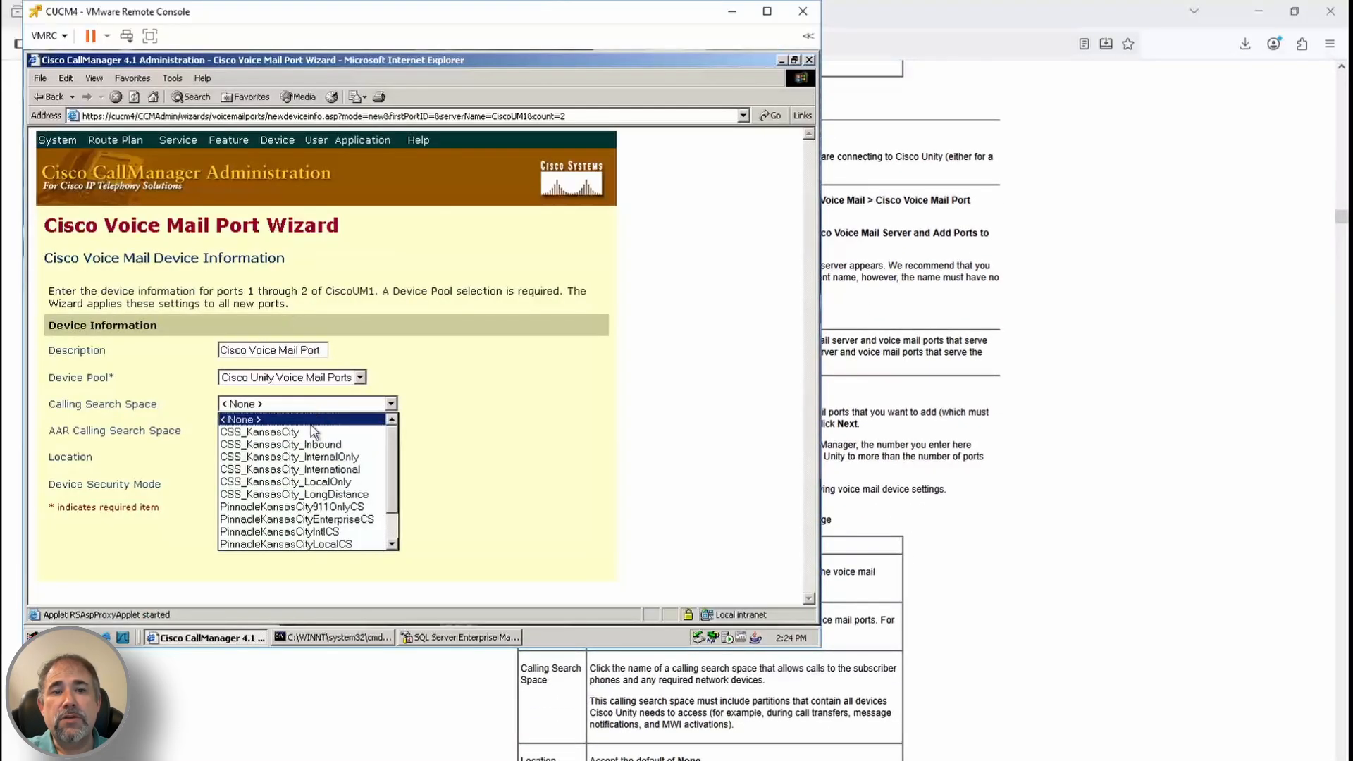
left_click(300, 426)
scroll(979, 604, "down", 3)
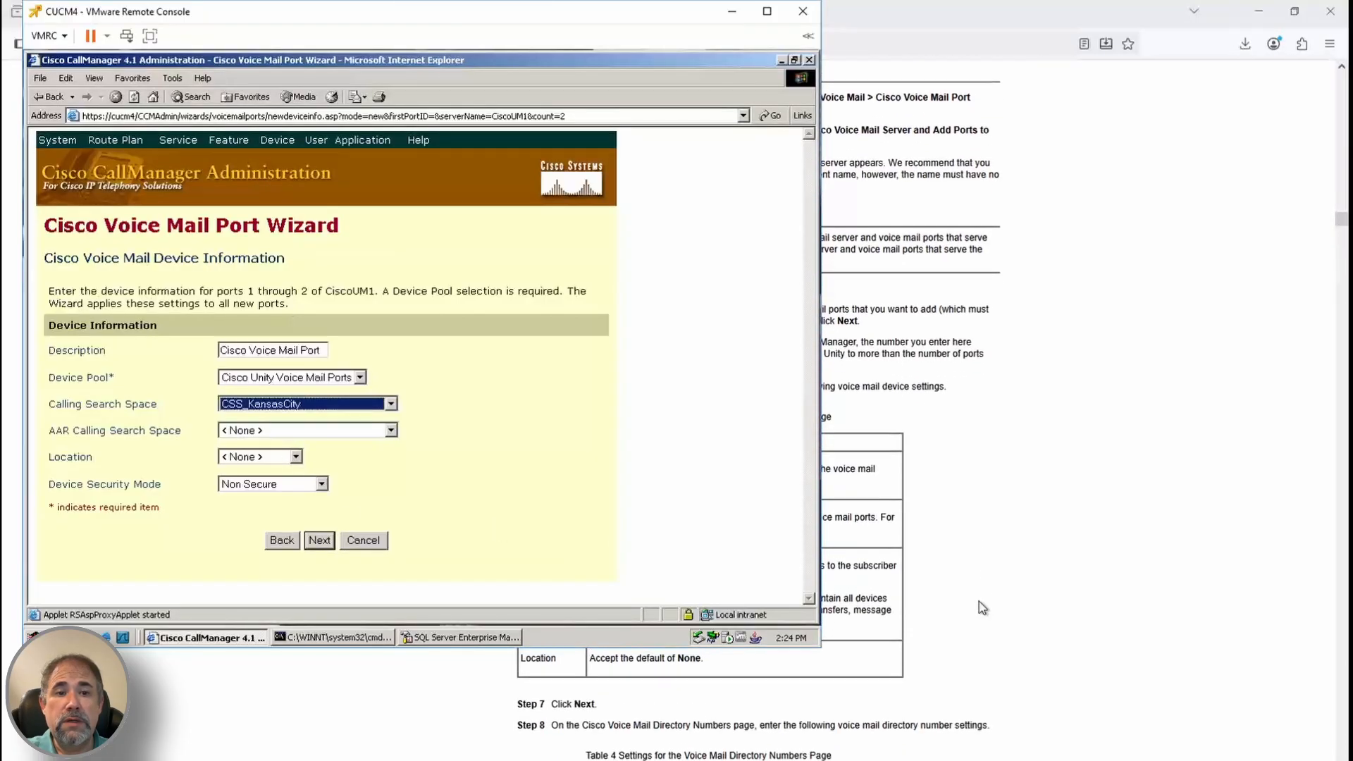
scroll(961, 609, "up", 3)
left_click(363, 407)
left_click(296, 440)
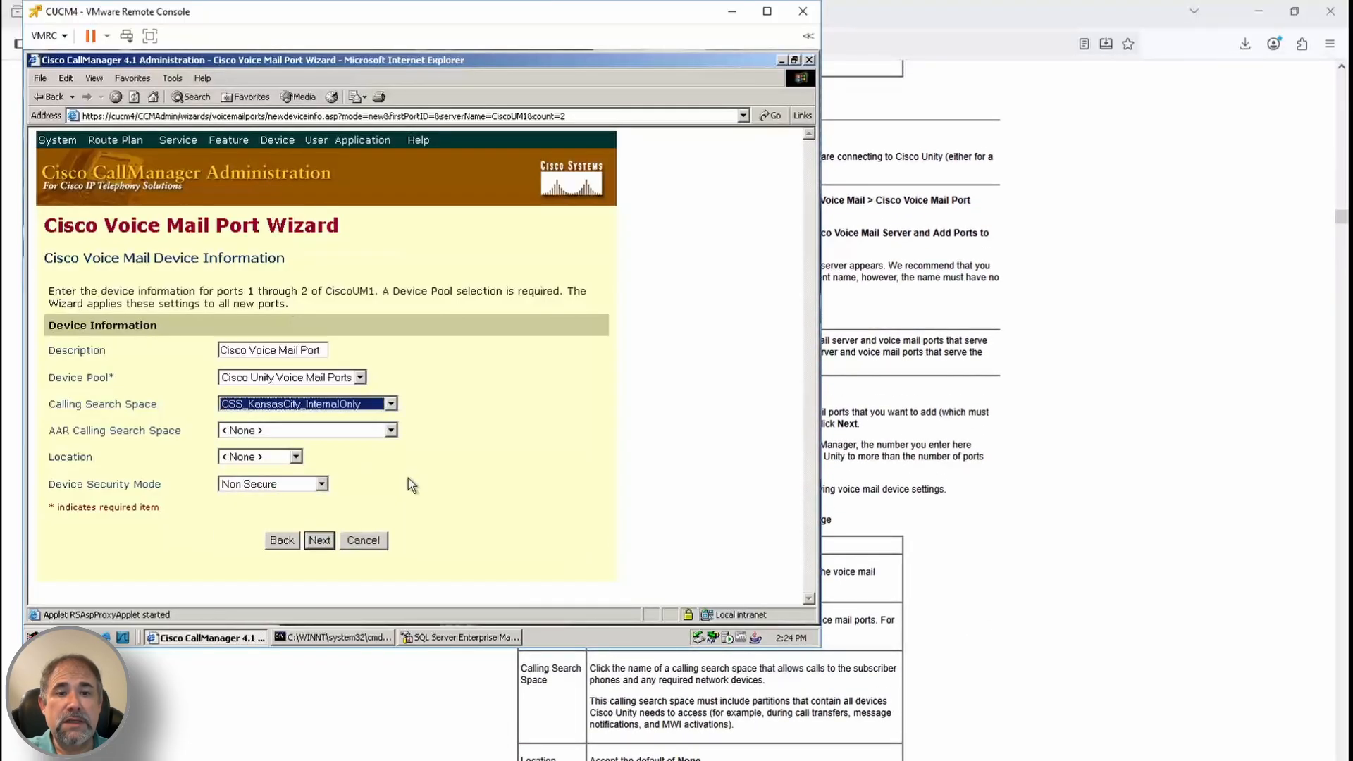
left_click(324, 540)
scroll(985, 613, "down", 6)
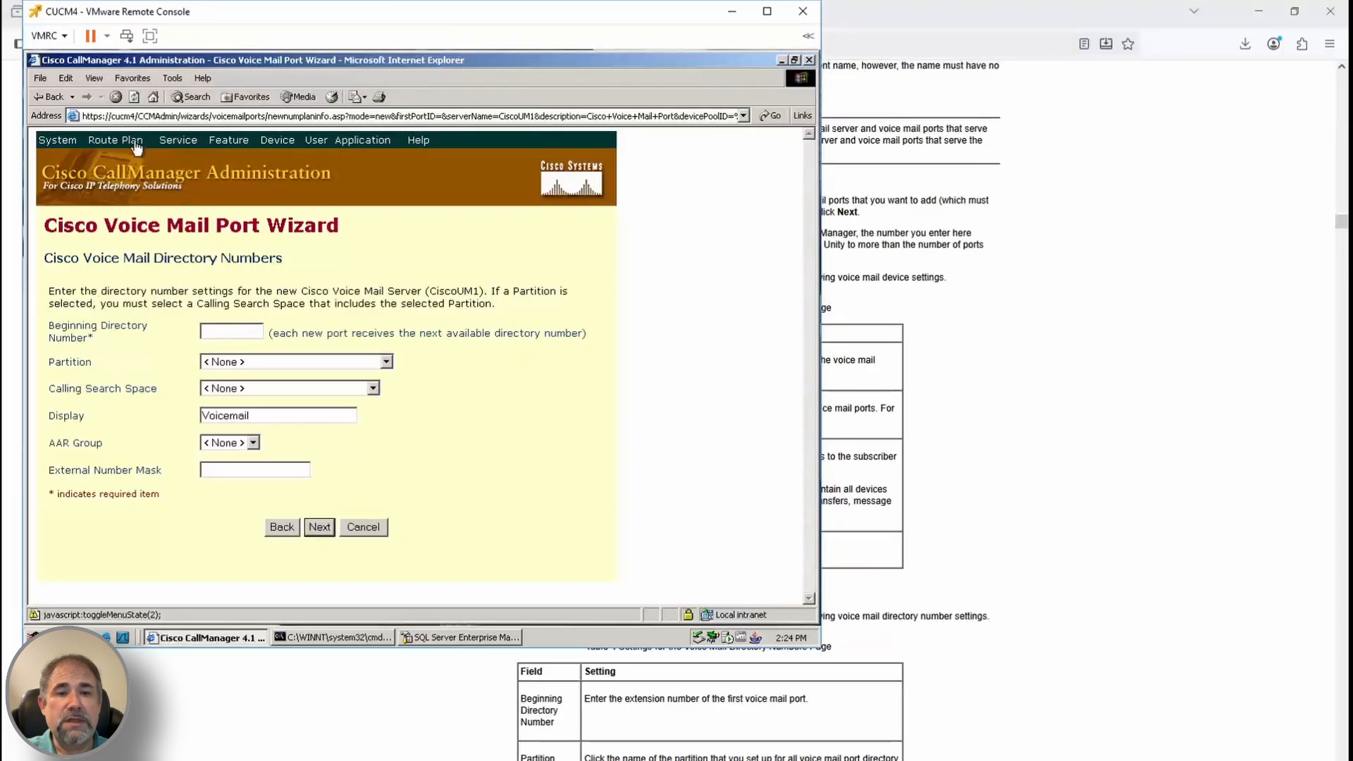
left_click(105, 637)
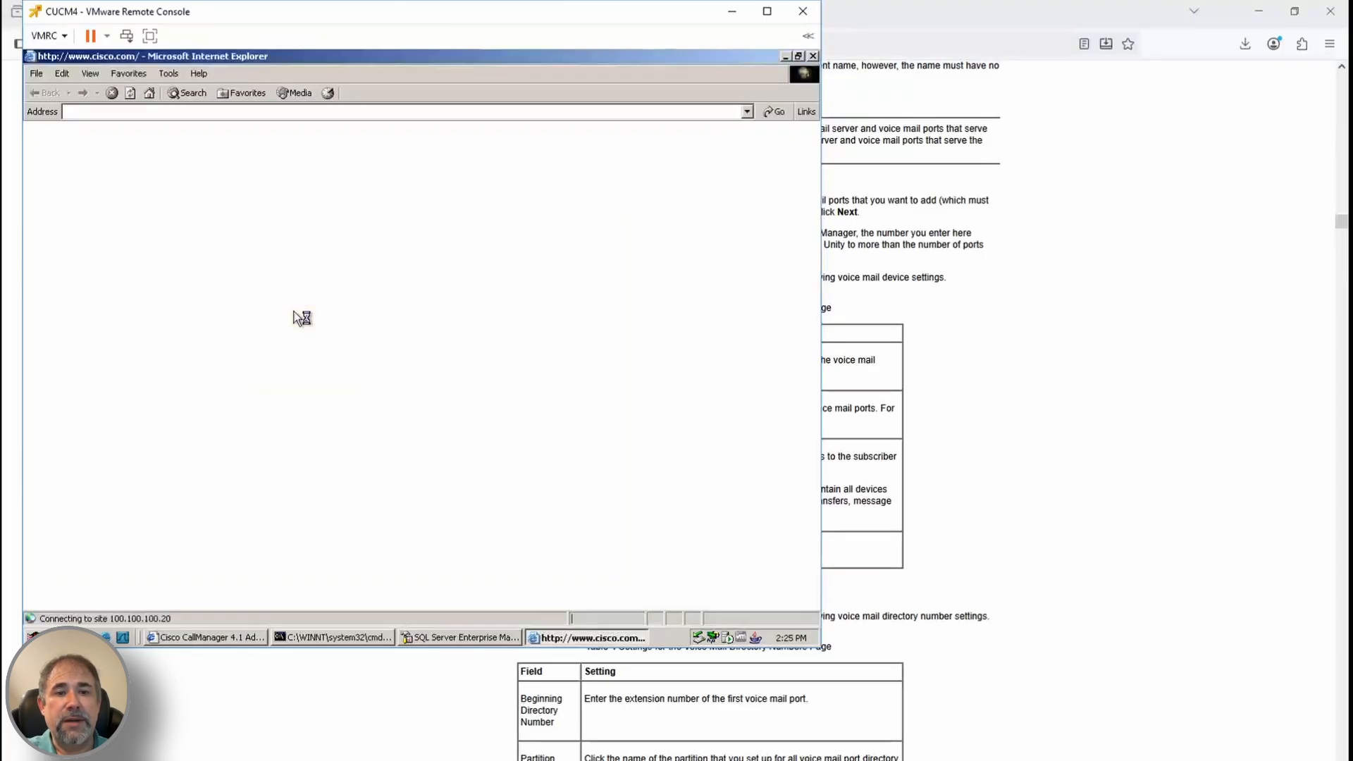
left_click(236, 112)
type("cucm4")
key("Return")
type("CCMAdmin")
key("Return")
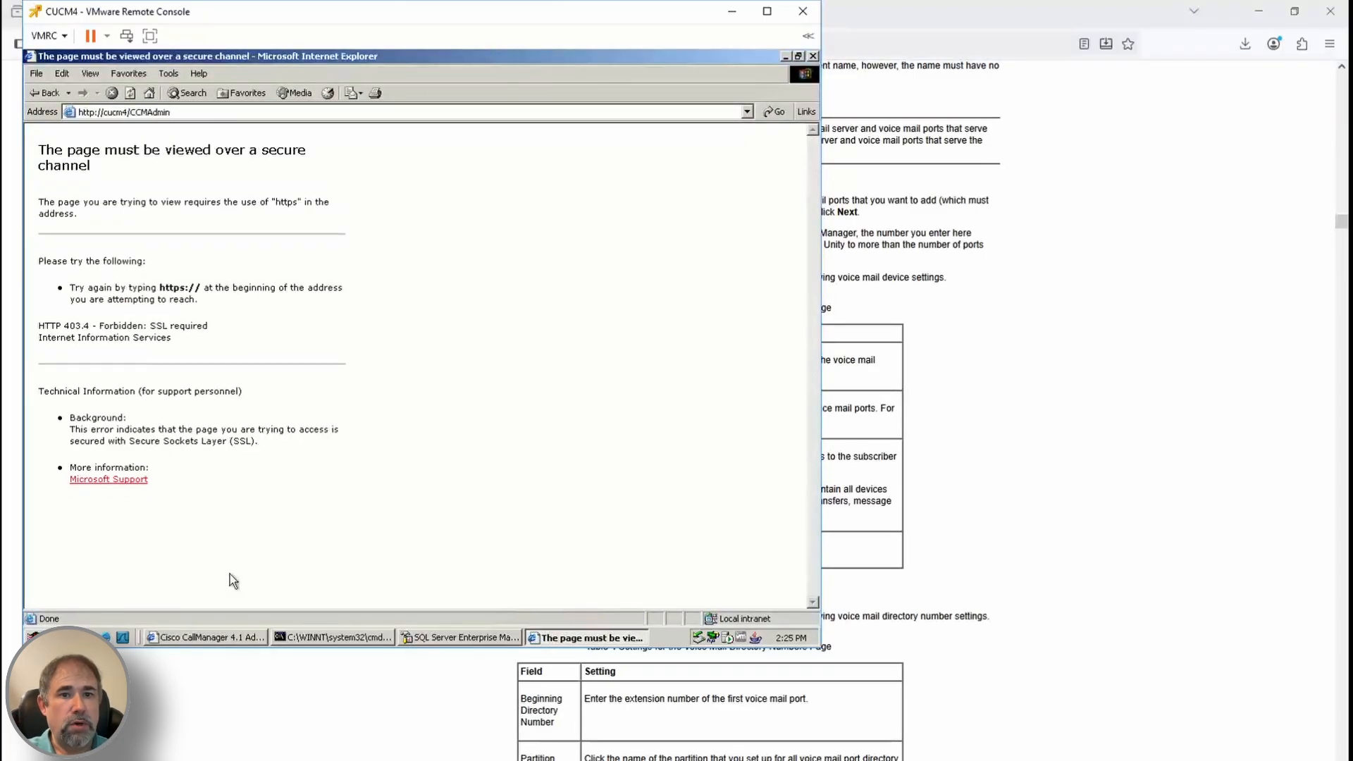
left_click(95, 112)
type("s")
key("Return")
left_click(354, 435)
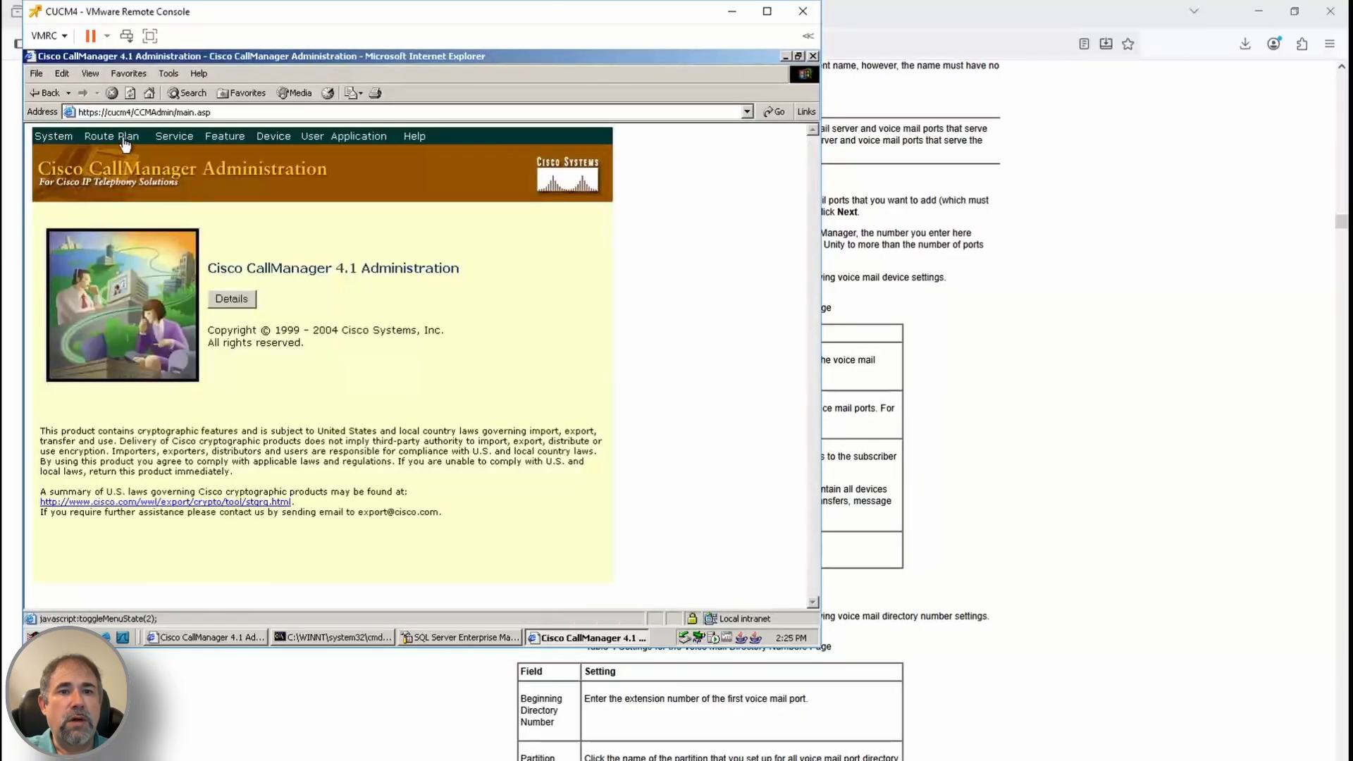
Delete existing directory numbers 1991 and 1992 via the route plan report, then close that window
mouse_move(111, 136)
left_click(132, 238)
left_click(513, 290)
type("199")
left_click(568, 292)
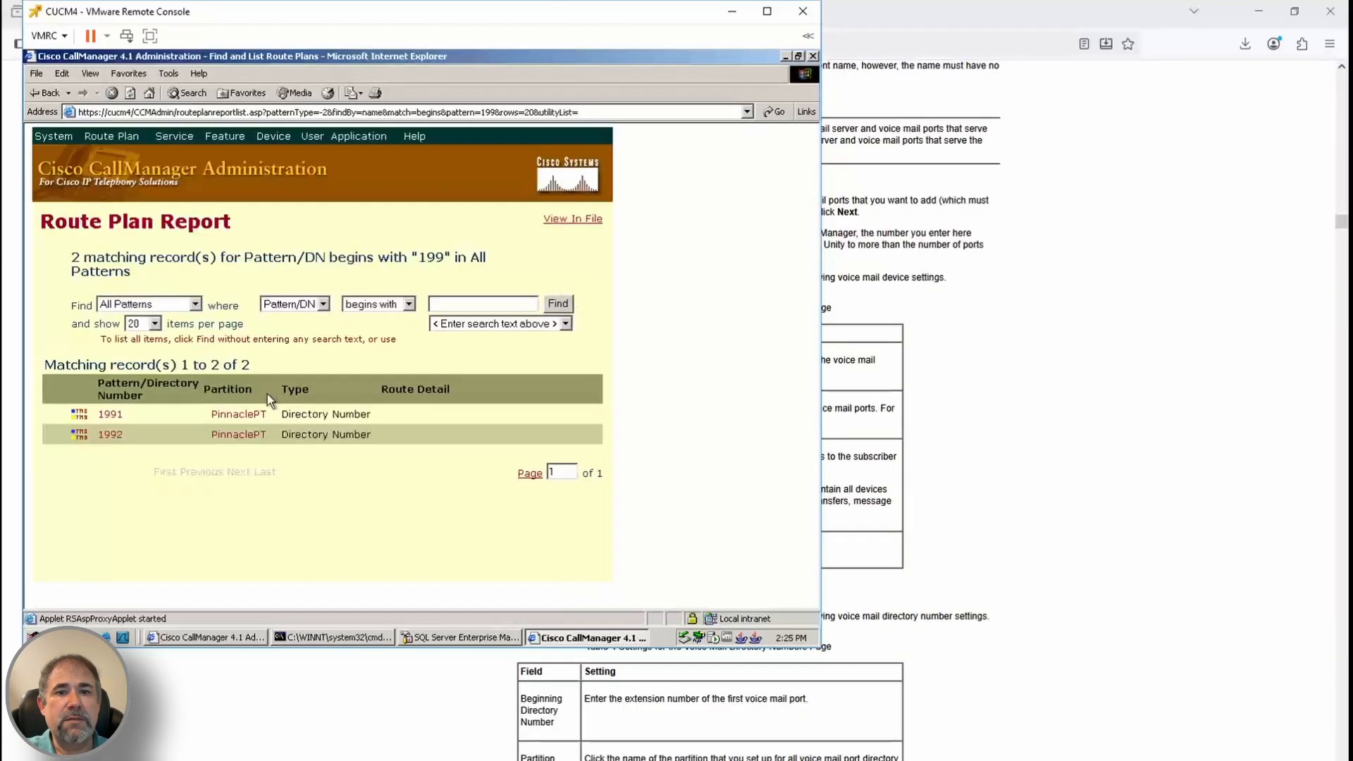
left_click(243, 416)
left_click(278, 303)
left_click(392, 390)
mouse_move(111, 136)
left_click(135, 239)
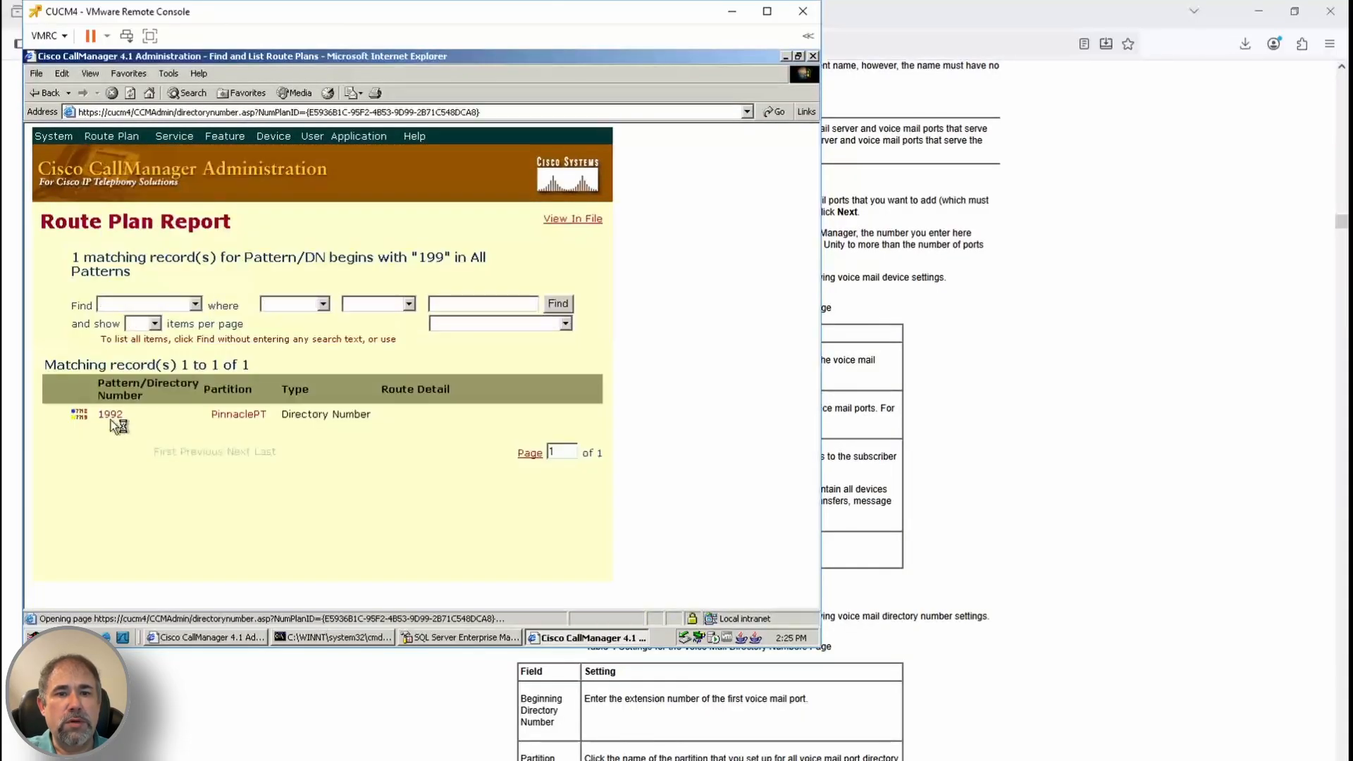
left_click(112, 416)
left_click(263, 303)
left_click(402, 388)
left_click(813, 57)
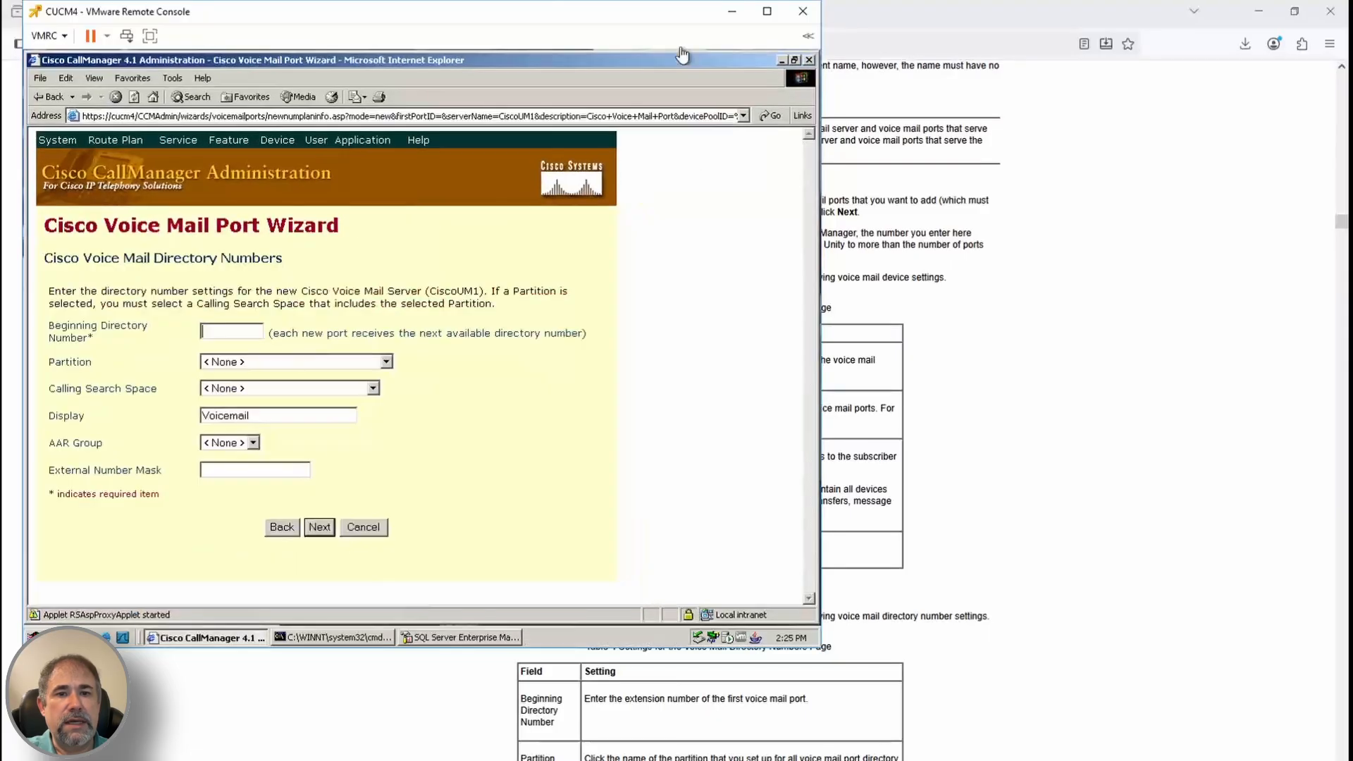
Set the port directory numbers to partition VMRestrictedPT and calling search space VMRestrictedCSS
left_click(297, 362)
left_click(281, 443)
scroll(1031, 643, "down", 3)
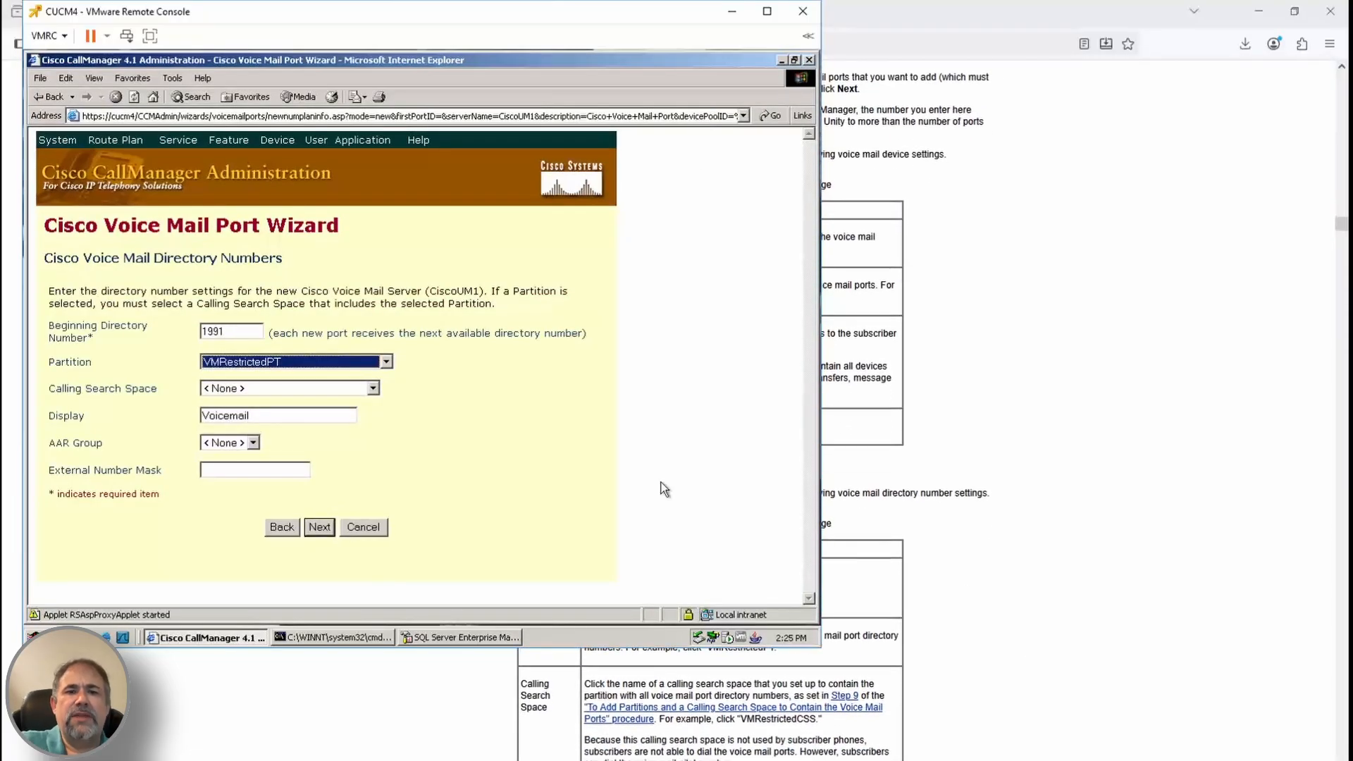
left_click(313, 388)
left_click(320, 500)
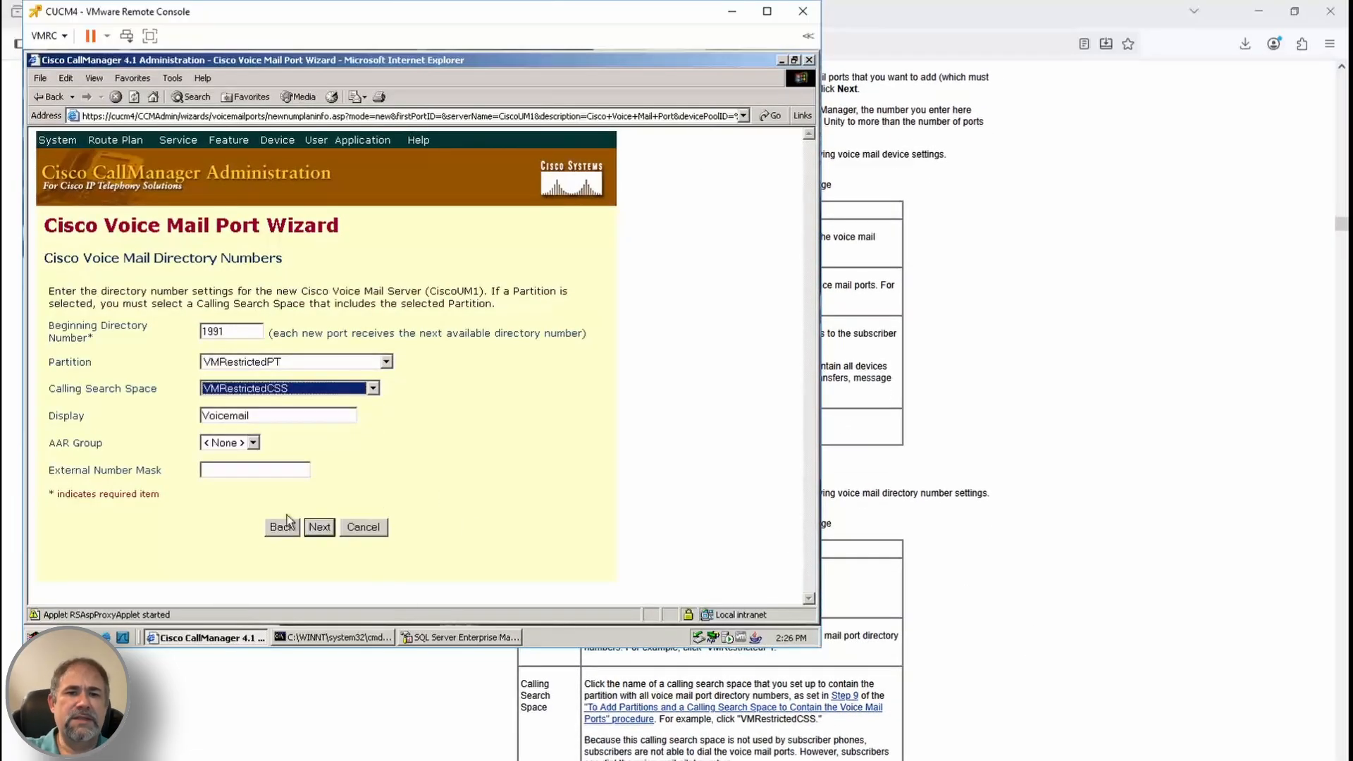
scroll(964, 606, "down", 3)
scroll(965, 606, "down", 2)
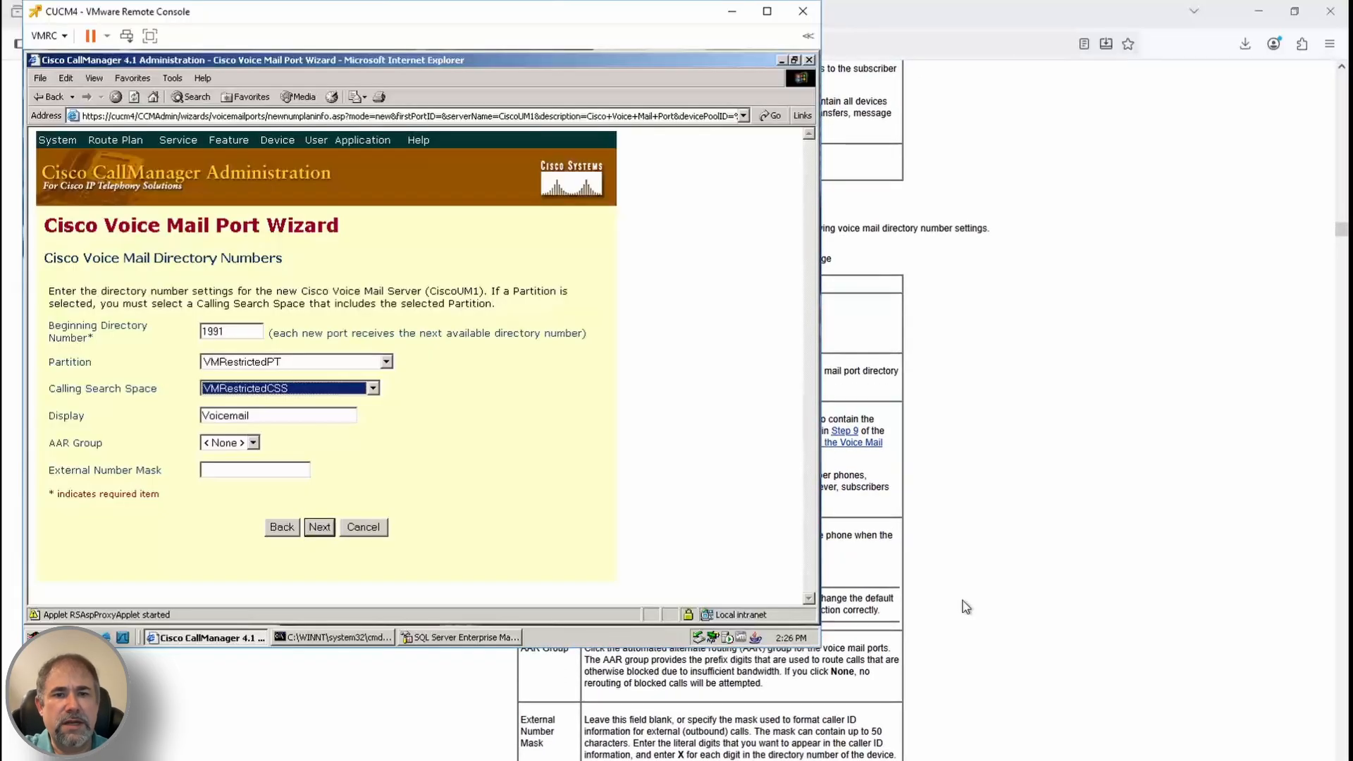
left_click(310, 532)
Skip adding a line group and finish creating the two voice mail ports
scroll(839, 681, "down", 1)
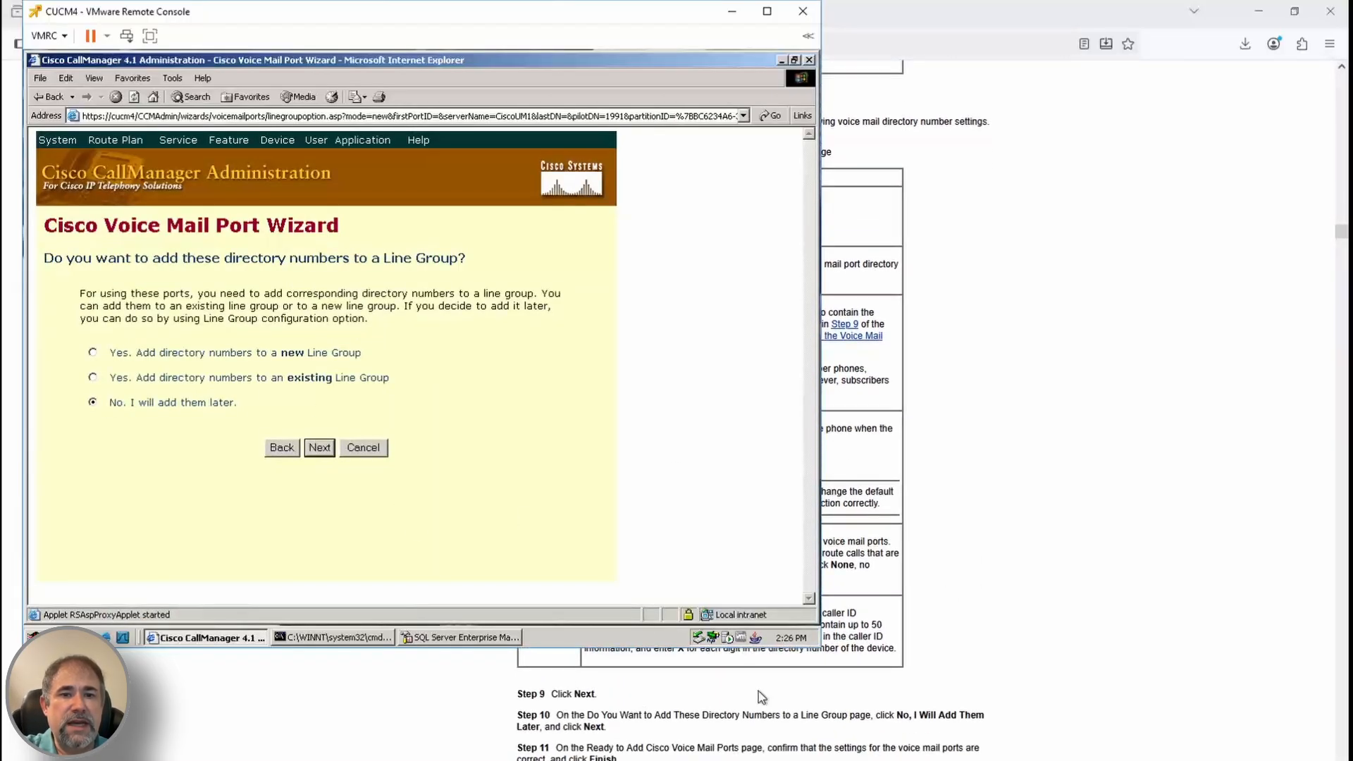
scroll(759, 697, "down", 1)
left_click(319, 448)
scroll(798, 723, "down", 1)
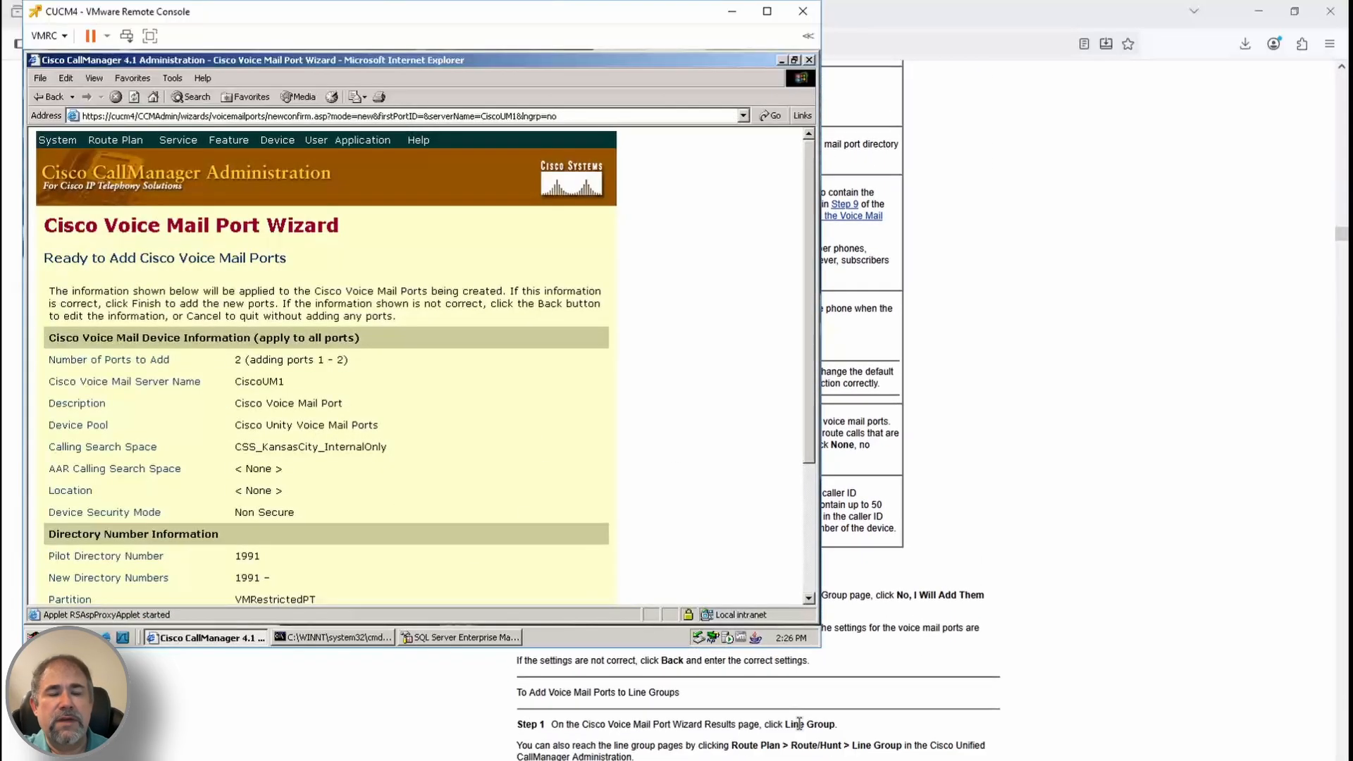
scroll(460, 487, "down", 3)
left_click(320, 553)
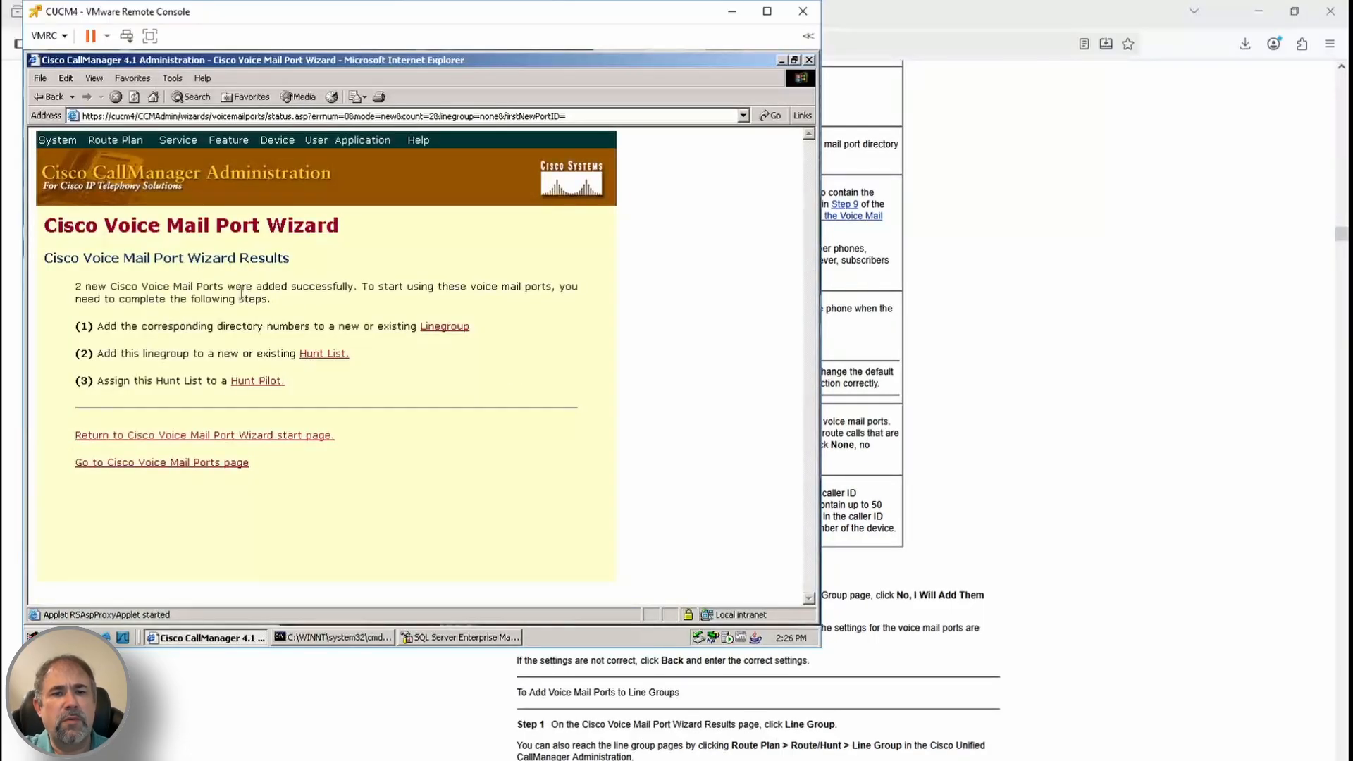
Start a new line group with Top Down as the distribution algorithm
left_click(444, 327)
scroll(913, 573, "down", 3)
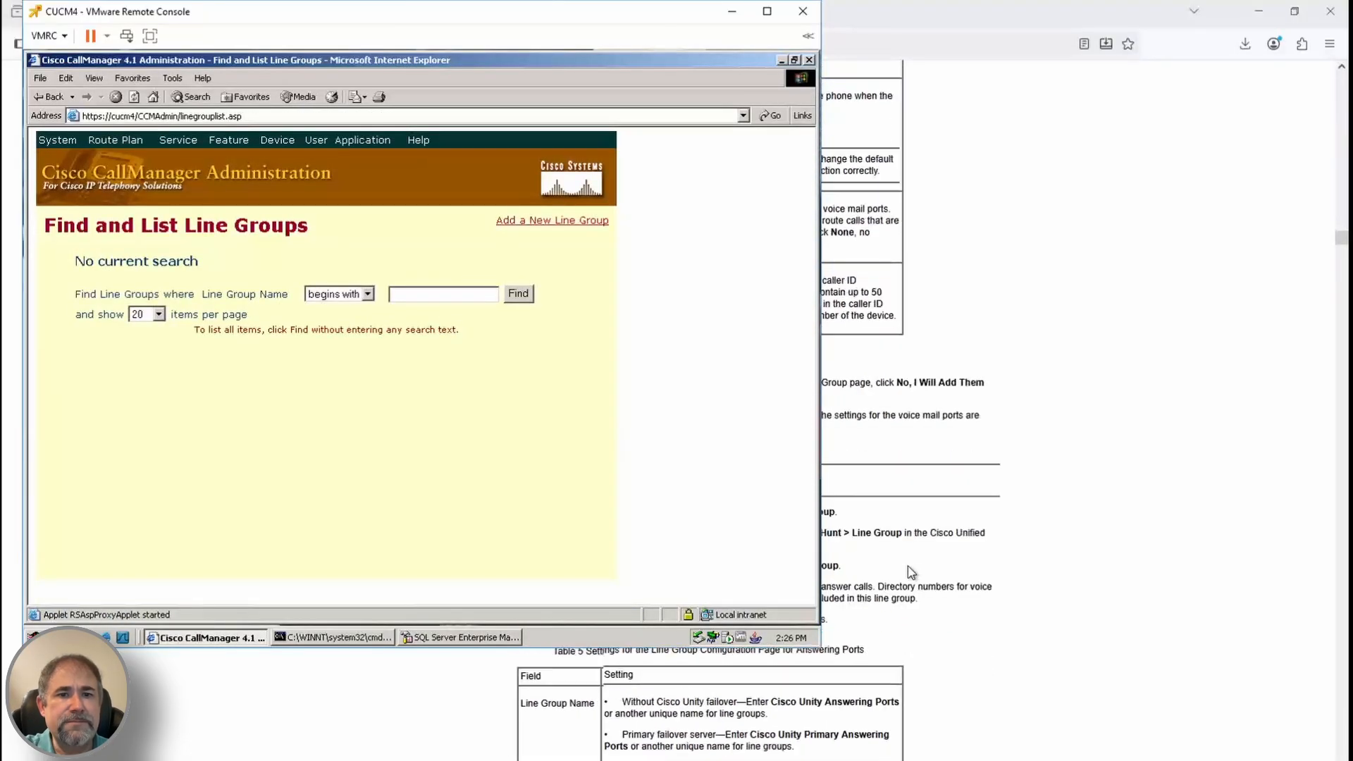
left_click(560, 220)
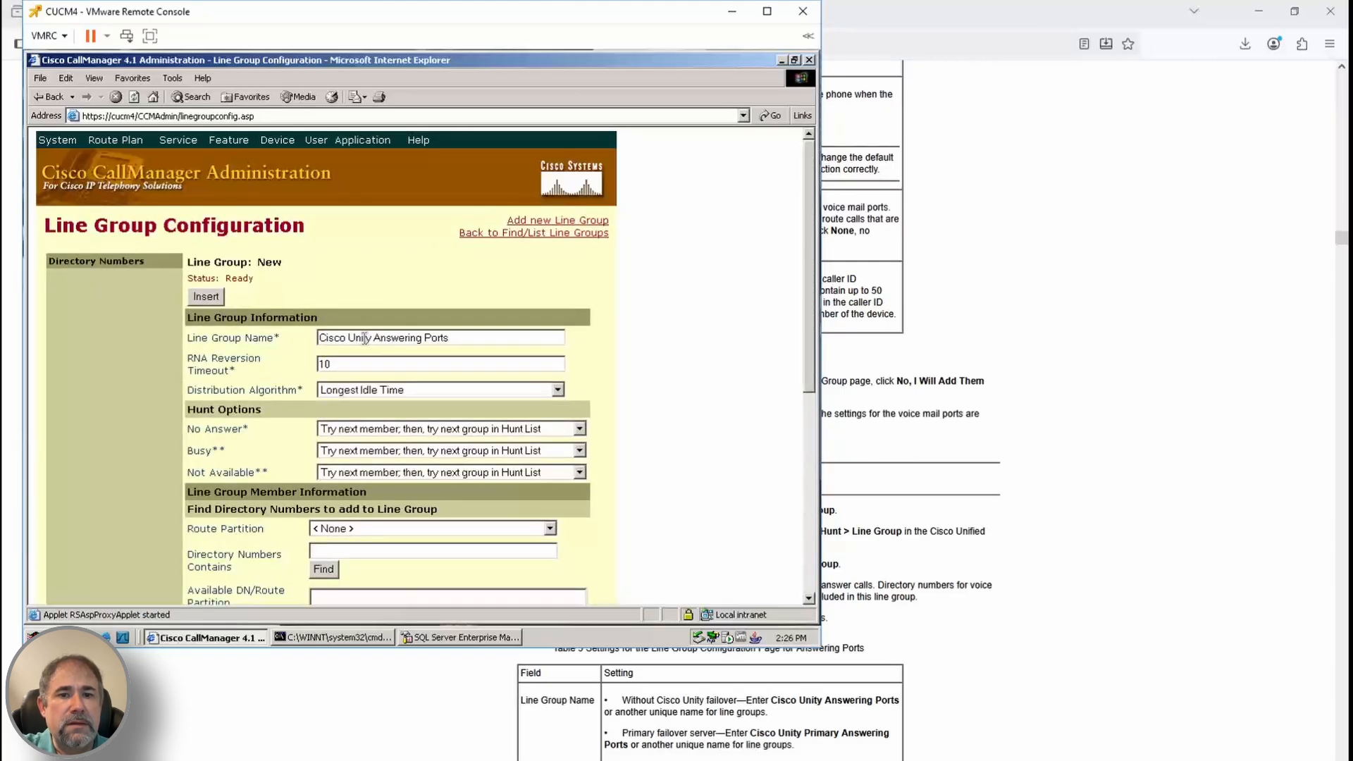
scroll(846, 676, "down", 2)
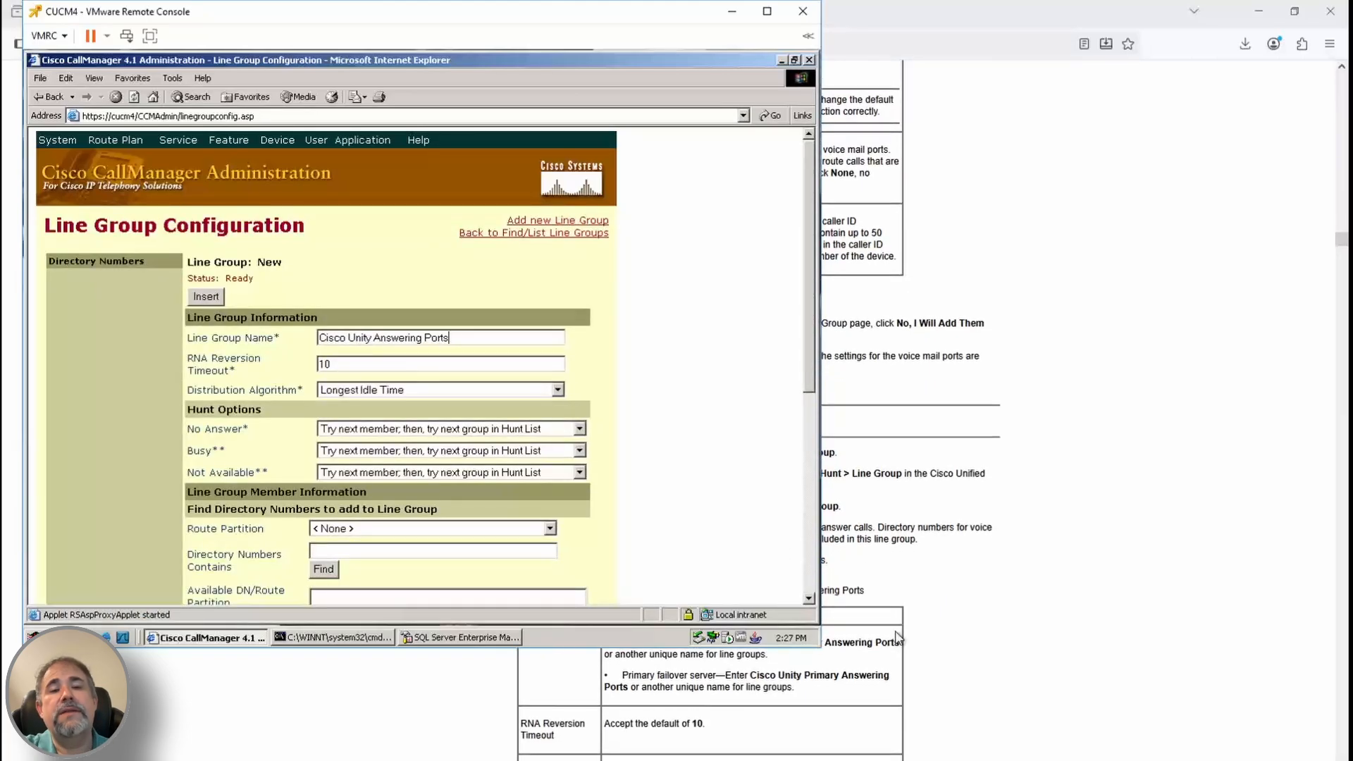
left_click(442, 391)
left_click(443, 404)
scroll(895, 612, "down", 1)
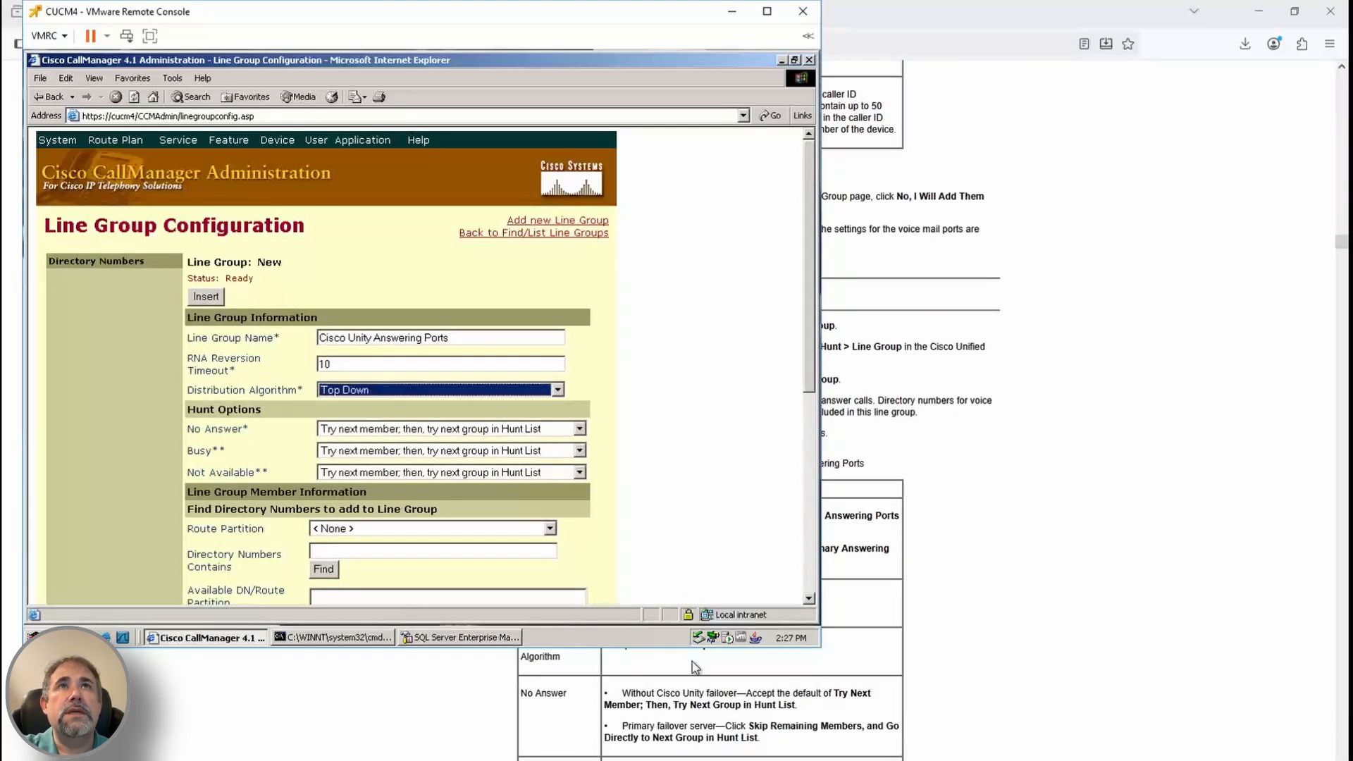
scroll(912, 564, "down", 3)
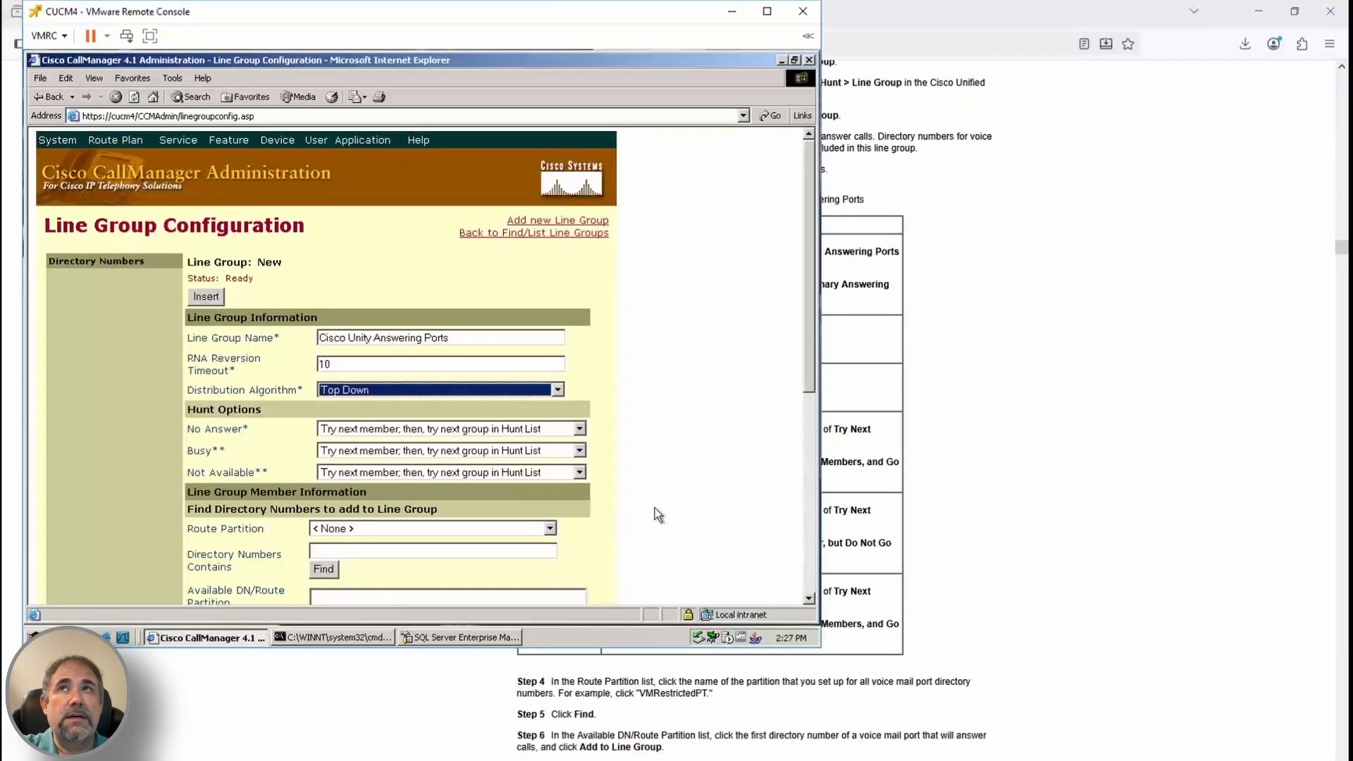
Add directory numbers 1991 and 1992 from partition VMRestrictedPT as line group members
left_click(550, 528)
left_click_drag(552, 485, 552, 506)
left_click(423, 513)
scroll(845, 624, "down", 1)
scroll(655, 497, "down", 2)
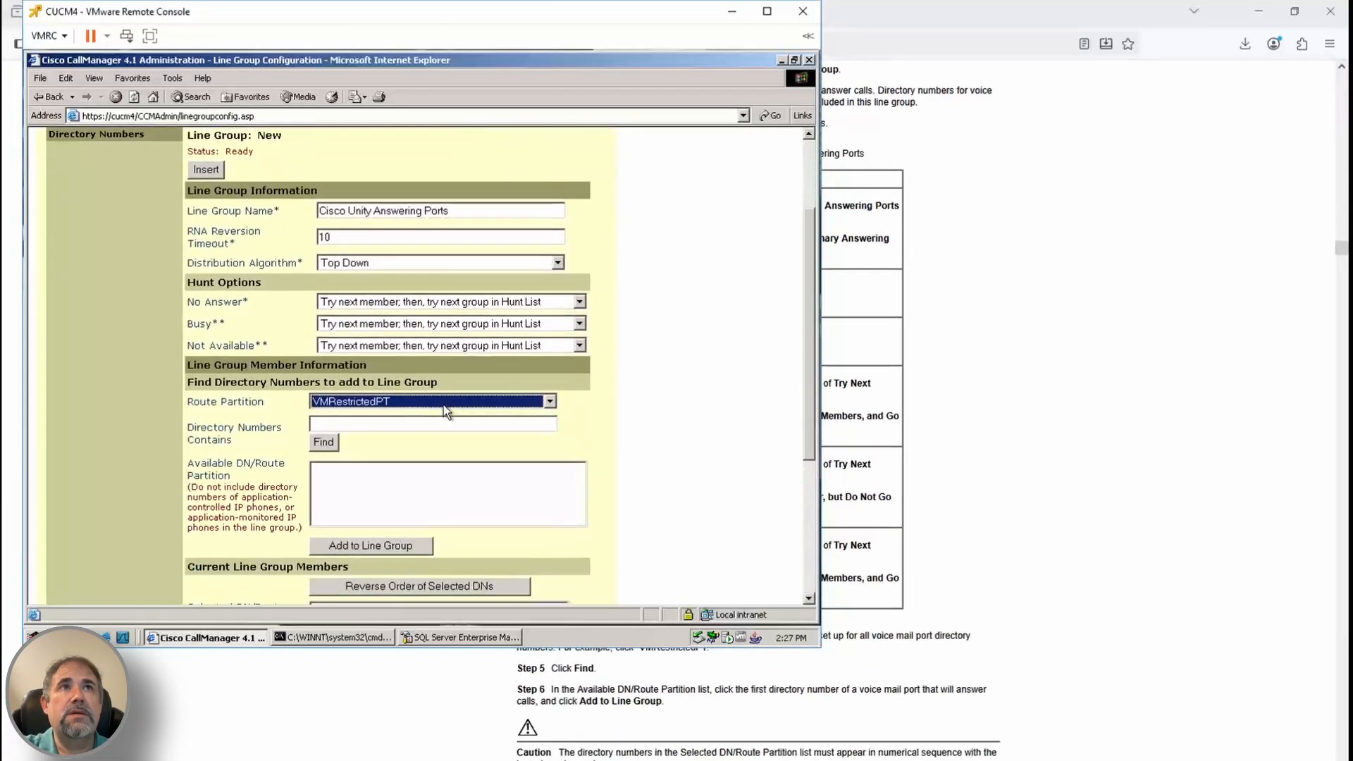
left_click(417, 423)
type("199")
left_click(323, 442)
left_click(366, 467)
left_click(371, 546)
left_click(370, 546)
scroll(786, 543, "down", 3)
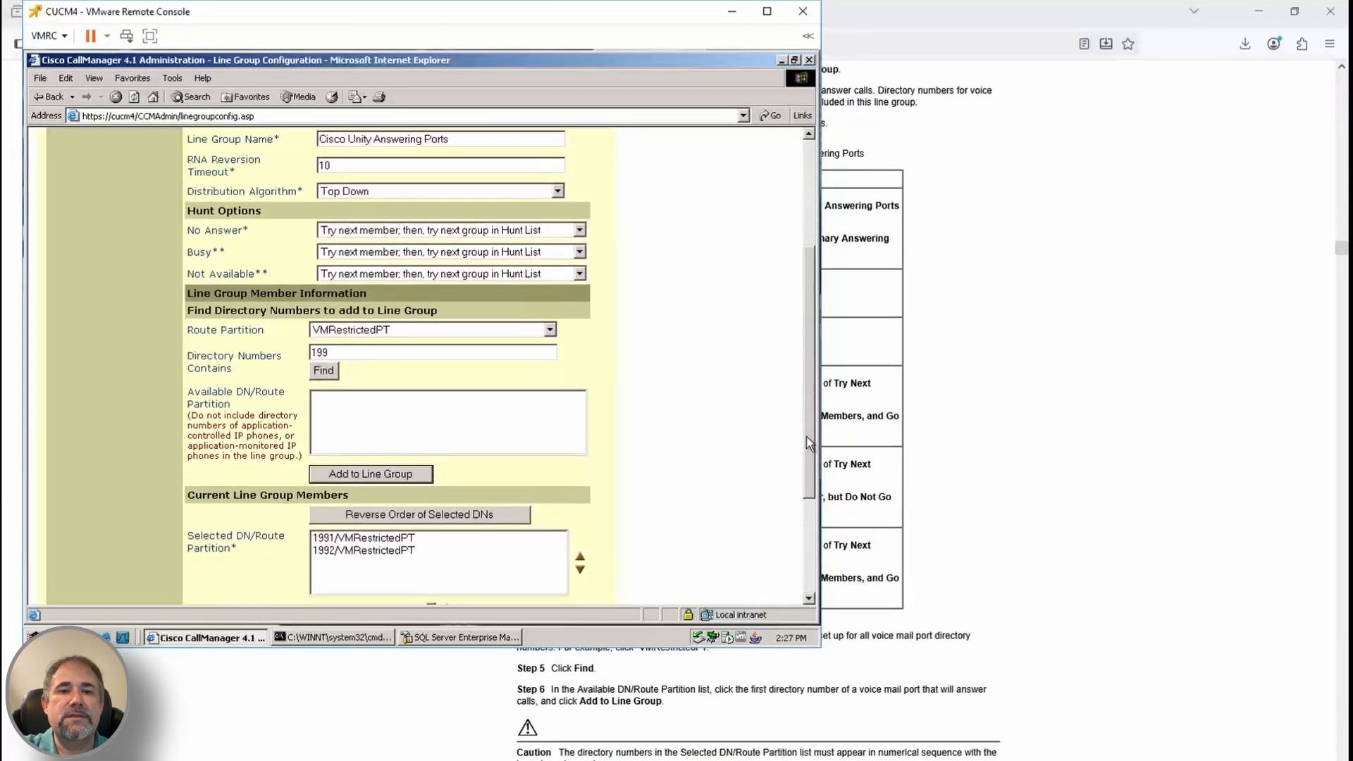
scroll(886, 504, "down", 1)
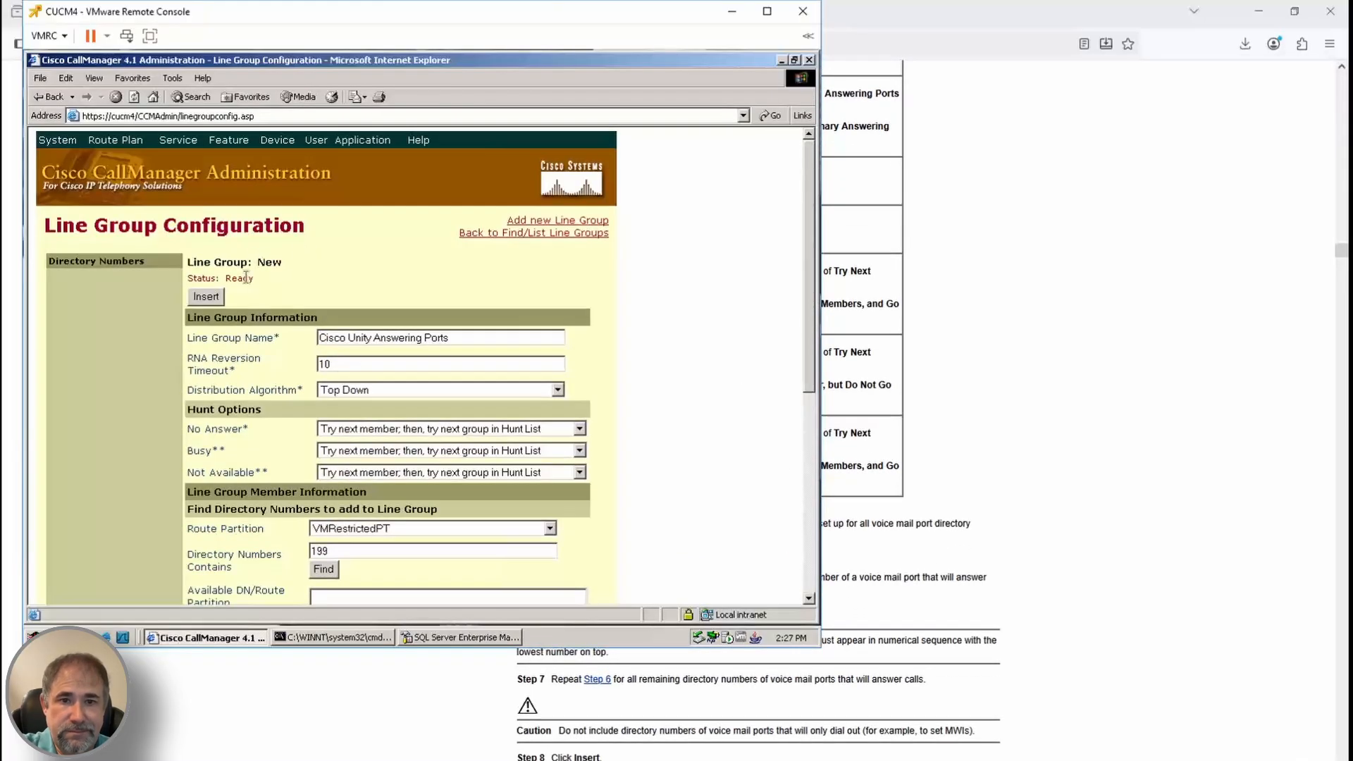
scroll(1009, 617, "down", 2)
scroll(1009, 617, "down", 3)
Begin the Dial-Out Ports line group: RNA timeout 10, Top Down, stop hunting for No Answer, Busy, Not Available
left_click(115, 140)
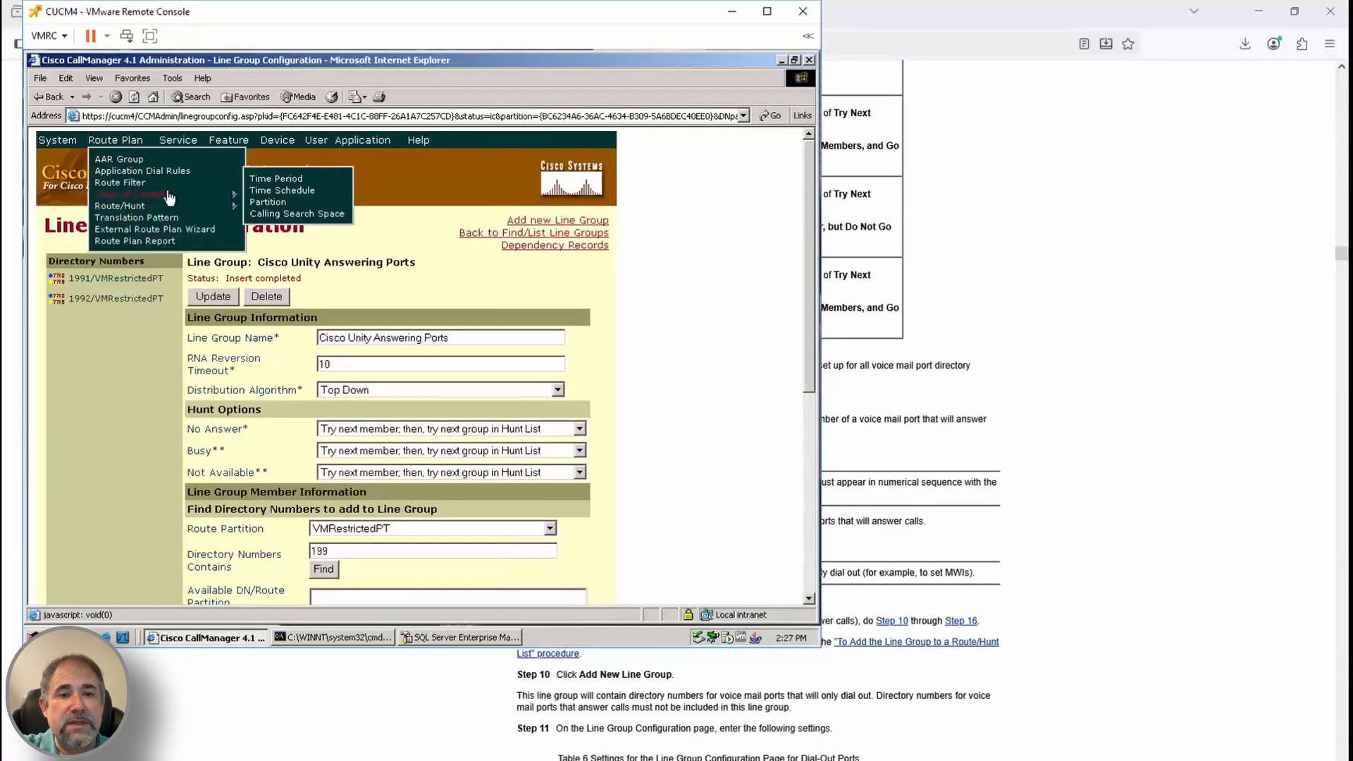
mouse_move(120, 206)
left_click(273, 242)
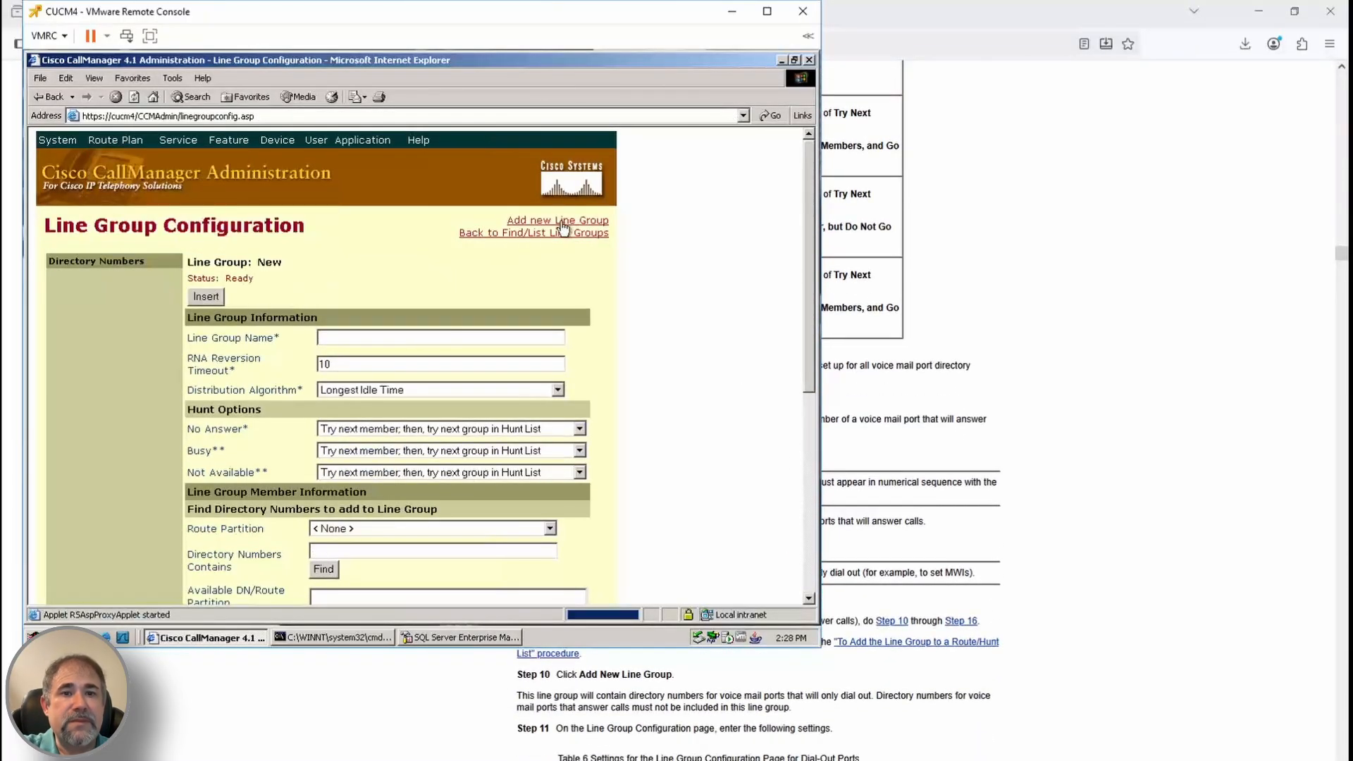
scroll(955, 711, "down", 3)
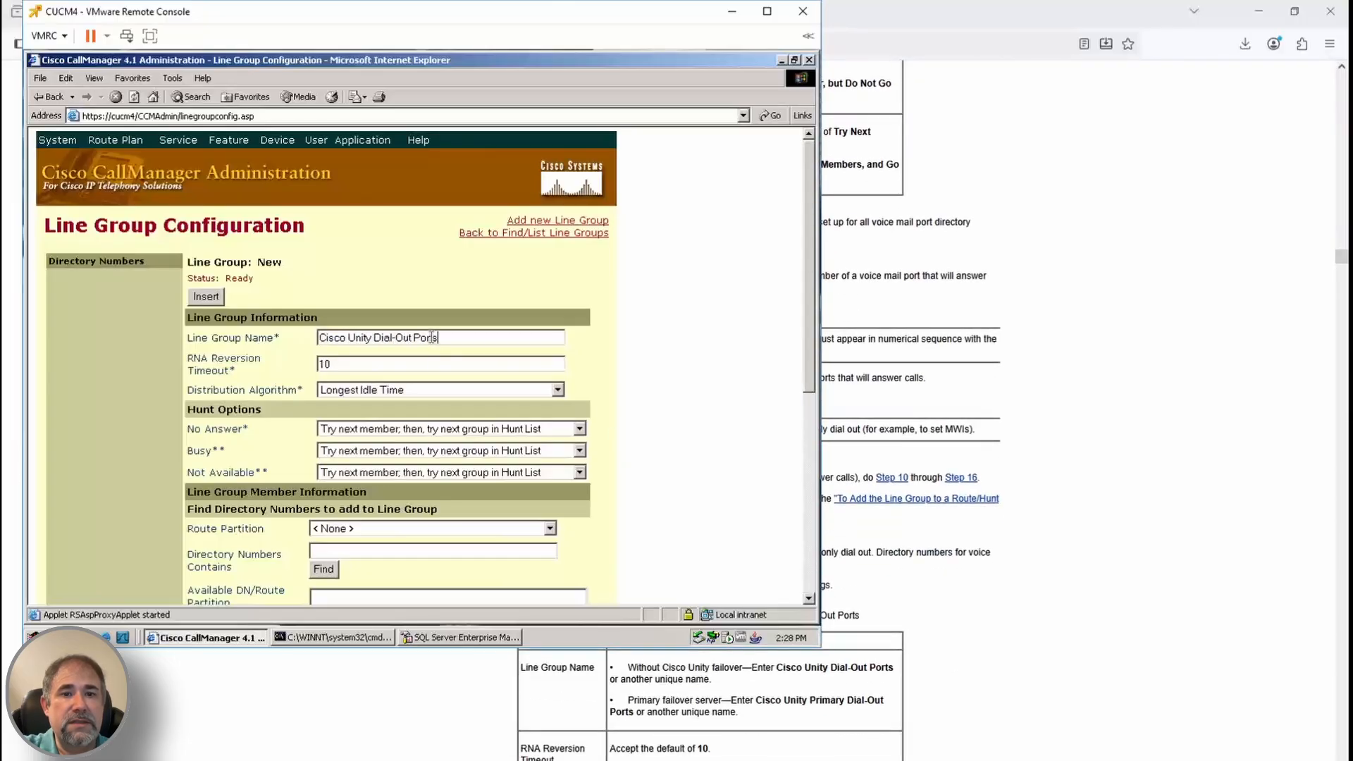
key("Tab")
scroll(912, 649, "down", 1)
left_click(504, 390)
left_click(451, 403)
scroll(912, 650, "down", 1)
left_click(451, 428)
left_click(405, 483)
left_click(406, 450)
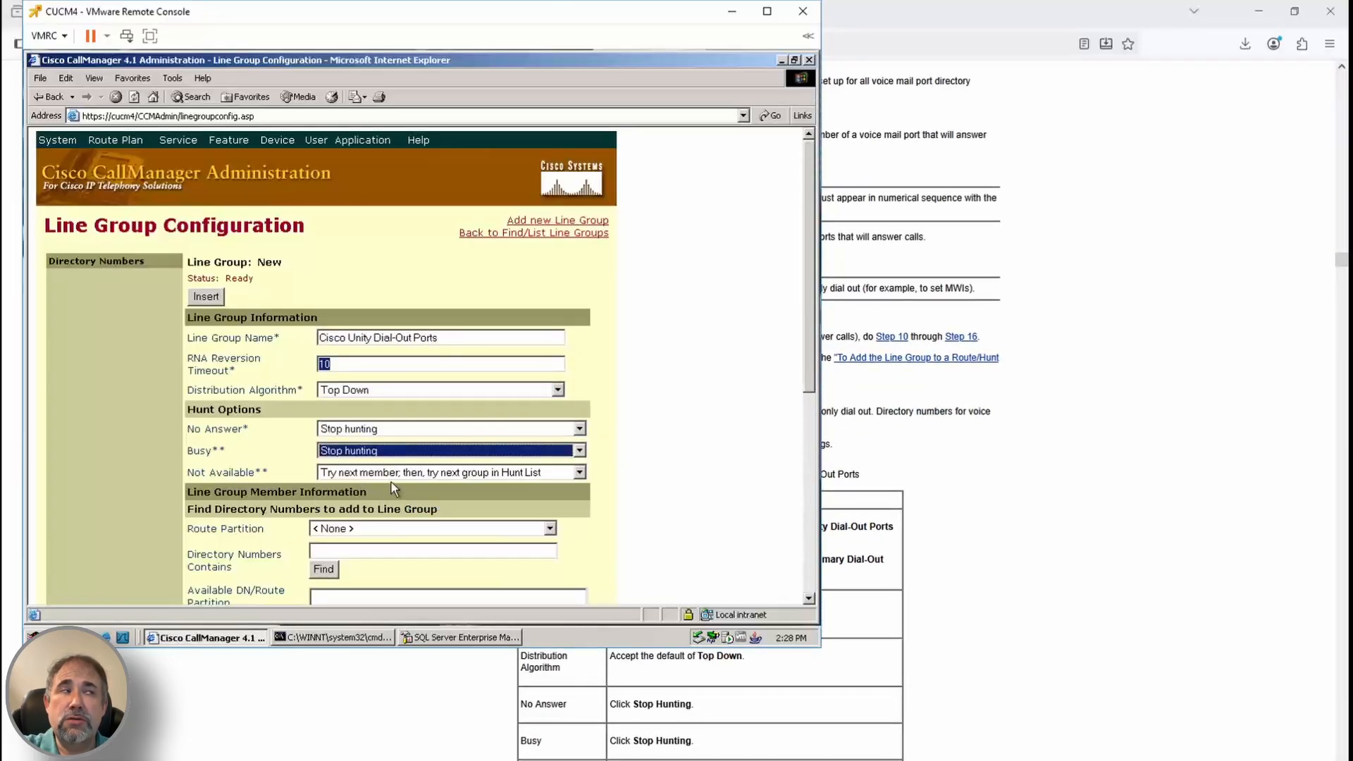
left_click(396, 472)
left_click(398, 533)
scroll(897, 692, "down", 2)
Add members 1991 and 1992 from VMRestrictedPT to the Dial-Out Ports line group
left_click(446, 529)
scroll(447, 521, "down", 2)
left_click(426, 514)
scroll(862, 617, "down", 1)
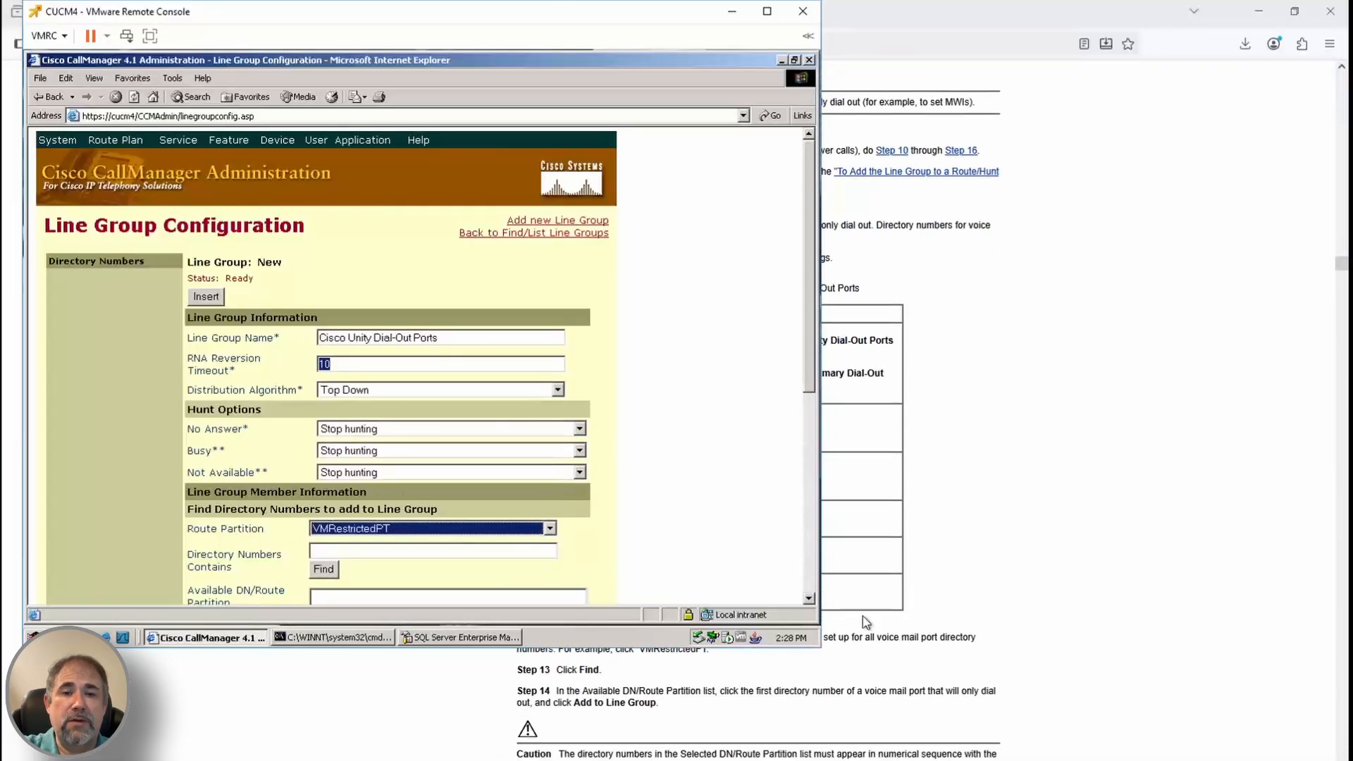
left_click(423, 551)
type("199")
left_click(324, 570)
scroll(331, 569, "down", 5)
left_click(404, 224)
left_click(383, 300)
left_click(395, 222)
left_click(383, 300)
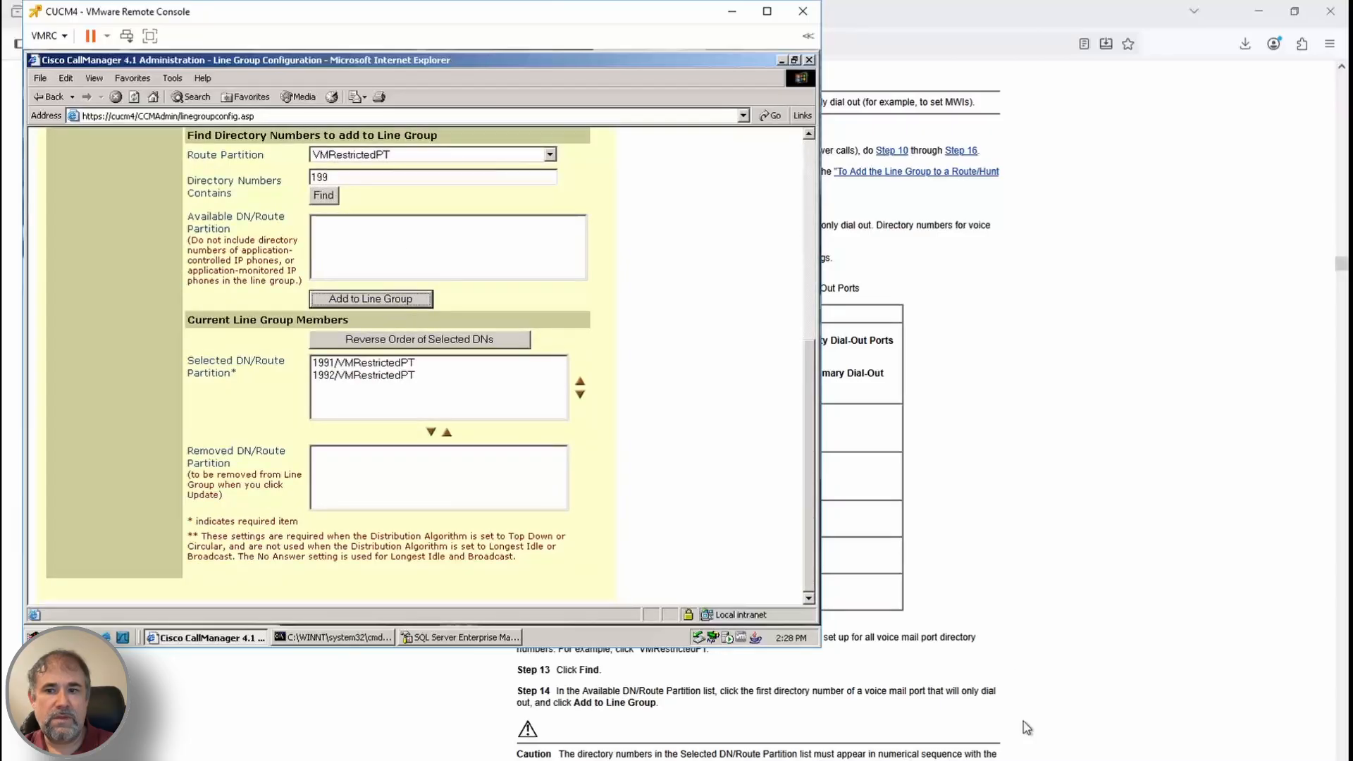
left_click_drag(809, 348, 809, 160)
Insert the Cisco Unity Dial-Out Ports line group
scroll(909, 634, "down", 1)
left_click(205, 276)
scroll(961, 637, "down", 2)
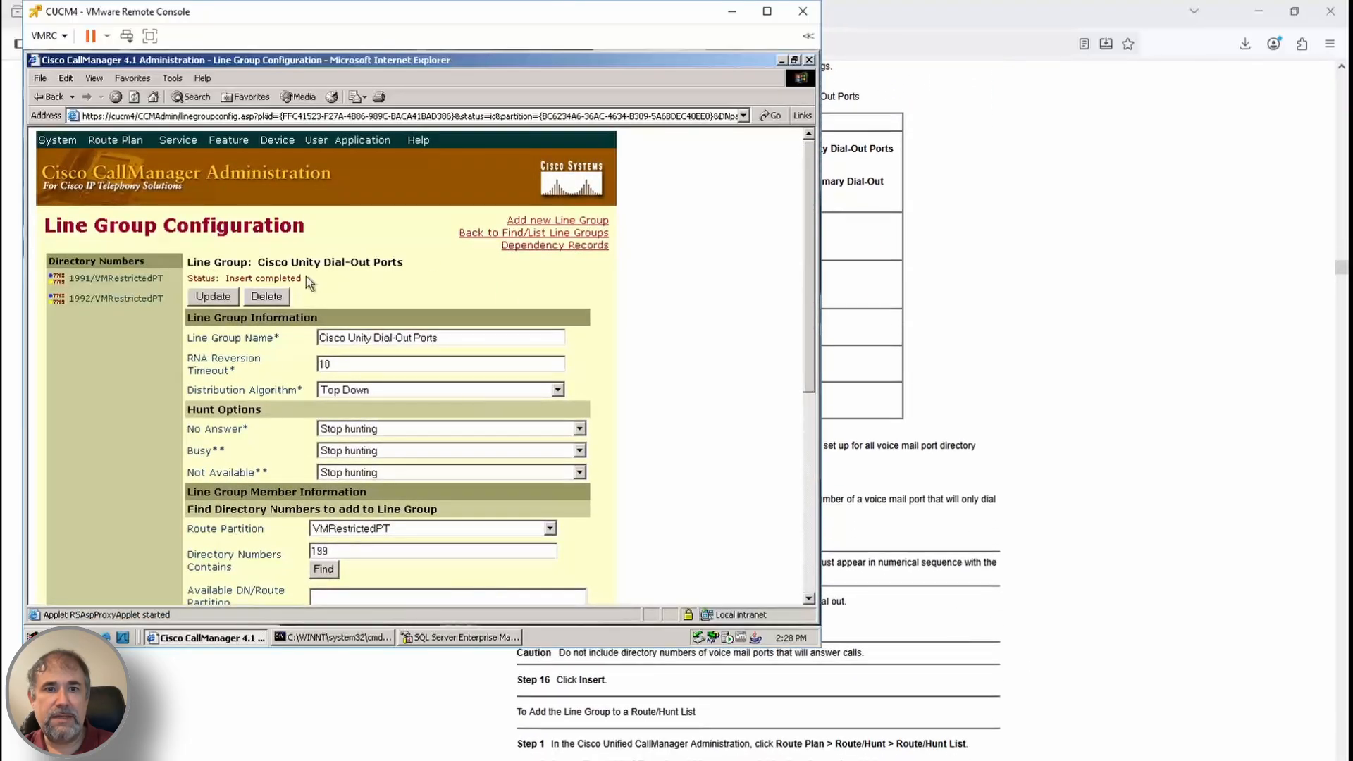
left_click(116, 140)
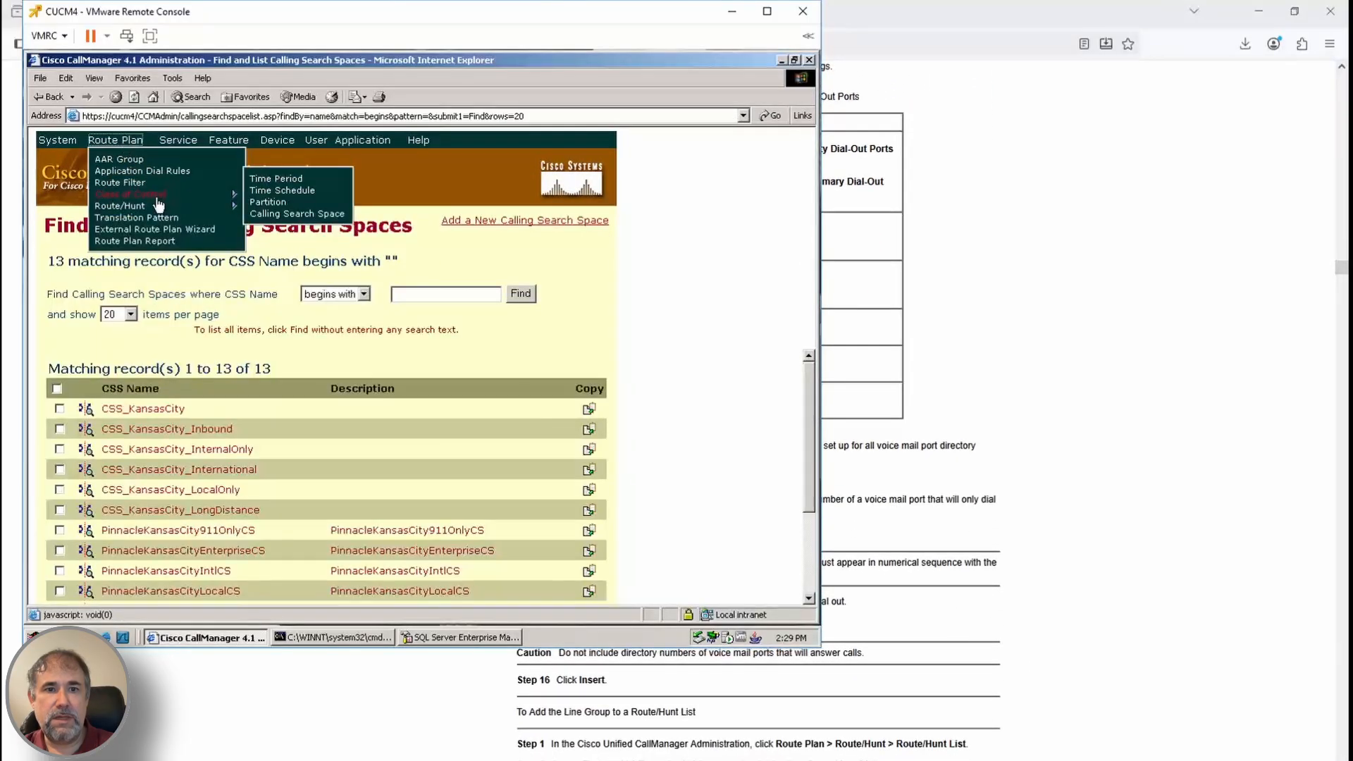
Insert a new hunt list described 'at answer calls' with CallManager group CMG_Parkville
mouse_move(156, 206)
left_click(284, 256)
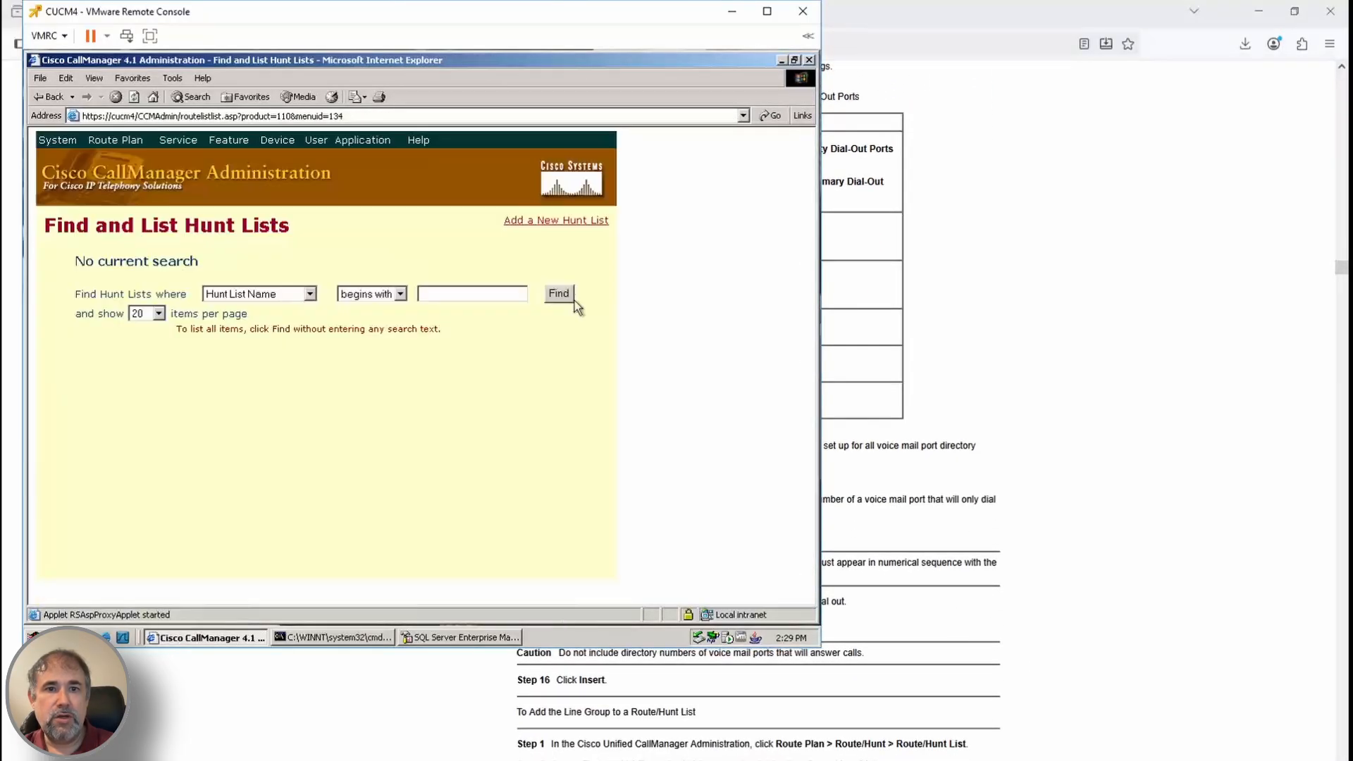
left_click(571, 227)
scroll(1078, 643, "down", 3)
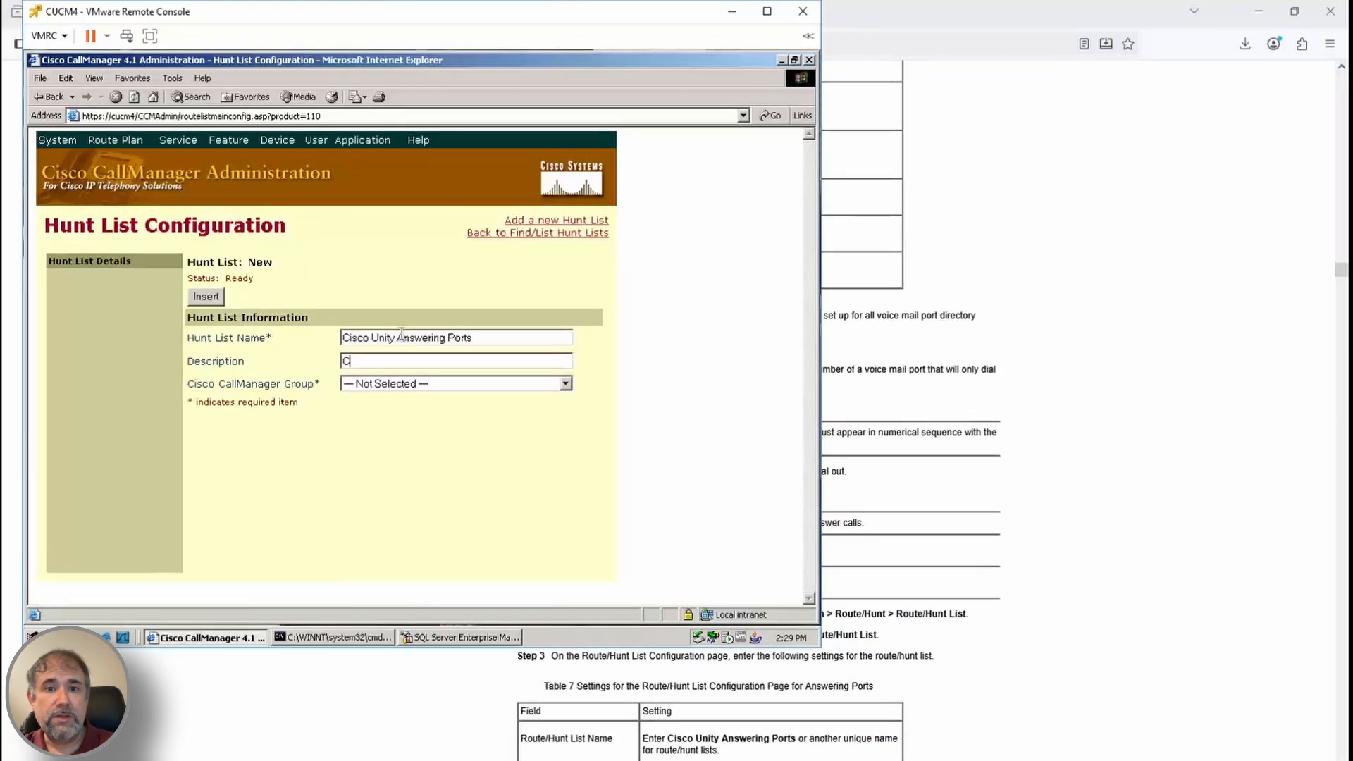
type("at answer calls")
key("Tab")
scroll(917, 494, "down", 3)
left_click(477, 383)
left_click(410, 409)
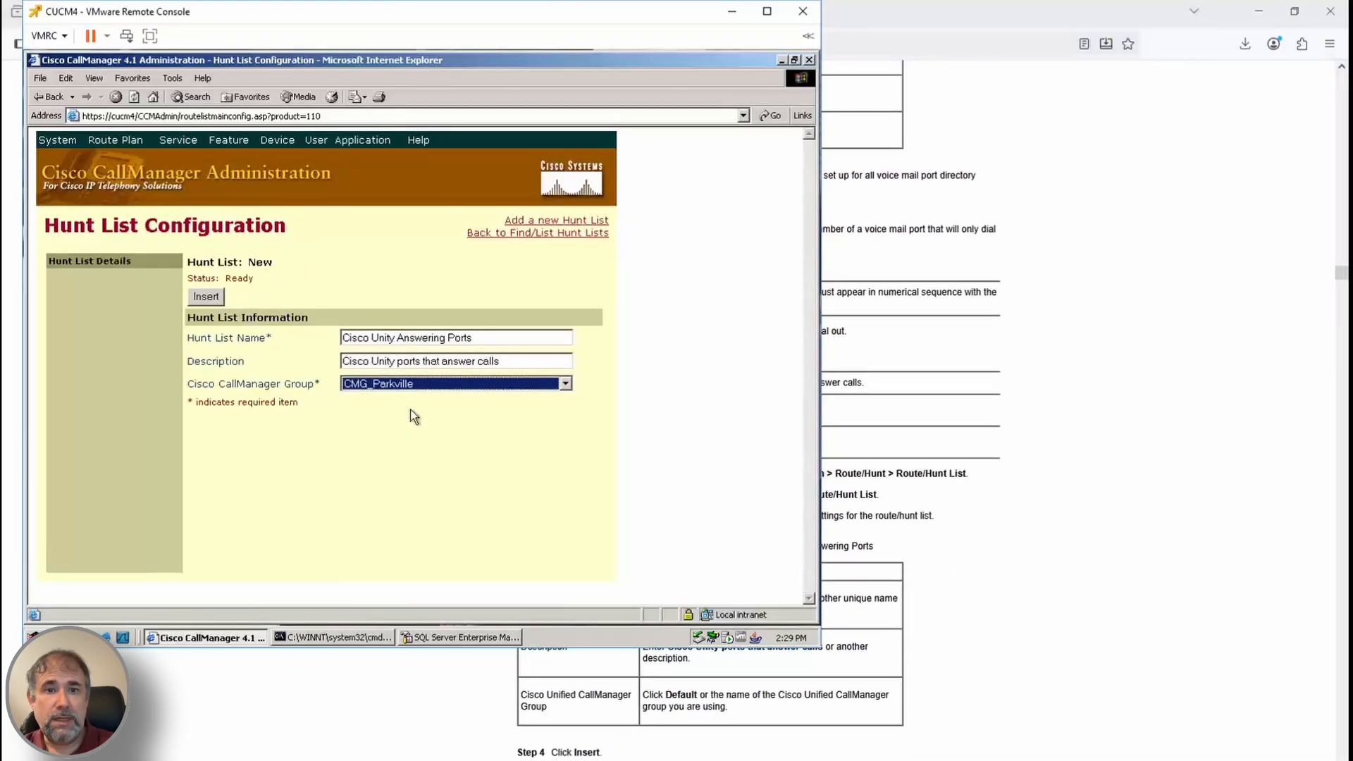
left_click(213, 297)
key("Return")
Add the Cisco Unity Answering Ports line group to the hunt list
left_click(236, 458)
scroll(952, 601, "down", 3)
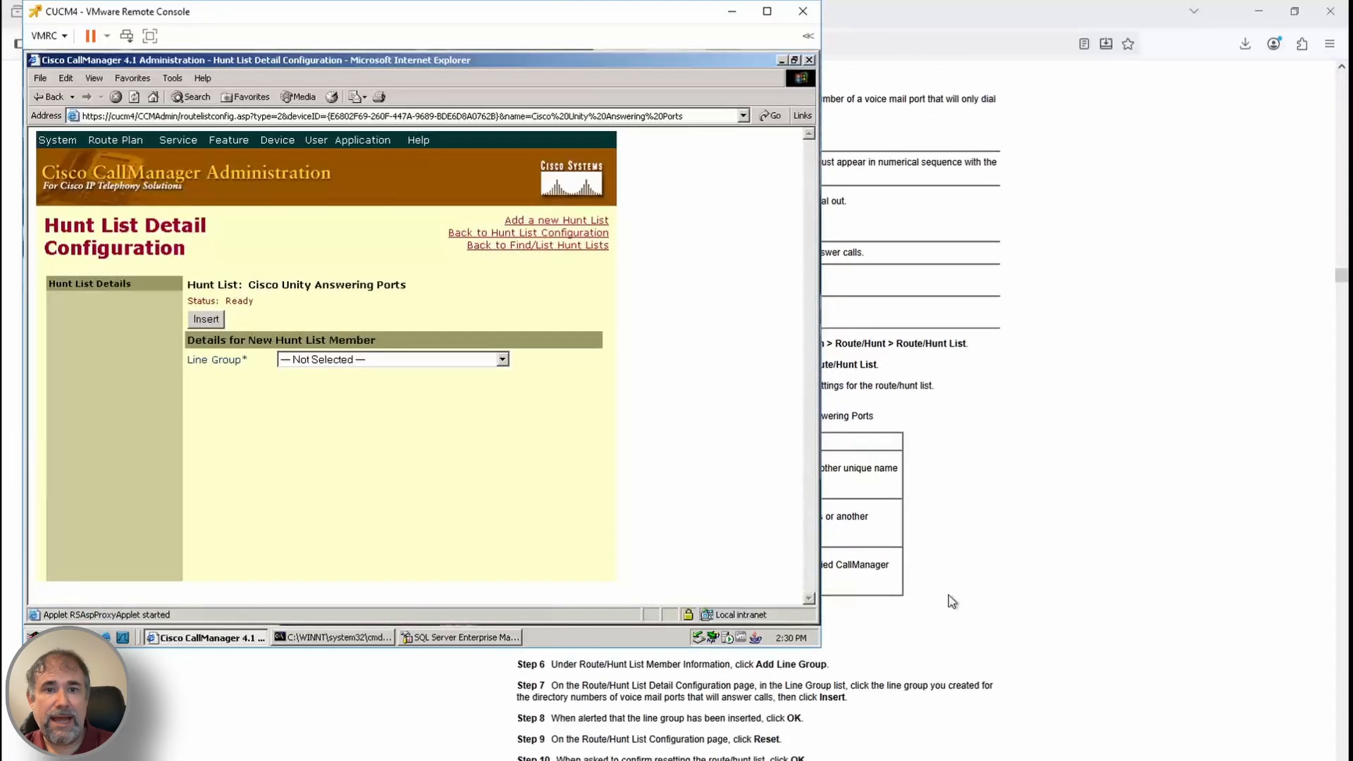
left_click(427, 360)
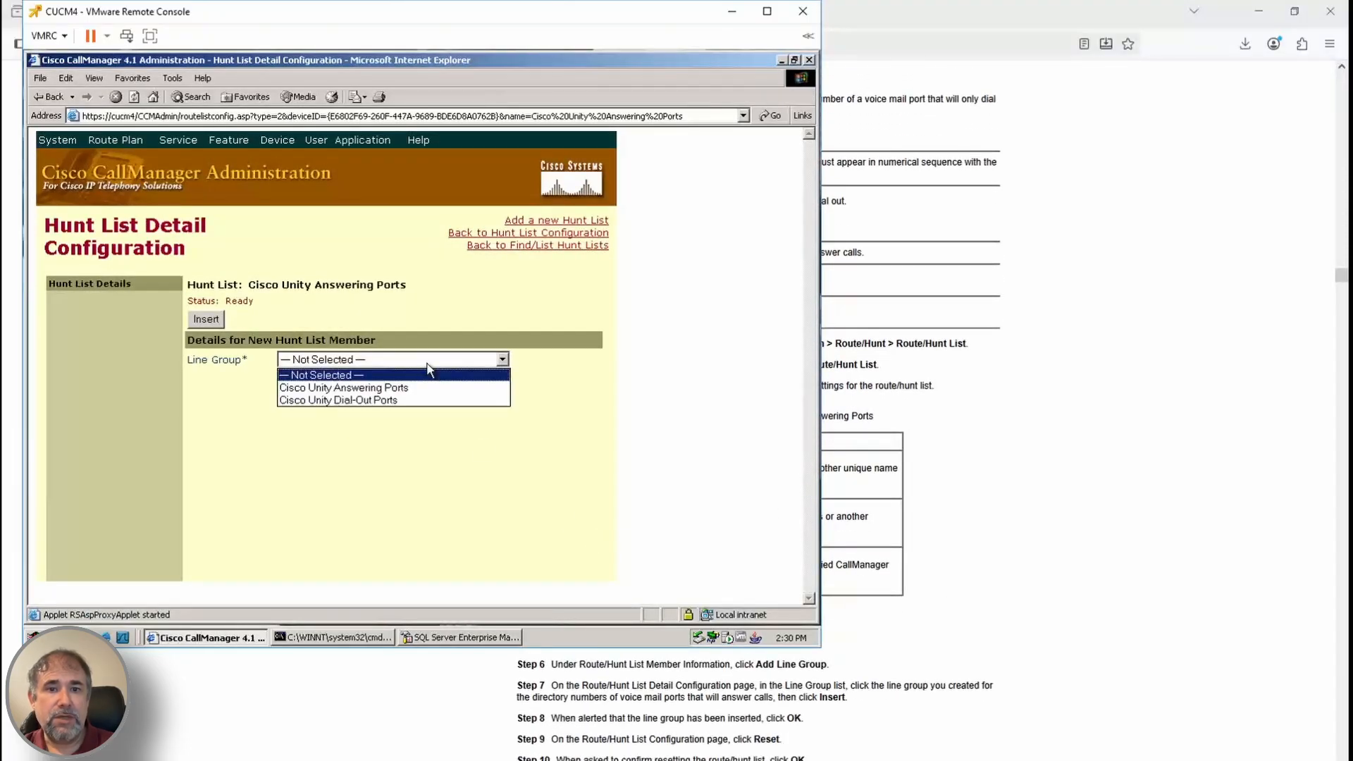
left_click(1002, 510)
scroll(919, 243, "up", 10)
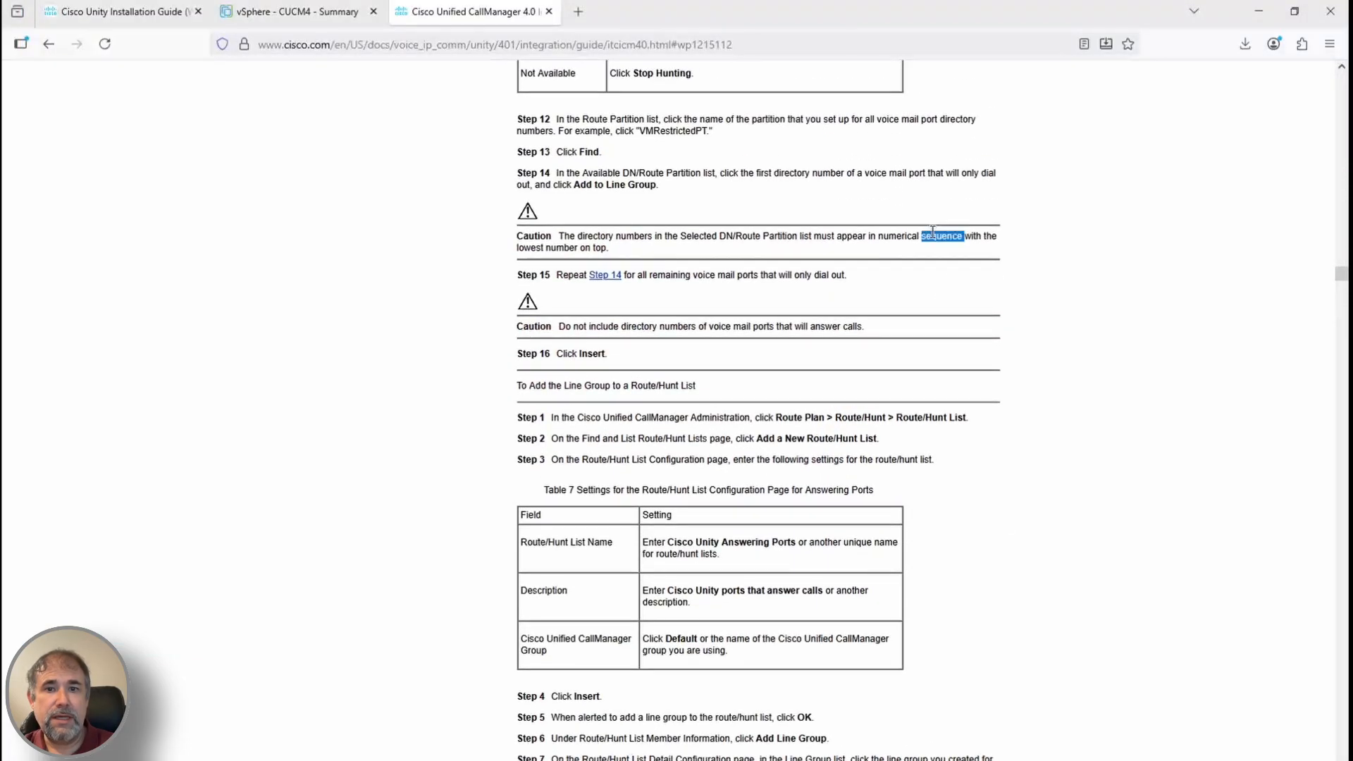
scroll(980, 395, "down", 8)
mouse_move(254, 760)
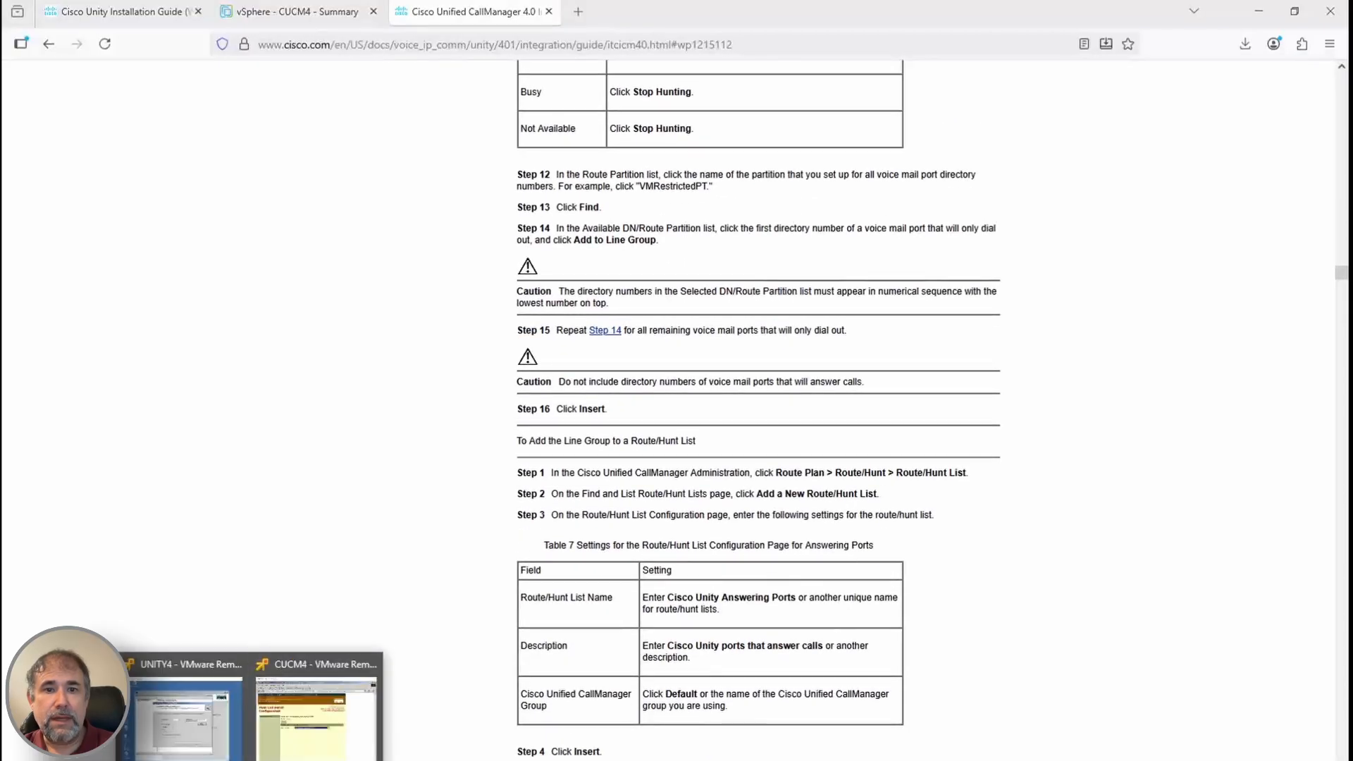
left_click(328, 716)
scroll(949, 573, "up", 1)
scroll(917, 542, "down", 2)
left_click(206, 319)
left_click(440, 382)
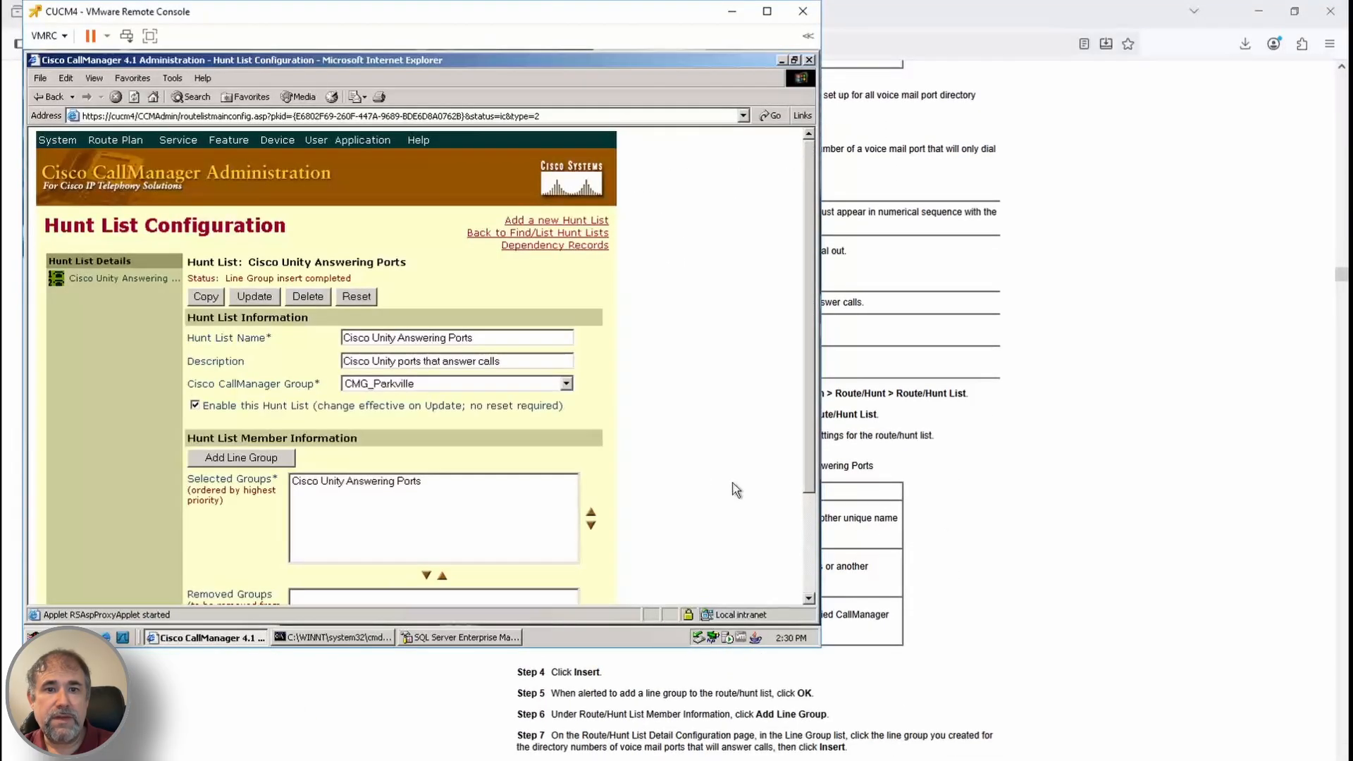
Reset the hunt list, then go to the Hunt Pilot search page
scroll(949, 559, "up", 3)
scroll(949, 560, "down", 4)
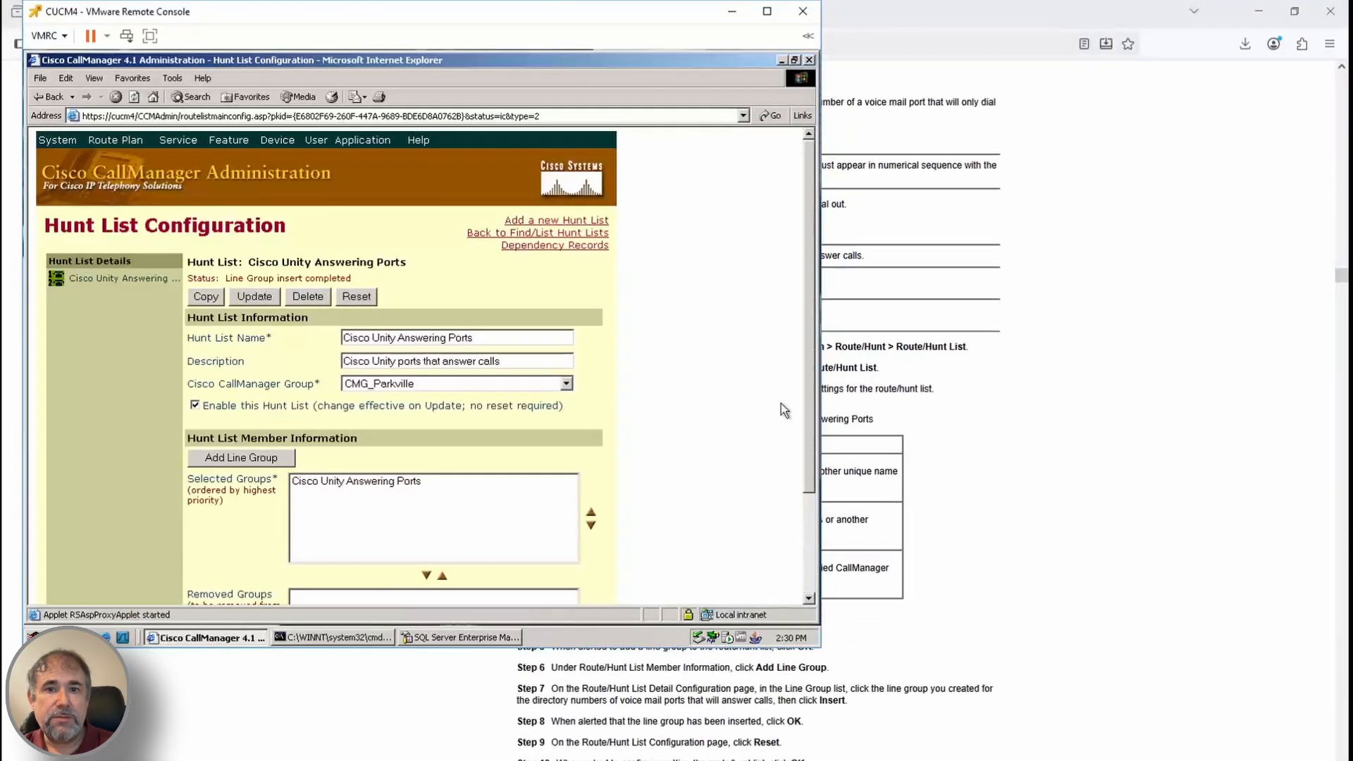
left_click(366, 297)
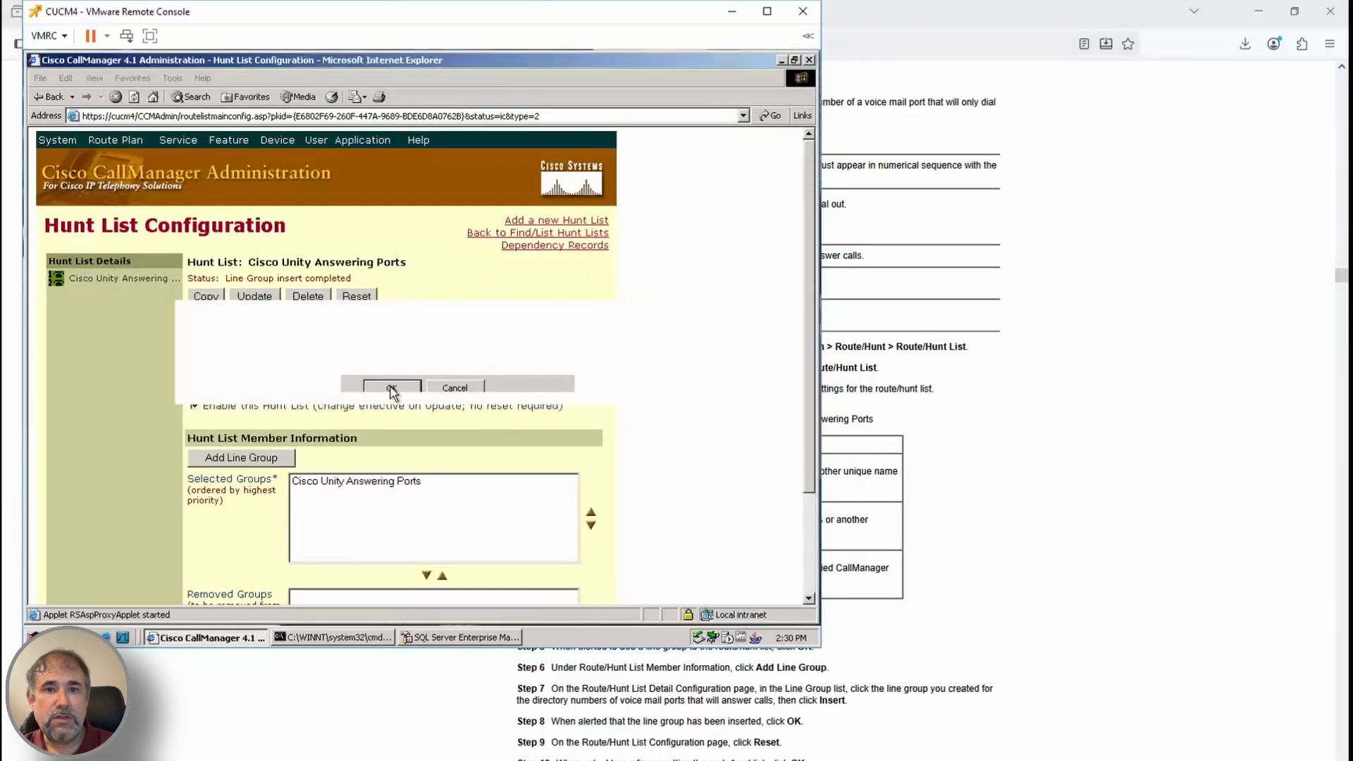
left_click(390, 387)
left_click(440, 381)
scroll(911, 658, "down", 3)
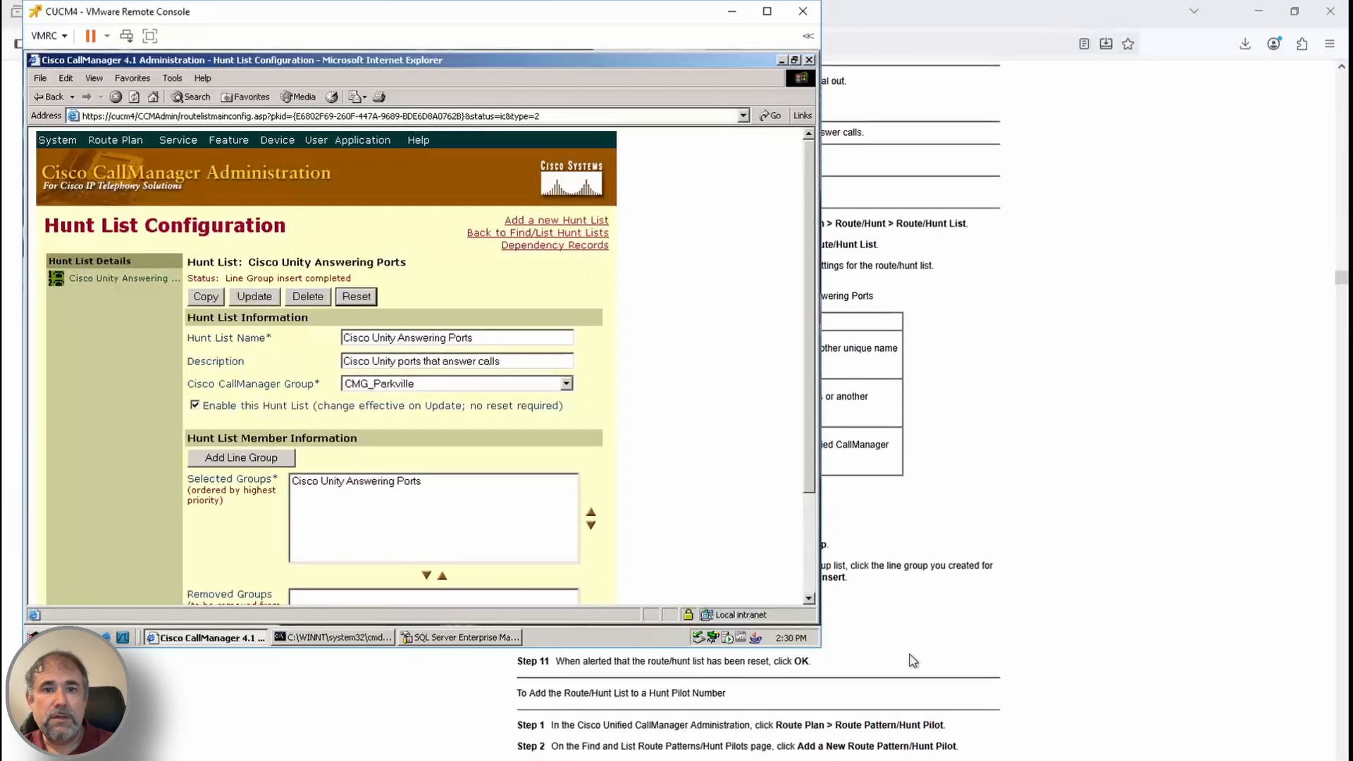
mouse_move(111, 145)
mouse_move(126, 206)
left_click(280, 267)
Start a new hunt pilot 1990 and set its partition to PinnaclePT
left_click(554, 220)
scroll(1025, 670, "down", 3)
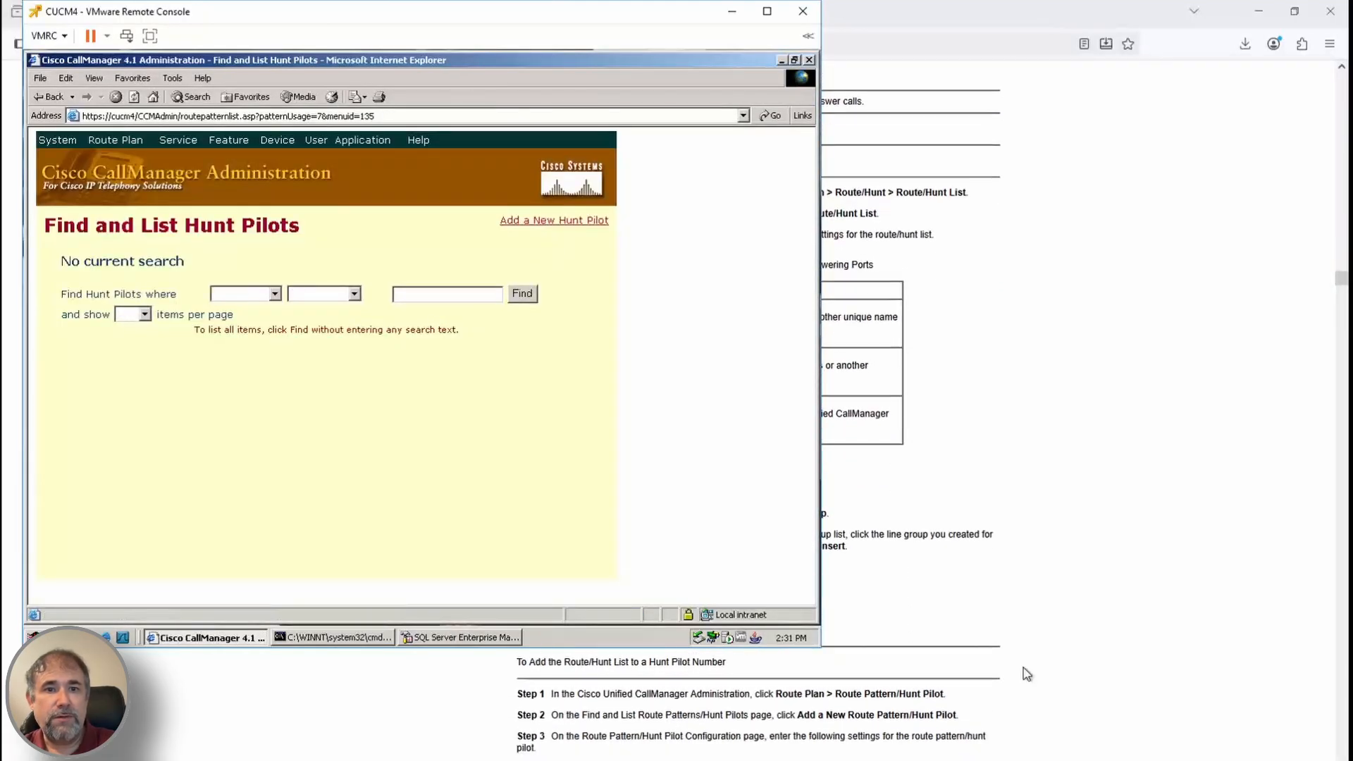
left_click(302, 366)
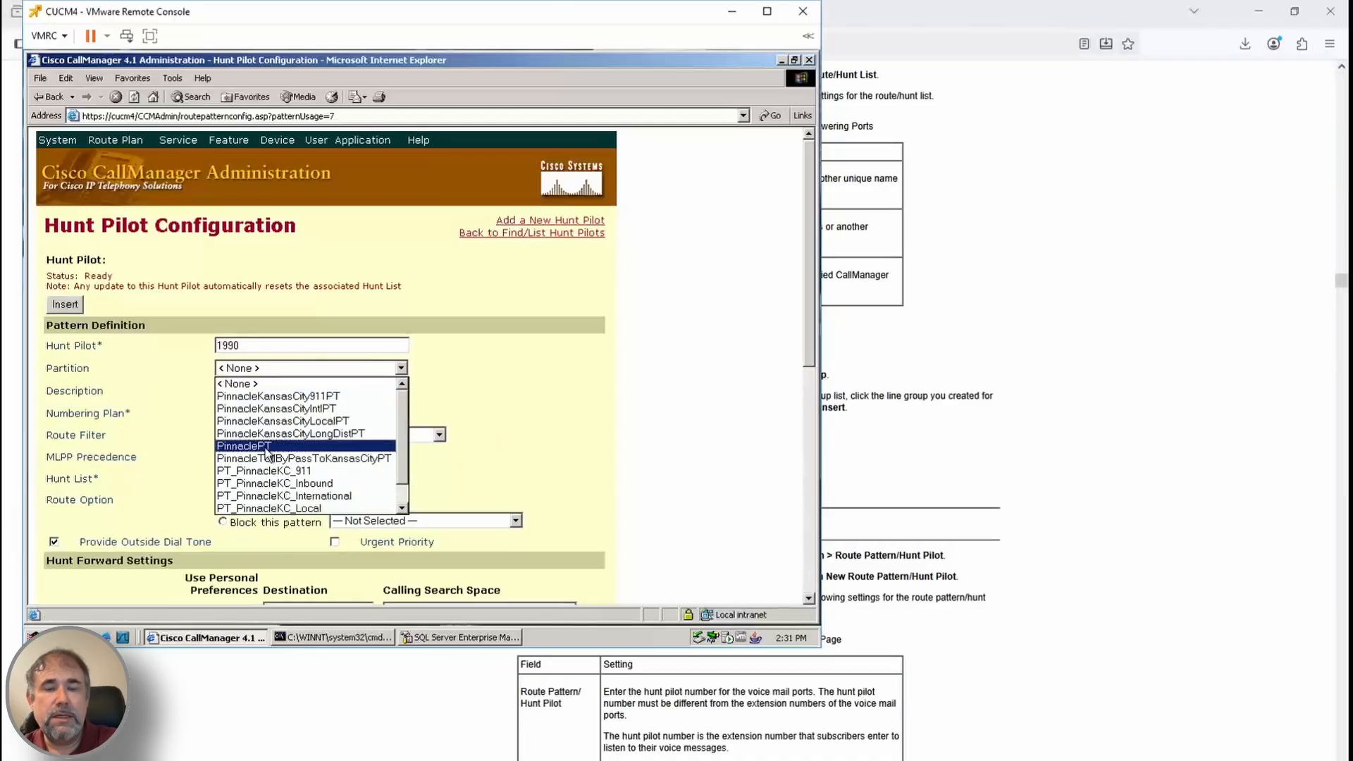
left_click_drag(401, 451, 381, 489)
left_click(373, 508)
scroll(915, 555, "down", 1)
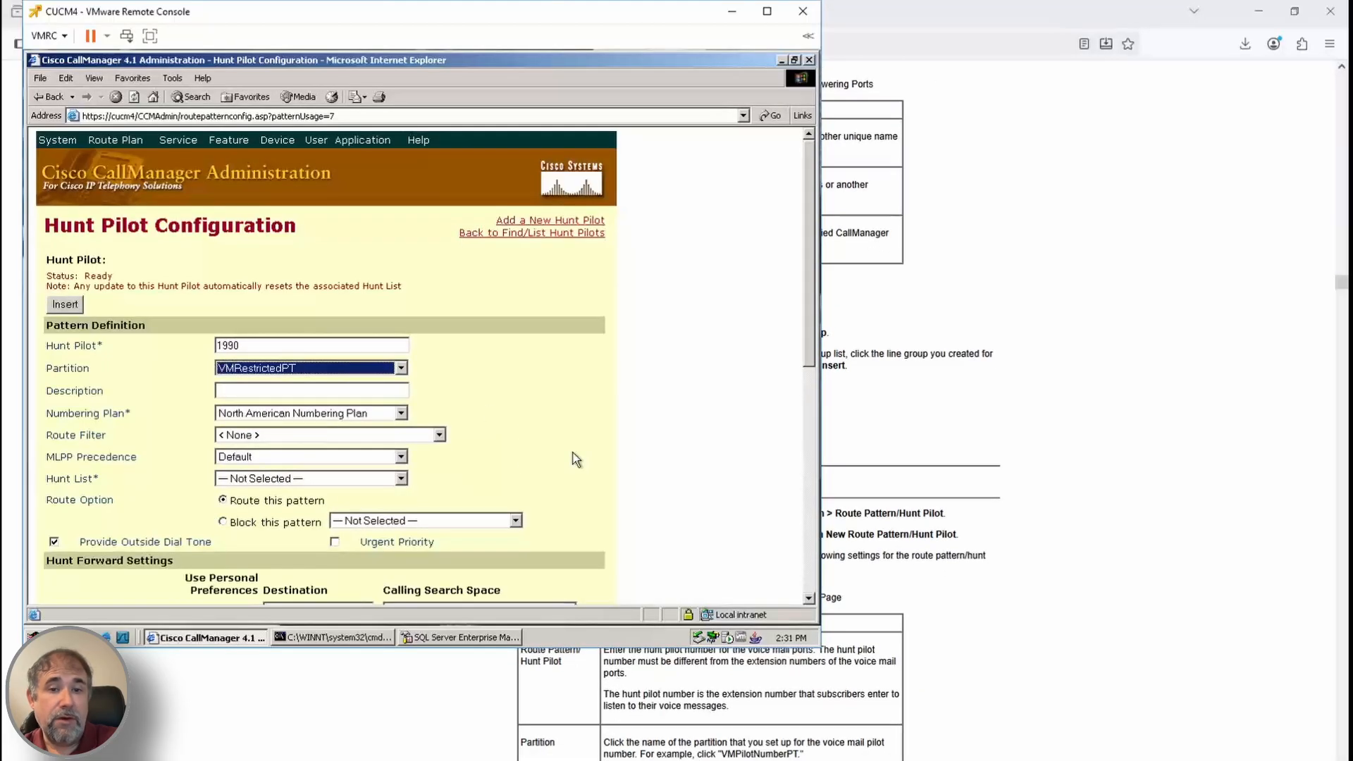
left_click(399, 369)
left_click(402, 402)
left_click(381, 436)
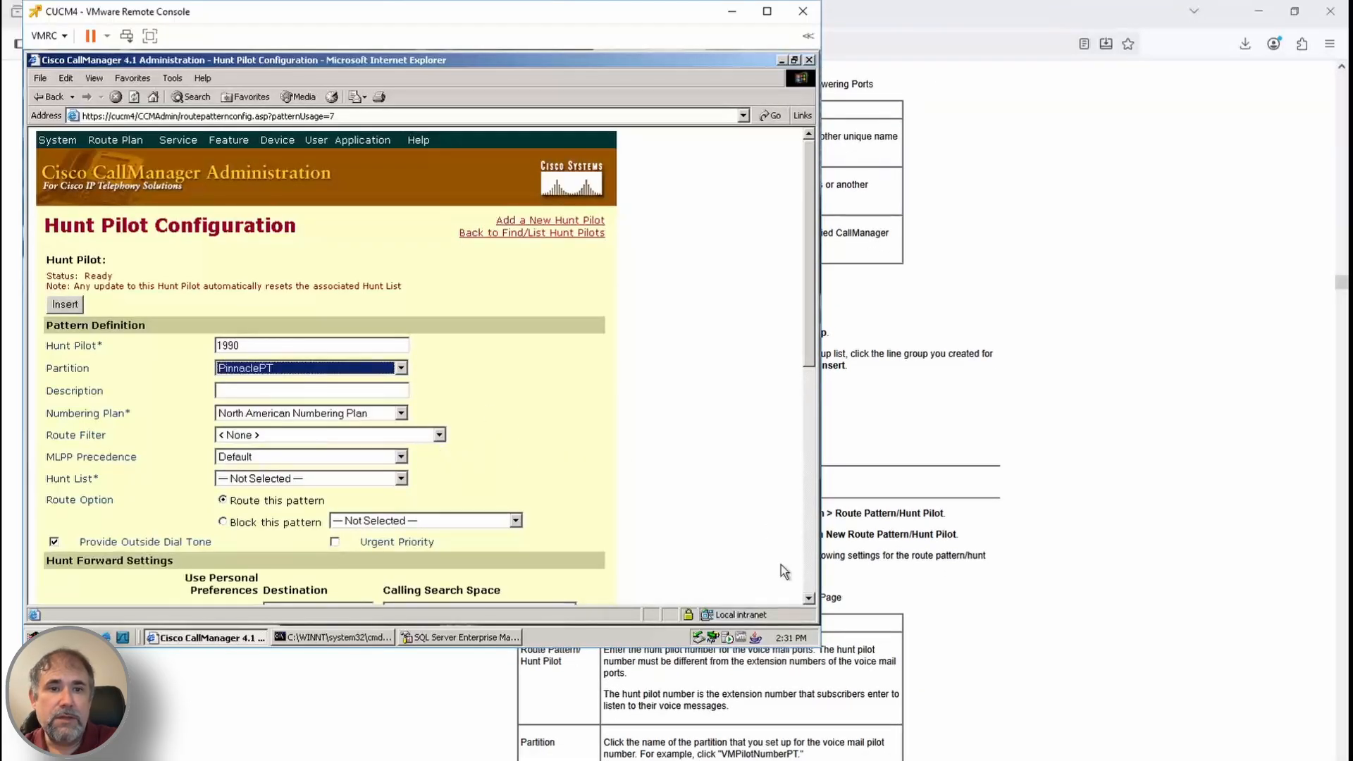
Describe it as 'Cisco…', point it at hunt list Cisco Unity Answering Ports, and insert it
left_click(340, 390)
type("Cisco Unity Hunt Pilot")
scroll(1012, 604, "down", 4)
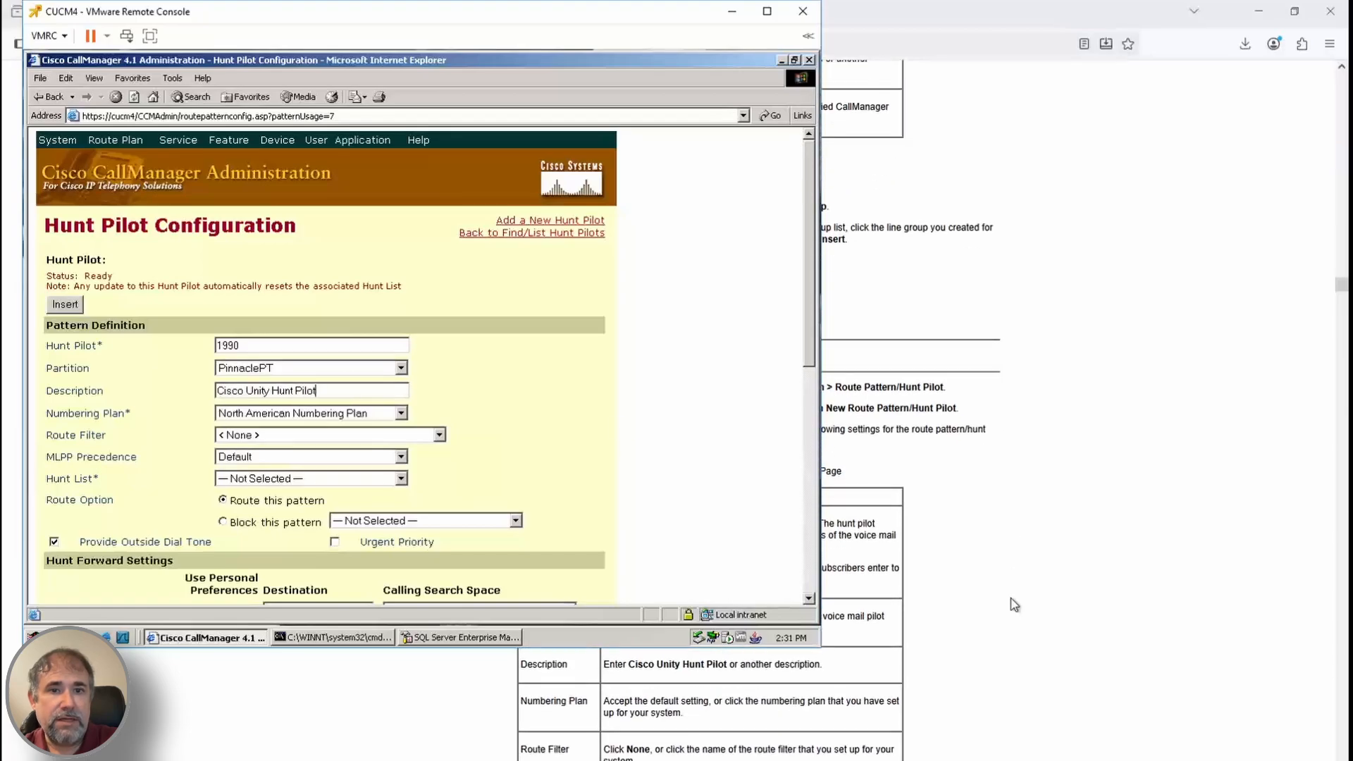
left_click(401, 478)
left_click(346, 506)
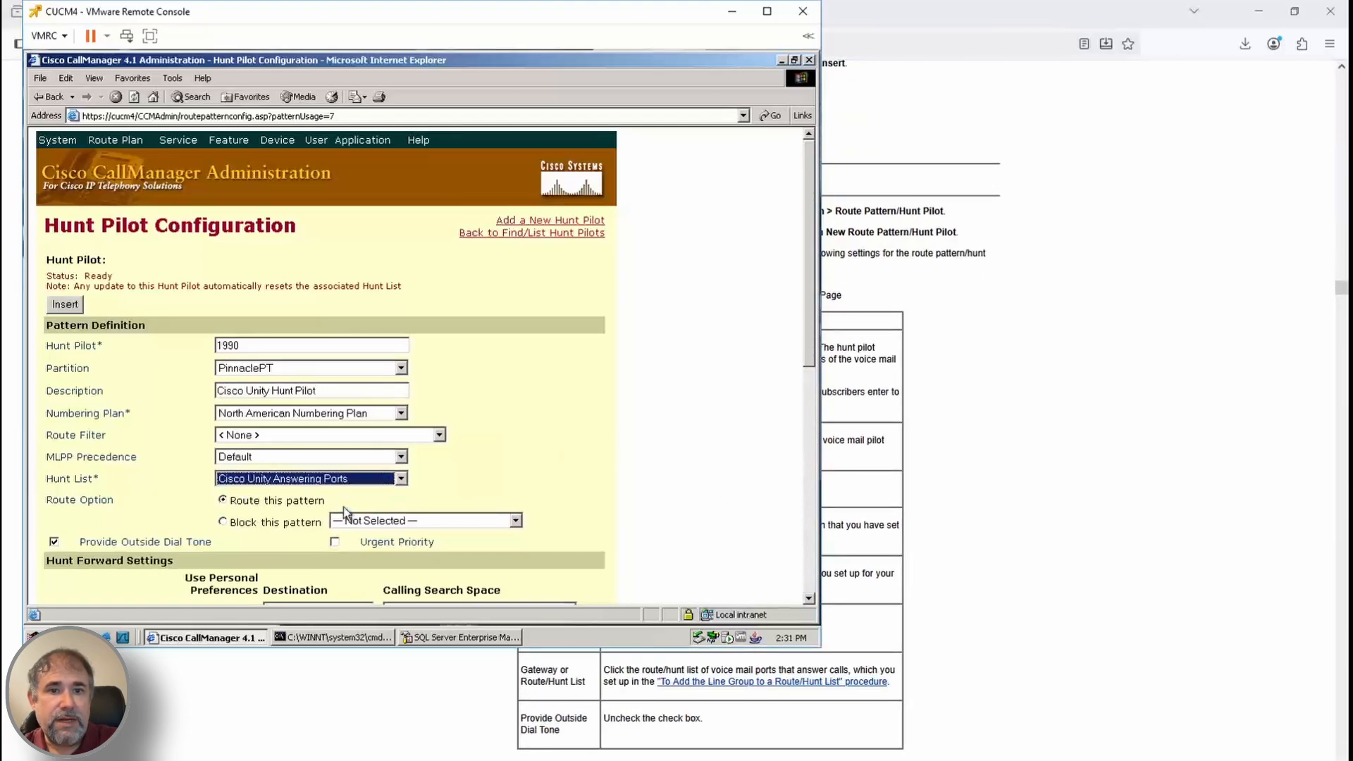
left_click(934, 657)
scroll(934, 657, "down", 1)
key("alt+Tab")
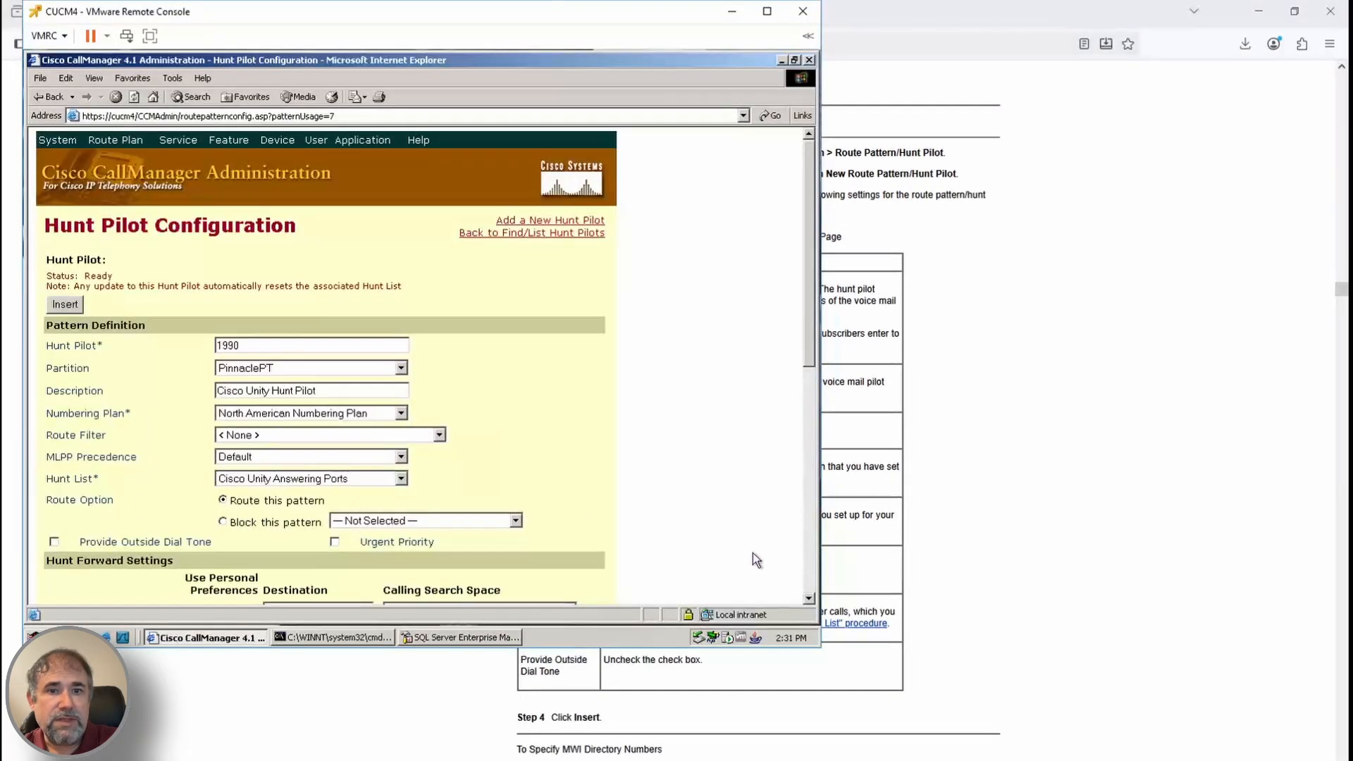
left_click(79, 305)
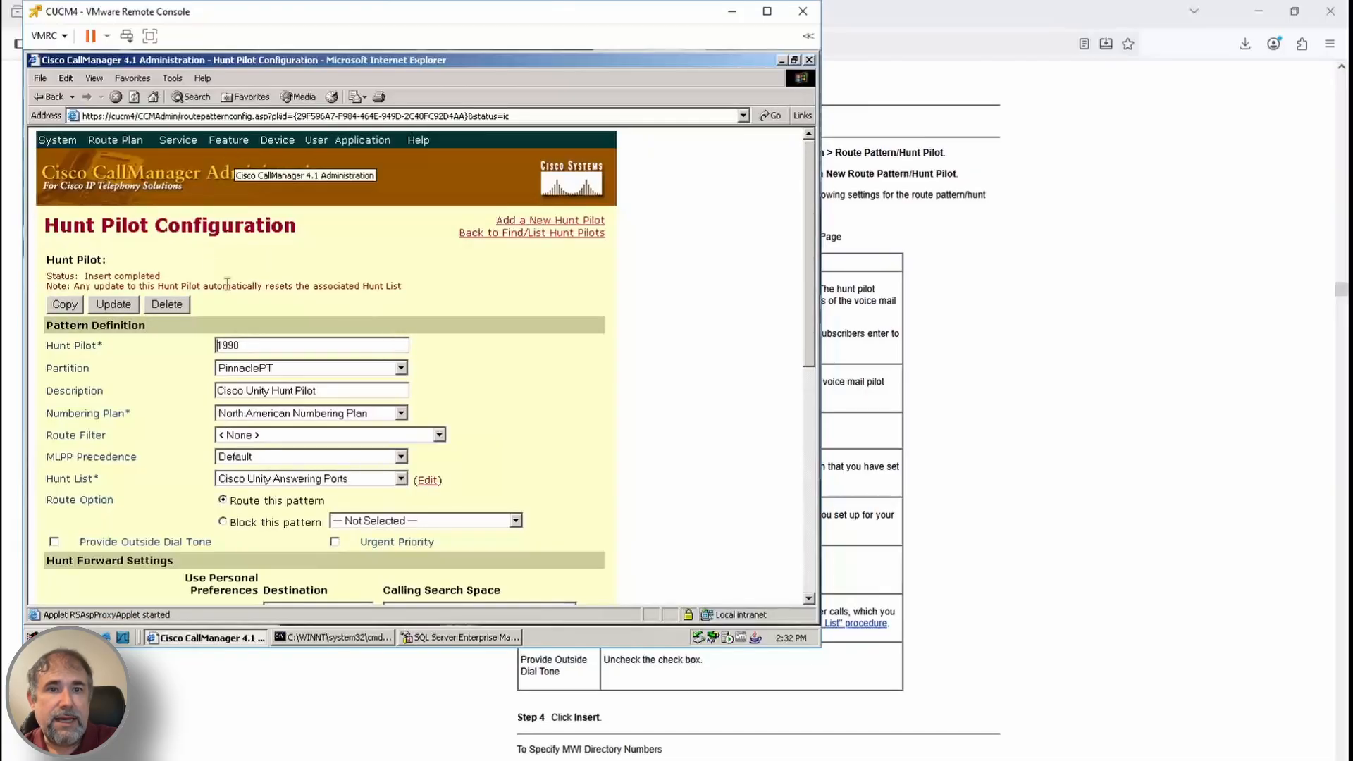
Go to the Voice Mail Message Waiting numbers page
mouse_move(229, 139)
mouse_move(241, 228)
left_click(402, 211)
Correct the MWI-on extension number in the Unity integration wizard
left_click(542, 317)
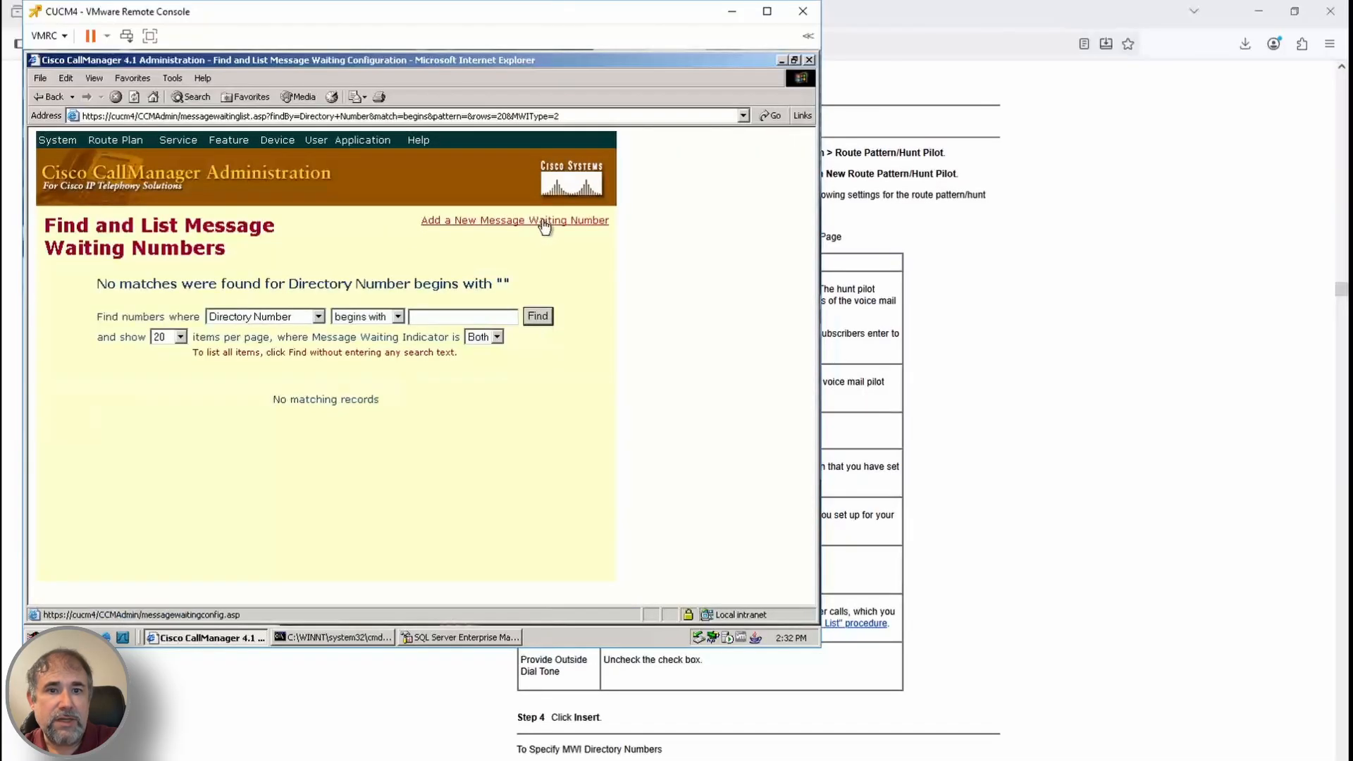
key("alt+Tab")
left_click(921, 620)
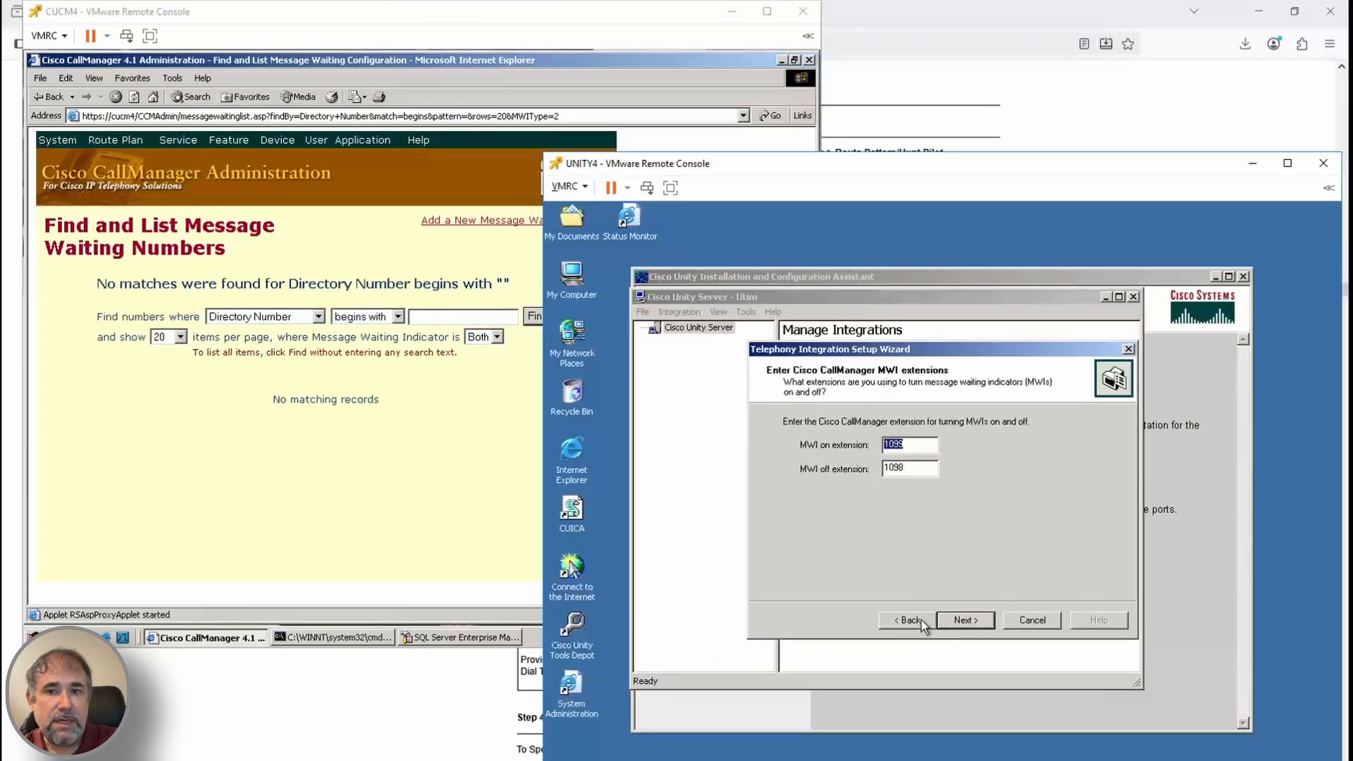
left_click(918, 442)
key("BackSpace")
key("BackSpace")
key("BackSpace")
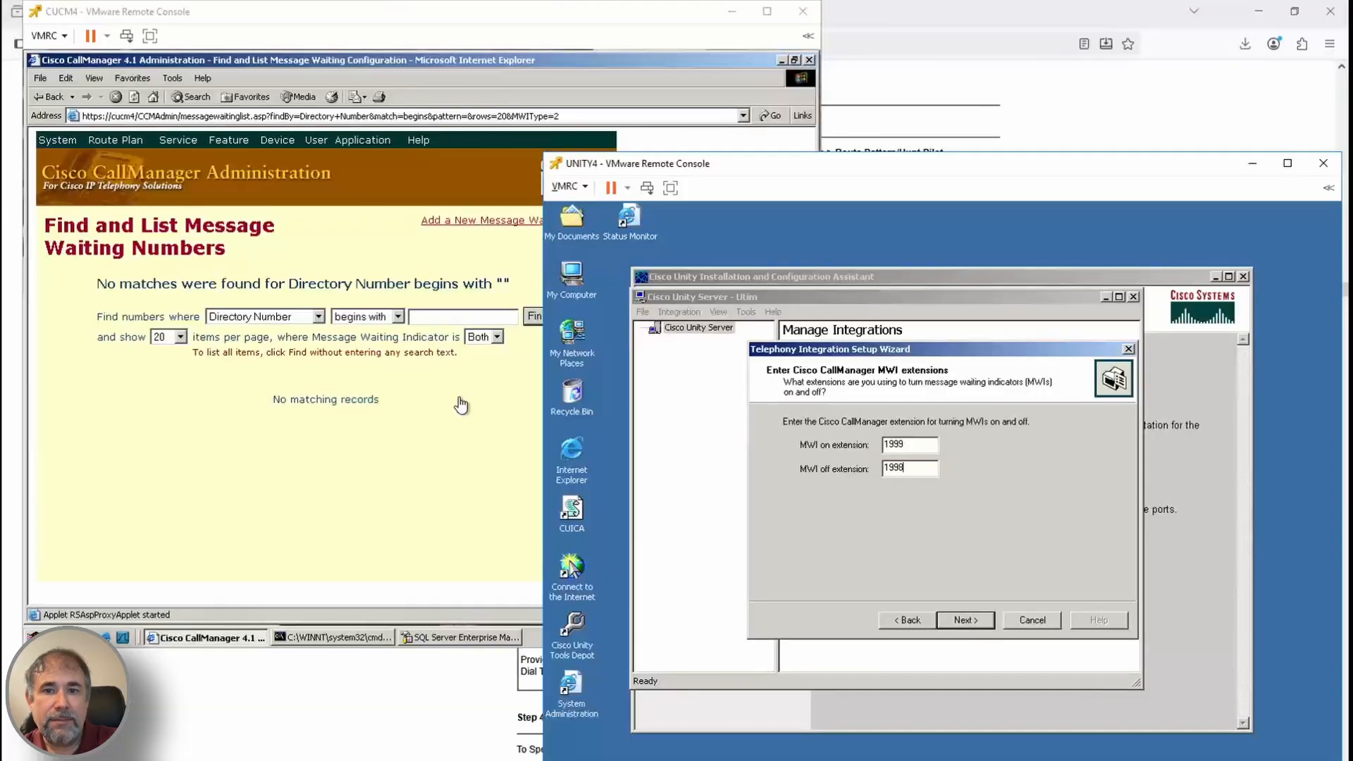
Add message waiting number 1999 in partition PinnaclePT with calling search space CSS_KansasCity
left_click(529, 221)
left_click(472, 695)
scroll(679, 688, "down", 3)
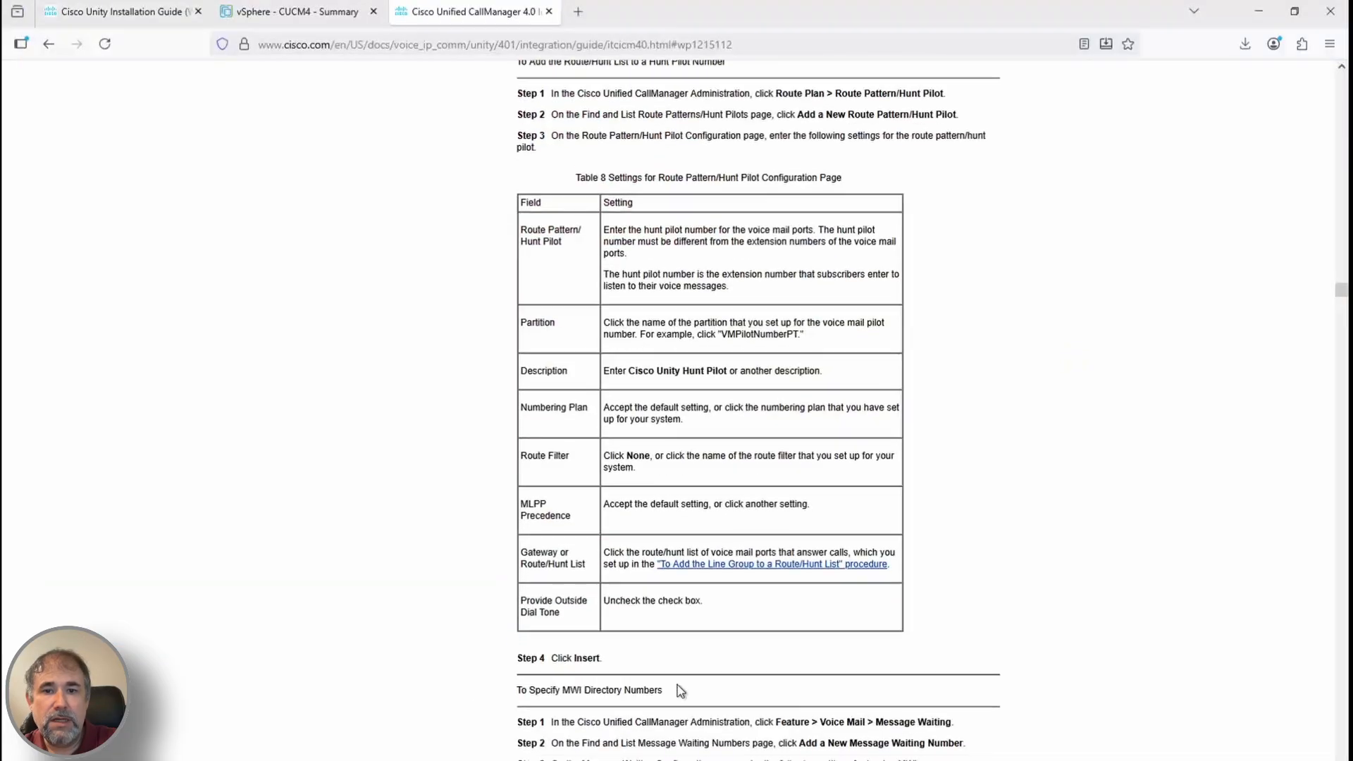
mouse_move(286, 760)
left_click(304, 721)
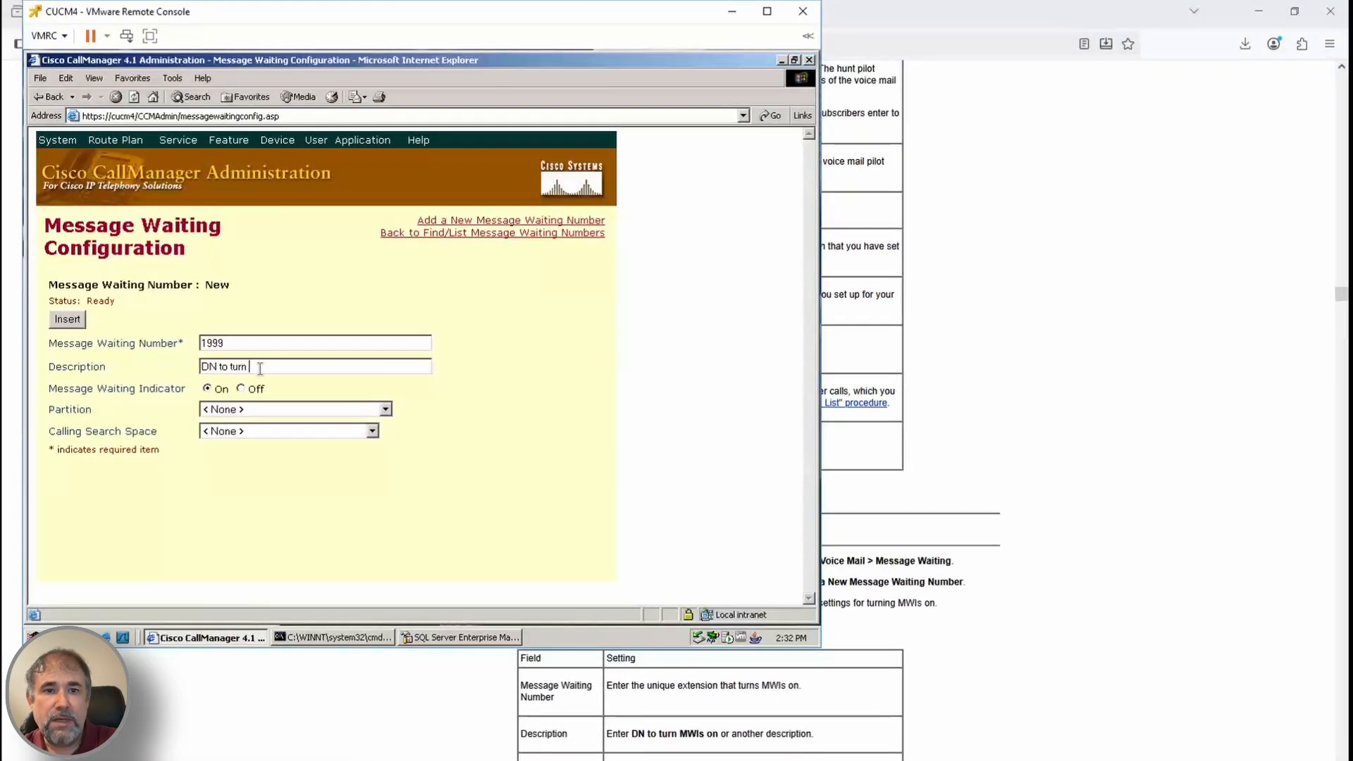
scroll(669, 712, "down", 2)
left_click(341, 410)
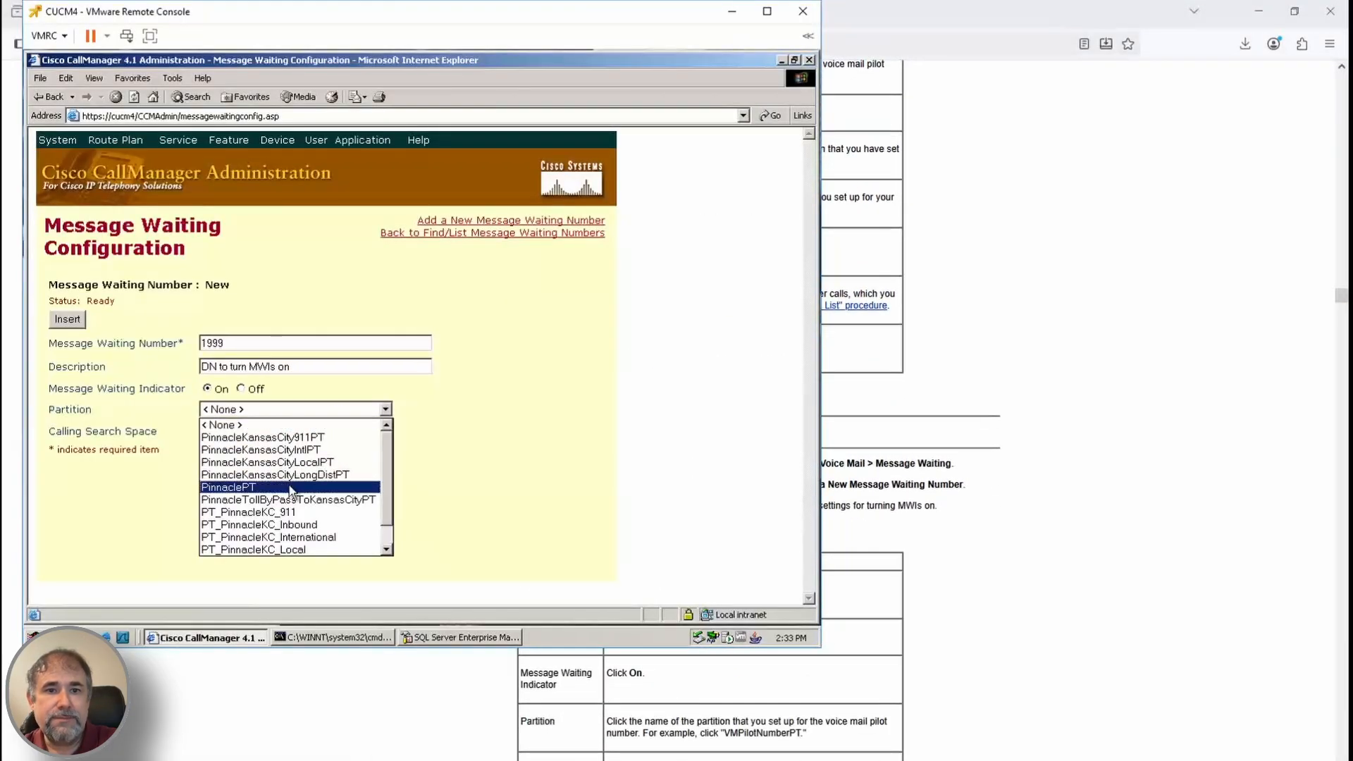
left_click(289, 482)
left_click(347, 430)
left_click(267, 456)
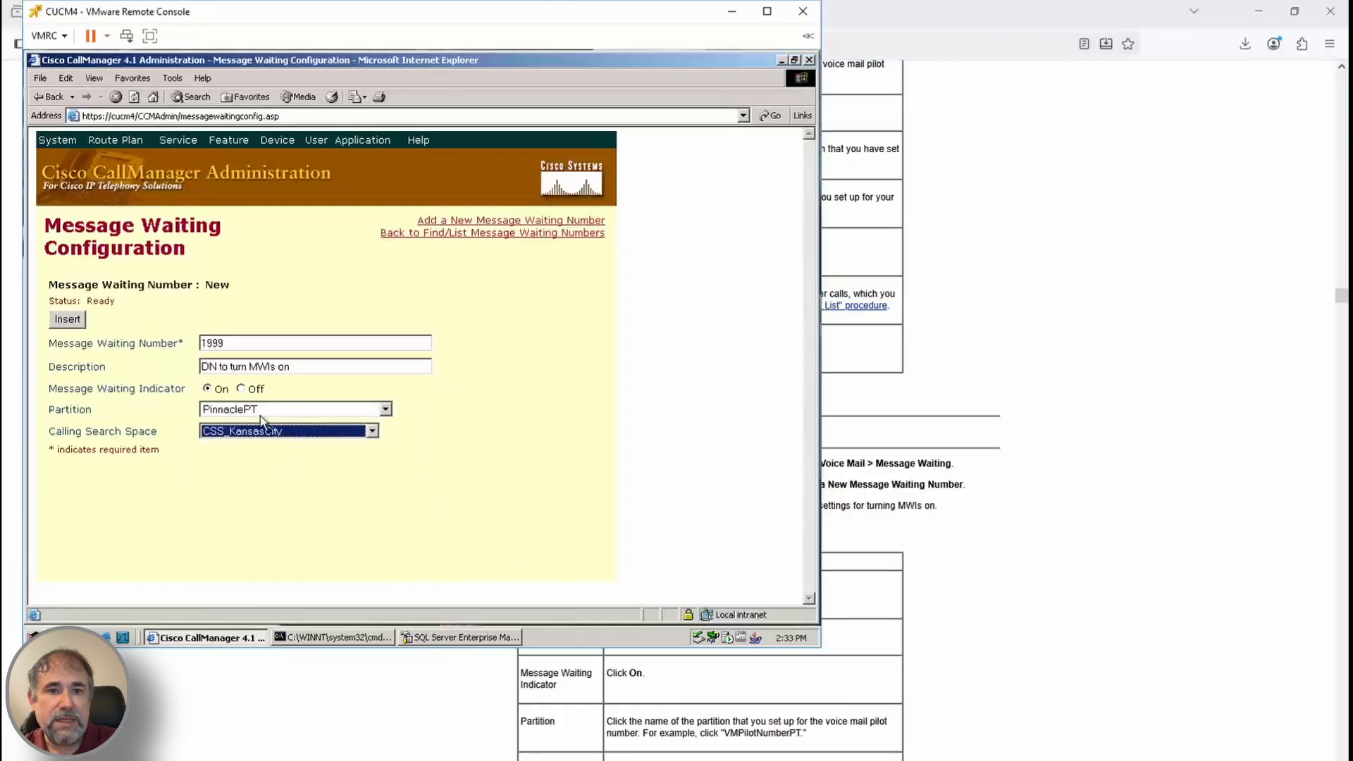
left_click(75, 324)
Check the Unity console and installation guide, then return to the message waiting number list
mouse_move(282, 760)
left_click(197, 713)
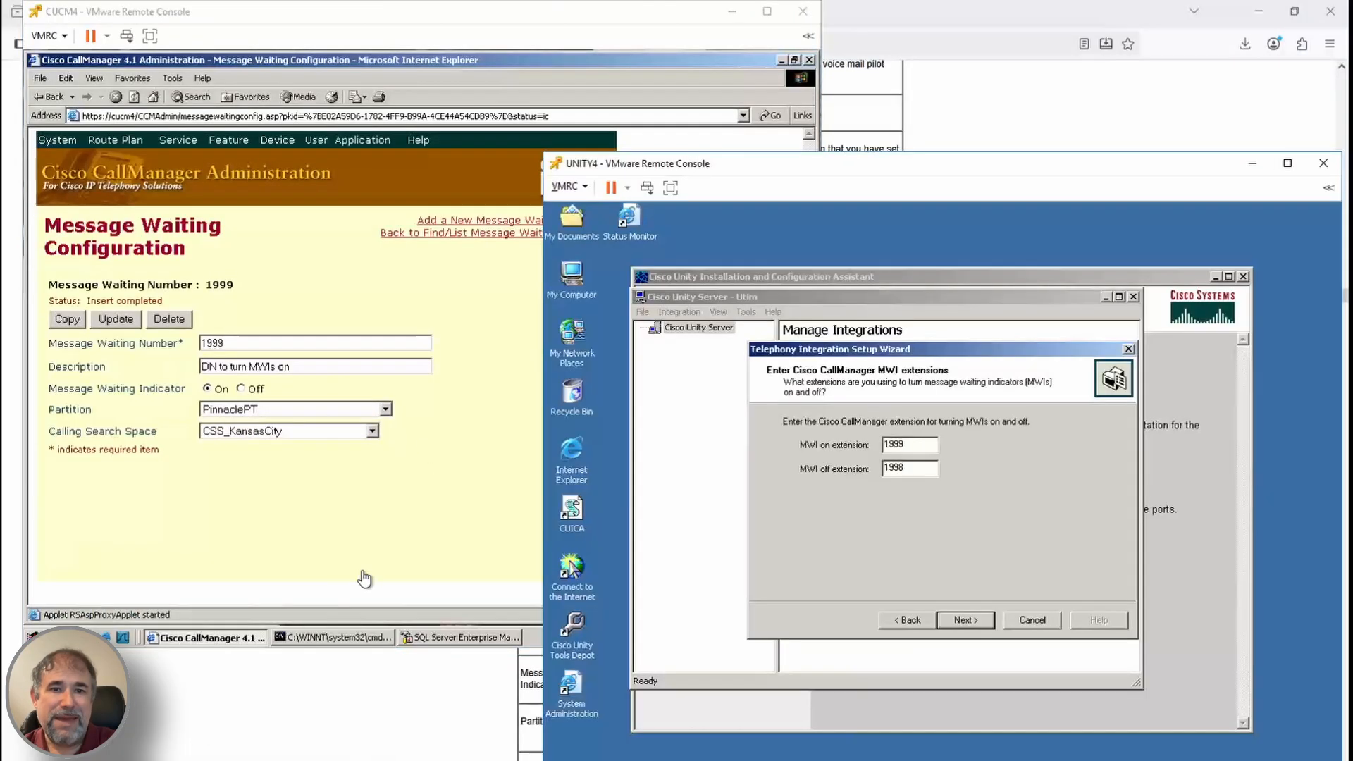
left_click(1209, 145)
left_click(296, 713)
scroll(927, 716, "down", 4)
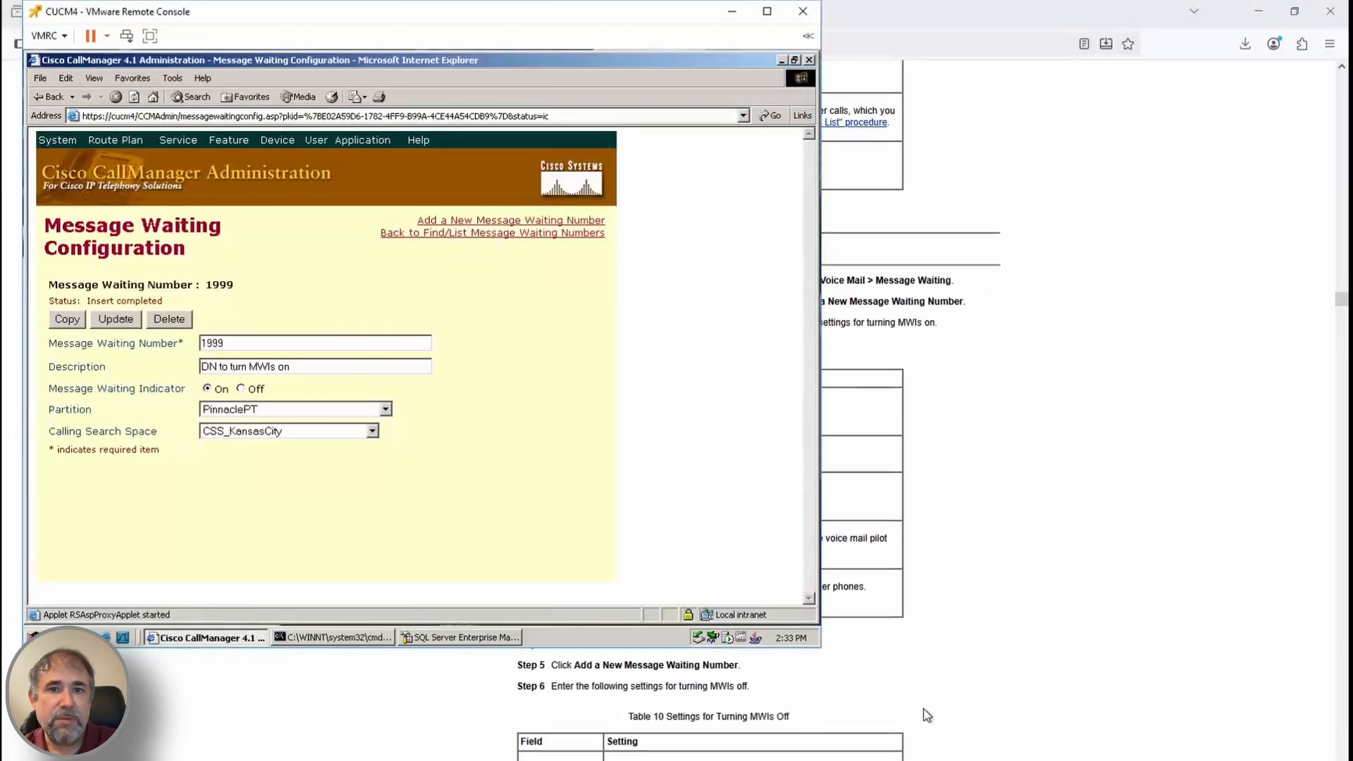
scroll(926, 716, "down", 2)
left_click(486, 233)
Insert message waiting number 1998 set to Off, in PinnaclePT with CSS_KansasCity
left_click(504, 219)
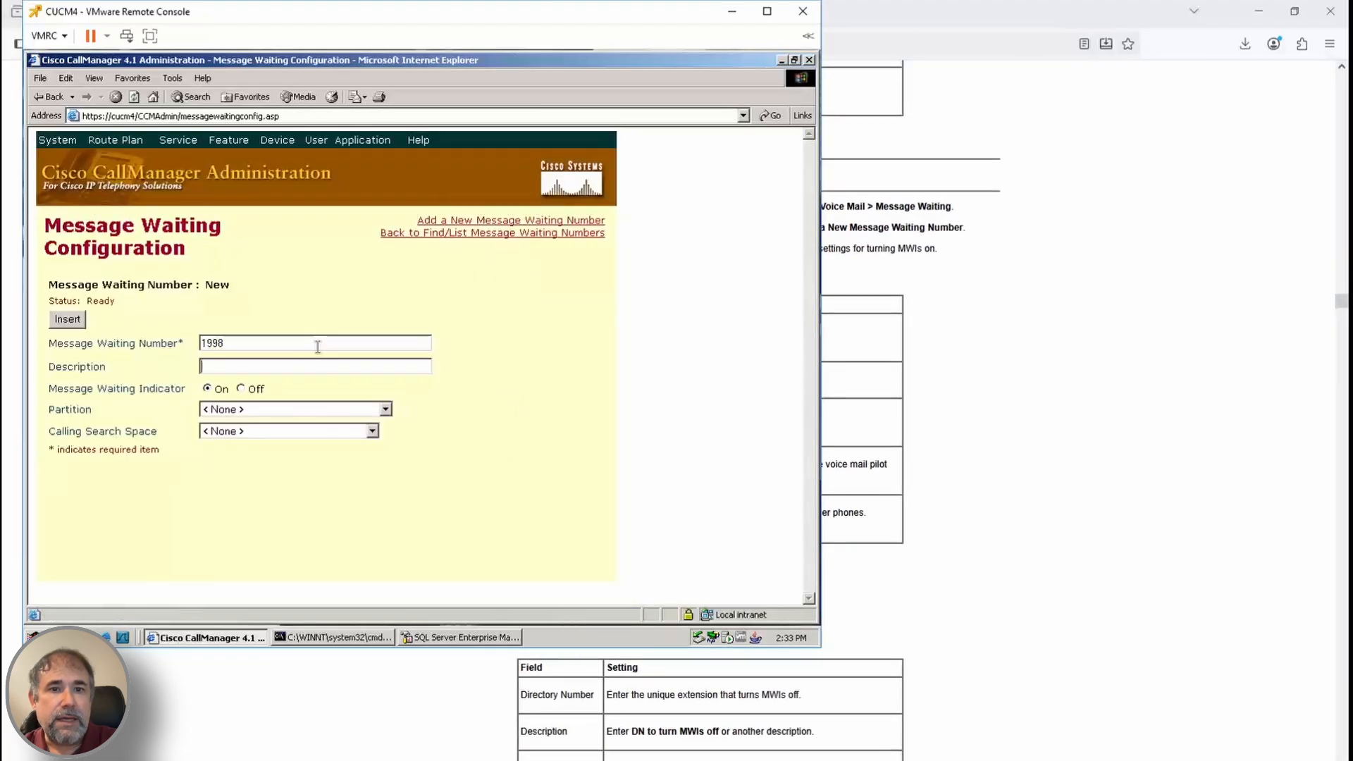
scroll(634, 705, "down", 2)
left_click(347, 409)
left_click(296, 500)
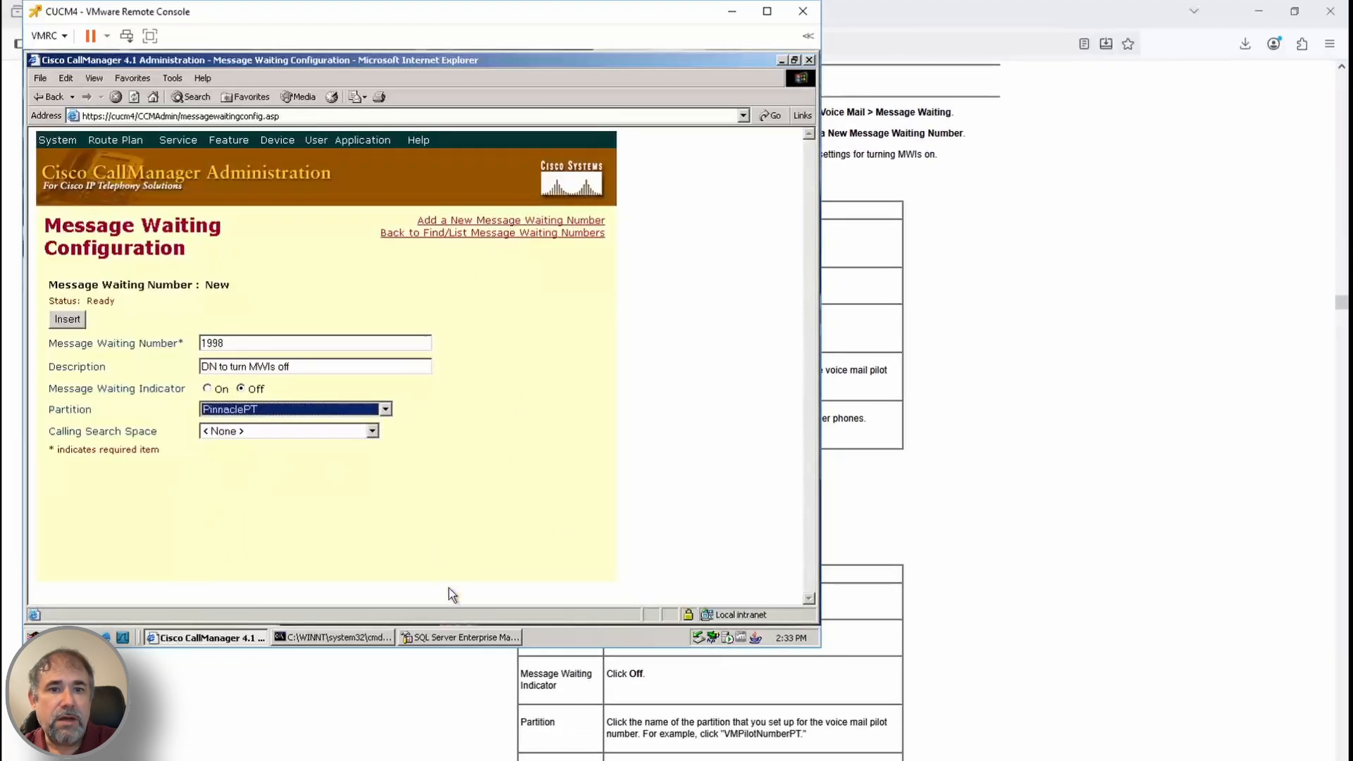
left_click(303, 432)
left_click(296, 459)
left_click(69, 322)
scroll(941, 666, "down", 3)
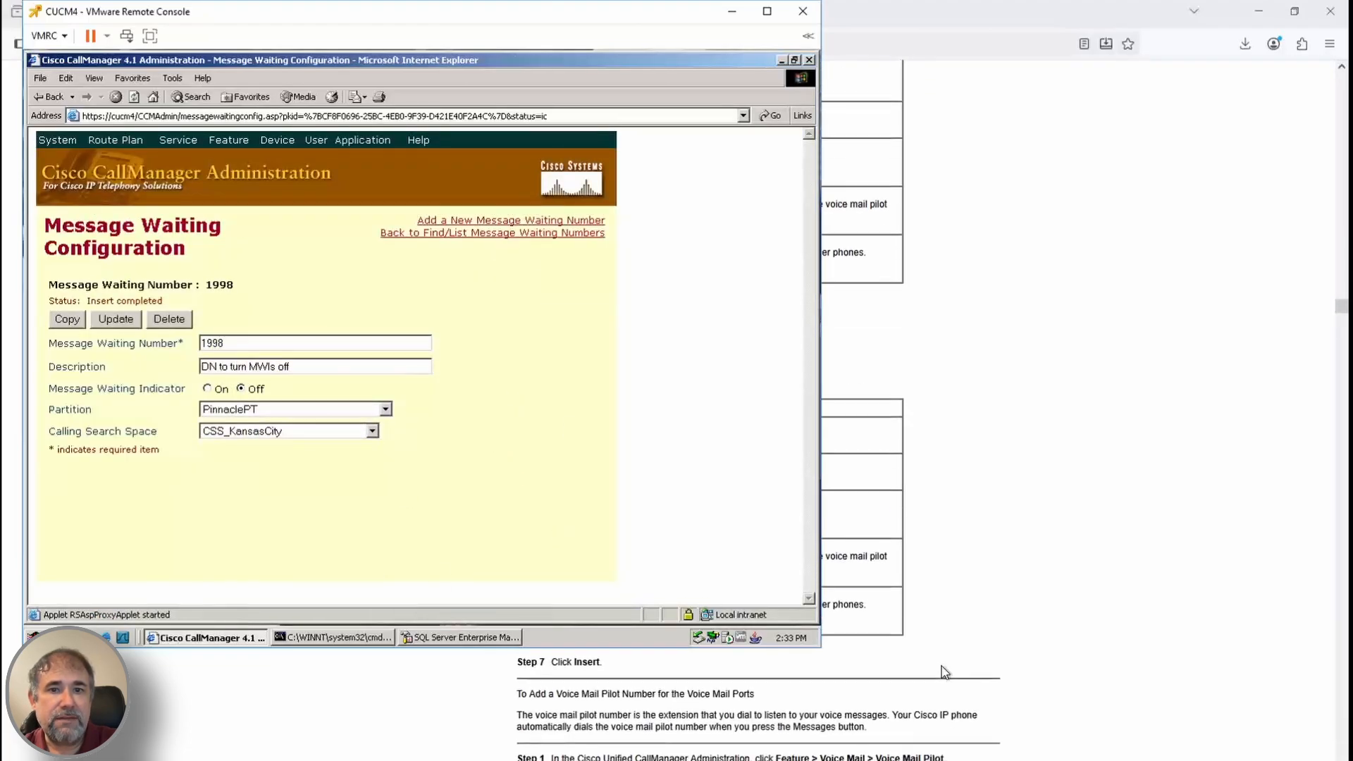
left_click(537, 233)
scroll(965, 666, "down", 1)
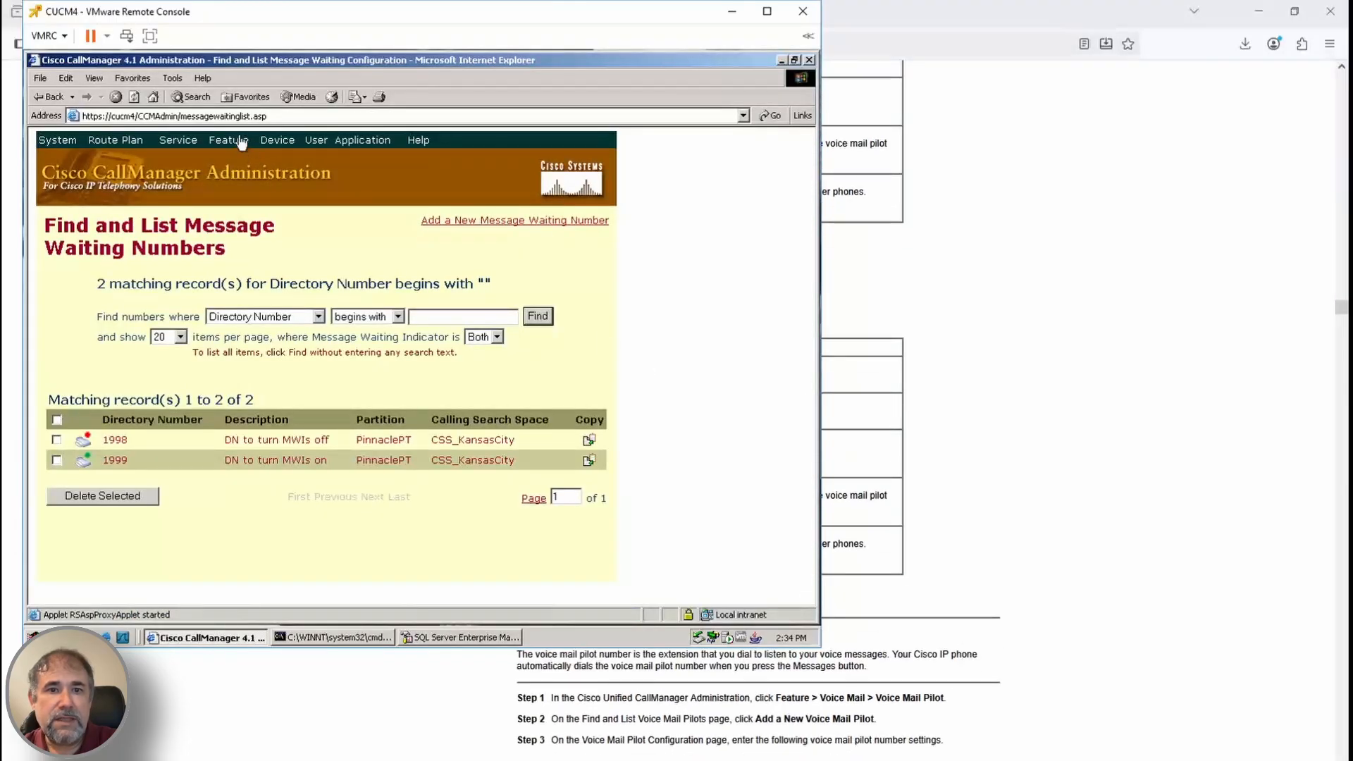
Look over the existing hunt pilots, then go to the voice mail pilots list
left_click(115, 139)
mouse_move(165, 206)
left_click(271, 267)
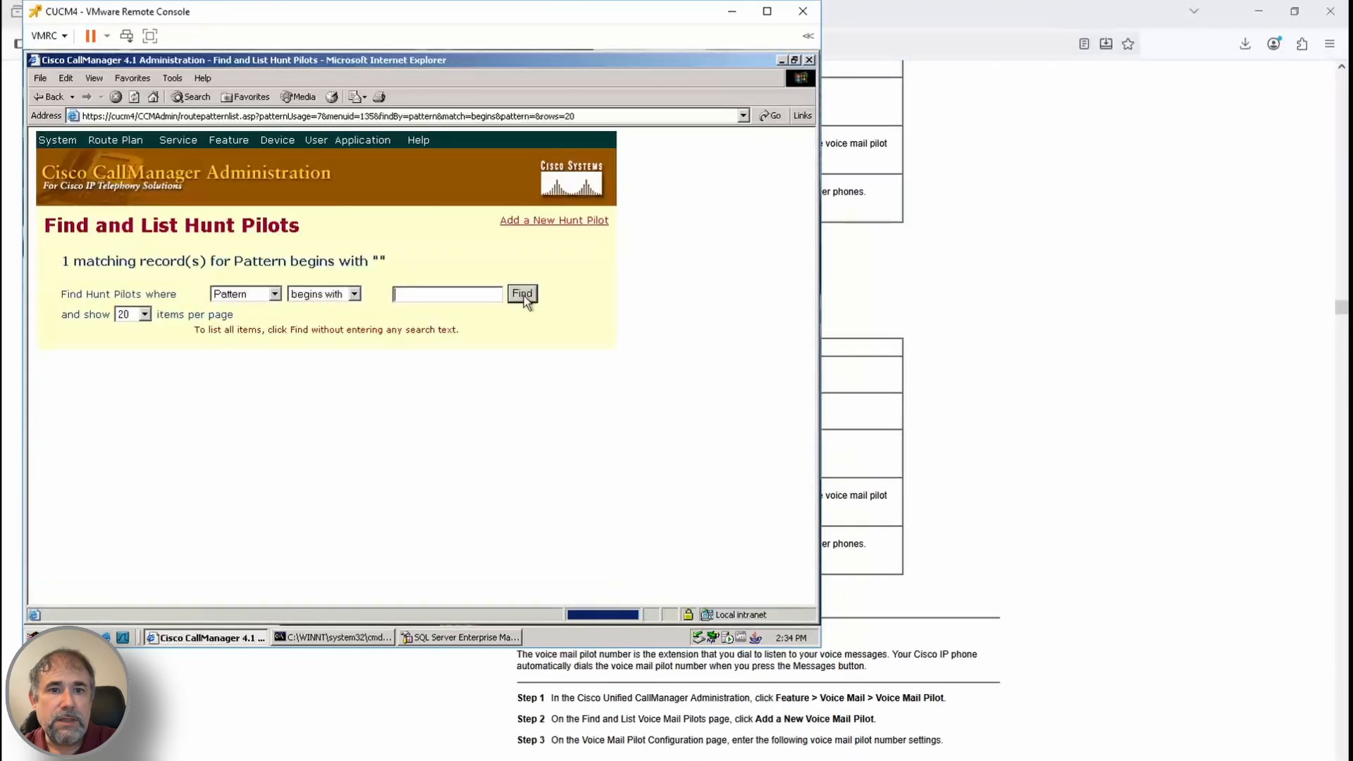
left_click(228, 139)
mouse_move(296, 213)
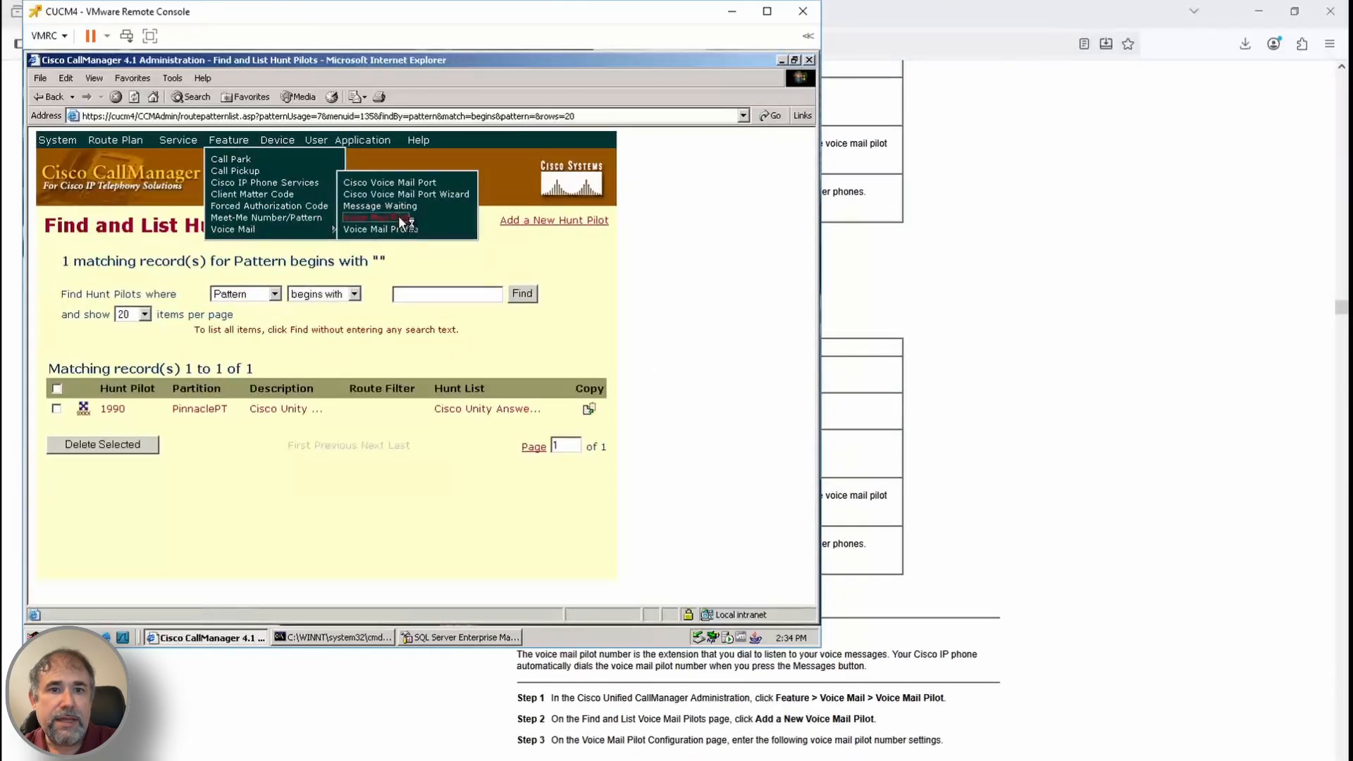
left_click(399, 216)
scroll(993, 674, "down", 1)
Add default voice mail pilot 1990 'Cisco Unity Pilot' using CSS_KansasCity_InternalOnly
left_click(541, 219)
scroll(986, 493, "down", 1)
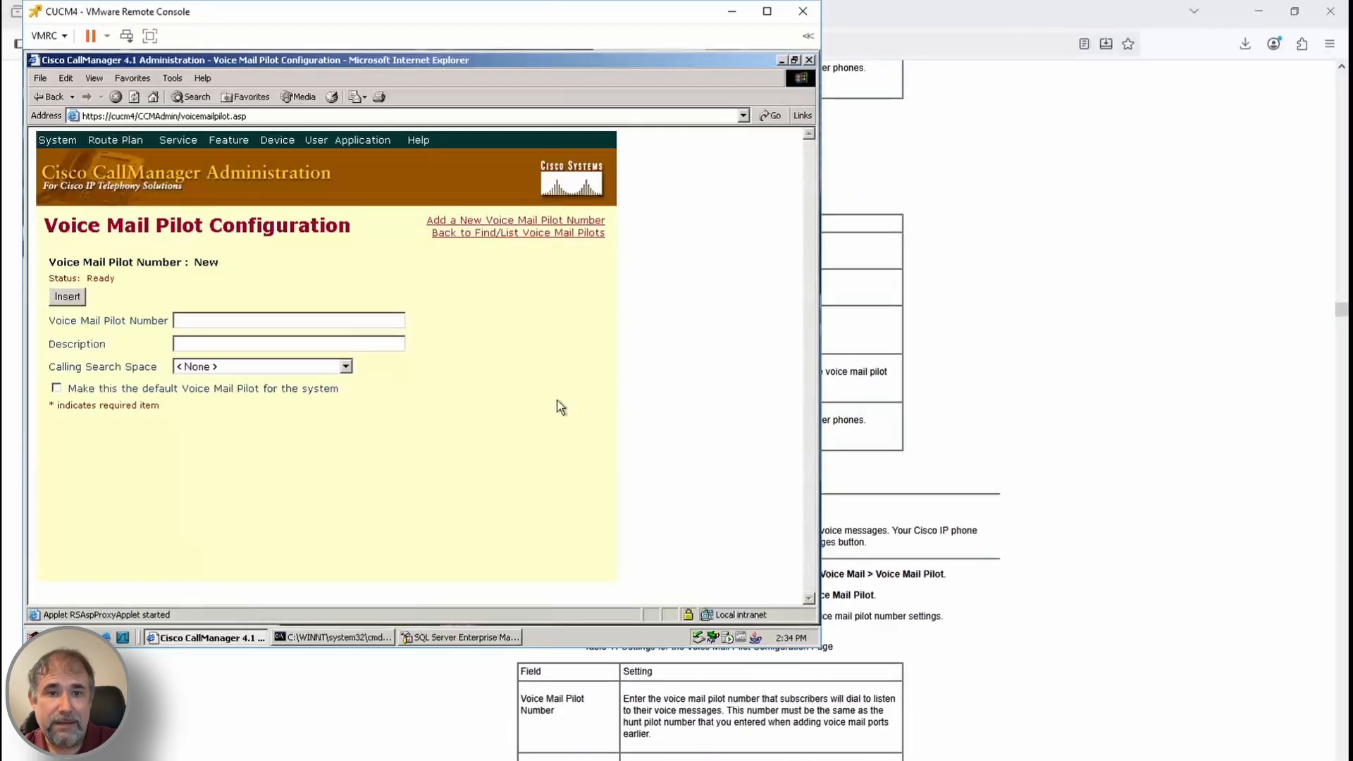
left_click(326, 319)
type("1990")
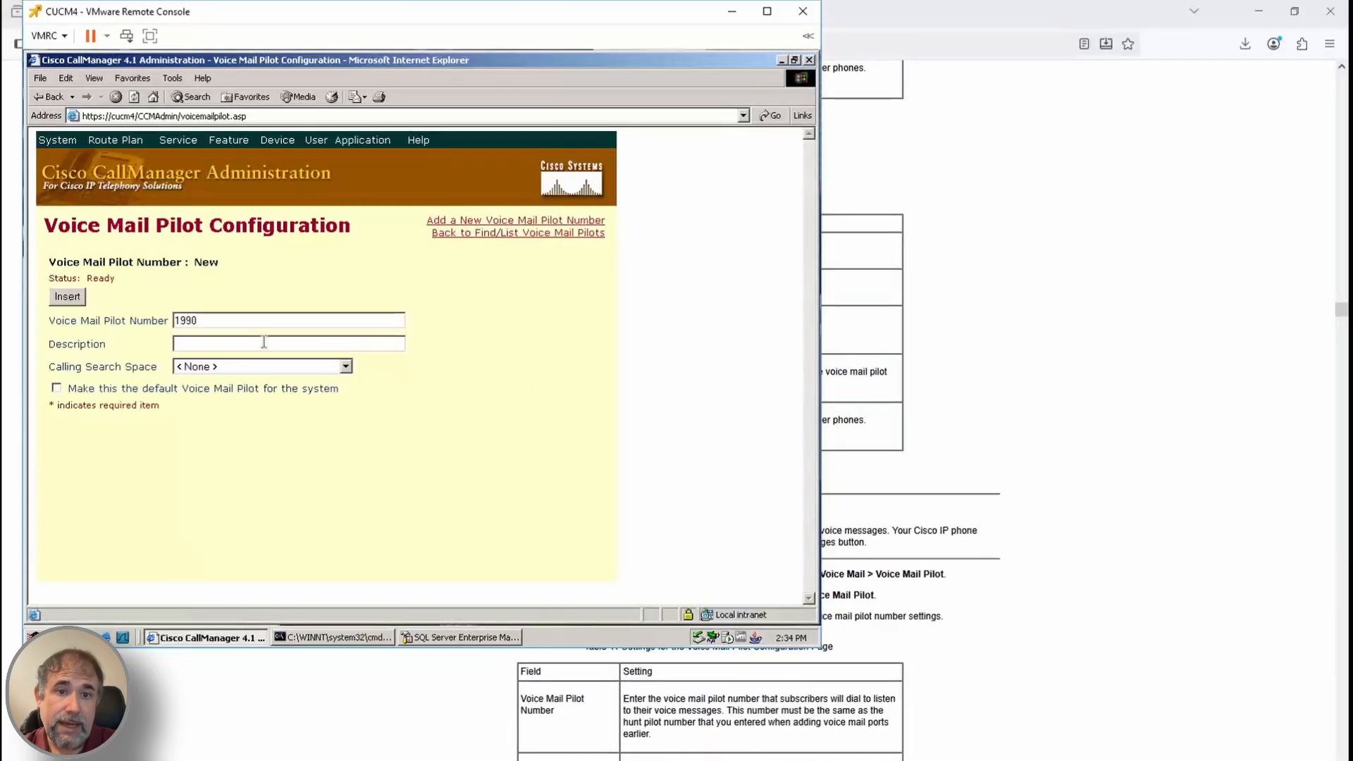
type("Cisco Unity Pilot")
scroll(907, 682, "down", 1)
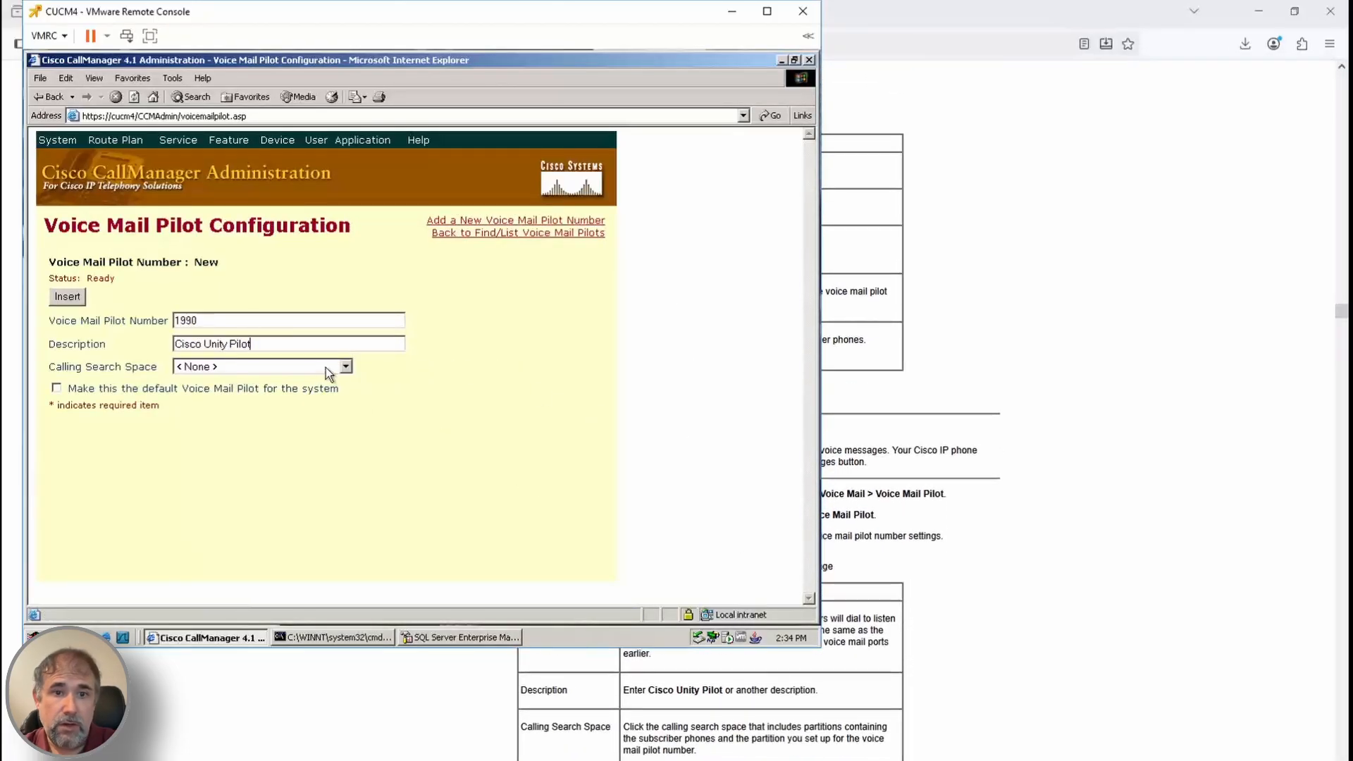
left_click(325, 367)
left_click(232, 417)
left_click(56, 388)
left_click(421, 381)
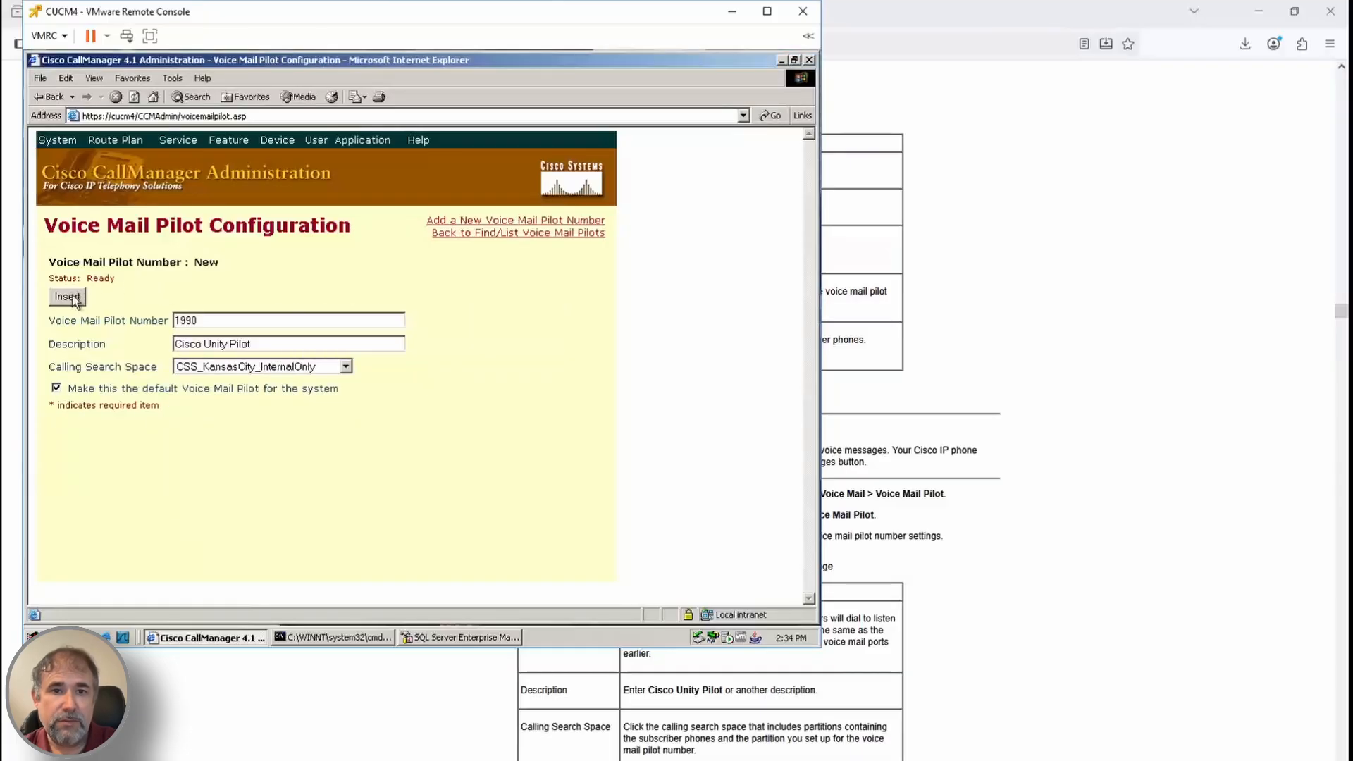
left_click(74, 296)
Confirm pilot 1990 in the voice mail pilot list and recheck the hunt pilot list
left_click(497, 233)
left_click(566, 293)
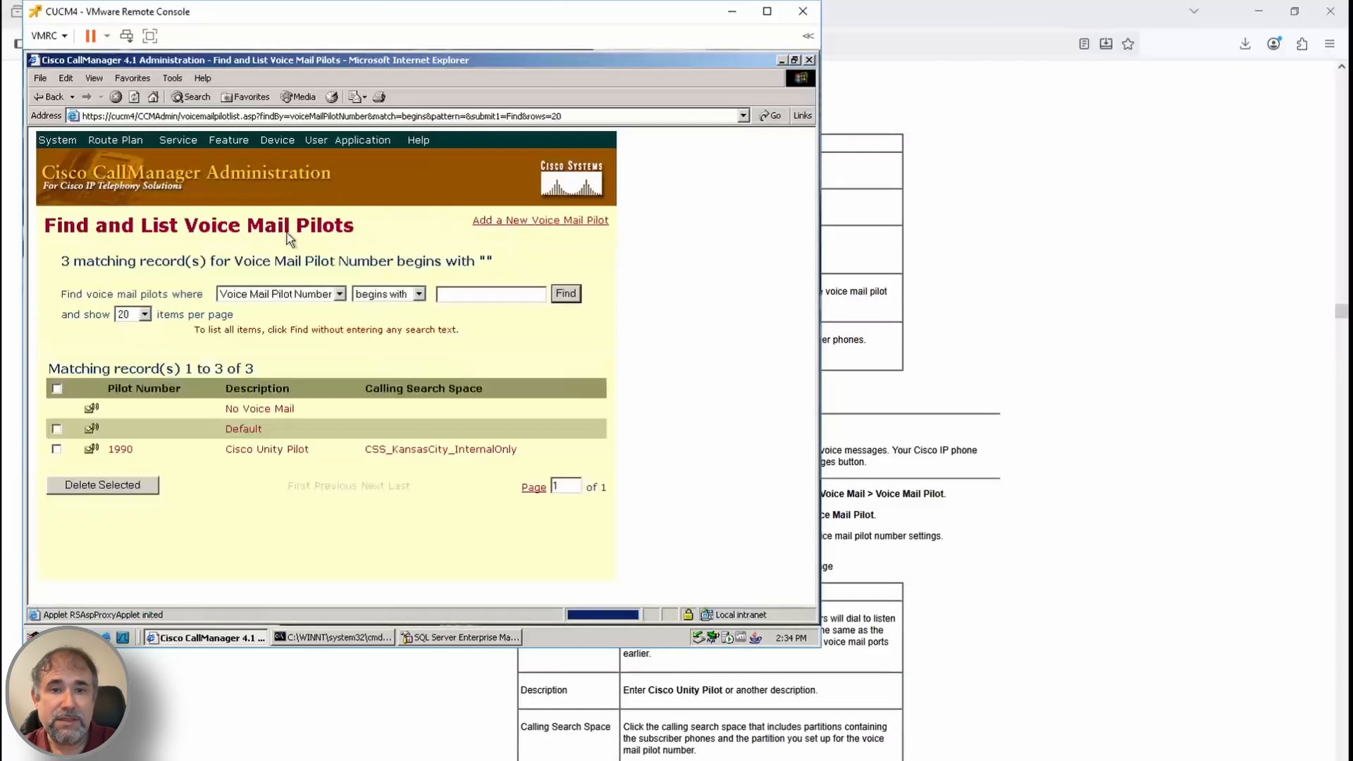
left_click(120, 140)
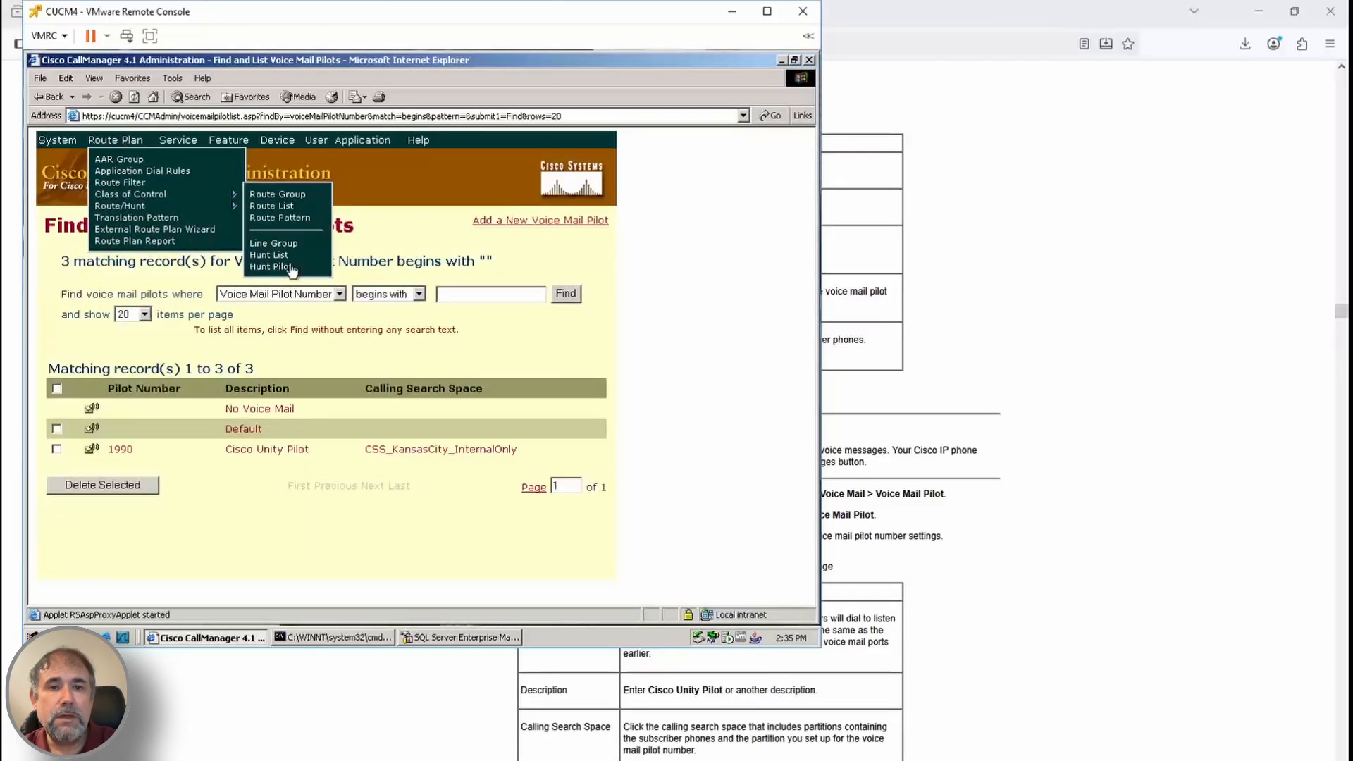
left_click(281, 271)
mouse_move(229, 140)
mouse_move(243, 229)
left_click(389, 219)
left_click(565, 293)
scroll(1008, 602, "down", 3)
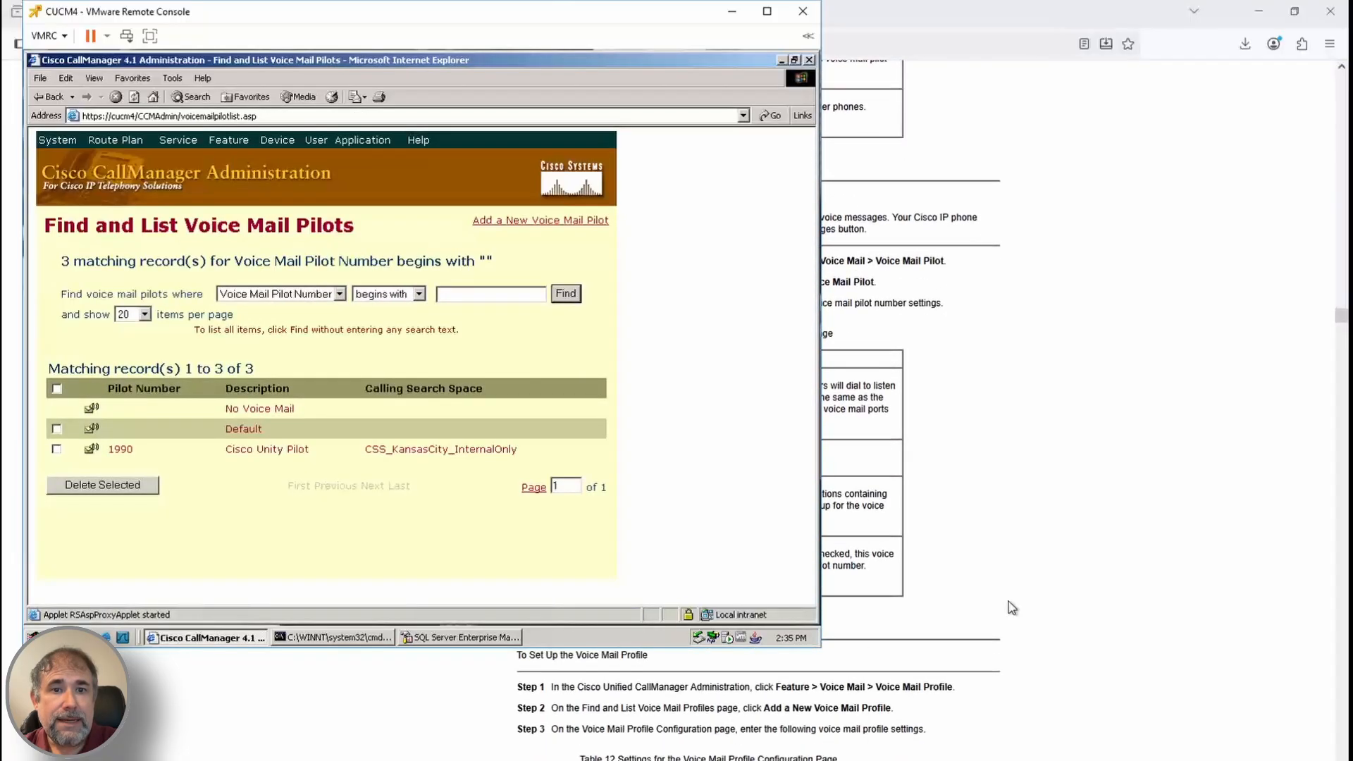
Start a new voice mail profile named Unity_VM_Profile, described as 'Cisco Unity Profile'
mouse_move(229, 140)
left_click(387, 231)
left_click(536, 221)
scroll(663, 465, "down", 3)
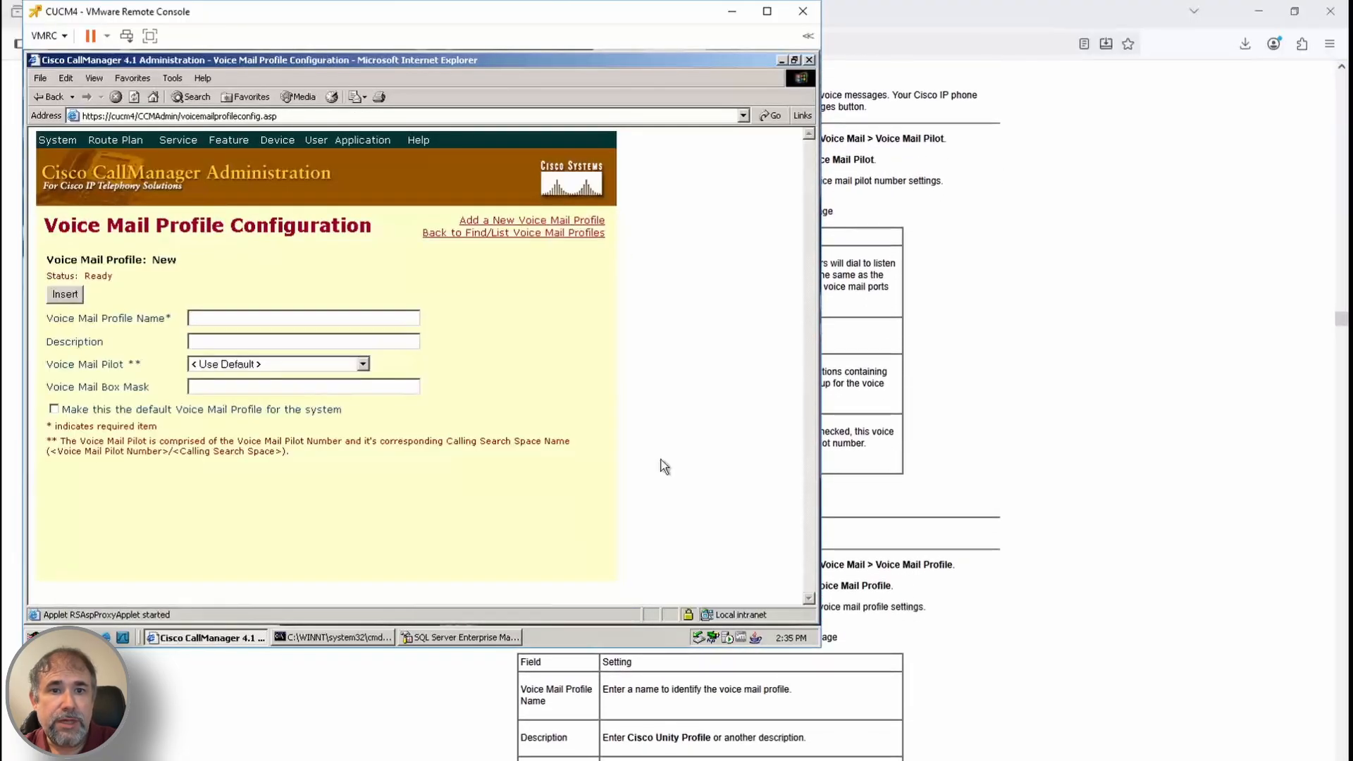
key("BackSpace")
key("BackSpace")
key("BackSpace")
key("BackSpace")
key("BackSpace")
key("BackSpace")
key("BackSpace")
key("BackSpace")
key("BackSpace")
key("BackSpace")
key("BackSpace")
key("BackSpace")
key("BackSpace")
key("BackSpace")
key("BackSpace")
key("BackSpace")
key("BackSpace")
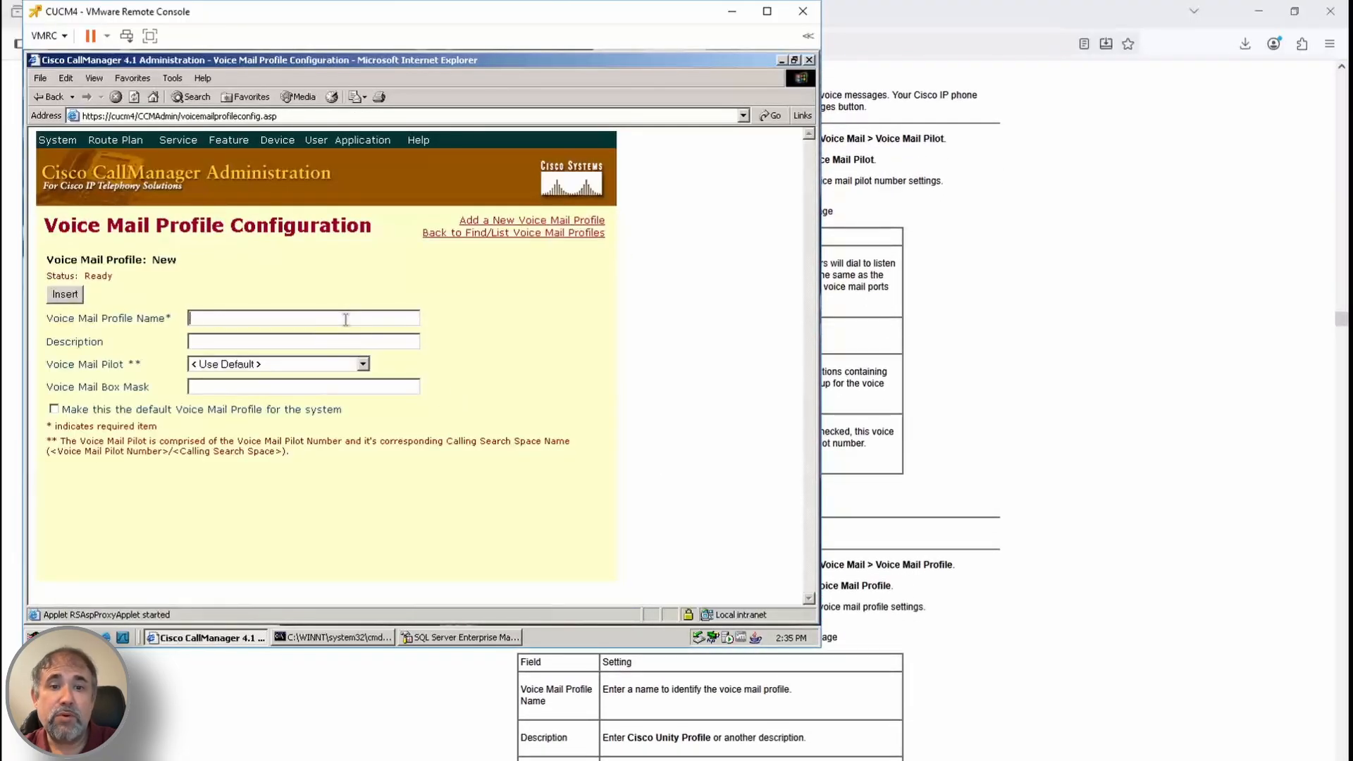
type("Unity_VM_Profile")
key("Tab")
type("Cisco Unity Profile")
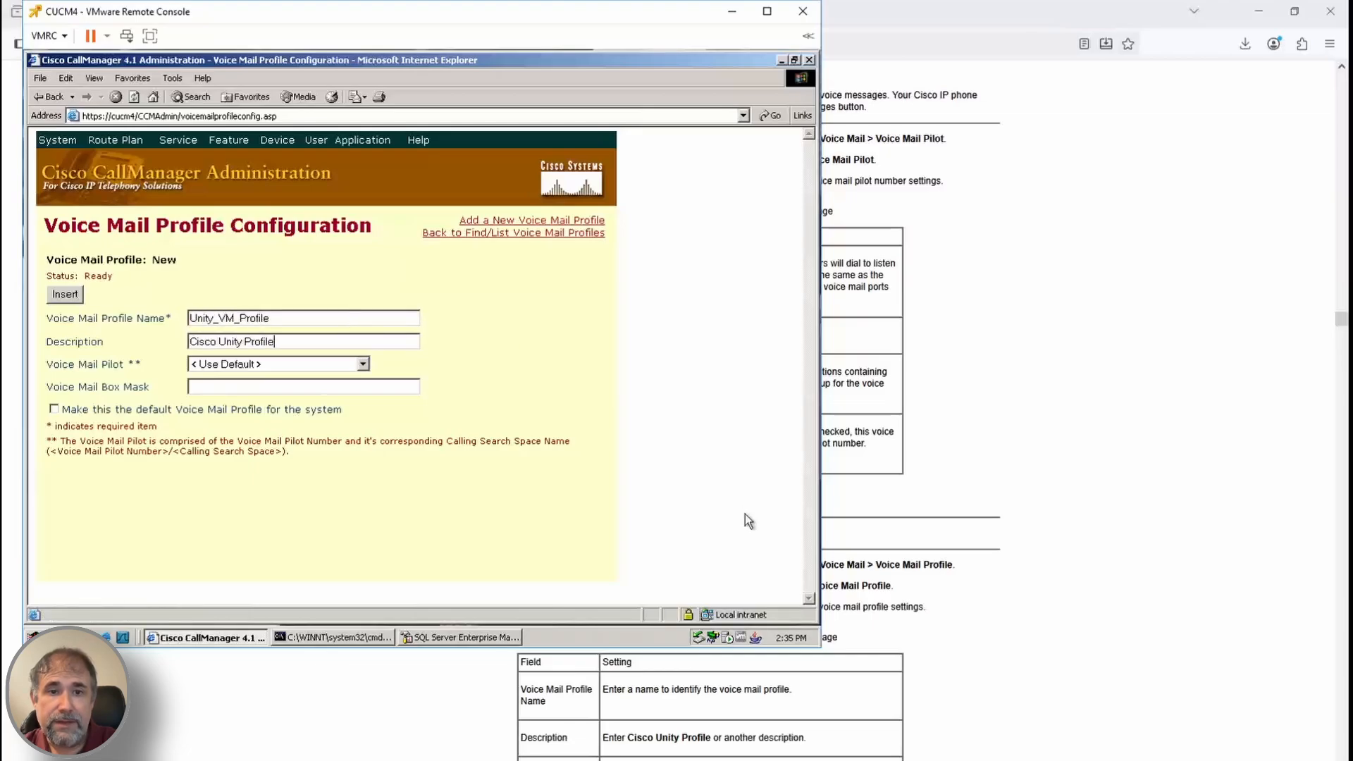
Assign pilot 1990/CSS_KansasCity_InternalOnly, make the profile default, and save it
scroll(940, 680, "down", 2)
left_click(272, 365)
left_click(273, 415)
scroll(912, 675, "down", 2)
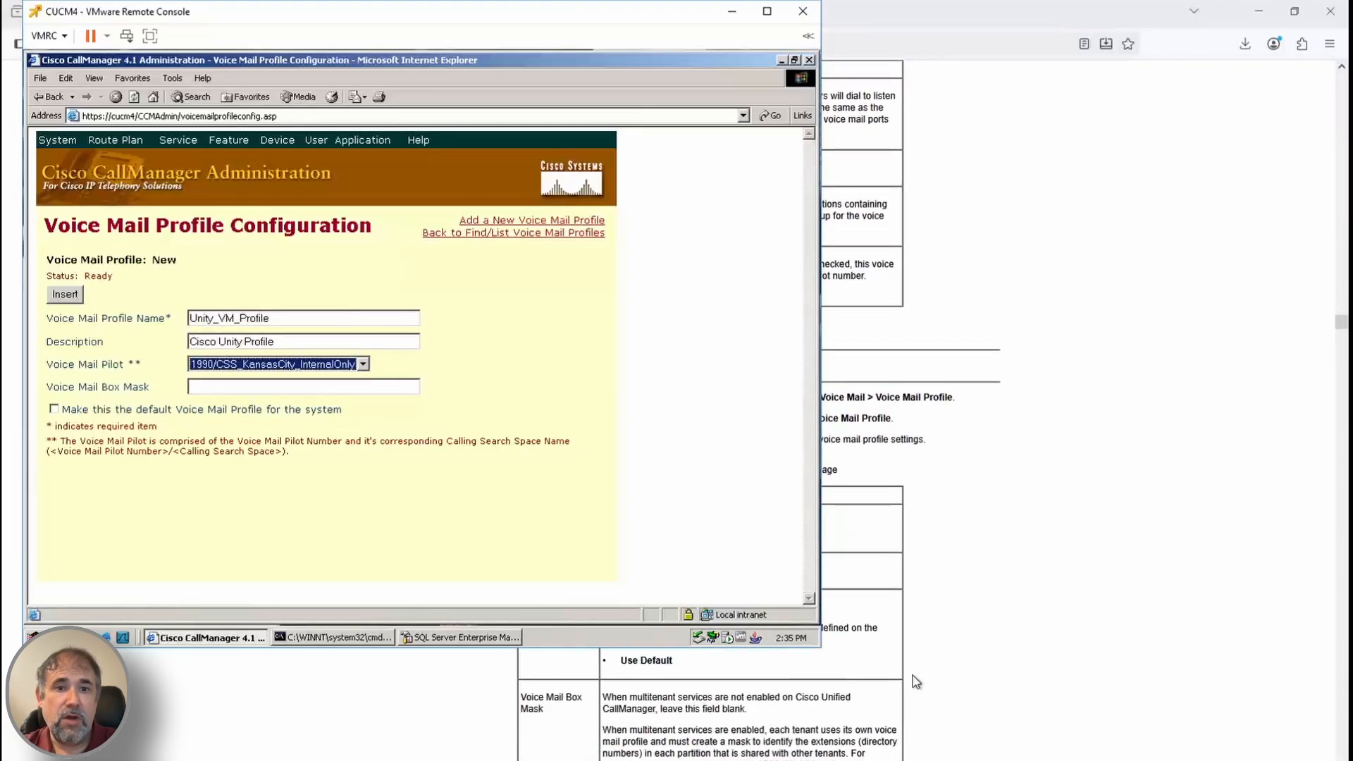
scroll(912, 675, "down", 1)
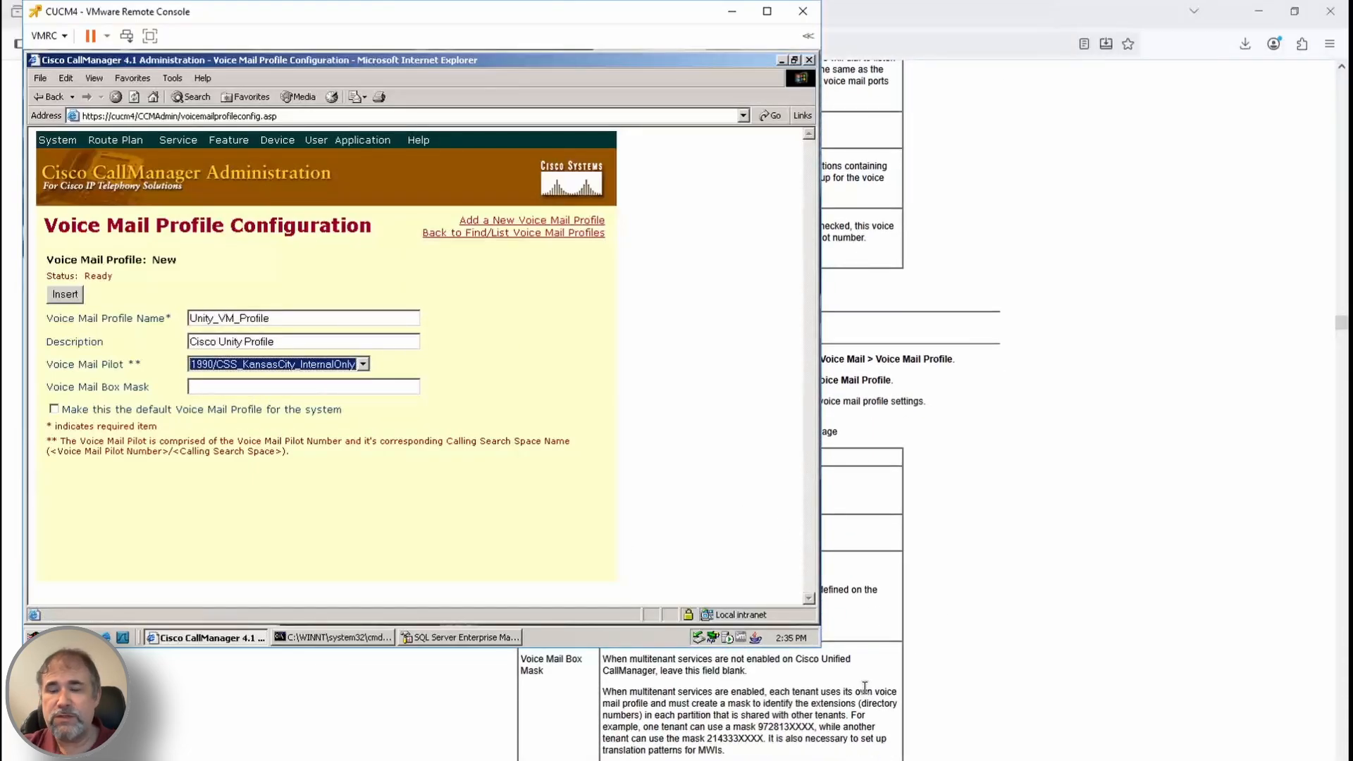
scroll(864, 687, "down", 2)
left_click(54, 408)
left_click(65, 294)
left_click(513, 232)
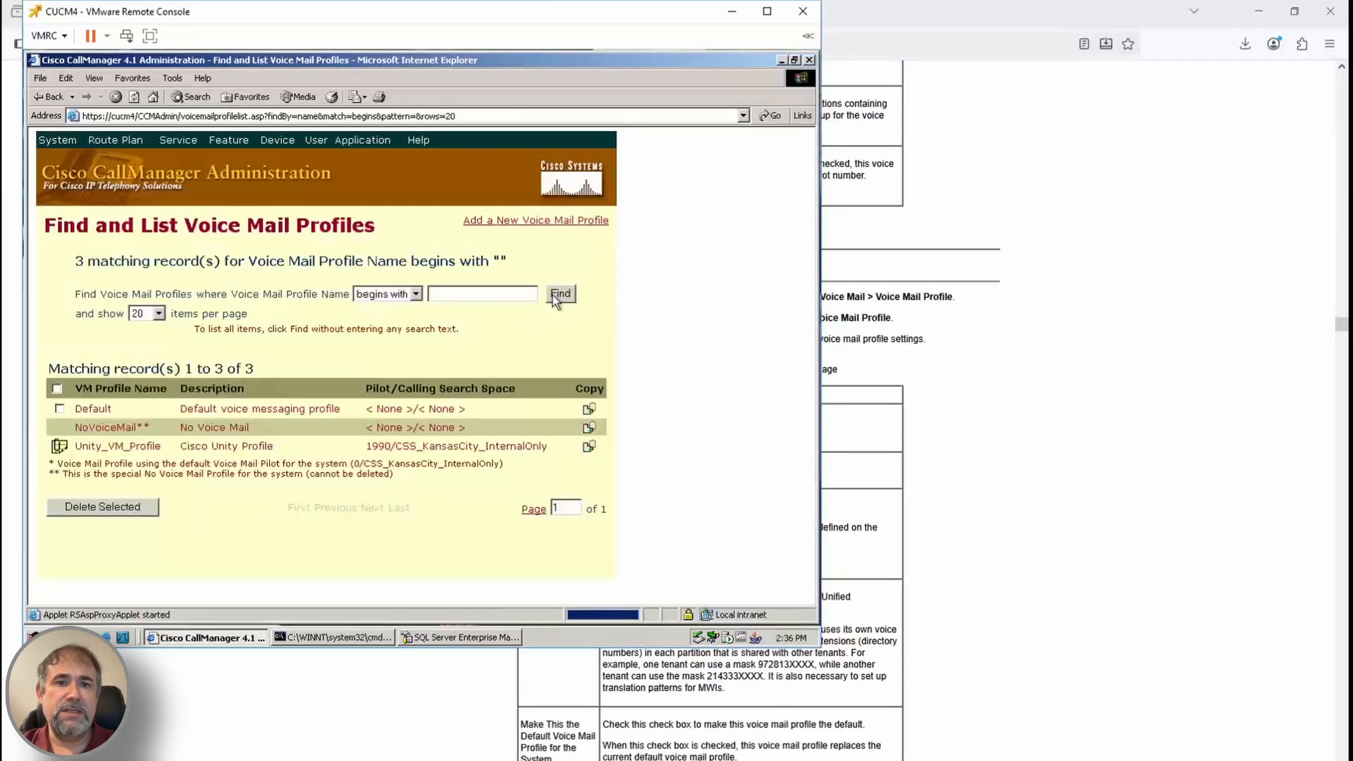
scroll(1013, 577, "down", 2)
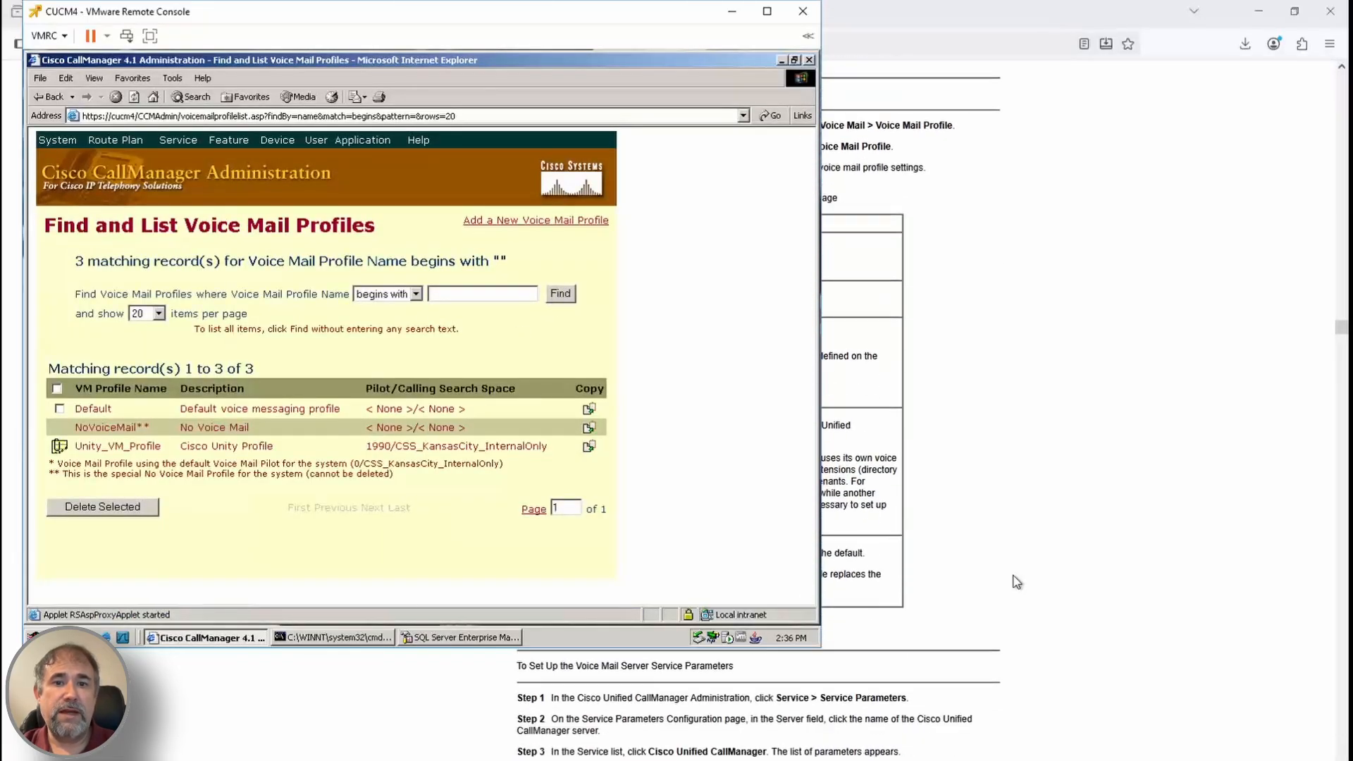
In Cisco CallManager service parameters, confirm Multiple Tenant MWI Modes is False
mouse_move(189, 140)
left_click(205, 190)
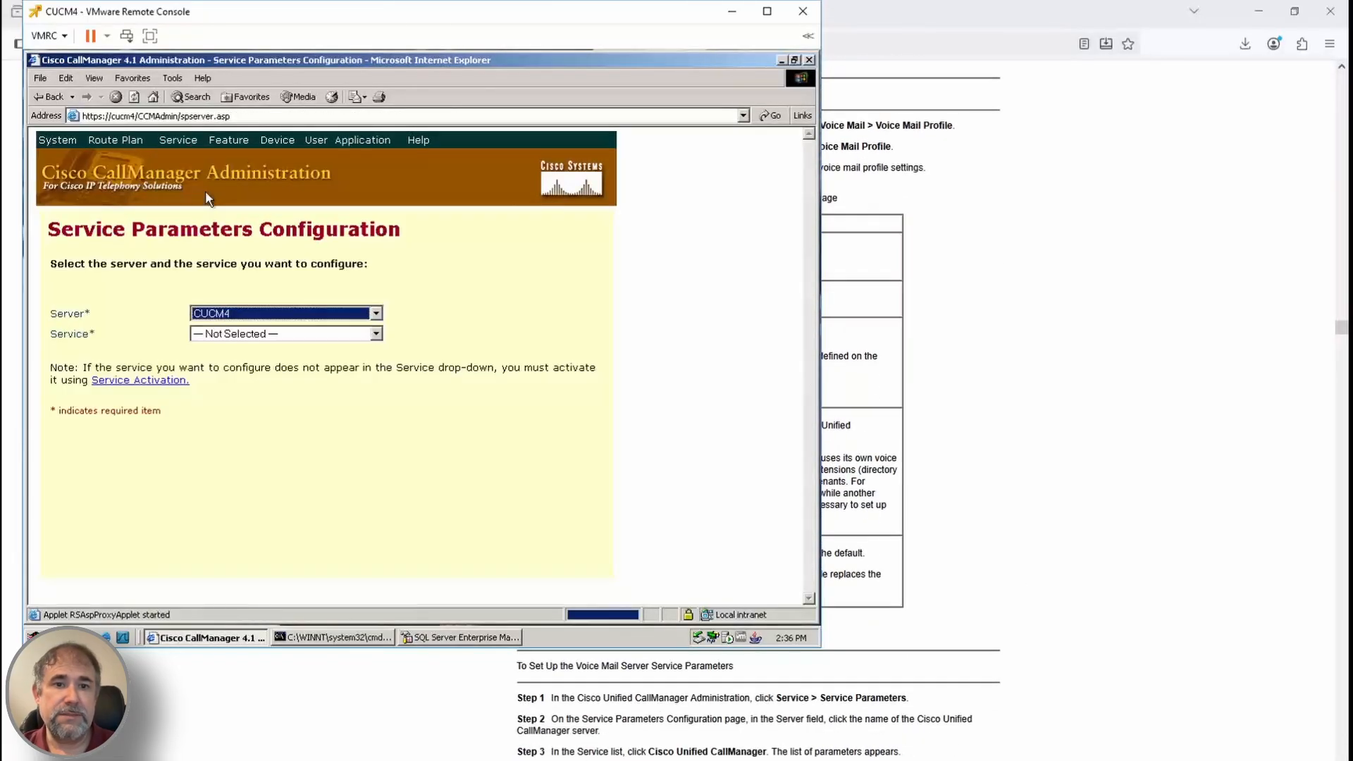
left_click(375, 333)
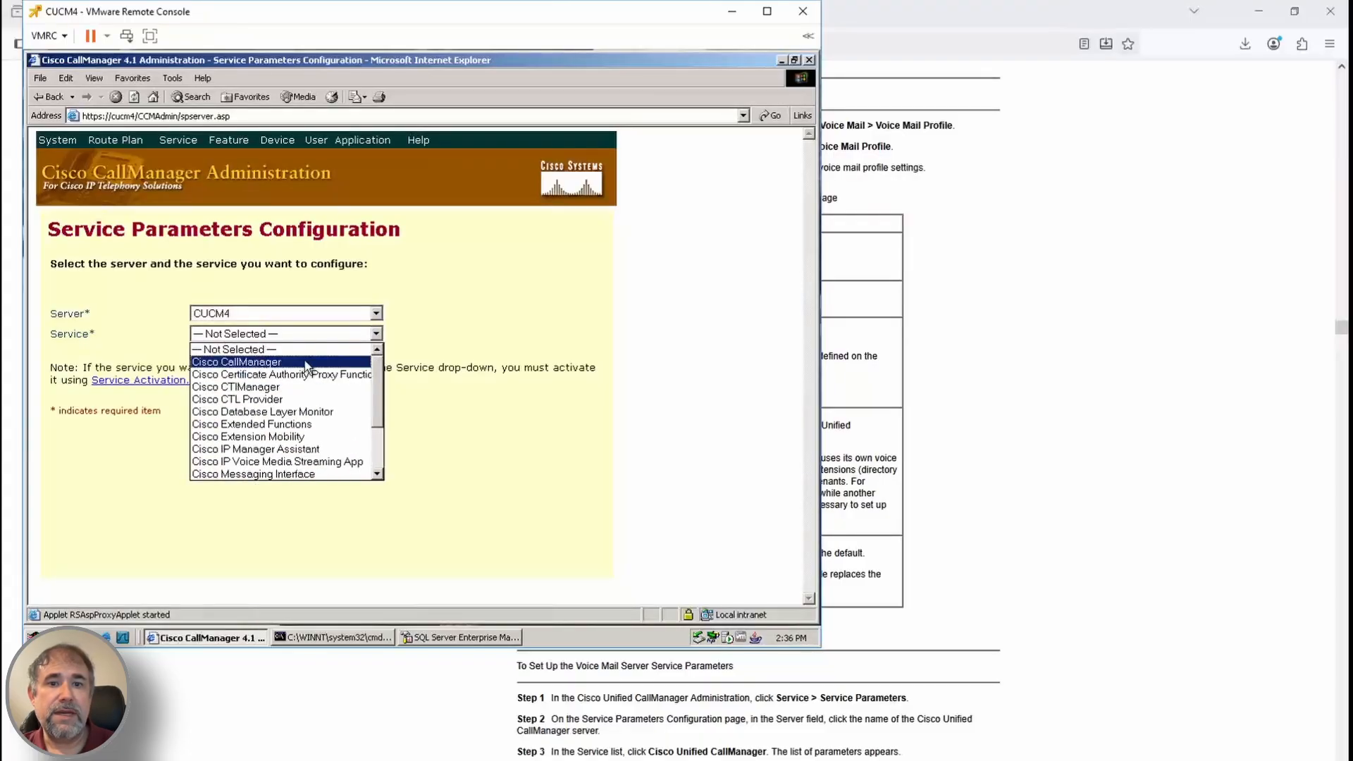
left_click(296, 362)
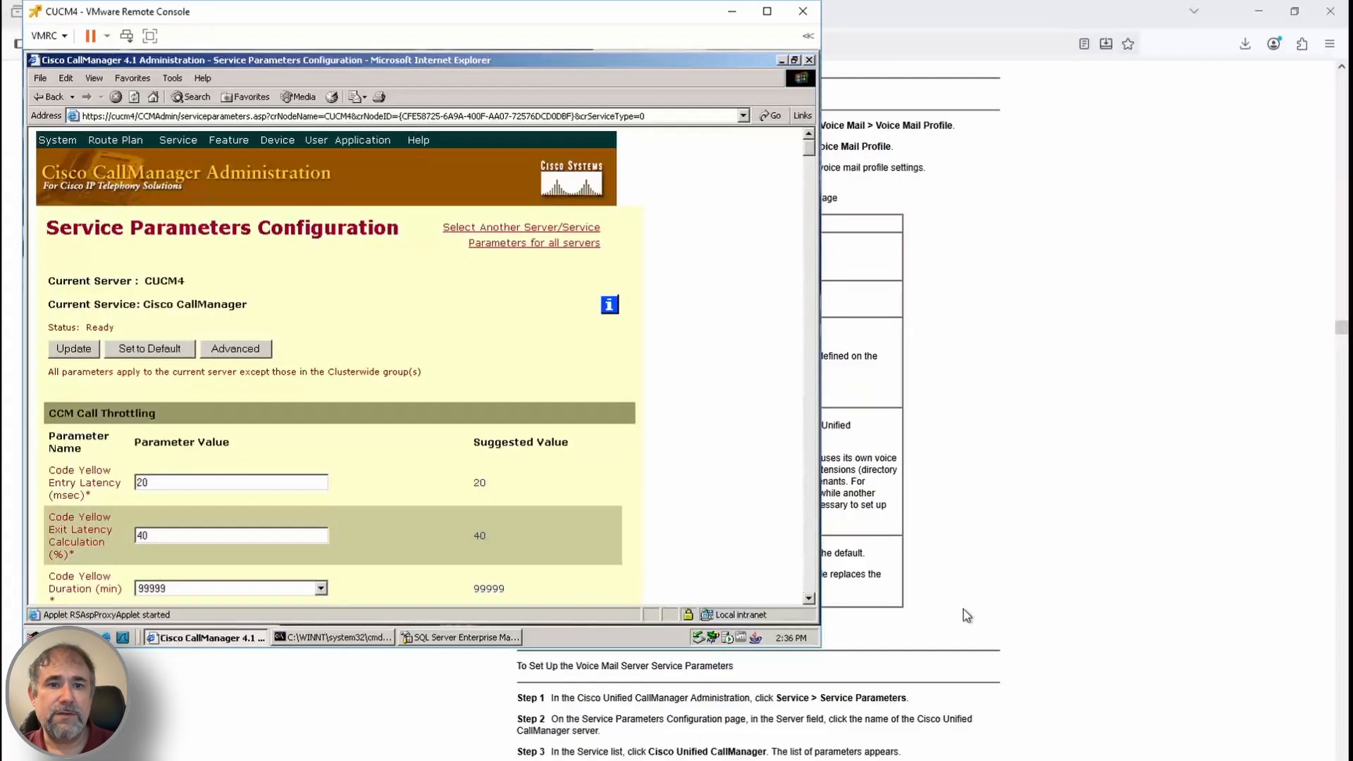
key("ctrl+f")
type("mwi")
key("Return")
key("Escape")
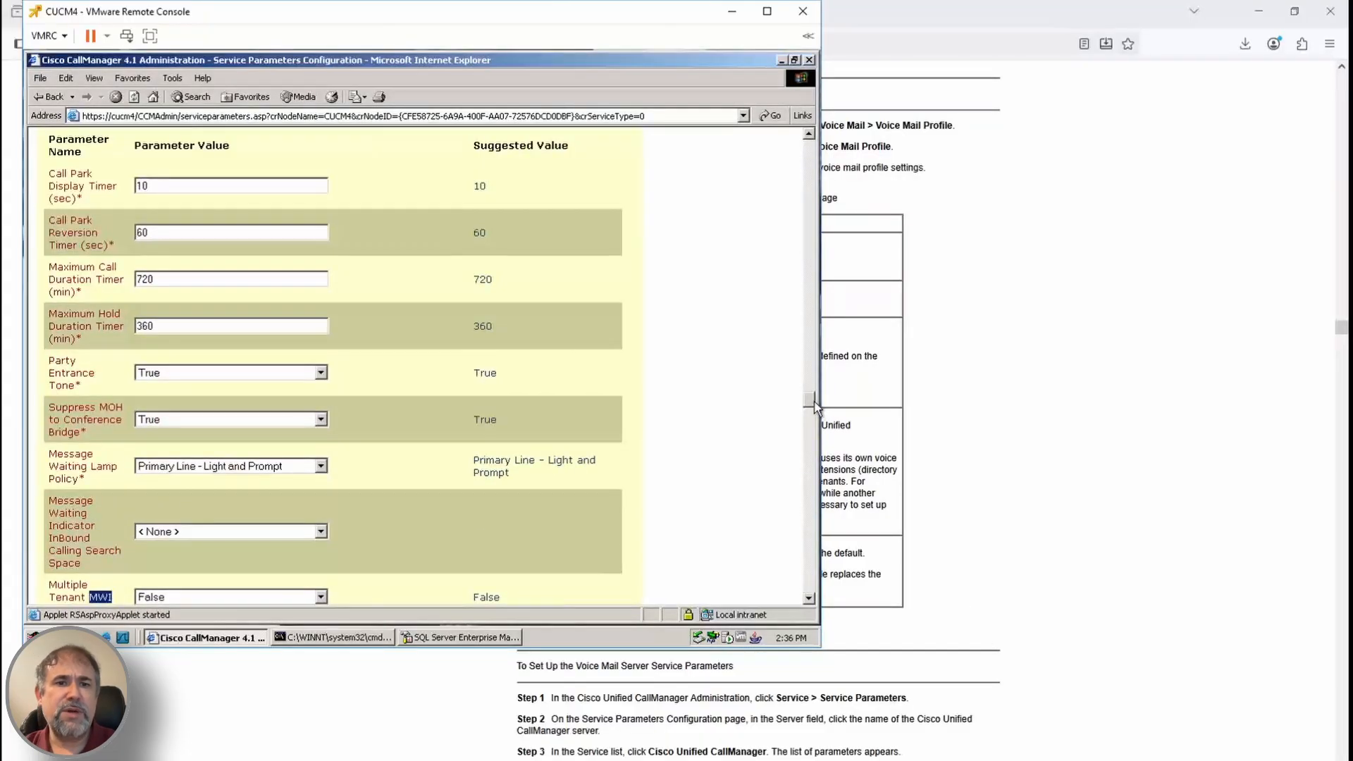
left_click_drag(812, 401, 811, 404)
left_click(82, 479)
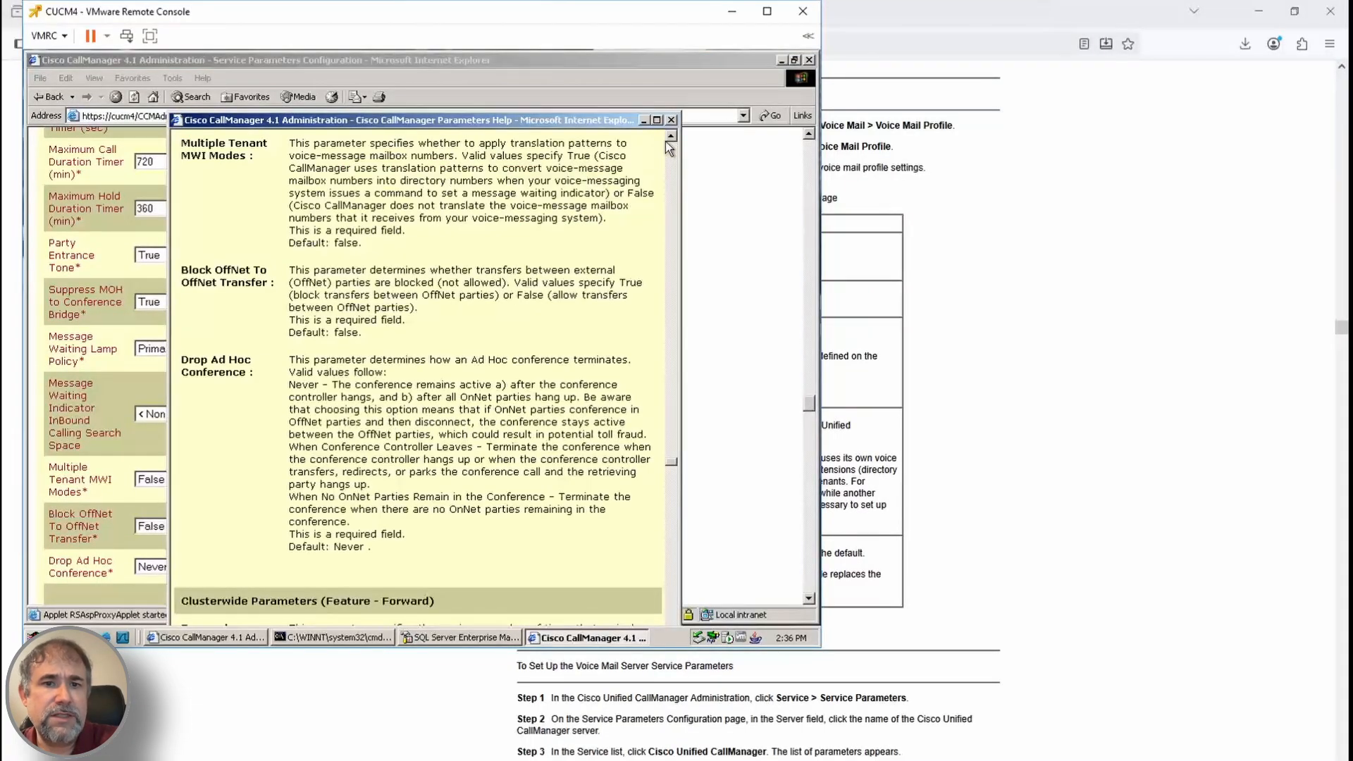
left_click(671, 119)
Confirm H225 DTMF Duration is 100, then return to the installation guide
left_click(999, 597)
scroll(1000, 596, "down", 3)
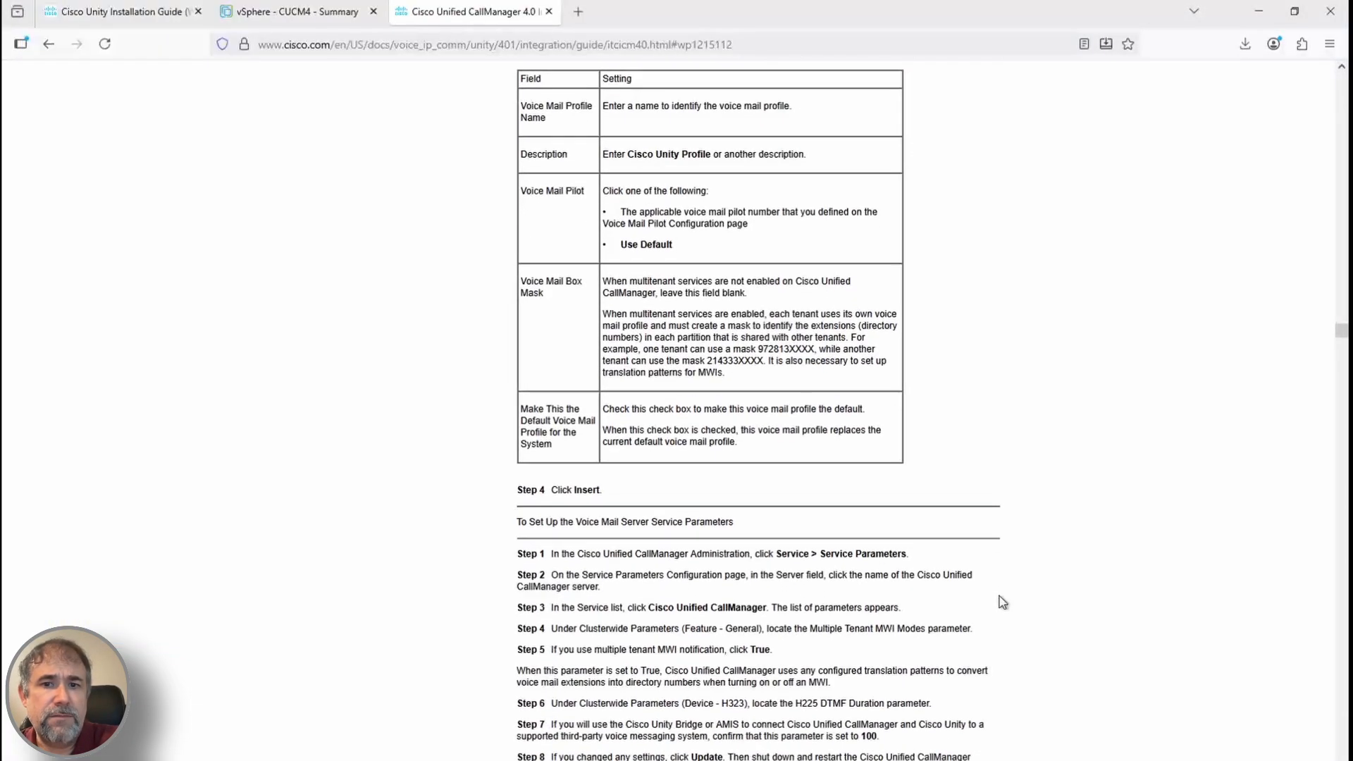
mouse_move(265, 757)
left_click(325, 732)
key("ctrl+f")
type("dtmf duration")
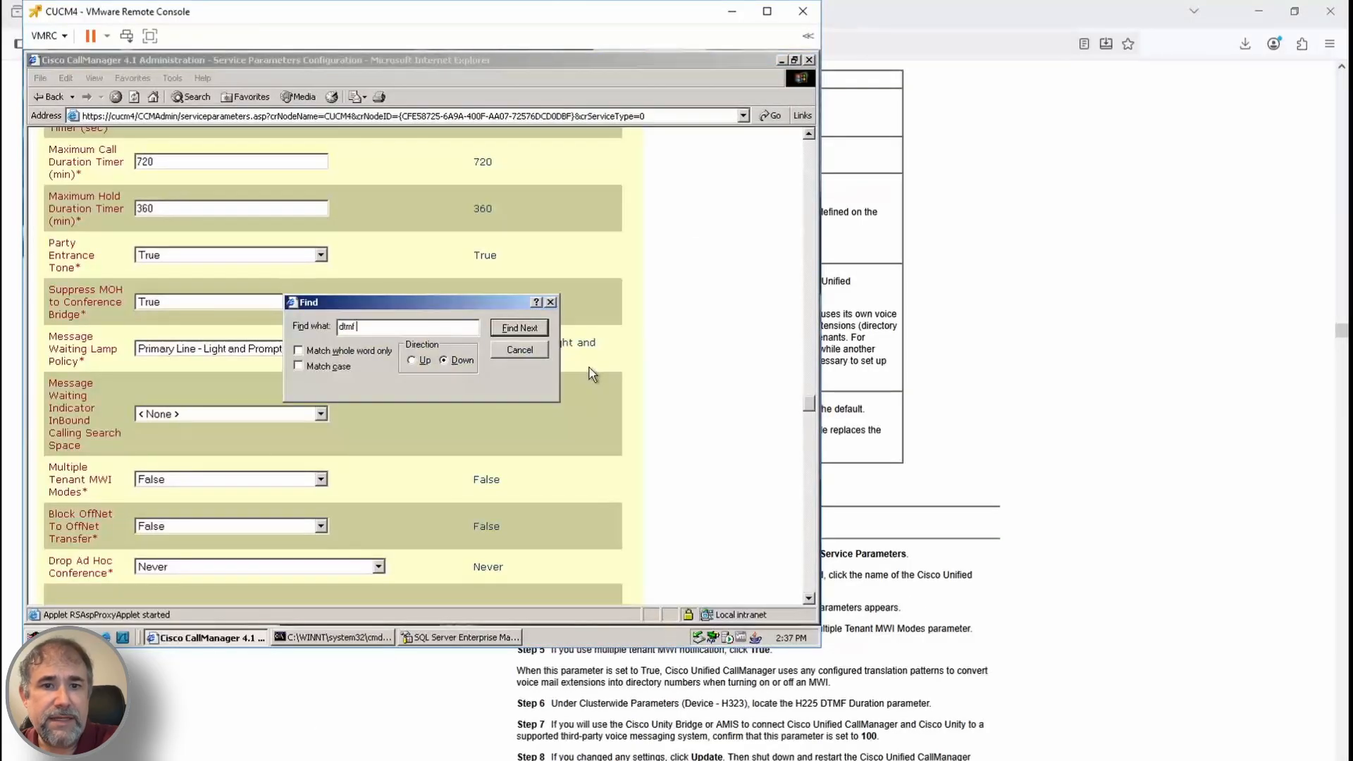
key("Return")
key("Escape")
scroll(983, 690, "down", 4)
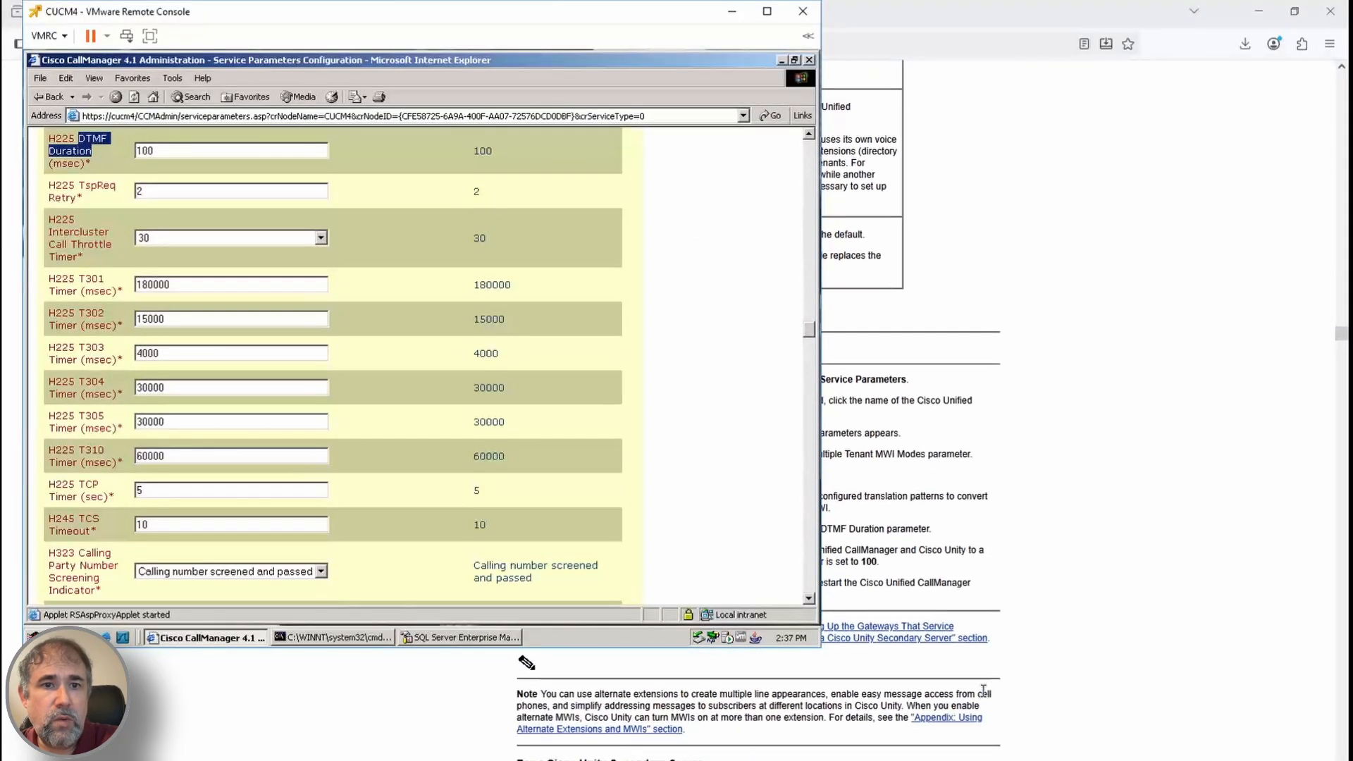
left_click(1008, 709)
scroll(1009, 709, "down", 20)
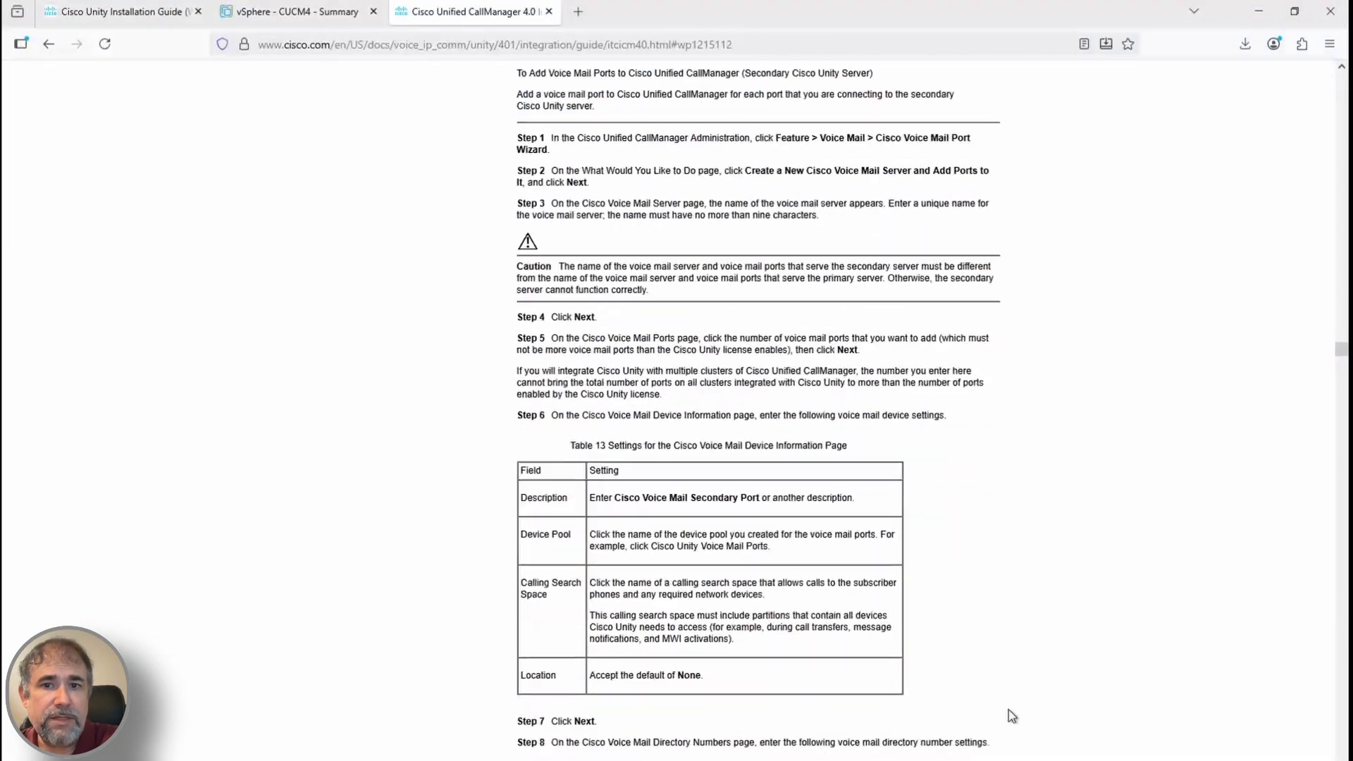
Advance the Unity integration wizard to the trunk access code step
scroll(1008, 709, "down", 9)
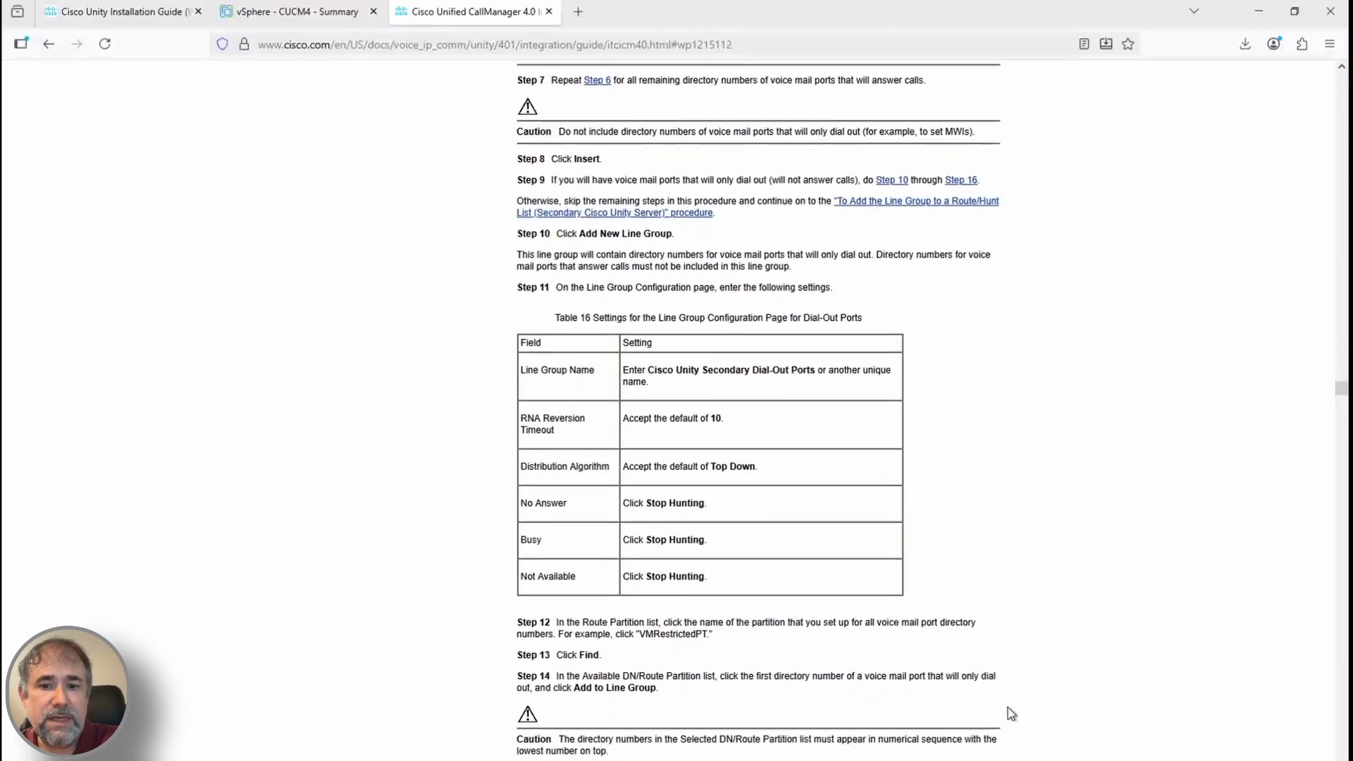
scroll(1008, 708, "up", 16)
scroll(1008, 708, "up", 10)
scroll(1007, 708, "down", 20)
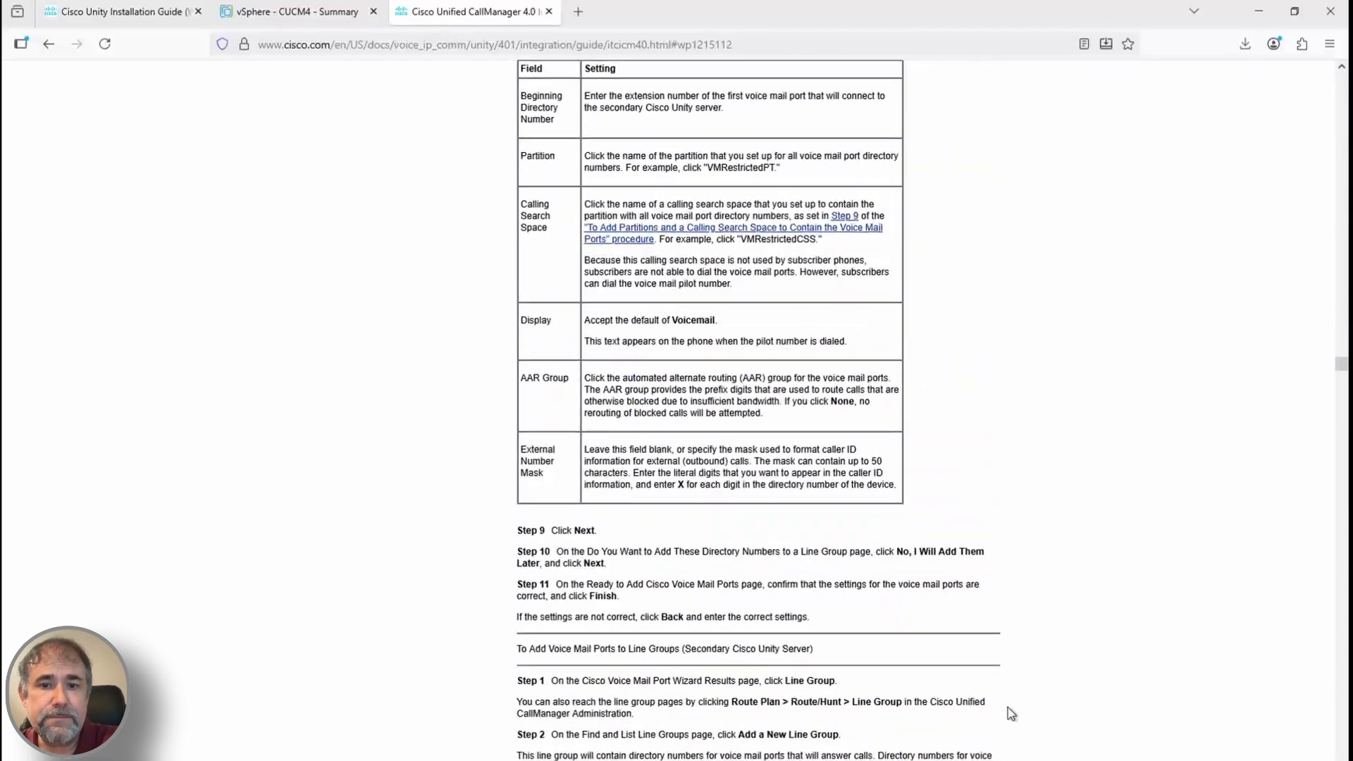
scroll(1008, 707, "down", 3)
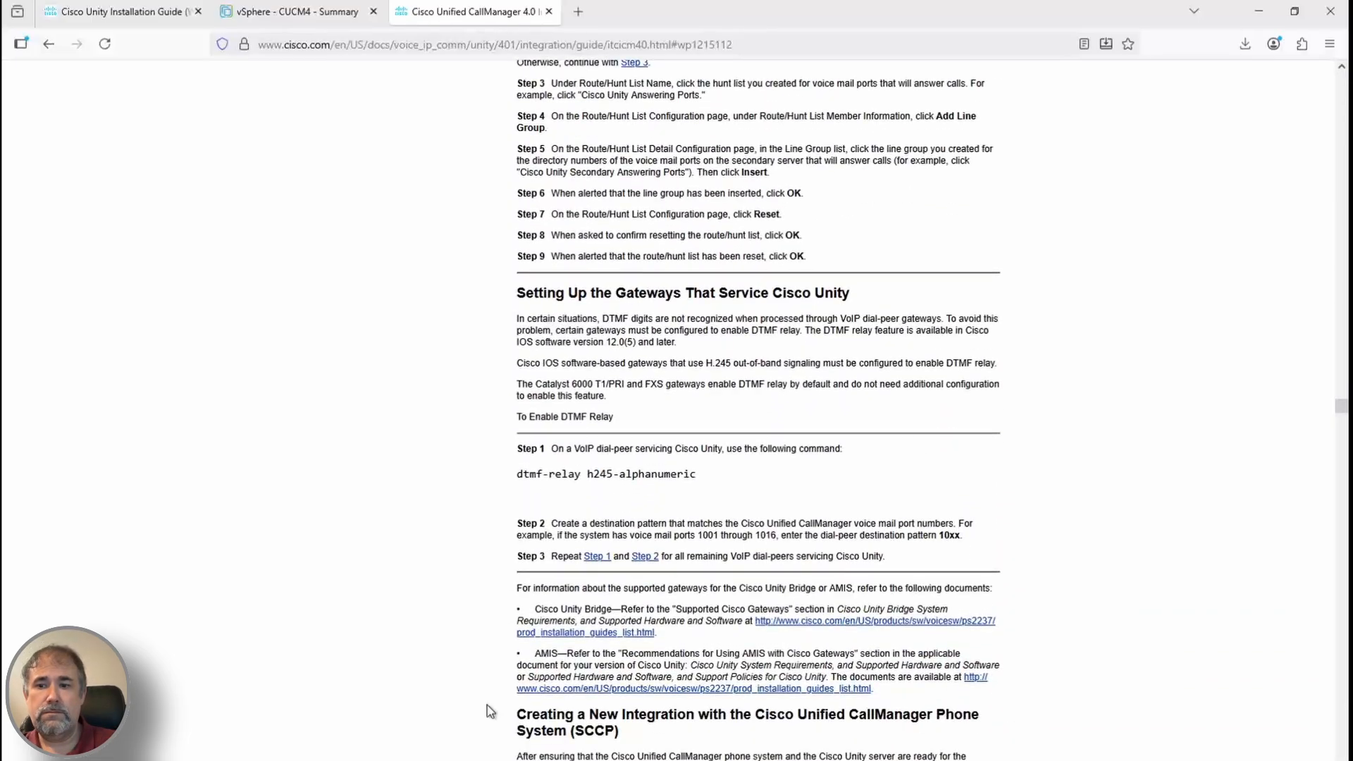
key("alt+Tab")
left_click(966, 620)
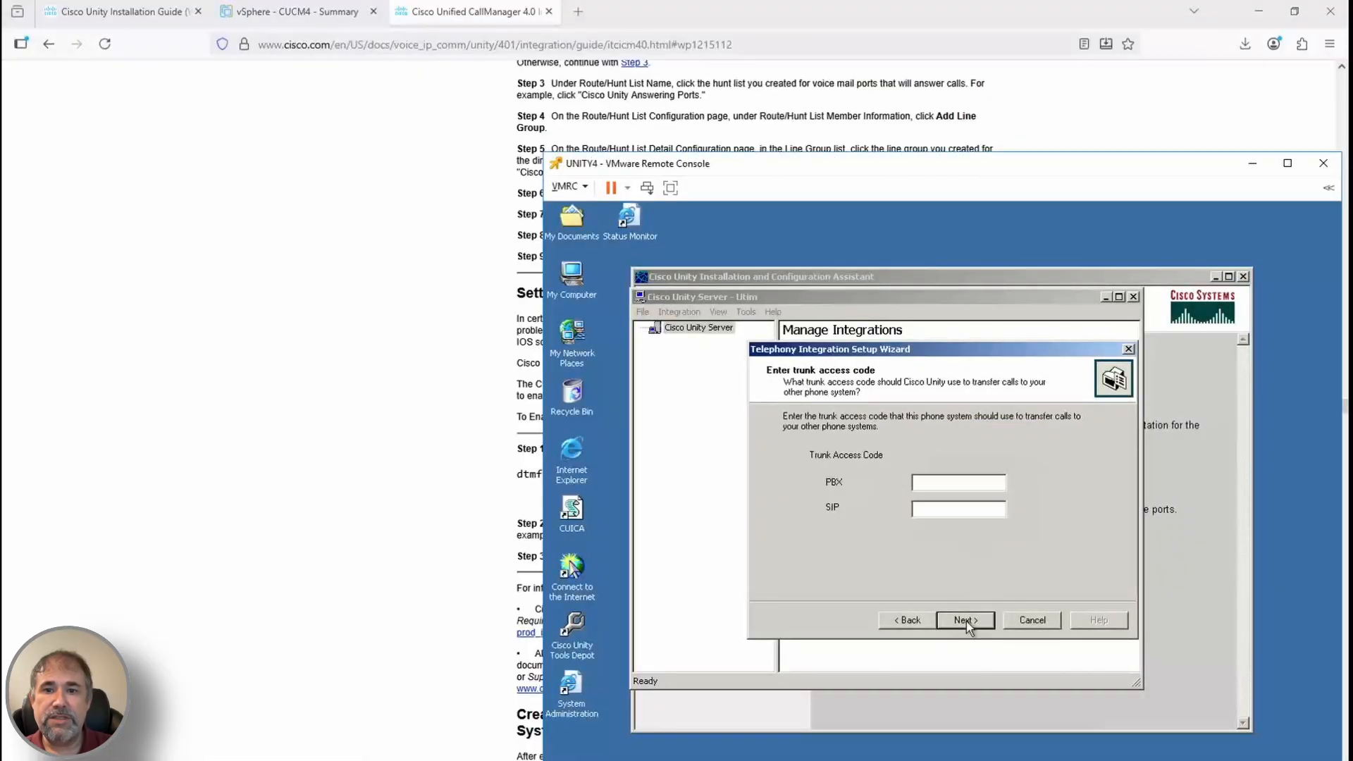
Finish the integration with trunk access code 0, accept the Unity restart, and view VMware Tools version
left_click(121, 12)
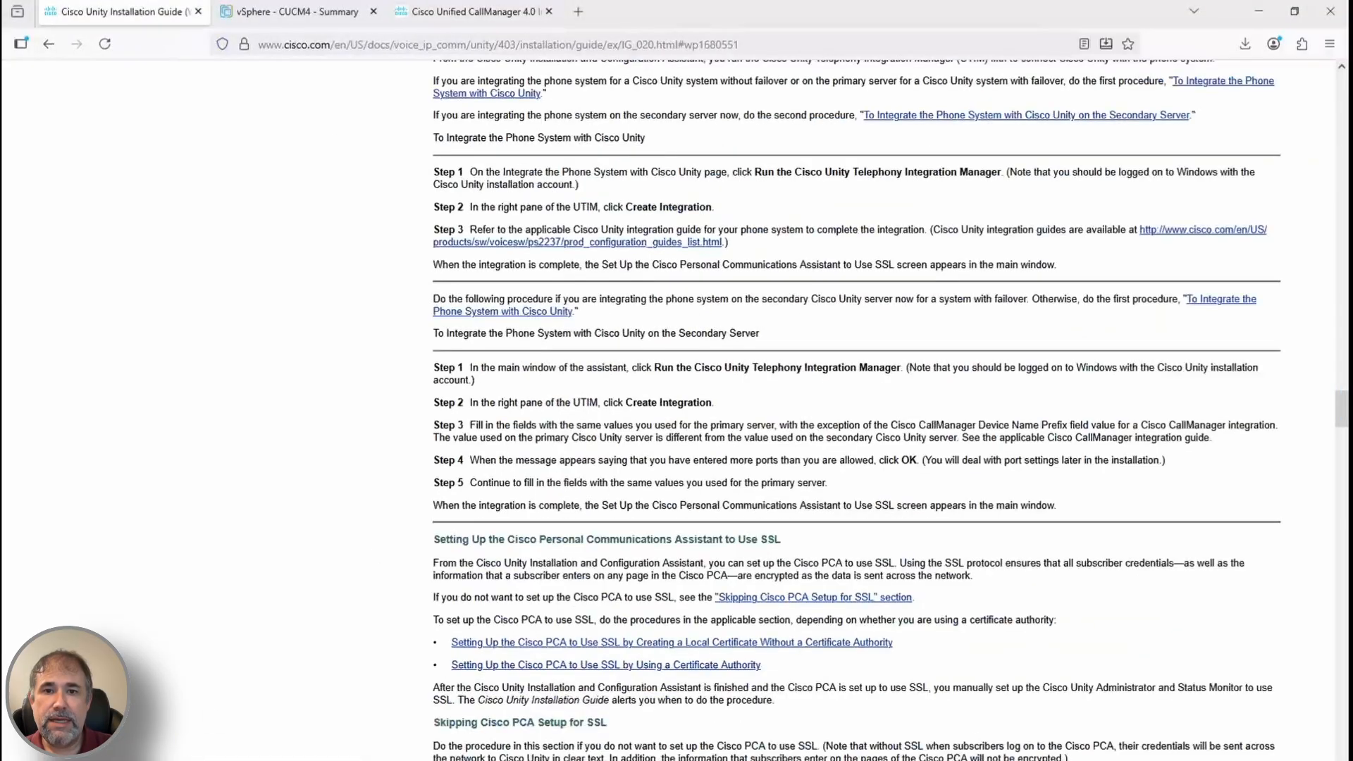
left_click(211, 705)
left_click(734, 15)
key("alt+Tab")
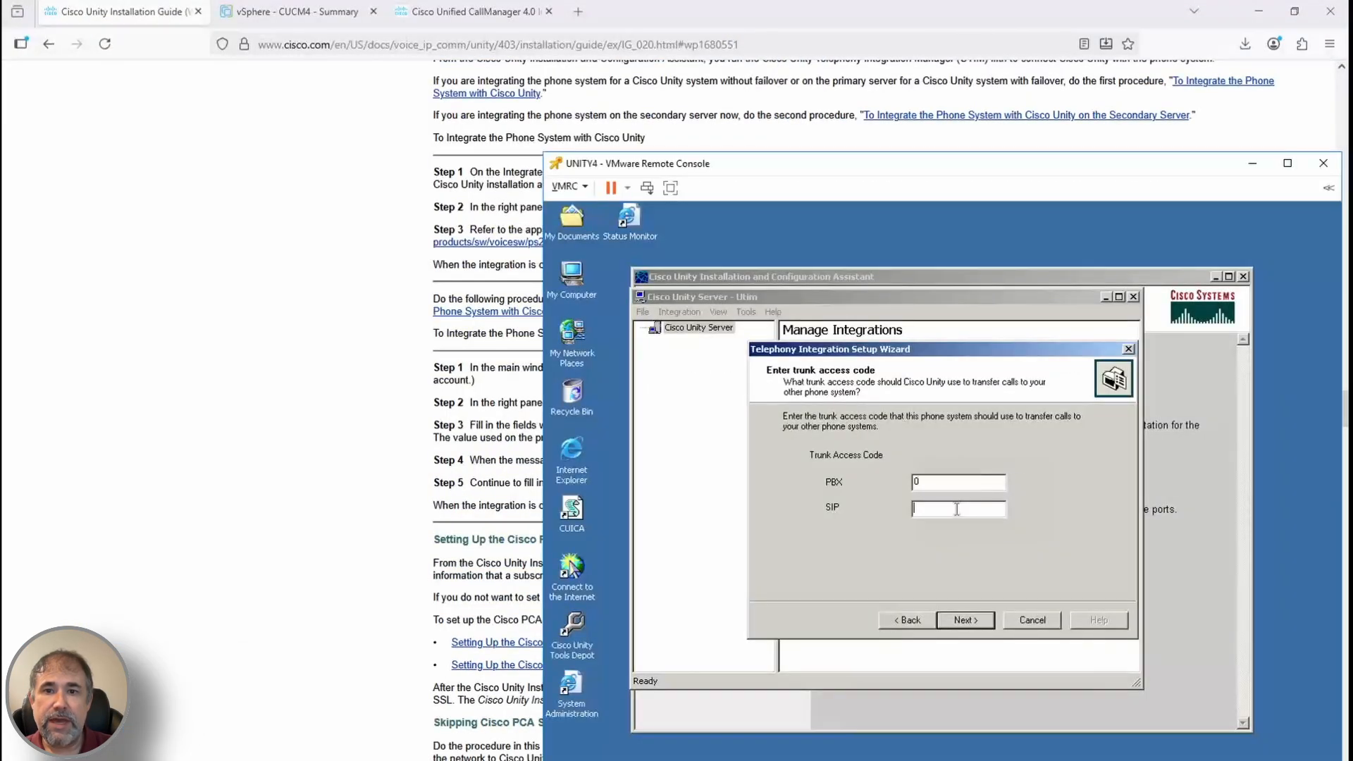
left_click(966, 620)
left_click(966, 620)
left_click(917, 517)
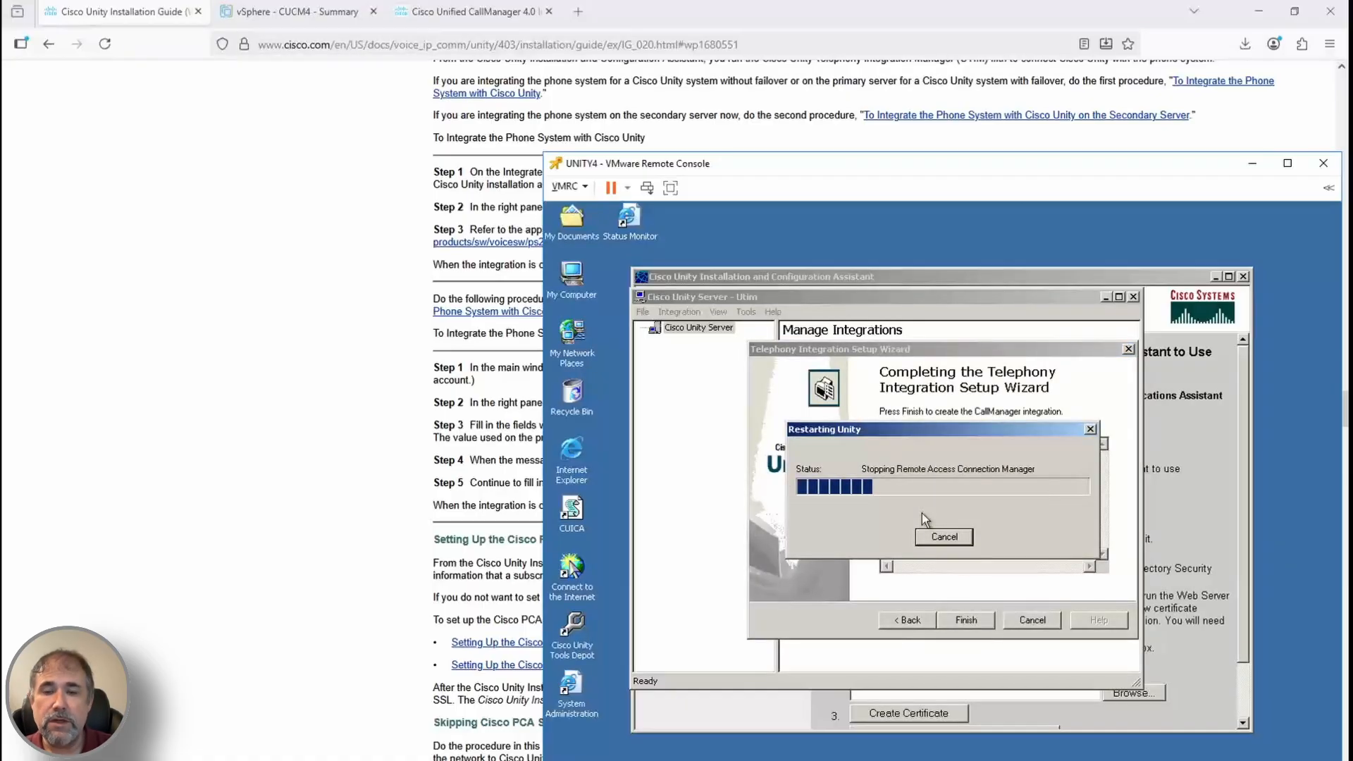
left_click(941, 532)
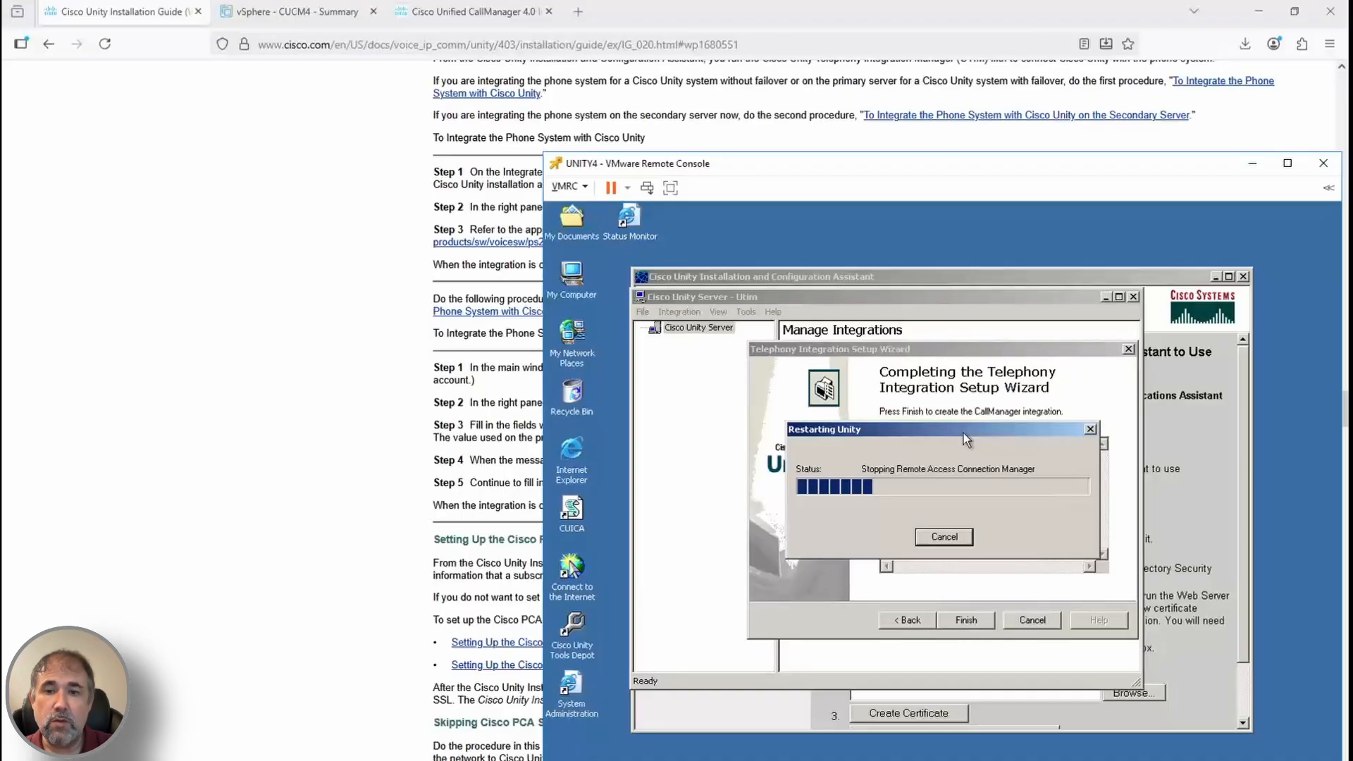
right_click(1260, 760)
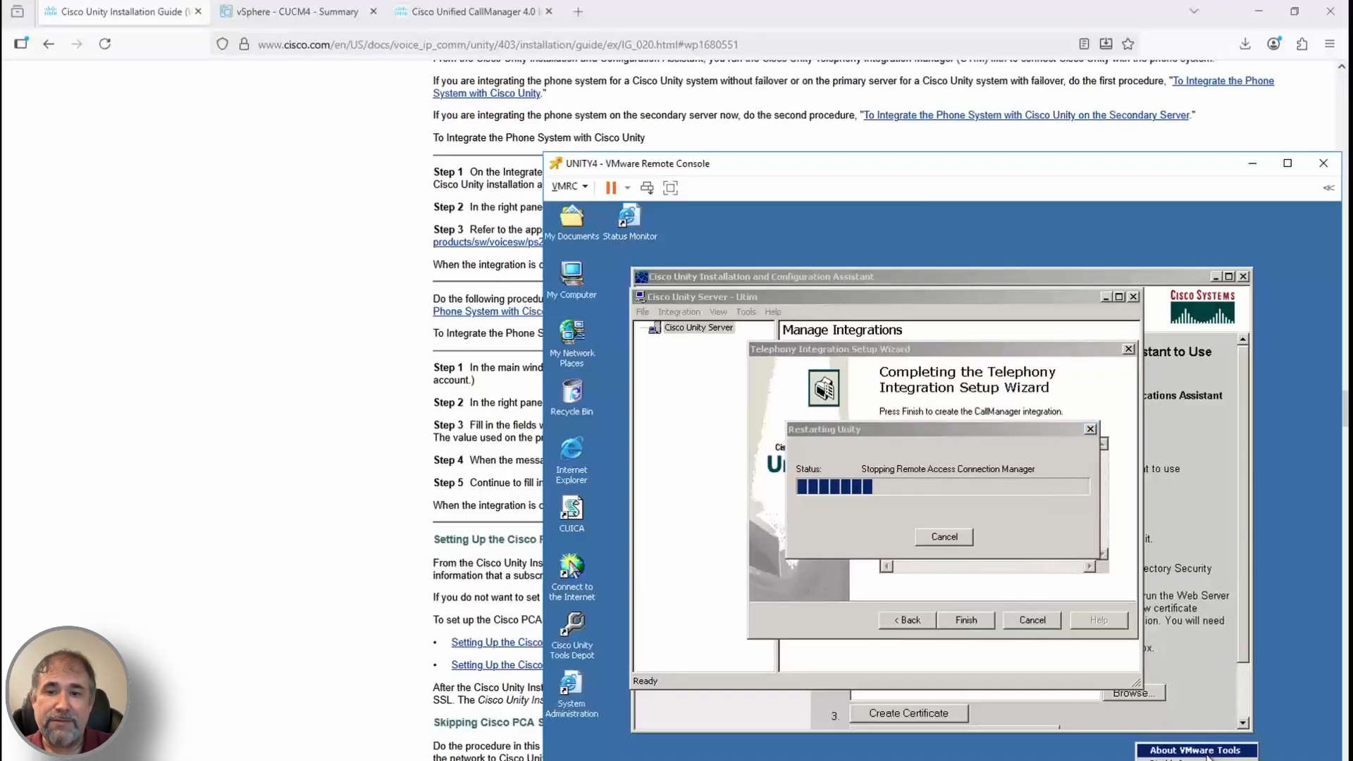
left_click(1207, 752)
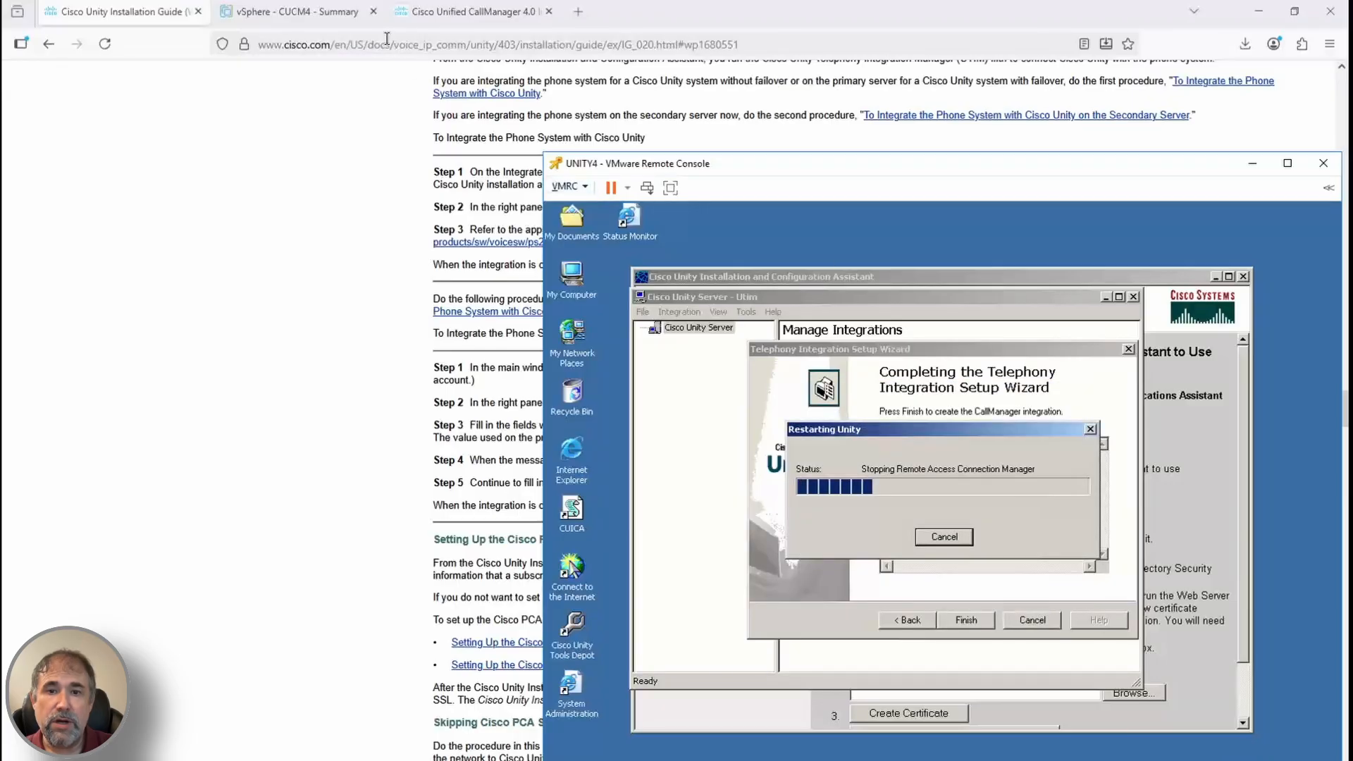
View host 10.102.10.205's time configuration, then confirm the UNITY4 server restart
left_click(295, 11)
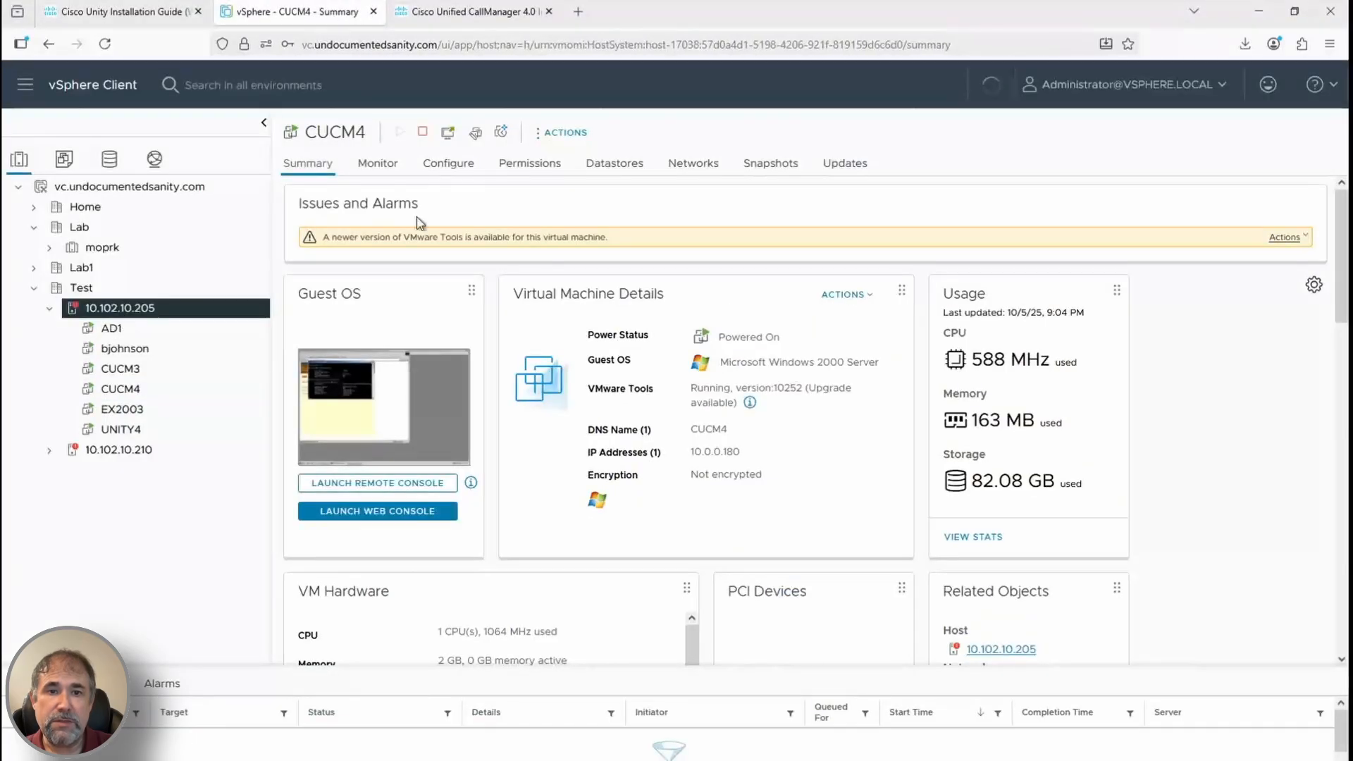
left_click(119, 308)
left_click(353, 607)
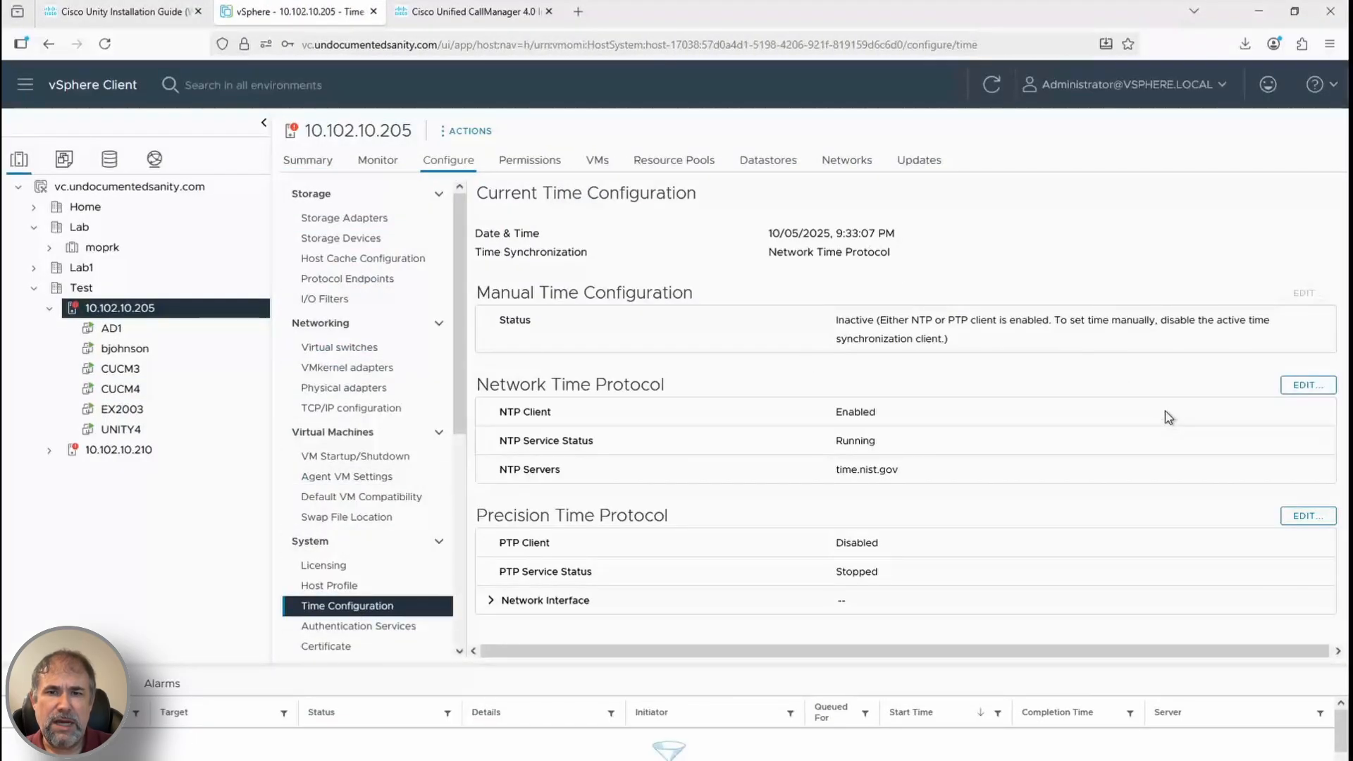
left_click(317, 719)
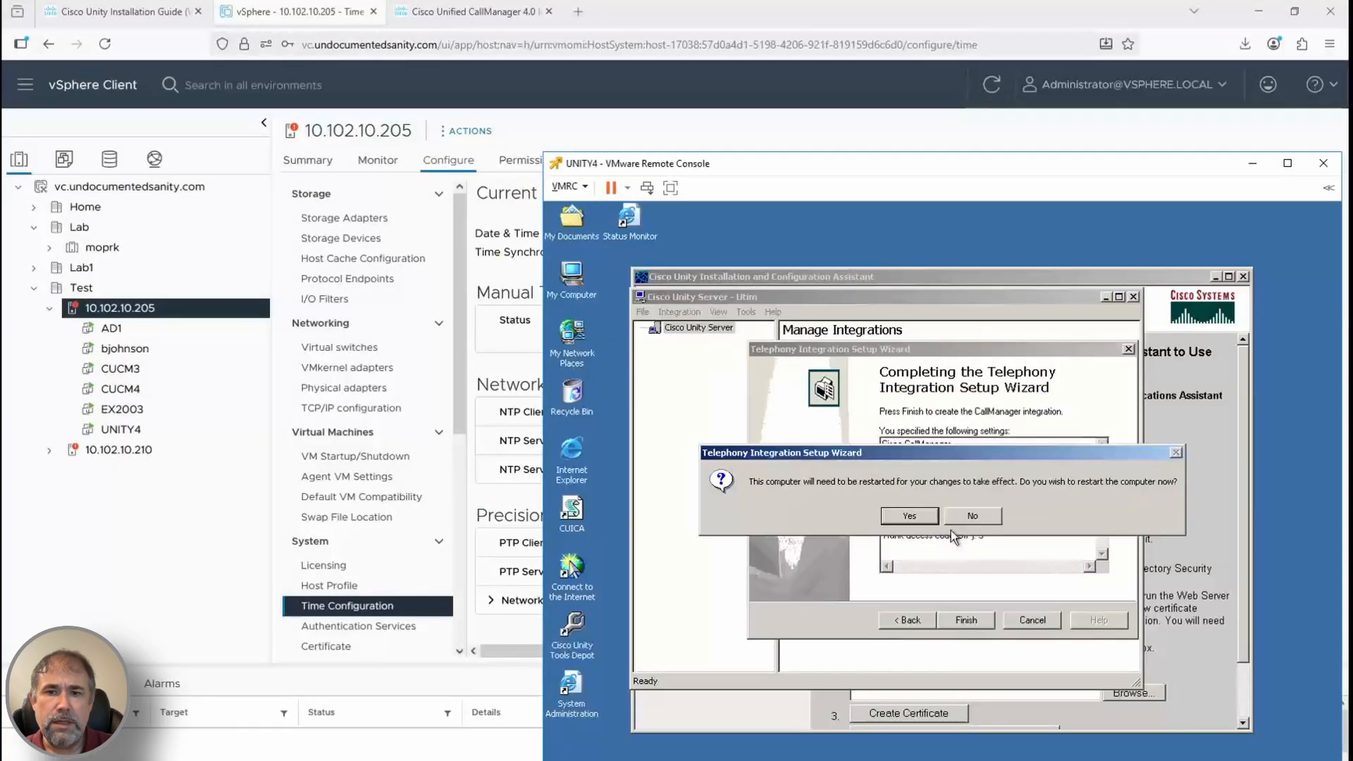
left_click(913, 517)
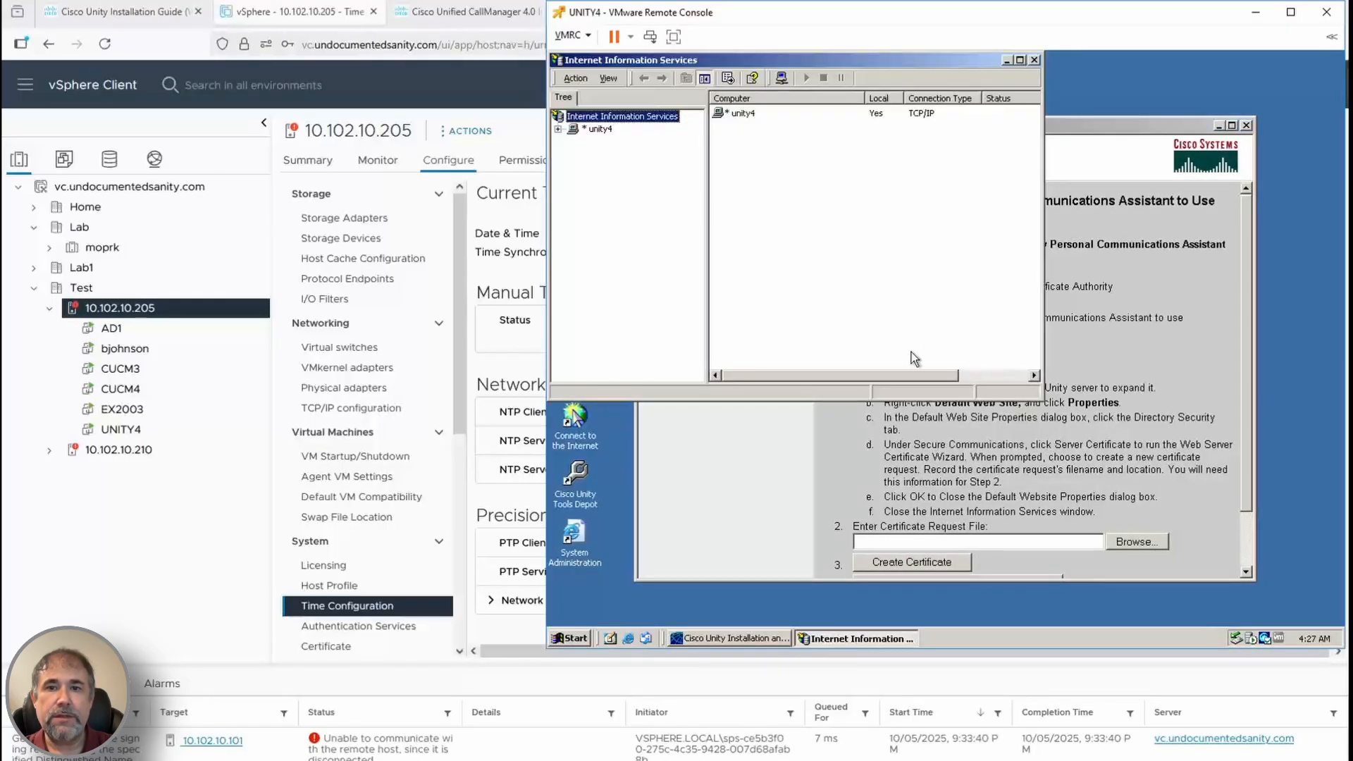
Open the Default Web Site properties on the unity4 server in IIS
left_click_drag(1085, 126, 1155, 169)
left_click(757, 152)
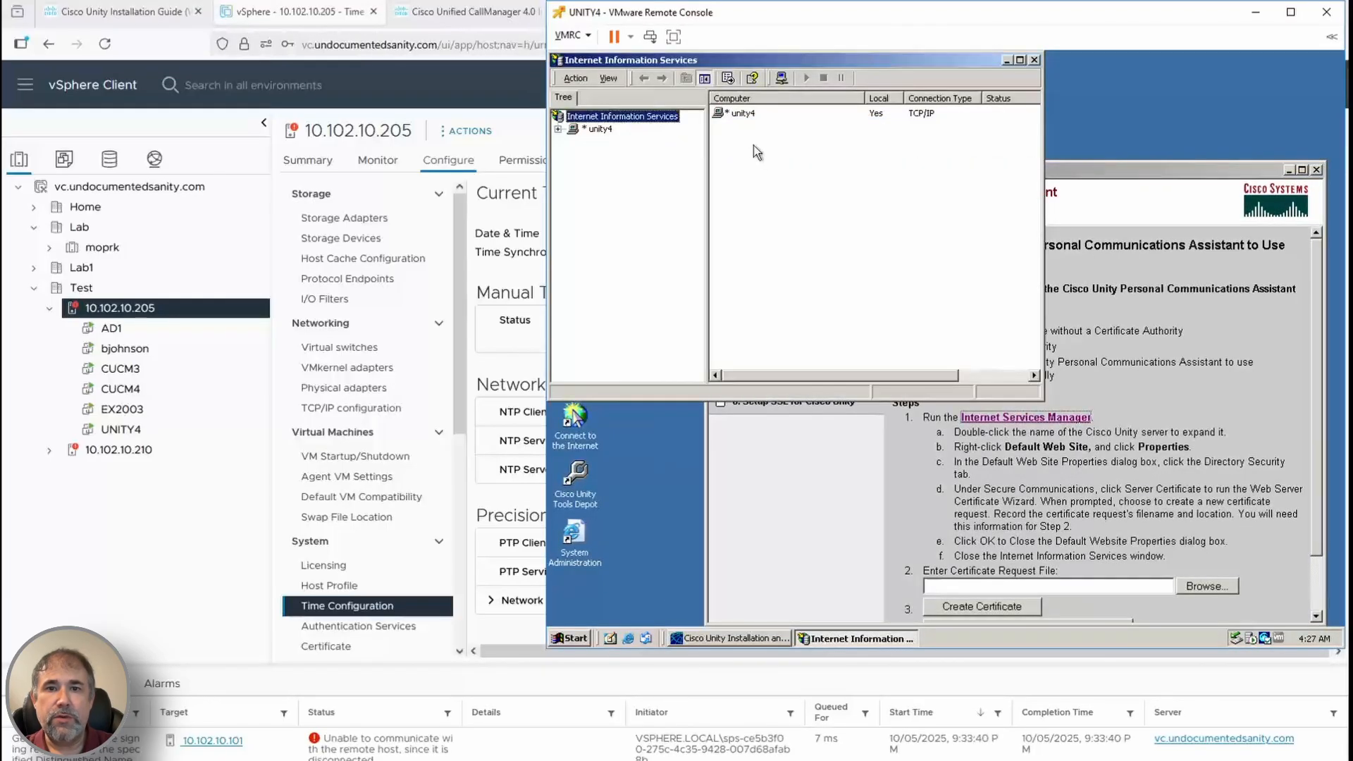
right_click(598, 130)
left_click(620, 248)
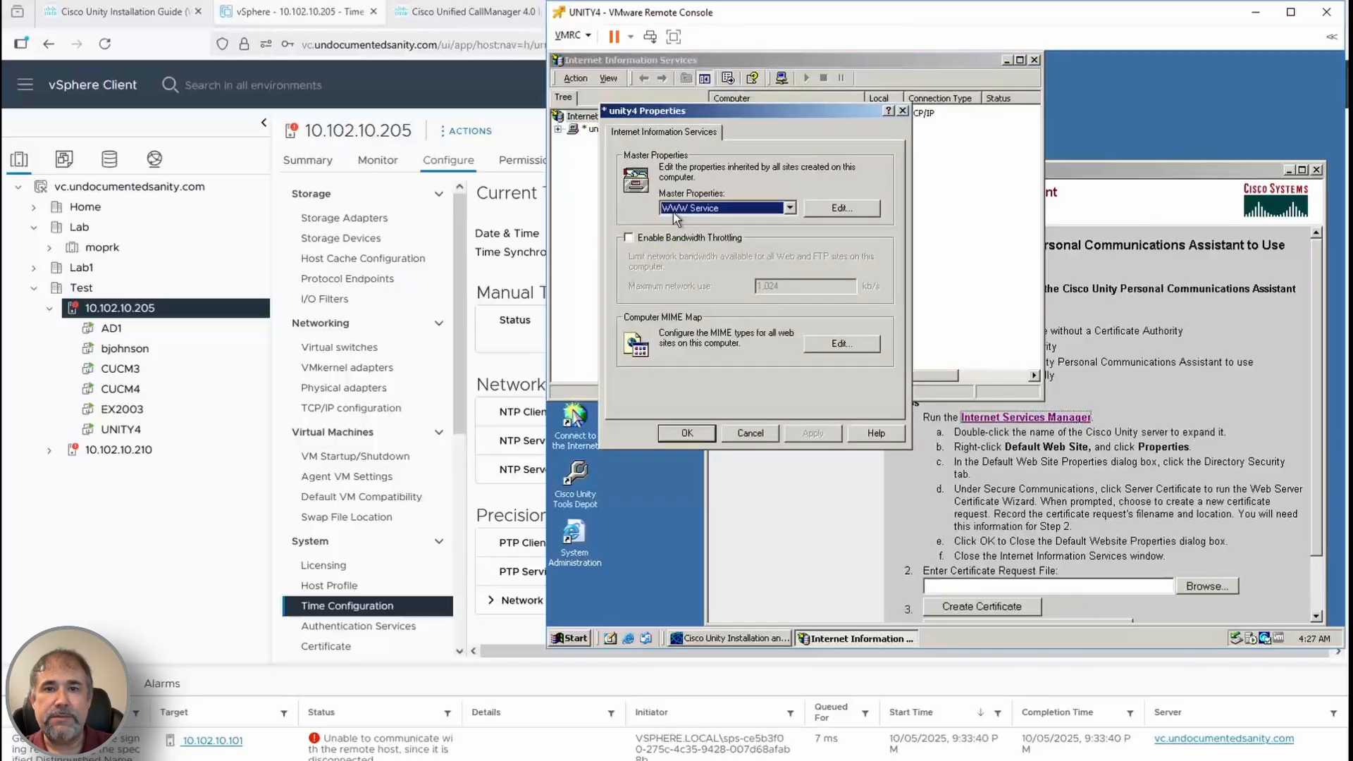
left_click(758, 429)
left_click(558, 130)
left_click(625, 143)
right_click(624, 143)
left_click(649, 348)
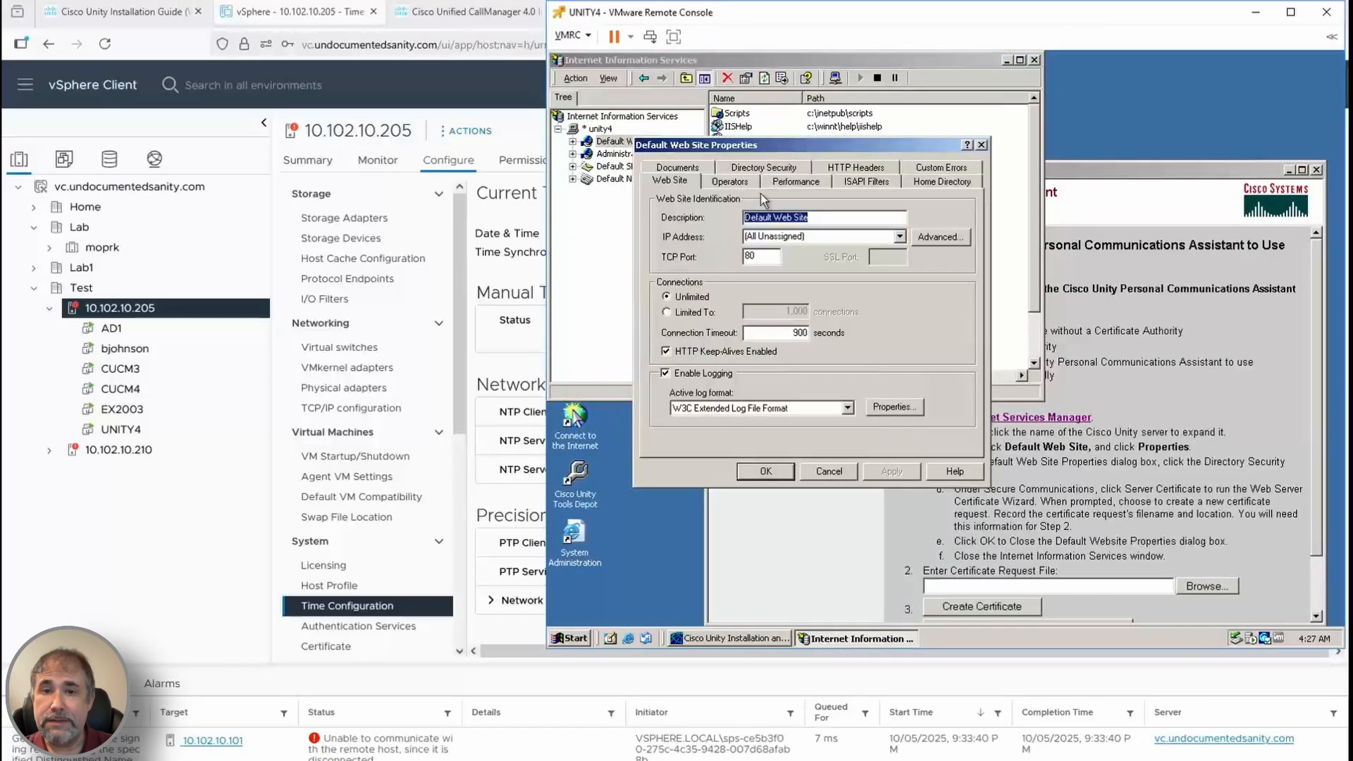
left_click_drag(773, 148, 719, 108)
Start a new server certificate request to send later, with the default name and 512-bit key
left_click(703, 126)
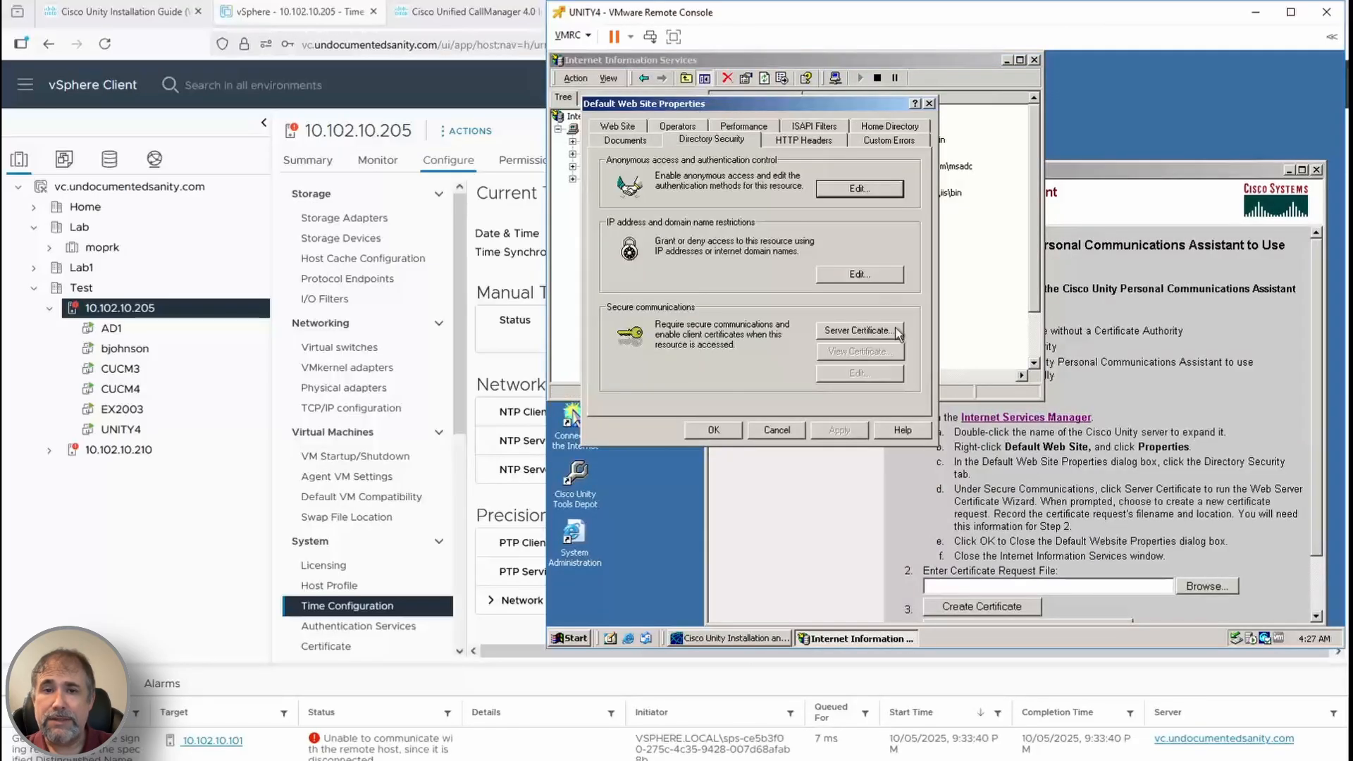
left_click(847, 331)
left_click(845, 402)
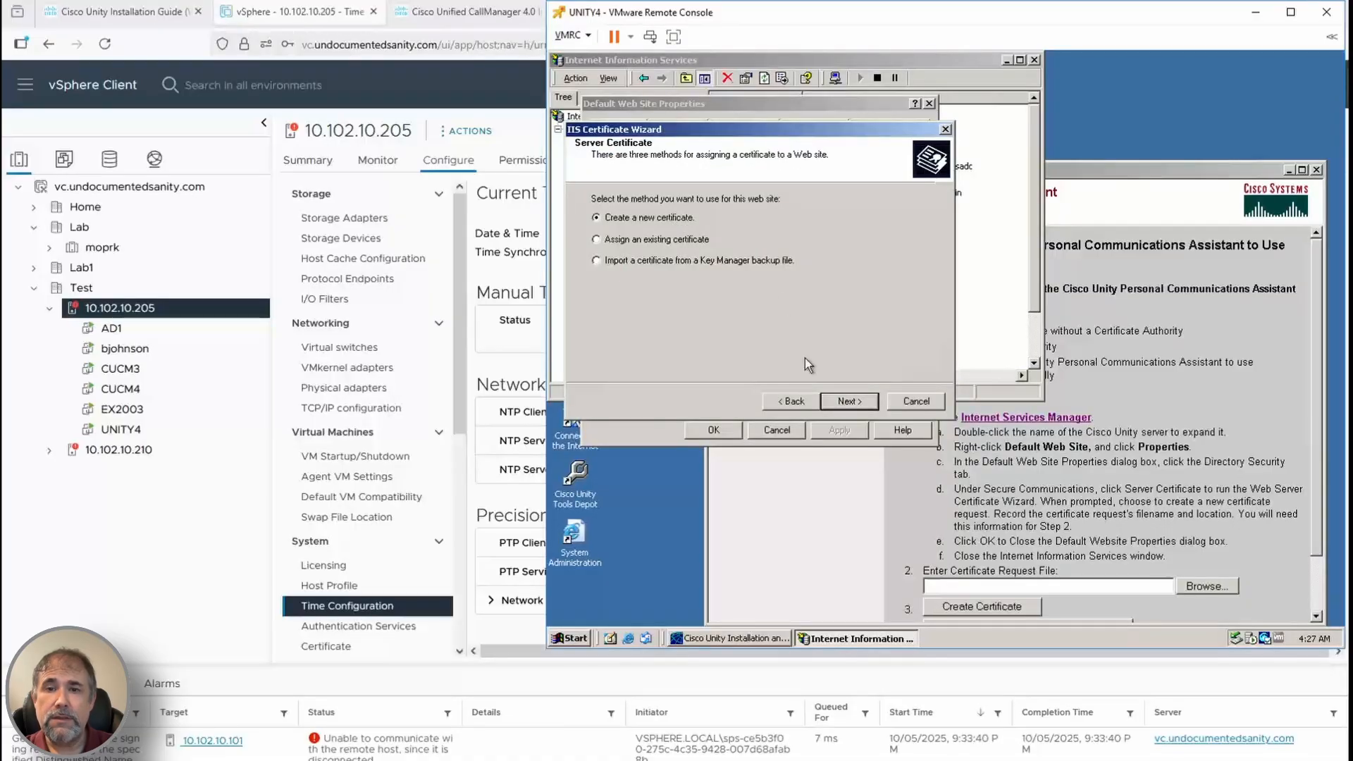
left_click(849, 401)
left_click(849, 402)
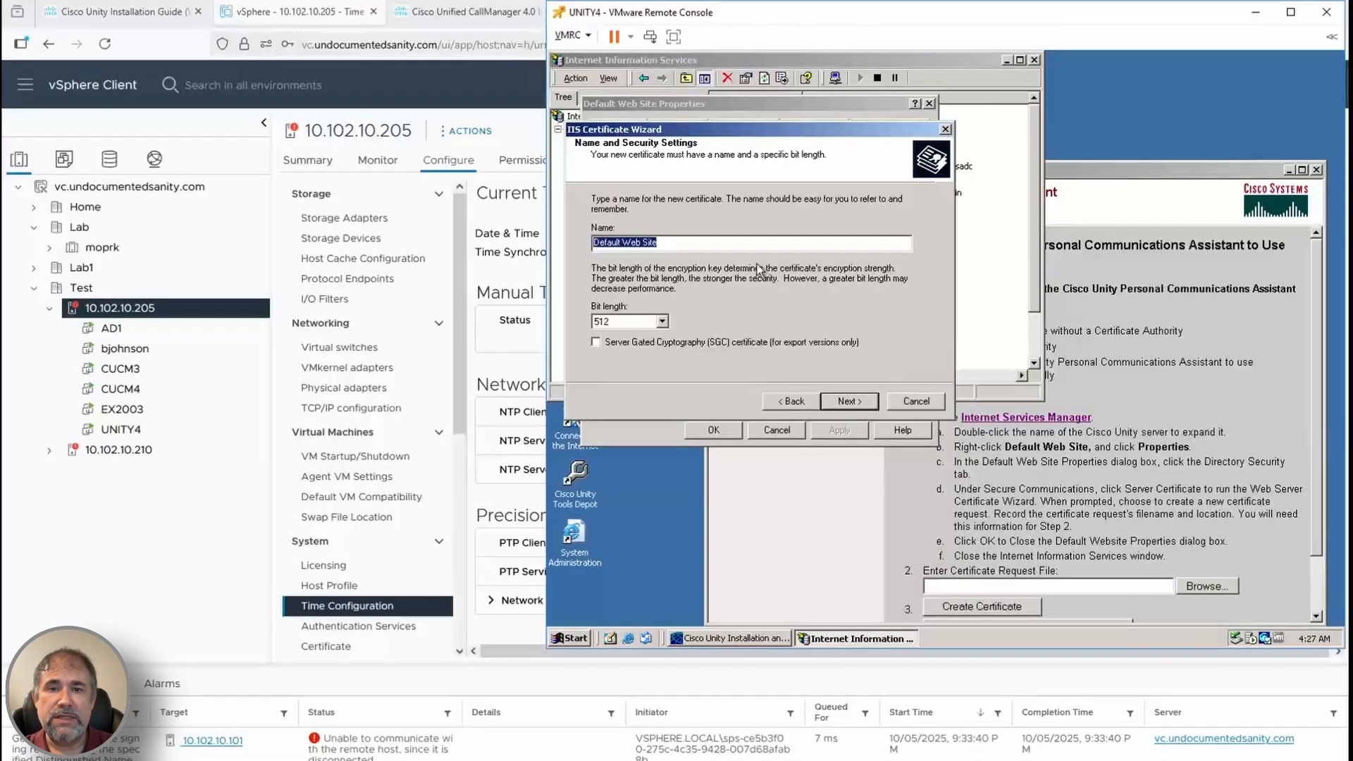
left_click(849, 402)
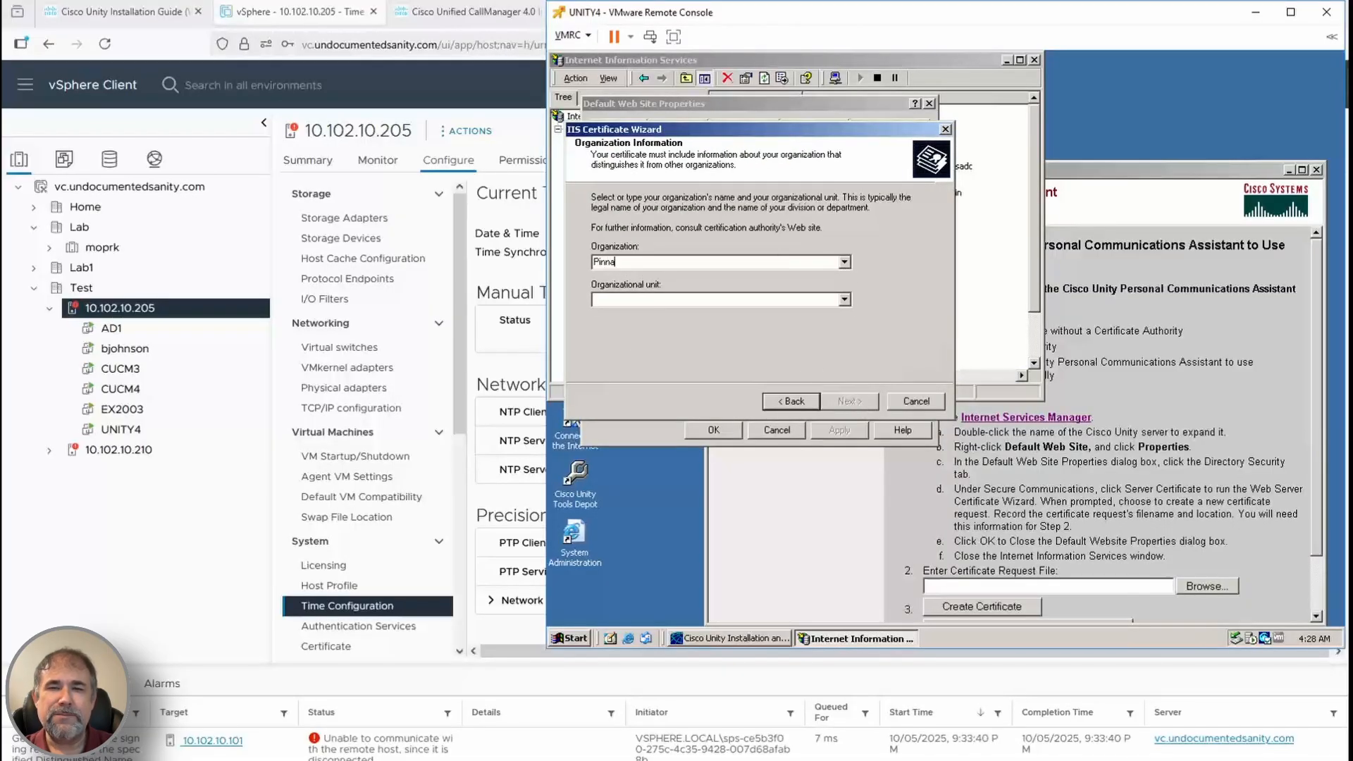
Enter unit IT, state Missouri and city Kan, and save the request to c:\certreq.txt
type("IT")
left_click(849, 401)
key("Tab")
type("Missouri")
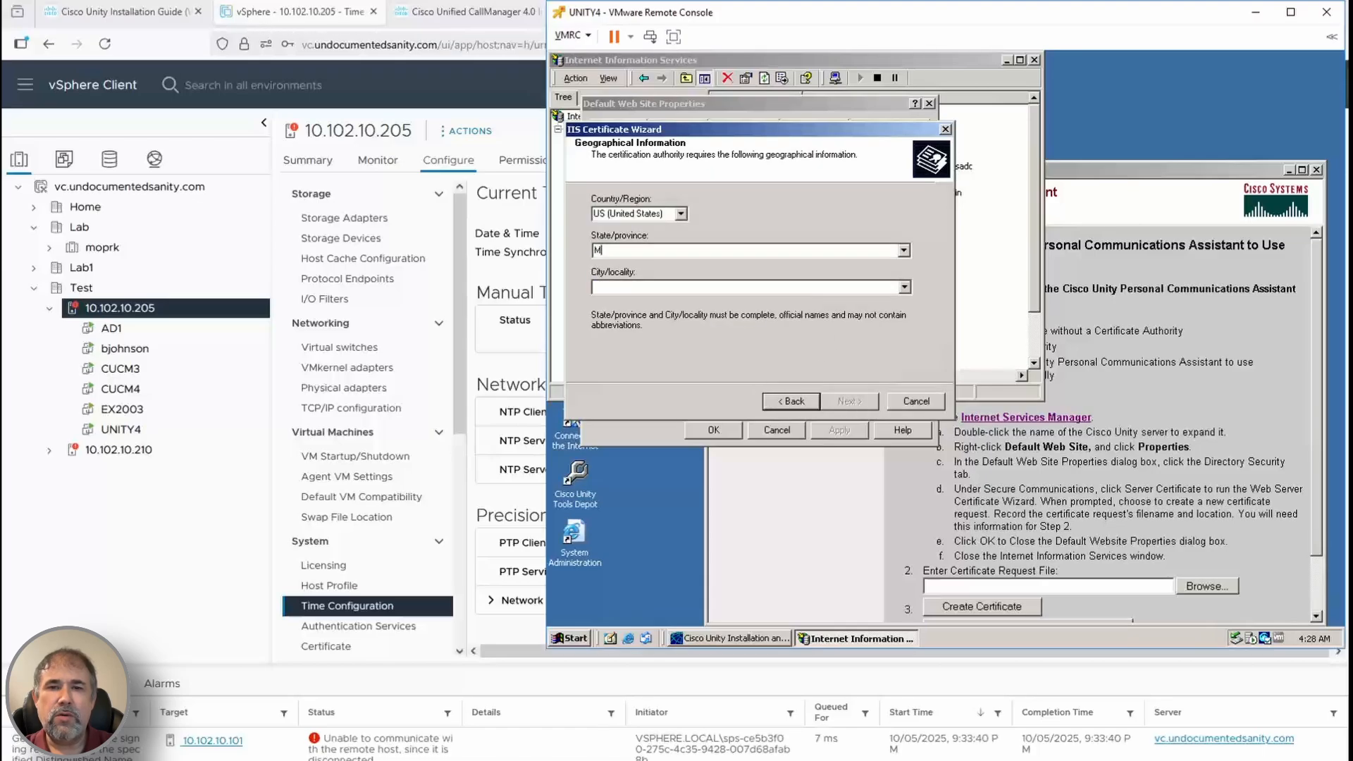
key("Tab")
type("Kan")
left_click(849, 402)
left_click(848, 404)
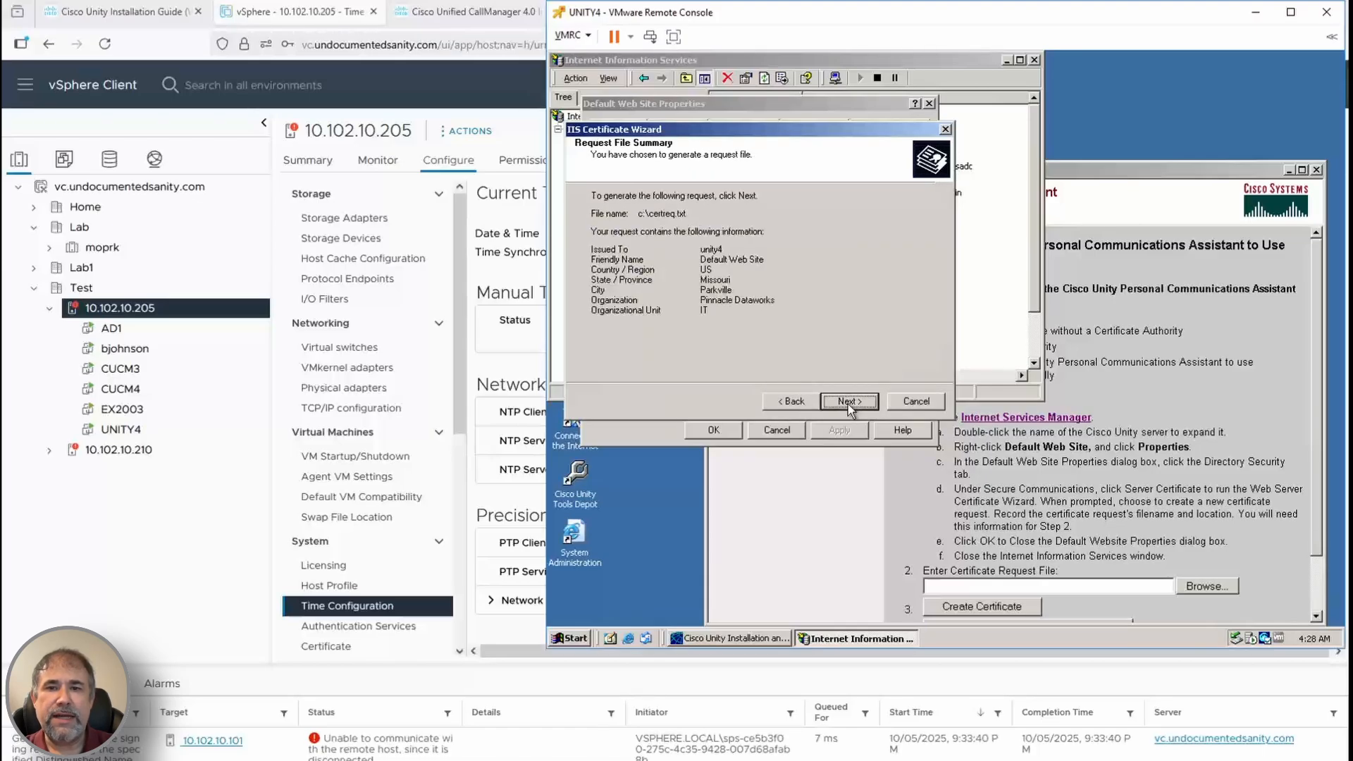
left_click(848, 404)
left_click(847, 404)
Select the c:\certreq file as the request and create the certificate
left_click(1200, 585)
type("c:\\")
key("Return")
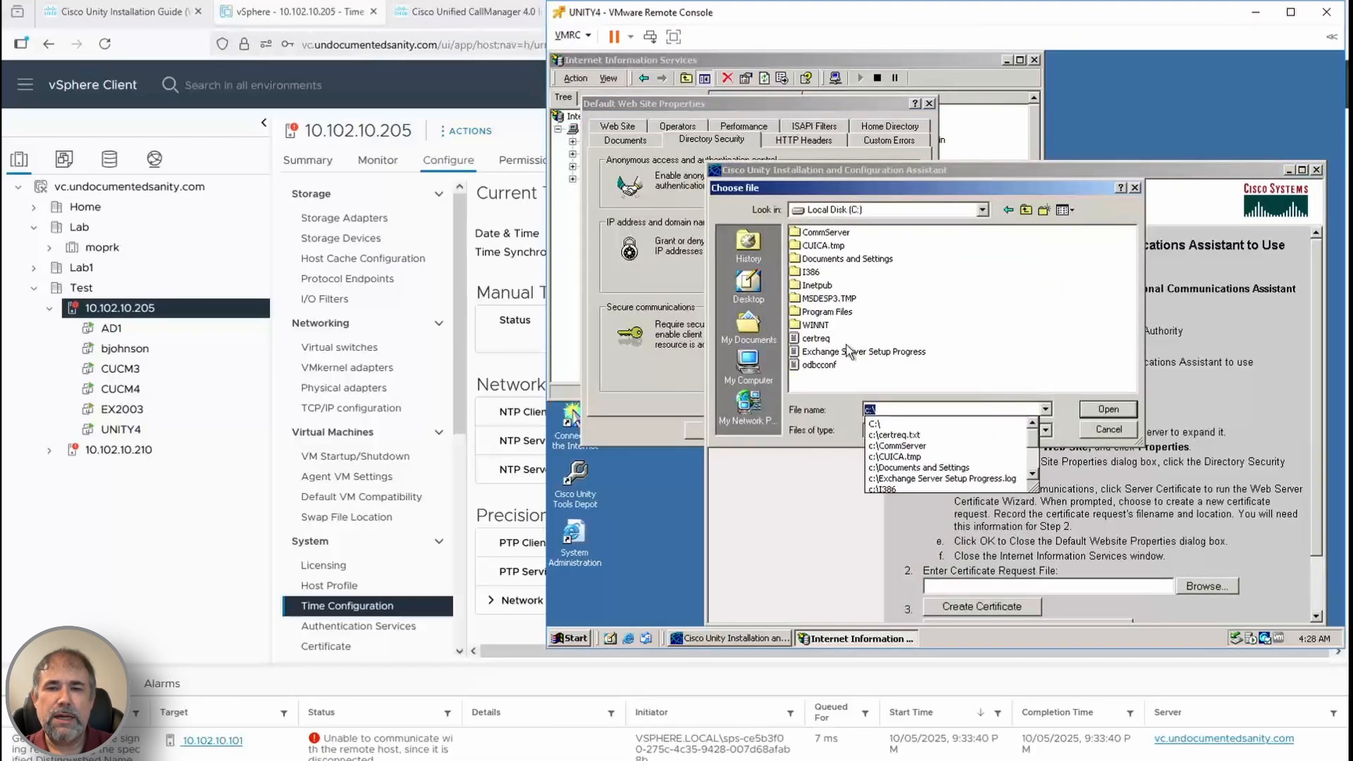
double_click(807, 333)
scroll(1057, 564, "down", 3)
scroll(1245, 505, "down", 1)
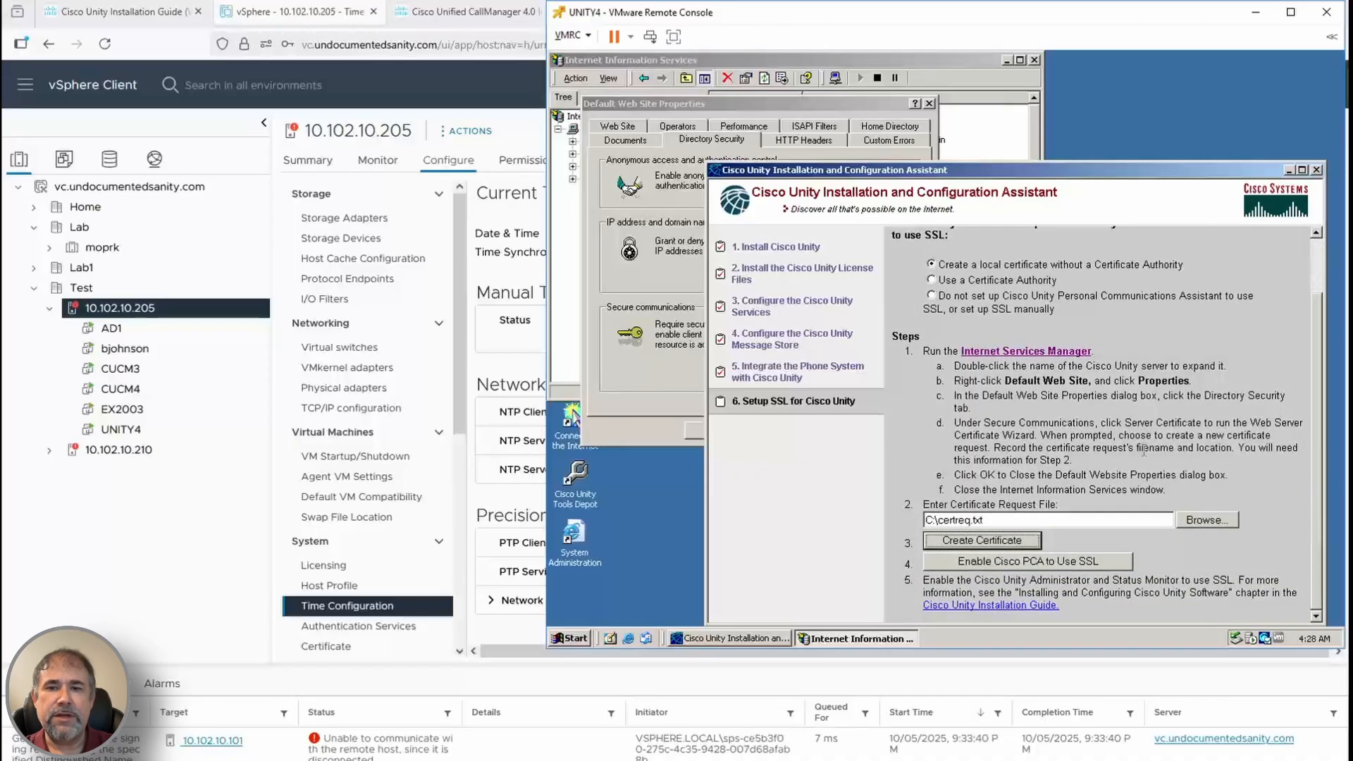
left_click(650, 257)
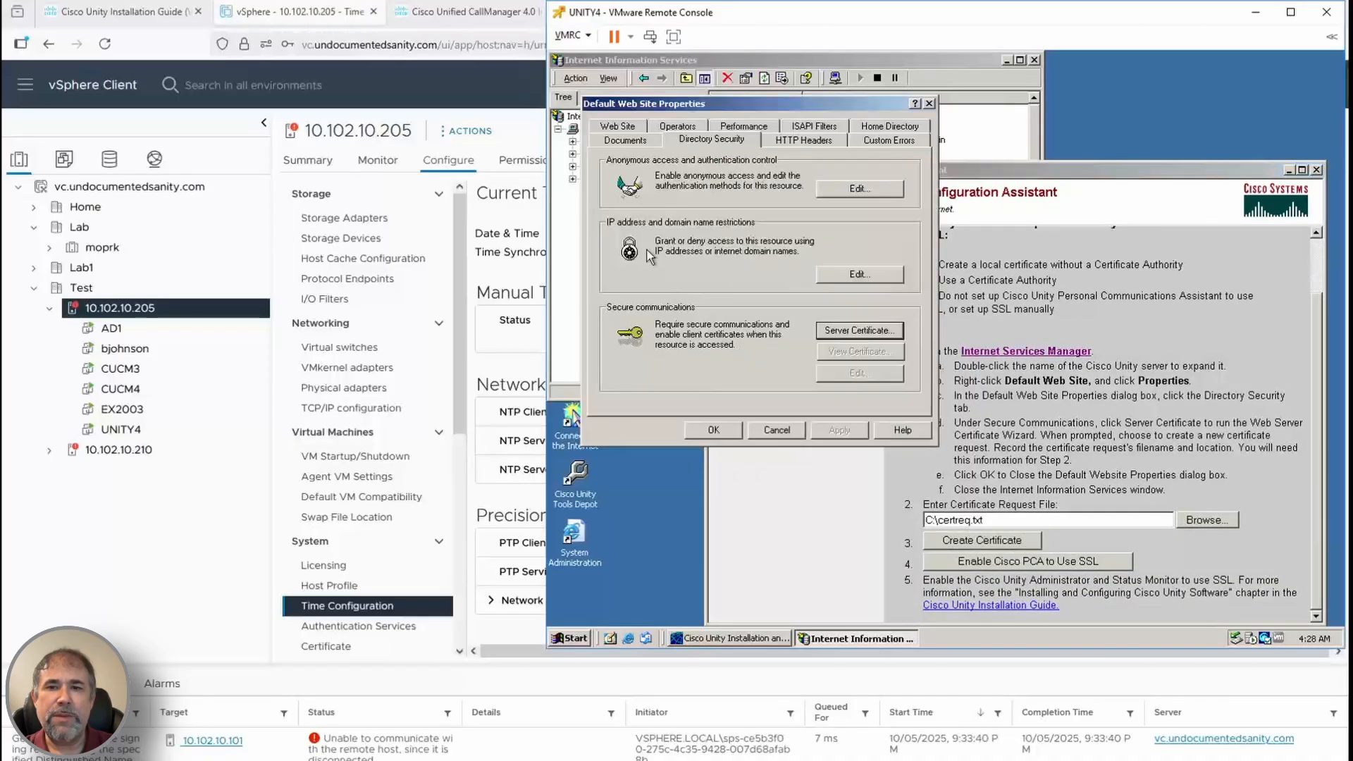
Enable SSL for Cisco PCA, then close the Unity assistant and the site properties
left_click(1068, 560)
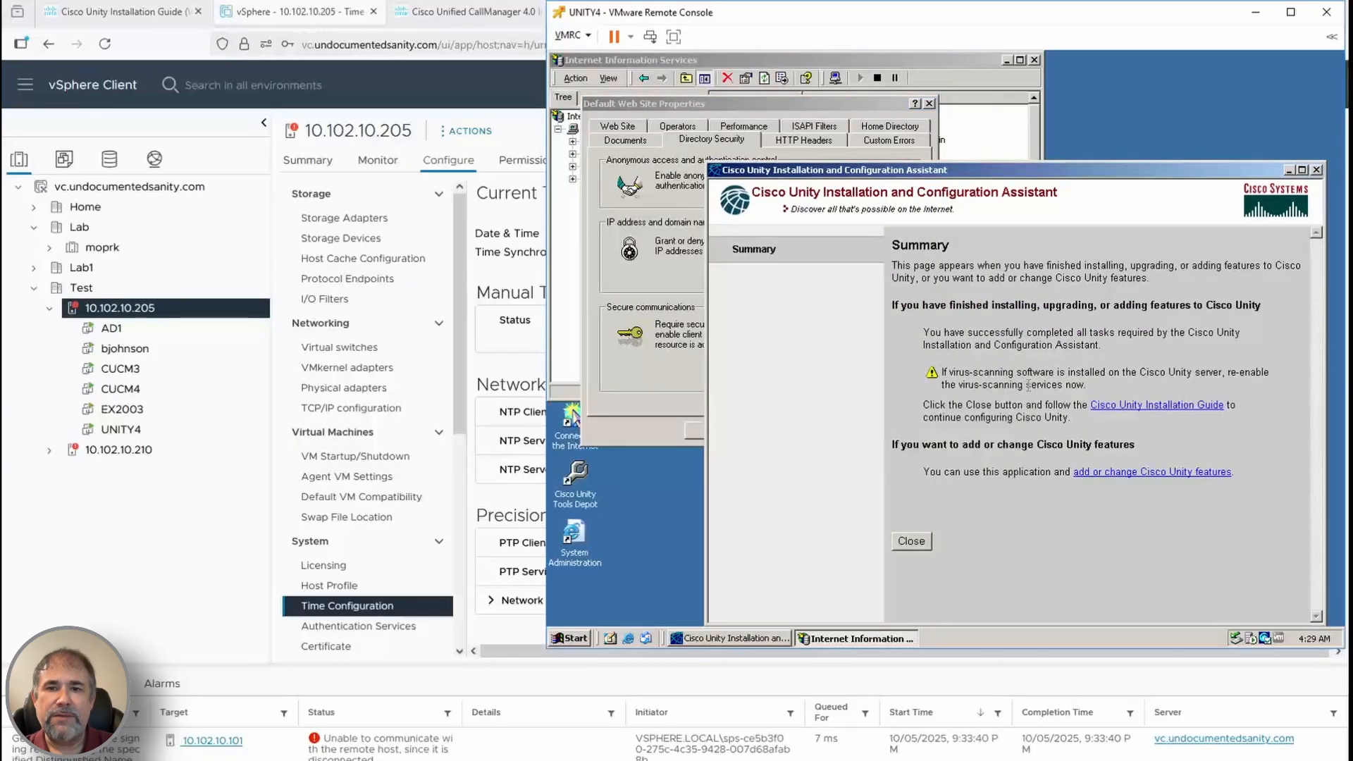
left_click(915, 542)
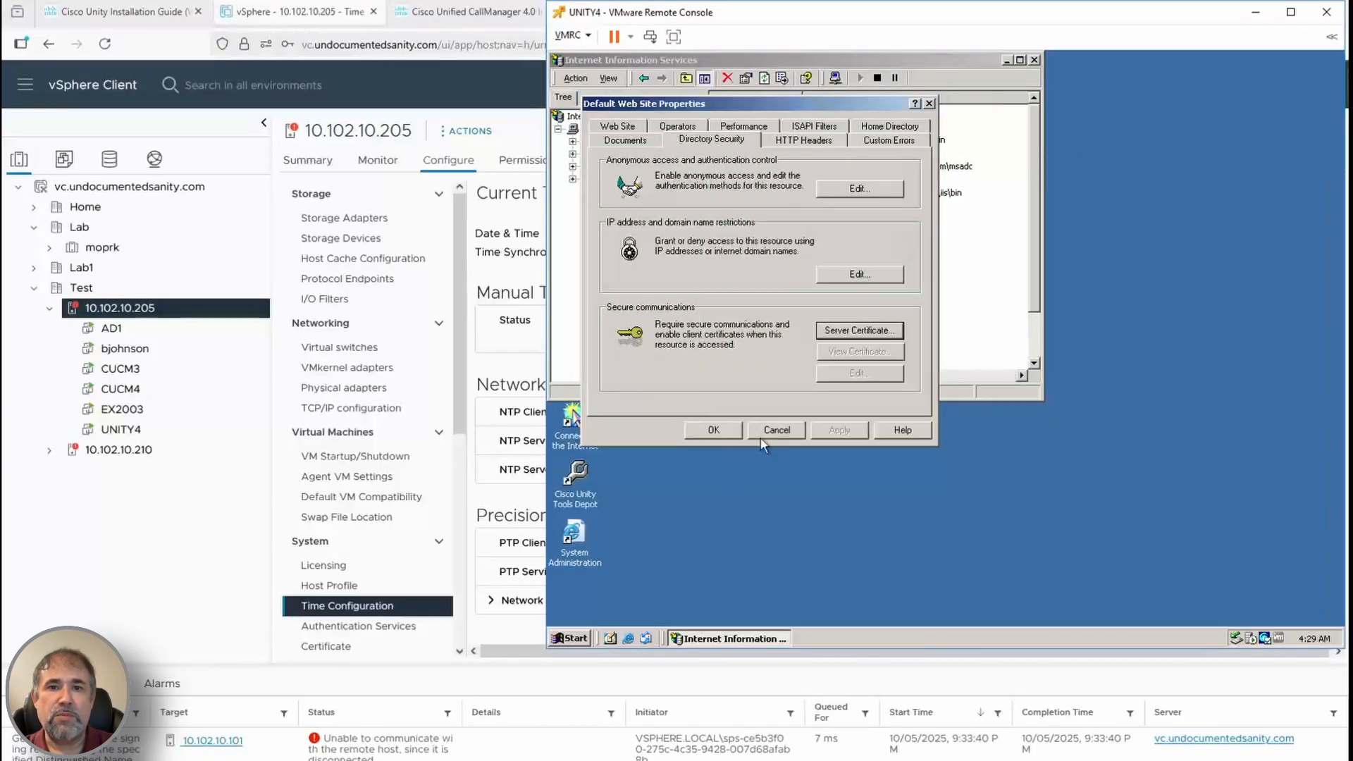
left_click(760, 431)
left_click(125, 10)
Jump to the PCA SSL setup and local-certificate SSL procedure sections in the guide
scroll(872, 366, "up", 15)
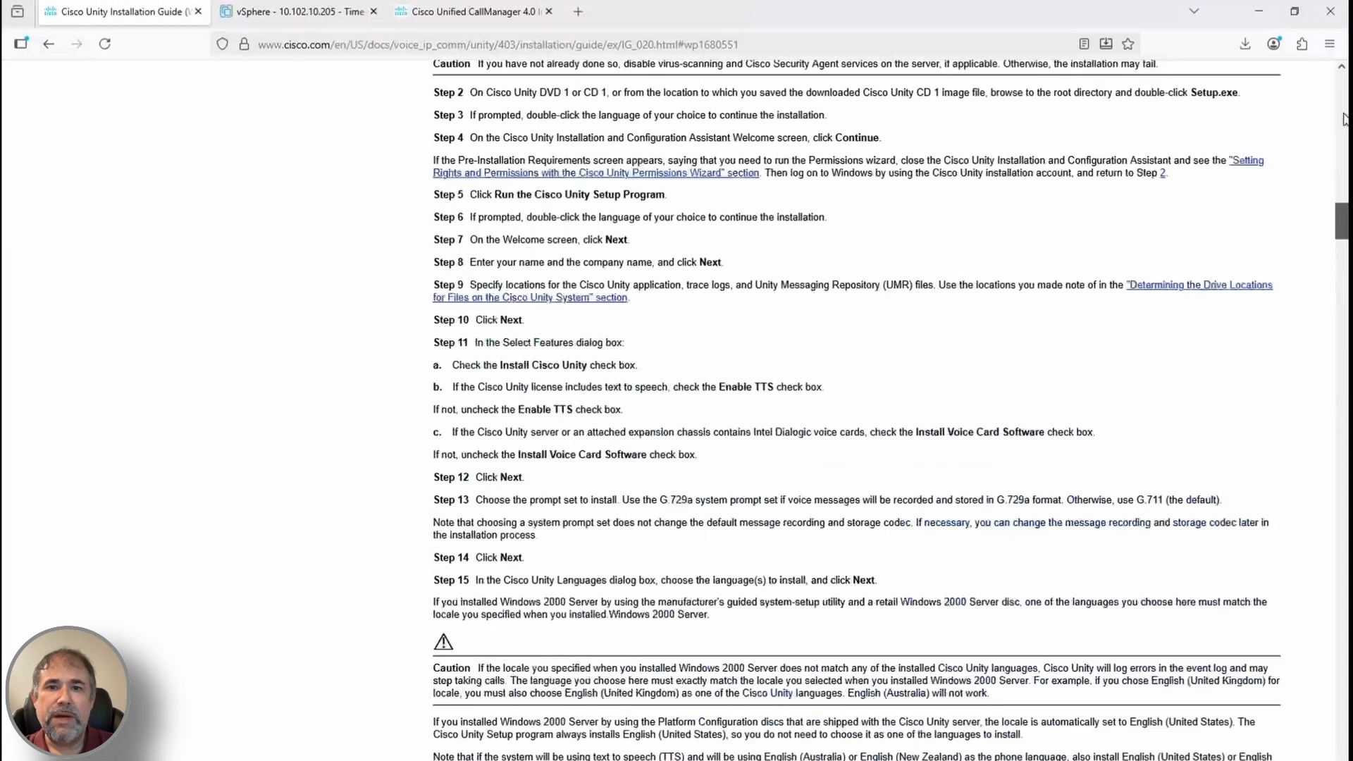
left_click(655, 195)
scroll(784, 322, "up", 1)
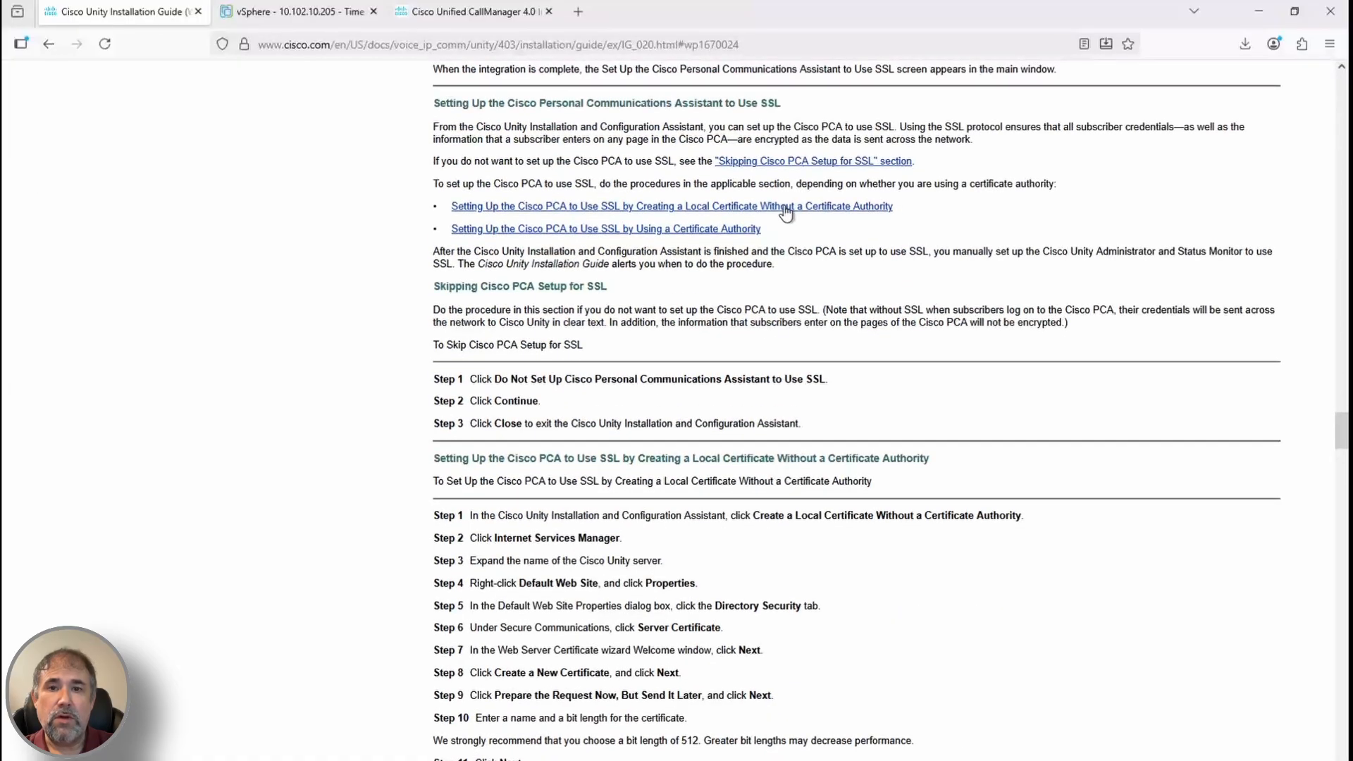
left_click(785, 206)
scroll(684, 437, "down", 2)
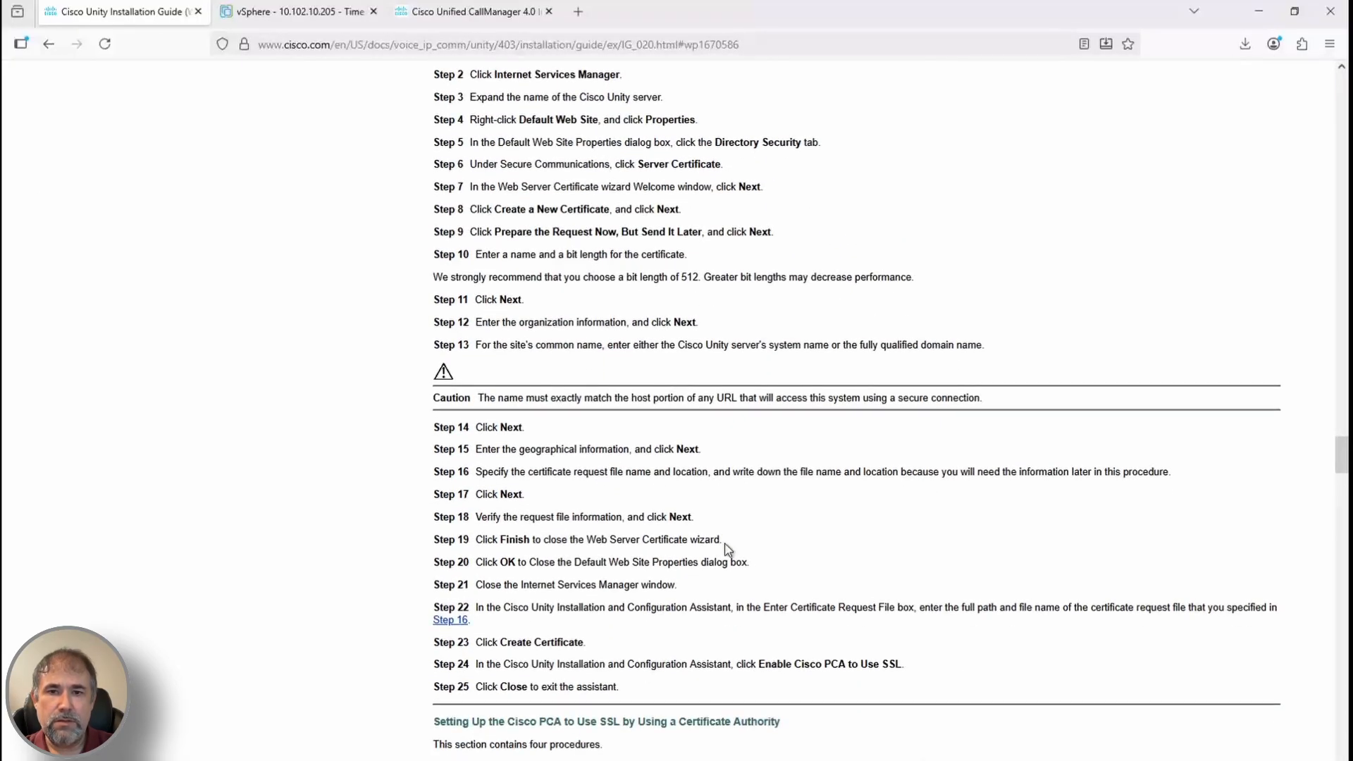
scroll(728, 548, "down", 10)
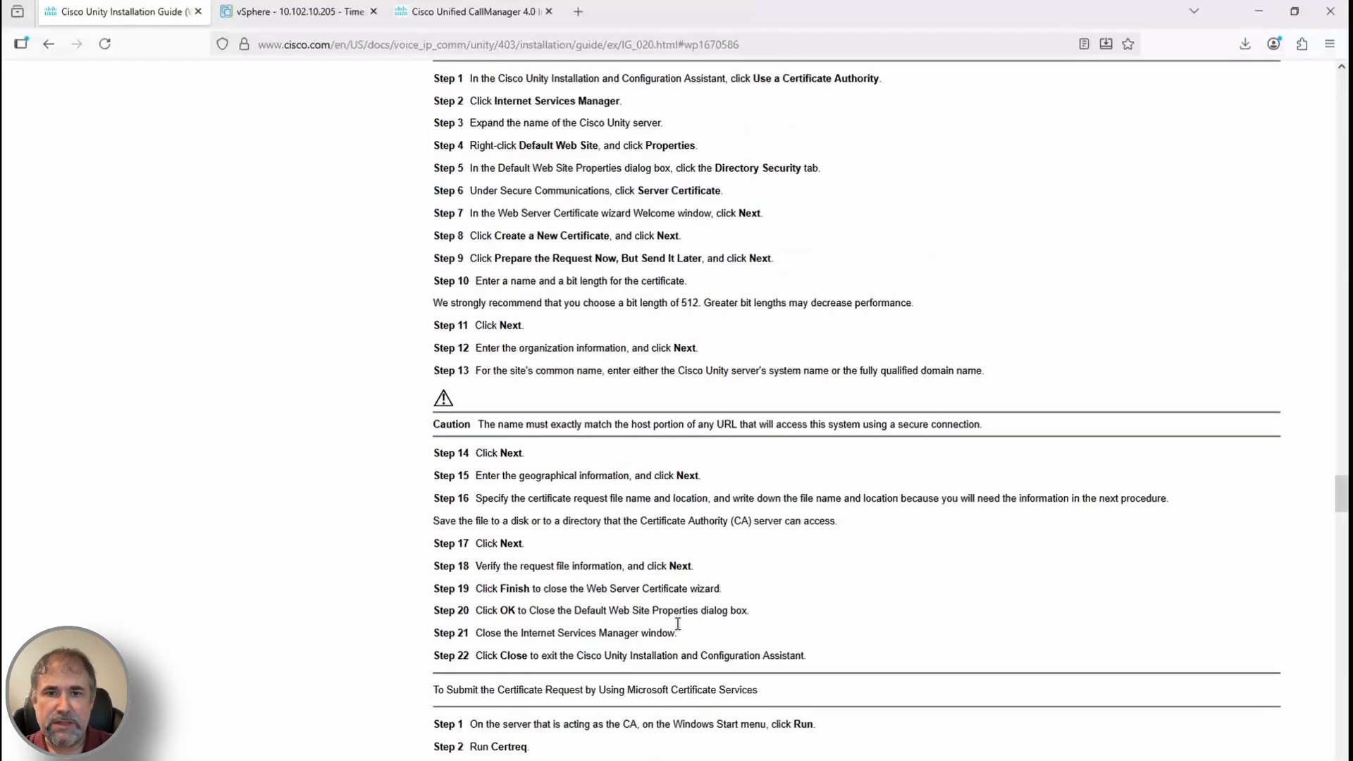
scroll(653, 533, "down", 2)
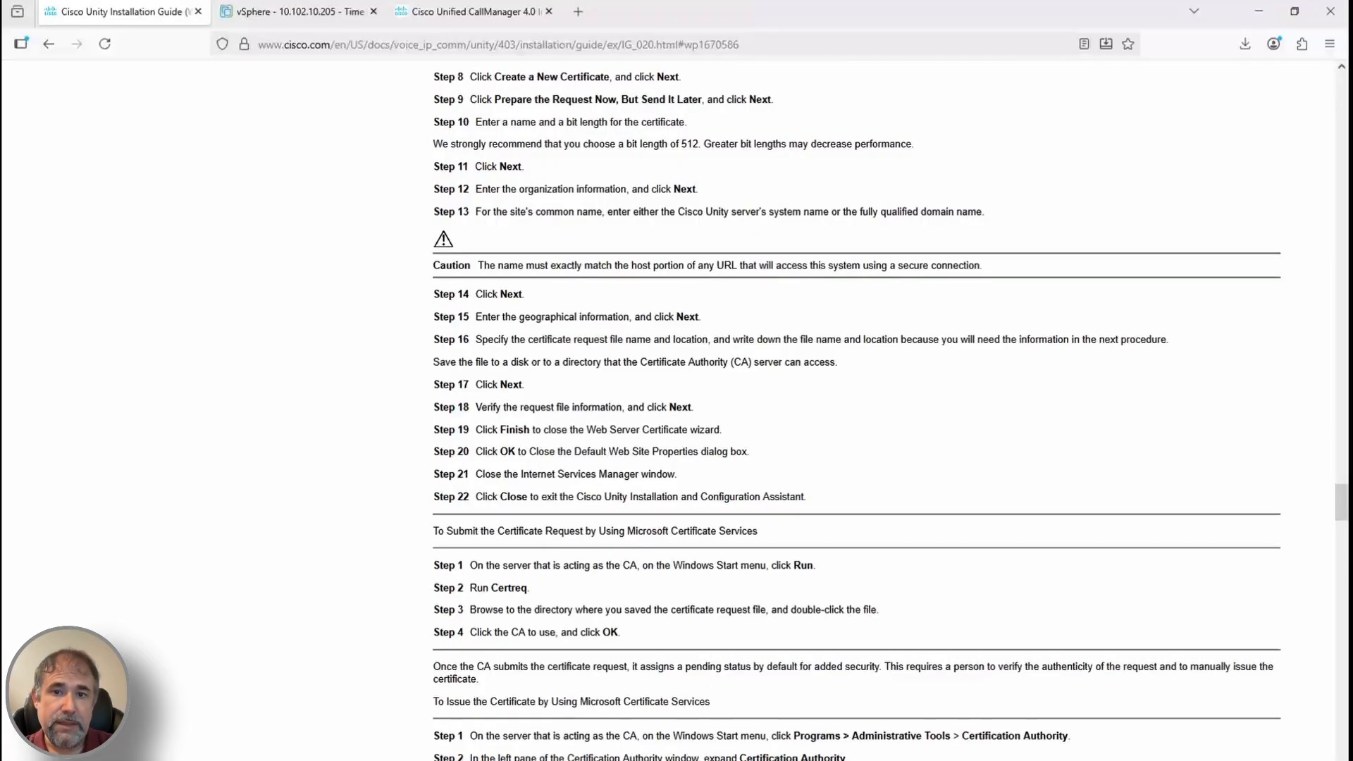
Try running certreq from the server's Run prompt, then cancel it
left_click(317, 715)
scroll(640, 724, "up", 2)
left_click(570, 638)
left_click(629, 587)
type("certreq")
key("Return")
key("Return")
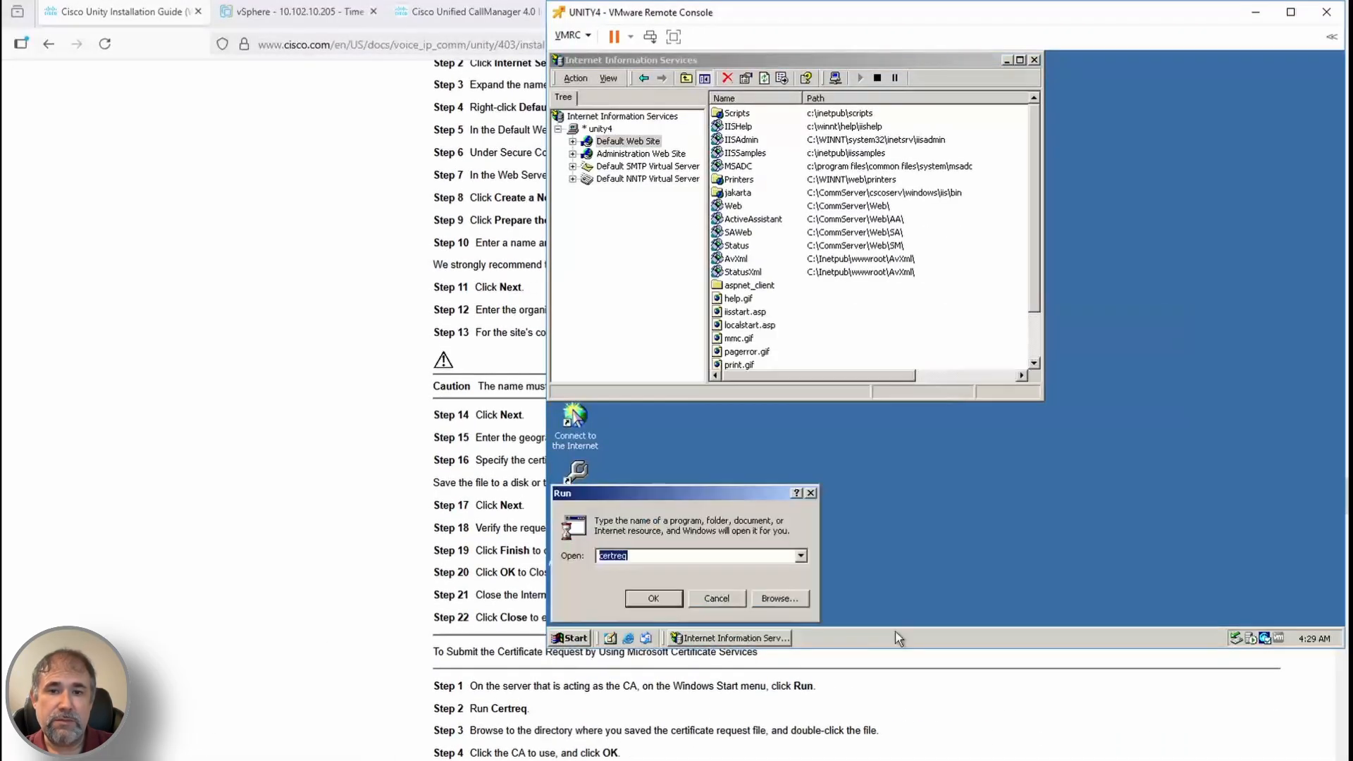
left_click(717, 598)
left_click(815, 726)
Browse the guide's chapters, then open 'Determining Whether to Set Up Cisco Unity to Use SSL'
scroll(815, 726, "up", 20)
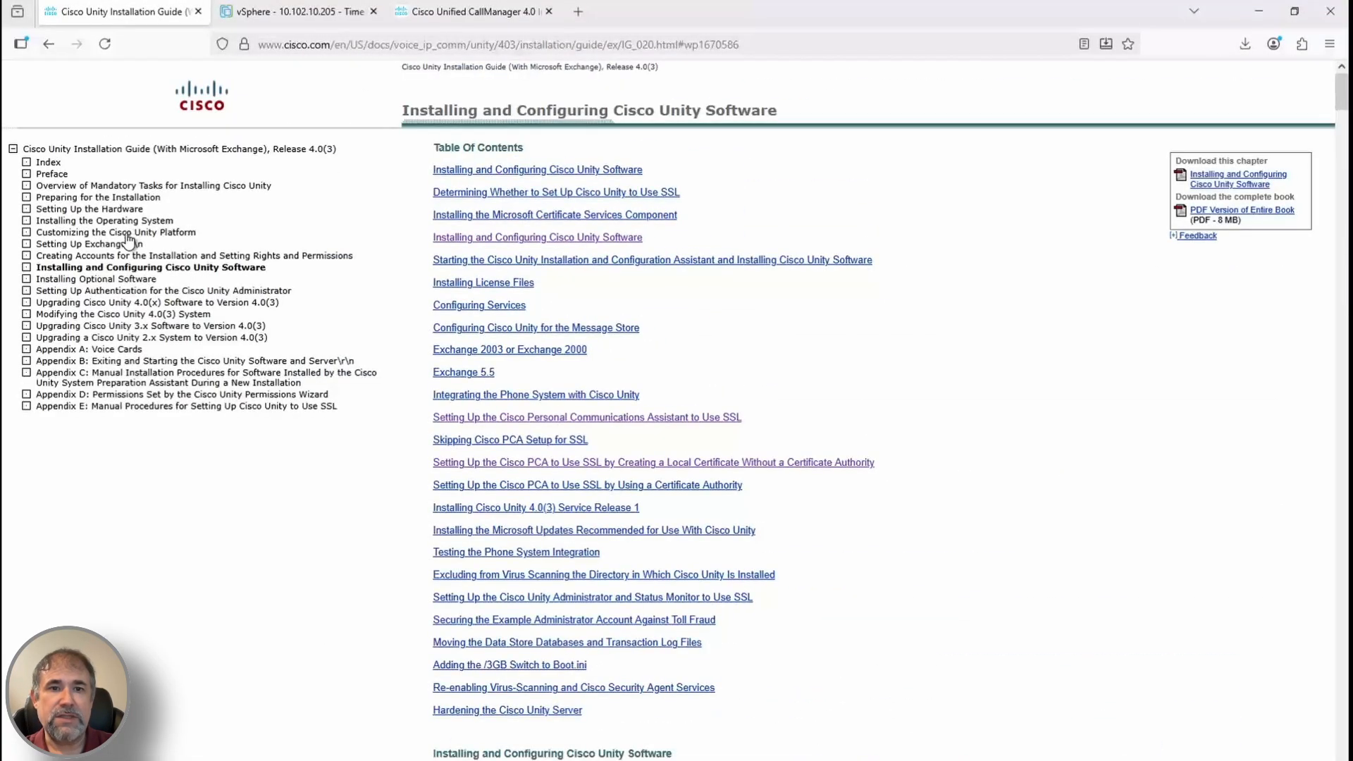
left_click(123, 221)
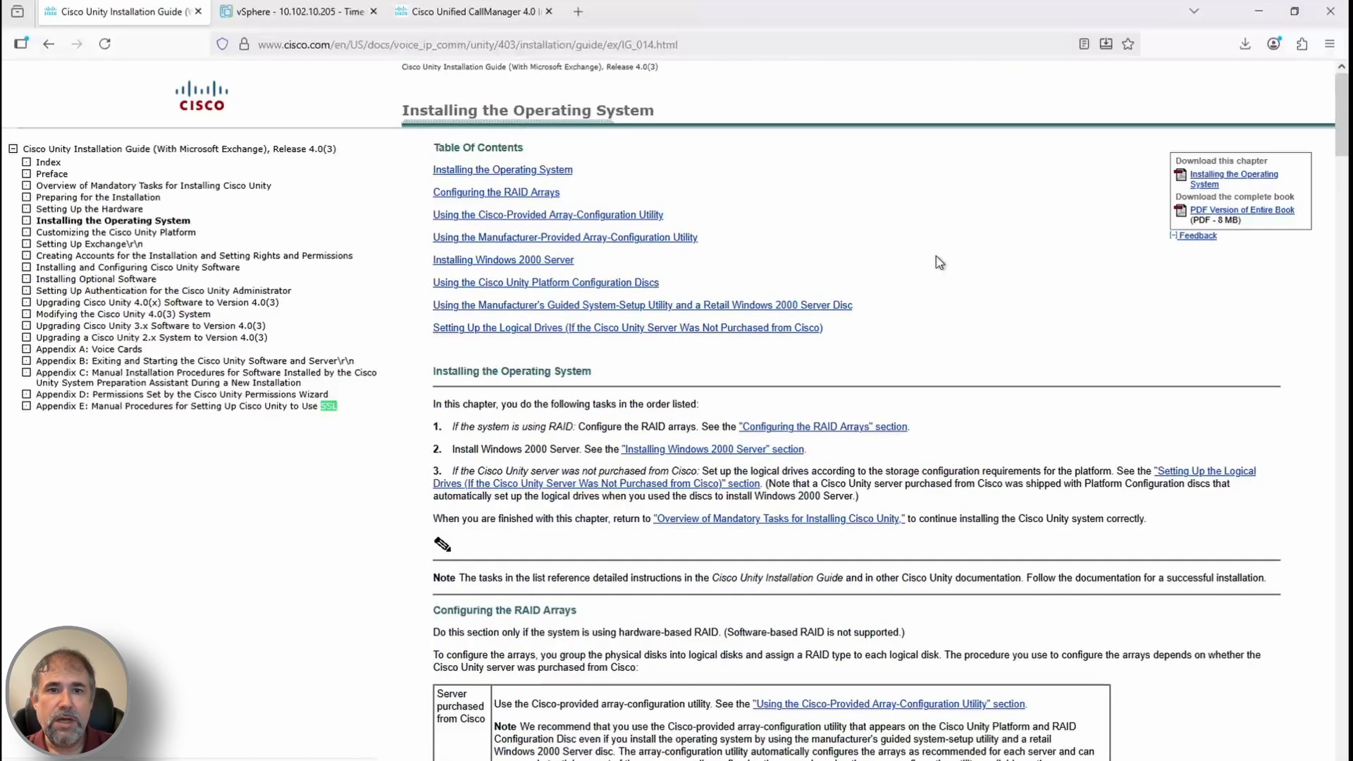
left_click(141, 232)
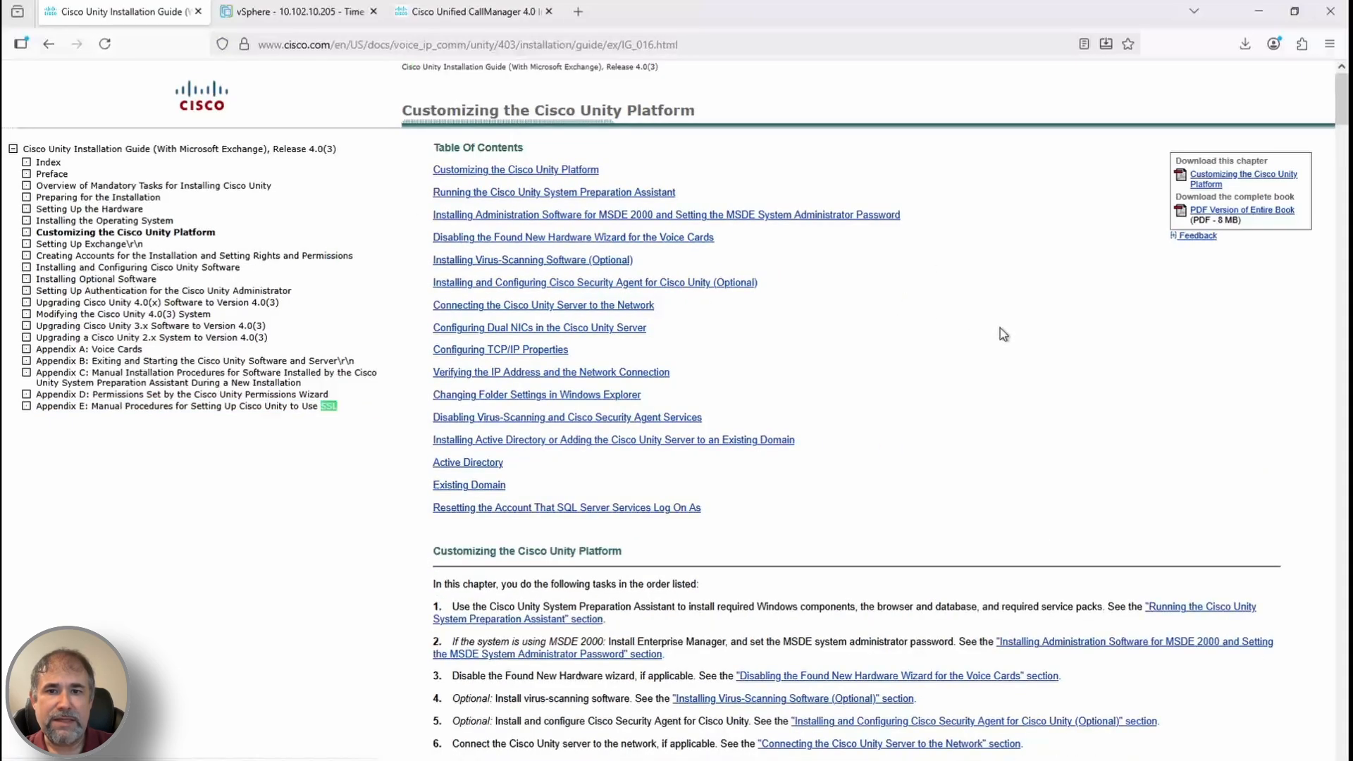
left_click(207, 256)
key("ctrl+f")
key("Return")
left_click(125, 246)
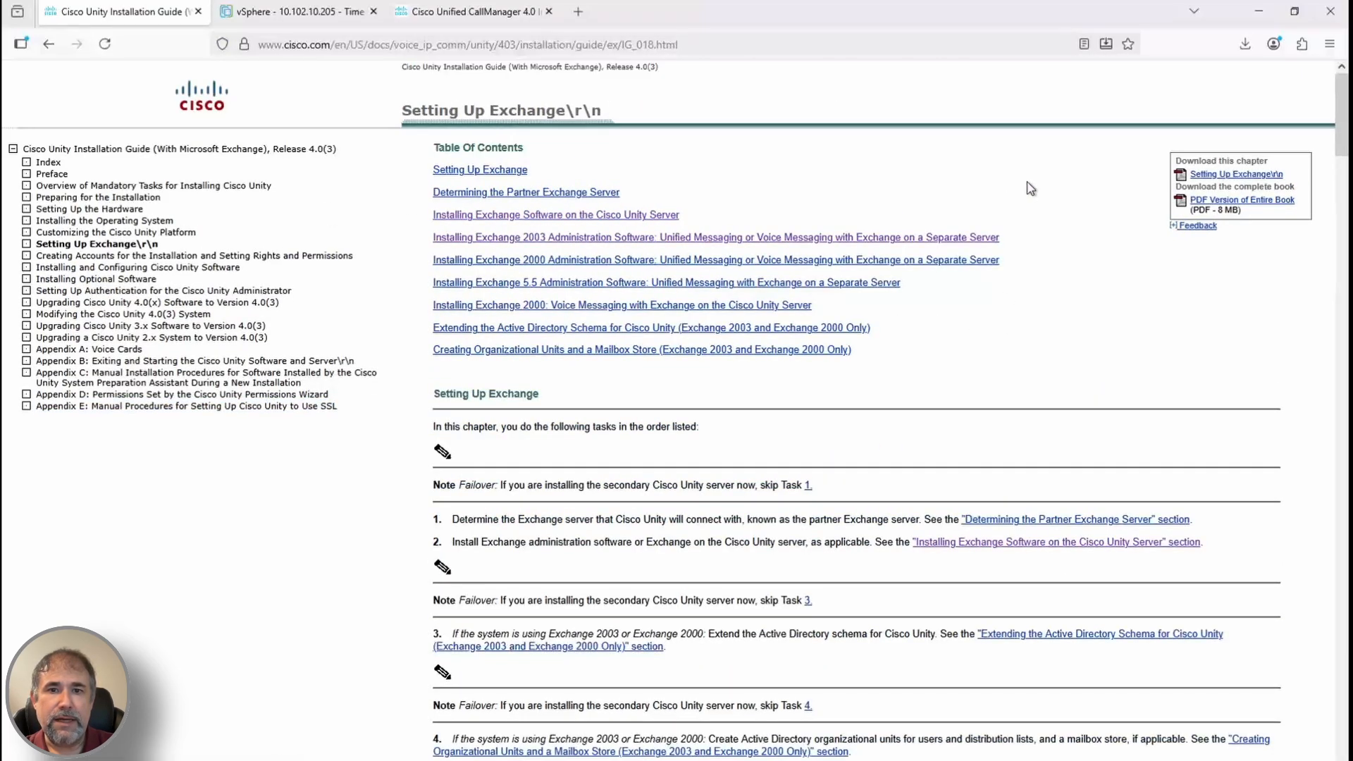
left_click(156, 268)
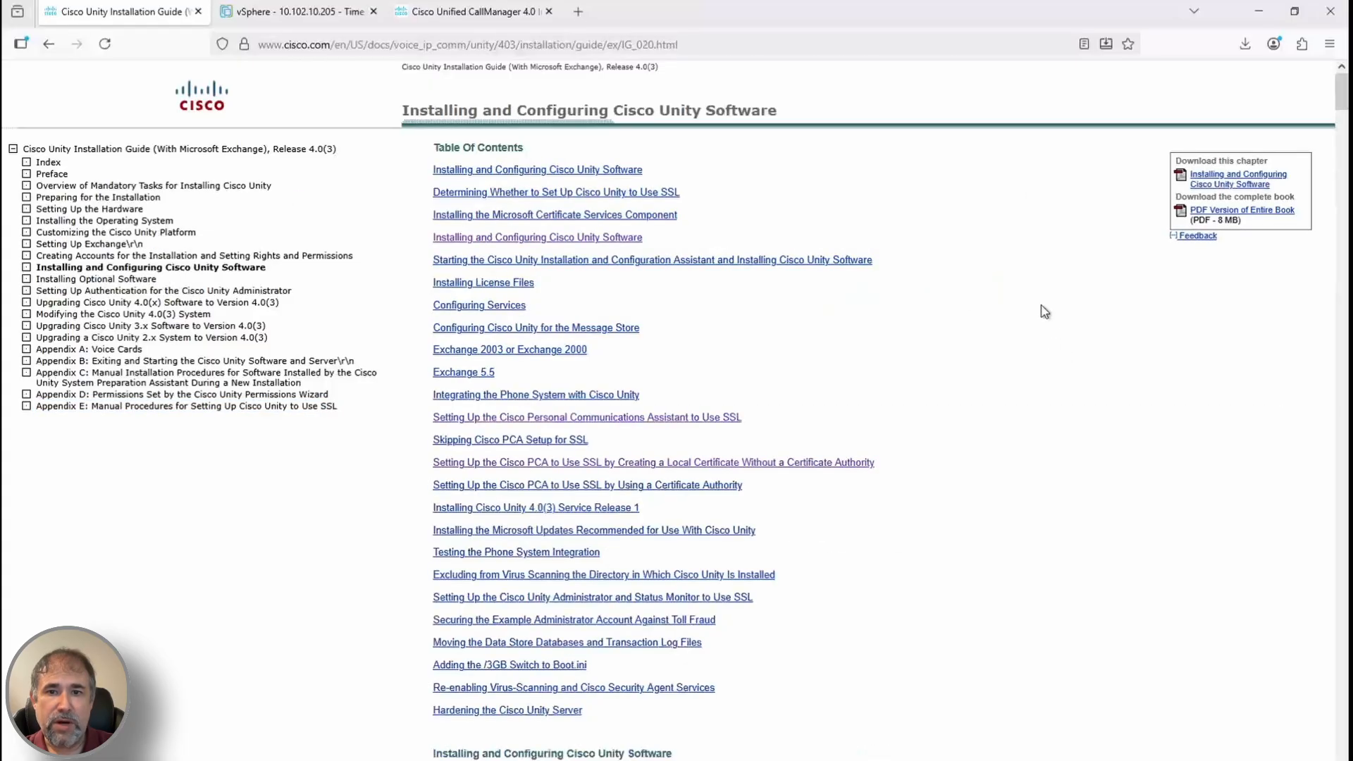
left_click(700, 185)
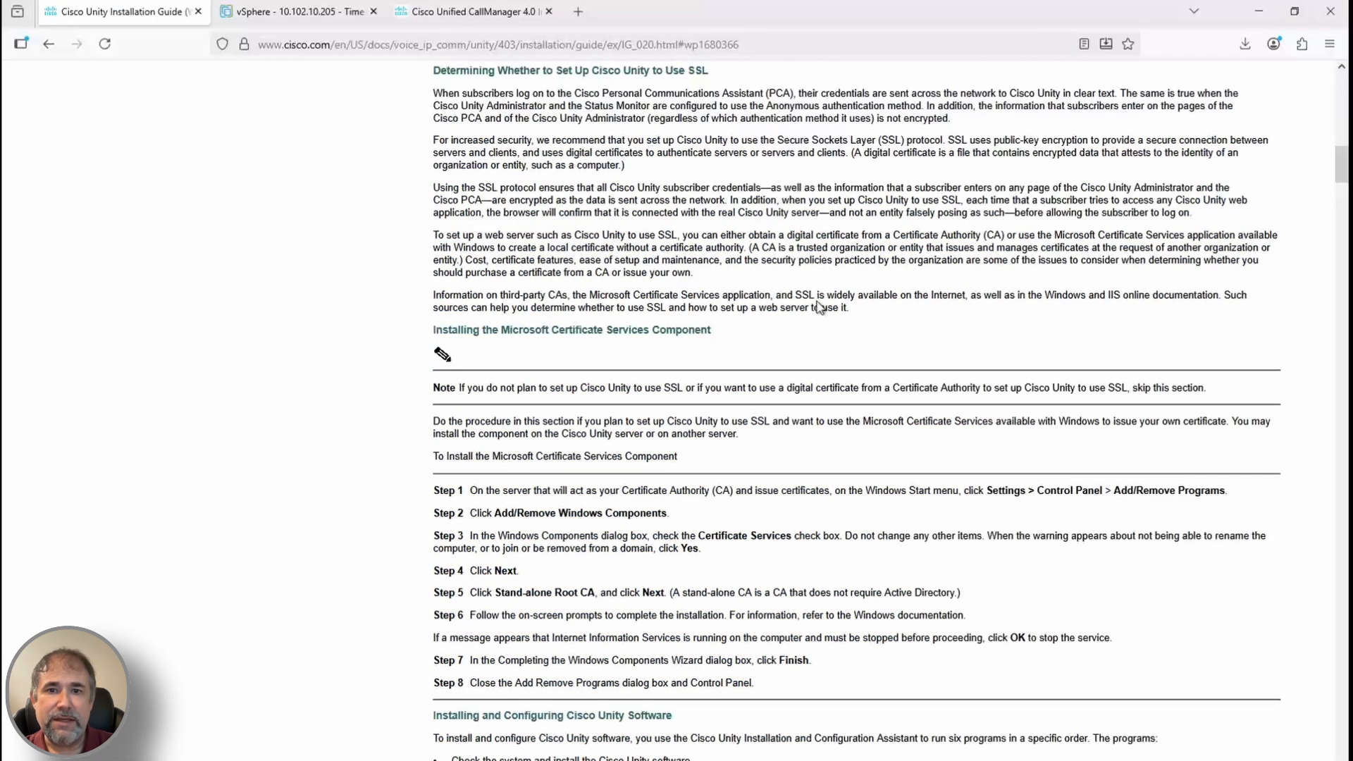
scroll(590, 583, "up", 3)
From the server's Control Panel, open Windows Components and select Certificate Services
left_click(271, 711)
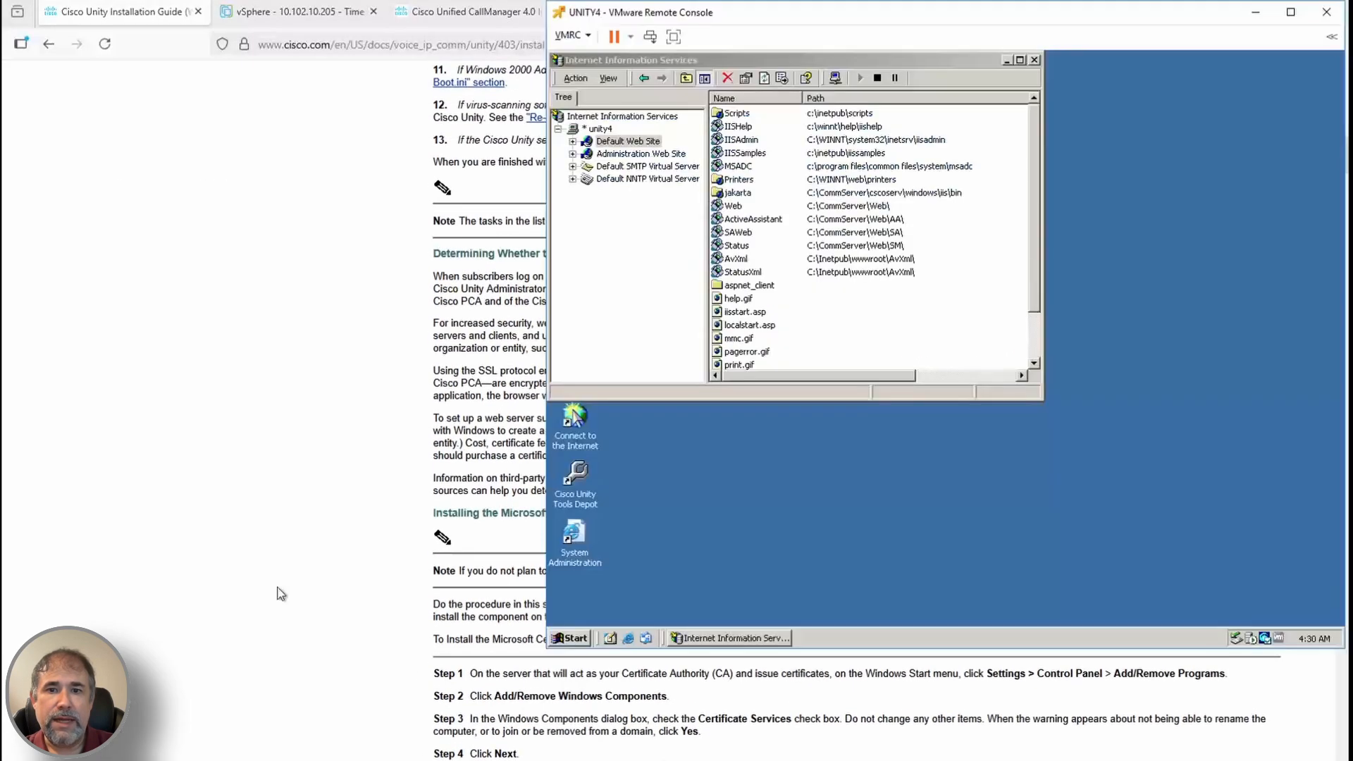
left_click(569, 639)
mouse_move(615, 509)
left_click(705, 503)
double_click(988, 286)
left_click(589, 257)
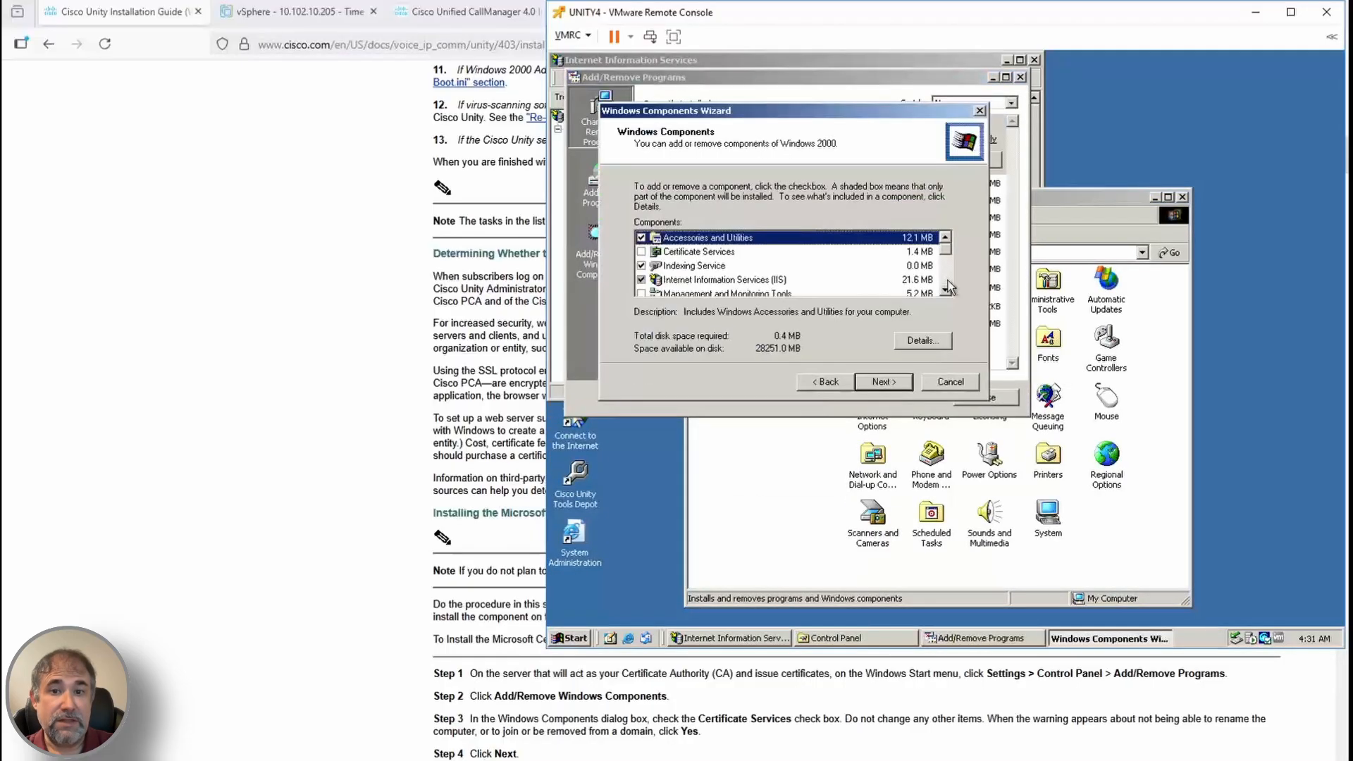
left_click(641, 252)
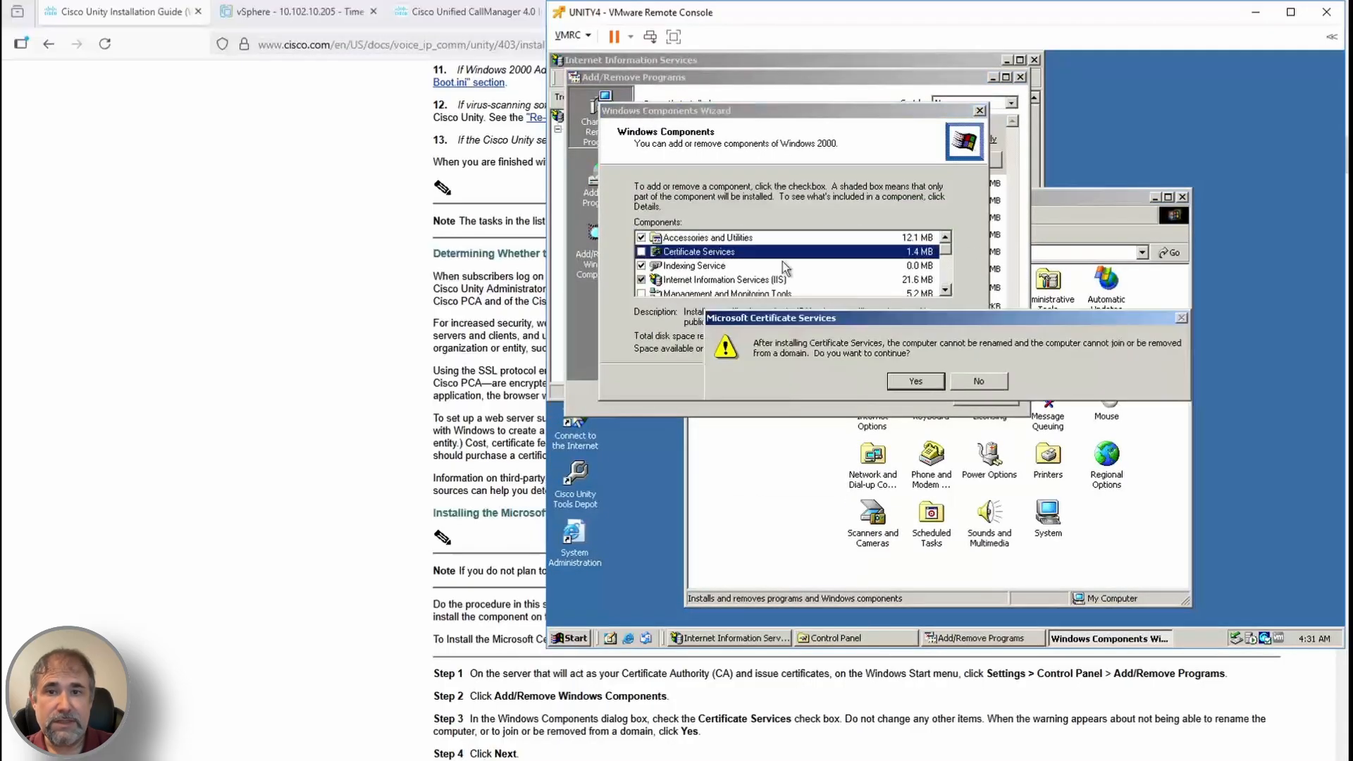
scroll(486, 423, "down", 1)
Configure the CA named unity with default database locations and complete the installation
left_click(915, 381)
left_click(884, 381)
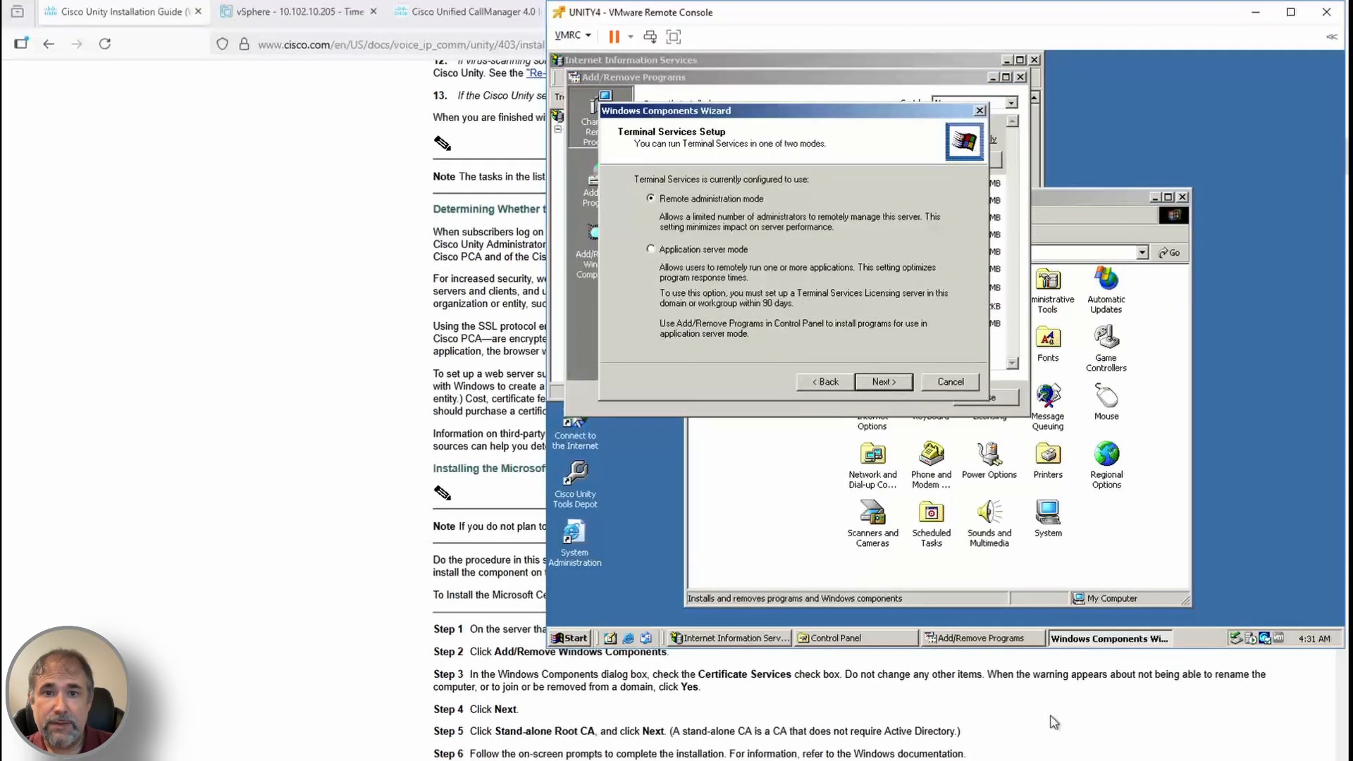
left_click(889, 386)
left_click(873, 387)
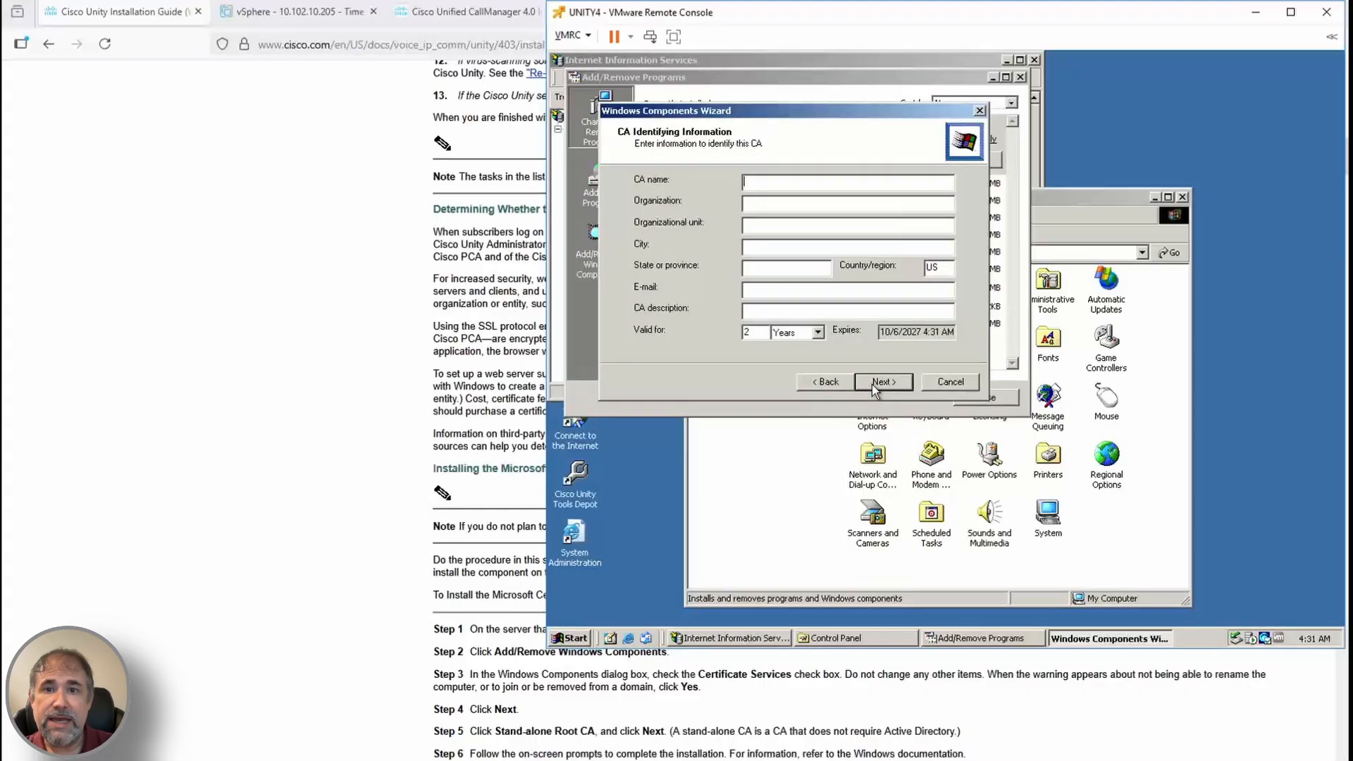
scroll(1024, 752, "down", 2)
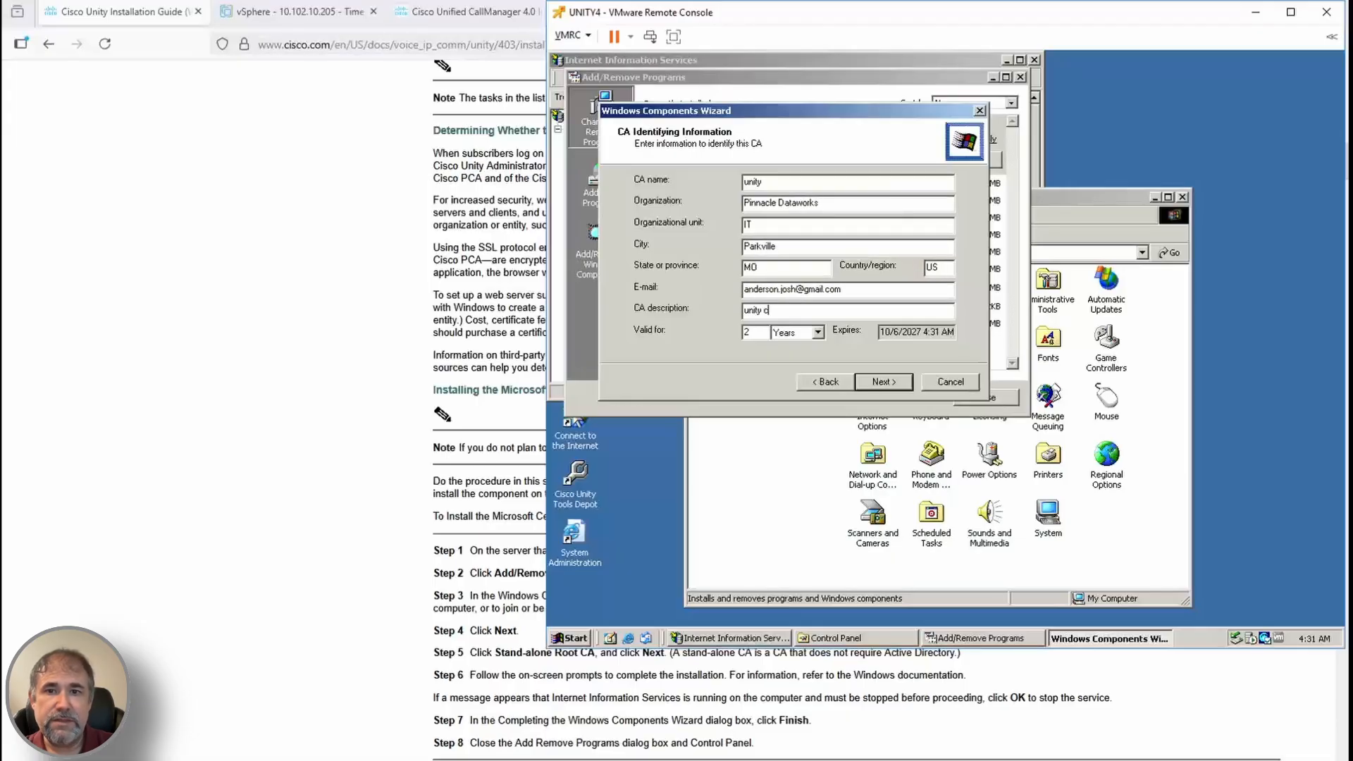
left_click(872, 381)
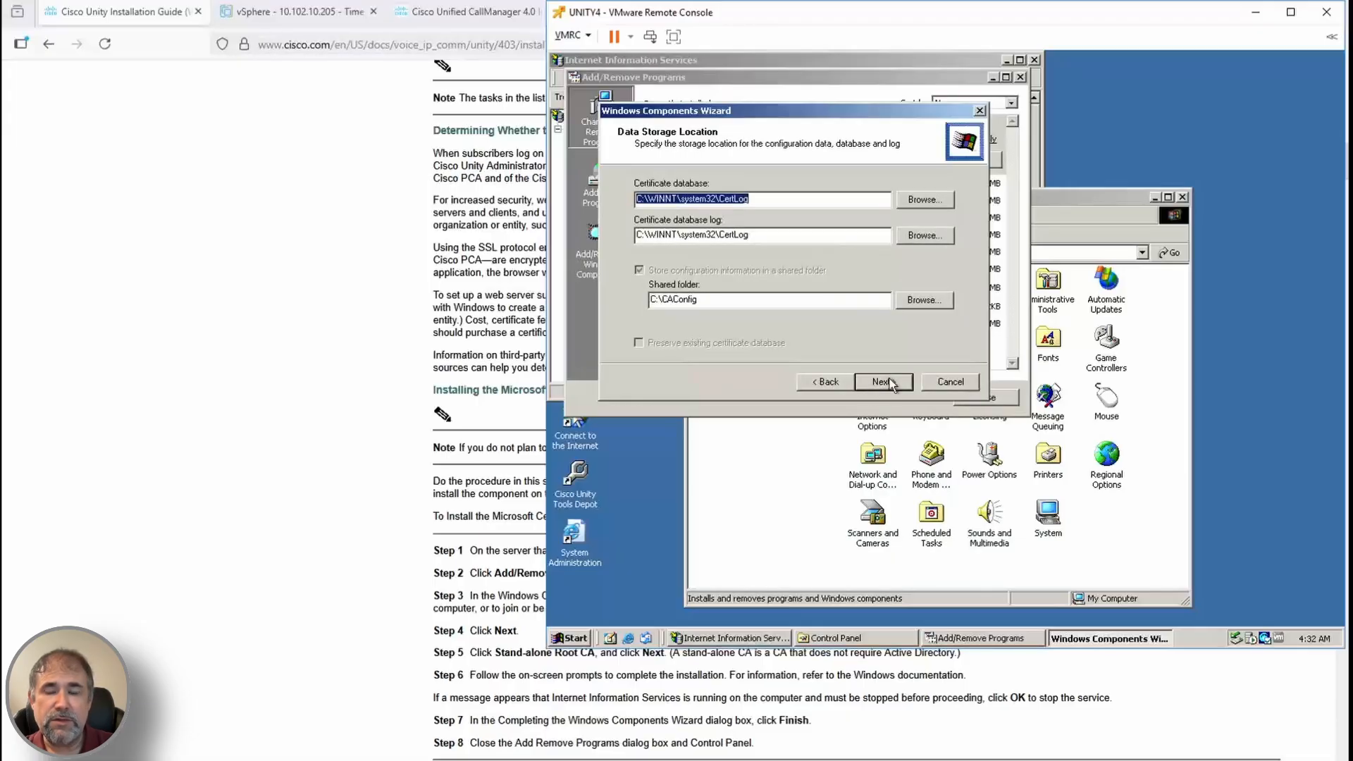
left_click(882, 384)
left_click(914, 381)
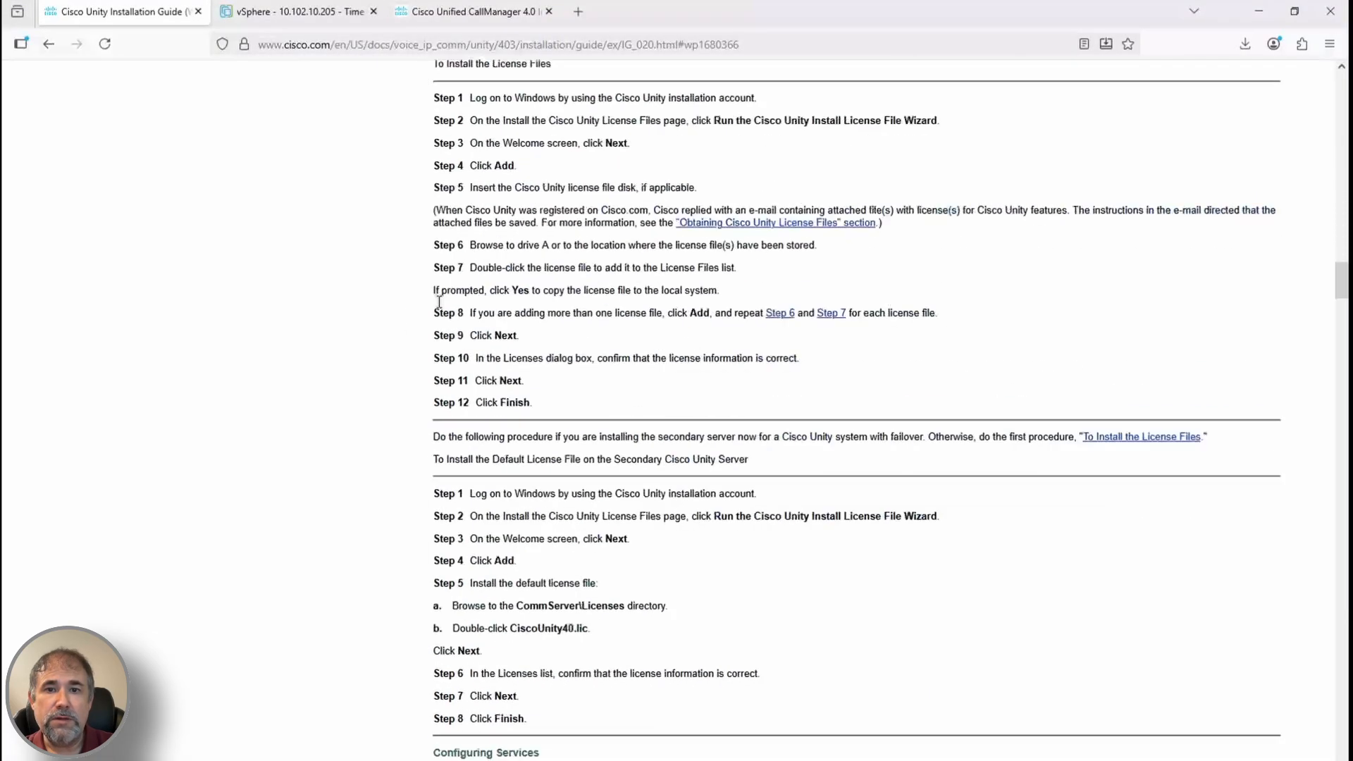
Close Add/Remove Programs and the Control Panel on UNITY4
scroll(715, 399, "down", 1)
scroll(715, 399, "up", 15)
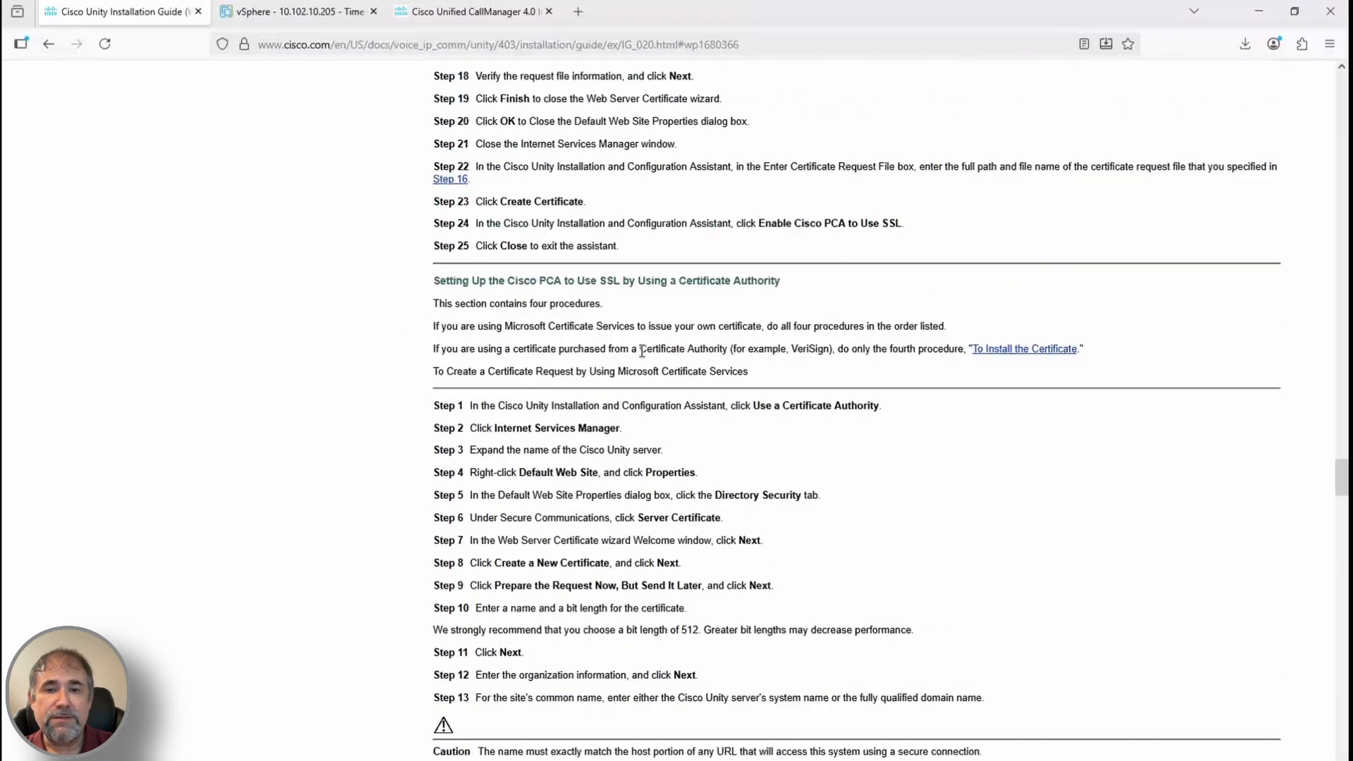
scroll(665, 663, "down", 8)
scroll(664, 663, "down", 10)
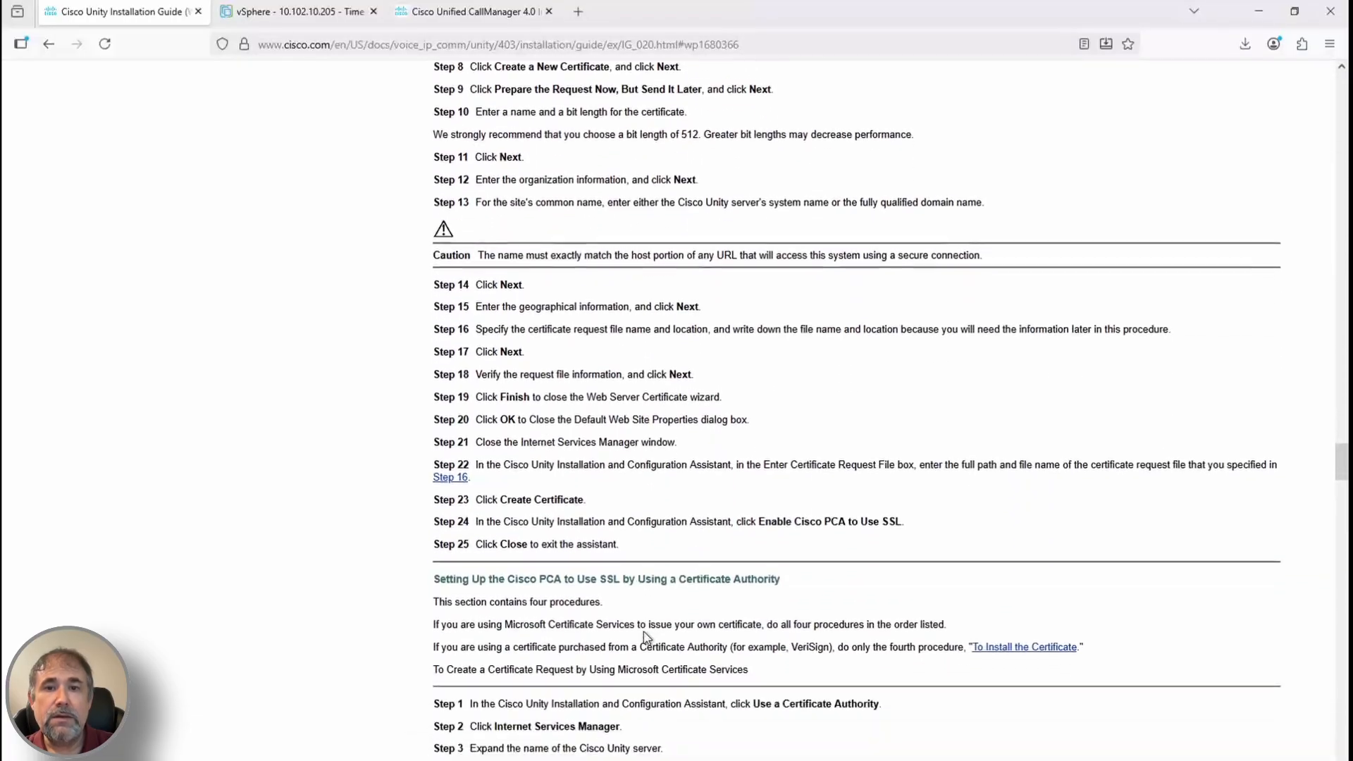
mouse_move(251, 760)
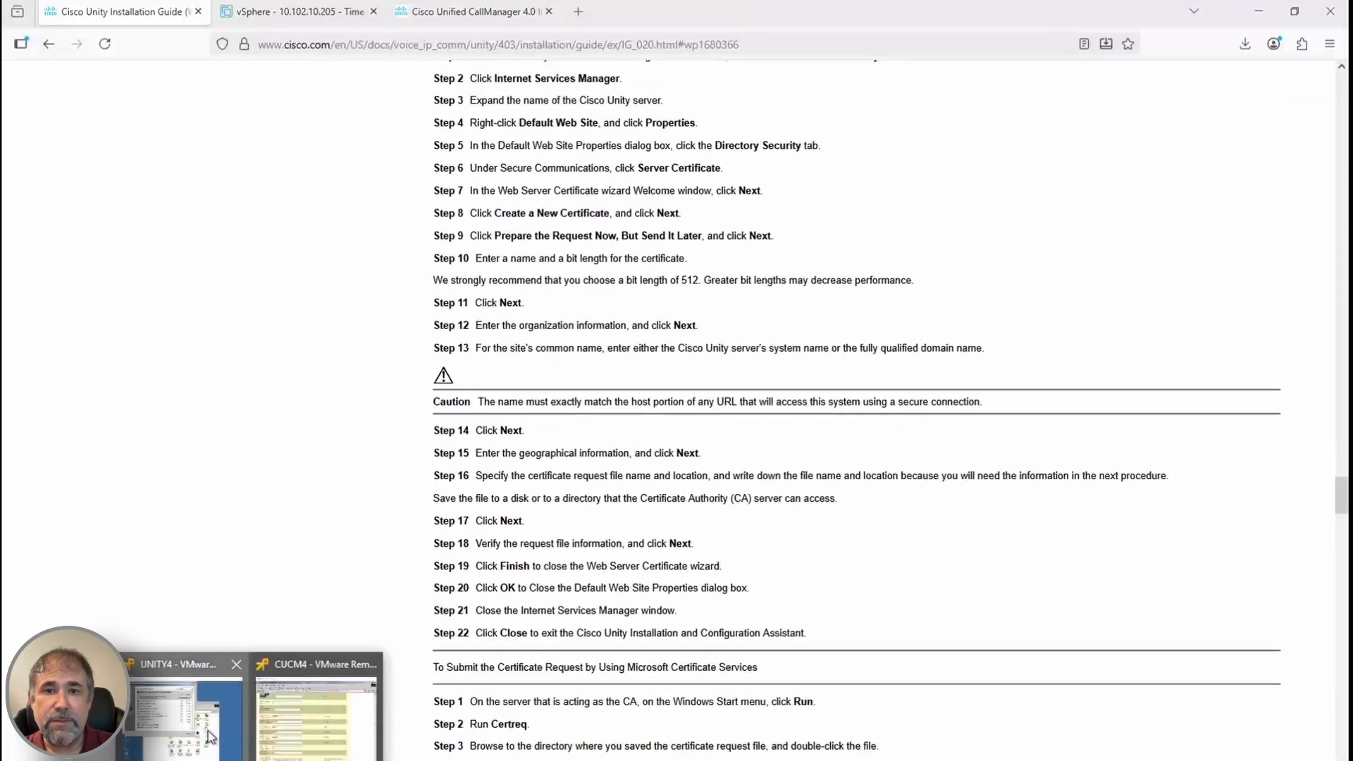
left_click(183, 713)
left_click(997, 406)
left_click(1186, 200)
Submit the c:\certreq request file to the unity CA using certreq
left_click(570, 641)
left_click(660, 582)
type("certreq")
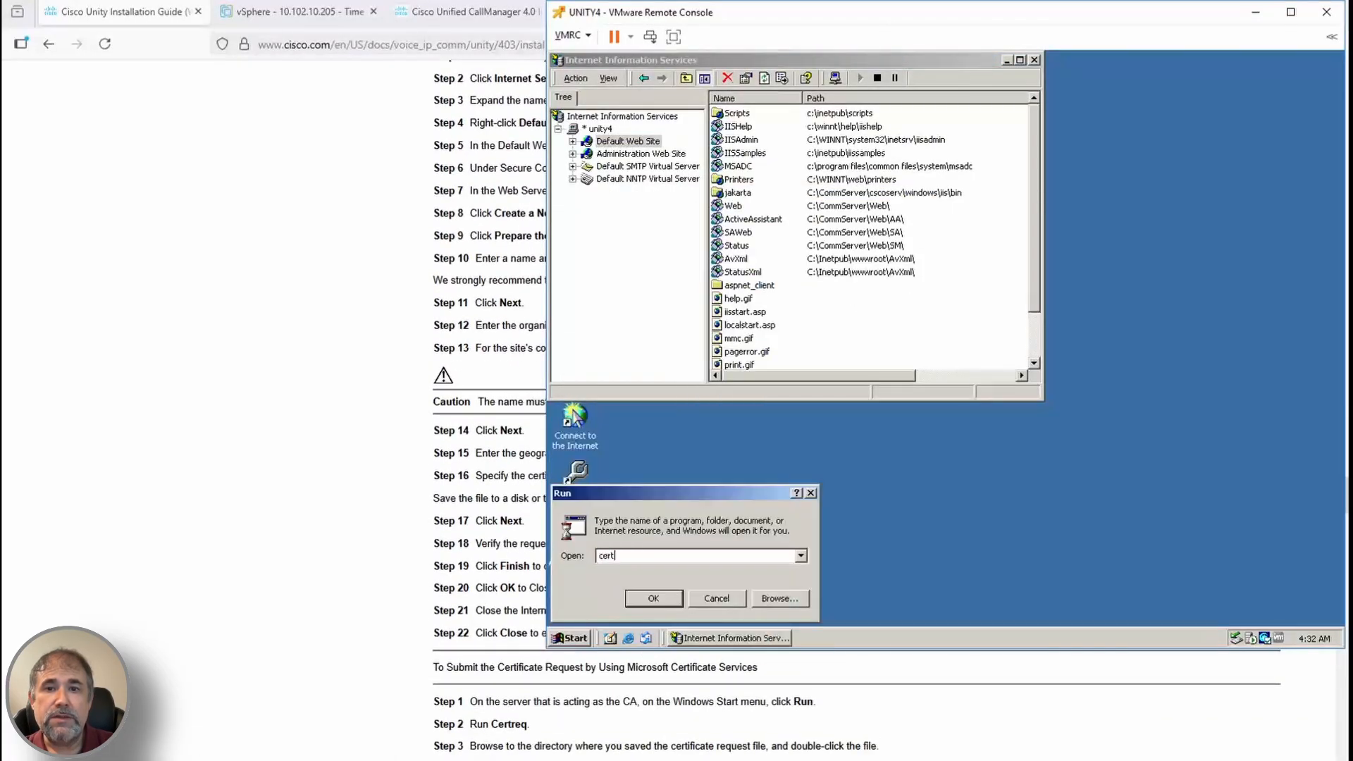
key("Return")
type("c:\\")
key("Return")
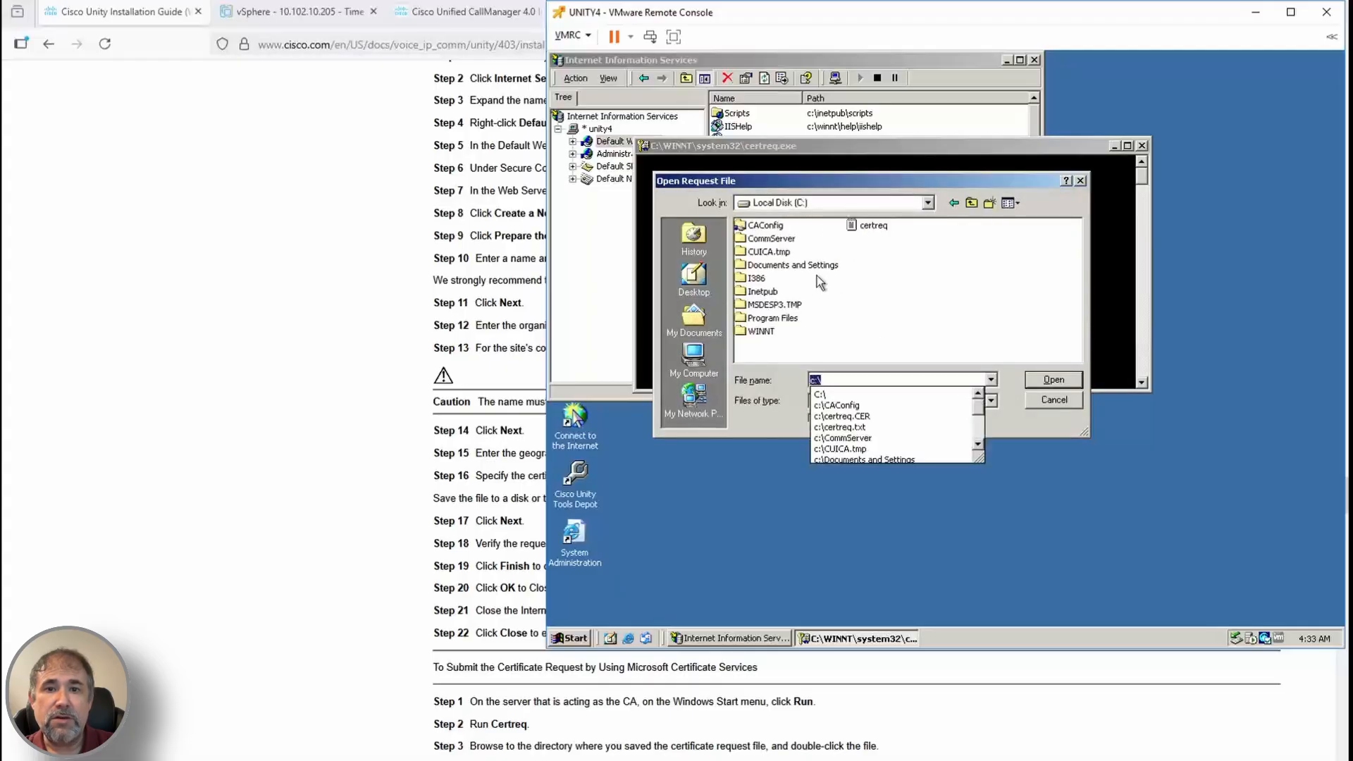
double_click(868, 229)
left_click(586, 111)
left_click(749, 218)
Issue pending request 2 in the unity Certification Authority console
scroll(863, 708, "down", 2)
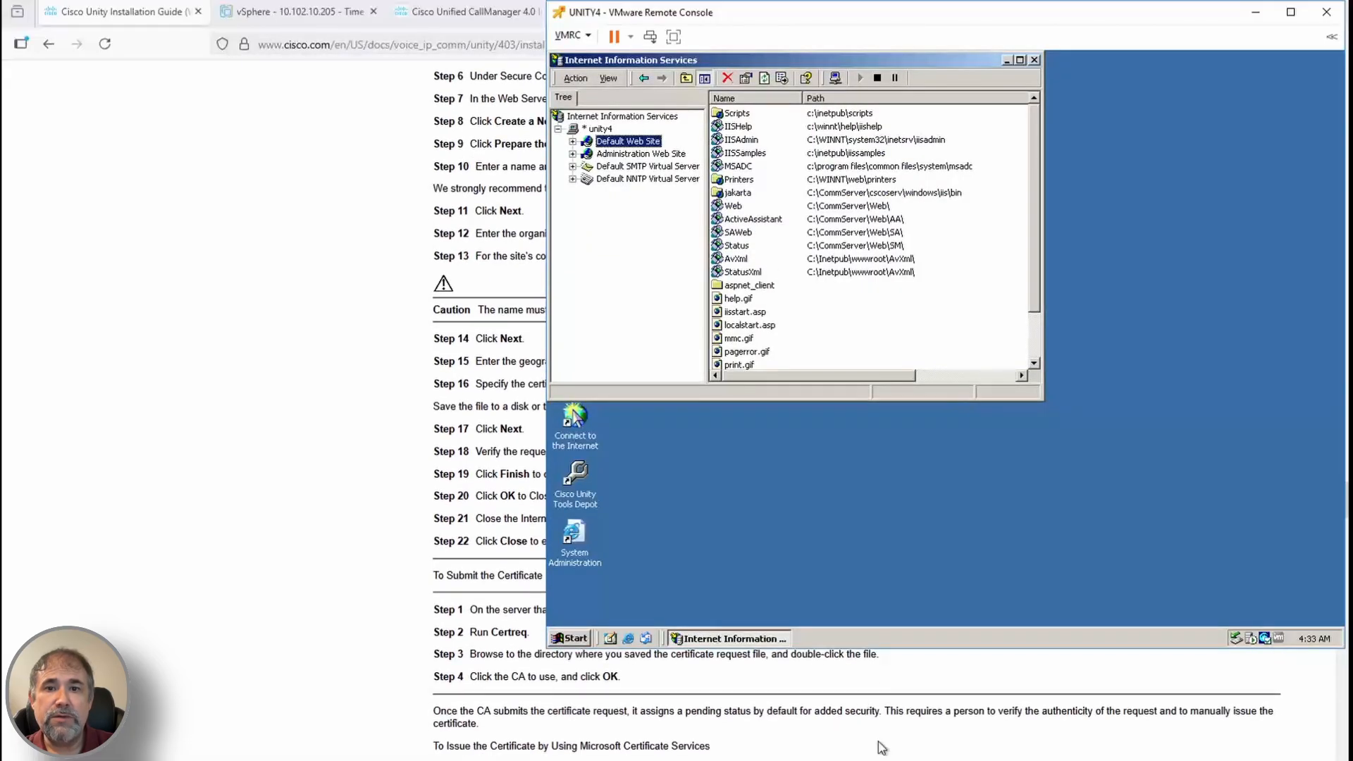
scroll(882, 747, "down", 1)
left_click(570, 638)
mouse_move(617, 460)
mouse_move(740, 470)
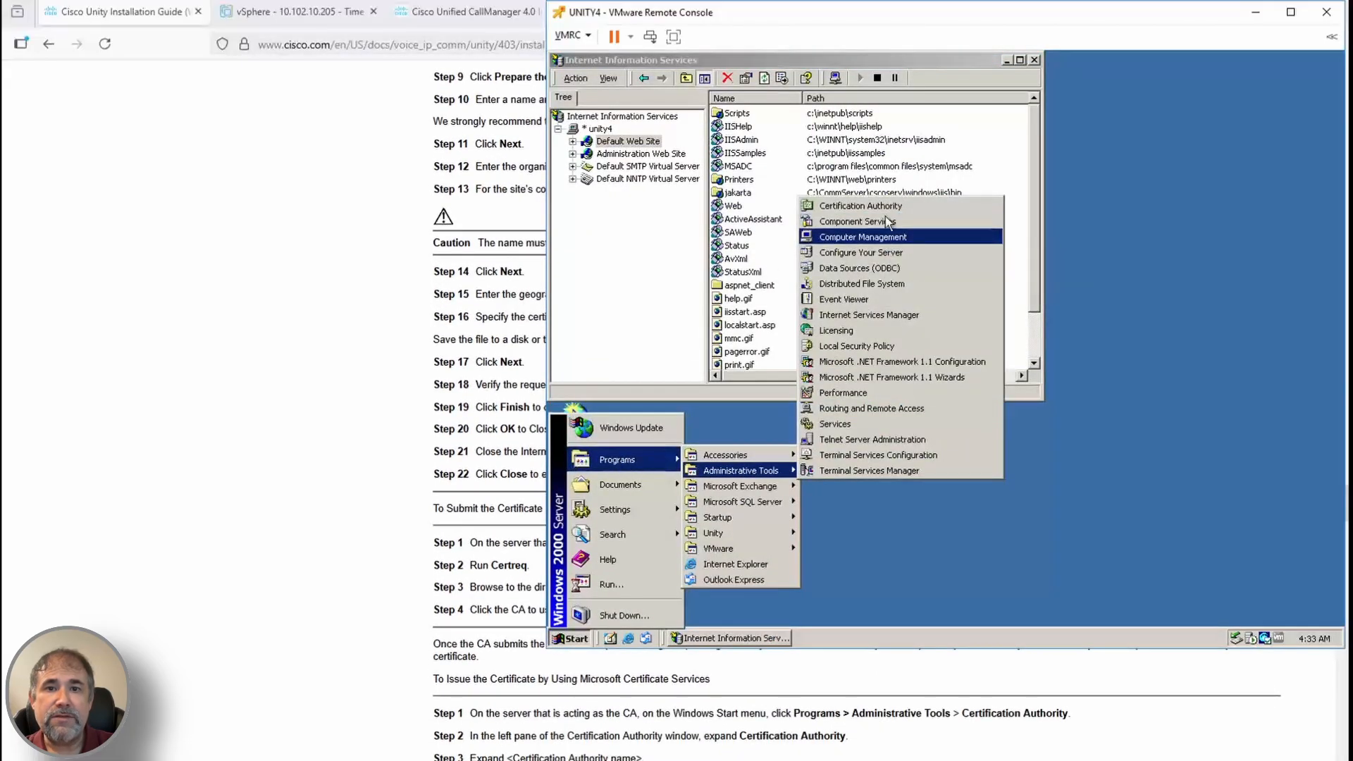
left_click(877, 206)
left_click(558, 130)
left_click(630, 167)
scroll(864, 705, "down", 1)
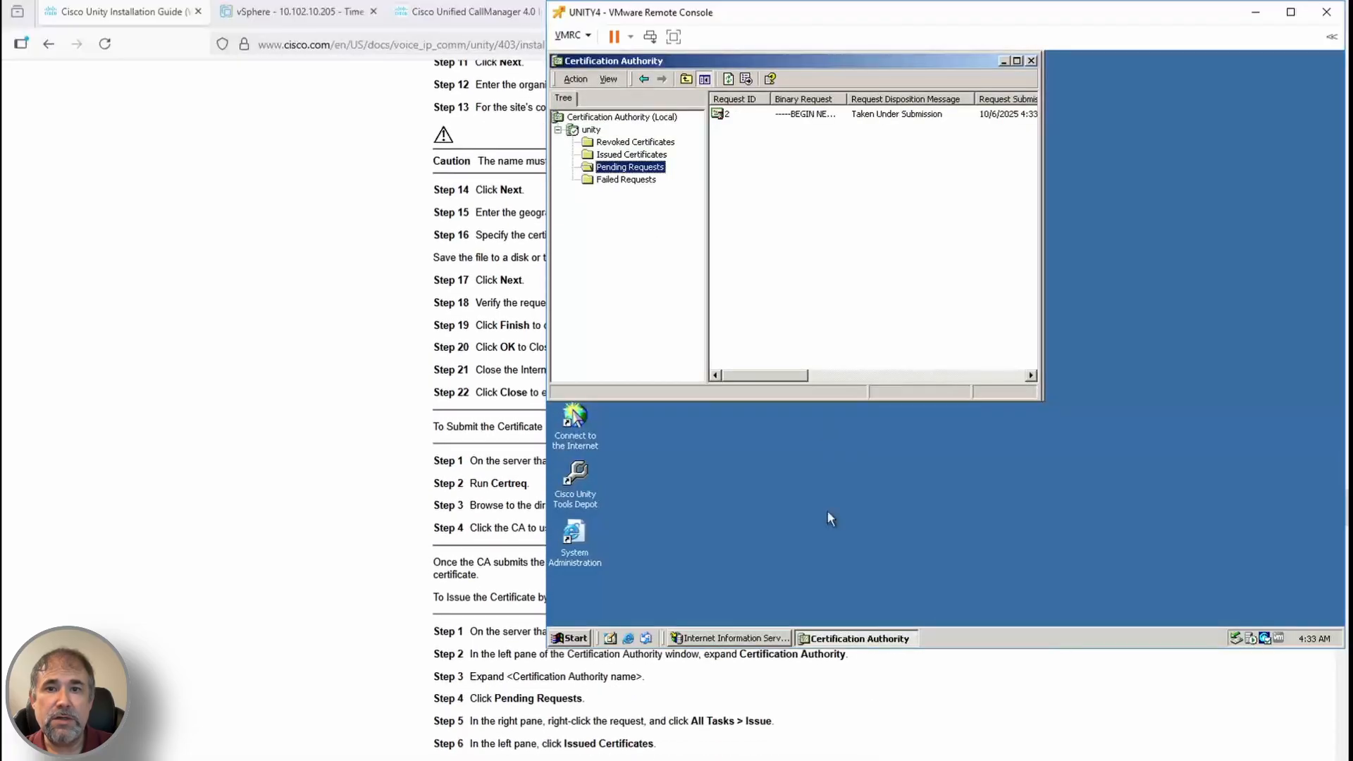
right_click(726, 114)
left_click(810, 141)
Open the issued certificate and start a DER encoded X.509 export
scroll(866, 750, "down", 1)
left_click(614, 155)
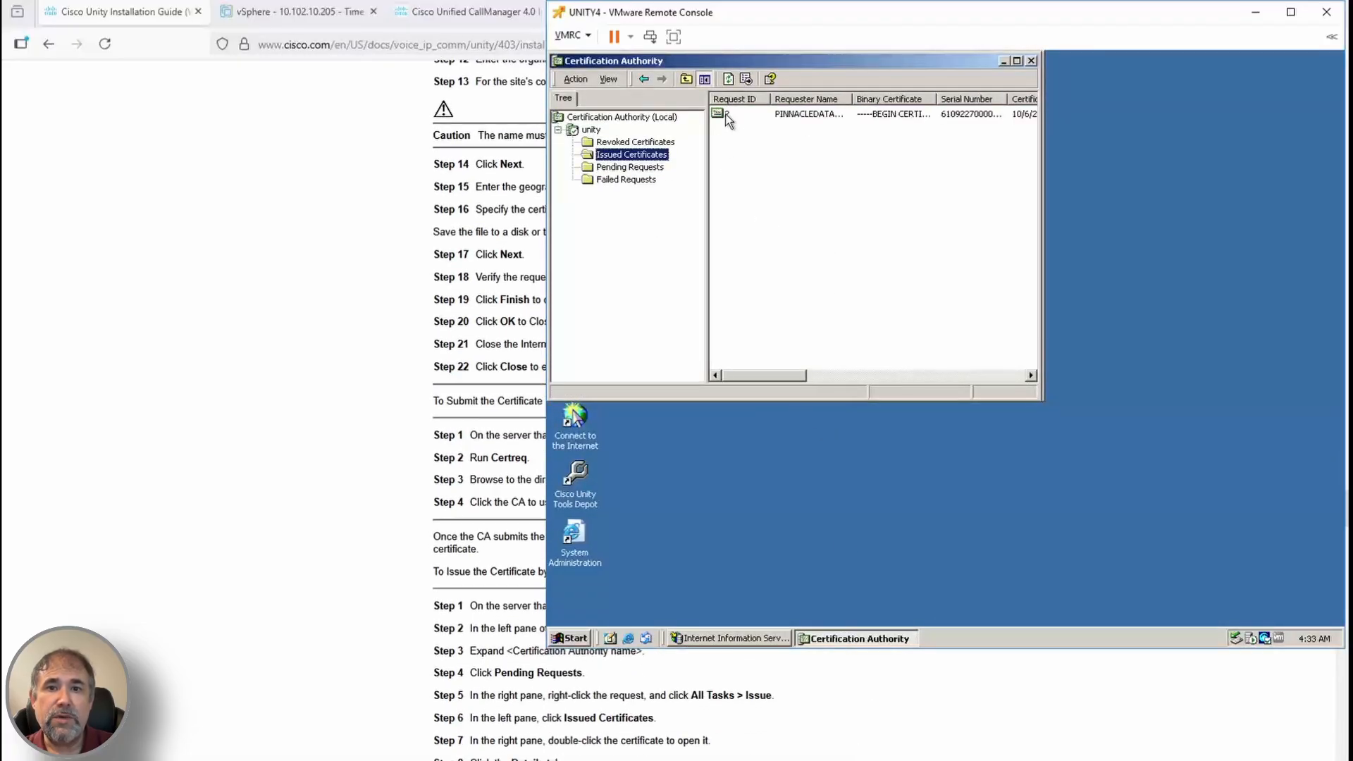
double_click(728, 115)
left_click(621, 94)
scroll(873, 756, "down", 1)
left_click(816, 386)
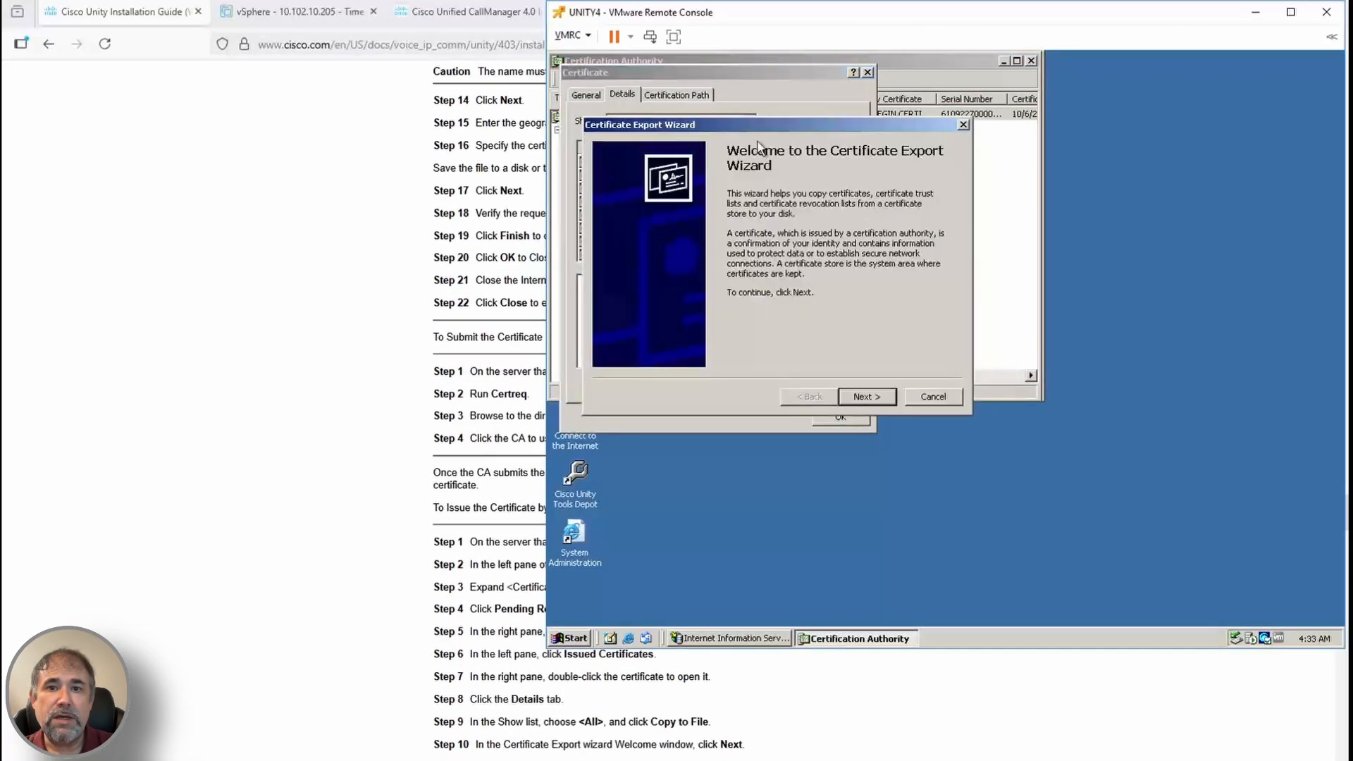
left_click(866, 396)
scroll(868, 404, "down", 1)
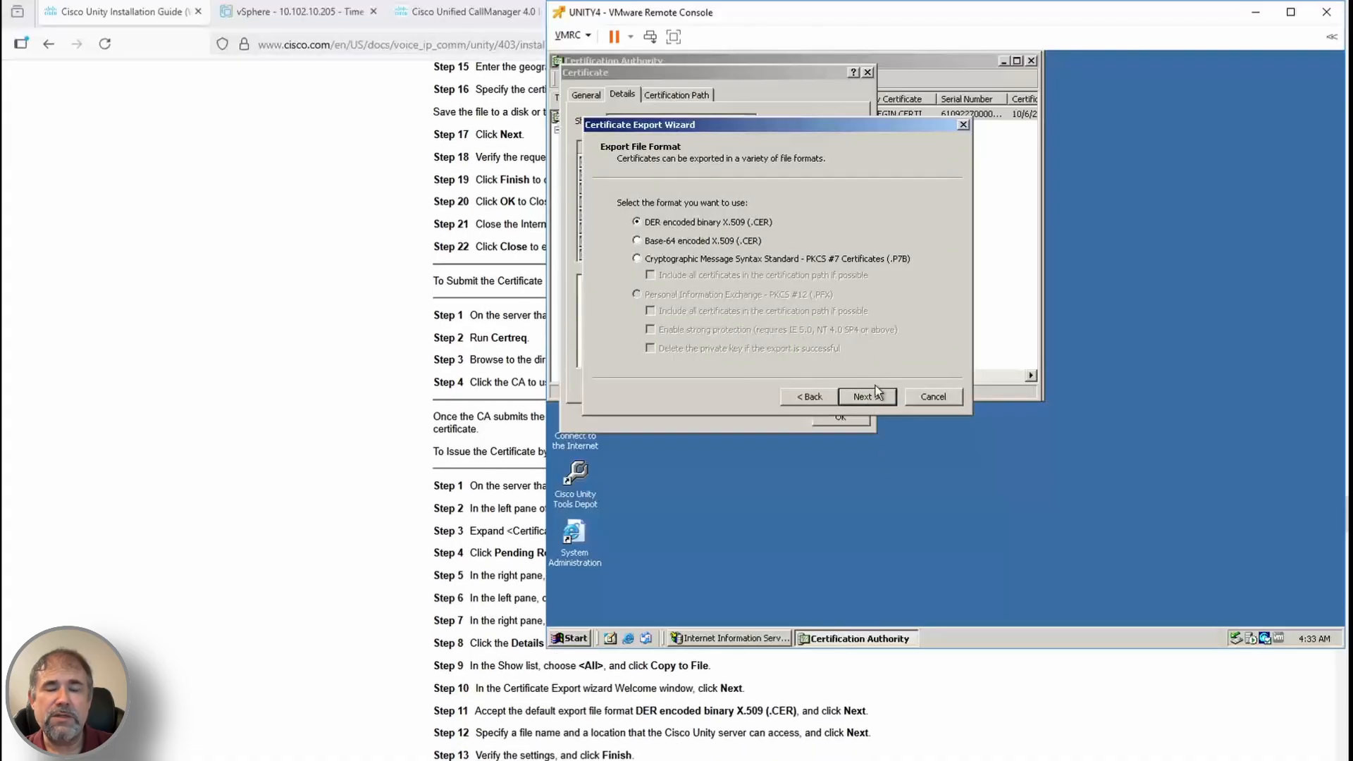
left_click(871, 396)
Save the export as c:\unity_cert.cer and close the certificate dialog
type("unity_cert")
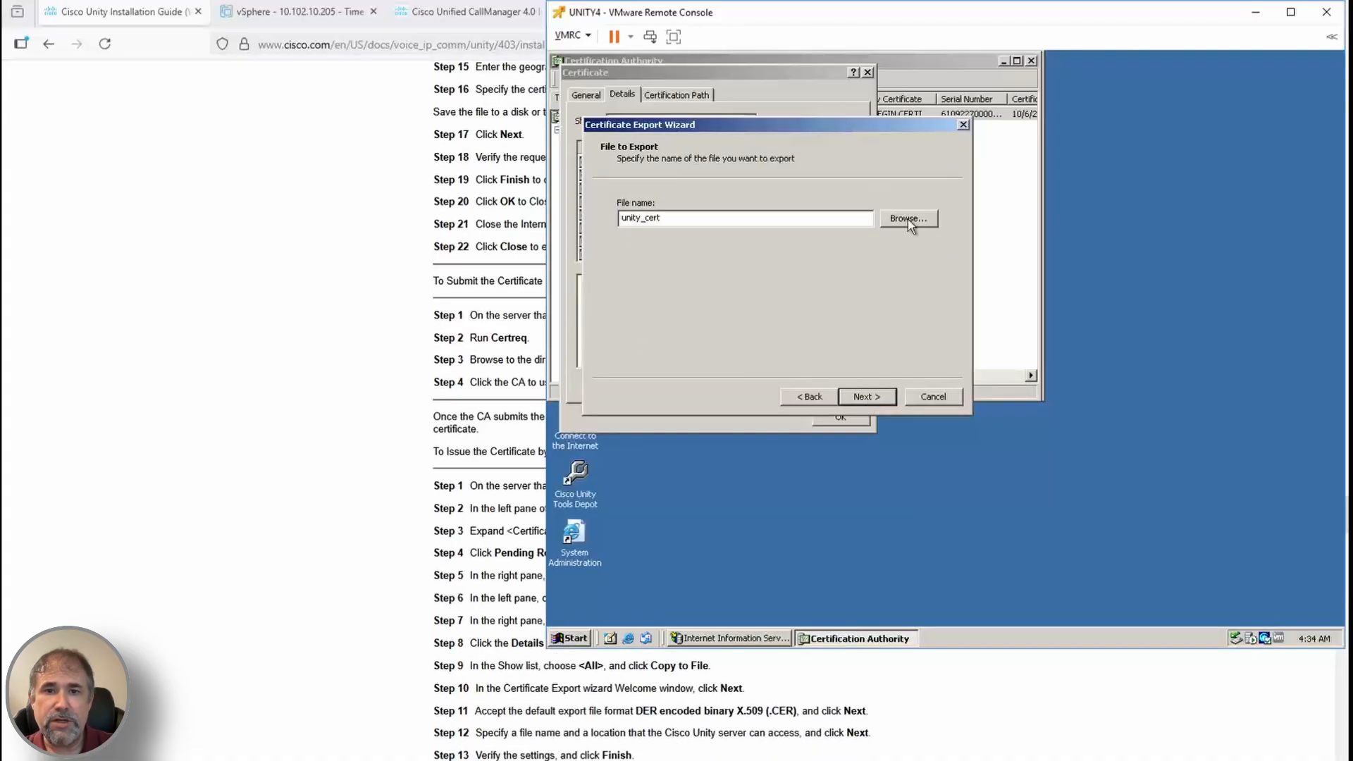
left_click(908, 220)
type("c:\\unity_cert")
key("Return")
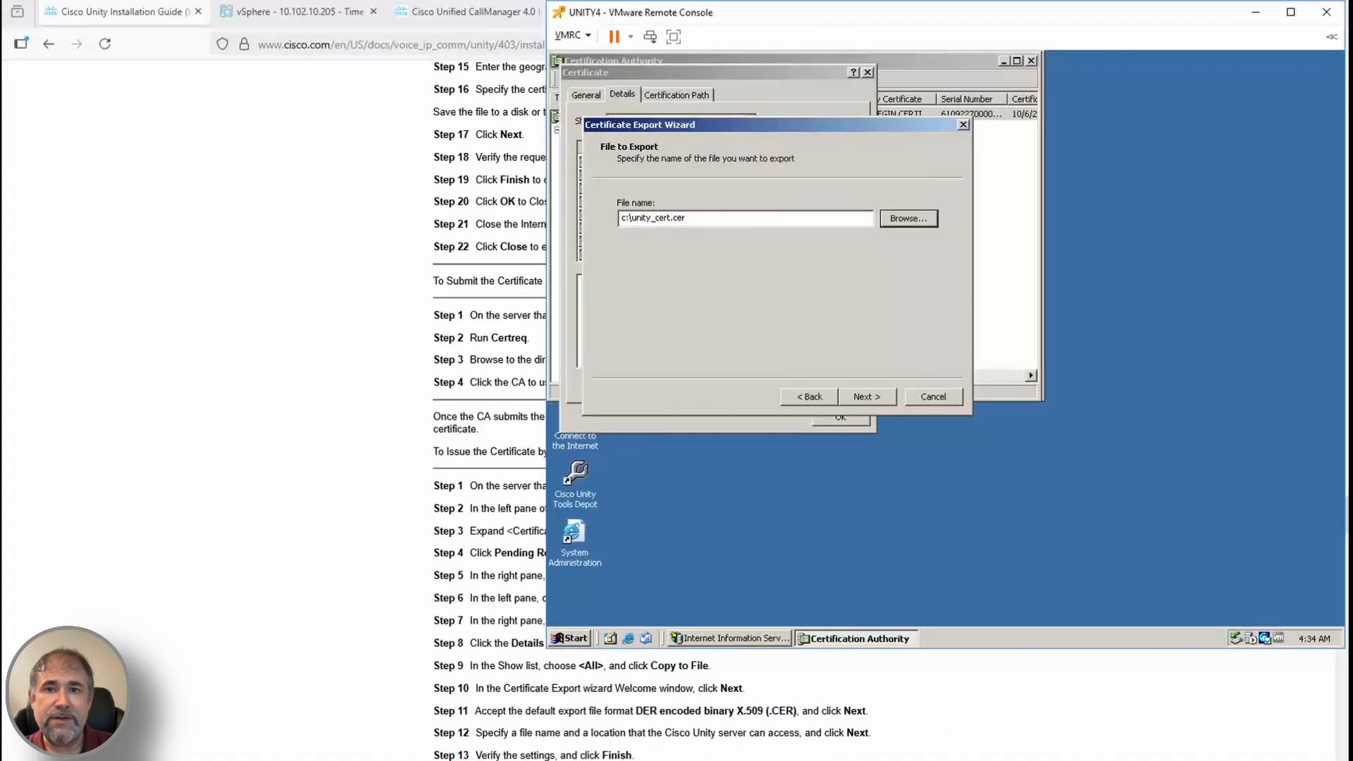
left_click(875, 399)
left_click(876, 400)
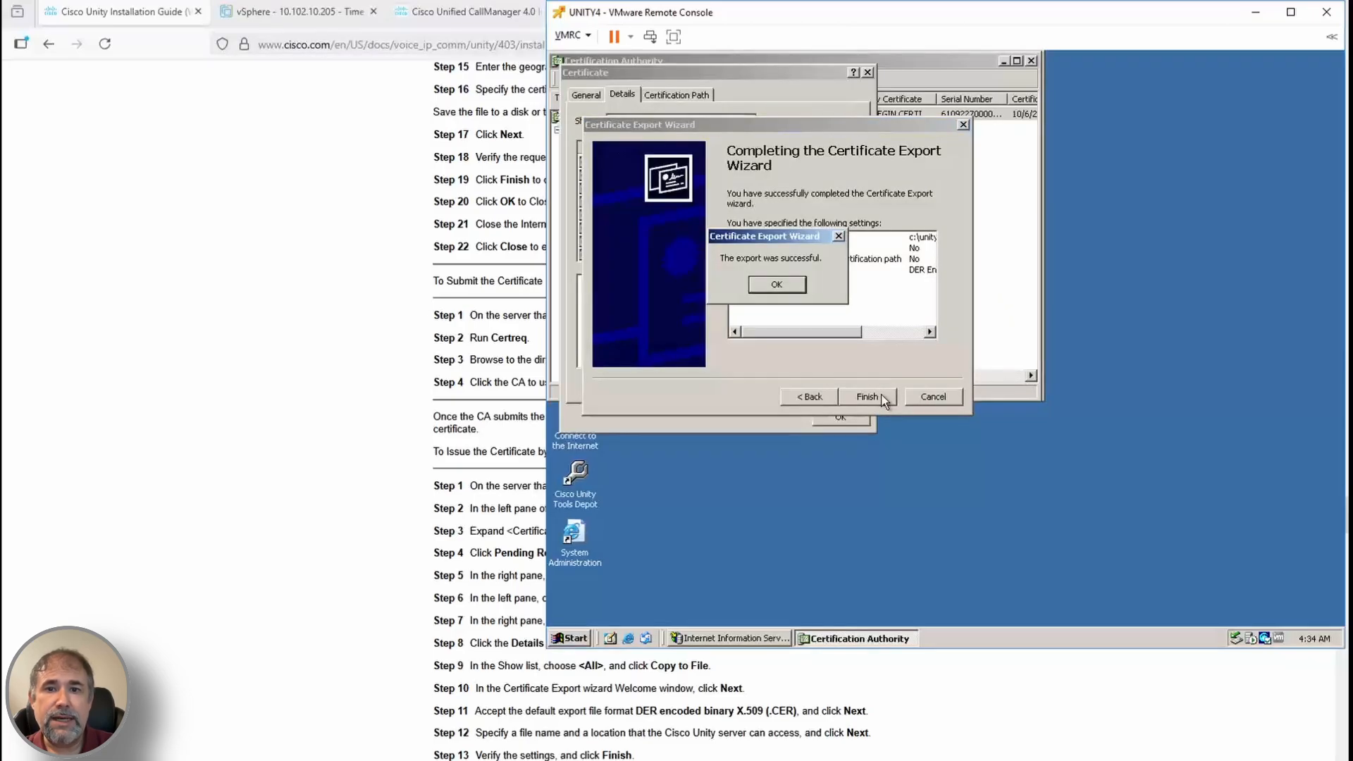
key("Return")
scroll(879, 755, "down", 1)
scroll(880, 756, "down", 4)
left_click(840, 416)
Run Setup from the Unity disc on E: in English, then dismiss the stop-services and incomplete-installation dialogs
left_click(1032, 61)
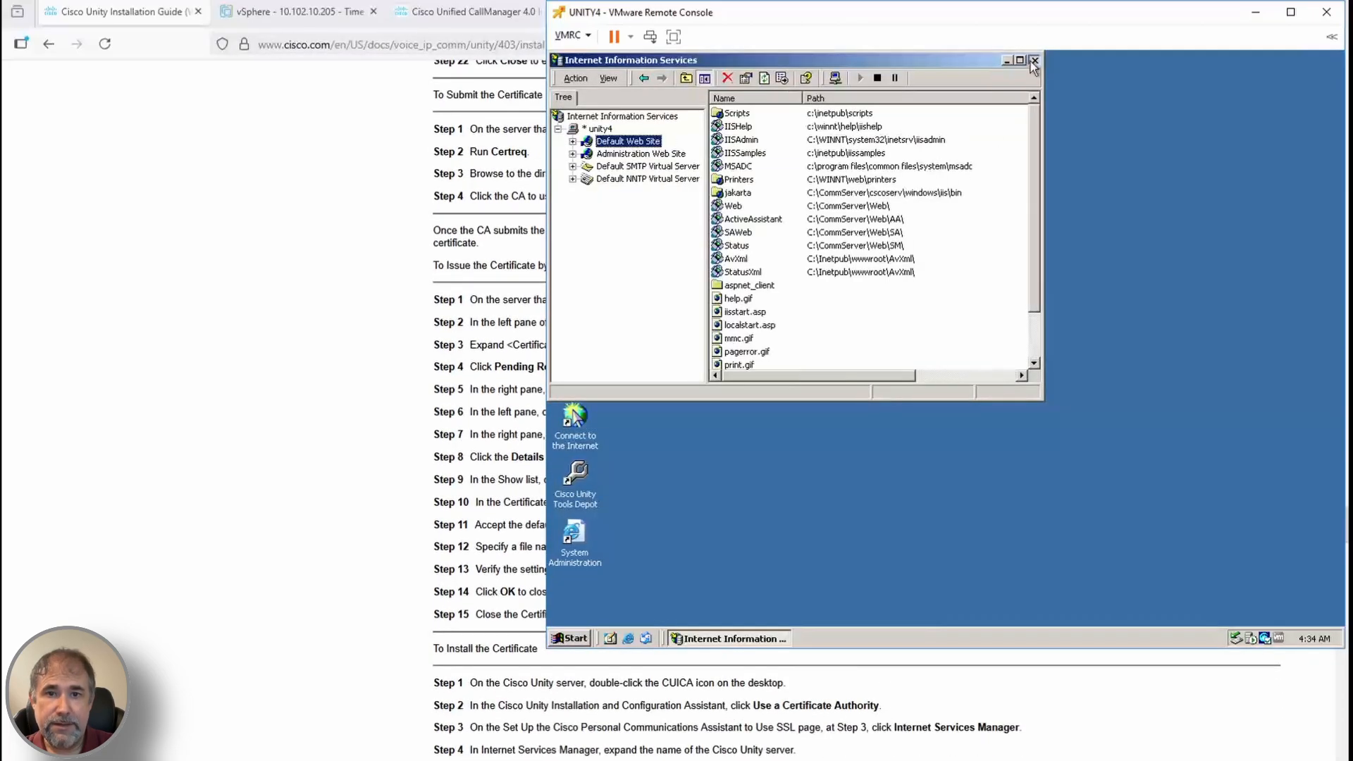
left_click(1035, 56)
double_click(575, 124)
double_click(853, 141)
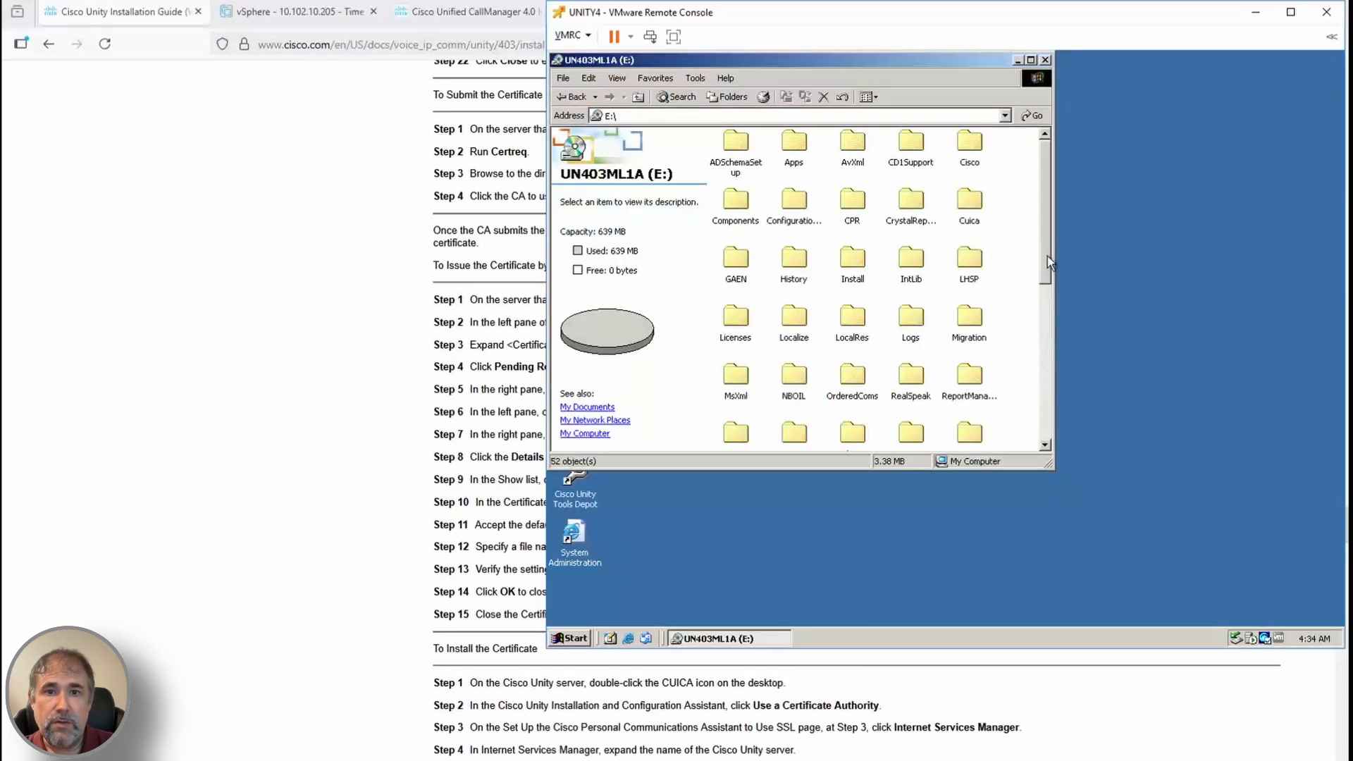
left_click(852, 325)
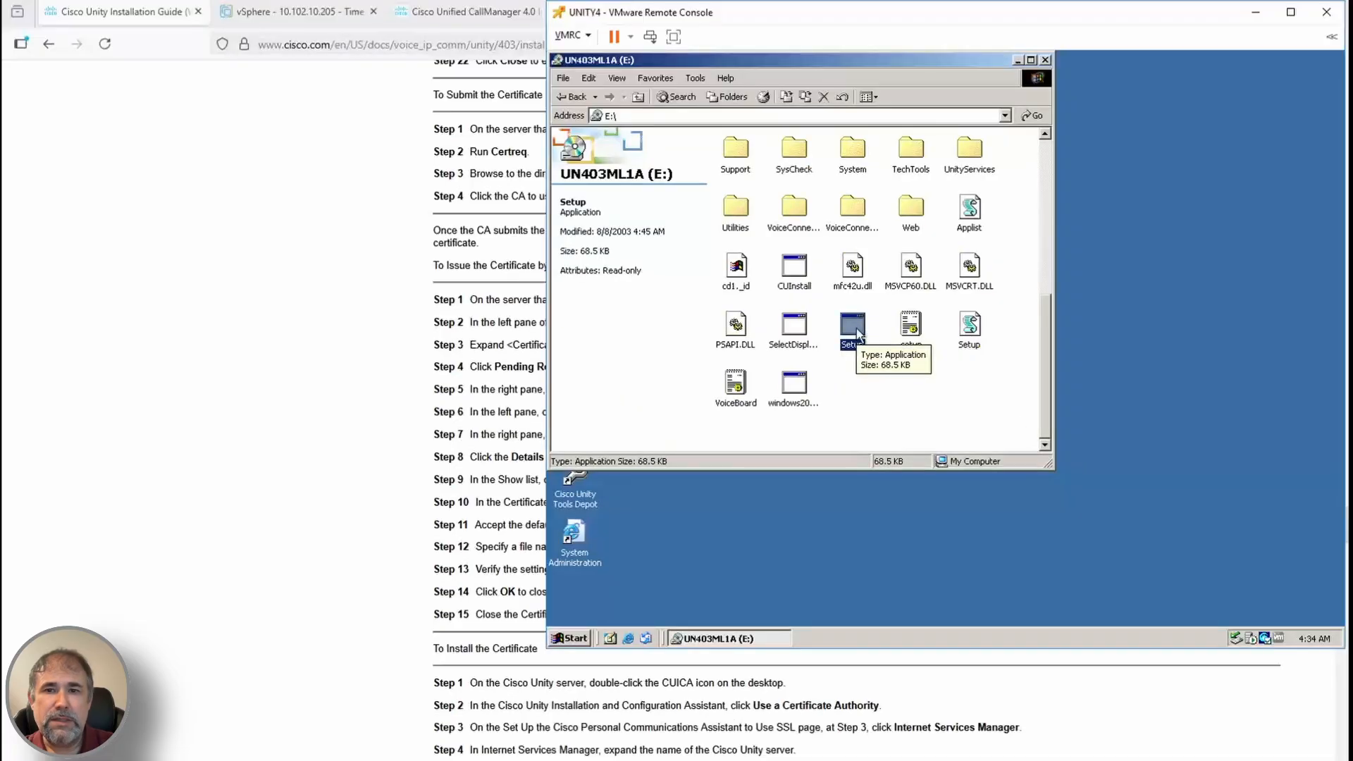
double_click(855, 330)
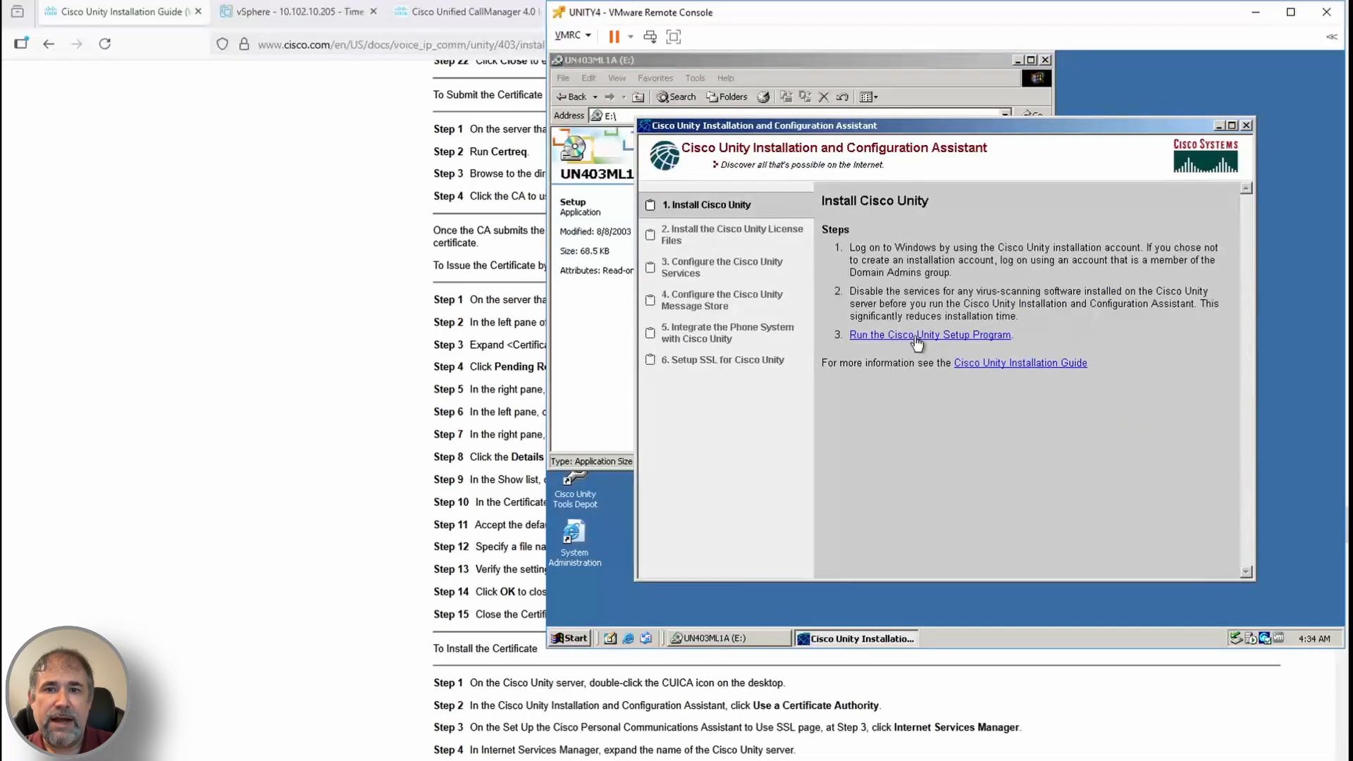
left_click(916, 336)
left_click(1022, 461)
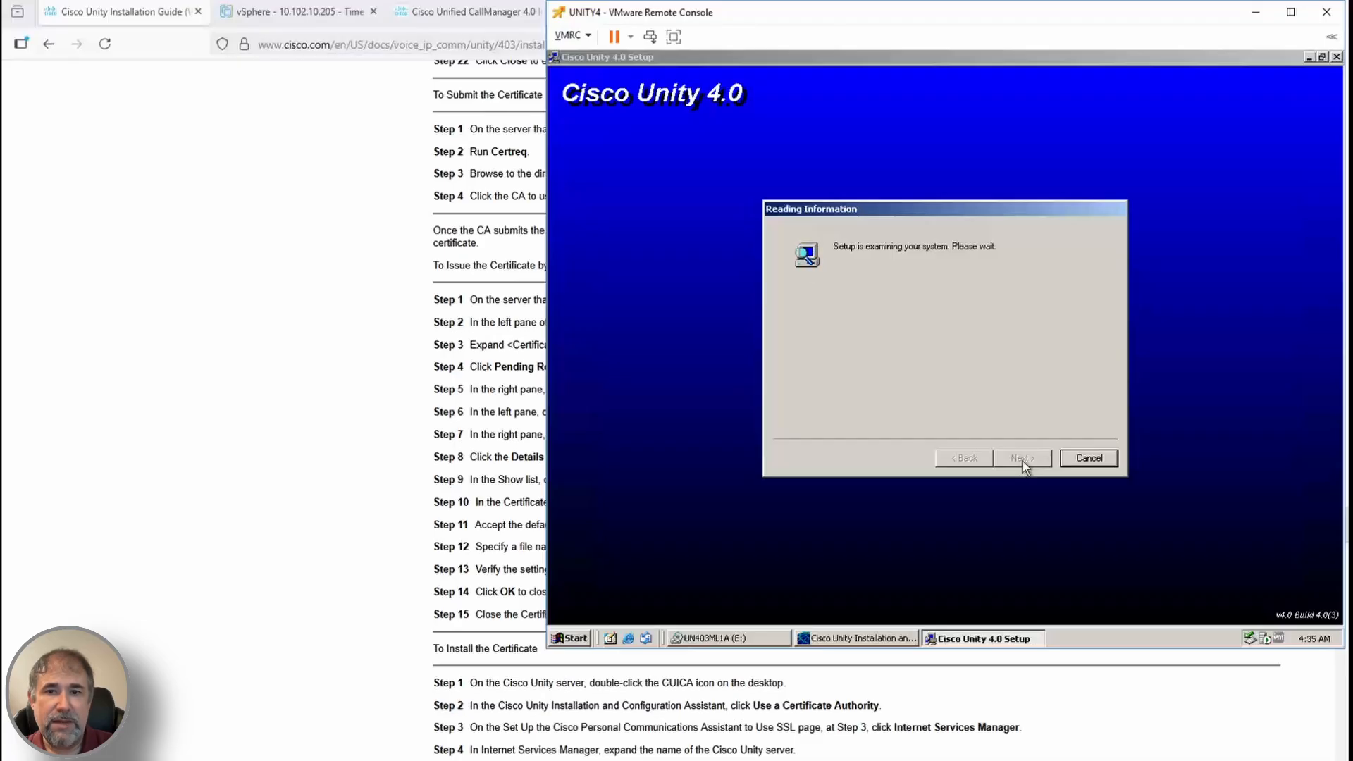
left_click(921, 364)
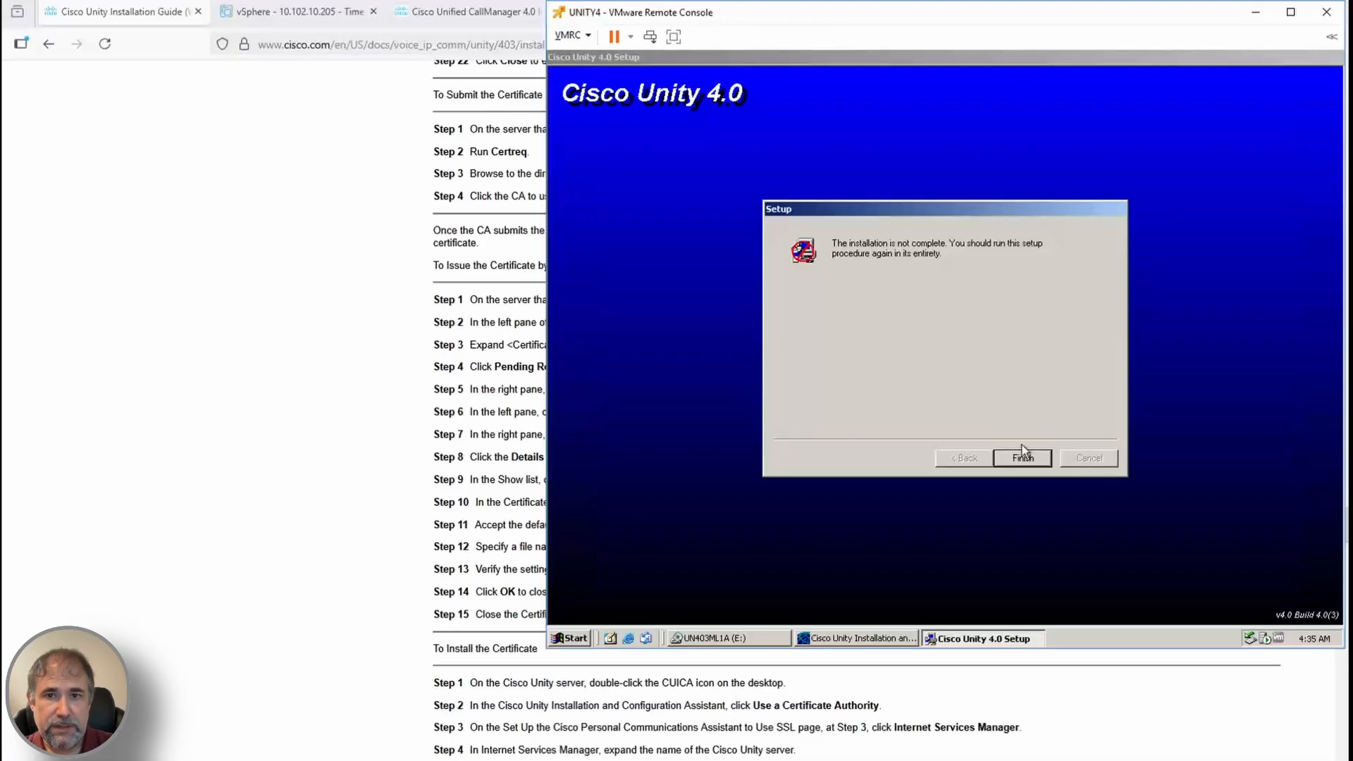
left_click(1021, 457)
Launch Cuica\ConfigurationAssistantSetup, close it and the folder, and return to the browser guide
double_click(647, 126)
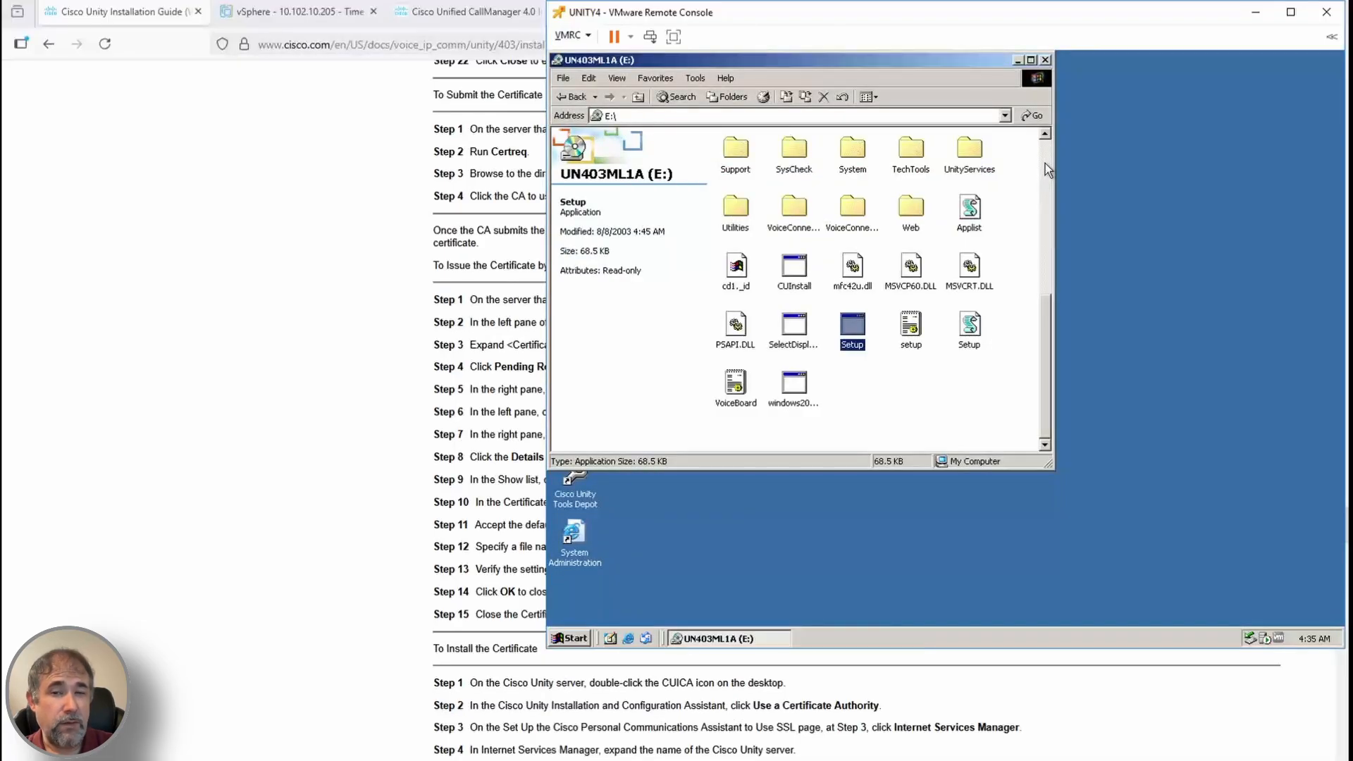
left_click(1046, 163)
double_click(970, 200)
left_click(896, 372)
double_click(899, 373)
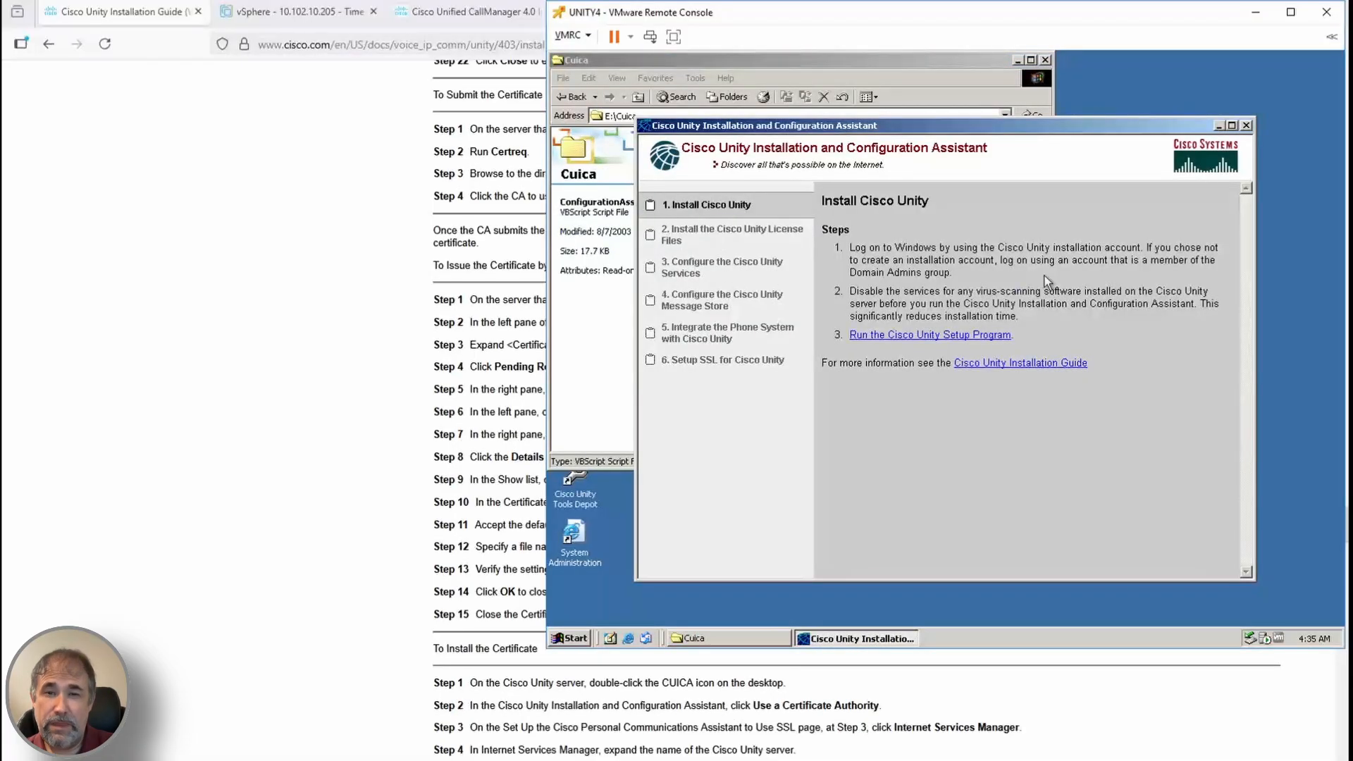
left_click(1246, 126)
left_click(1045, 61)
left_click(1255, 12)
Show the installation chapter's contents in the guide and bring the UNITY4 console forward
key("Home")
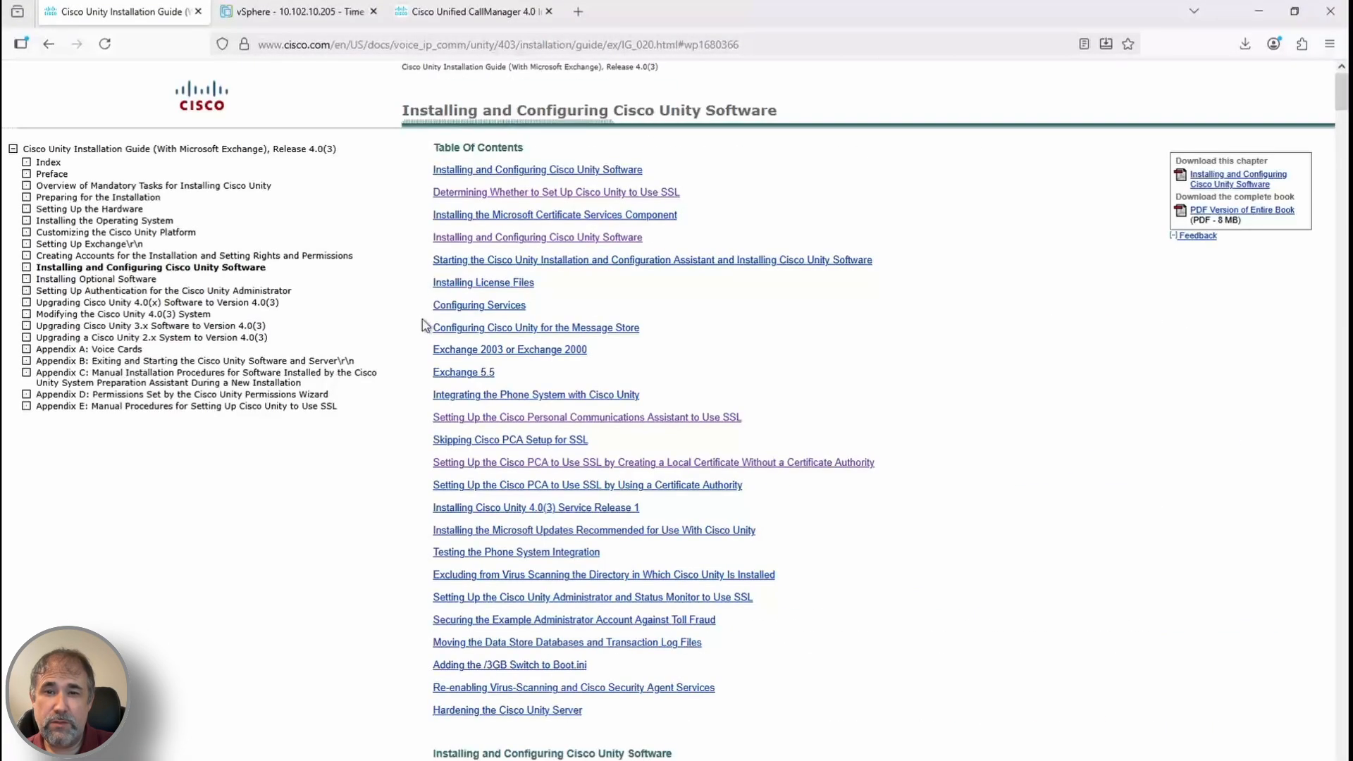
left_click(254, 406)
scroll(1194, 463, "down", 15)
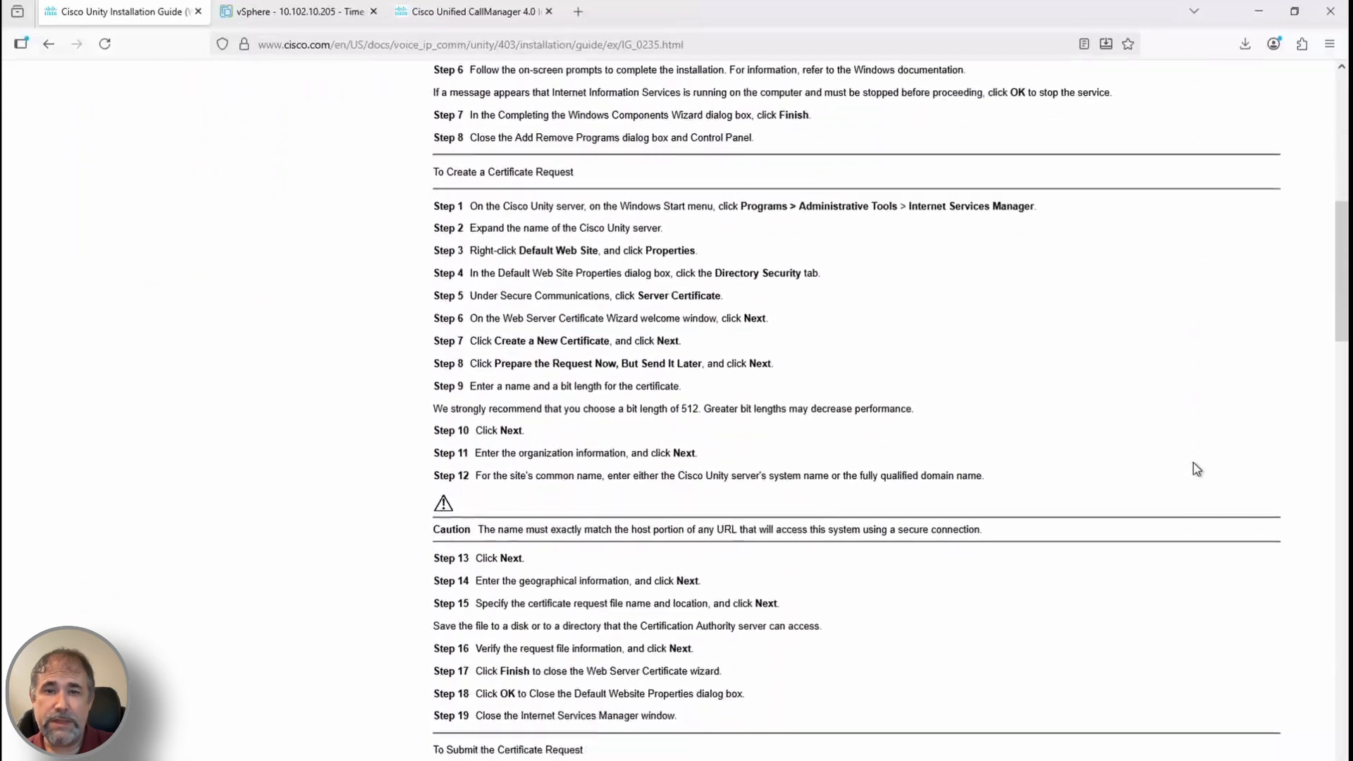
scroll(1194, 462, "down", 3)
scroll(1193, 462, "up", 1)
left_click(264, 759)
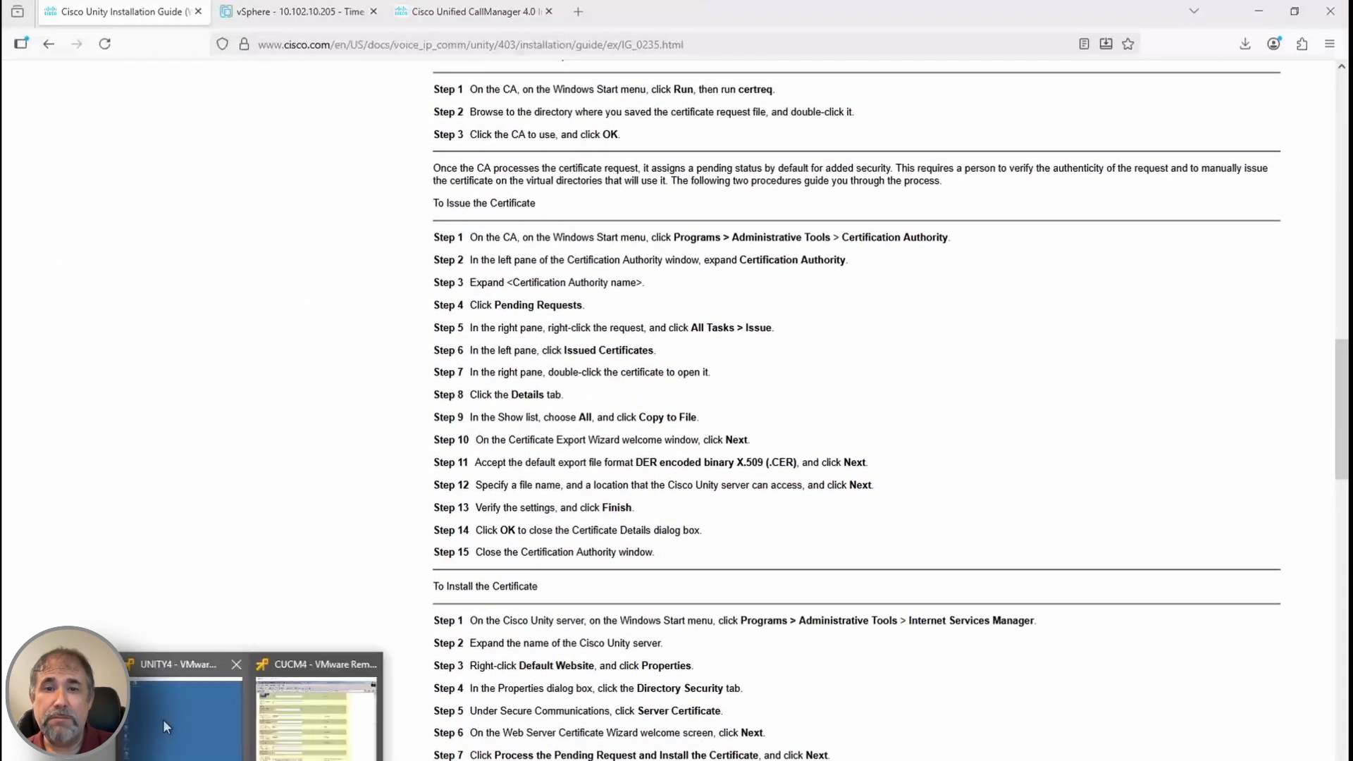
left_click(167, 725)
scroll(423, 631, "up", 1)
In Internet Services Manager, open Default Web Site Properties on the Directory Security tab
left_click(569, 637)
mouse_move(619, 544)
mouse_move(746, 465)
left_click(947, 238)
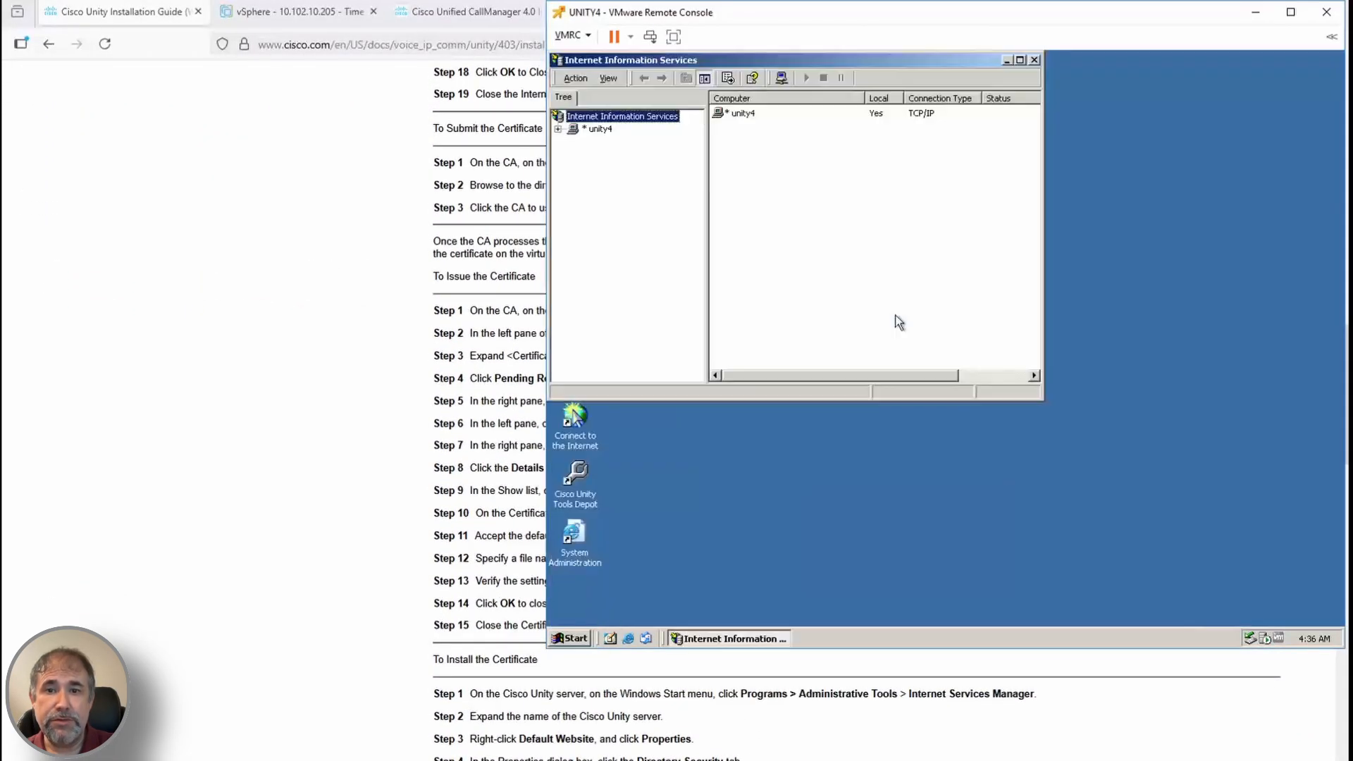
right_click(604, 148)
left_click(634, 324)
left_click(746, 156)
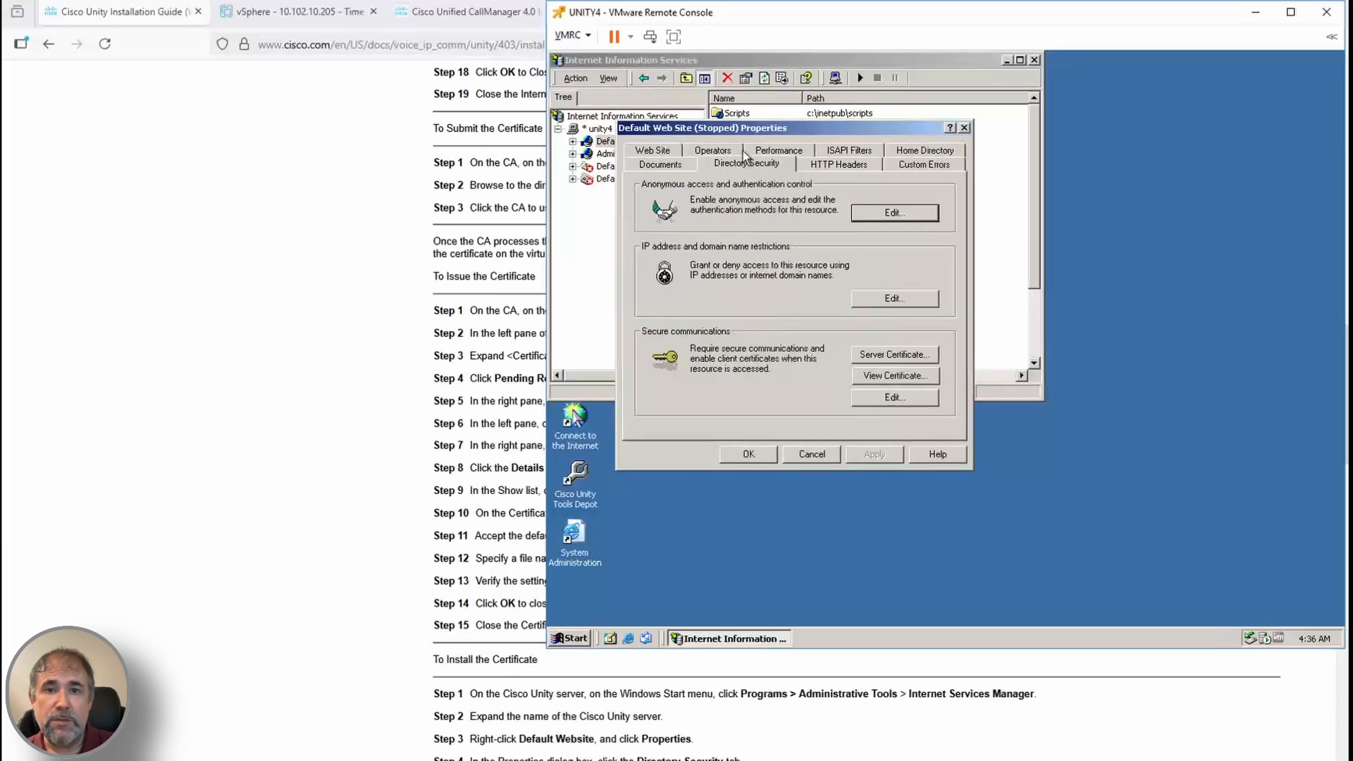
left_click(893, 354)
left_click(947, 427)
Inspect the site's current certificate details and its secure communications settings without changes
left_click(893, 376)
left_click(688, 163)
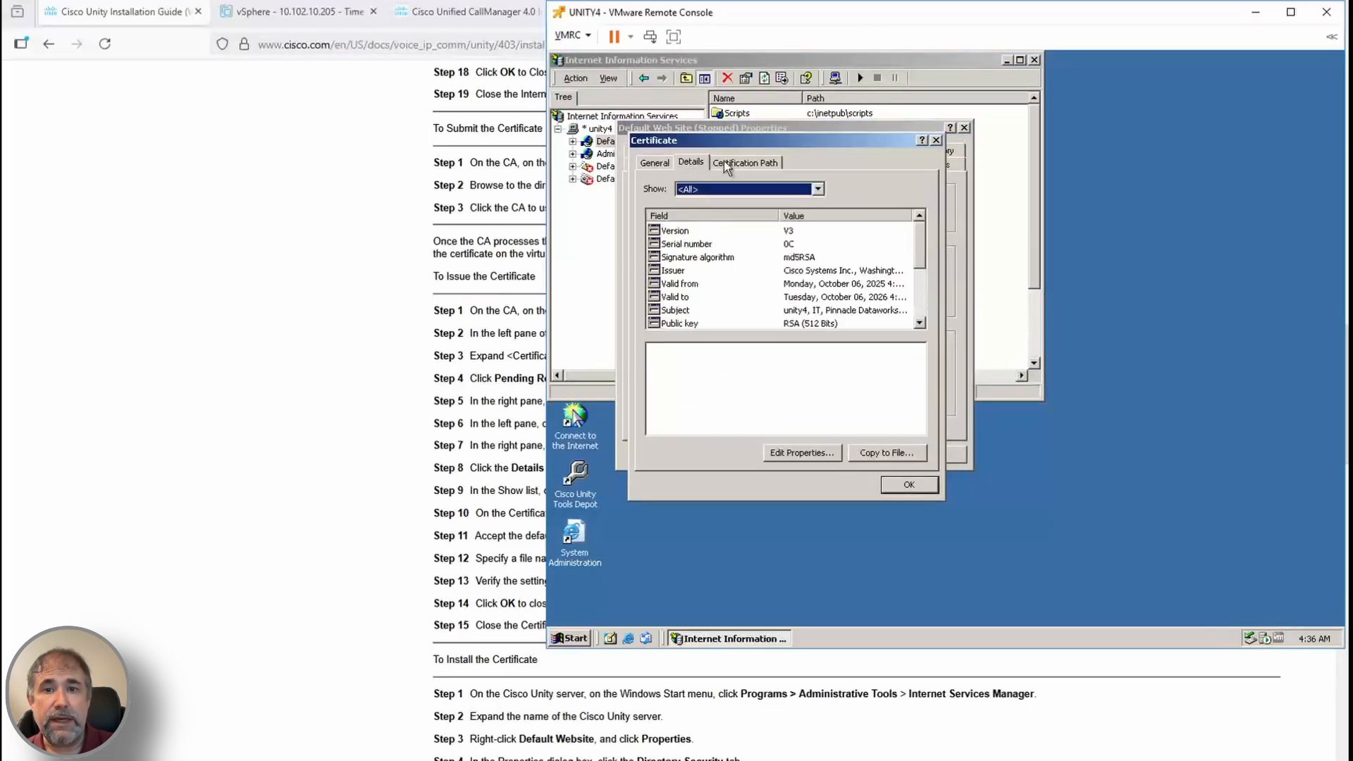
left_click(644, 162)
left_click(909, 484)
left_click(891, 398)
left_click(851, 454)
scroll(900, 733, "down", 5)
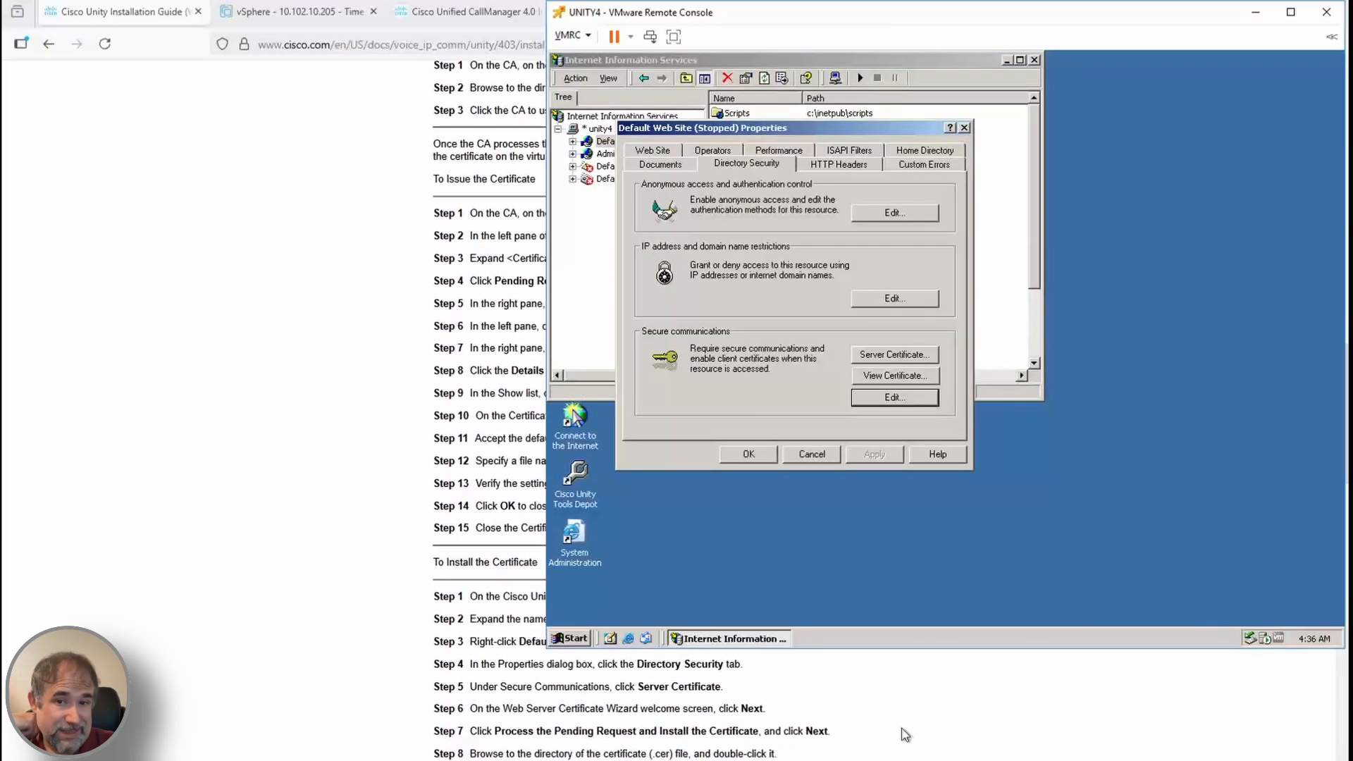
scroll(900, 734, "up", 4)
Process the pending certificate request with unity_cert.cer, finish the wizard, and close the properties
left_click(895, 357)
left_click(886, 425)
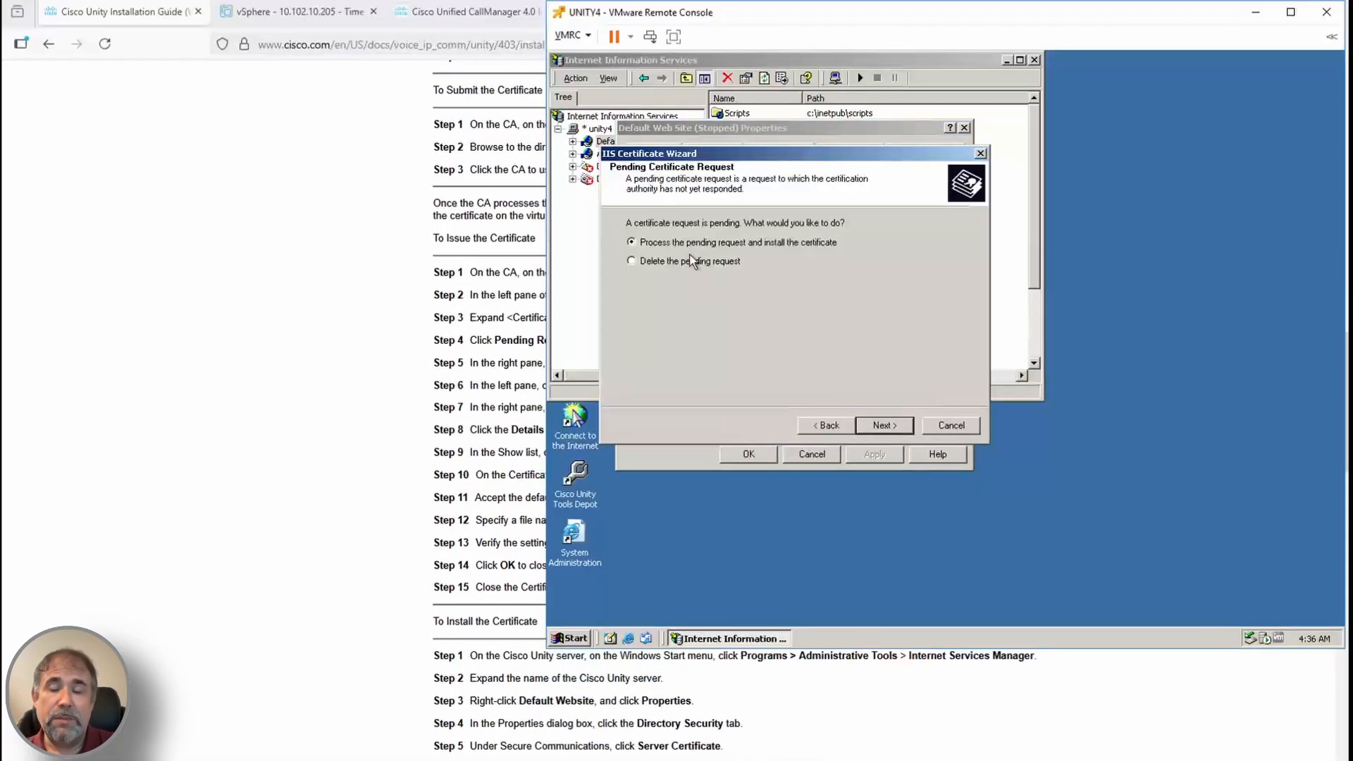
left_click(886, 425)
left_click(916, 256)
double_click(704, 348)
left_click(887, 427)
left_click(886, 427)
left_click(887, 427)
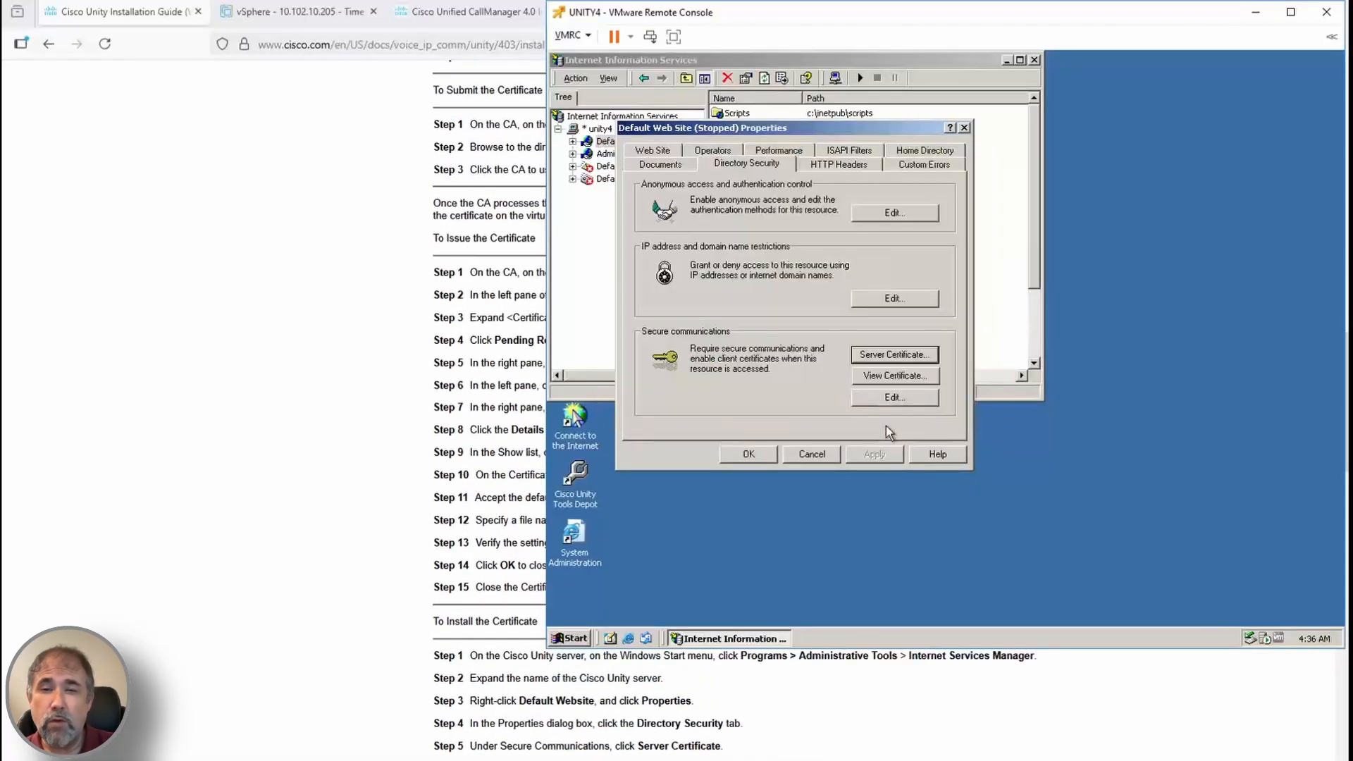
scroll(931, 719, "down", 3)
left_click(761, 457)
scroll(916, 705, "down", 3)
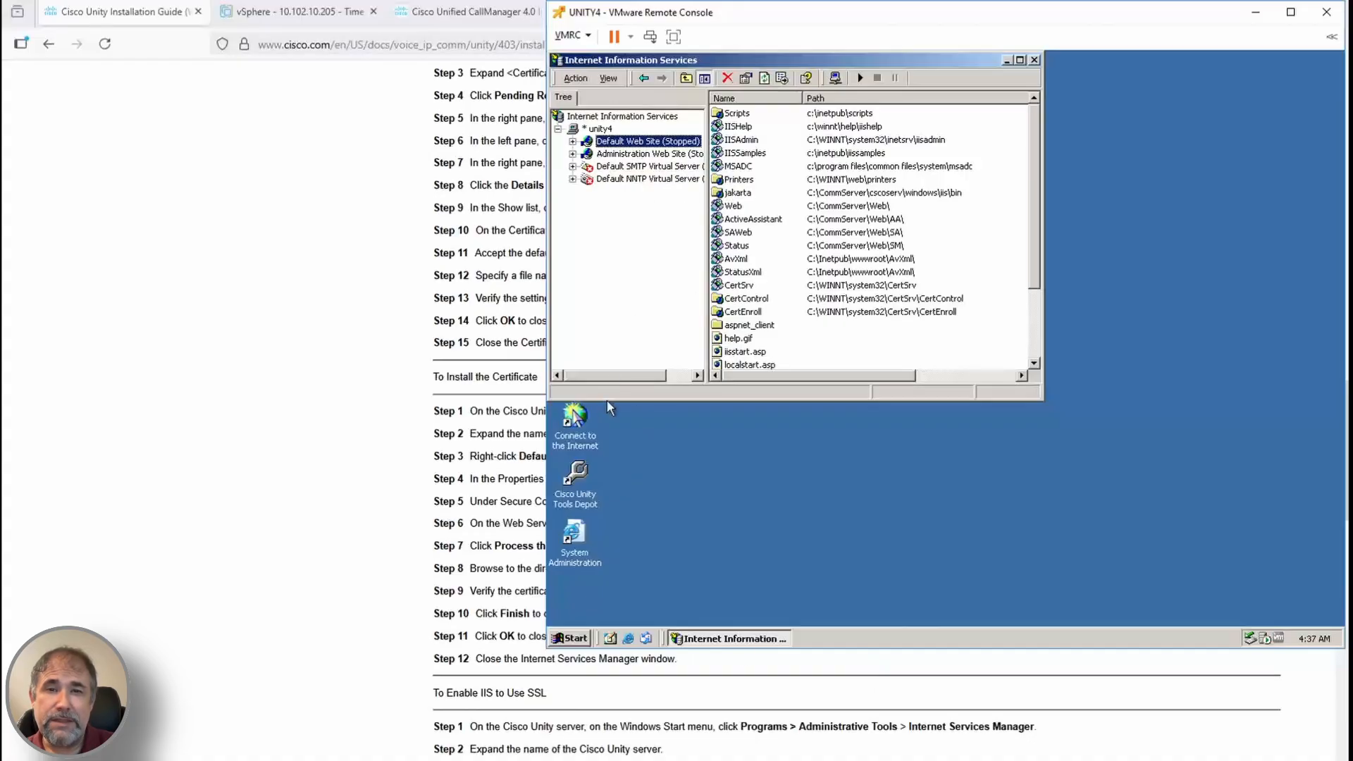
Relaunch Internet Services Manager and close the duplicate IIS window
left_click(574, 638)
mouse_move(634, 549)
mouse_move(740, 556)
left_click(889, 309)
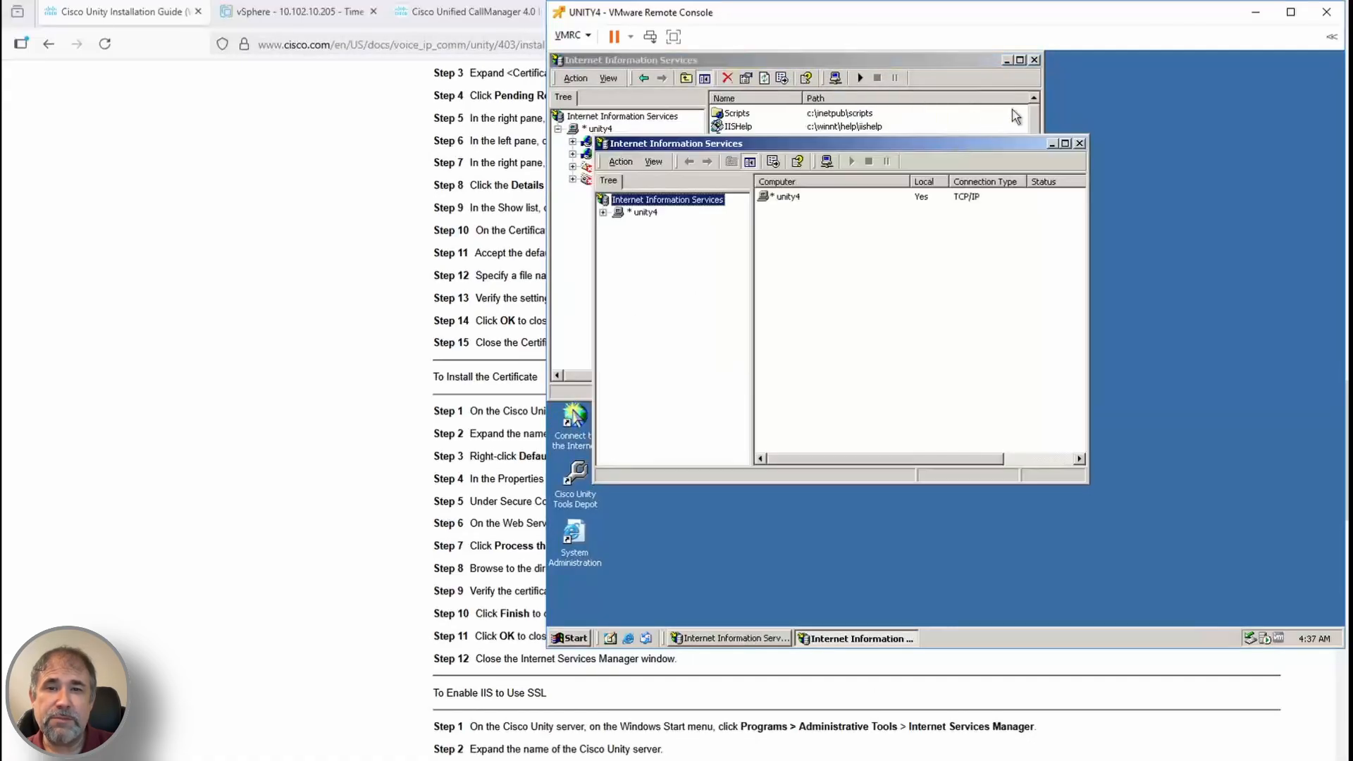
left_click(1079, 143)
Enable Require secure channel (SSL) on the Web virtual directory under Default Web Site
left_click(573, 142)
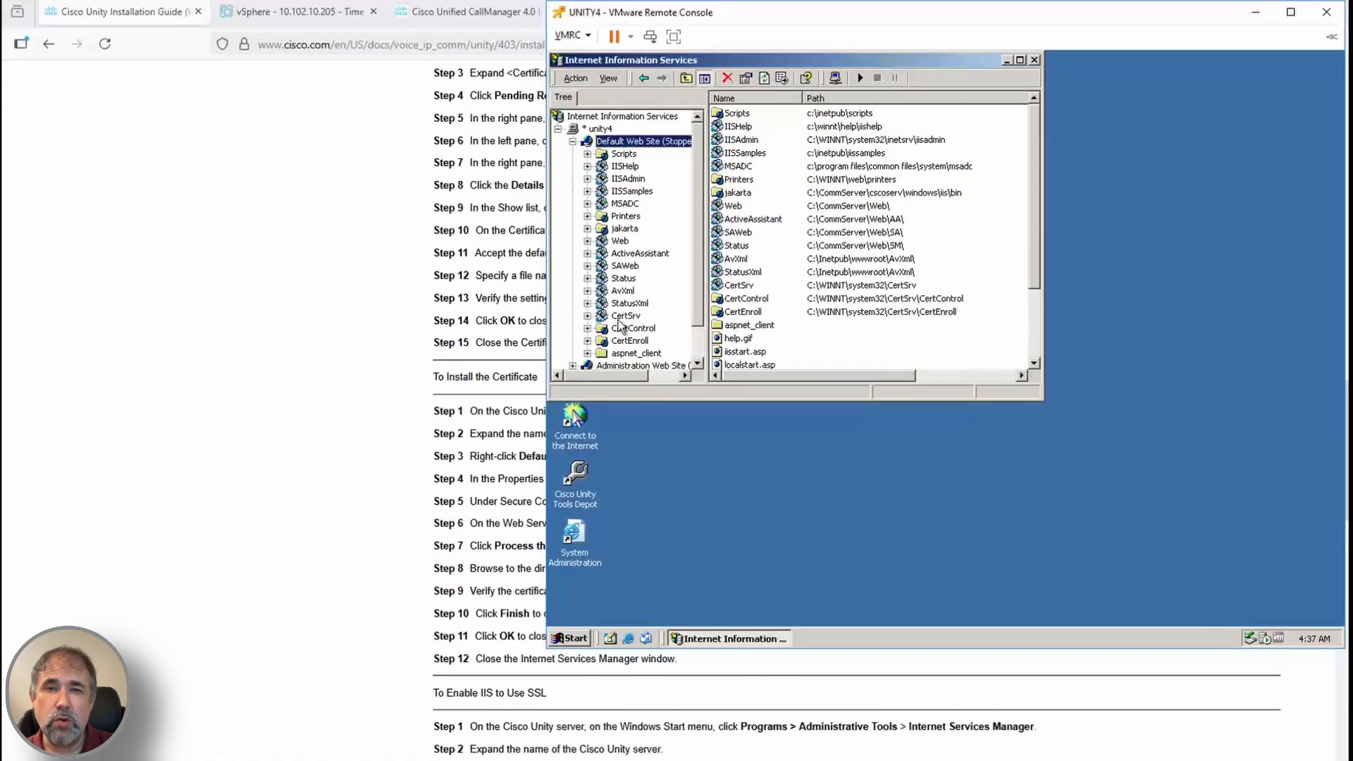
right_click(617, 241)
left_click(647, 360)
scroll(776, 697, "down", 2)
left_click(817, 203)
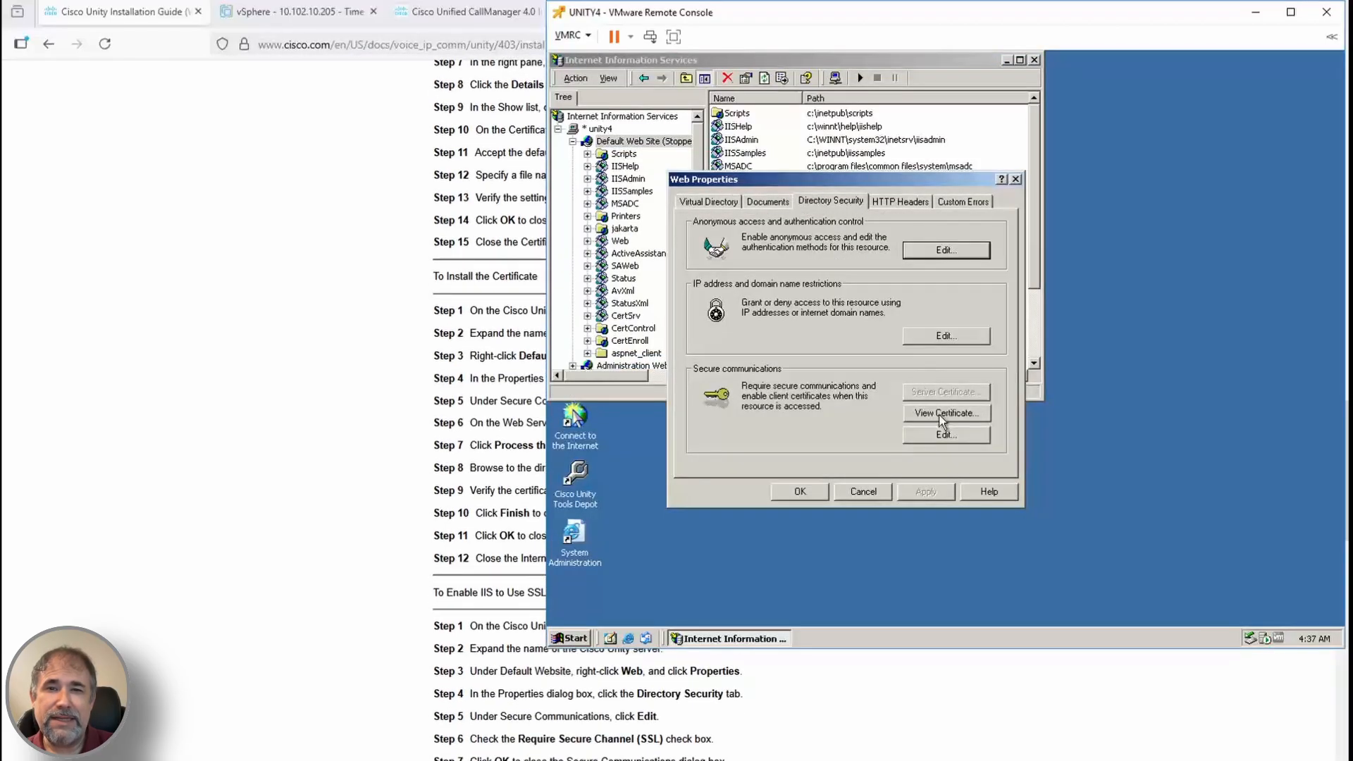
left_click(943, 434)
left_click(754, 252)
scroll(824, 729, "down", 1)
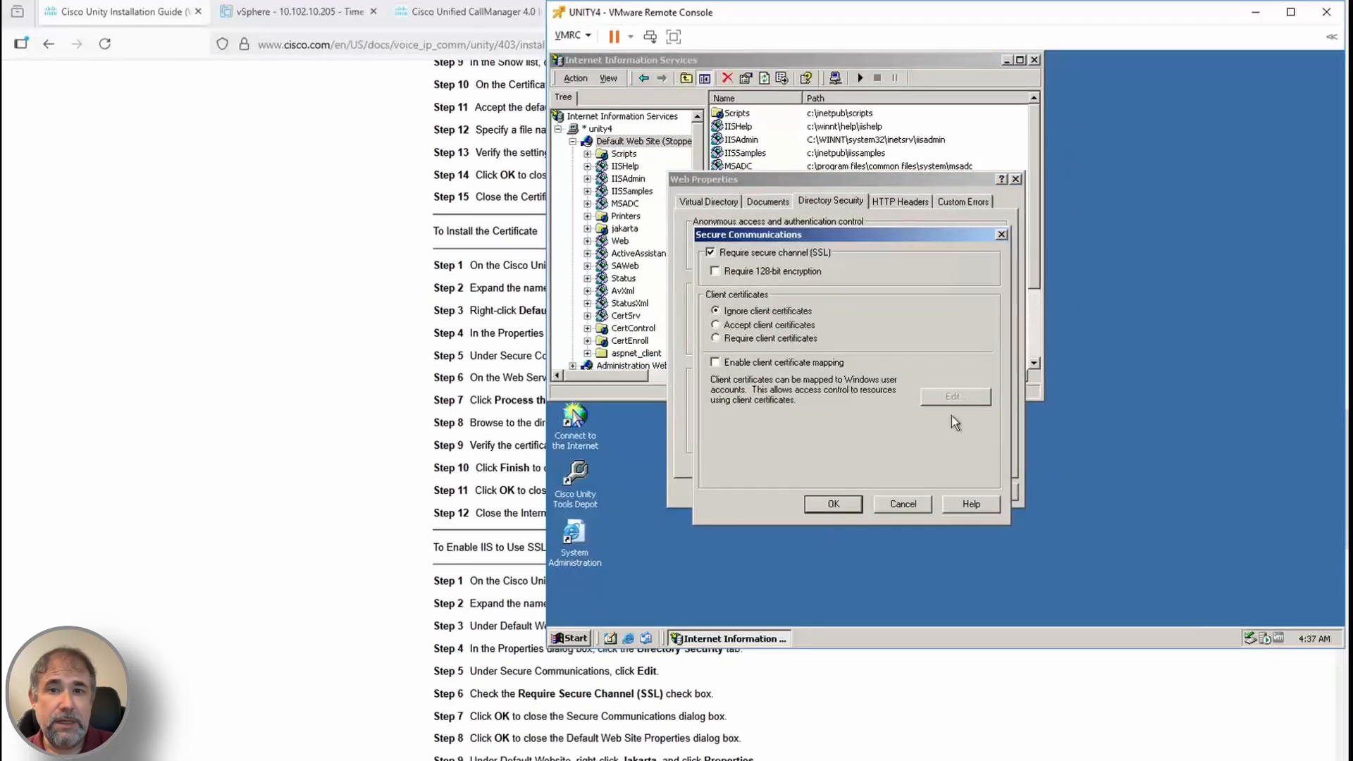
left_click(846, 503)
left_click(812, 496)
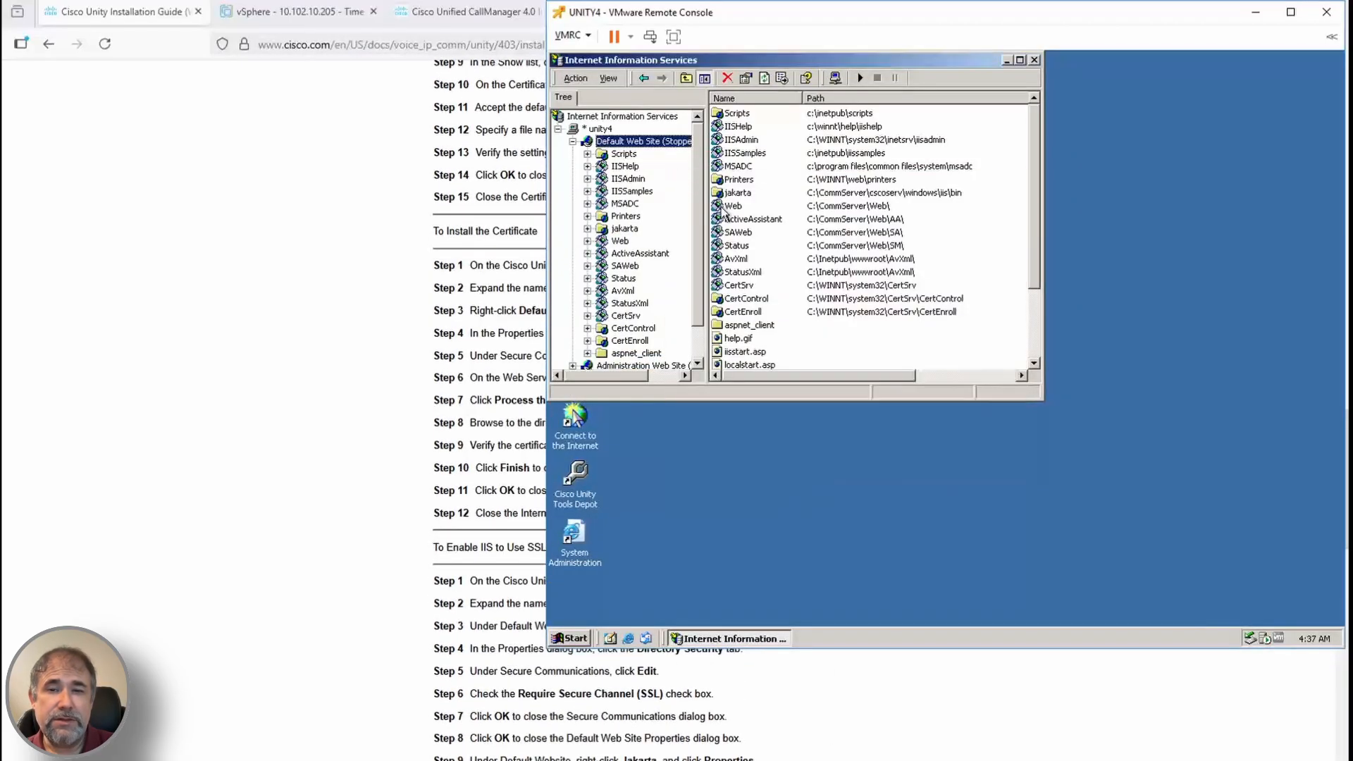
Apply the secure communications setting to the jakarta directory and close Internet Services Manager
right_click(625, 228)
left_click(653, 350)
left_click(710, 81)
scroll(849, 706, "down", 2)
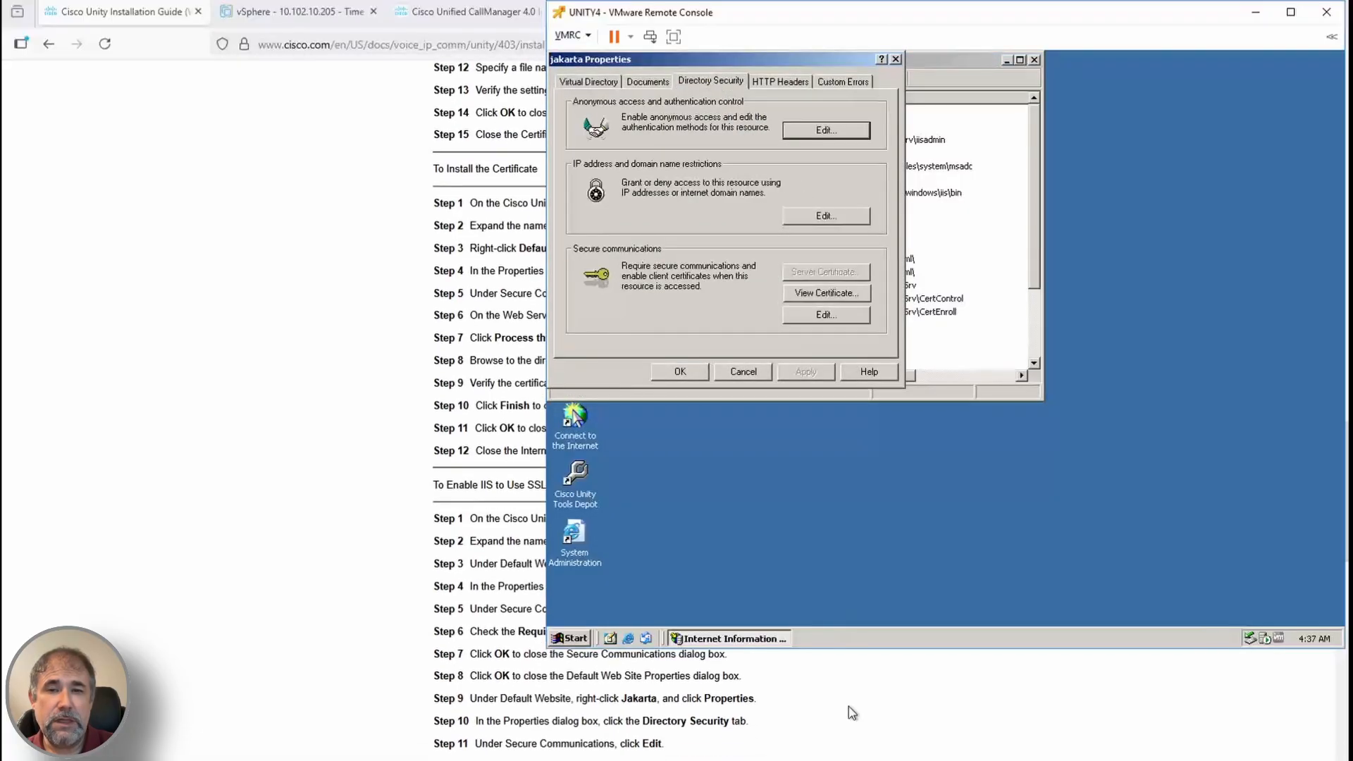
left_click(823, 314)
scroll(794, 695, "down", 3)
left_click(714, 384)
left_click(679, 372)
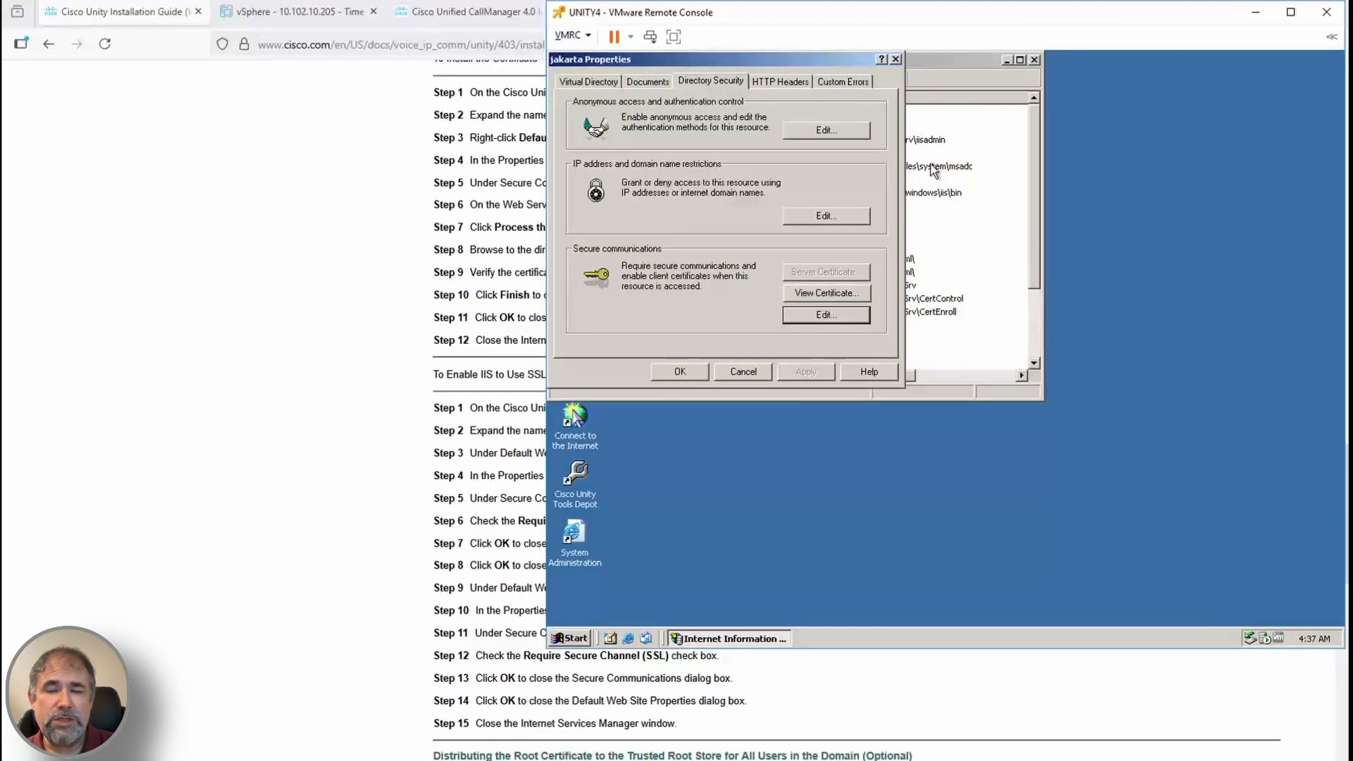
left_click(1033, 60)
Launch Certification Authority from Administrative Tools
scroll(926, 747, "down", 2)
scroll(928, 753, "down", 3)
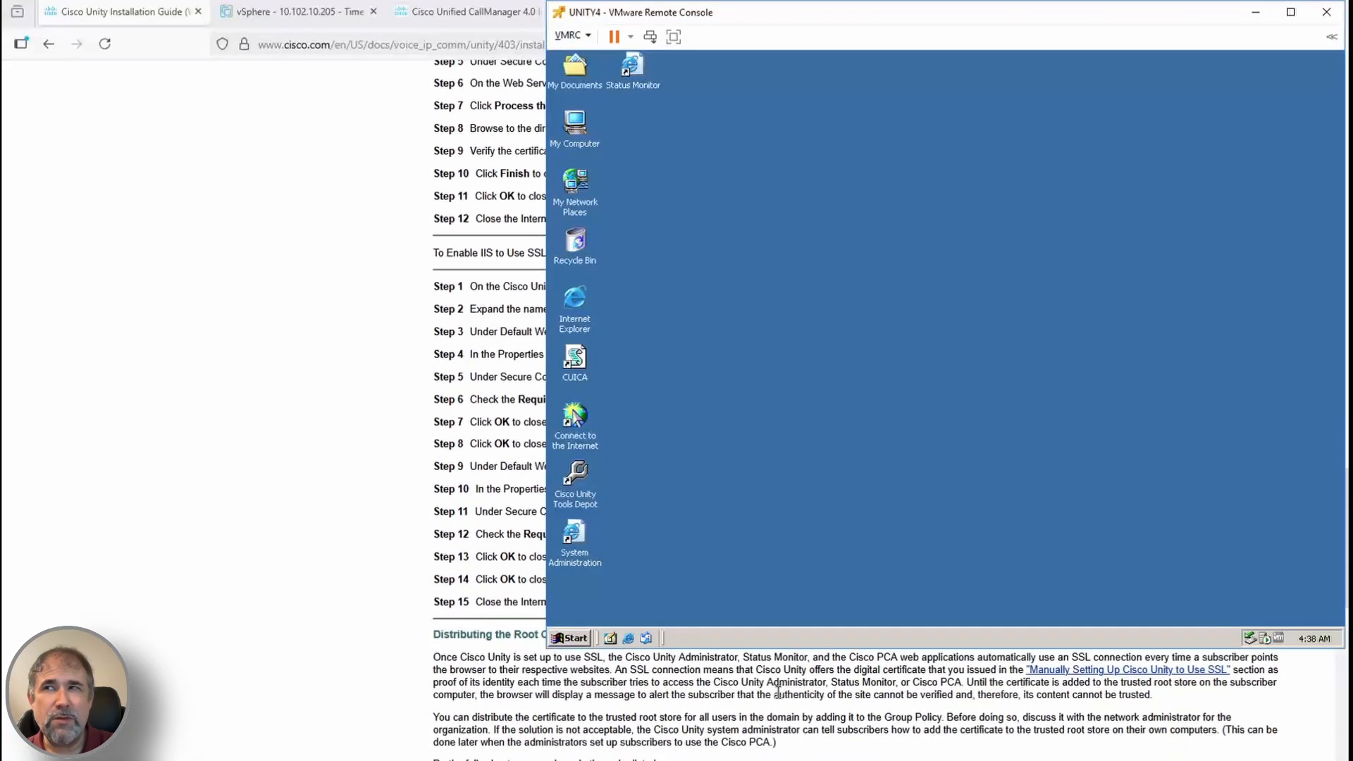
left_click(570, 638)
mouse_move(617, 460)
mouse_move(761, 465)
left_click(874, 42)
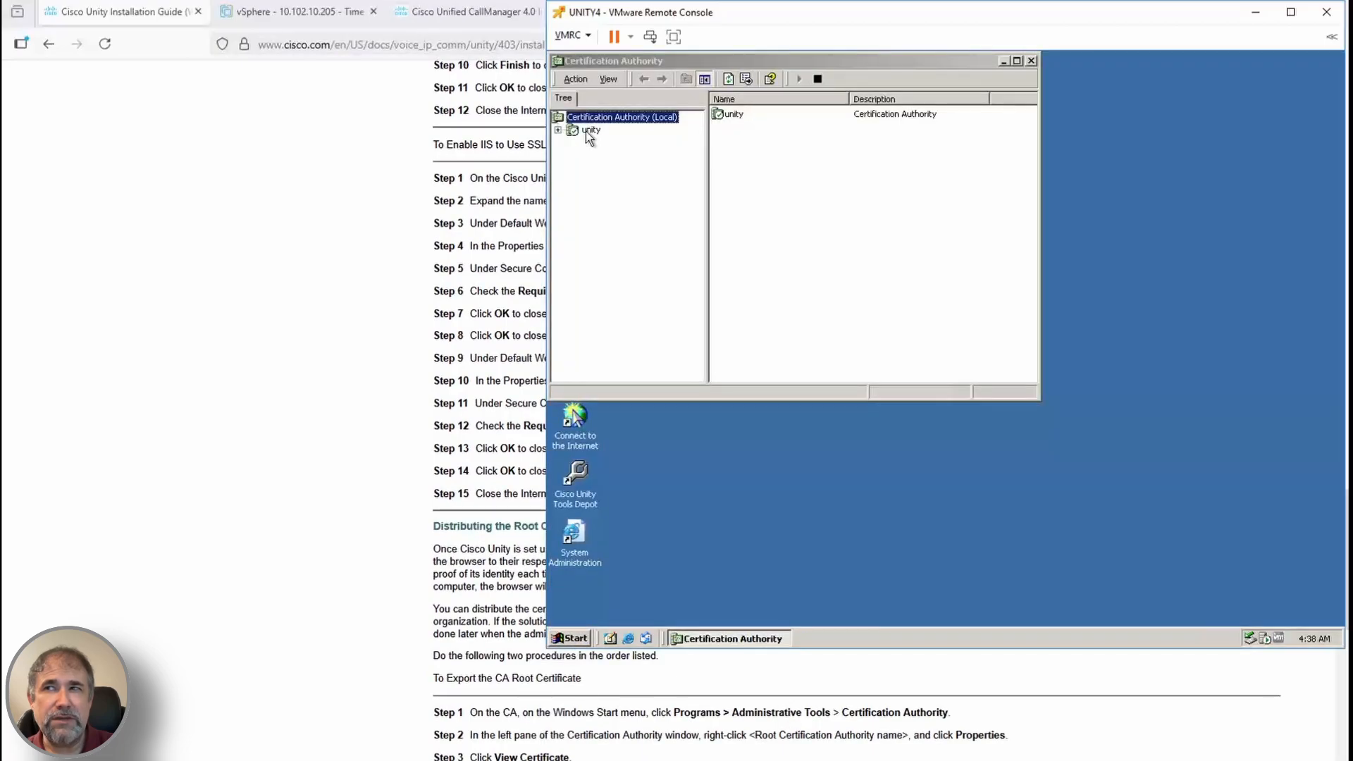
View the 'unity' CA's root certificate details, then close its properties
right_click(585, 131)
left_click(620, 212)
left_click(834, 246)
left_click(685, 183)
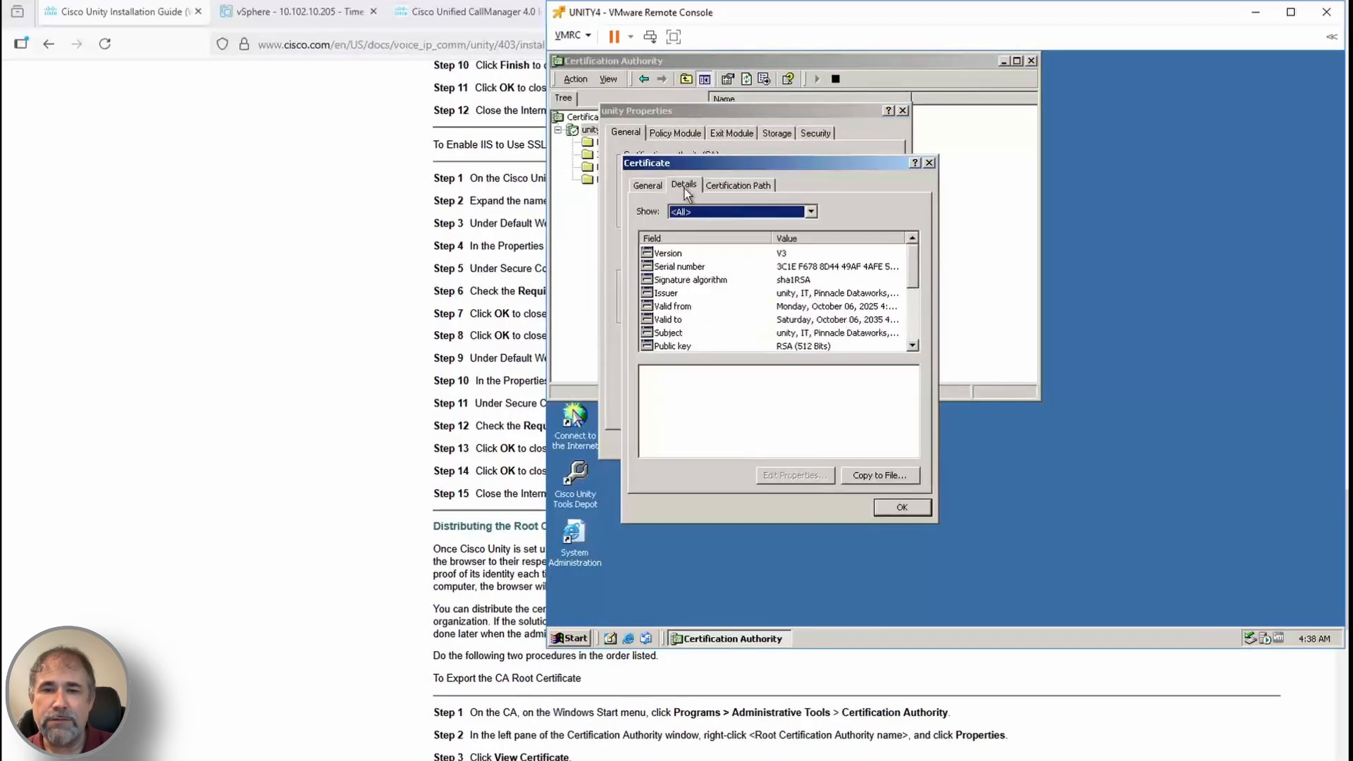
scroll(878, 733, "down", 2)
left_click(884, 504)
left_click(762, 445)
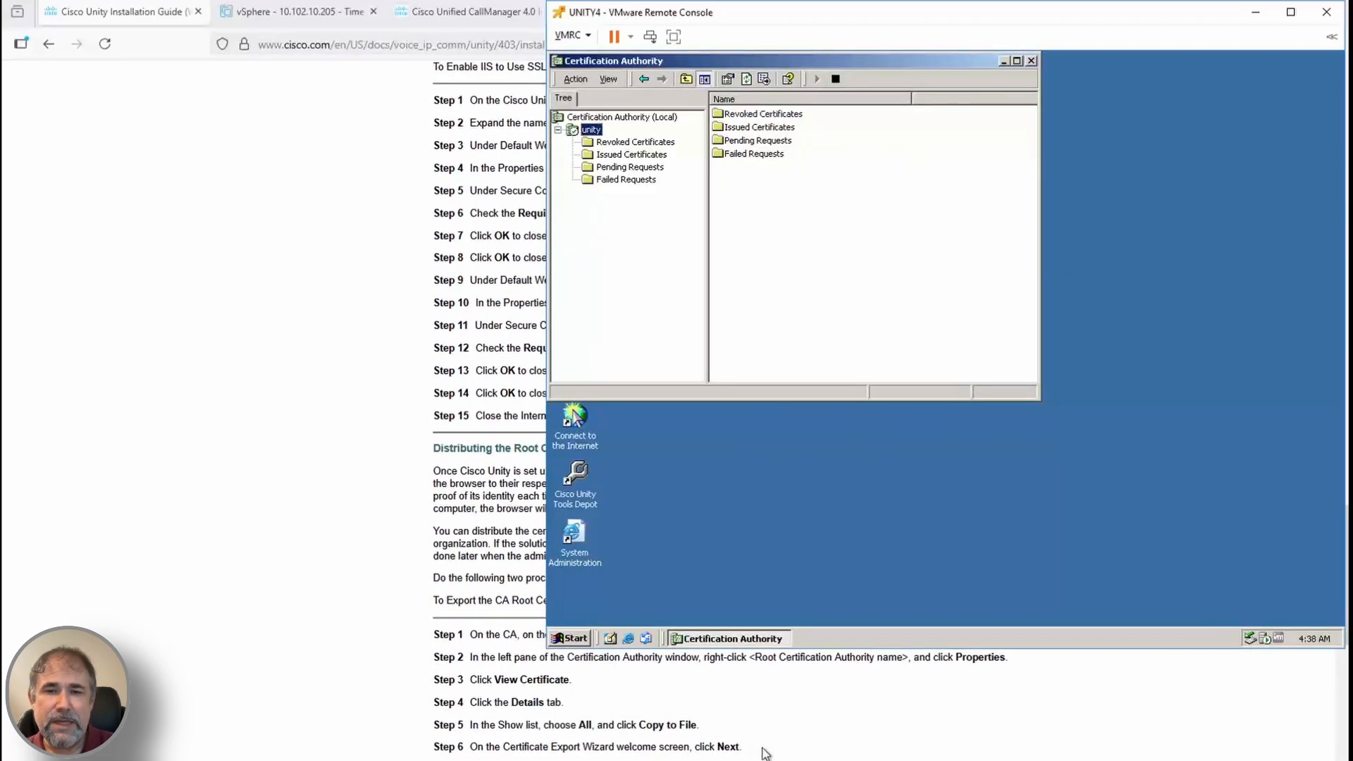
scroll(765, 752, "down", 4)
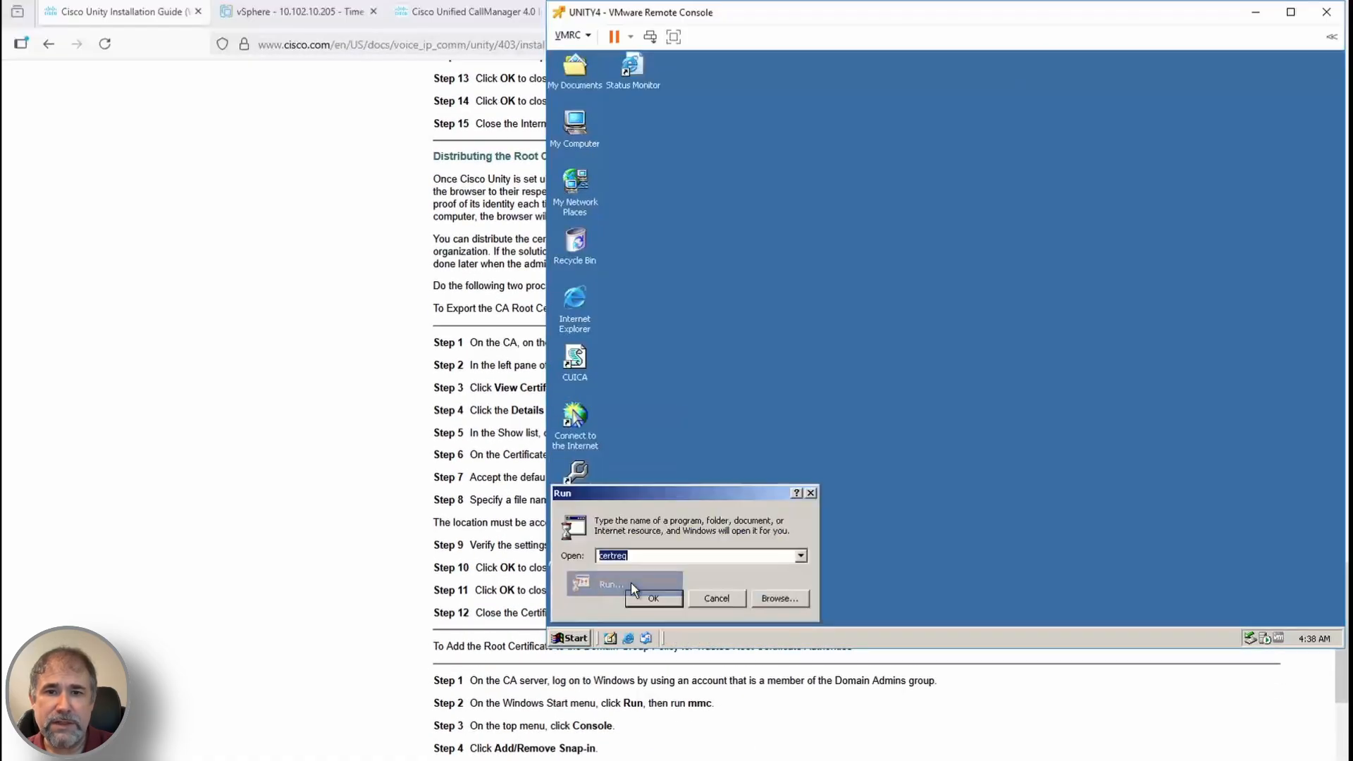
Close Certification Authority and add a Local Computer Group Policy snap-in to the console
left_click(632, 582)
left_click(676, 163)
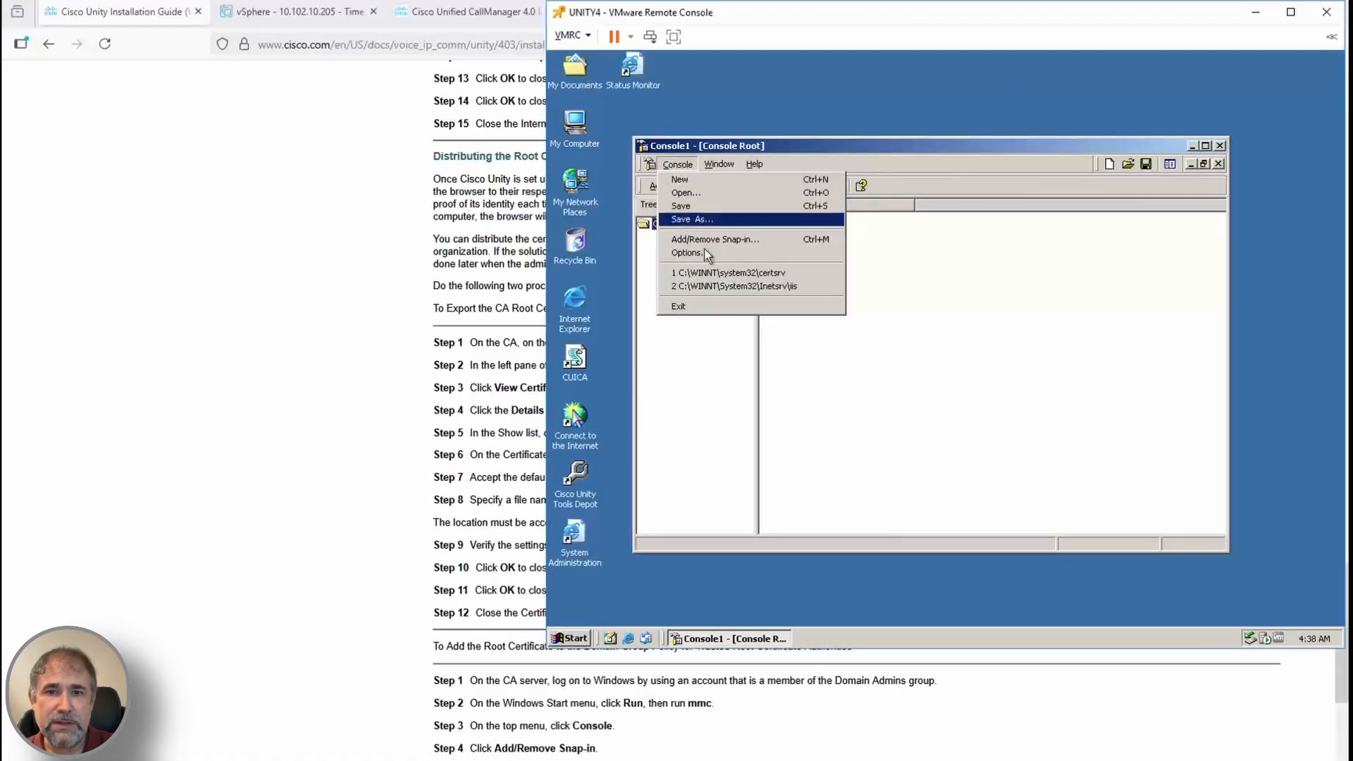
left_click(704, 229)
left_click(692, 454)
left_click(1123, 513)
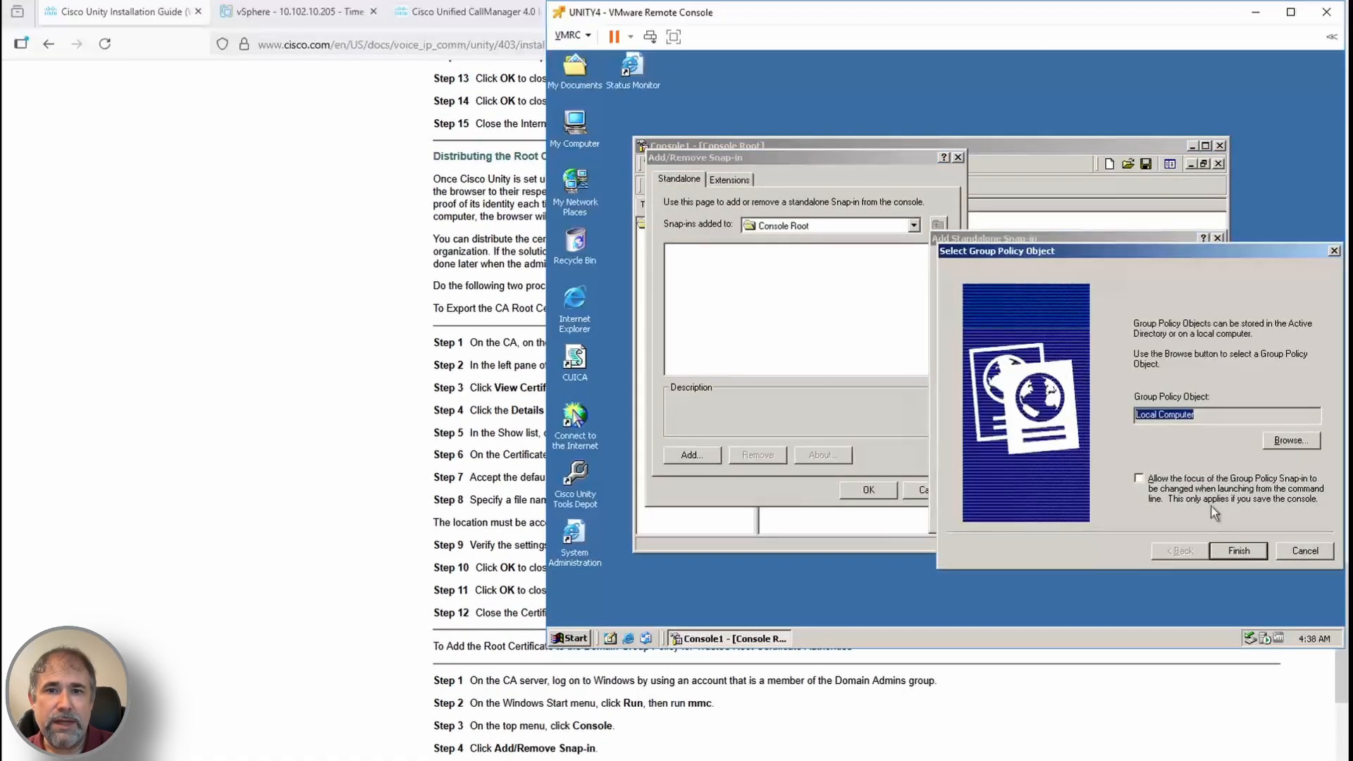
left_click(1239, 550)
left_click(1122, 513)
scroll(1036, 713, "down", 1)
scroll(1036, 714, "down", 1)
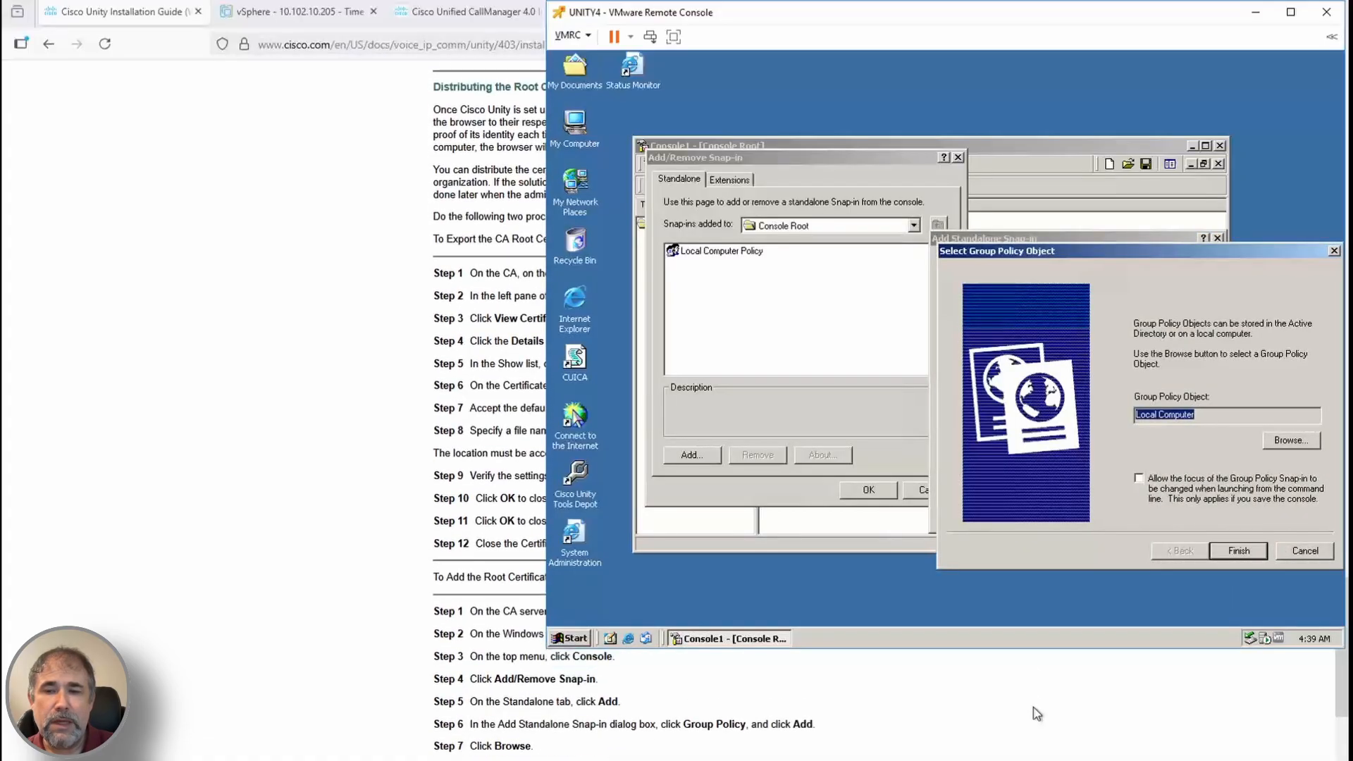
left_click(1305, 551)
left_click(1181, 513)
Add another Group Policy snap-in, browsing to the Default Domain Policy under Cisco > Unity
left_click(869, 490)
left_click(676, 164)
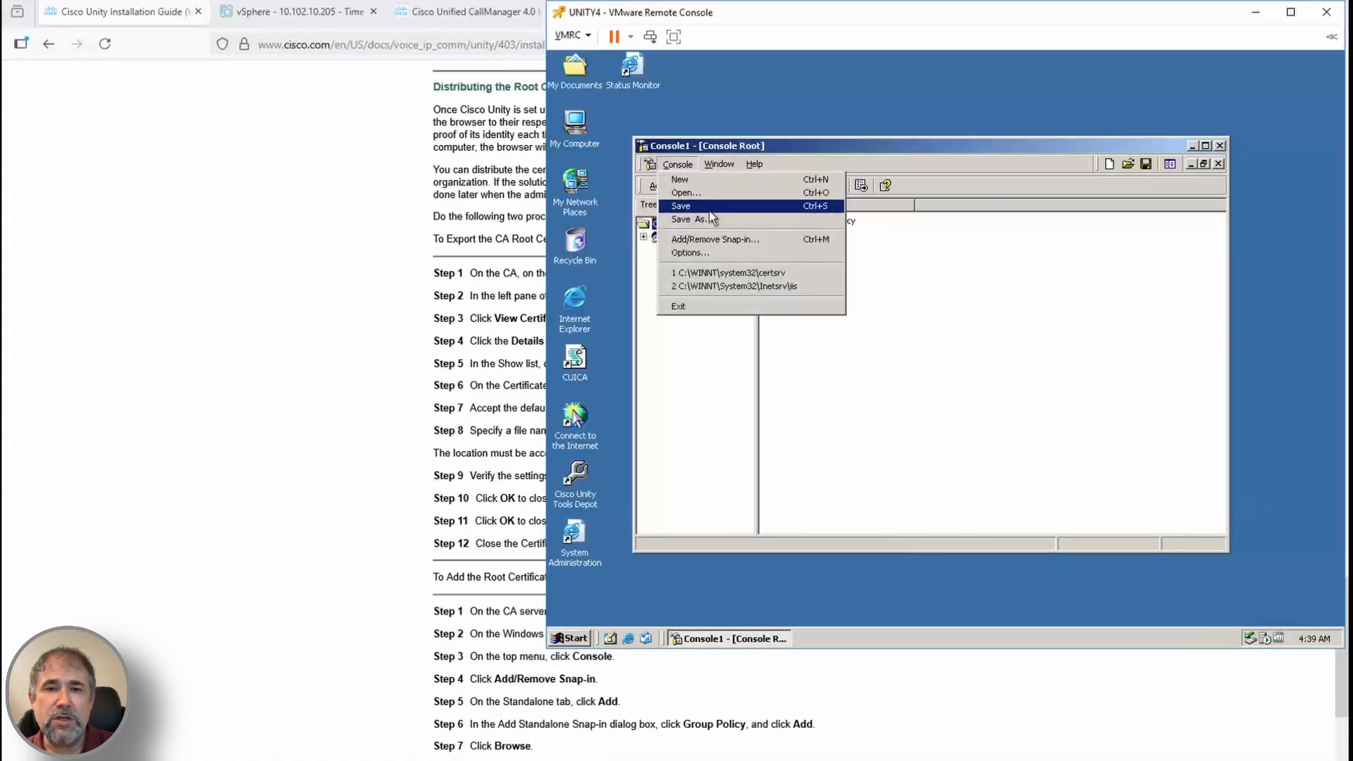
left_click(705, 229)
left_click(692, 455)
left_click(966, 323)
left_click(1114, 514)
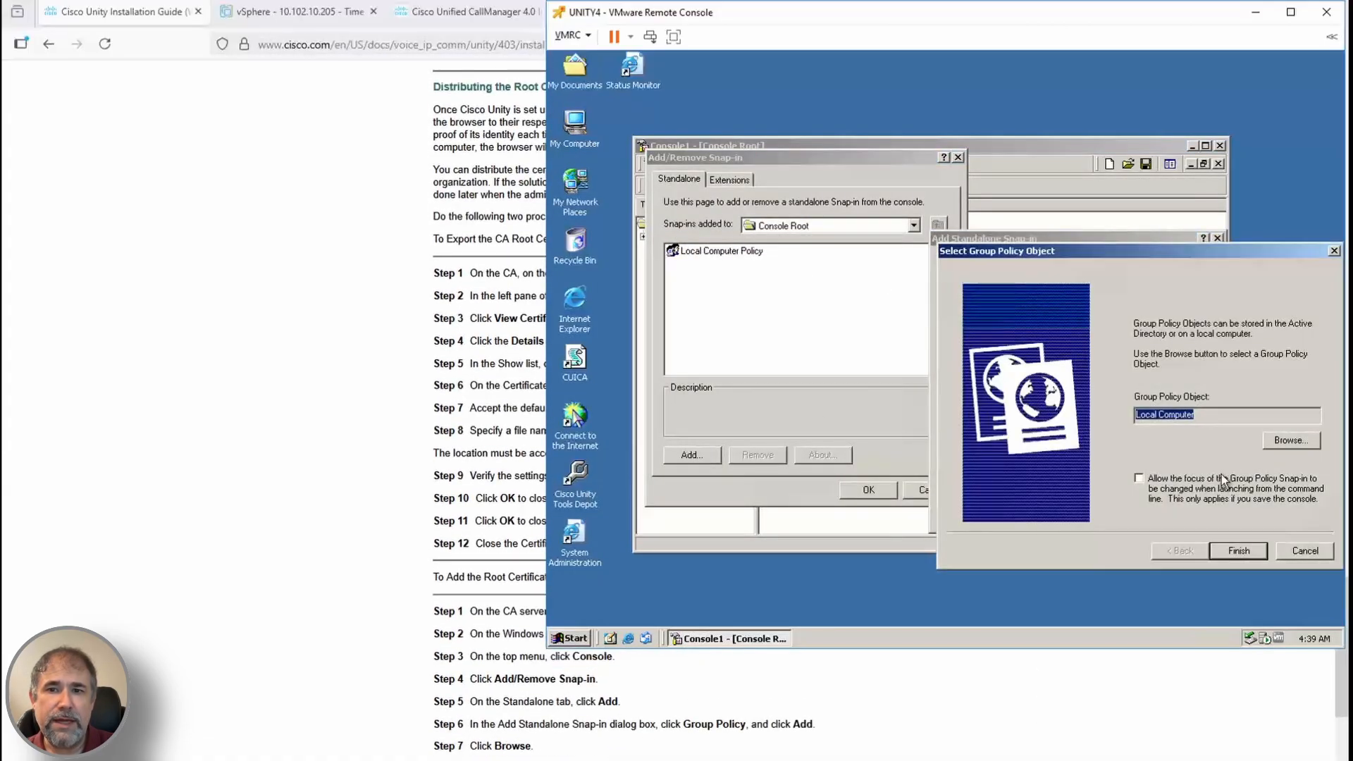
left_click(1291, 440)
scroll(976, 727, "down", 1)
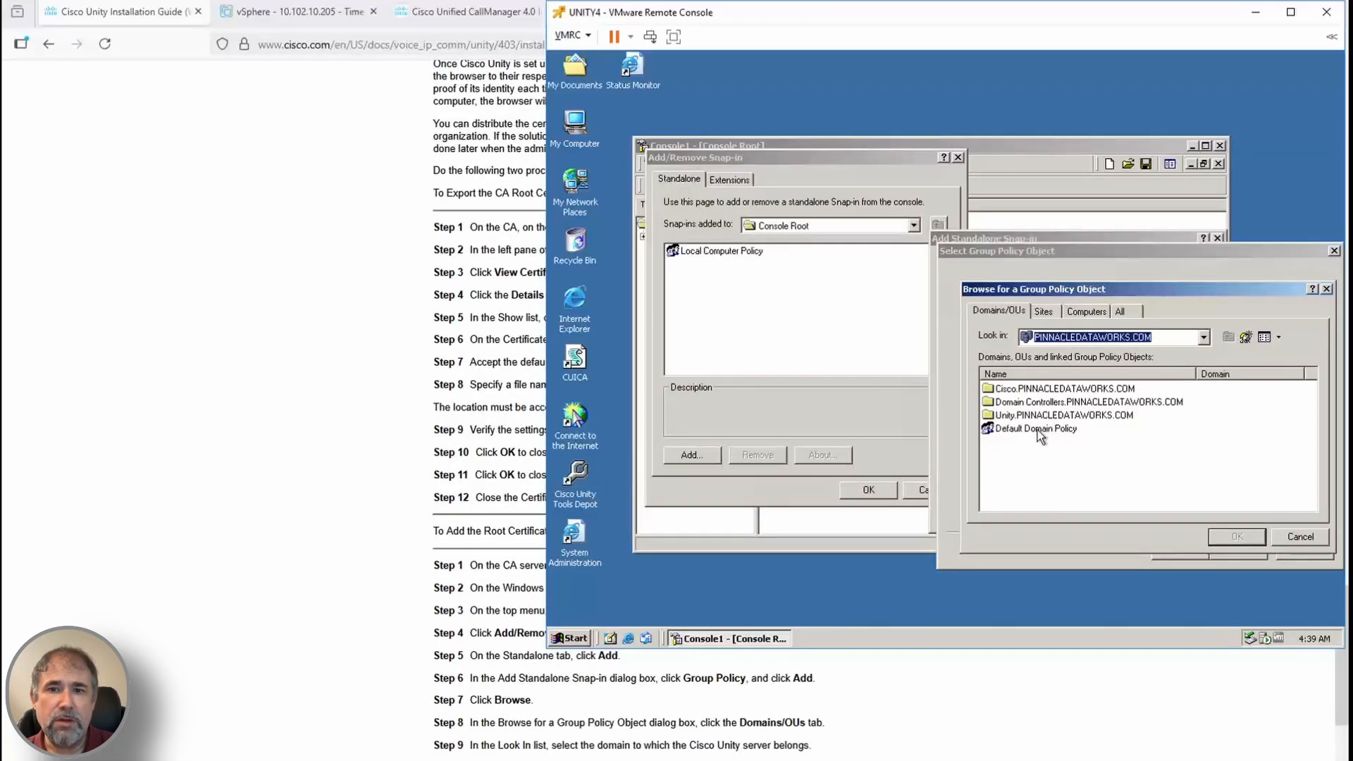
left_click(1045, 390)
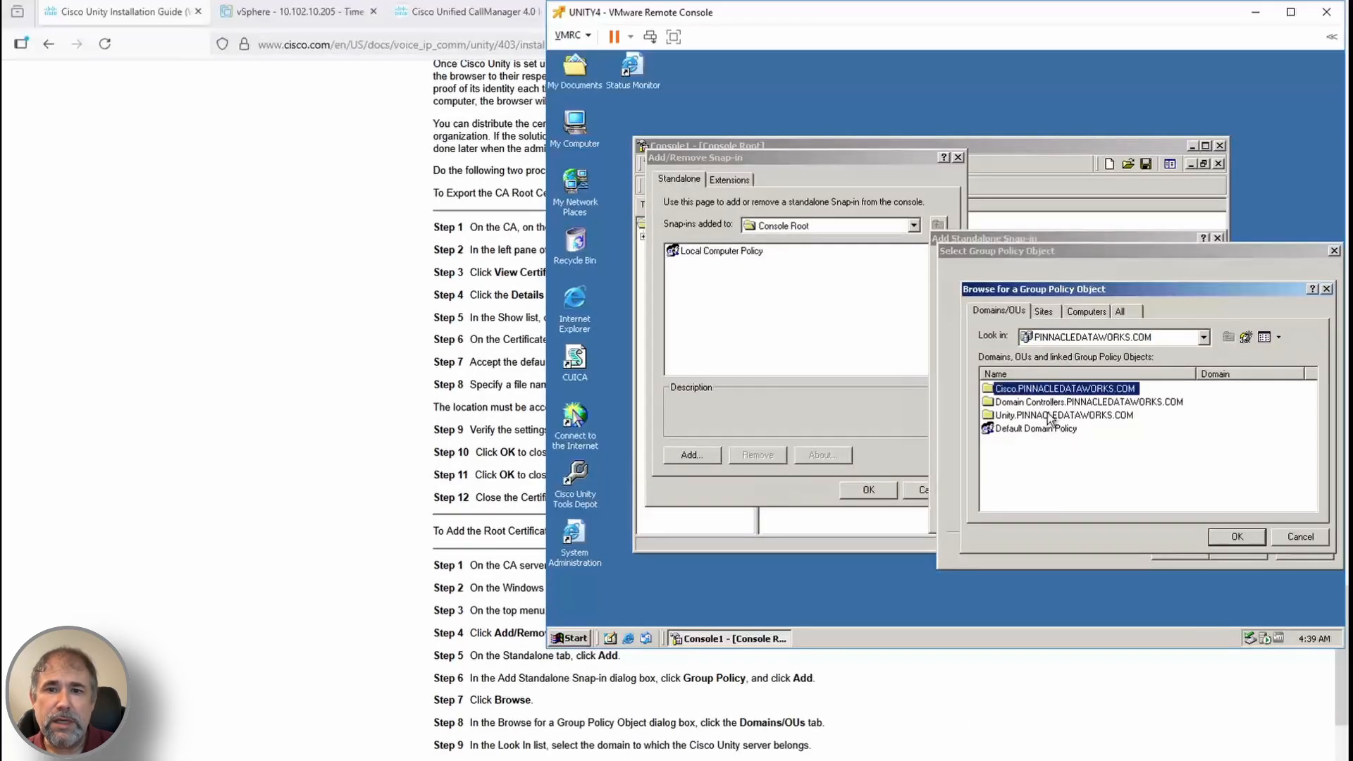
left_click(1051, 415)
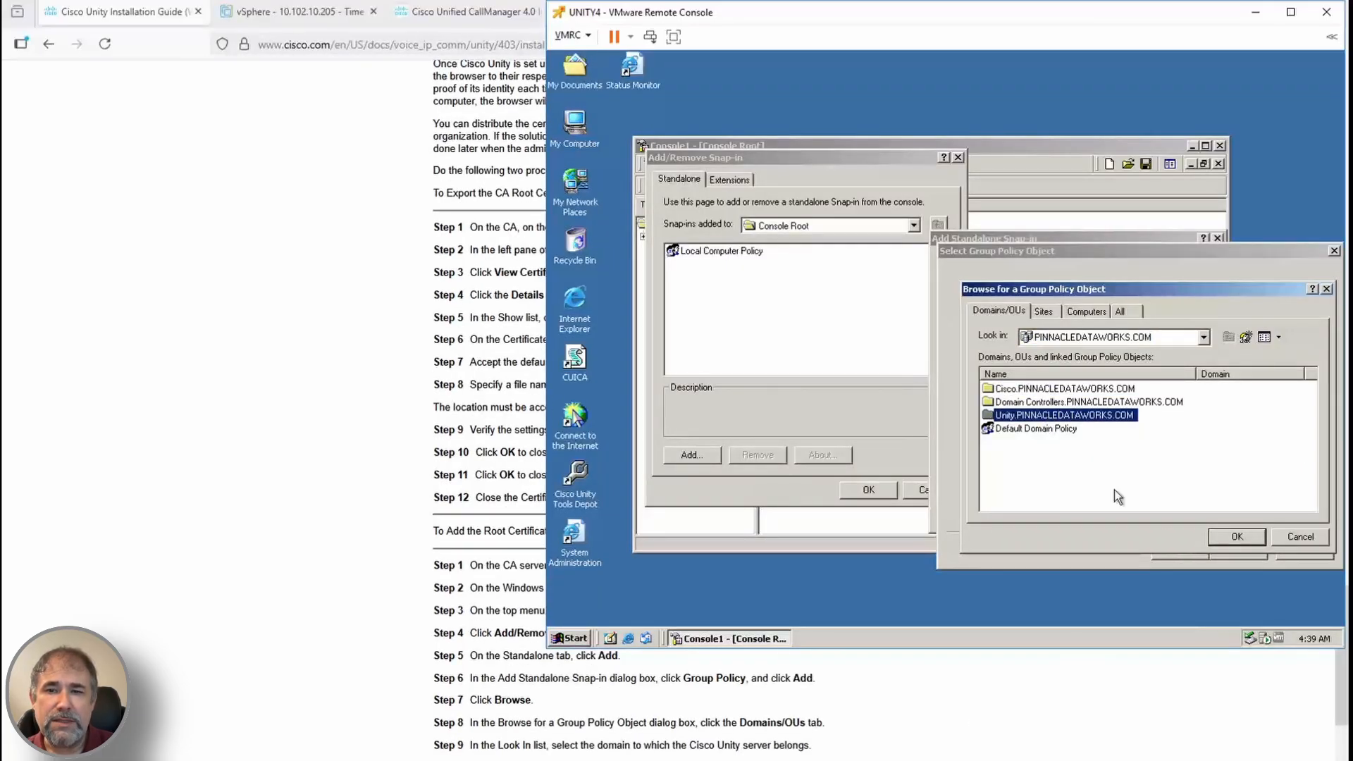
left_click(1046, 429)
left_click(1239, 539)
left_click(1239, 552)
Dismiss the access-denied errors and close the snap-in dialogs and console without saving
left_click(1265, 353)
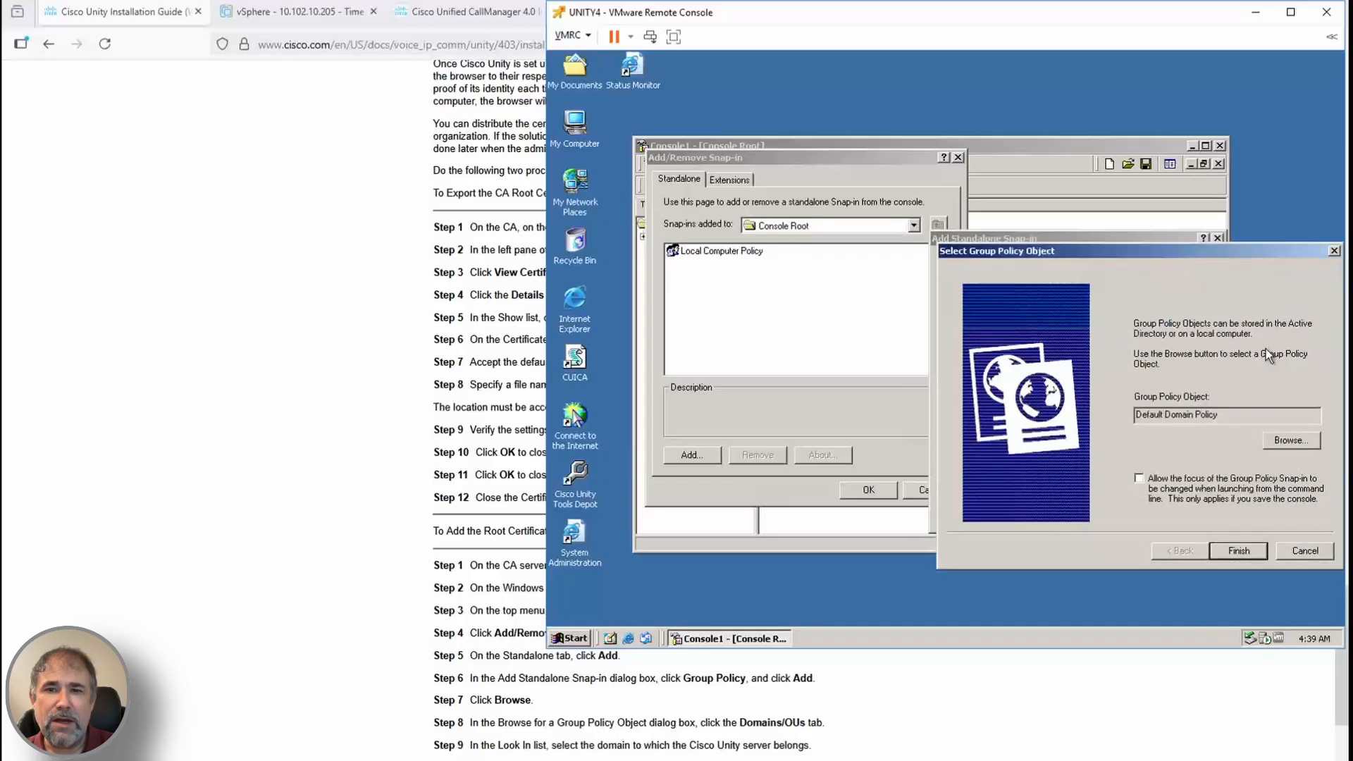
left_click(1234, 552)
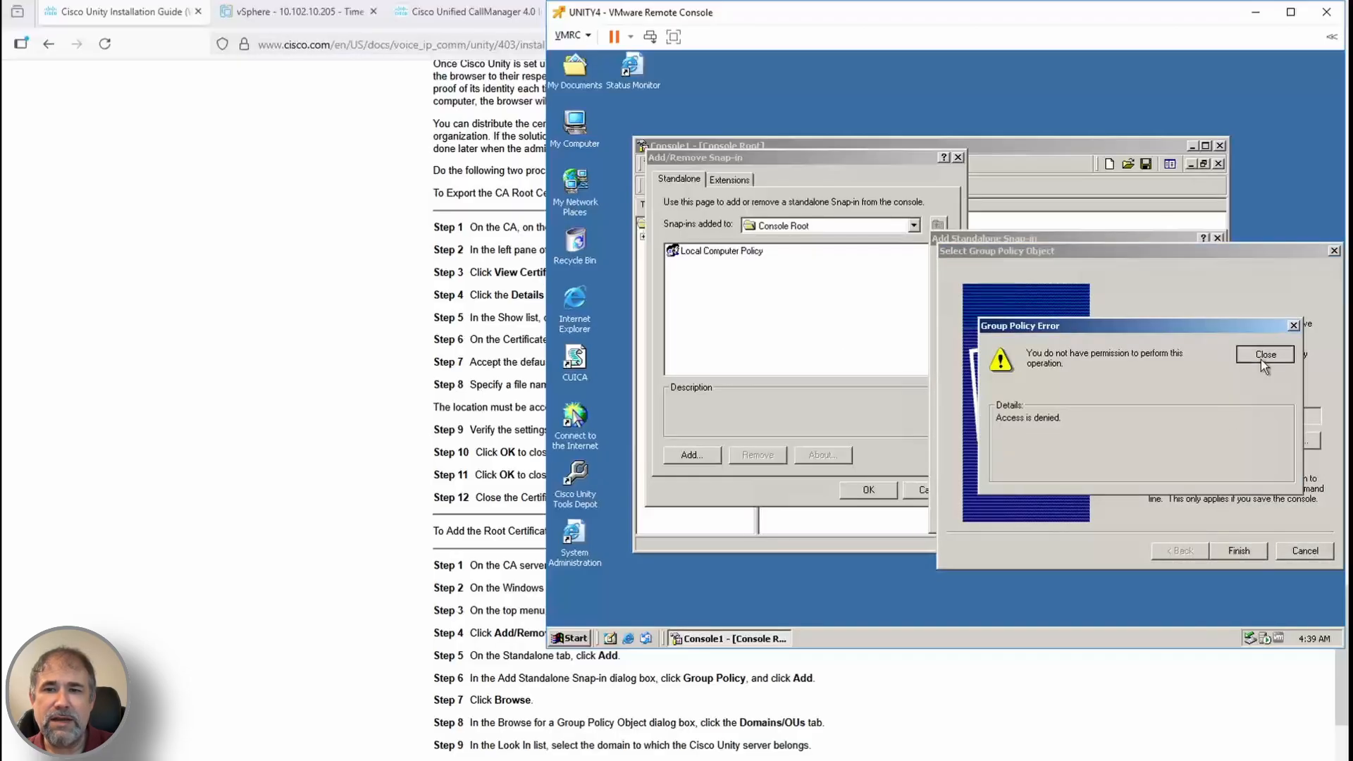
left_click(1265, 355)
left_click(1305, 551)
left_click(1179, 515)
left_click(932, 490)
left_click(1220, 145)
left_click(931, 374)
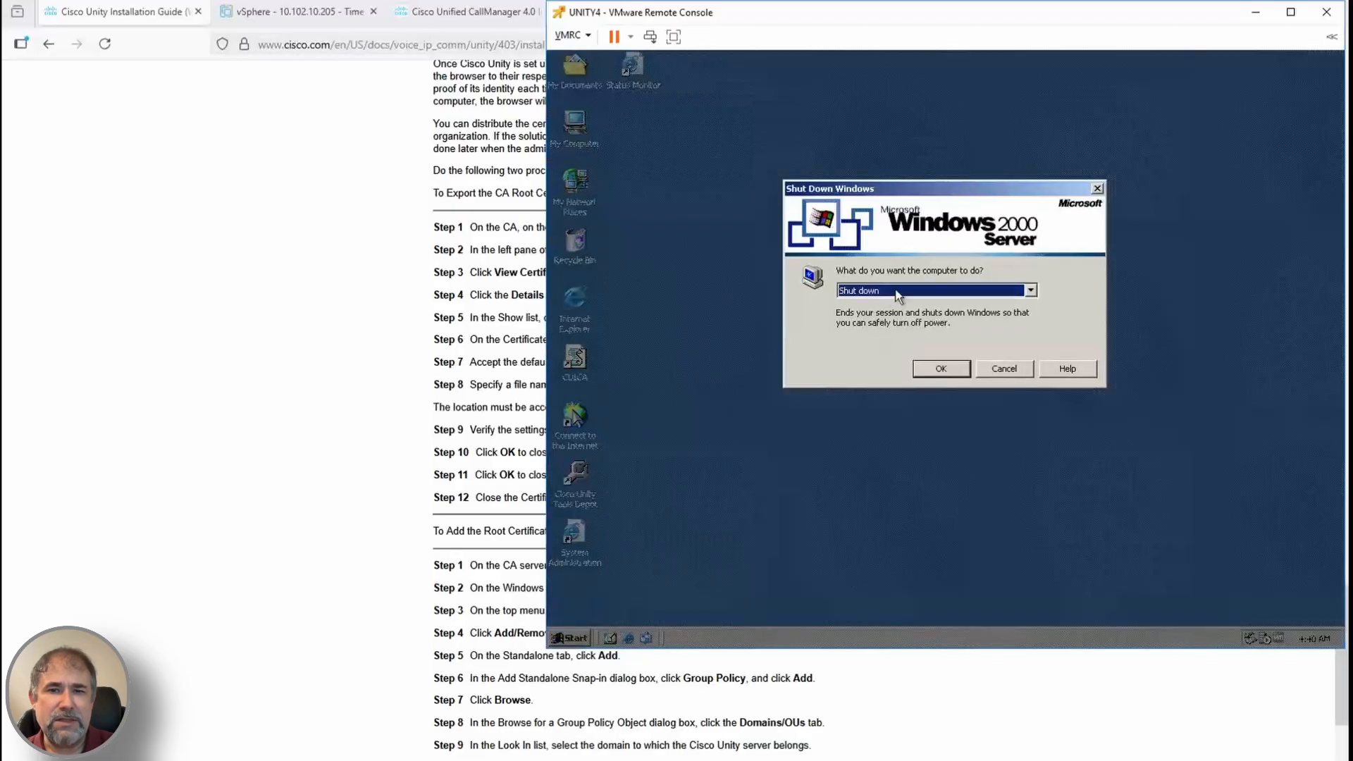
Log off and log back on to Windows as administrator, closing the Cisco Unity assistant
left_click(933, 367)
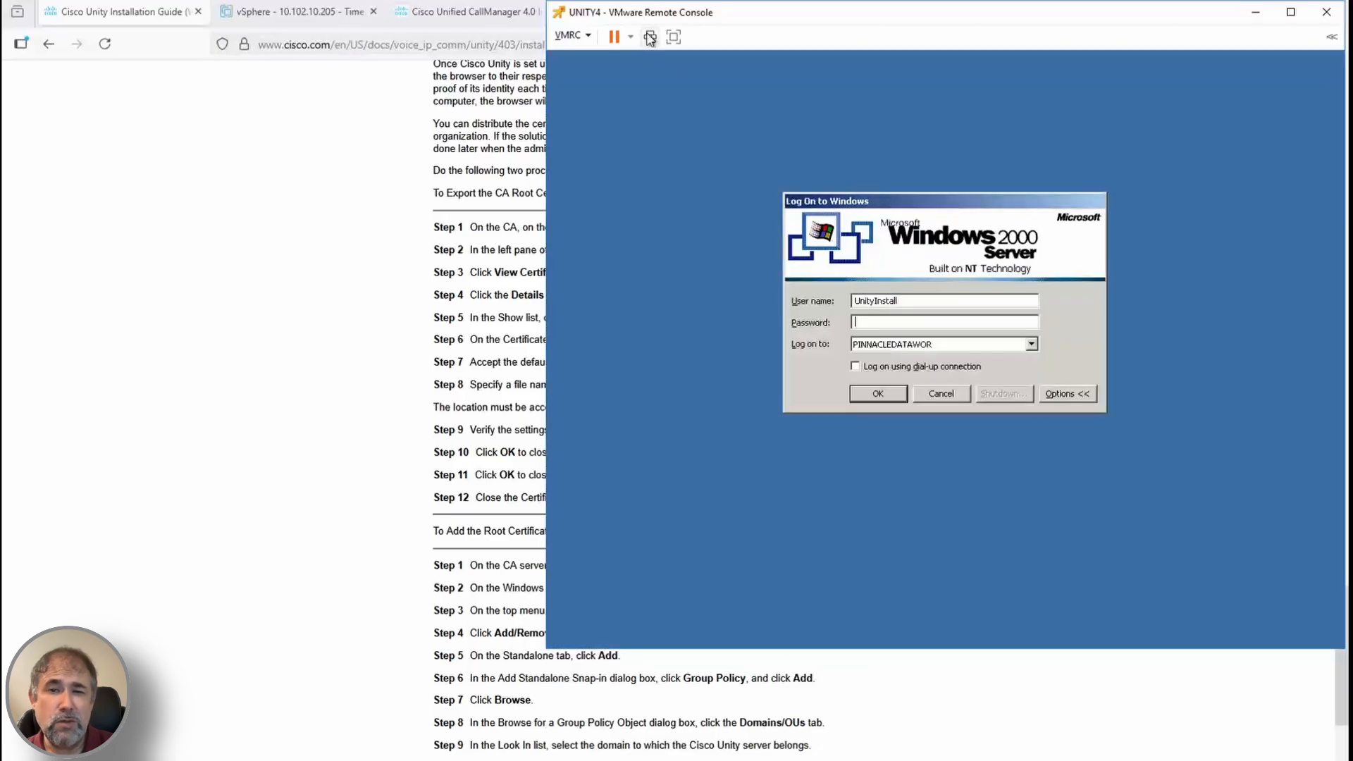
type("administrator")
key("Tab")
key("Return")
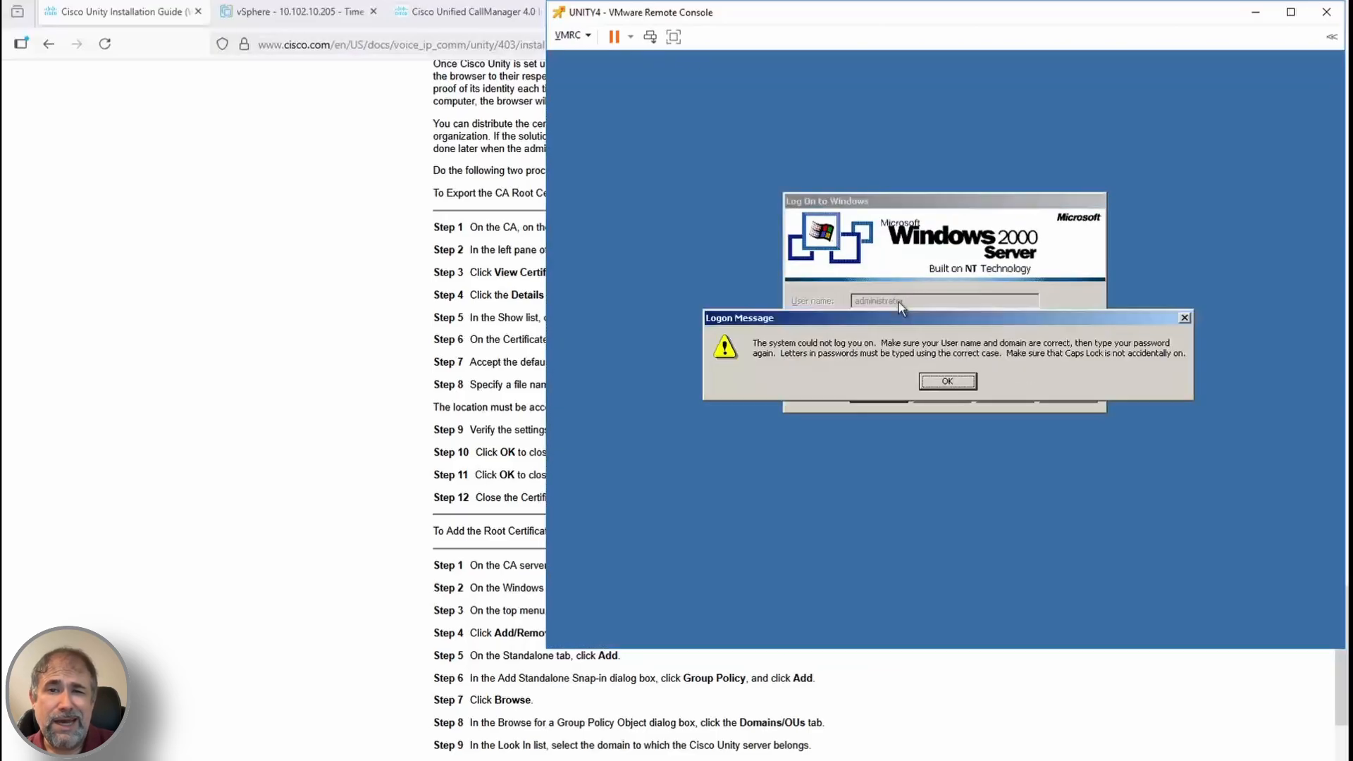
key("Return")
type("*******")
key("Return")
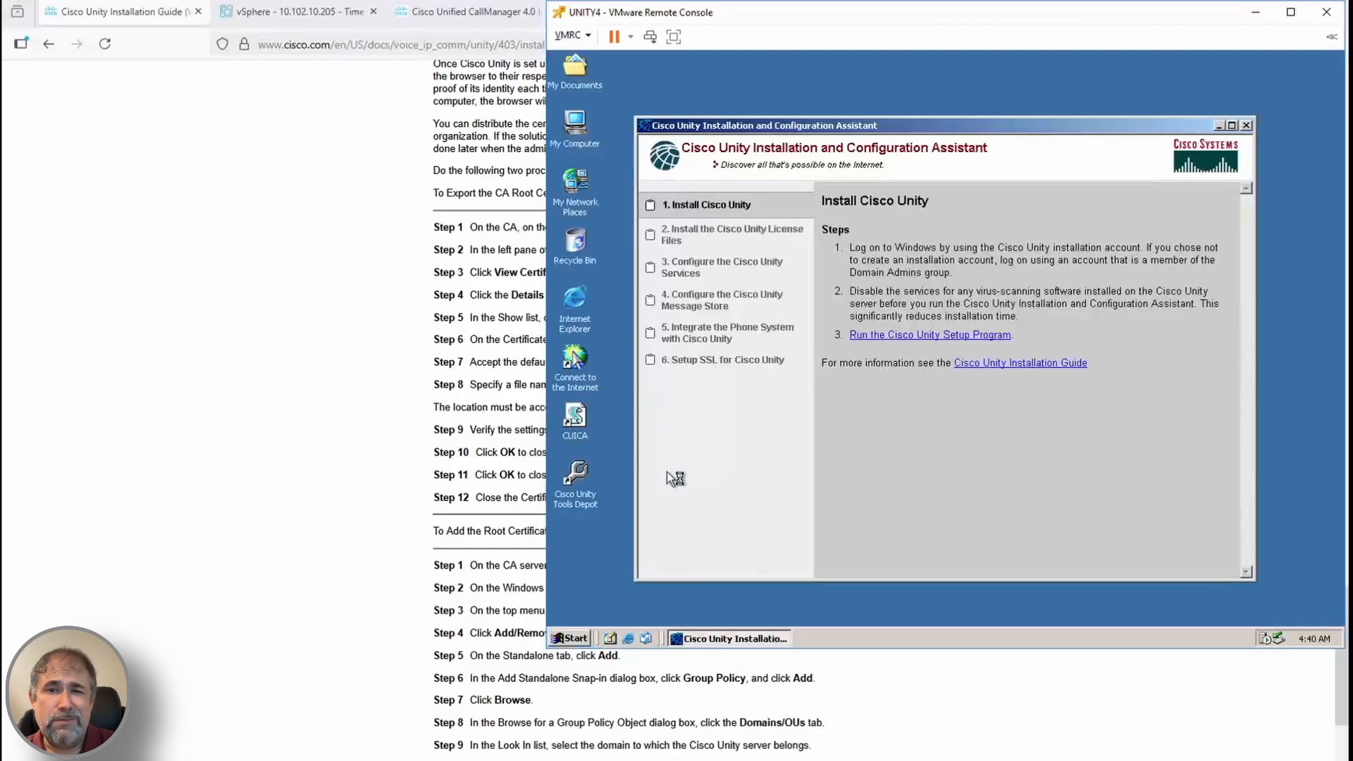
left_click(1253, 141)
Launch an empty management console with mmc from the Run prompt
left_click(578, 634)
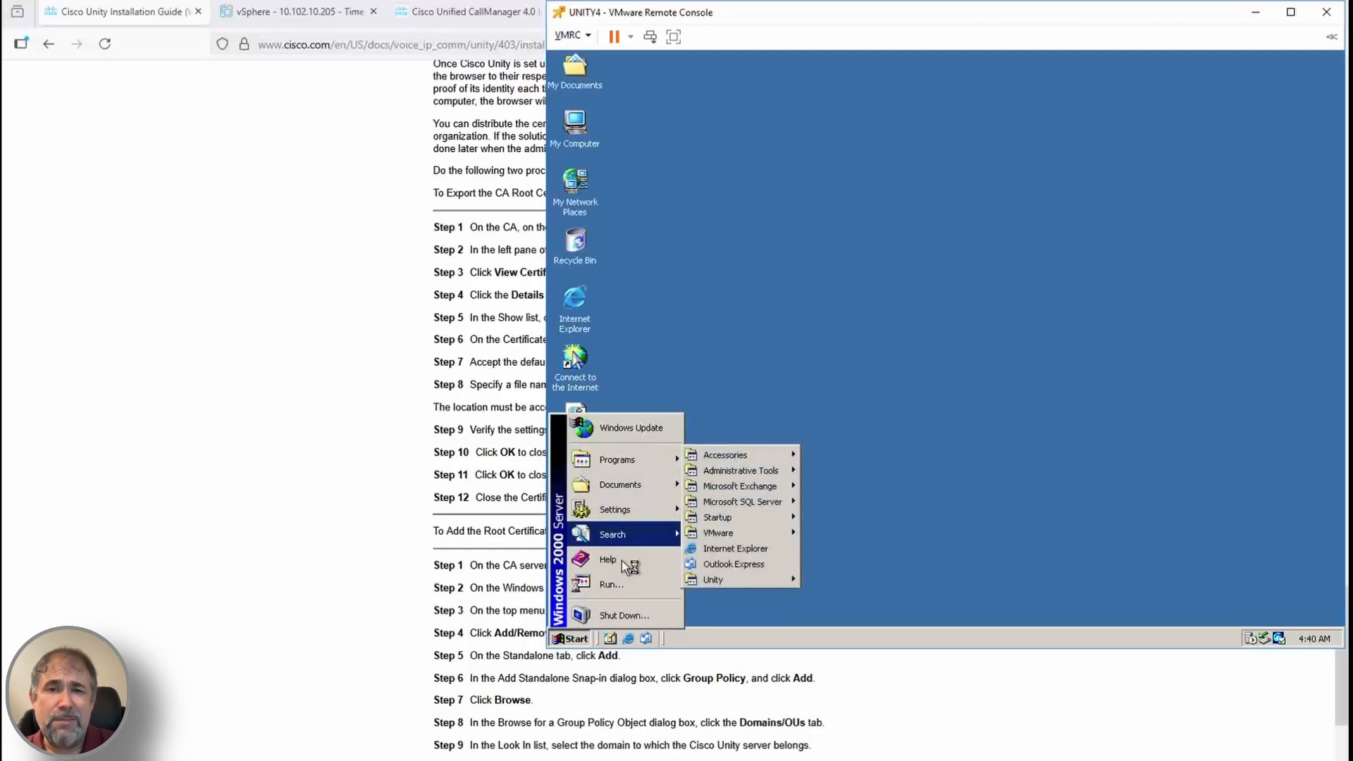
left_click(612, 584)
type("mmc")
key("Return")
Add the Group Policy snap-in targeting the domain's Default Domain Policy
left_click(631, 131)
left_click(655, 205)
left_click(658, 421)
left_click(964, 293)
key("g")
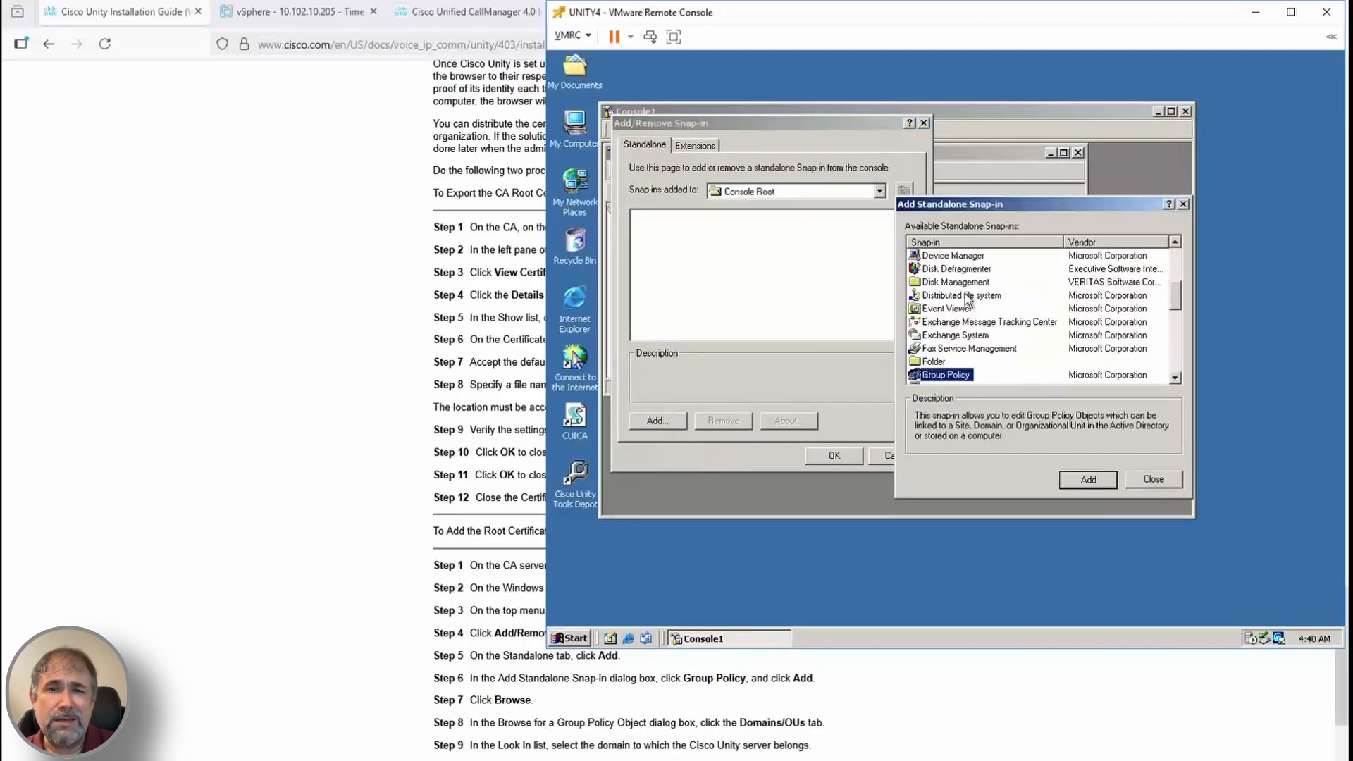
left_click(1088, 480)
left_click(1266, 405)
double_click(1012, 395)
left_click(1217, 516)
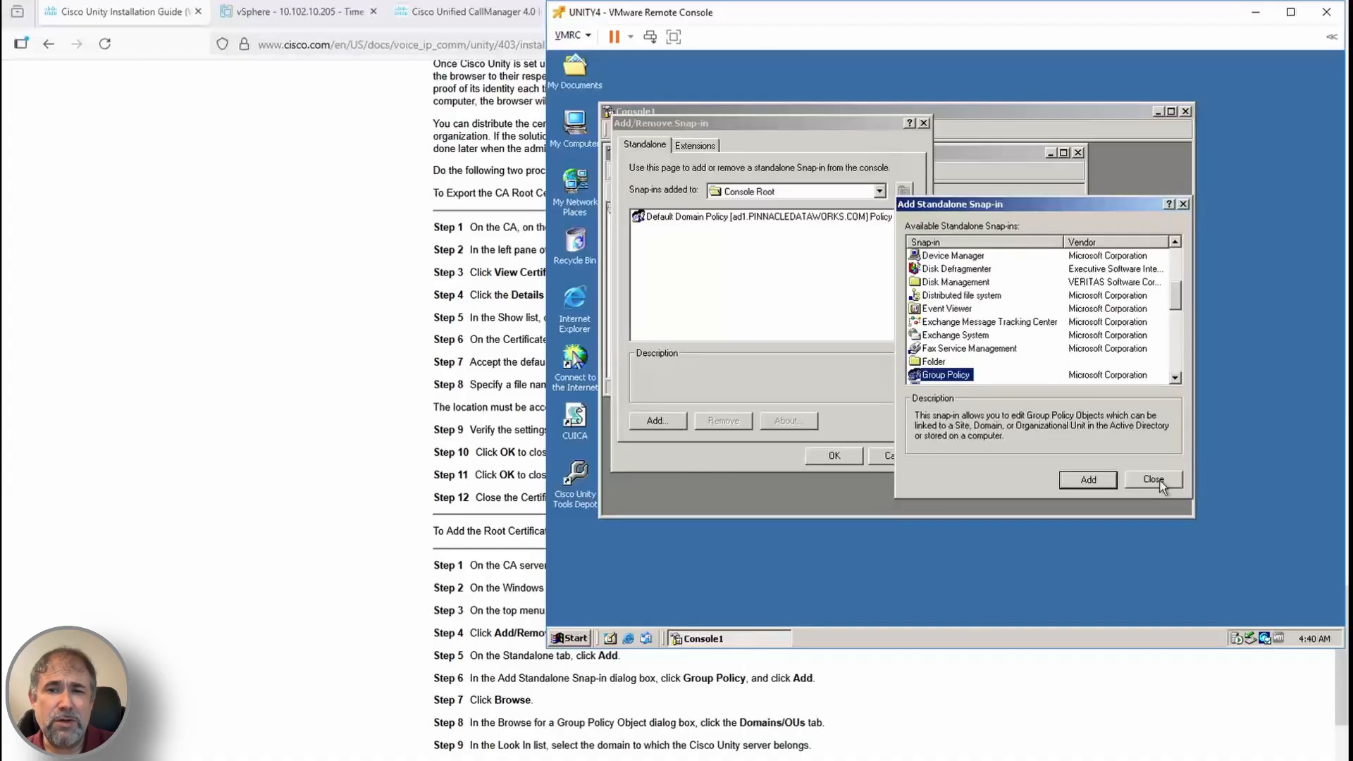
left_click(1160, 482)
left_click(834, 456)
Expand Default Domain Policy to Computer Configuration > Security Settings > Public Key Policies > Trusted Root Certification Authorities
left_click(615, 221)
double_click(742, 154)
scroll(868, 759, "down", 1)
scroll(868, 758, "down", 1)
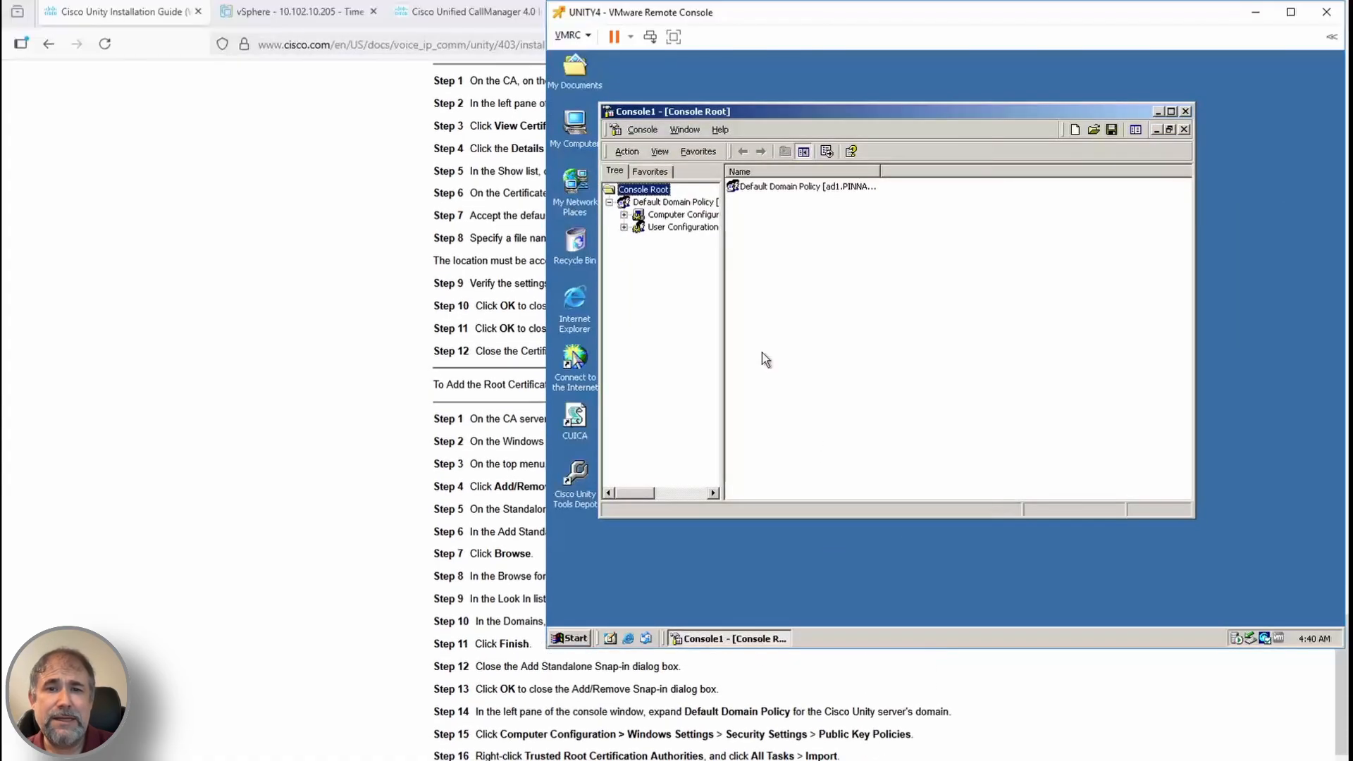
left_click_drag(723, 232, 835, 232)
left_click(625, 215)
left_click(639, 239)
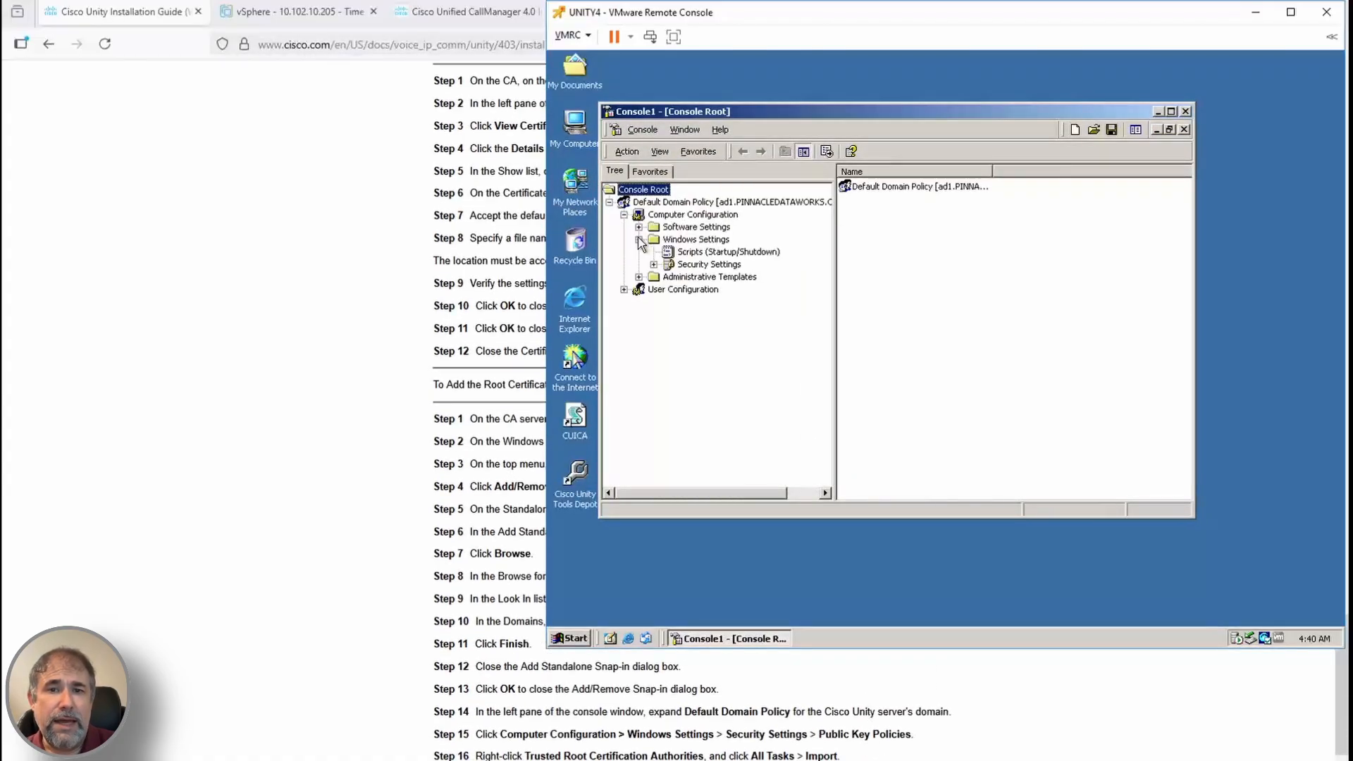
left_click(653, 264)
left_click(671, 363)
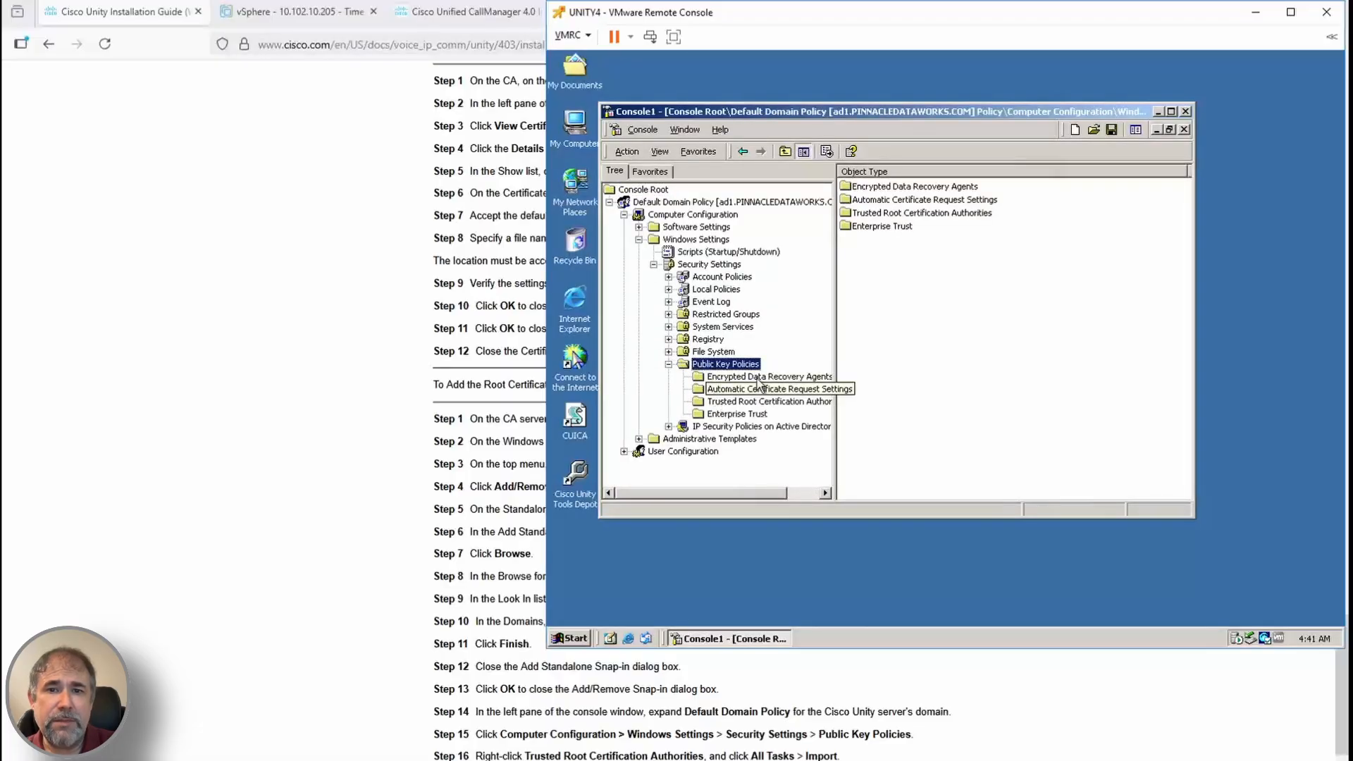
left_click(740, 401)
Import the unity_cert.cer file from C:\ into the Trusted Root Certification Authorities store
right_click(738, 404)
mouse_move(774, 413)
left_click(882, 410)
left_click(896, 395)
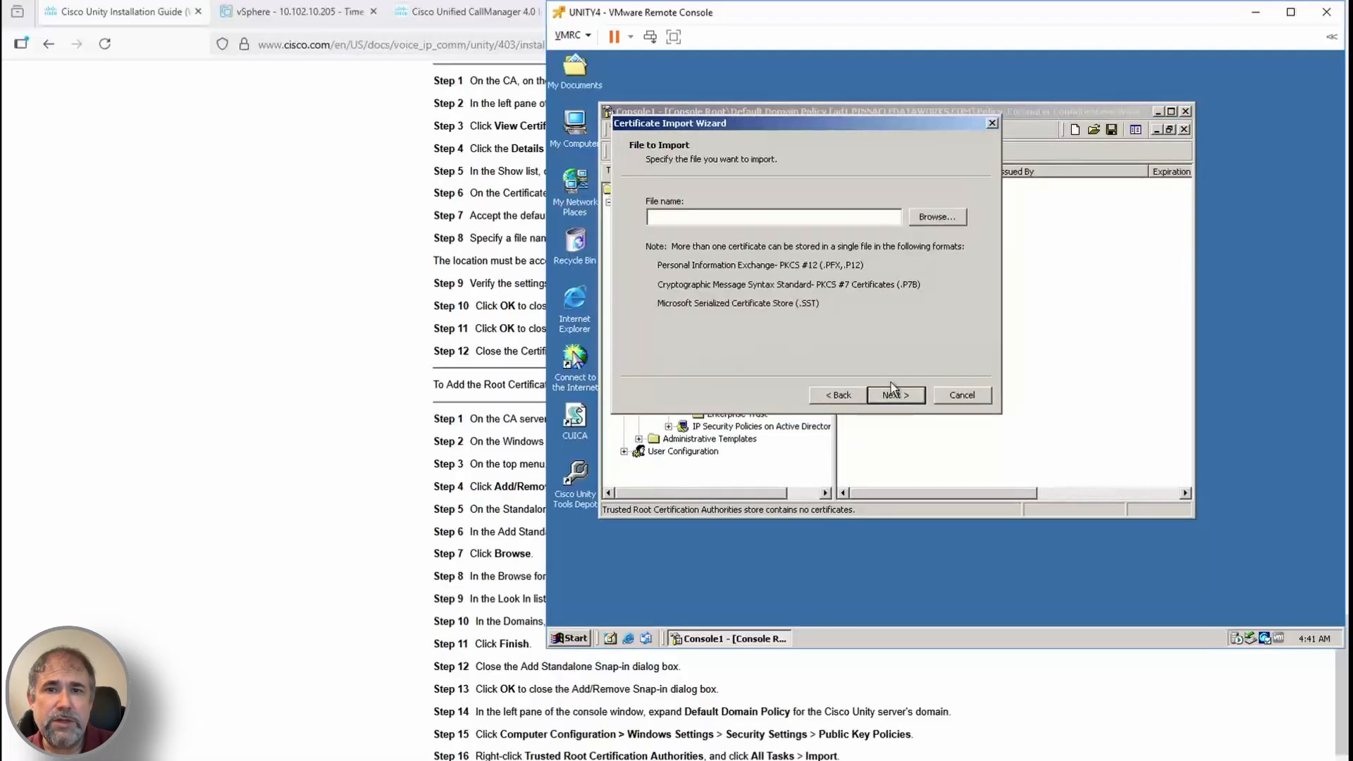
left_click(937, 217)
type("c:\\")
key("Return")
double_click(716, 319)
left_click(895, 394)
left_click(895, 395)
left_click(895, 395)
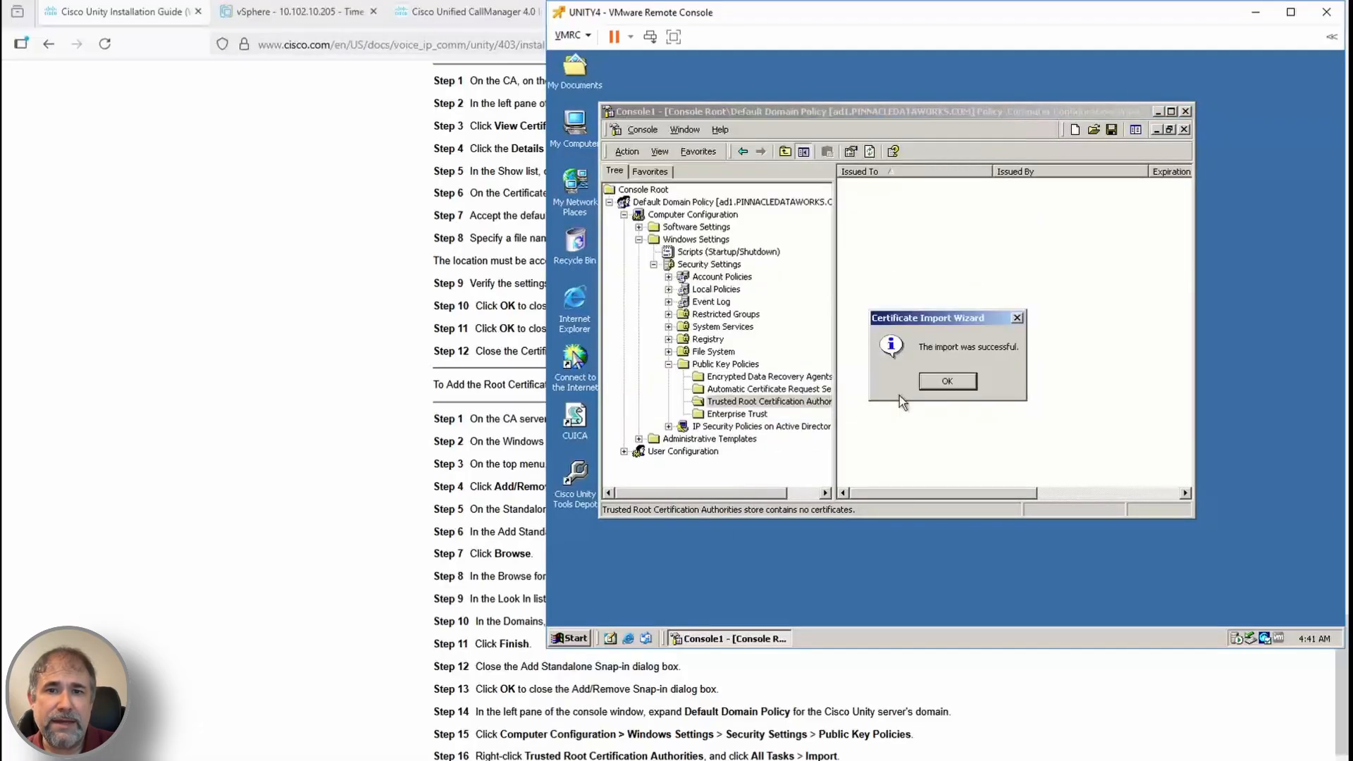
left_click(944, 381)
Close the management console without saving its settings
scroll(964, 704, "down", 3)
scroll(963, 703, "down", 2)
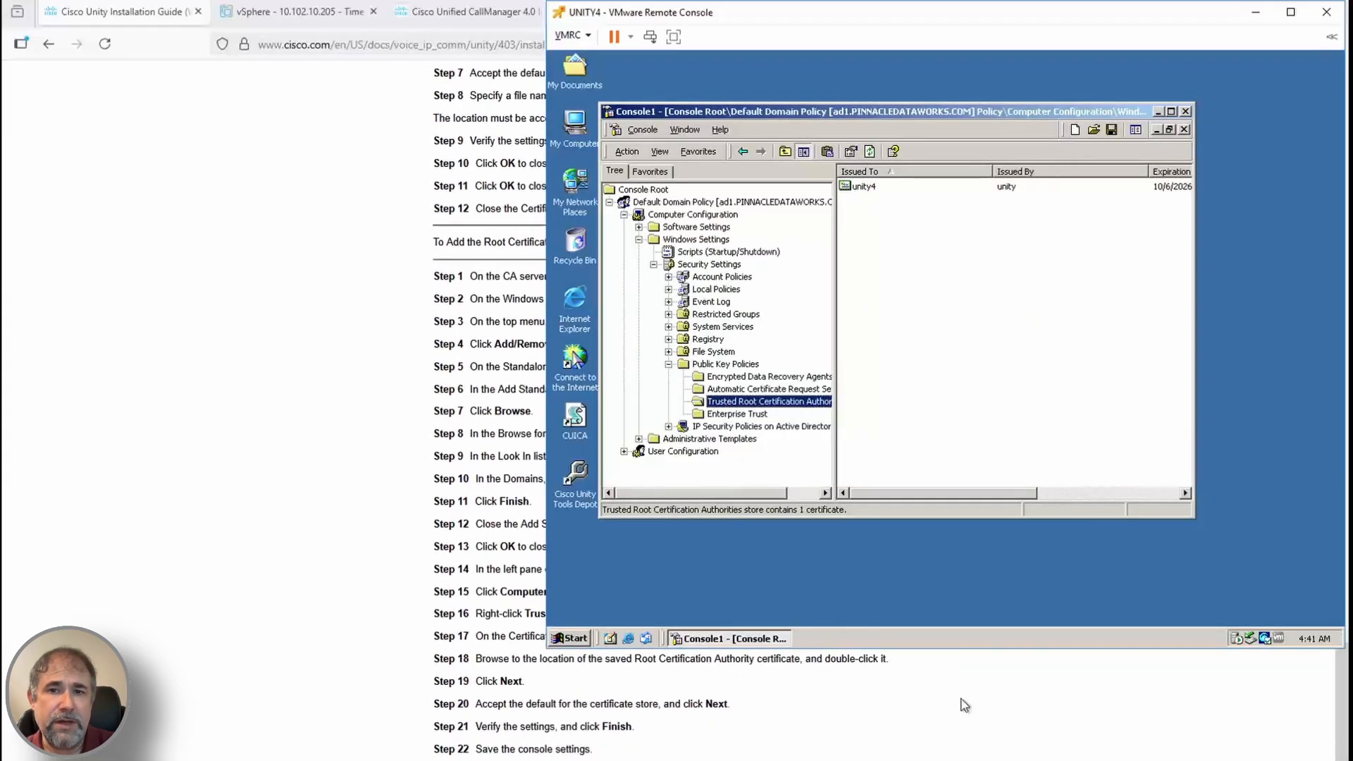
left_click(1185, 111)
left_click(897, 337)
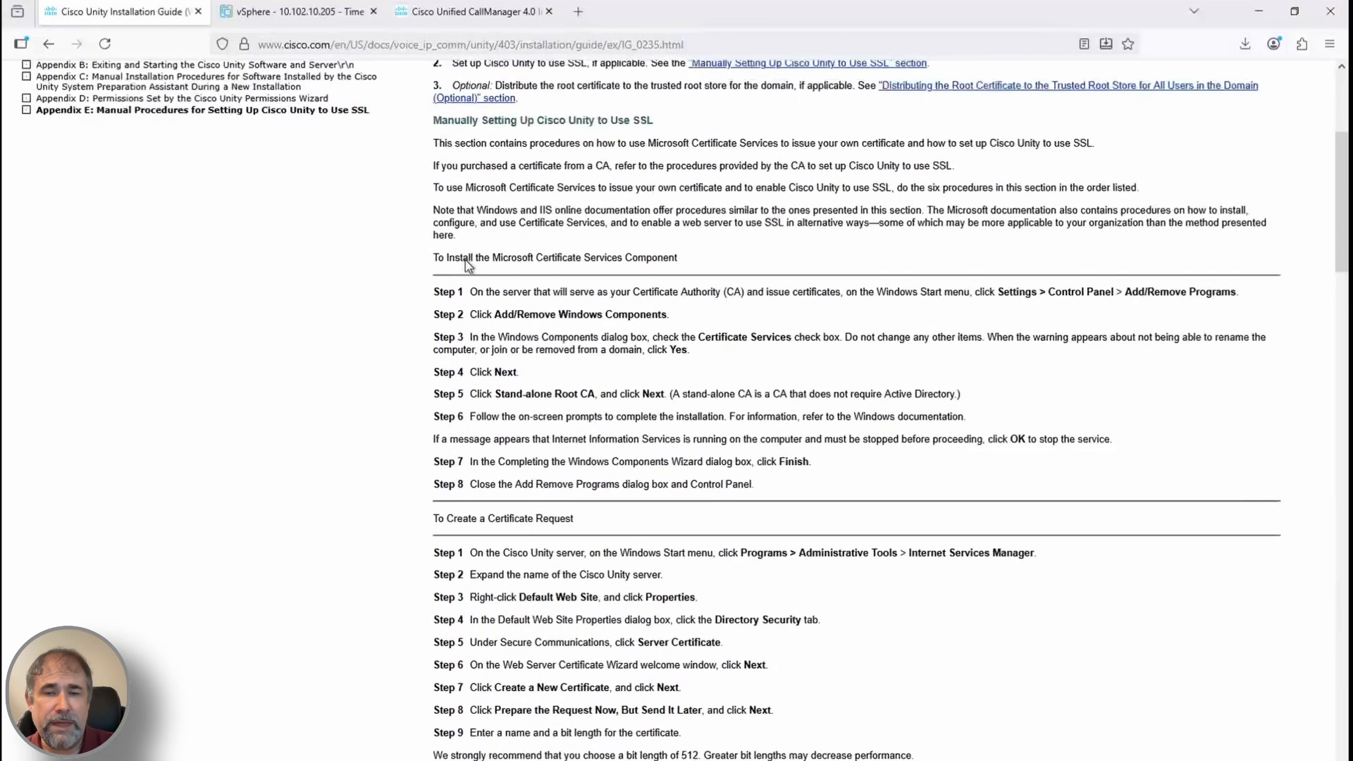
scroll(466, 266, "up", 10)
Go to Installing and Configuring Cisco Unity Software, then its 'Setting Up the Cisco PCA to Use SSL by Using a Certificate Authority' section
left_click(141, 268)
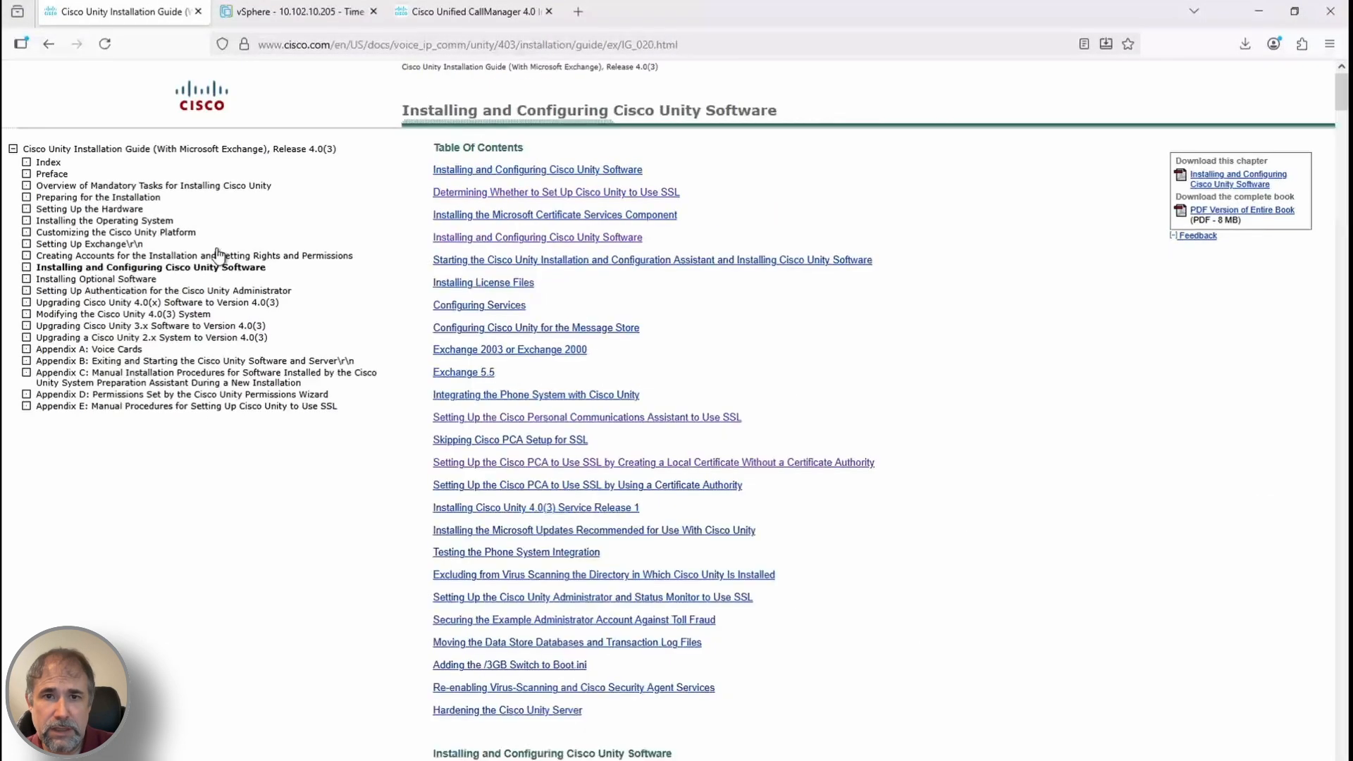
left_click(561, 485)
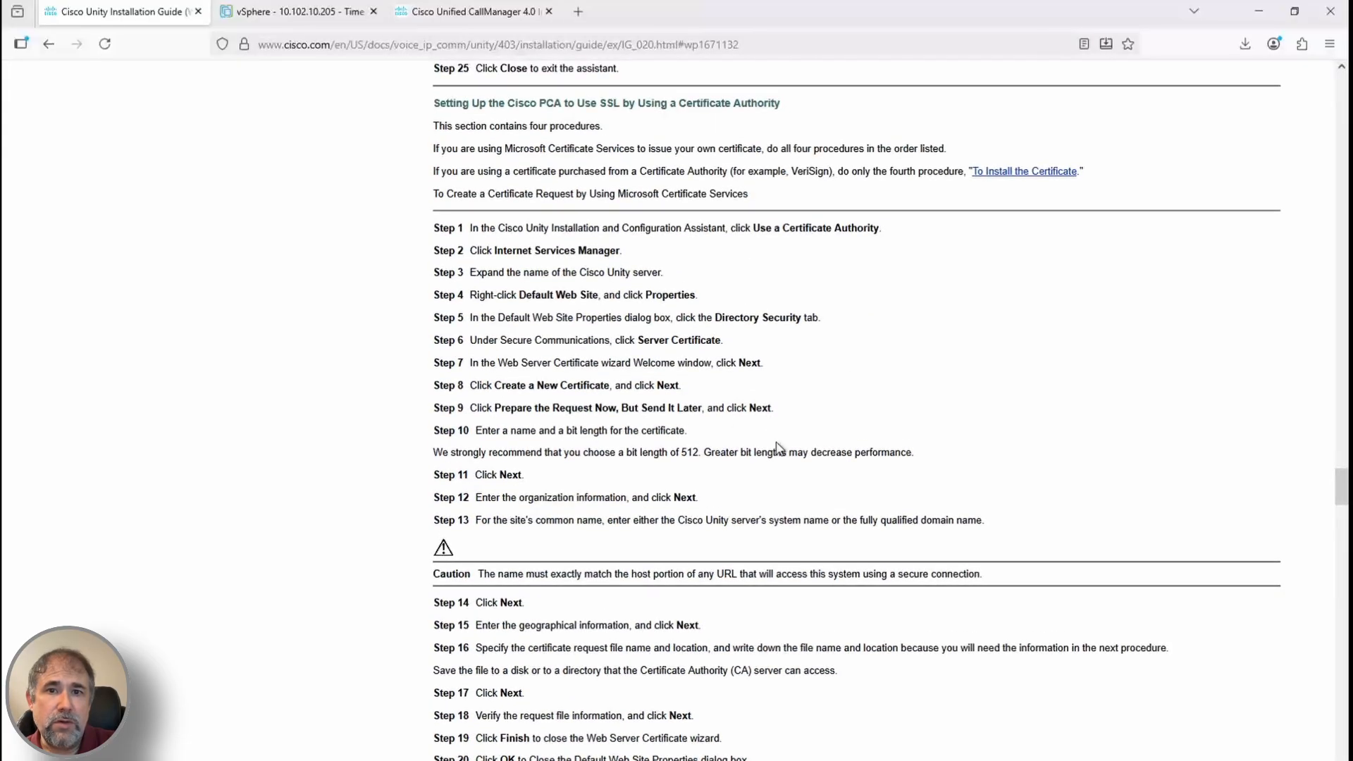
scroll(778, 446, "down", 1)
scroll(779, 448, "down", 20)
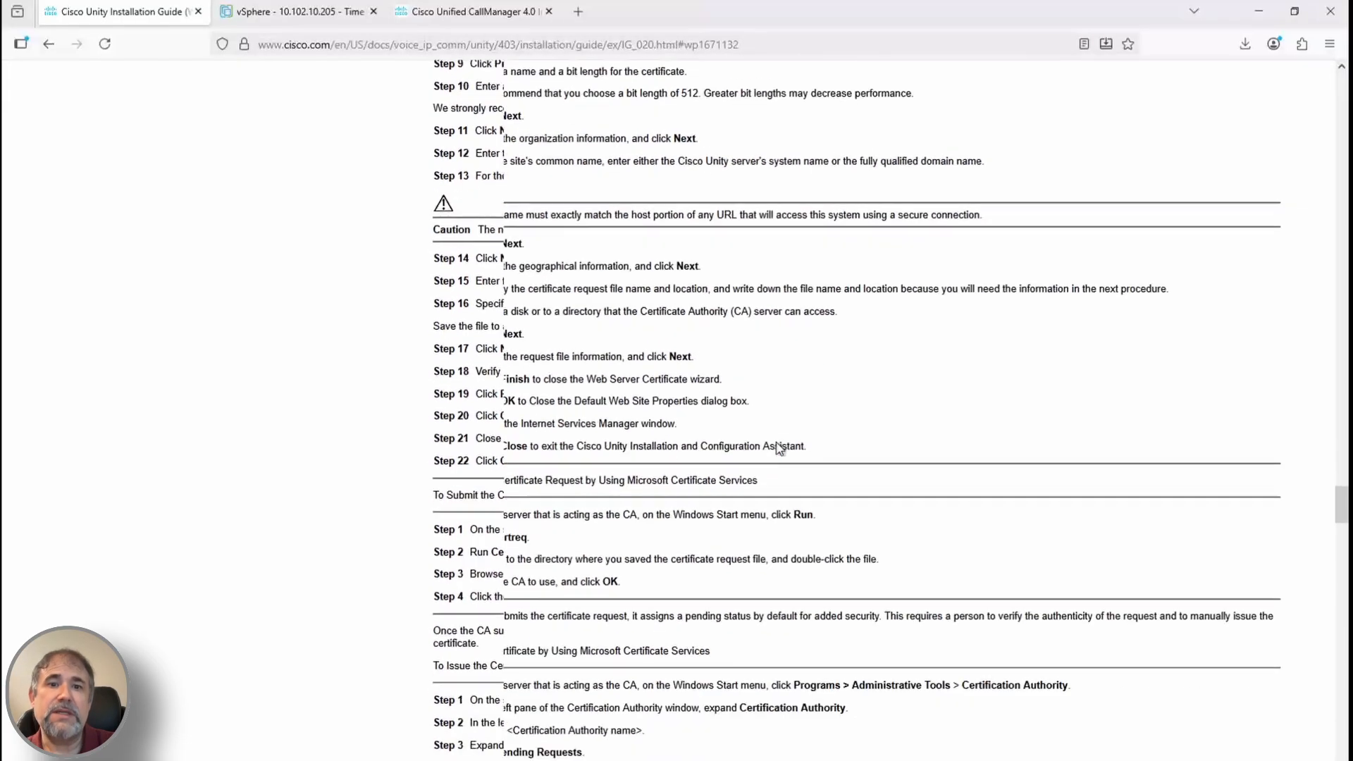
Inspect the Unity server's drives in My Computer and the available disc images
key("alt+Tab")
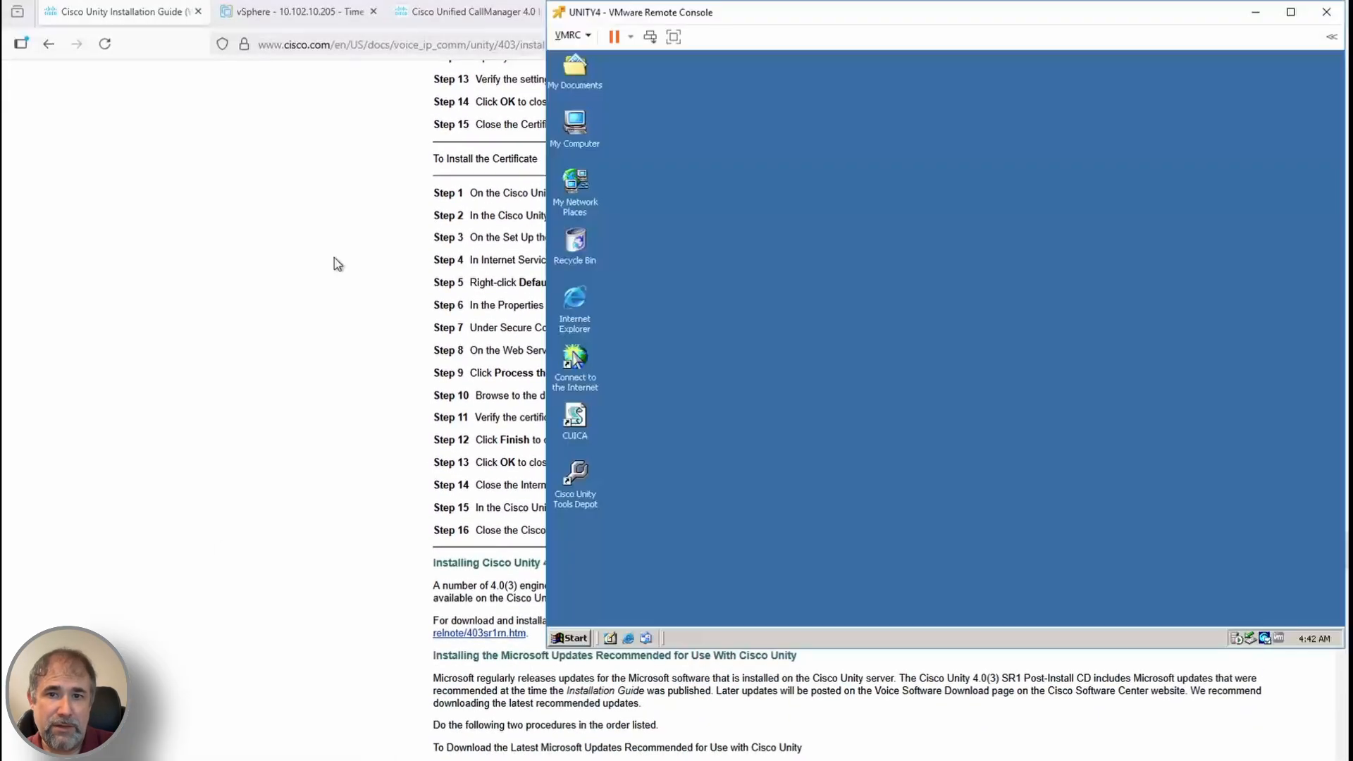
double_click(577, 129)
right_click(935, 225)
left_click(998, 295)
double_click(642, 144)
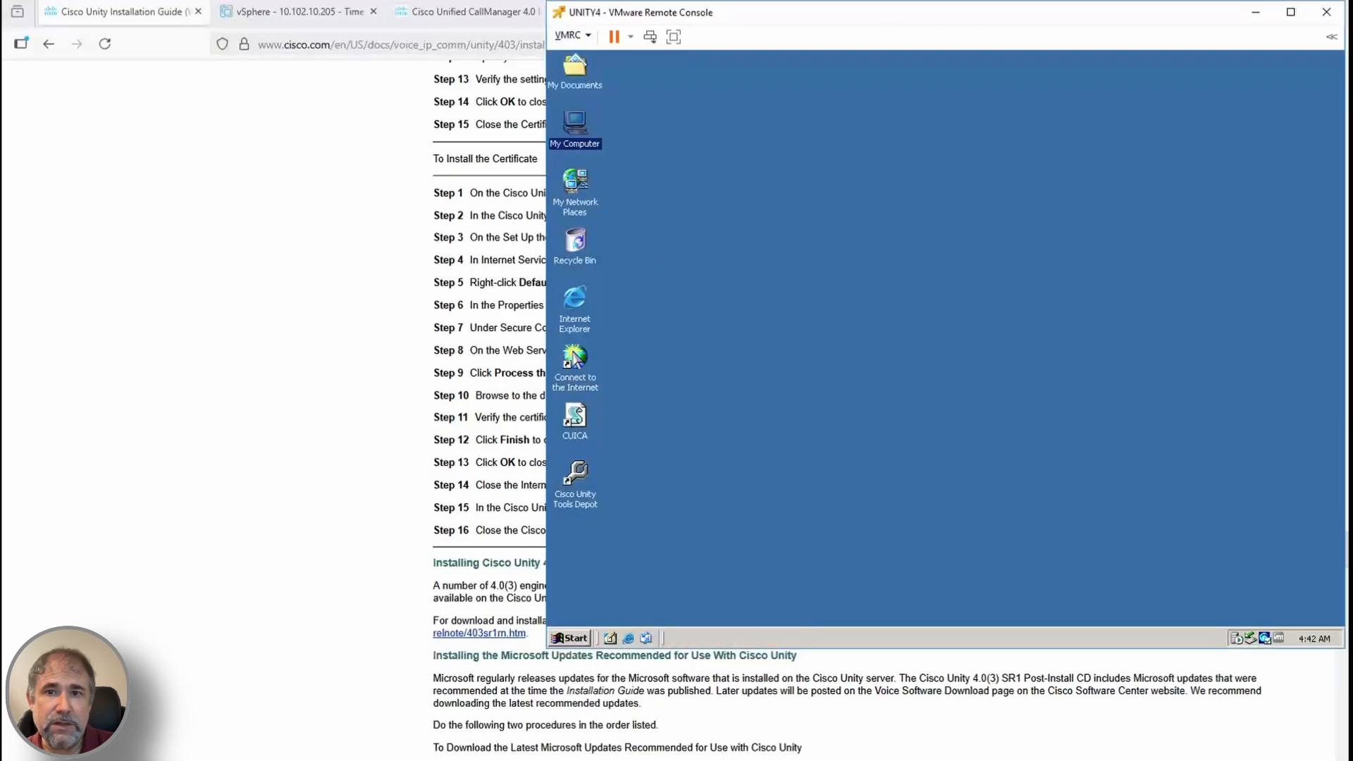
key("alt+Tab")
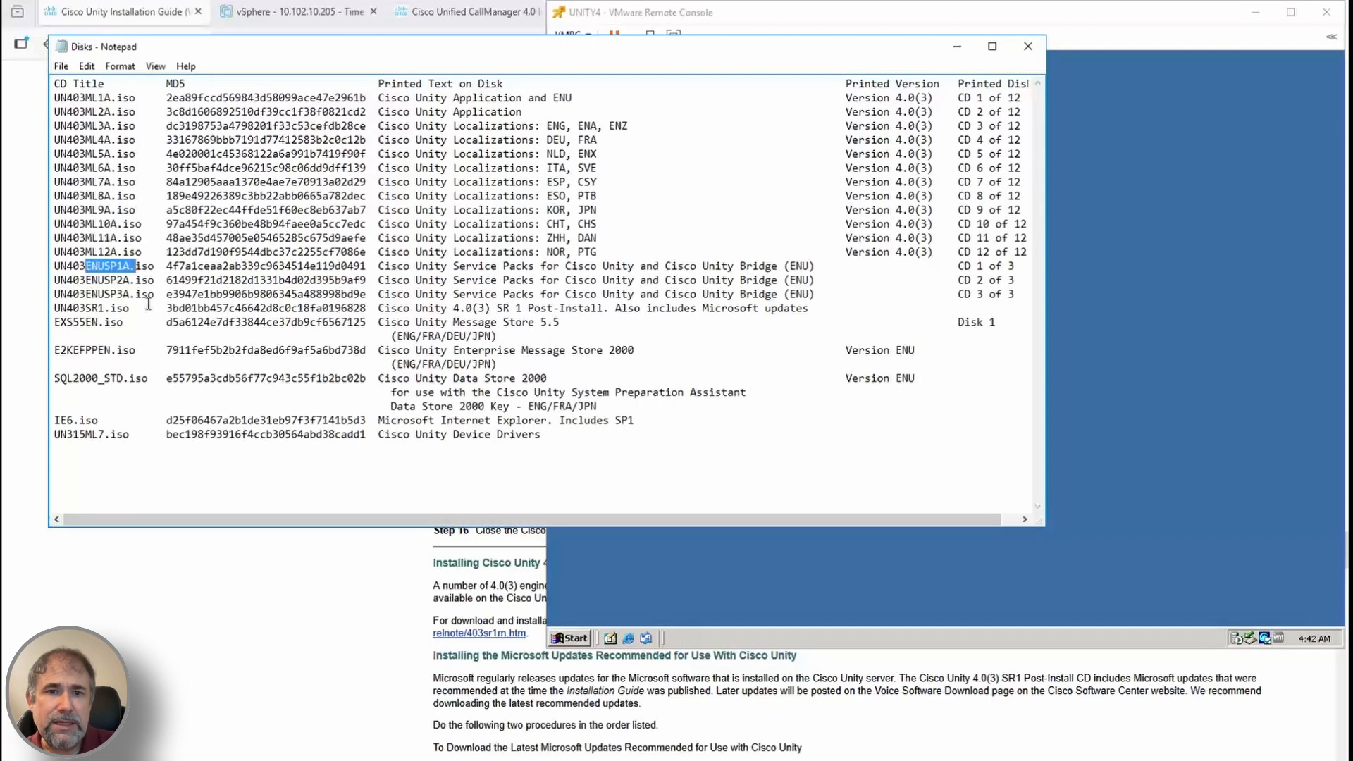
left_click(957, 46)
Mount the UN403SR1 disc image through the remote console's Removable Devices menu
left_click(571, 35)
left_click(586, 37)
left_click(587, 37)
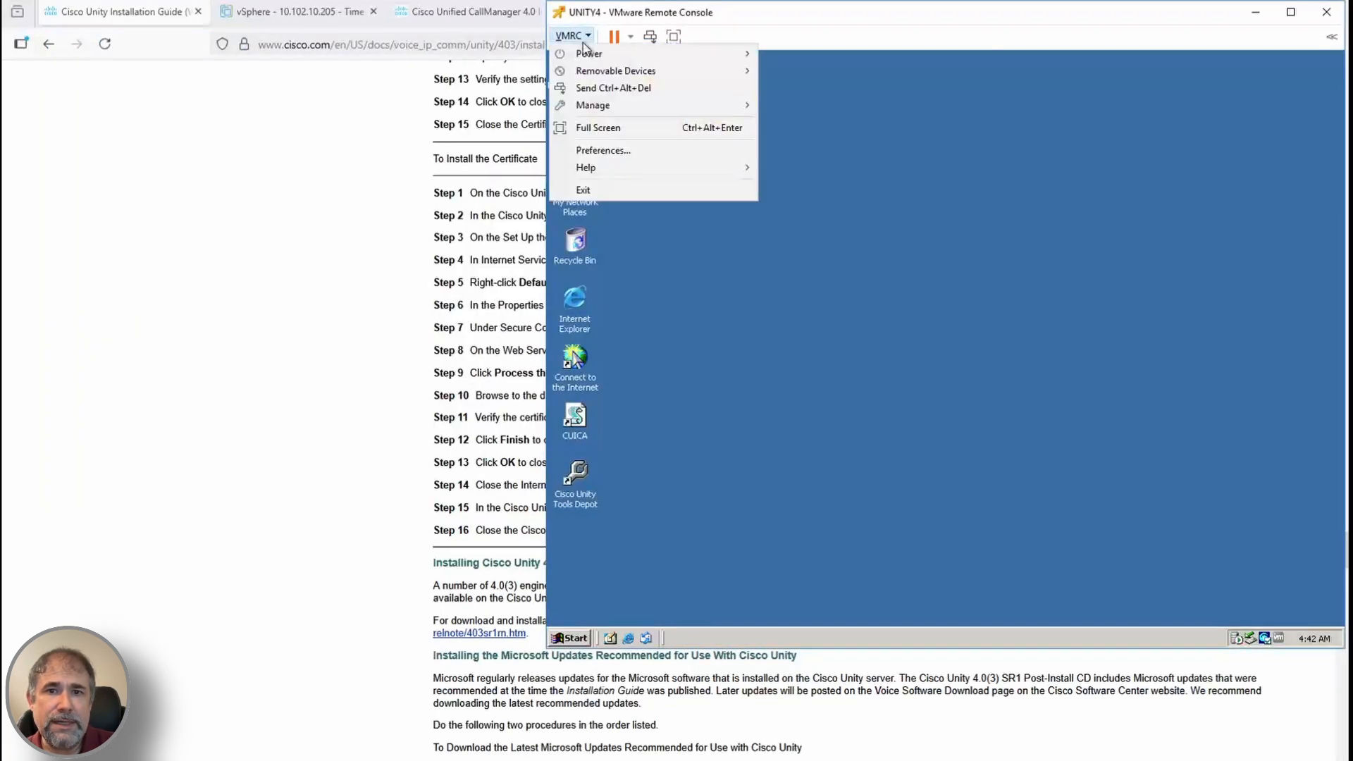
mouse_move(620, 71)
mouse_move(817, 72)
left_click(1009, 114)
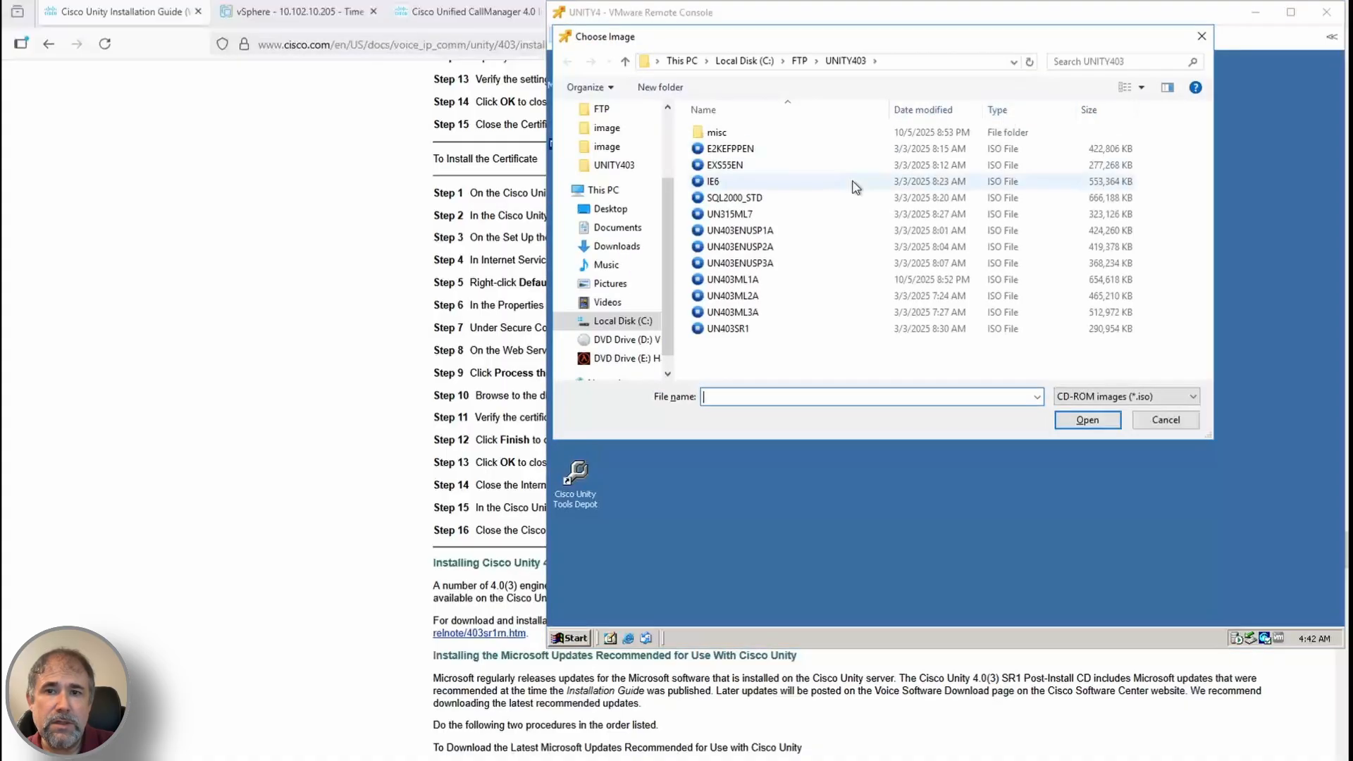
double_click(734, 327)
Run the CiscoUnity4.0.3SR1 installer from the UN403SR1 drive through to Finish, letting Windows restart
double_click(576, 129)
double_click(951, 252)
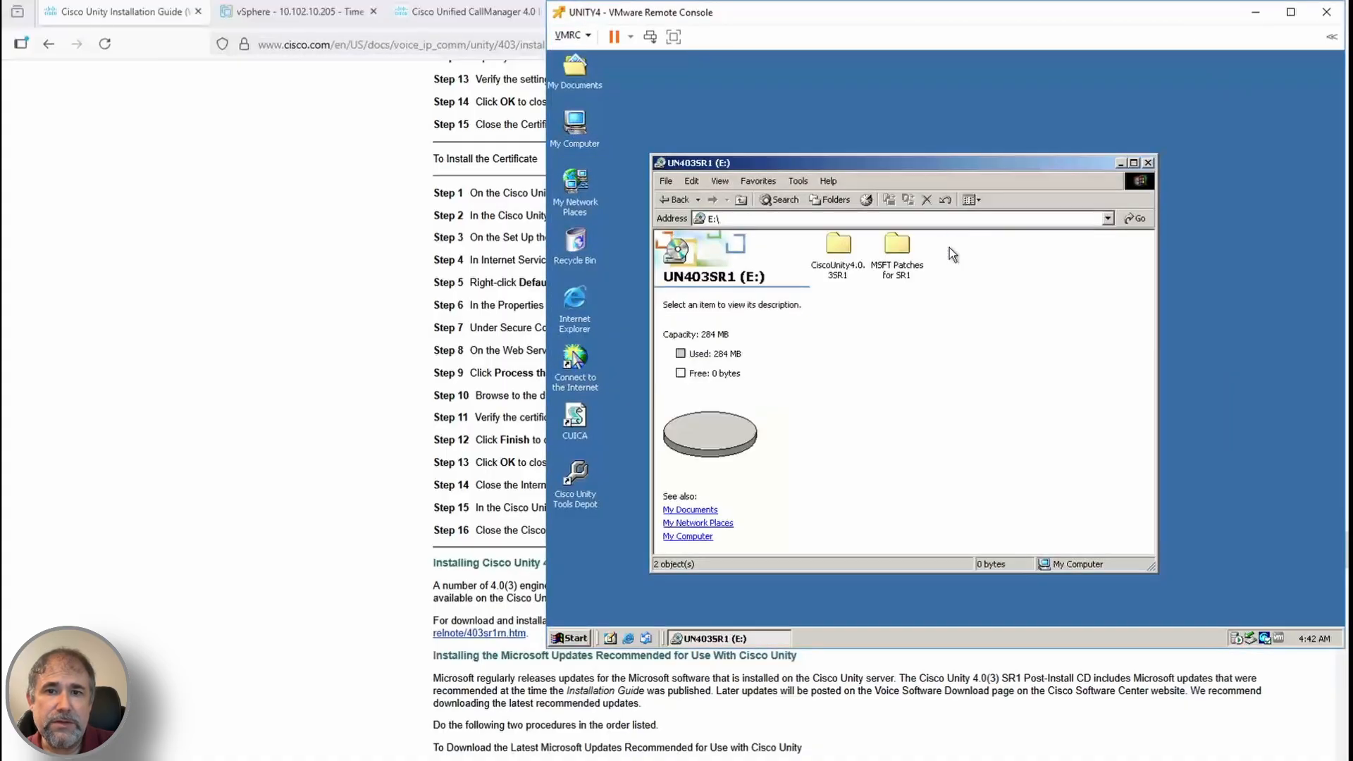
double_click(844, 246)
double_click(836, 248)
left_click(1034, 470)
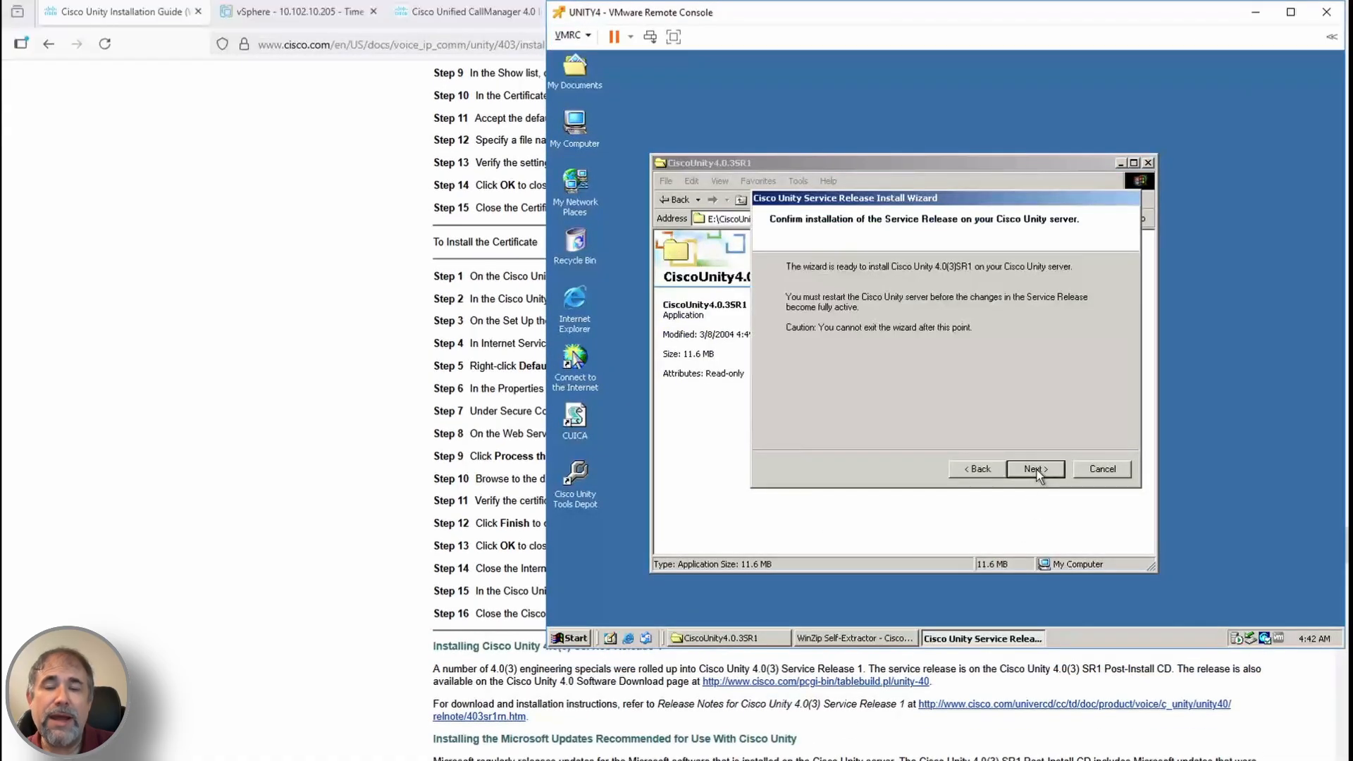
left_click(1036, 470)
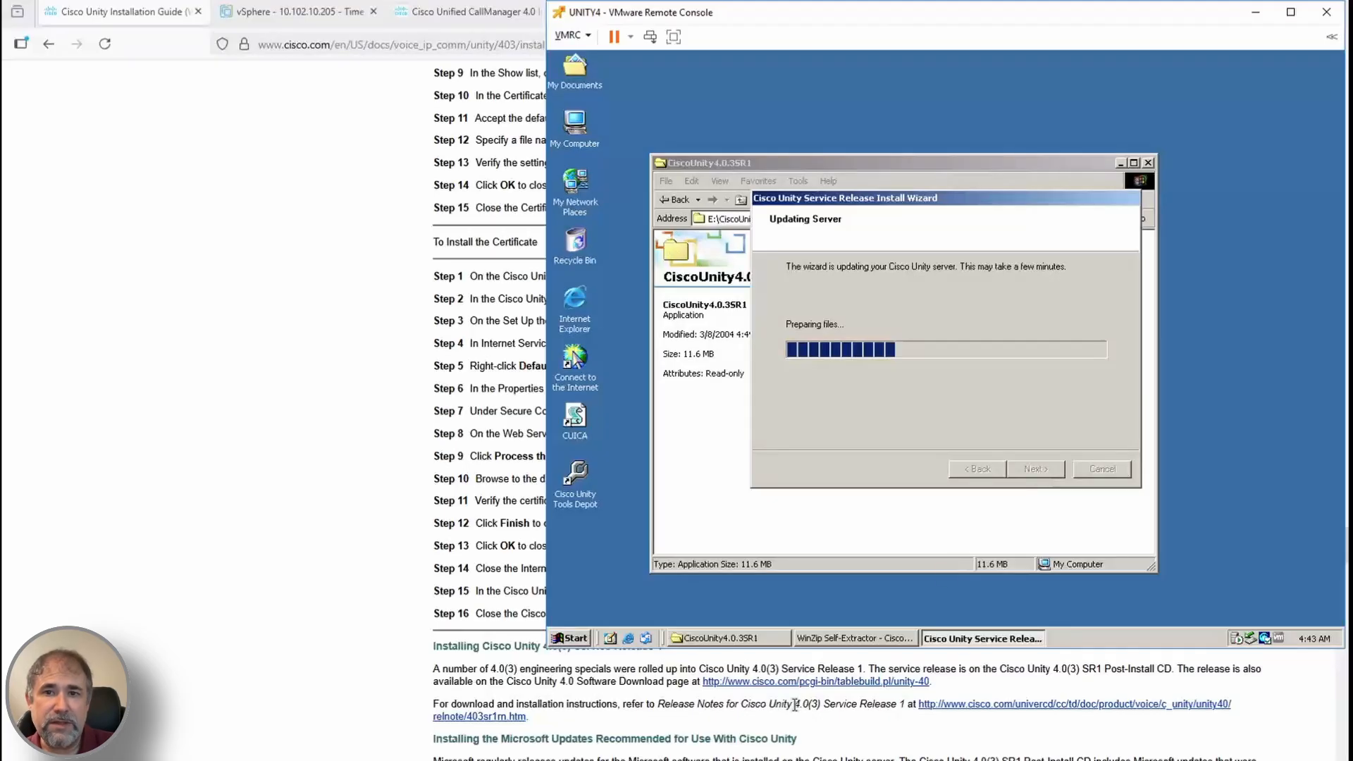
scroll(795, 705, "down", 1)
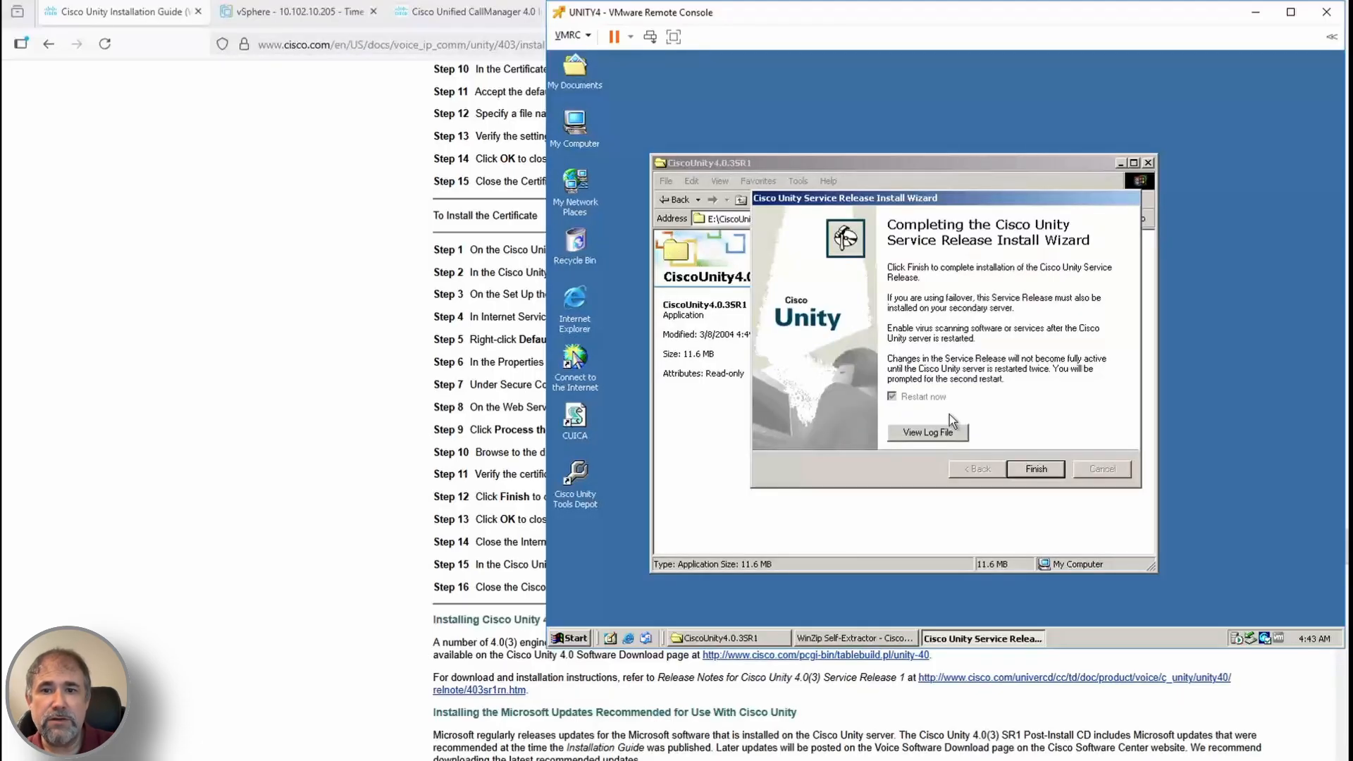
left_click(1036, 468)
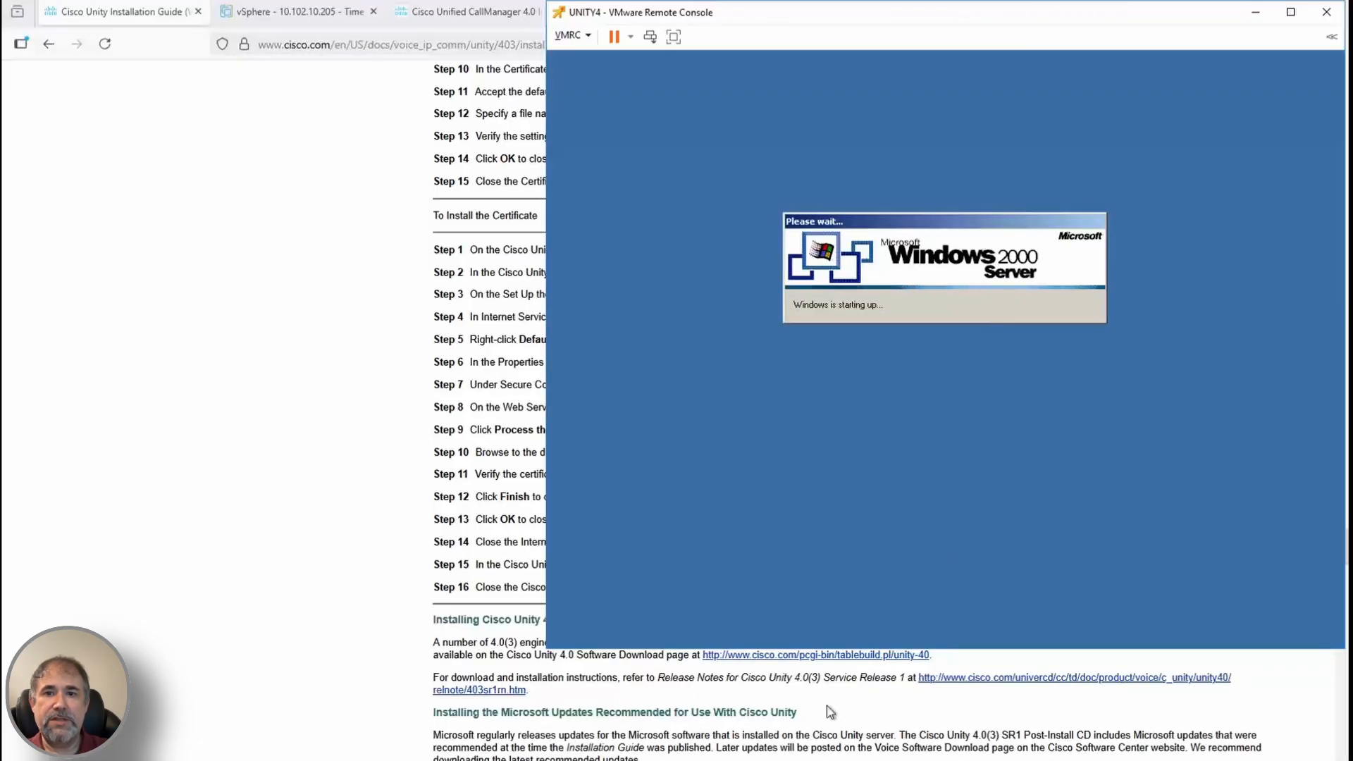
scroll(830, 711, "up", 1)
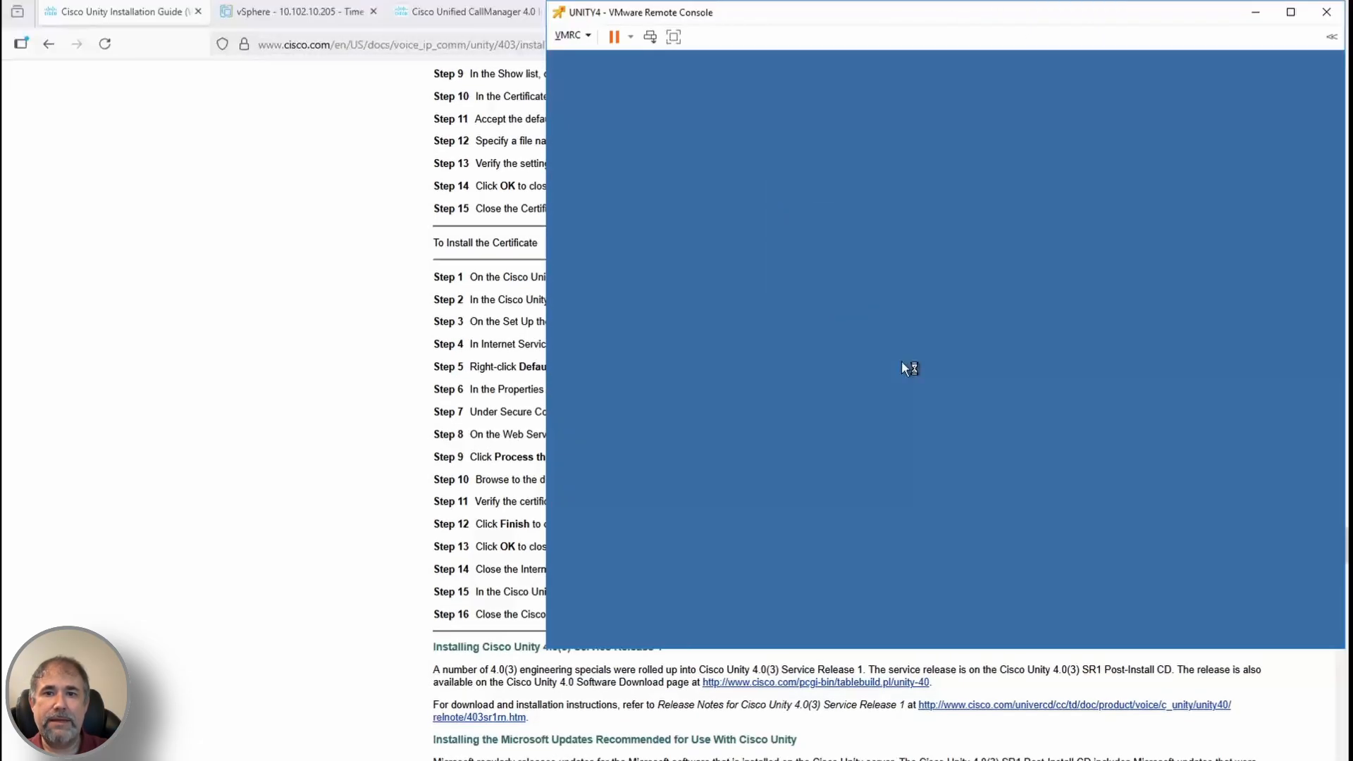
left_click(947, 390)
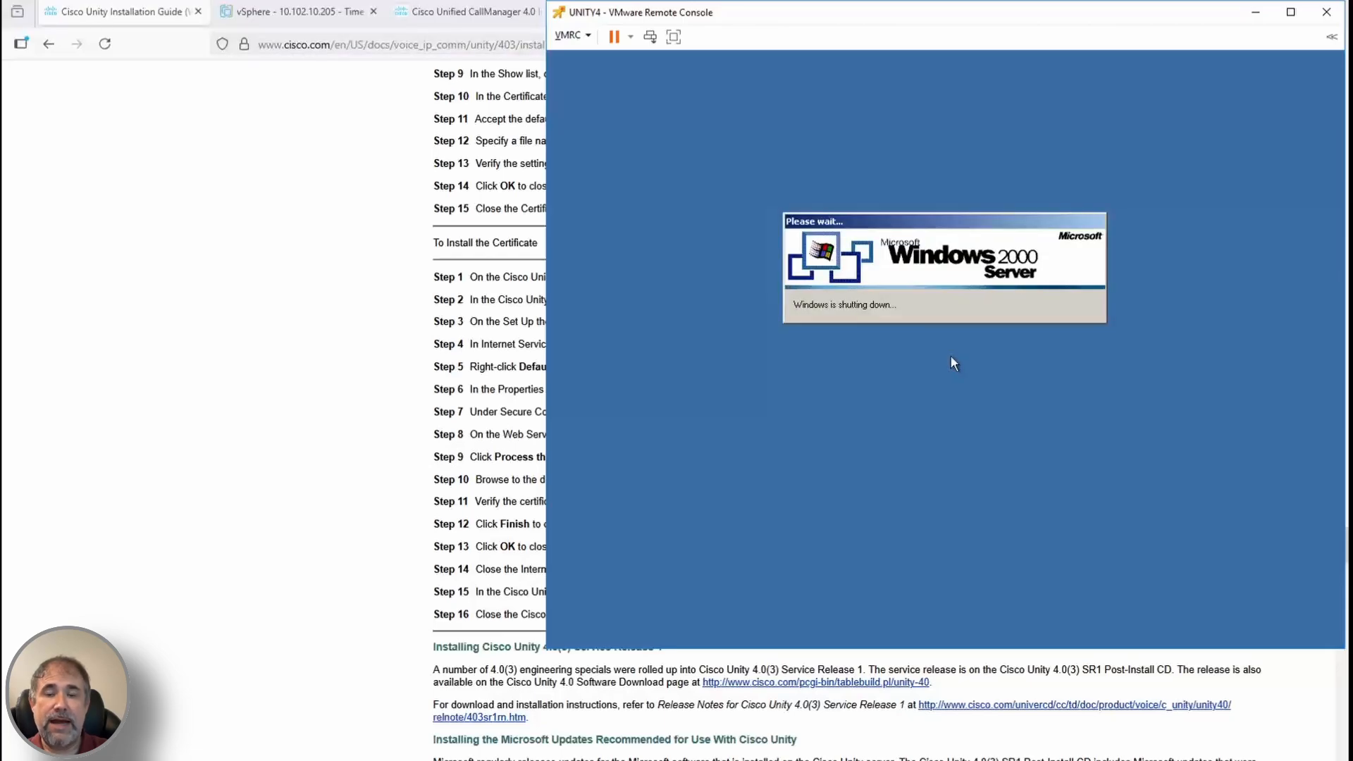
scroll(909, 677, "down", 4)
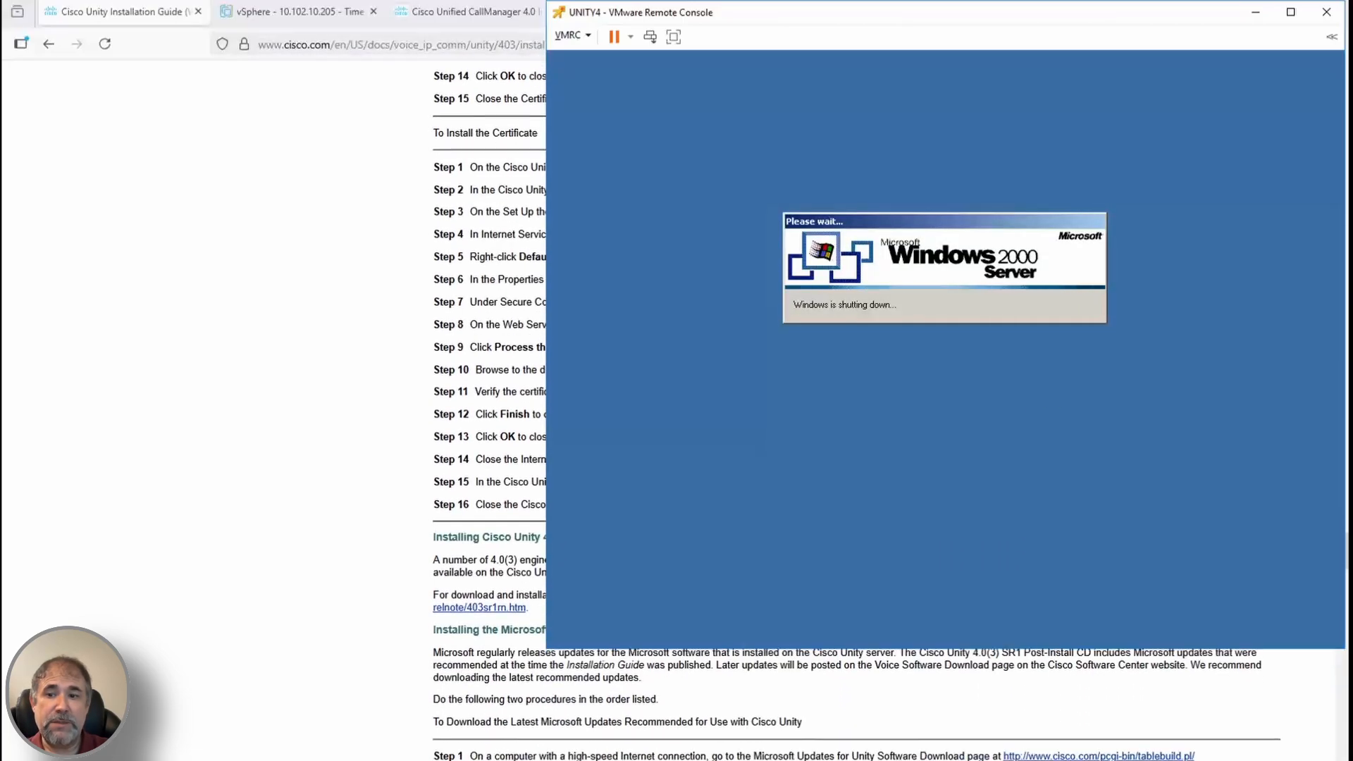
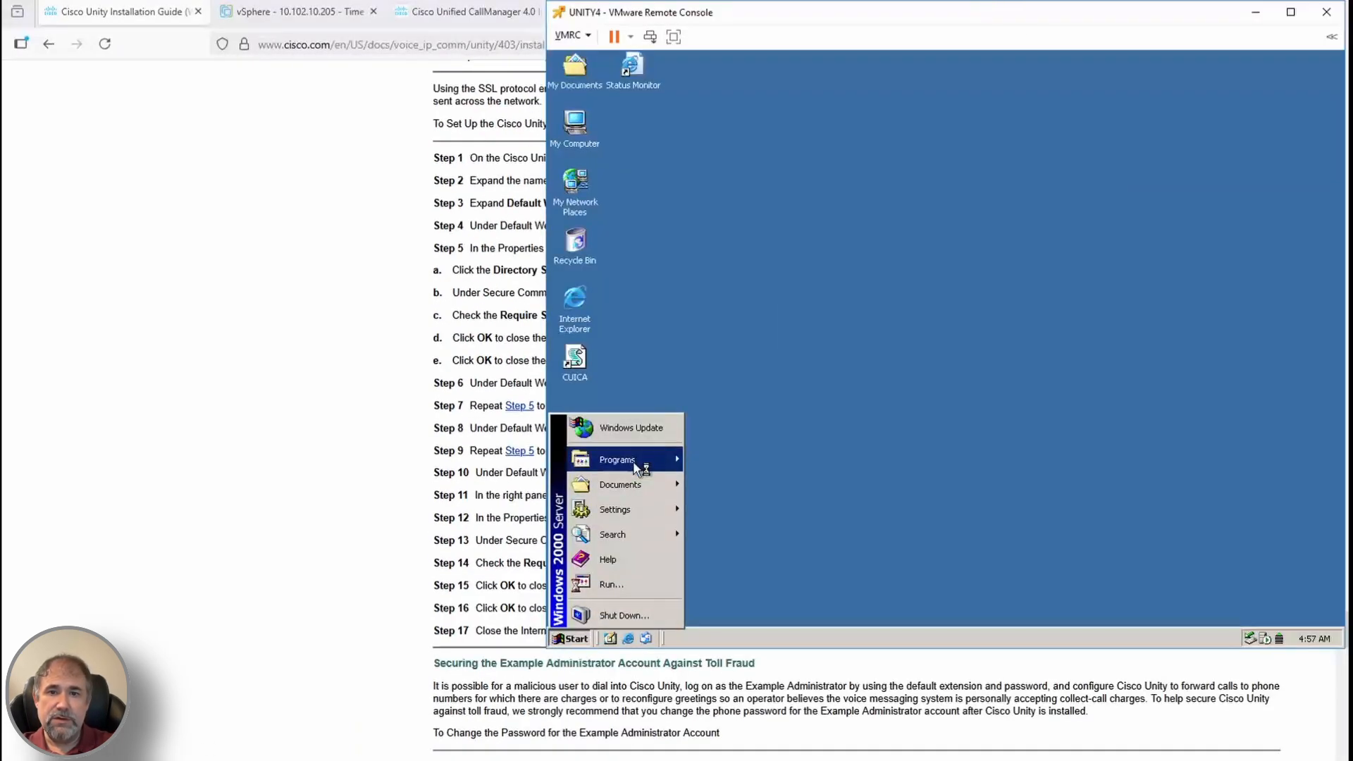
In IIS, require SSL on the Web and SAWeb folders under Default Web Site
mouse_move(740, 470)
left_click(868, 314)
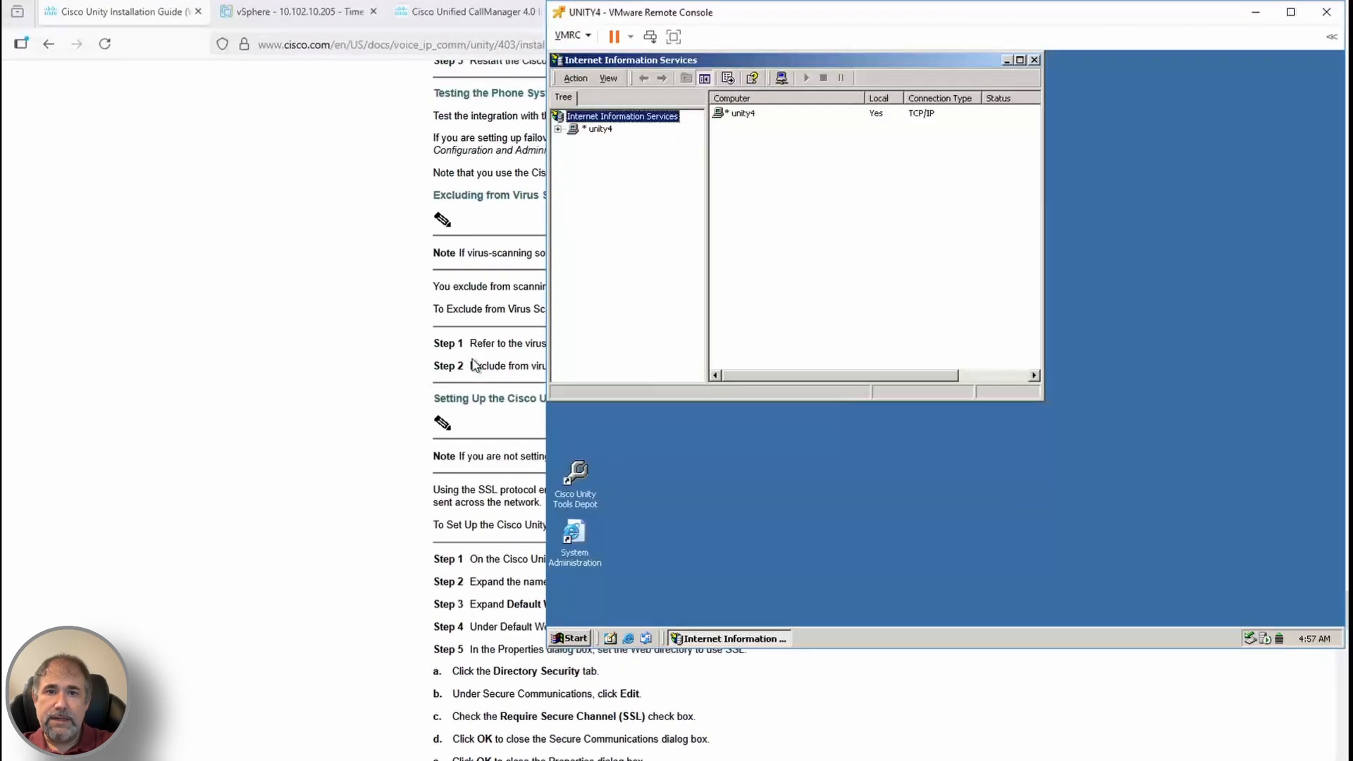
left_click(572, 141)
right_click(613, 233)
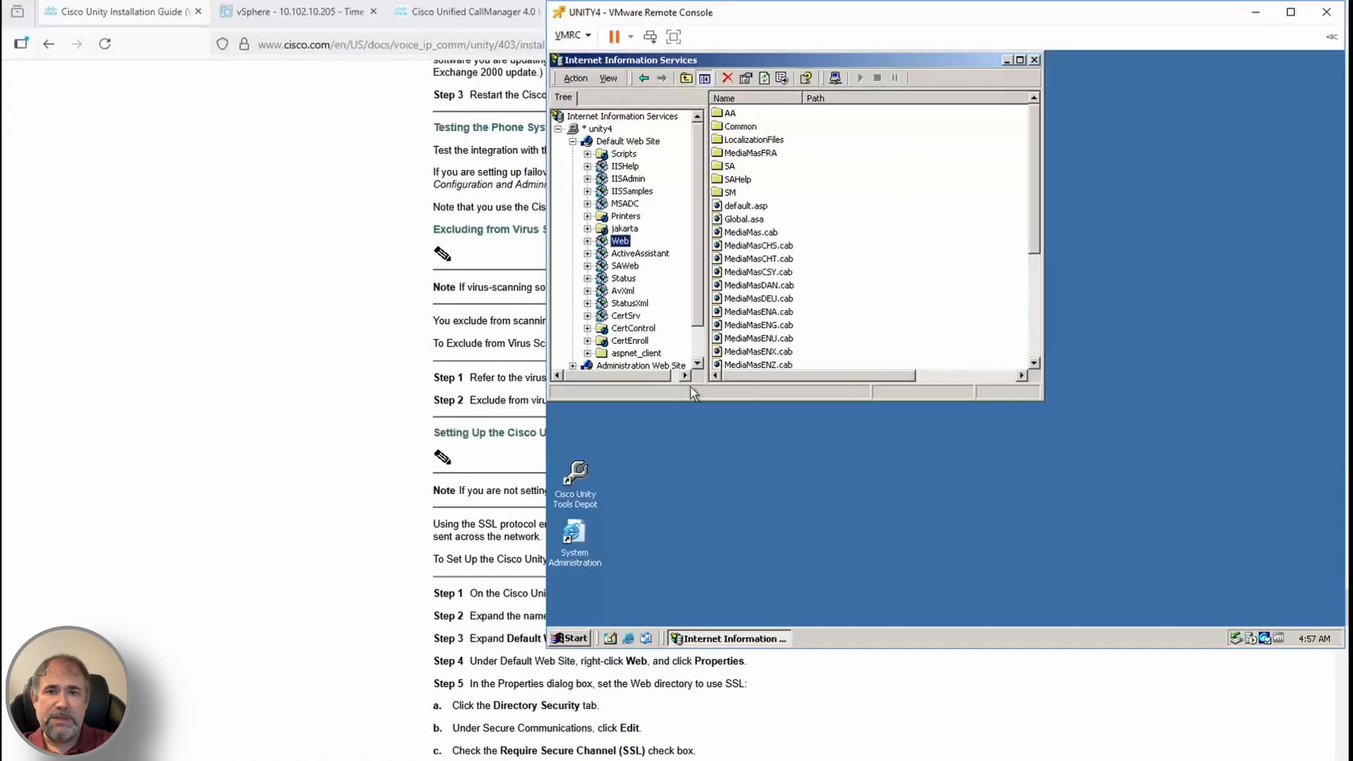
scroll(755, 716, "down", 2)
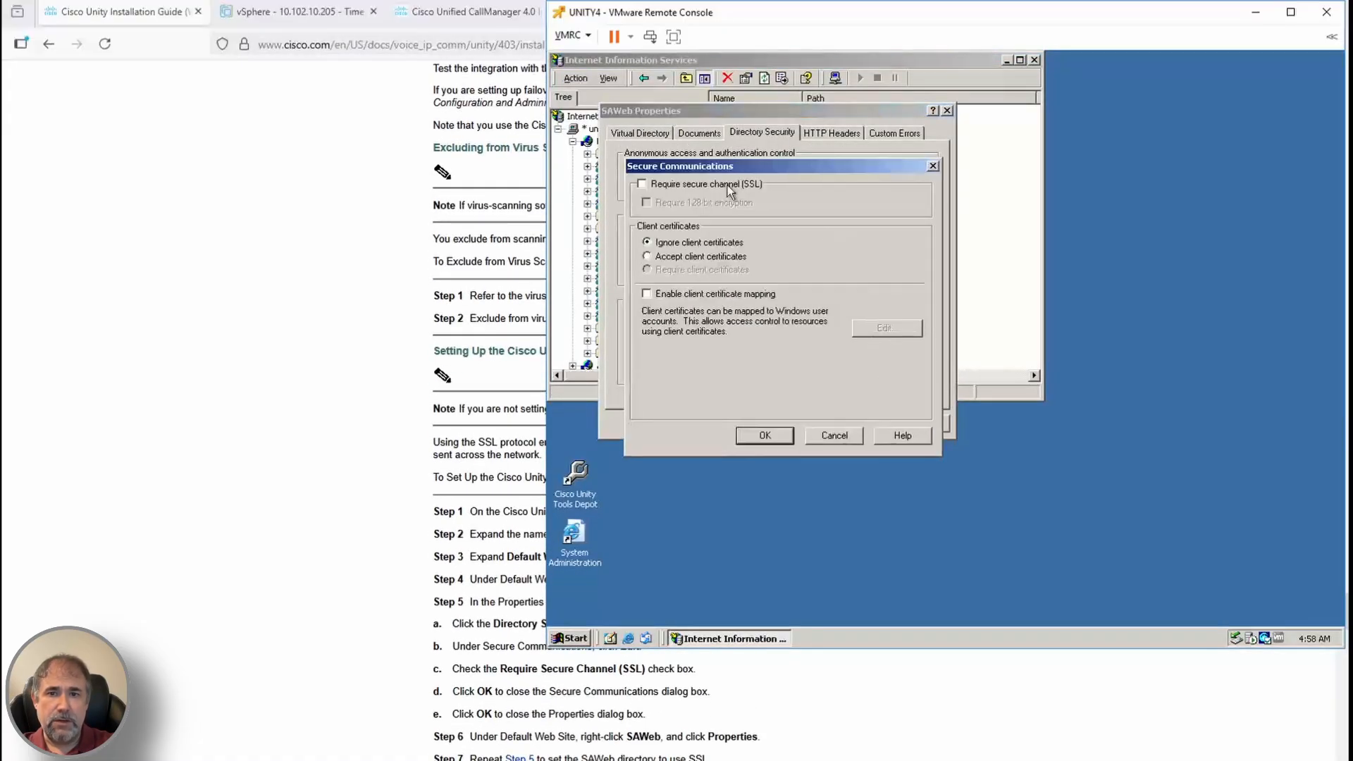
left_click(763, 431)
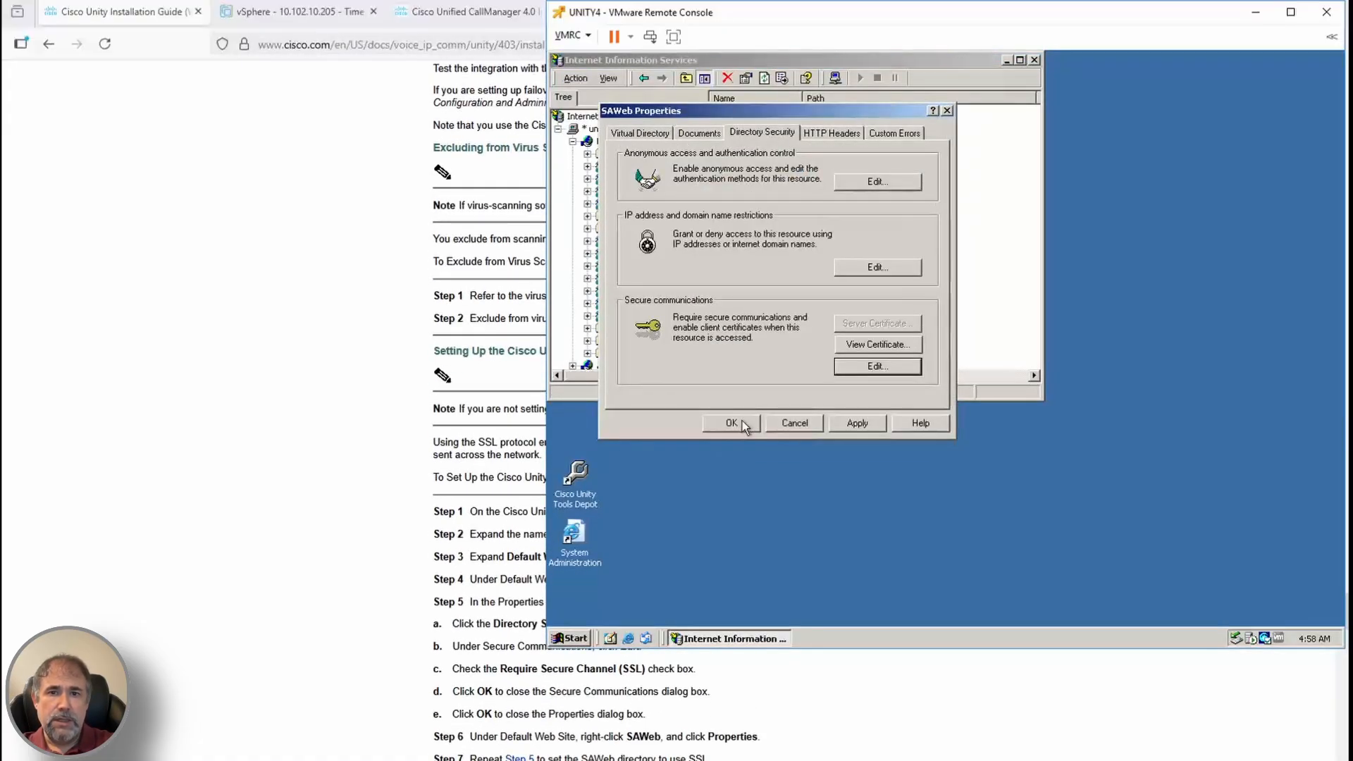
left_click(740, 422)
Require a secure SSL channel on the Status folder
left_click(621, 278)
right_click(622, 278)
left_click(687, 441)
left_click(794, 167)
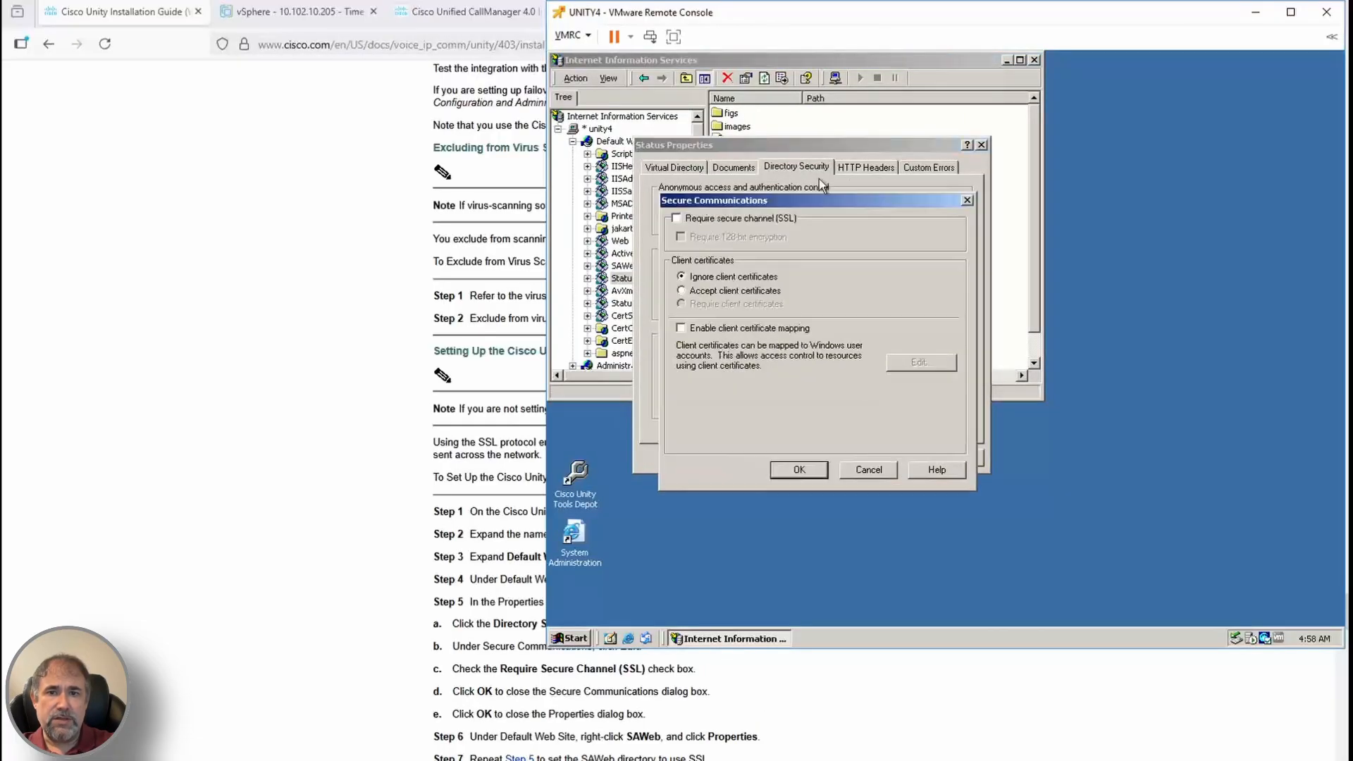
left_click(806, 468)
left_click(766, 456)
Require SSL on the AvXml.dll file, then close Internet Information Services
left_click(623, 290)
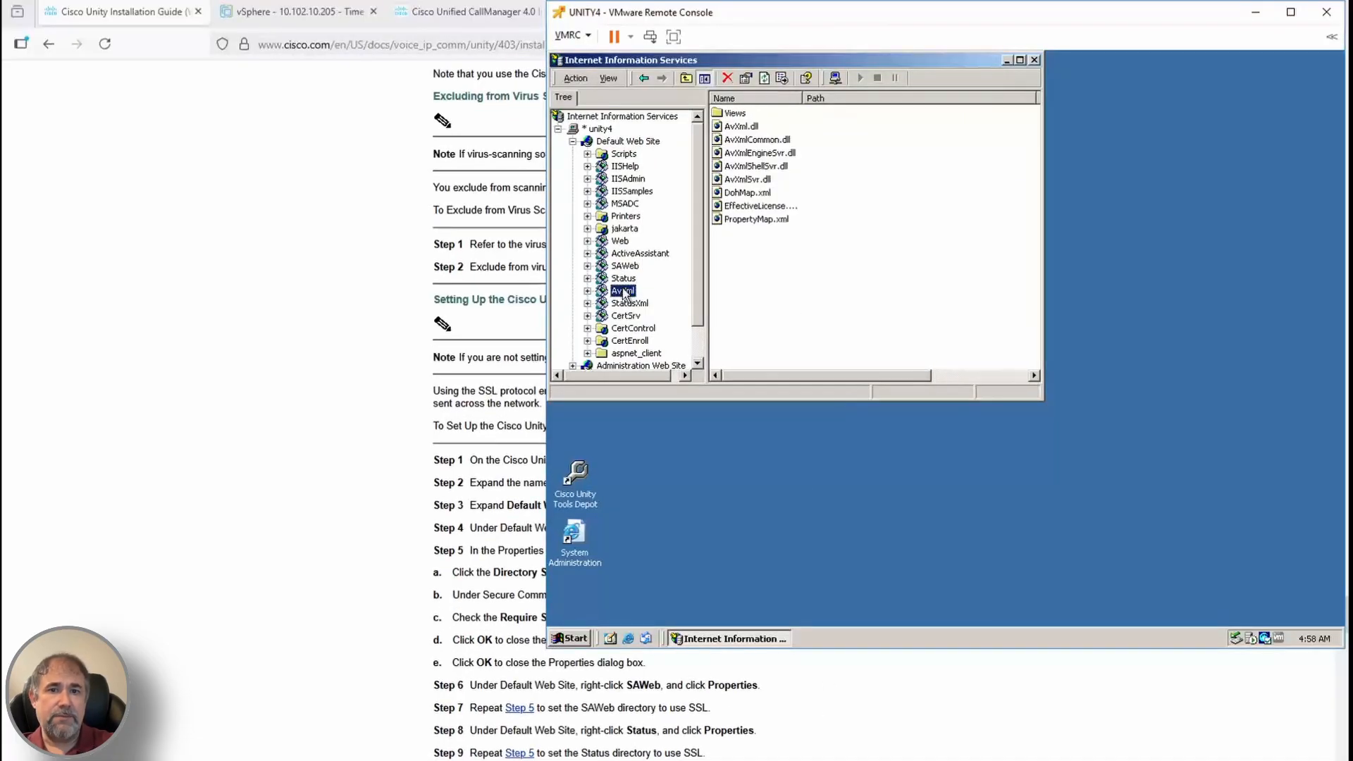
right_click(744, 126)
left_click(797, 214)
scroll(785, 243, "down", 1)
left_click(734, 201)
scroll(884, 721, "down", 1)
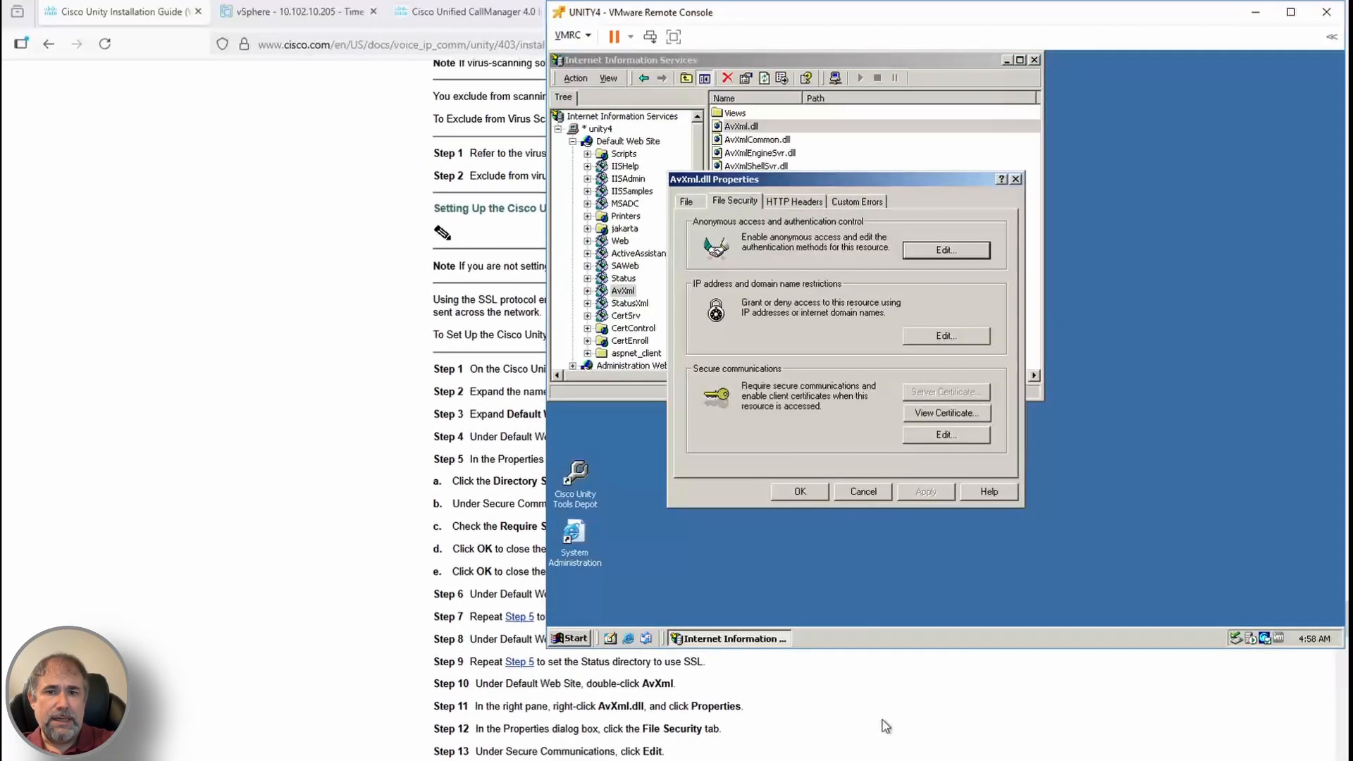
left_click(945, 432)
left_click(781, 253)
left_click(834, 504)
left_click(785, 493)
scroll(775, 705, "down", 3)
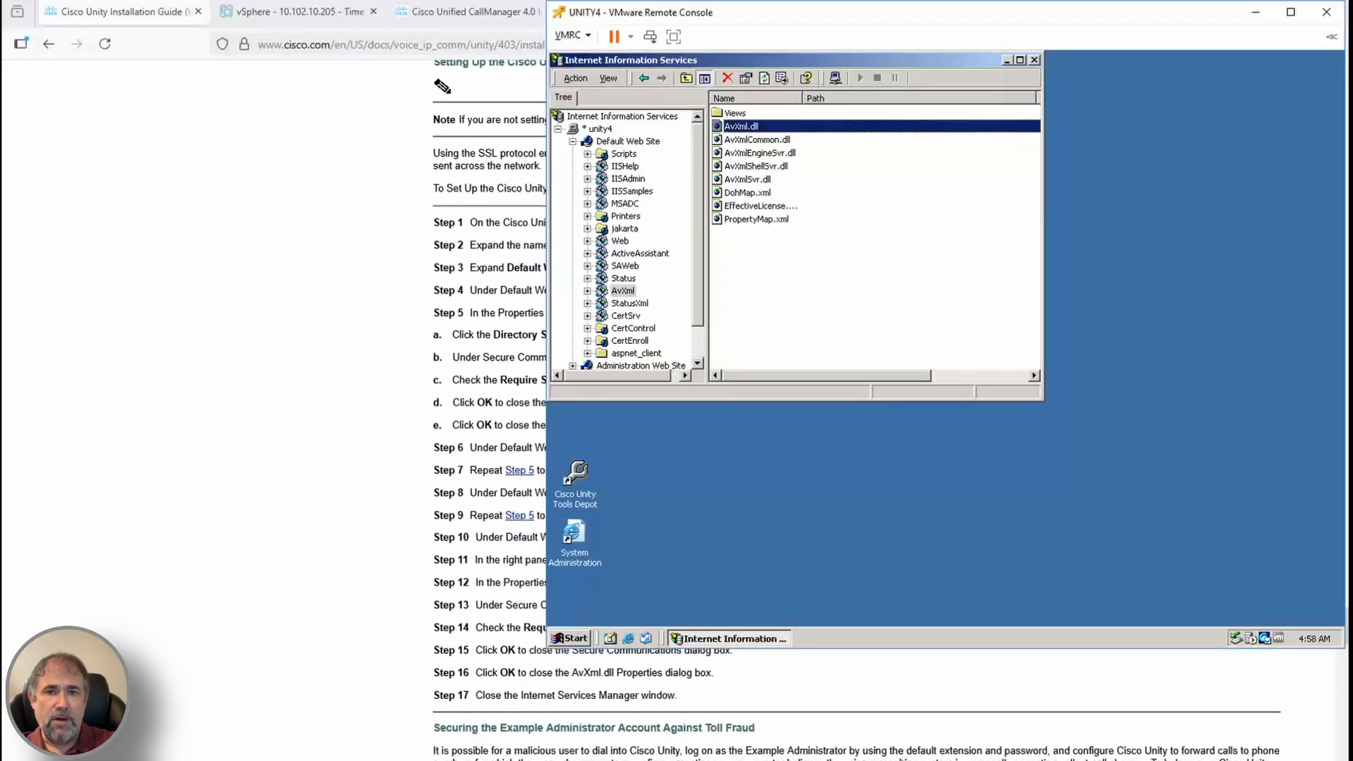
left_click(1035, 60)
Launch Cisco Unity Administrator, accepting the security prompts and always trusting Cisco Systems content
double_click(575, 549)
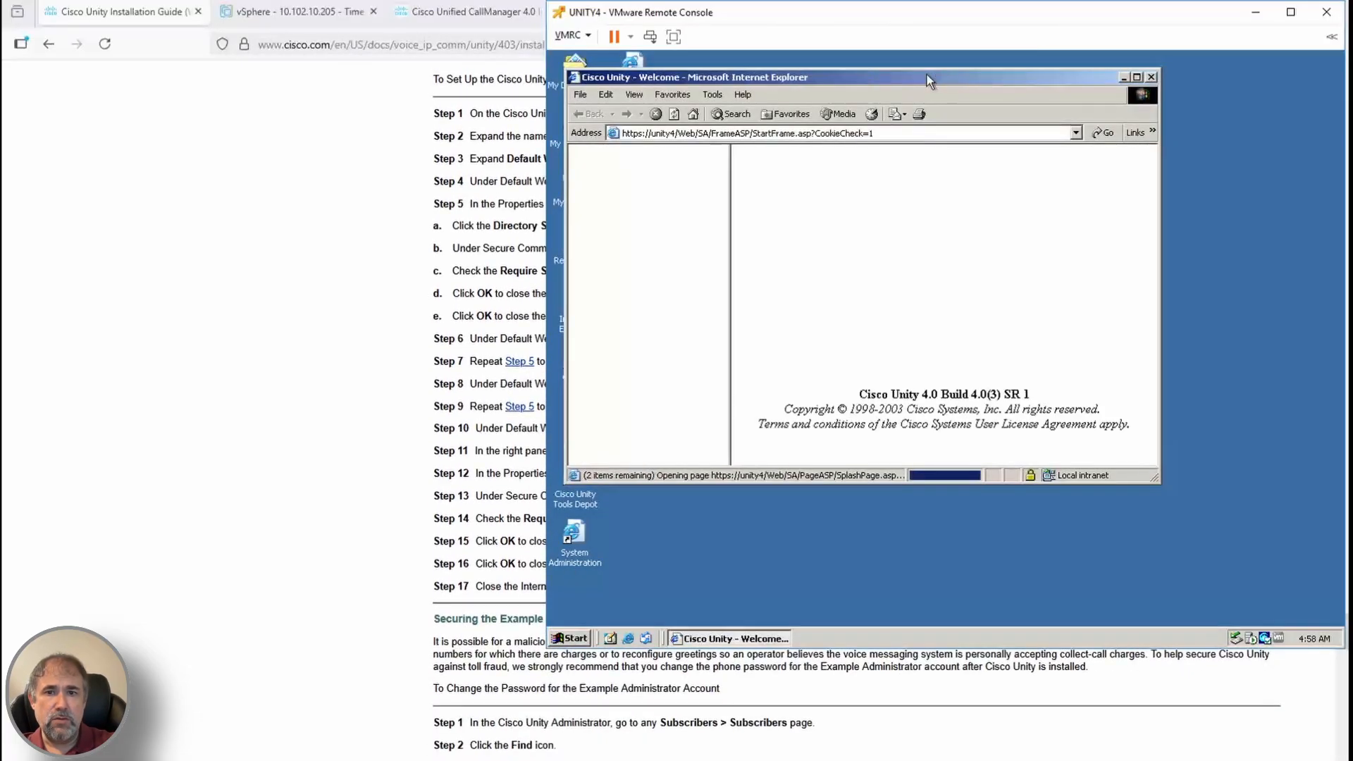
left_click(914, 379)
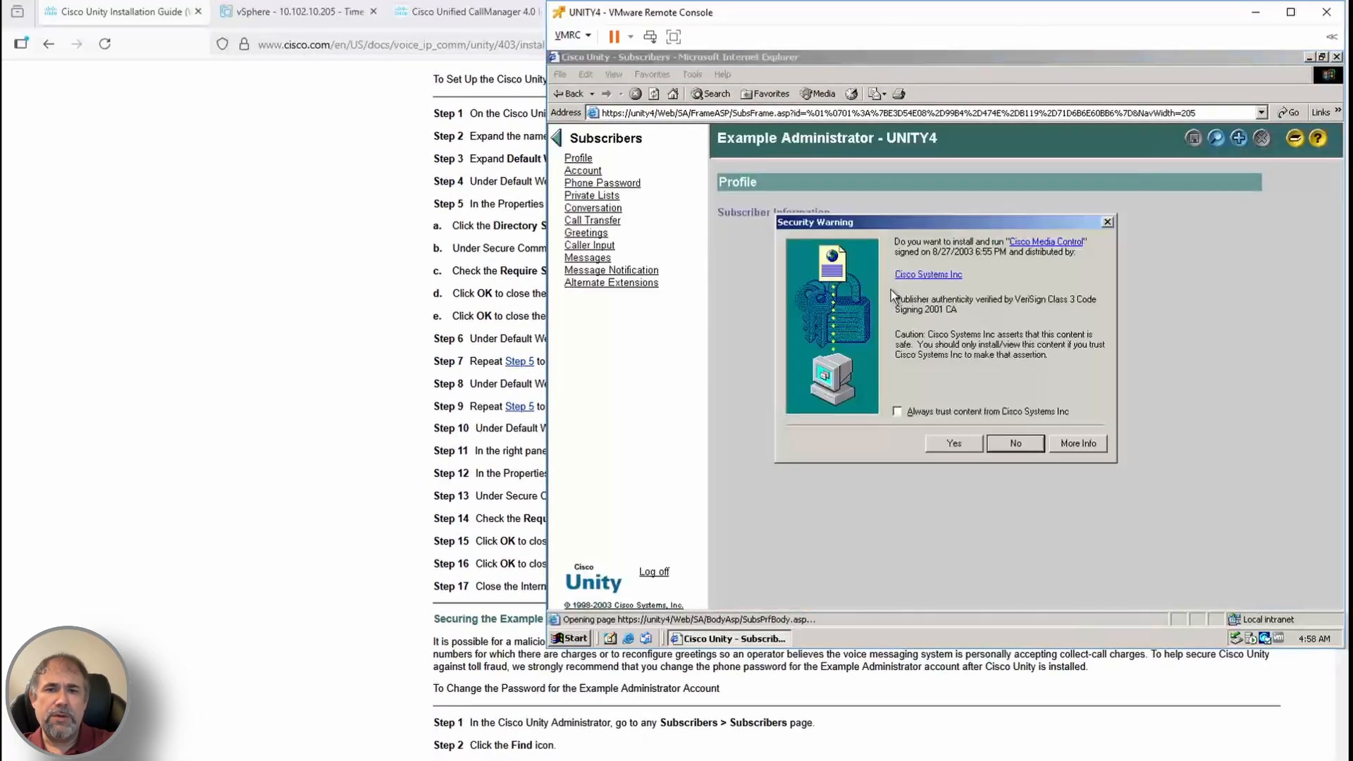
left_click(937, 409)
left_click(958, 445)
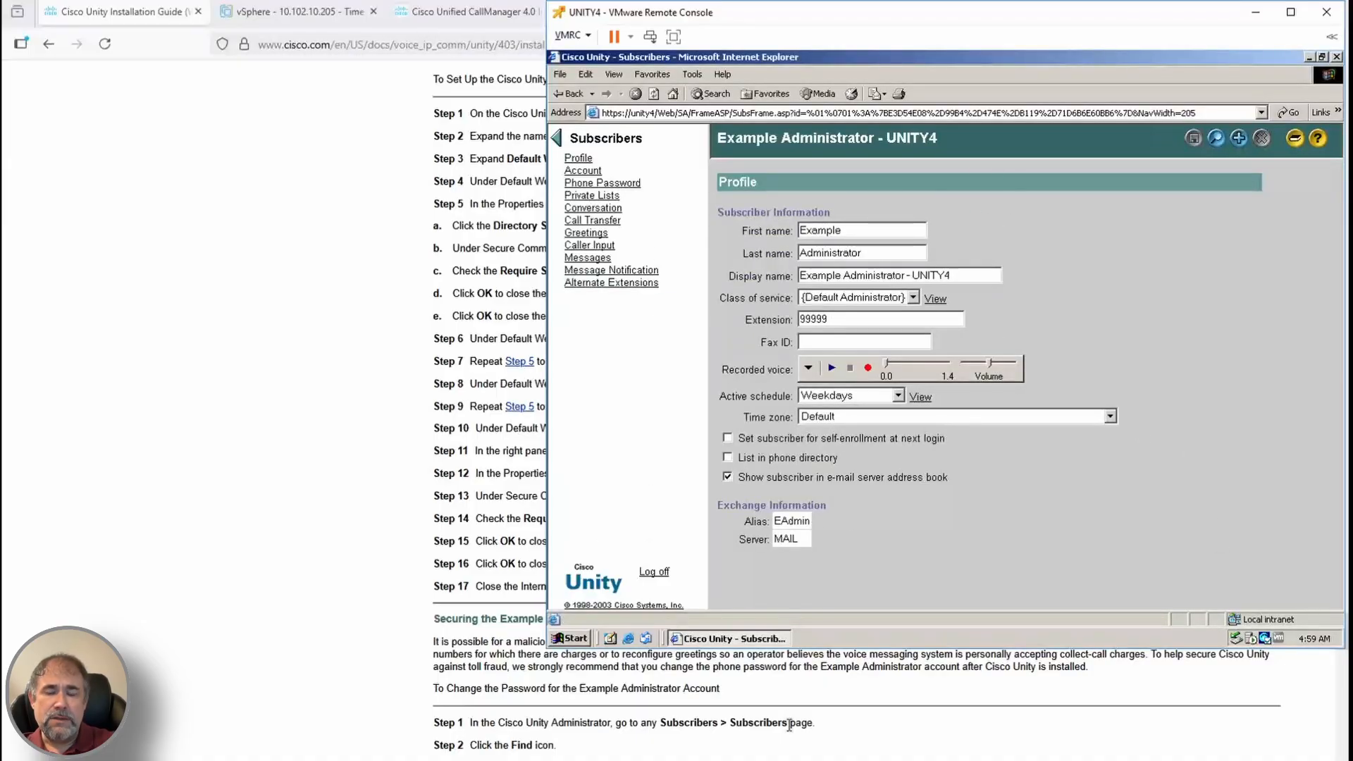
scroll(789, 725, "down", 3)
scroll(817, 709, "down", 10)
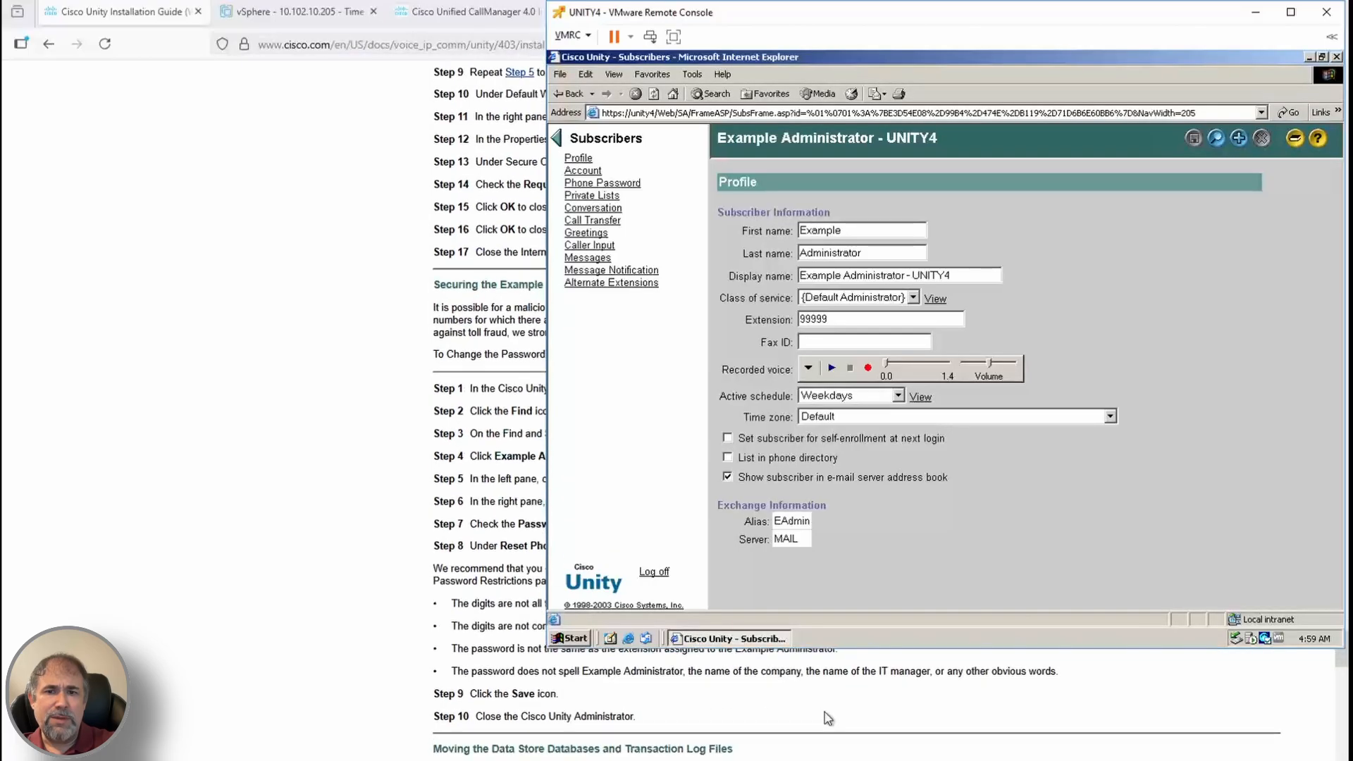
Bring the Cisco Unity Installation Guide to the front and scroll its table of contents
left_click(821, 712)
scroll(824, 715, "down", 13)
scroll(828, 717, "down", 20)
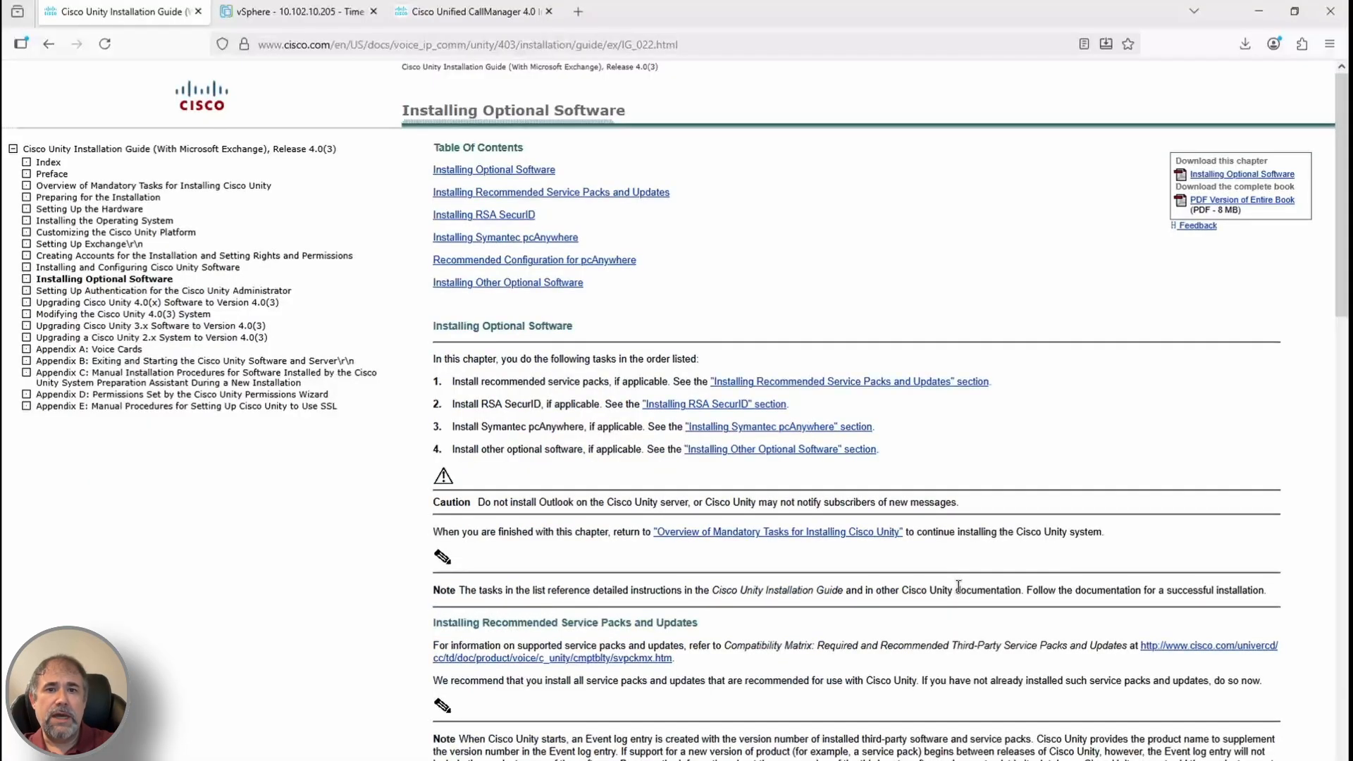
Open the guide's 'Modifying the Cisco Unity 4.0(3) System' chapter, then return to the UNITY4 administration navigation
scroll(881, 423, "down", 5)
scroll(902, 493, "up", 1)
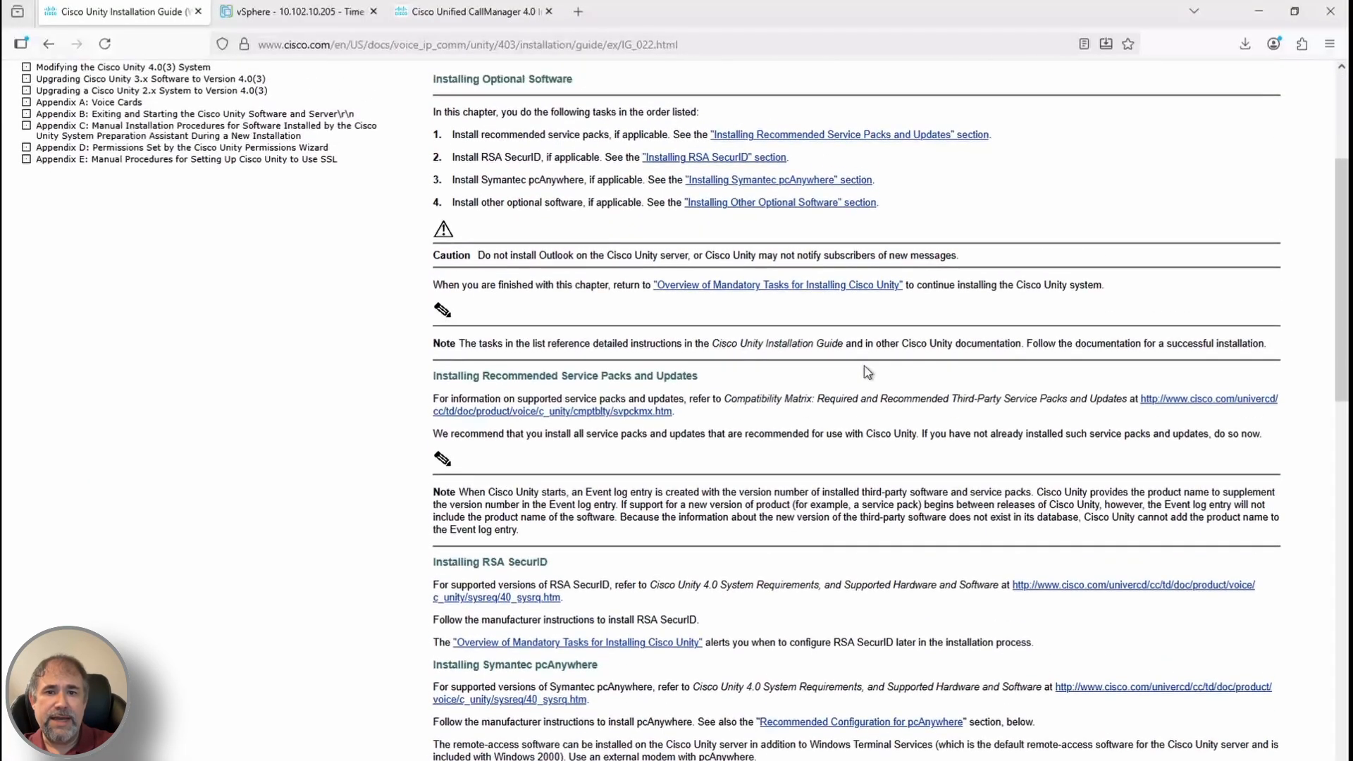
left_click(801, 200)
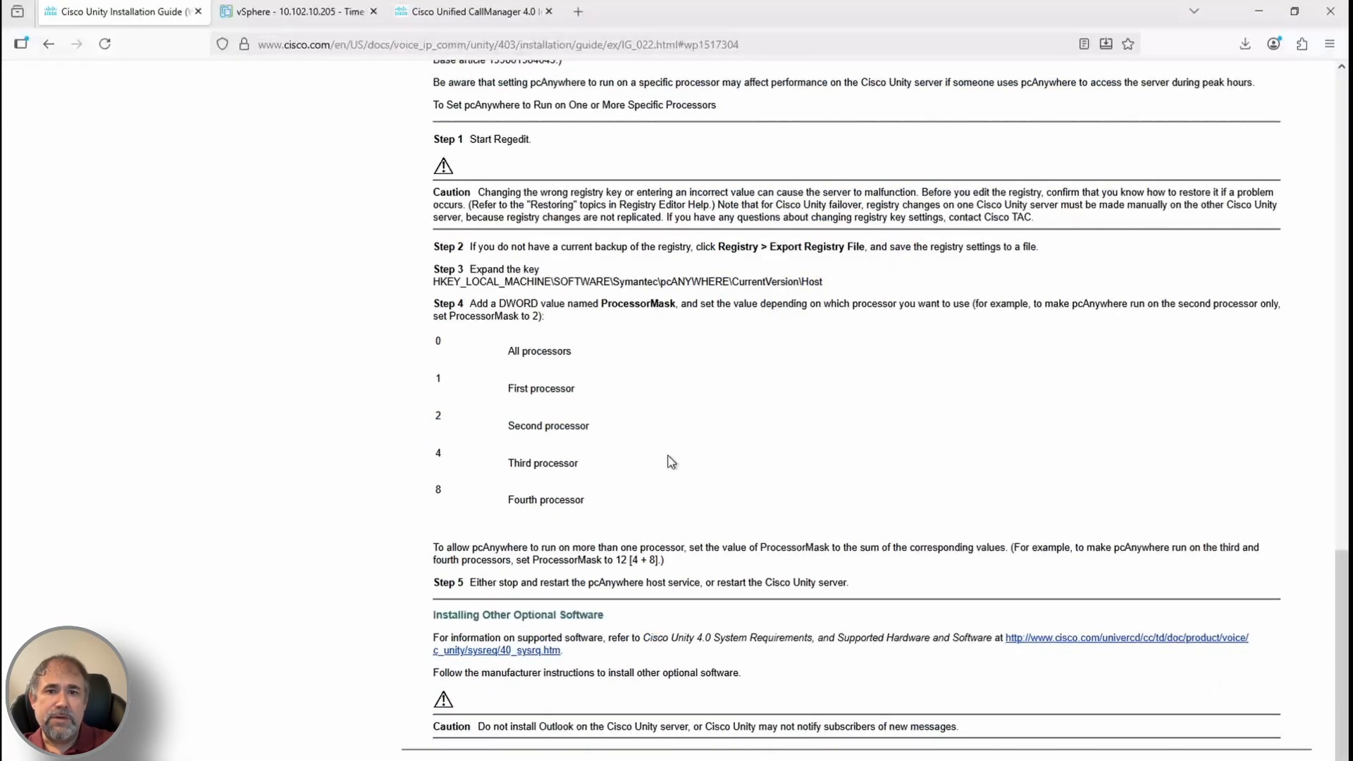
left_click(50, 44)
scroll(662, 338, "down", 12)
scroll(700, 383, "up", 15)
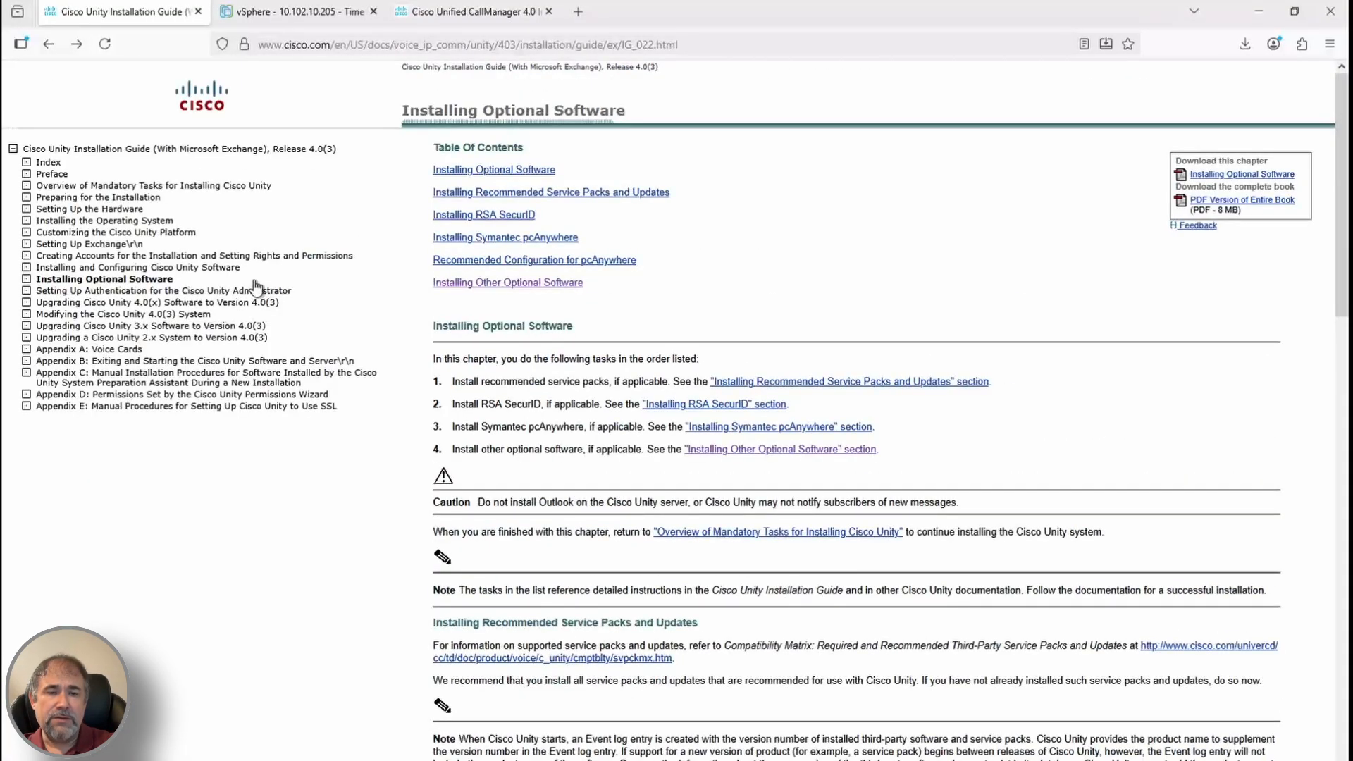
left_click(179, 314)
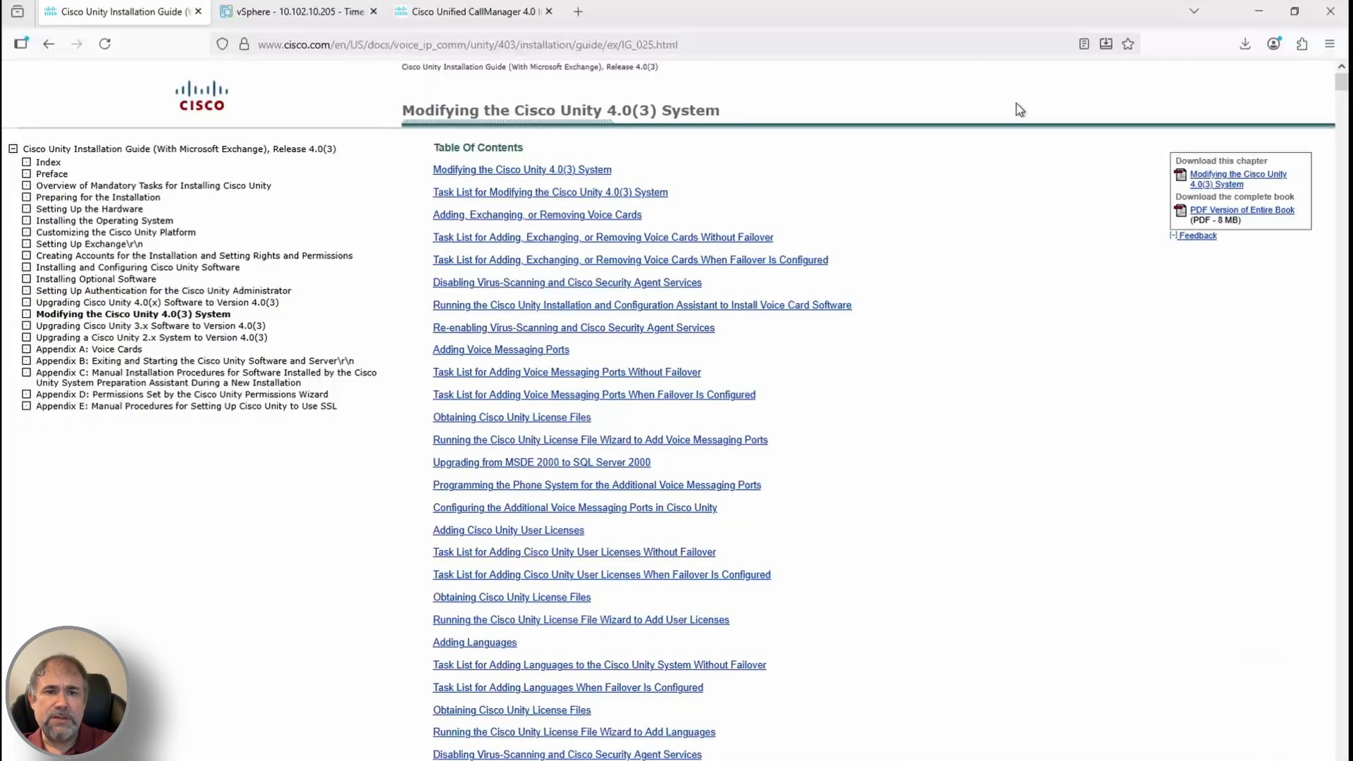
left_click(282, 712)
left_click(558, 139)
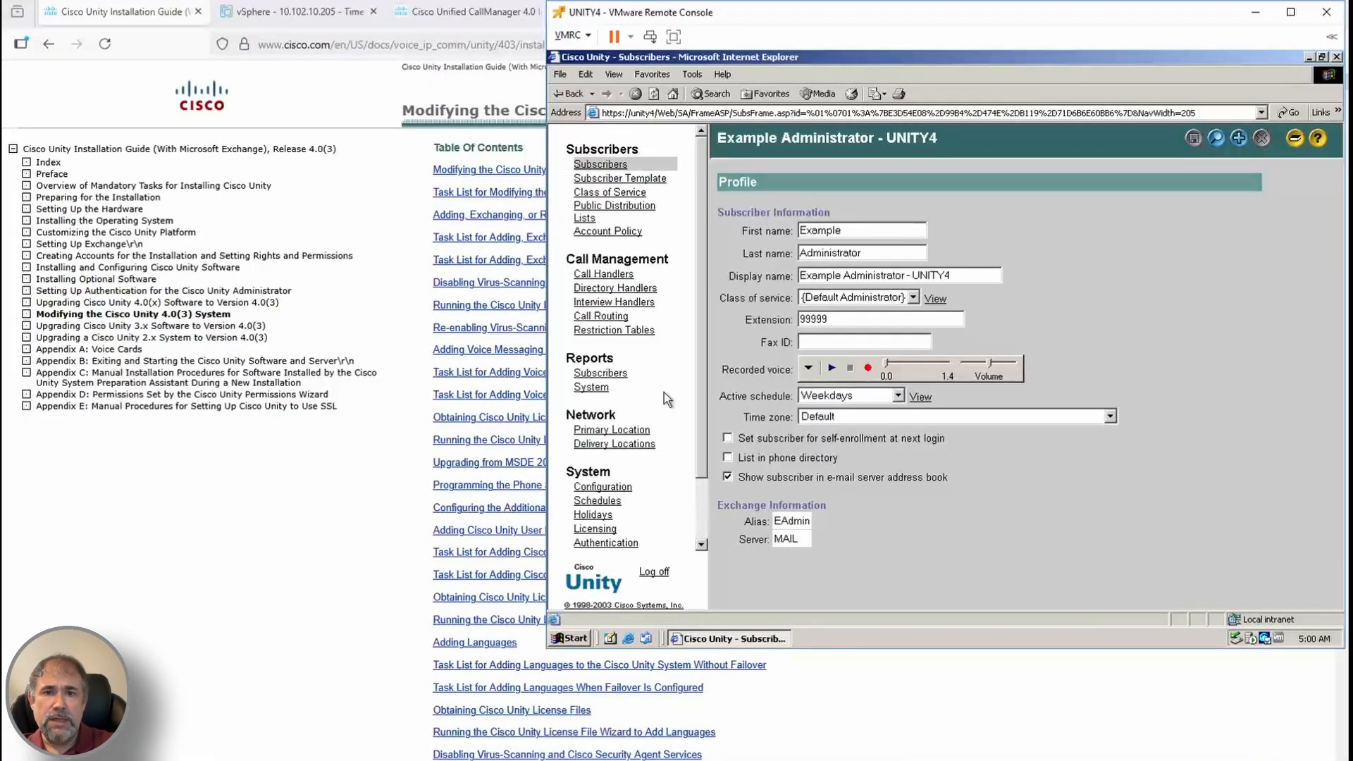
Open the Subscribers pages, decline the nonsecure items prompt, and start a subscriber search
left_click(611, 164)
left_click(1027, 379)
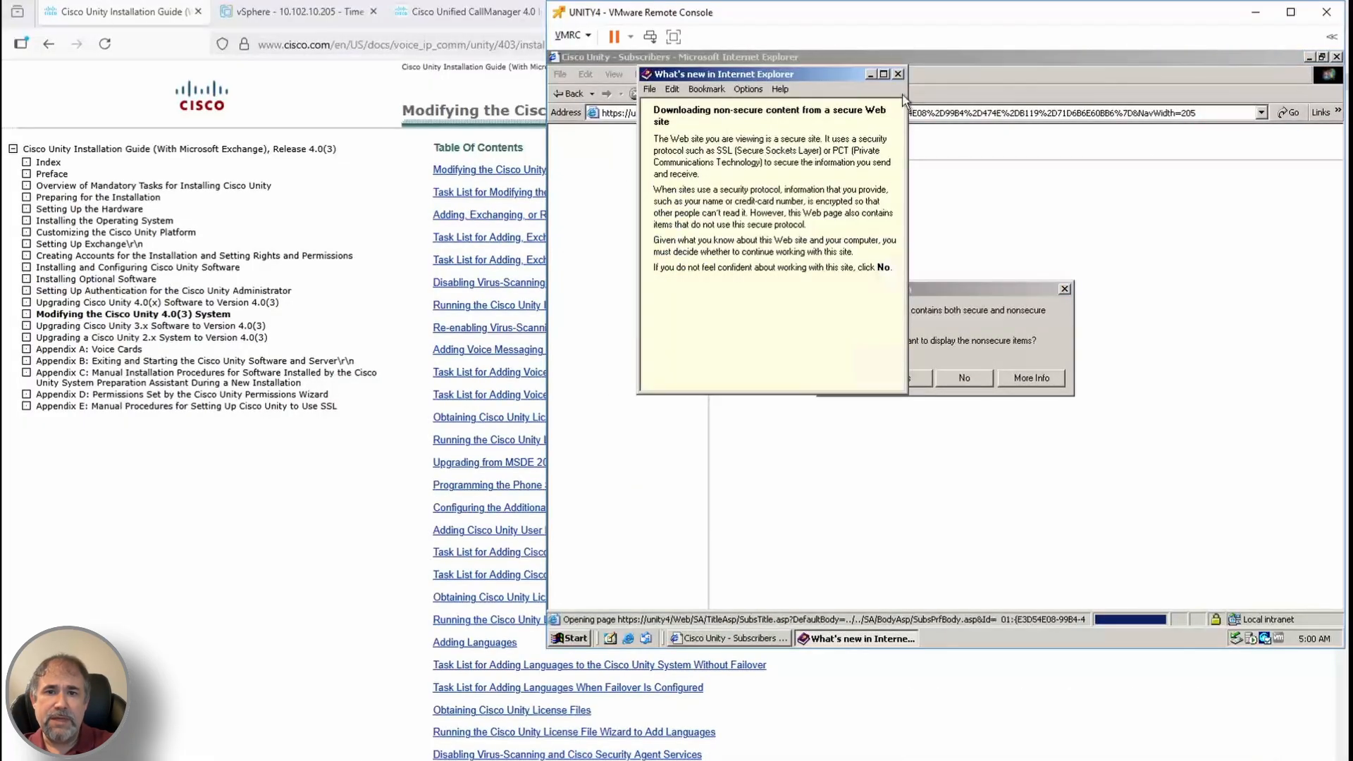
left_click(901, 69)
left_click(964, 379)
left_click(1215, 137)
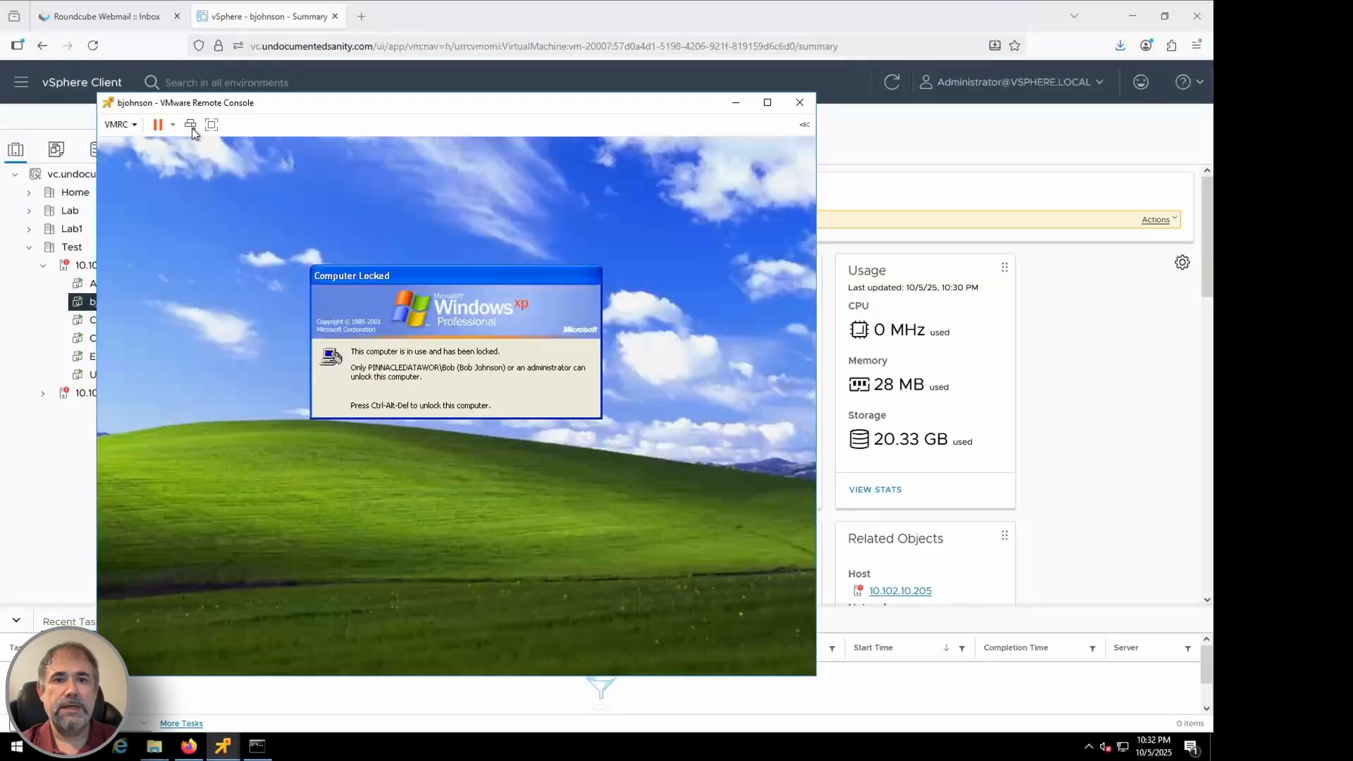
Unlock the test user's XP workstation by entering the account password
left_click(191, 126)
type("●")
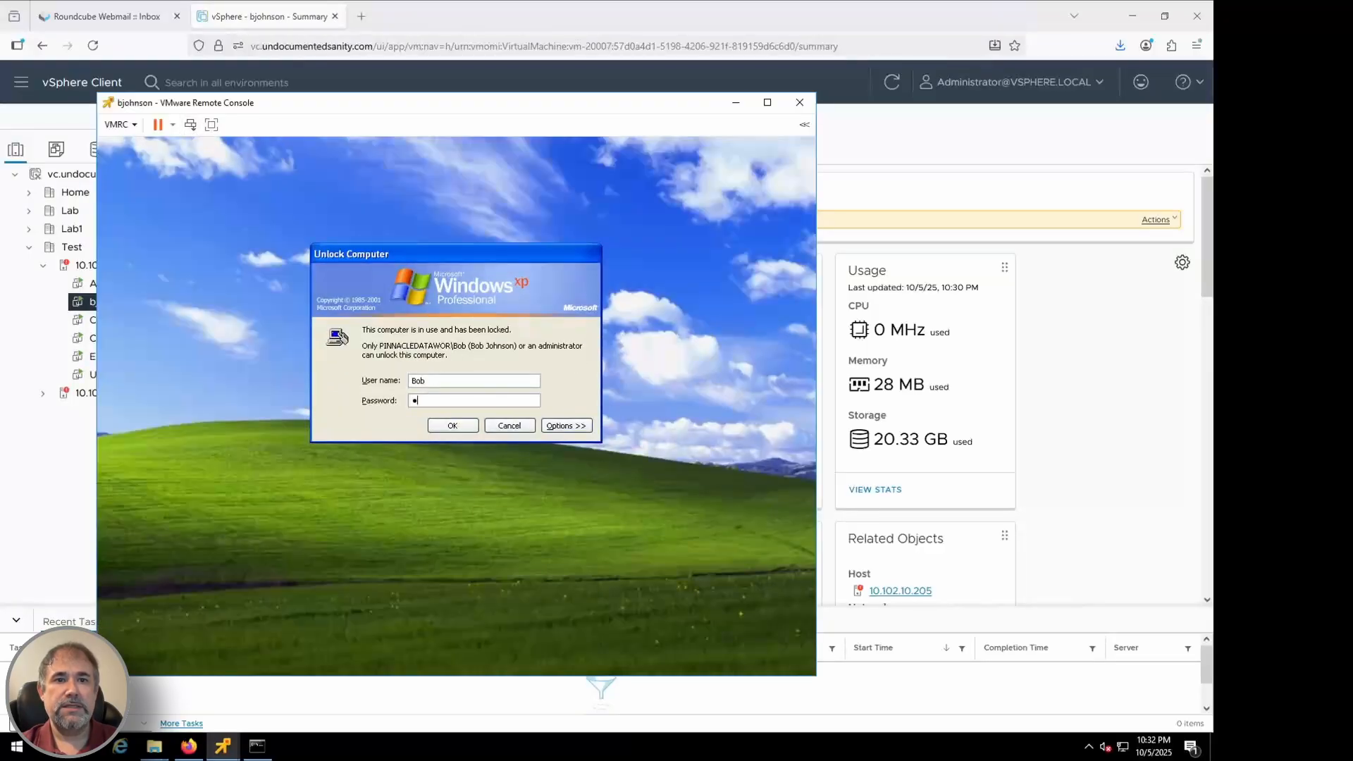
type("●●●●●●●")
key("Return")
key("Return")
type("●●●●●●●●")
key("Return")
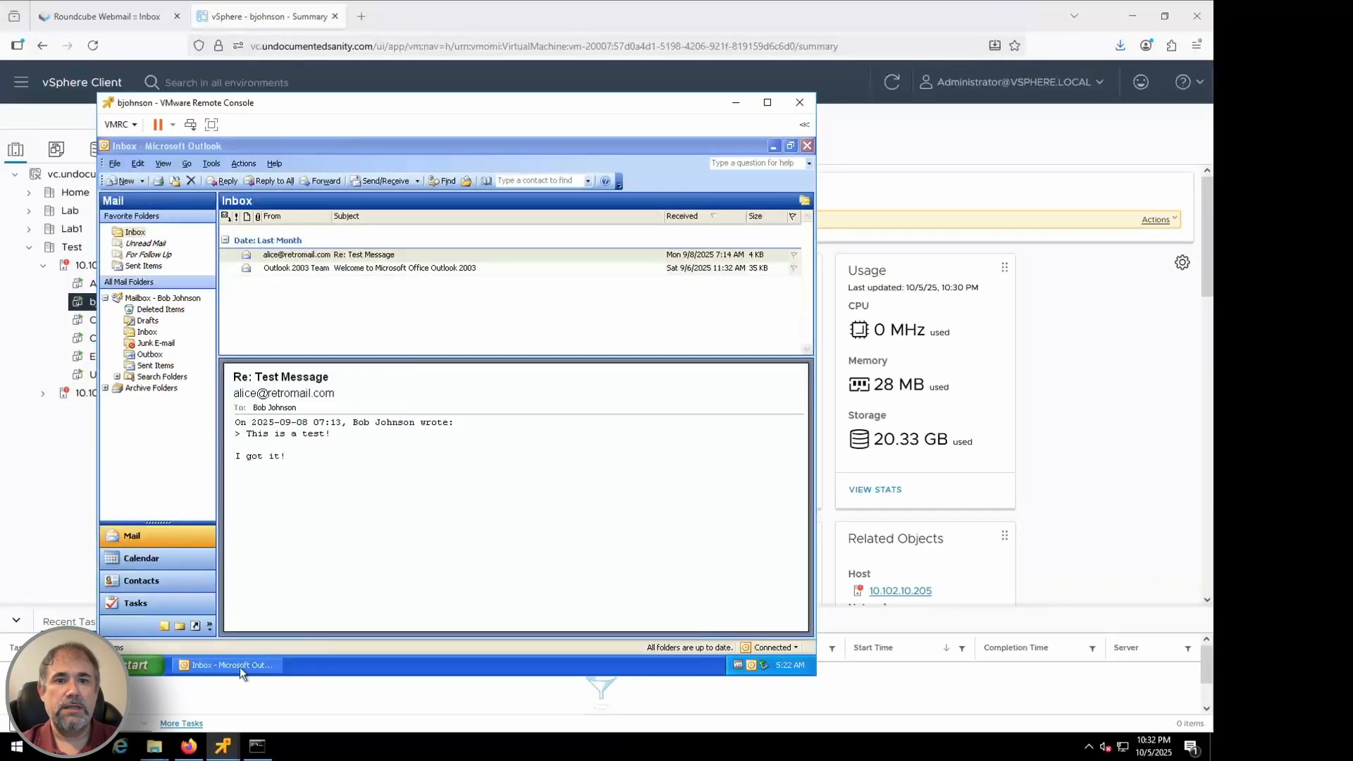
left_click(141, 665)
left_click(184, 386)
left_click(363, 209)
type("https")
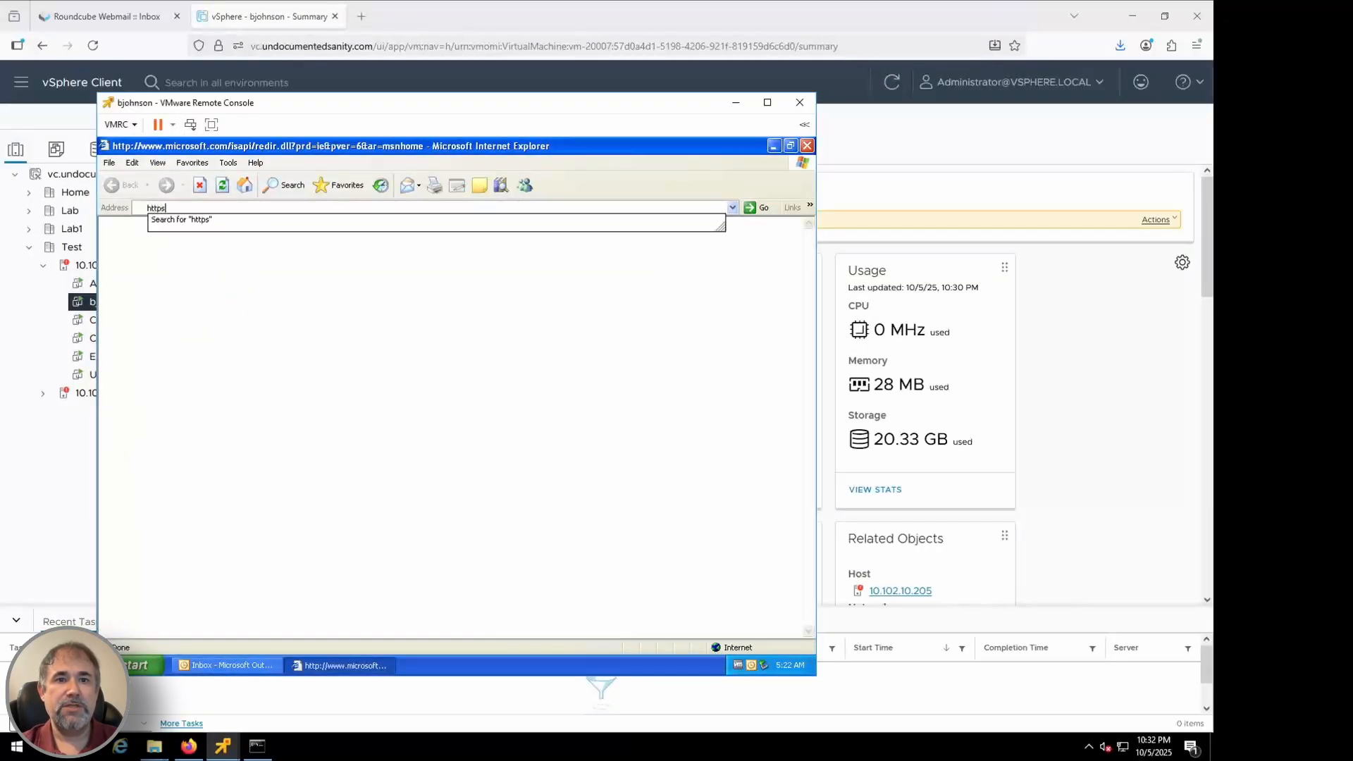
type("://un")
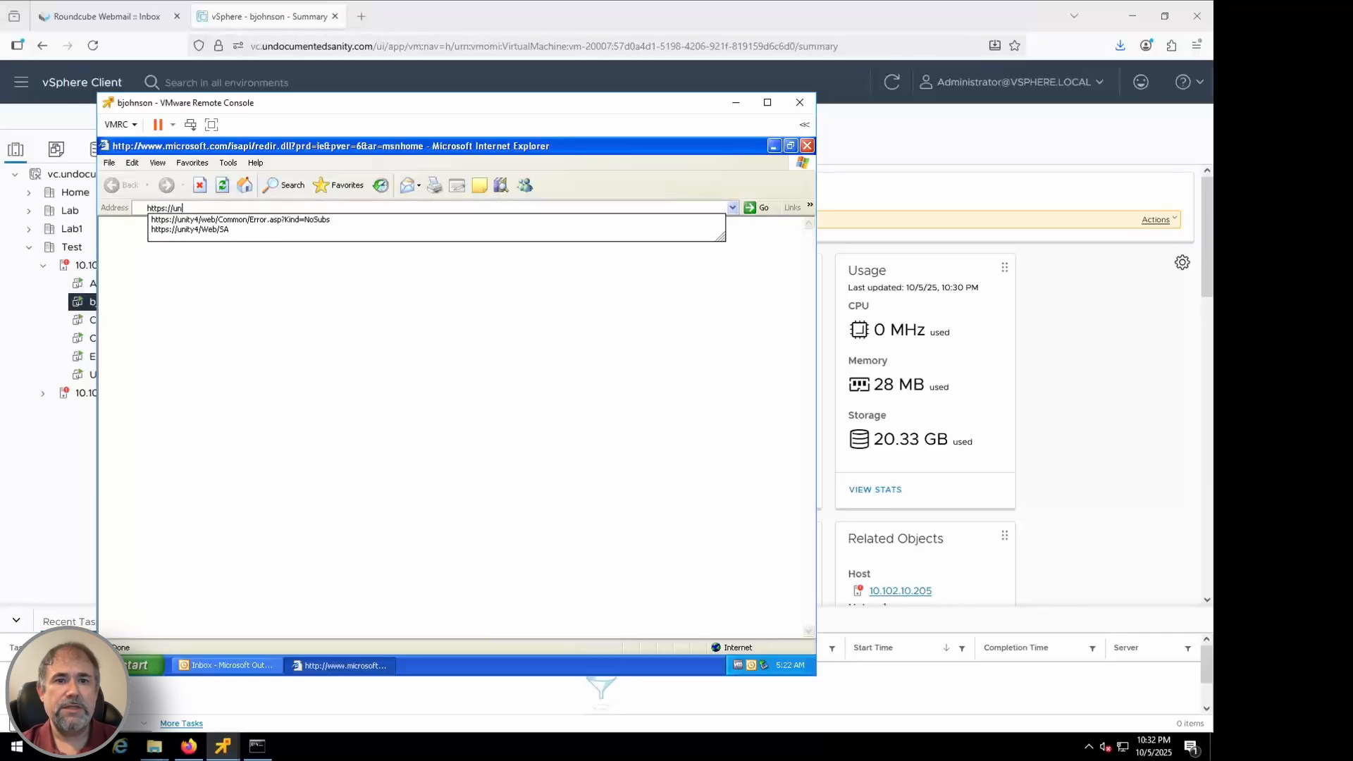
left_click(343, 219)
left_click(393, 492)
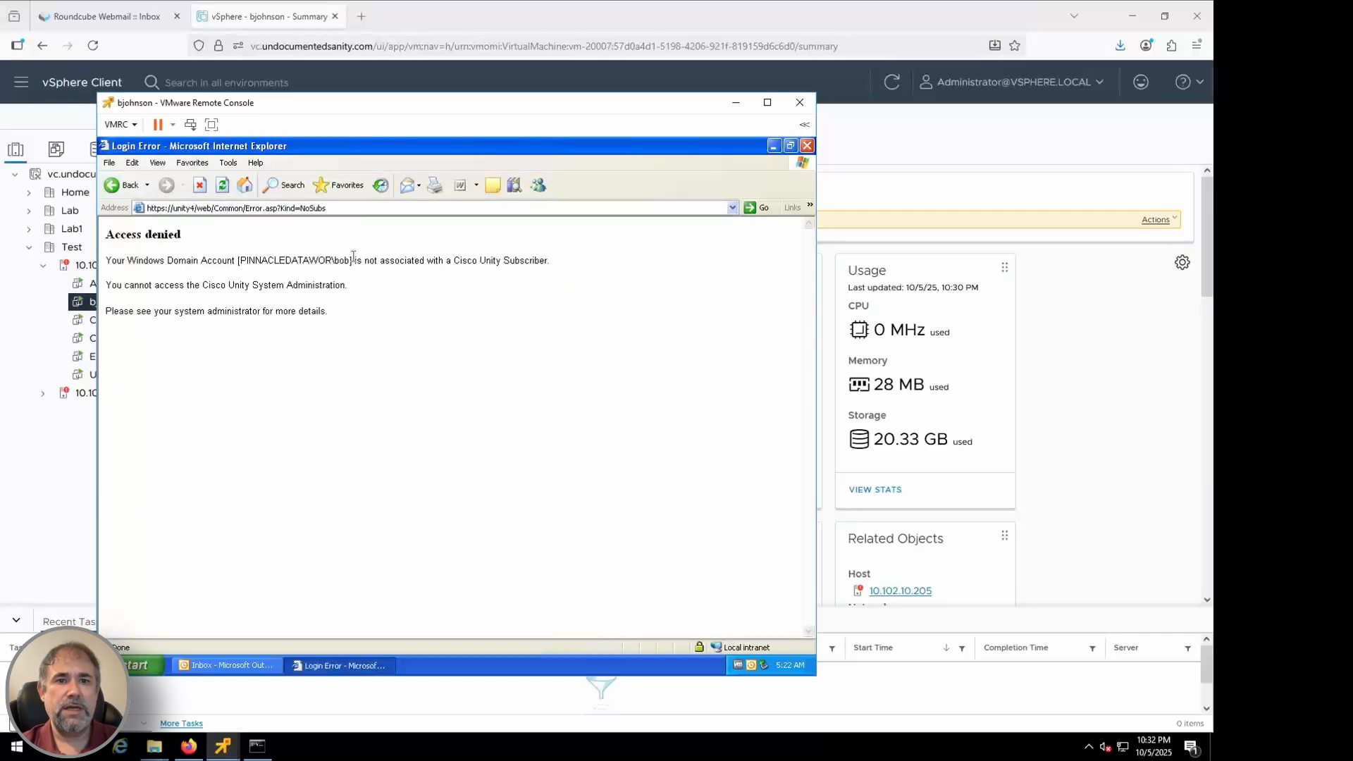
Start a new Unity subscriber imported from Exchange alias bob, then select the CUCM4 VM
mouse_move(222, 746)
left_click(170, 648)
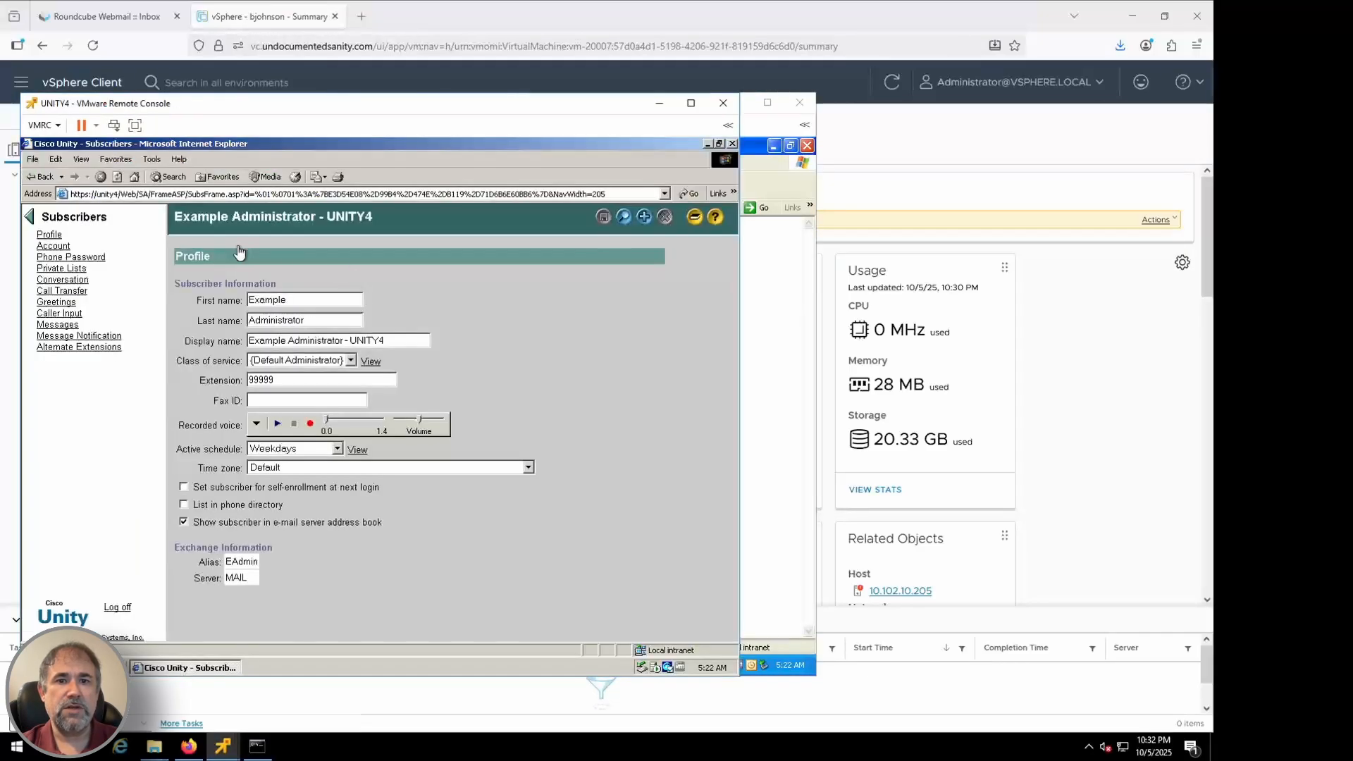
left_click(644, 216)
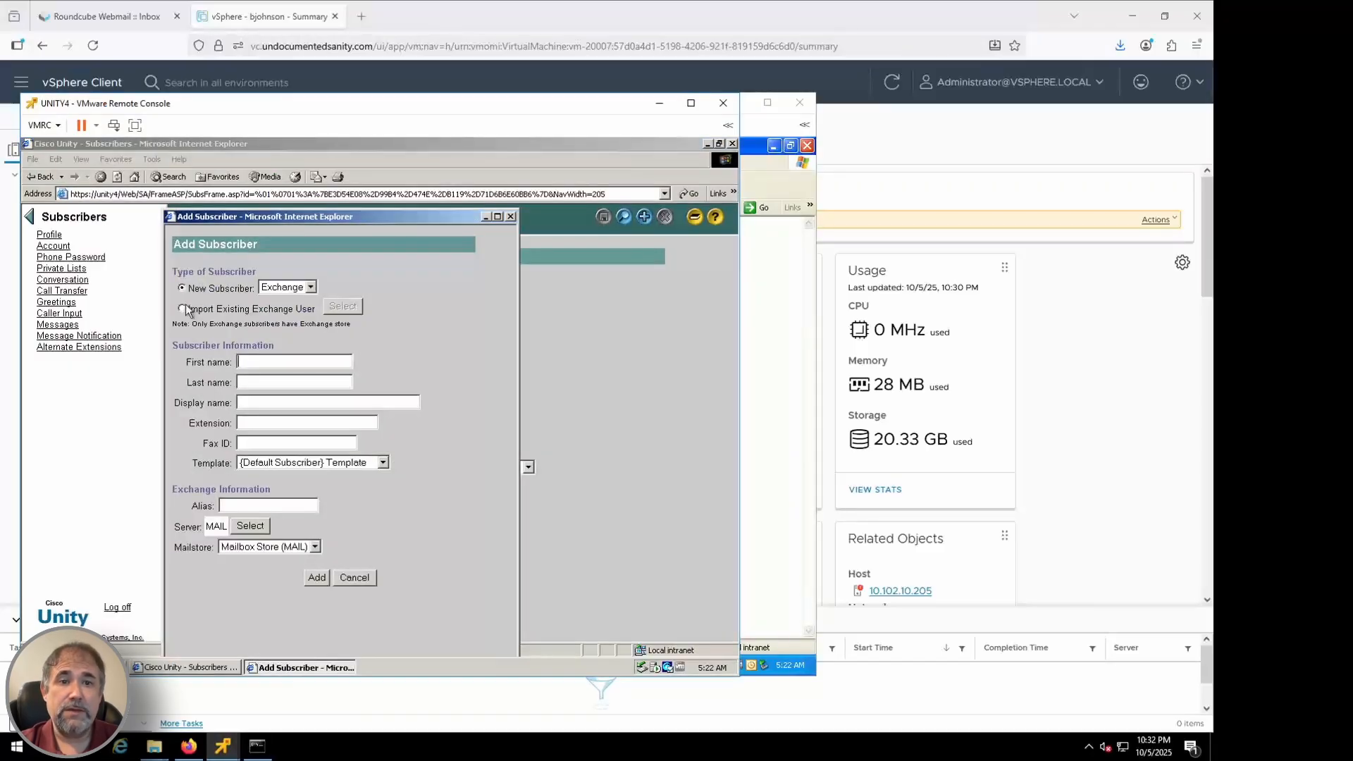
left_click(183, 308)
left_click(342, 305)
left_click(308, 365)
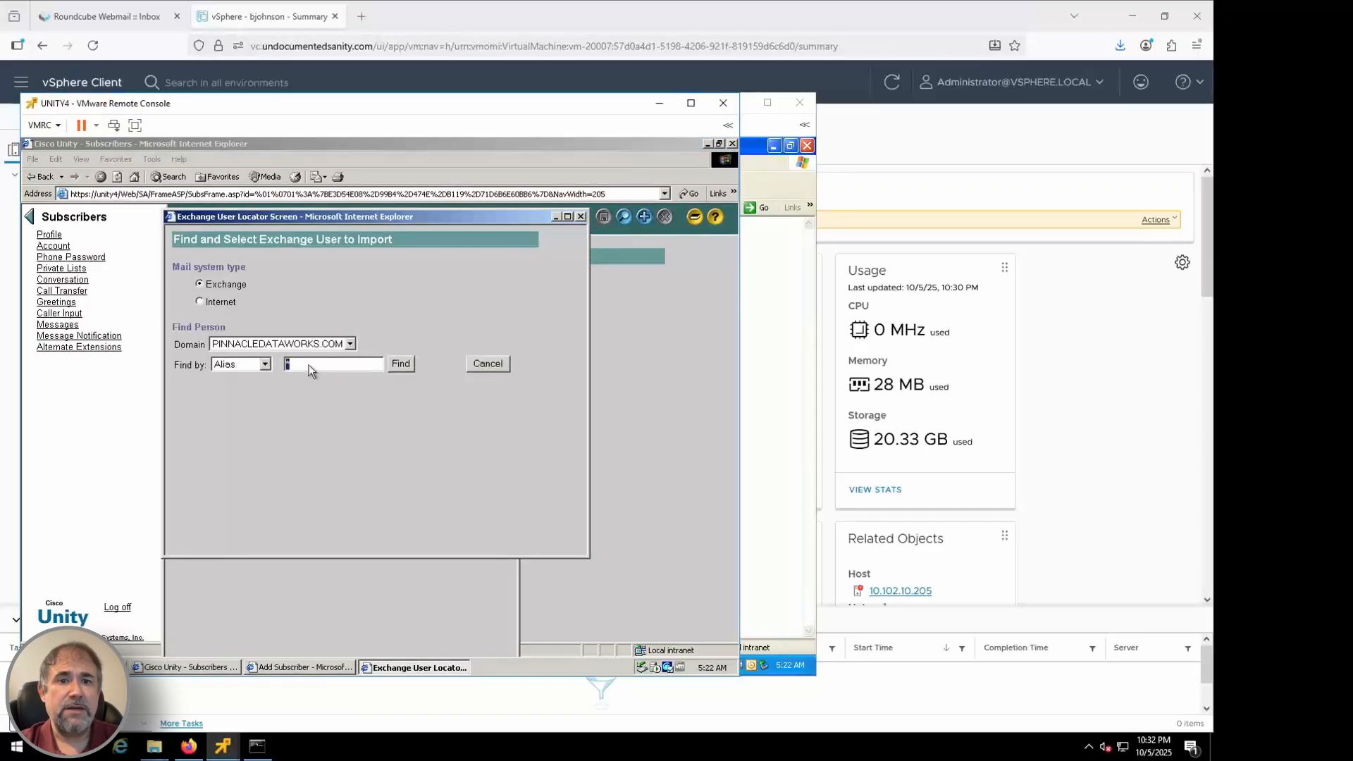
type("bob")
left_click(401, 364)
left_click(185, 434)
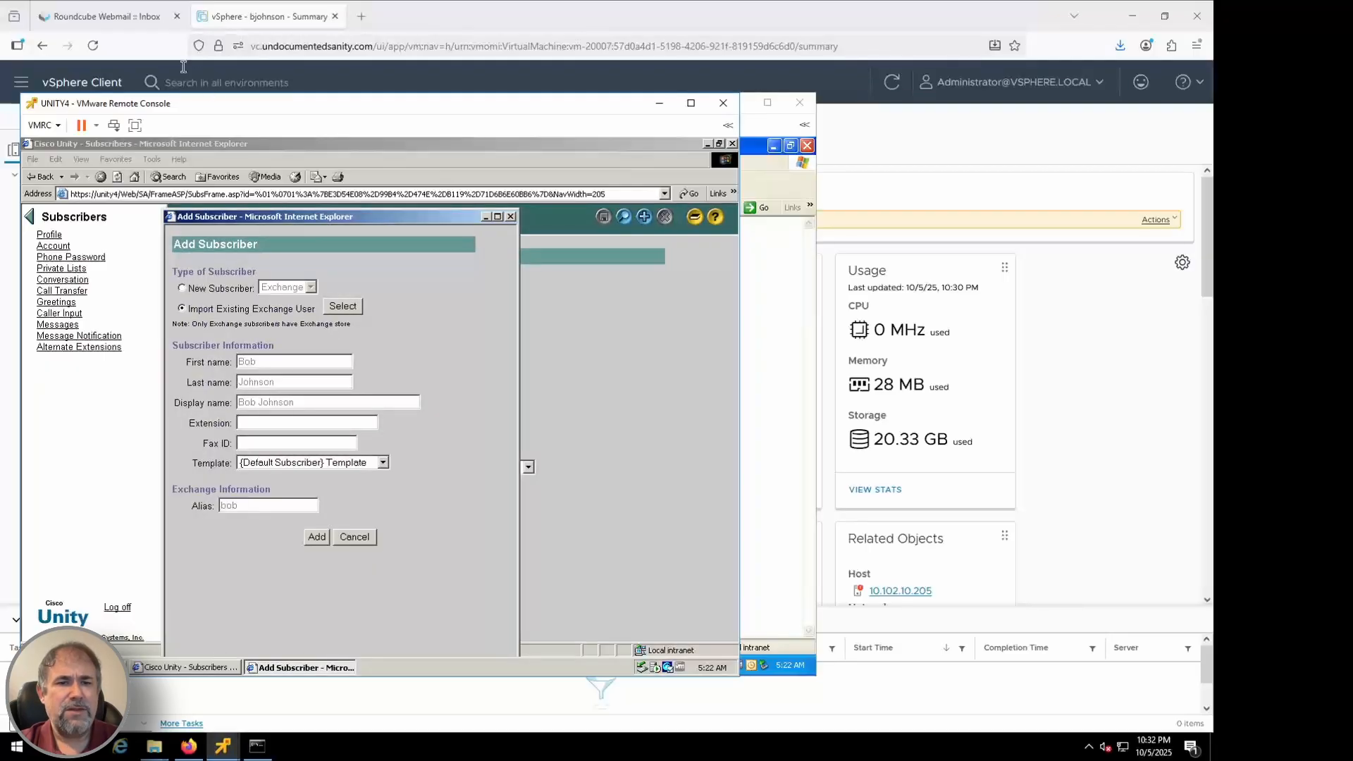
left_click(373, 84)
left_click(106, 338)
In CallManager, open the user's phone's Line 1 settings and copy its Alerting Name
left_click(105, 338)
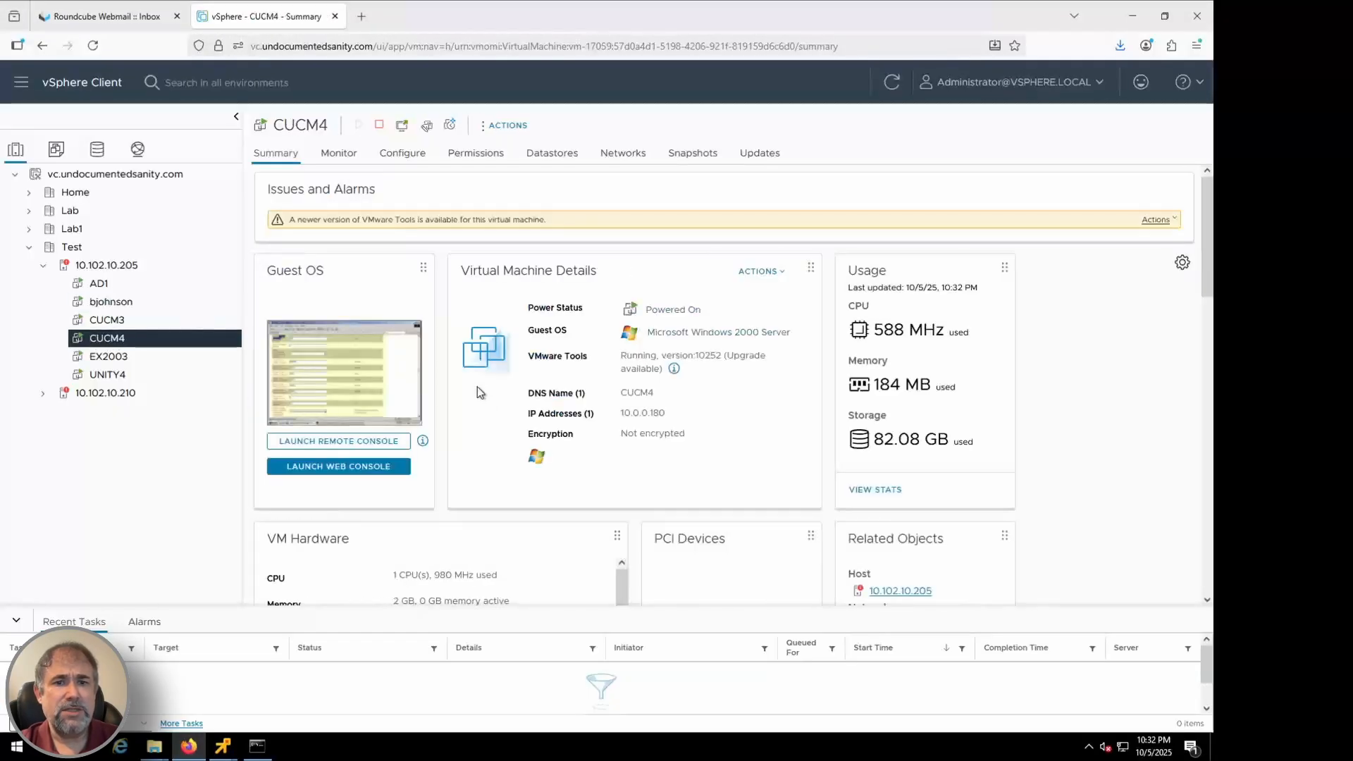
left_click(338, 442)
mouse_move(367, 219)
left_click(373, 280)
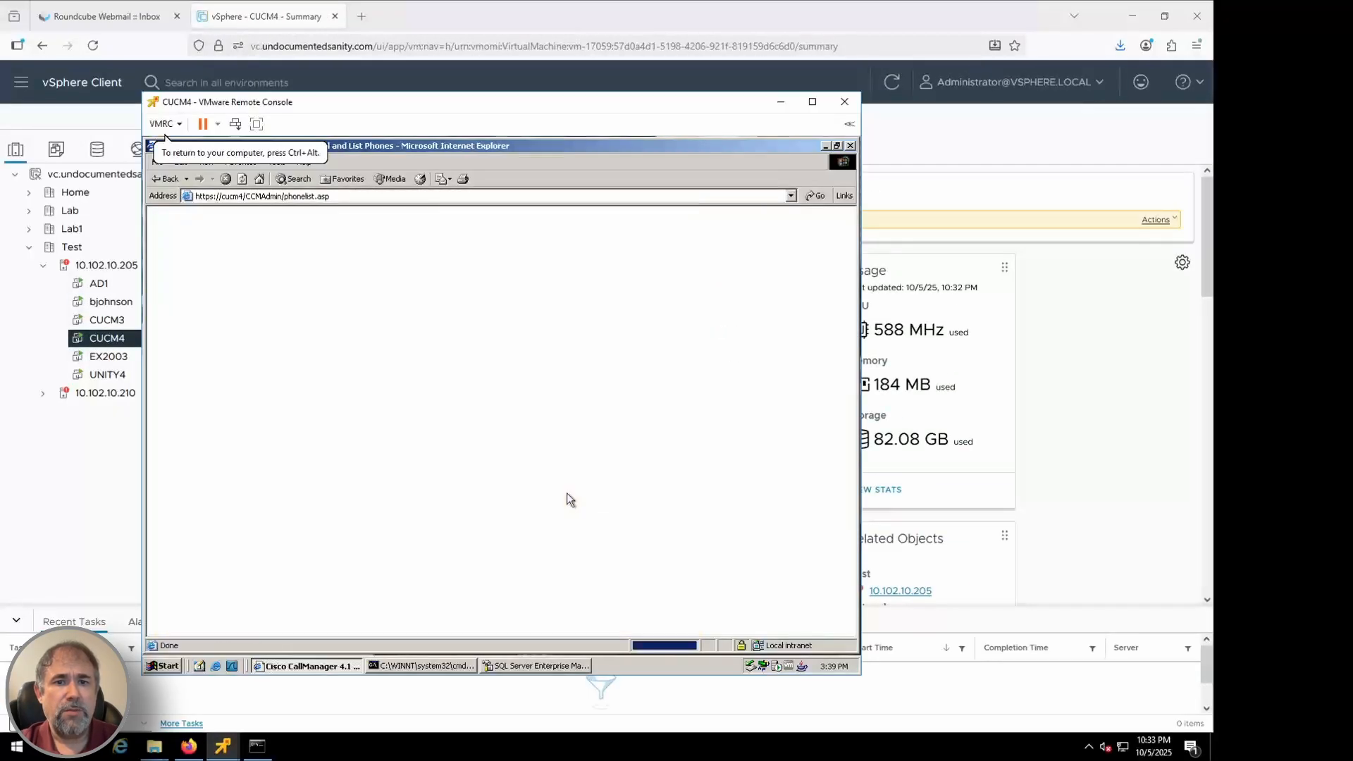
left_click(443, 472)
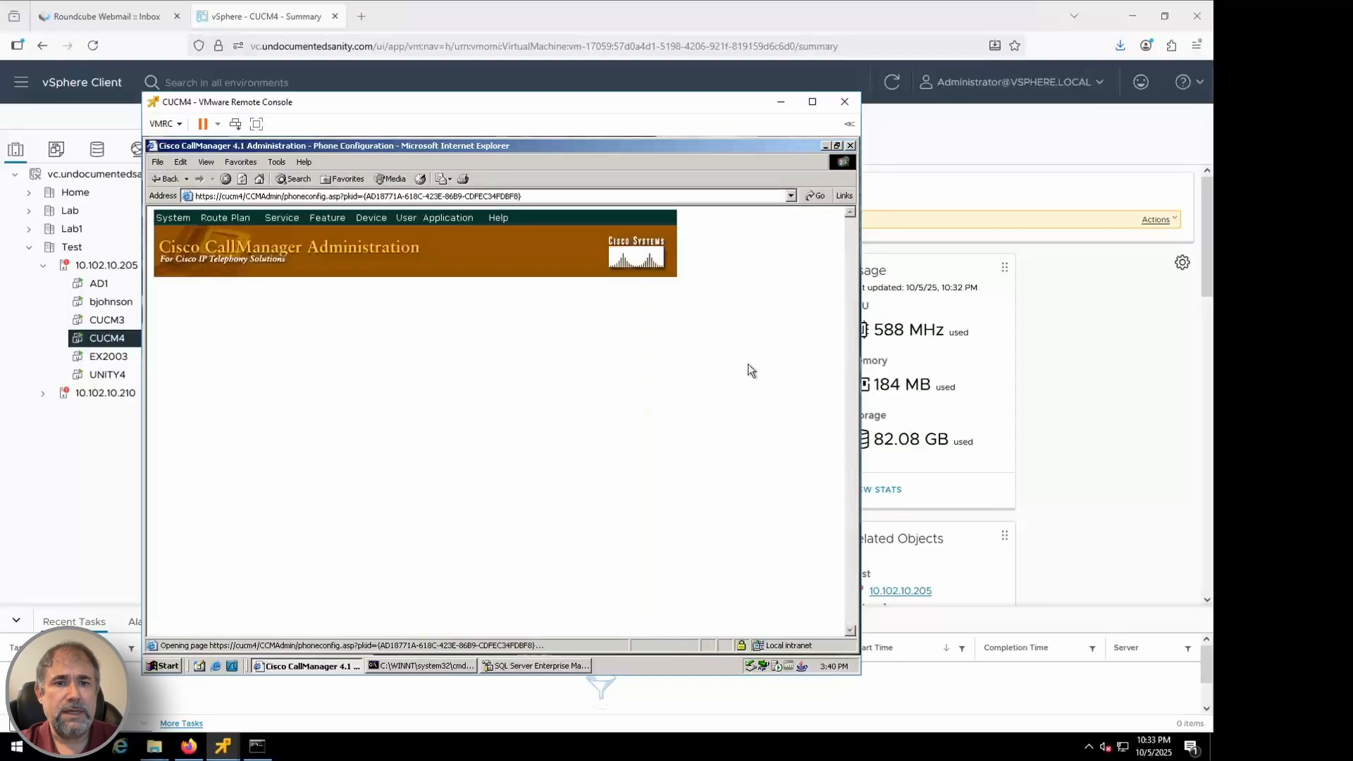
left_click(211, 385)
scroll(733, 484, "down", 10)
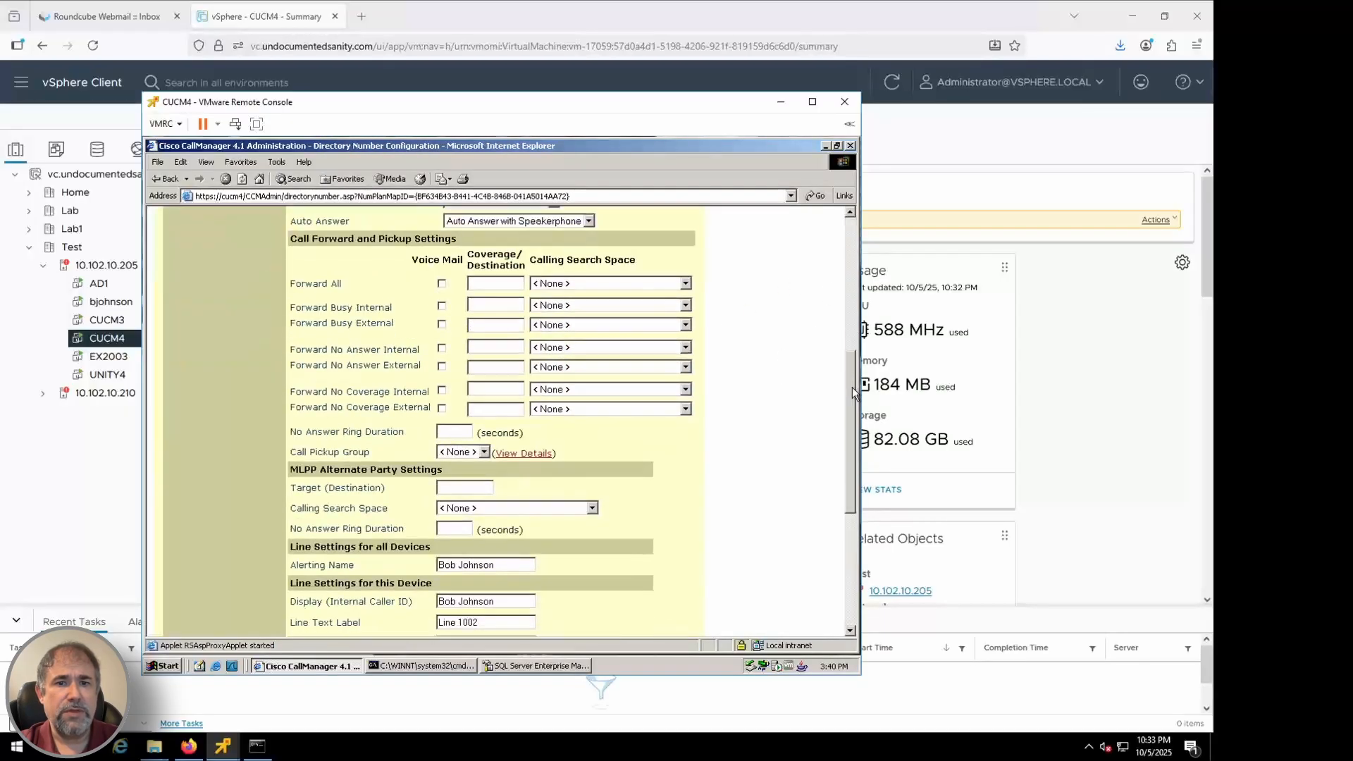
double_click(496, 473)
triple_click(496, 473)
key("ctrl+c")
Set the phone's Description to the copied name followed by '(x1002)' and save it
left_click(850, 238)
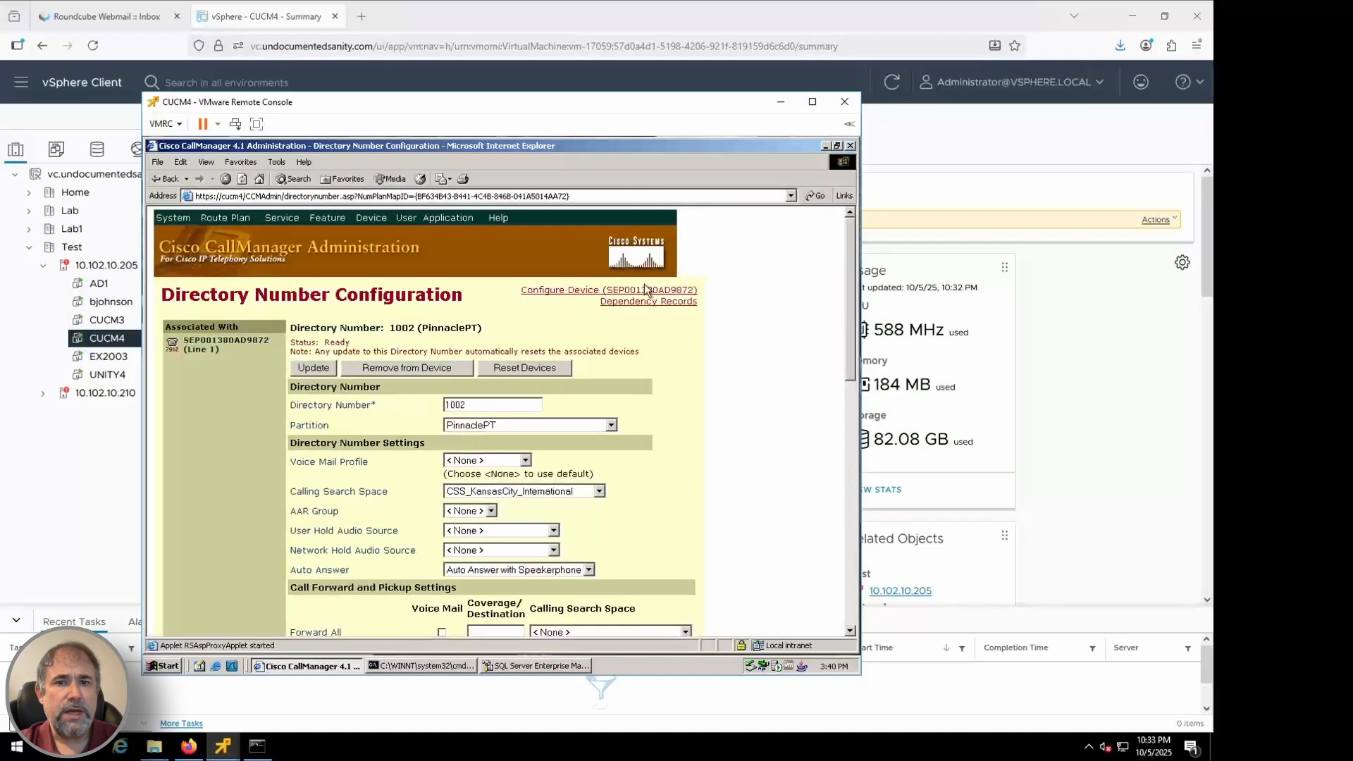
left_click(646, 290)
triple_click(451, 477)
key("ctrl+v")
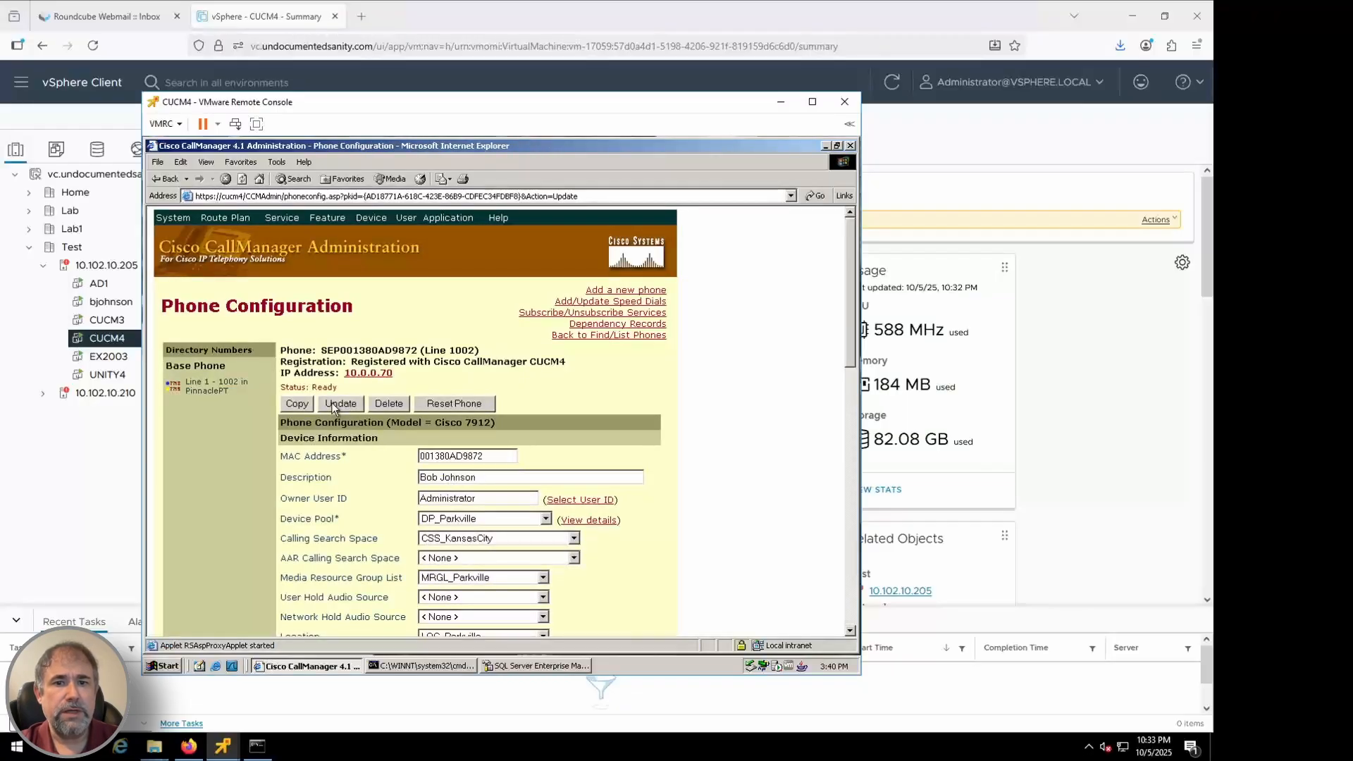
type("(x1002)")
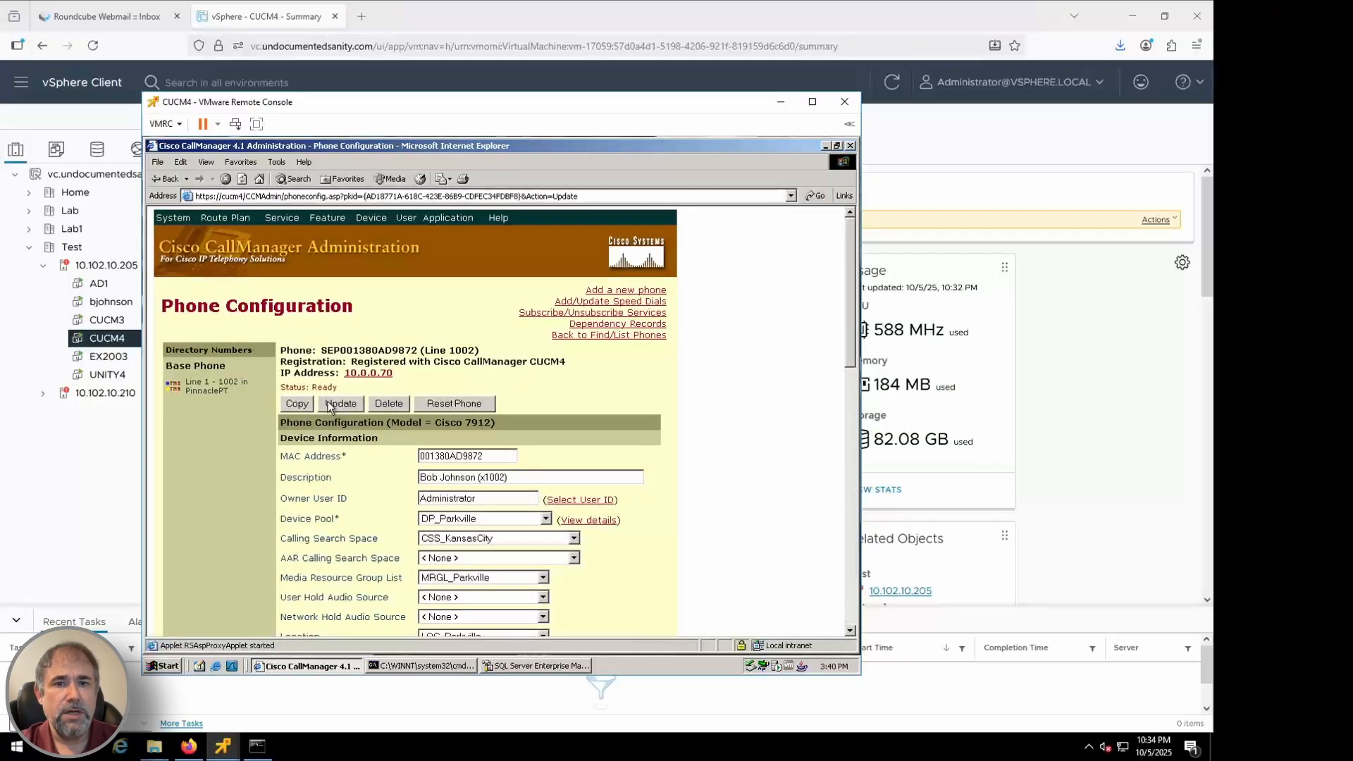
left_click(338, 410)
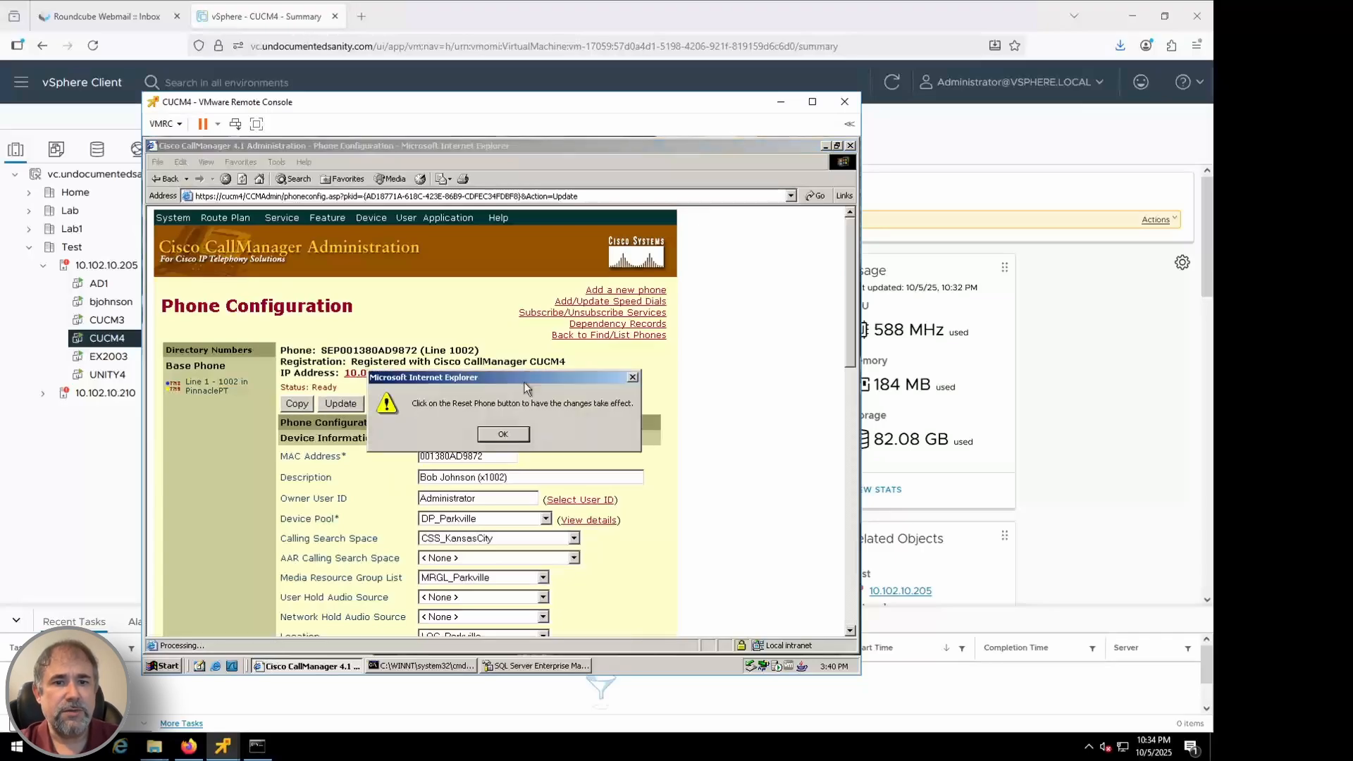
left_click(507, 431)
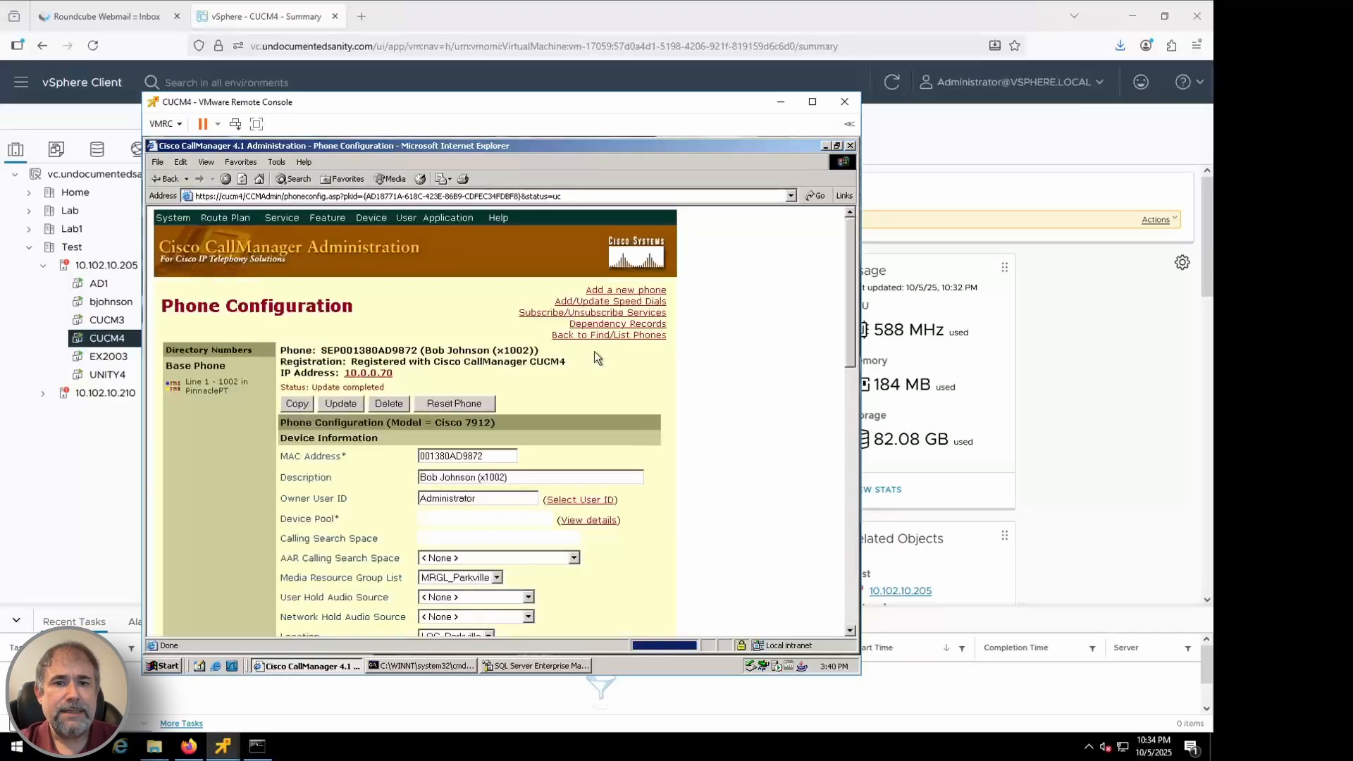
left_click(778, 105)
Create the Unity subscriber with extension 1002, accepting the nonsecure items prompt
mouse_move(223, 746)
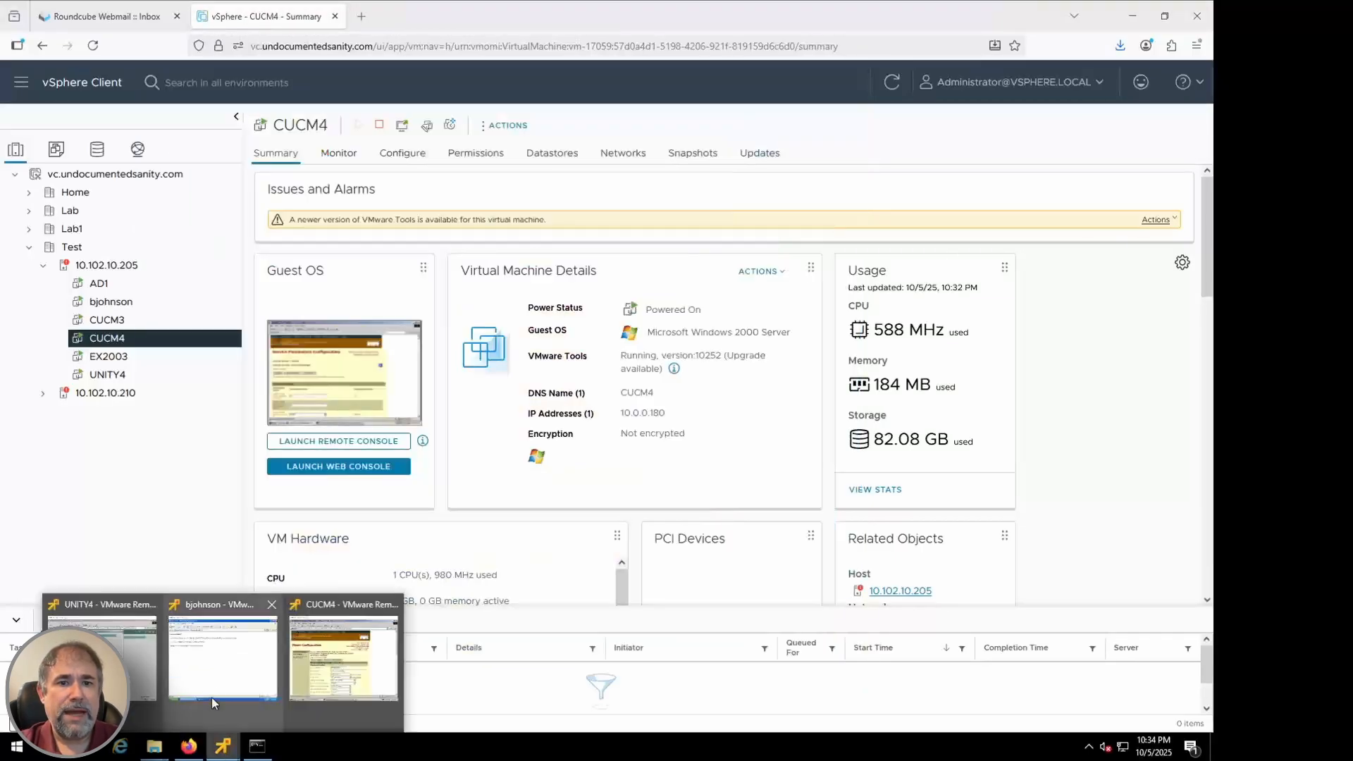
left_click(223, 659)
left_click(148, 689)
left_click(275, 423)
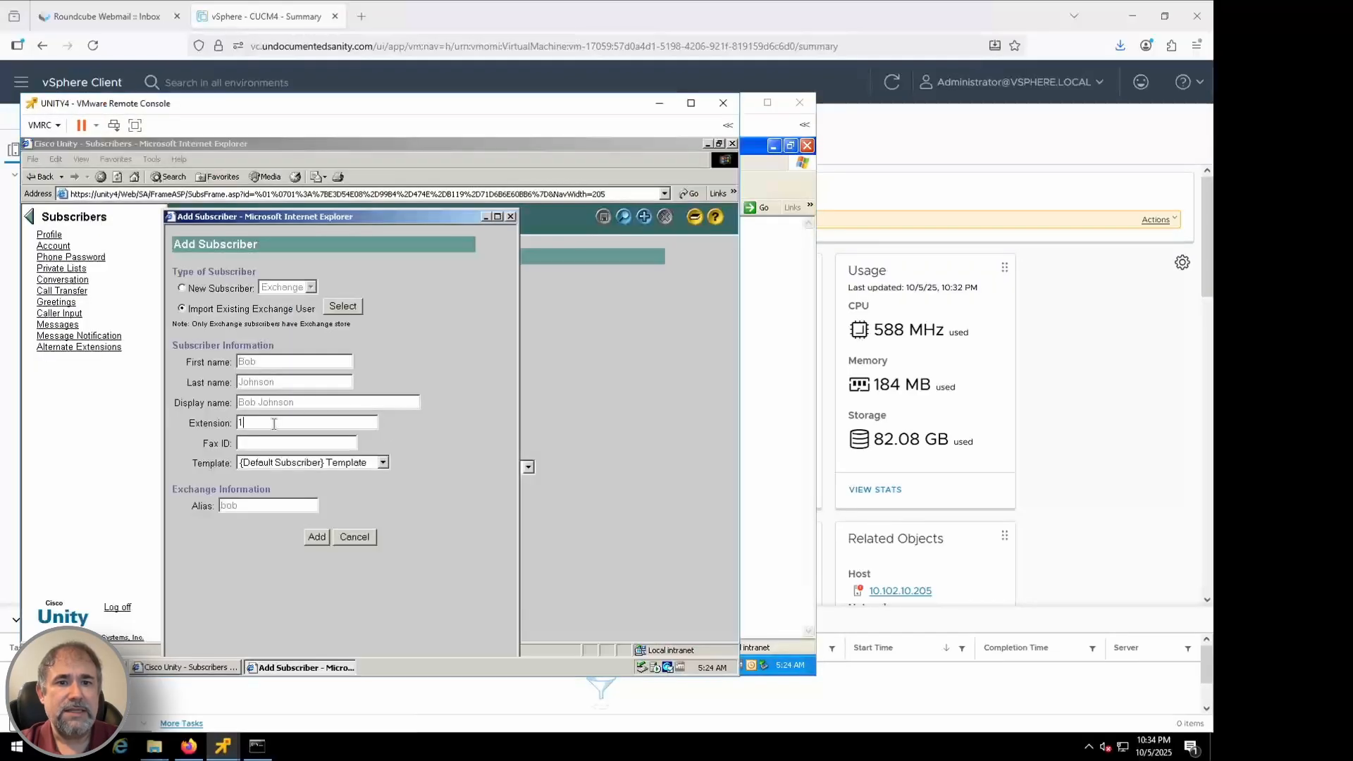
type("1002")
left_click(317, 537)
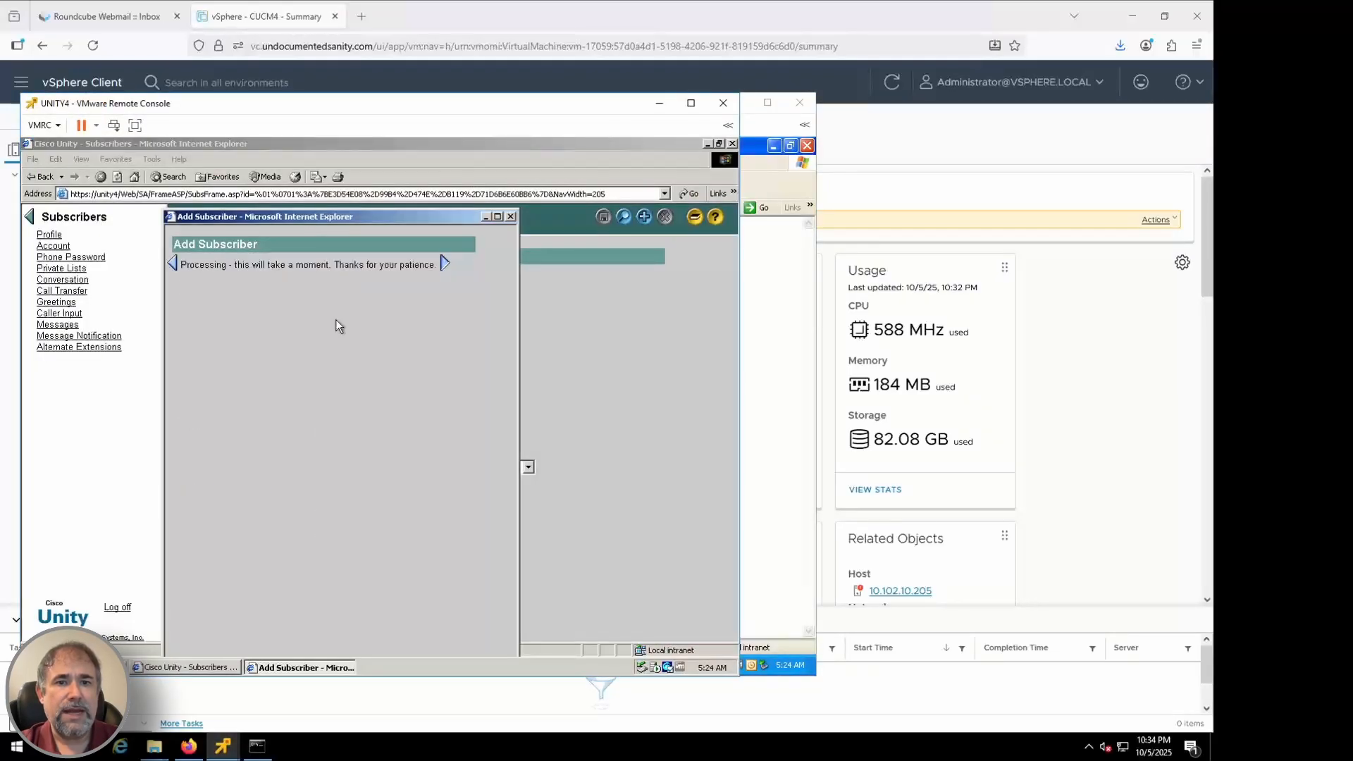
left_click(348, 435)
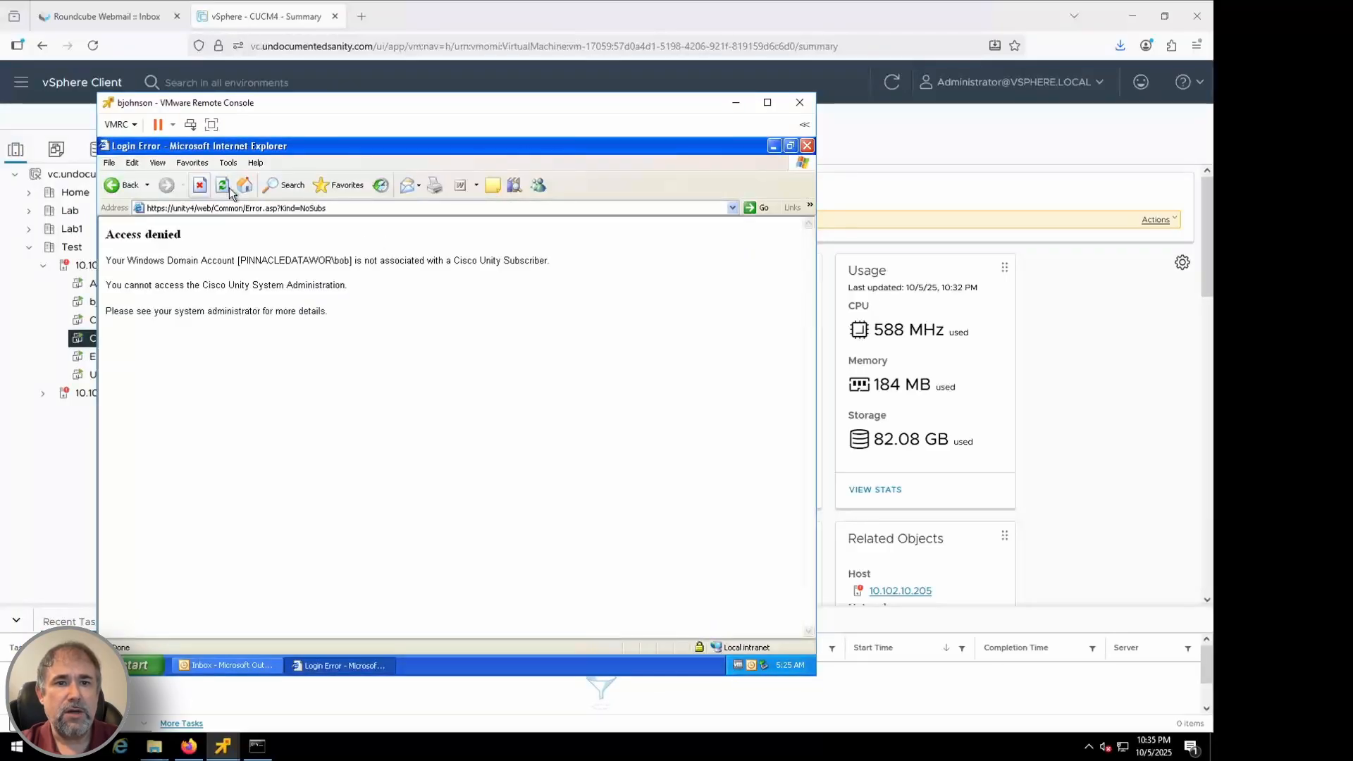
left_click(258, 209)
left_click(258, 209)
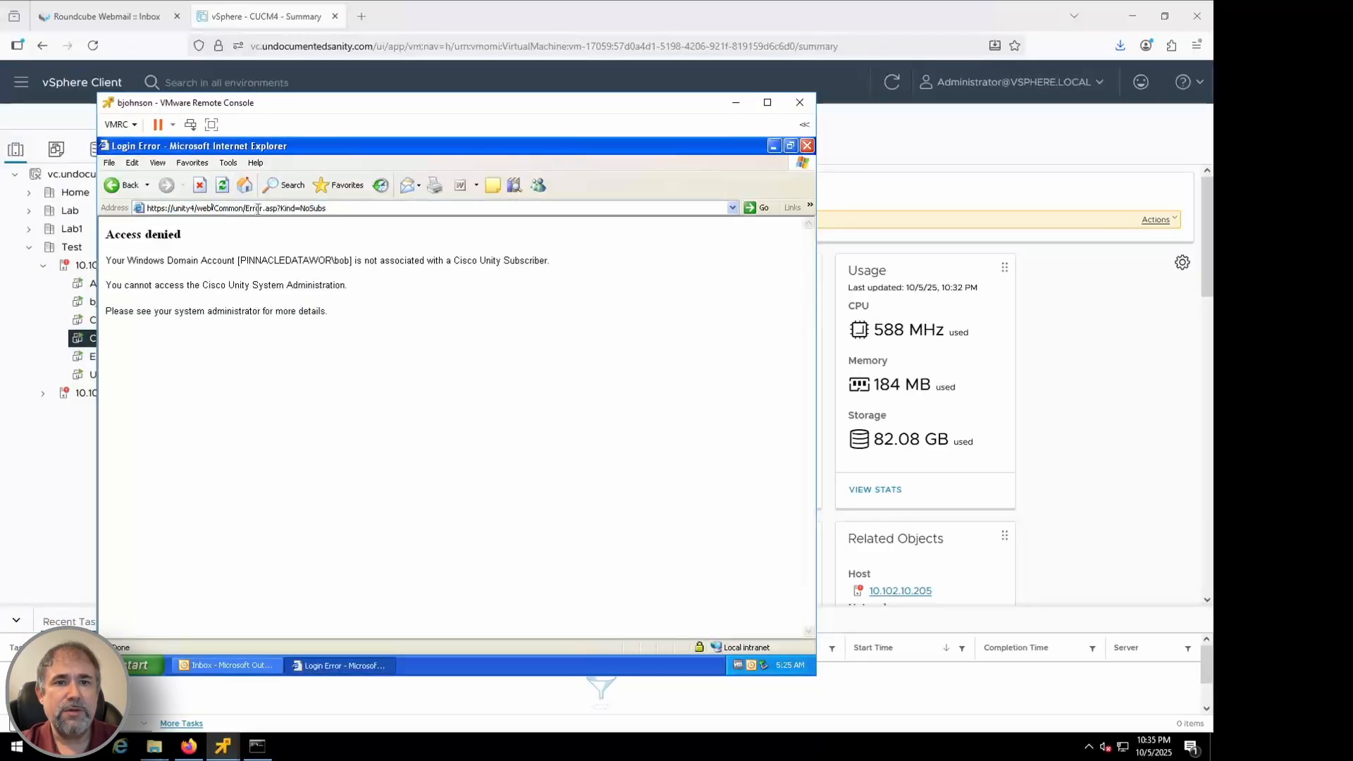
key("shift+End")
type("SA/")
key("Return")
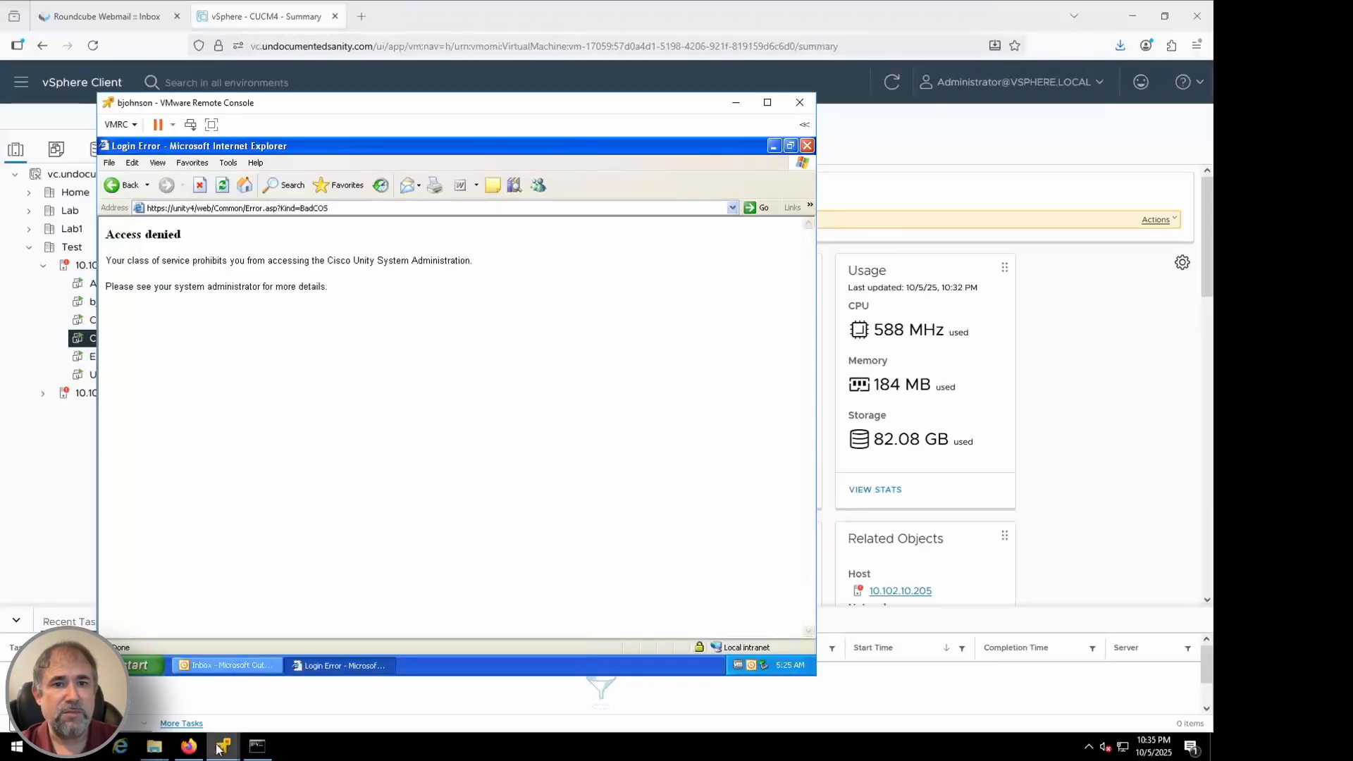
Open line 1002's directory number settings, keeping the voice mail profile at None
mouse_move(223, 746)
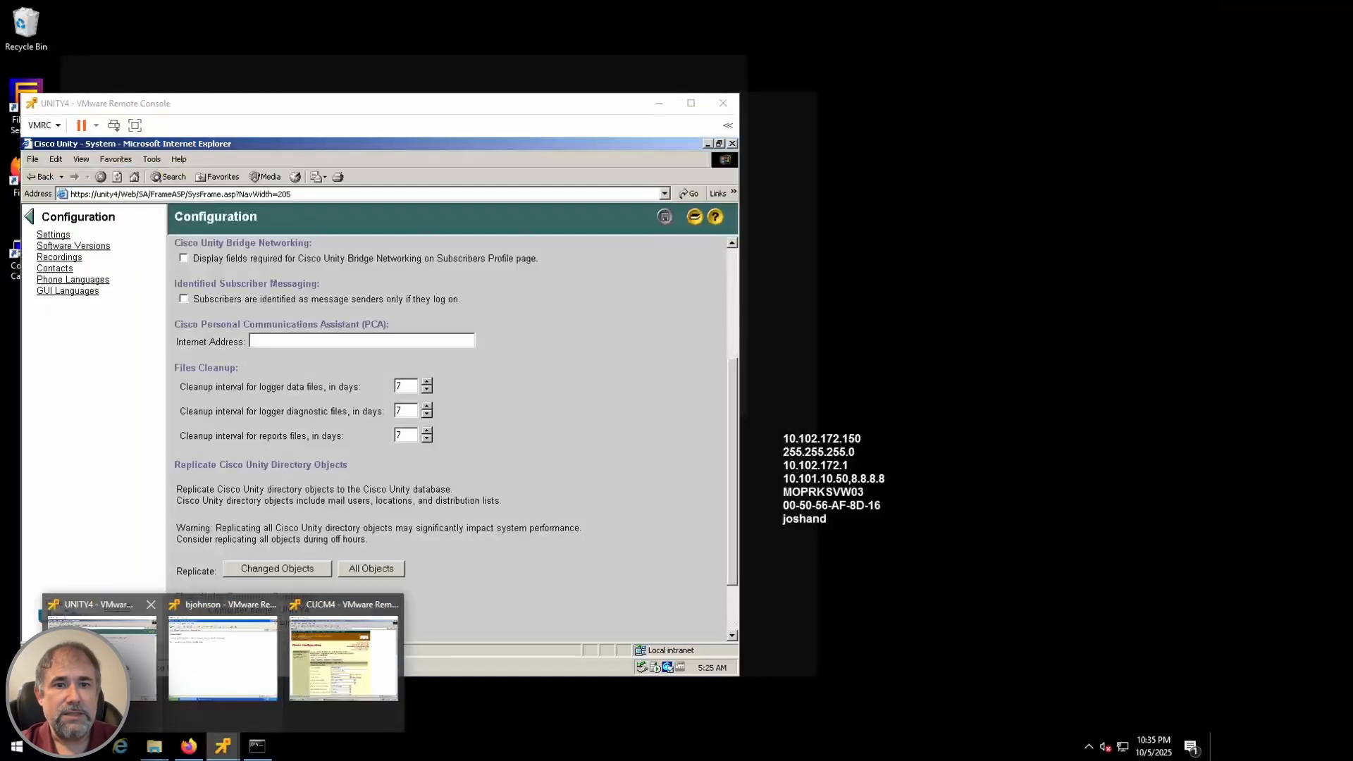
left_click(325, 655)
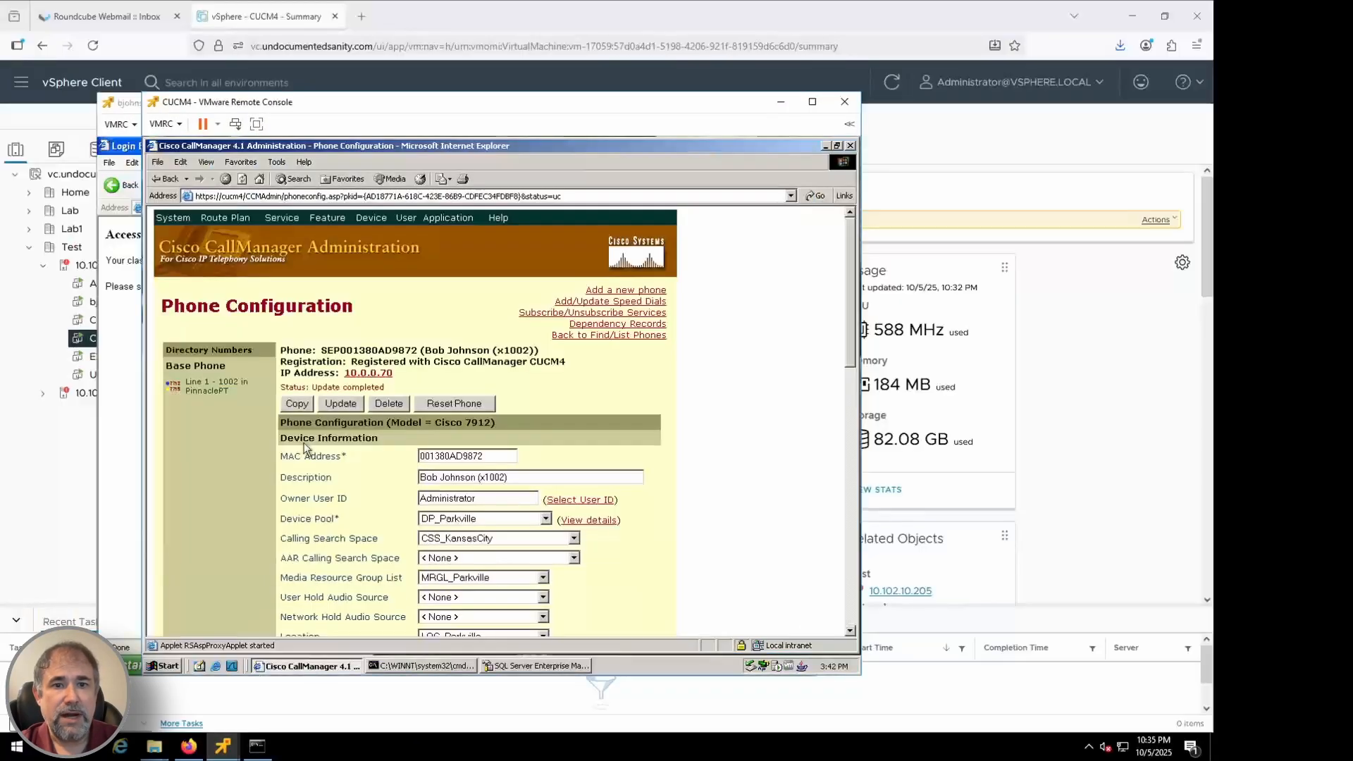
left_click(215, 386)
left_click_drag(851, 357, 847, 424)
left_click(525, 282)
left_click(568, 278)
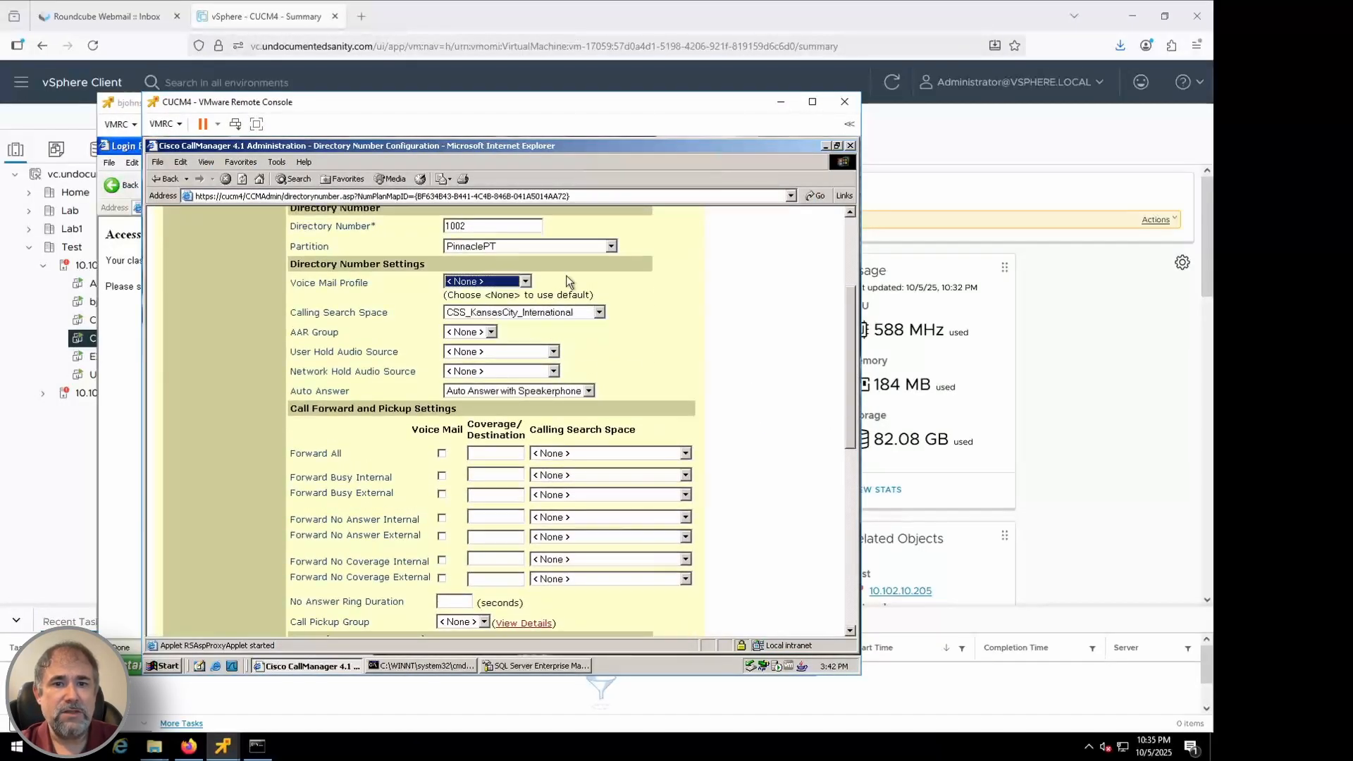
left_click(716, 310)
left_click_drag(849, 344, 849, 377)
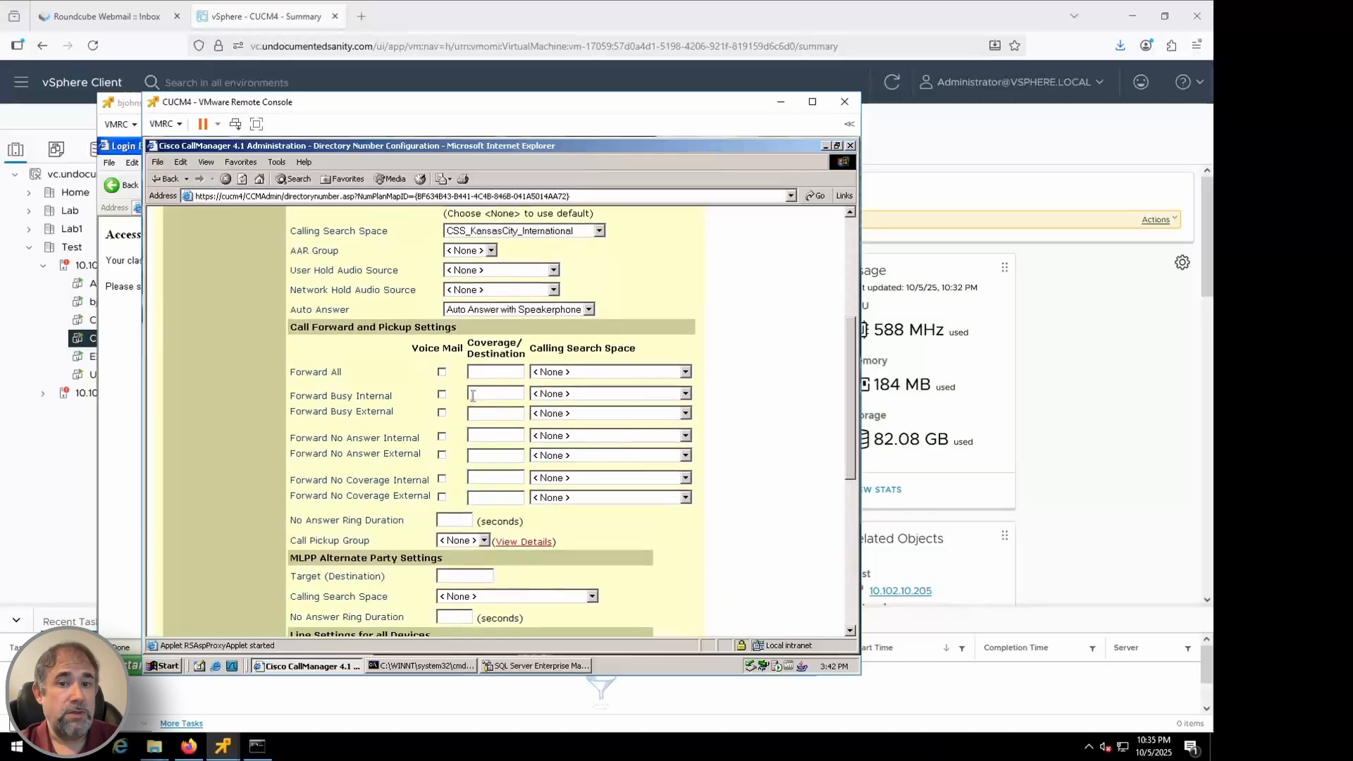
Forward busy, no-answer and no-coverage calls, internal and external, to voicemail and save
left_click(442, 394)
left_click(442, 412)
left_click(442, 436)
left_click(441, 454)
left_click(442, 479)
left_click(442, 496)
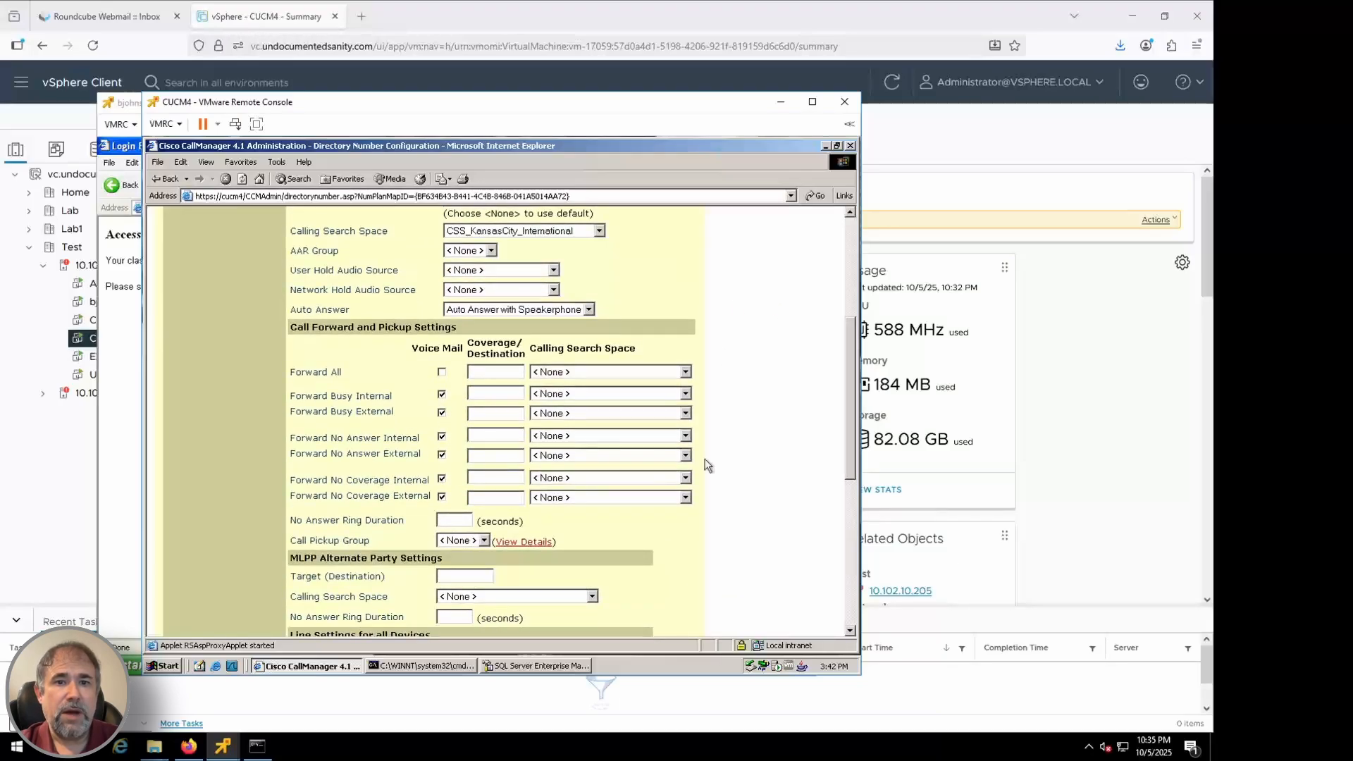
left_click_drag(852, 400, 848, 289)
left_click(313, 367)
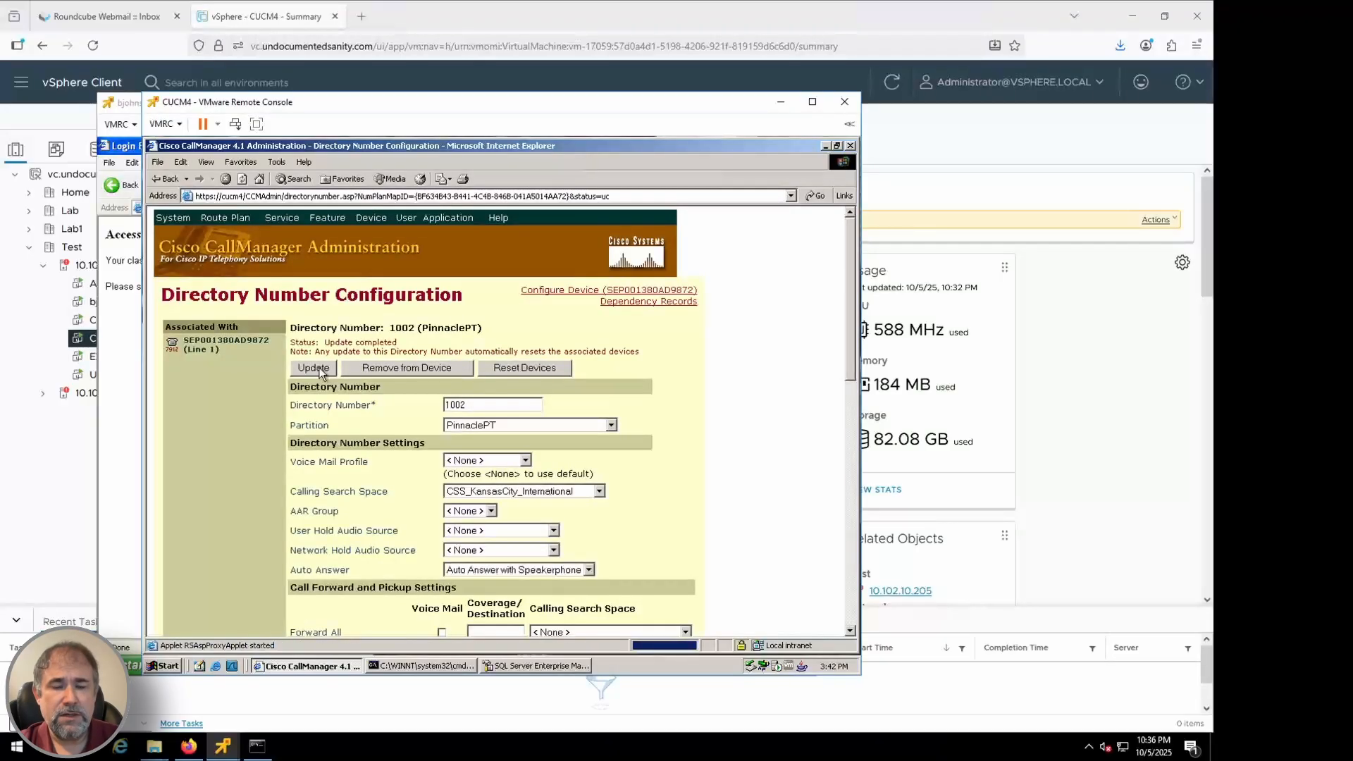
Reset the phone using line 1002 to apply the changes
left_click(556, 291)
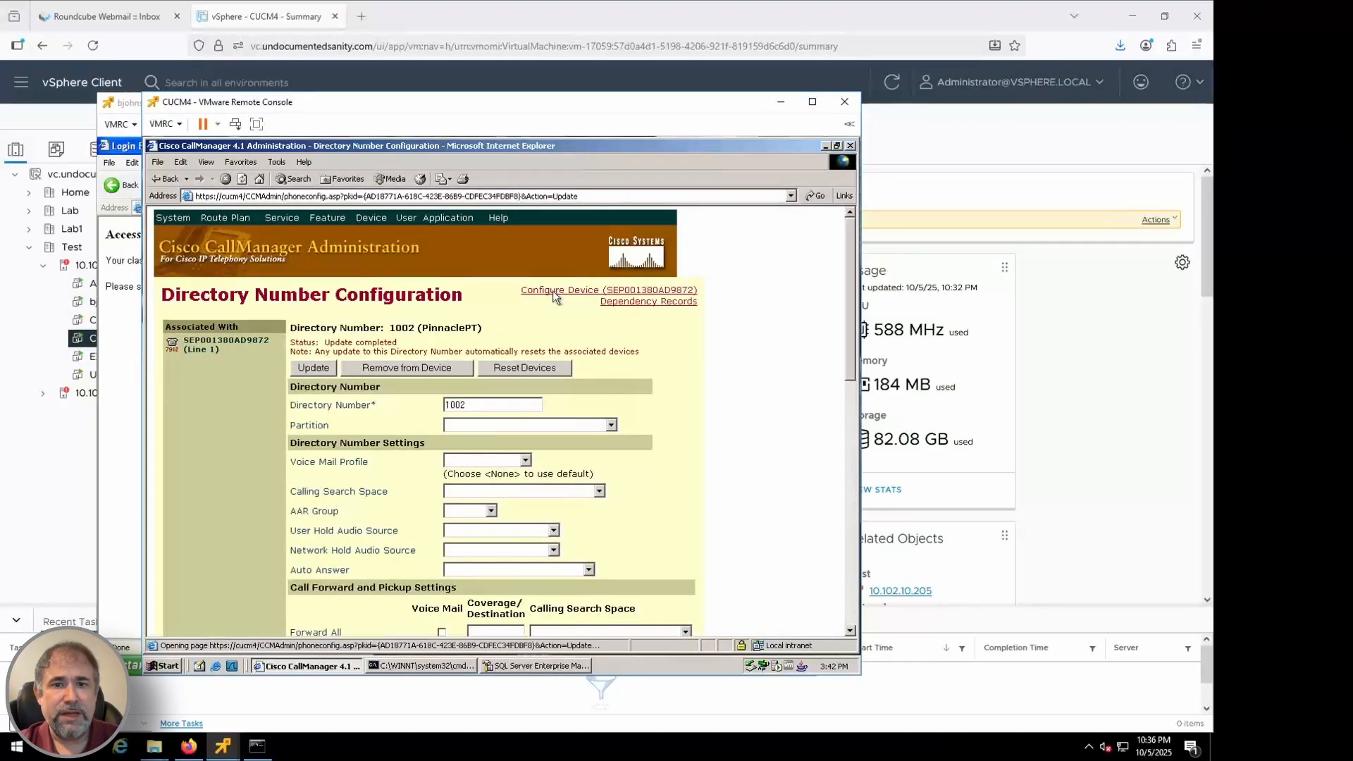
left_click(454, 403)
left_click(508, 527)
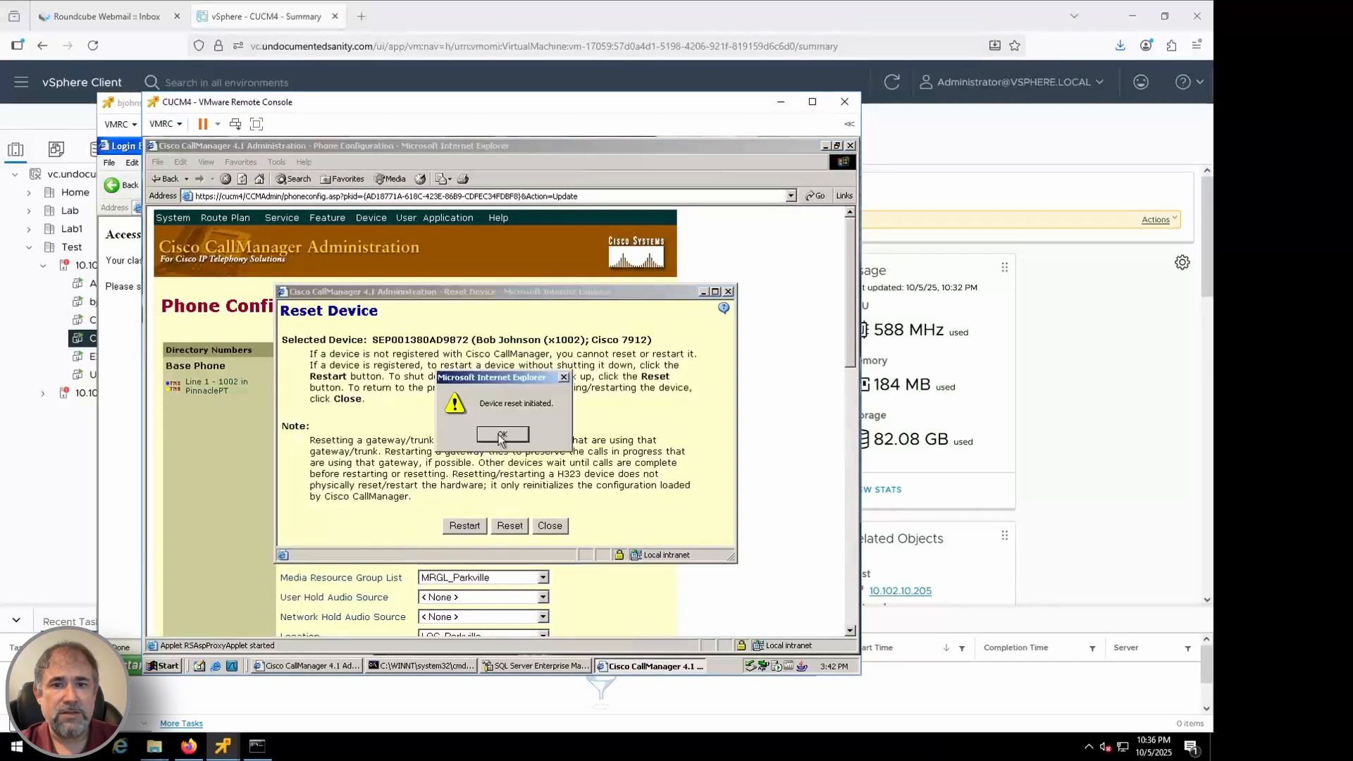
left_click(498, 438)
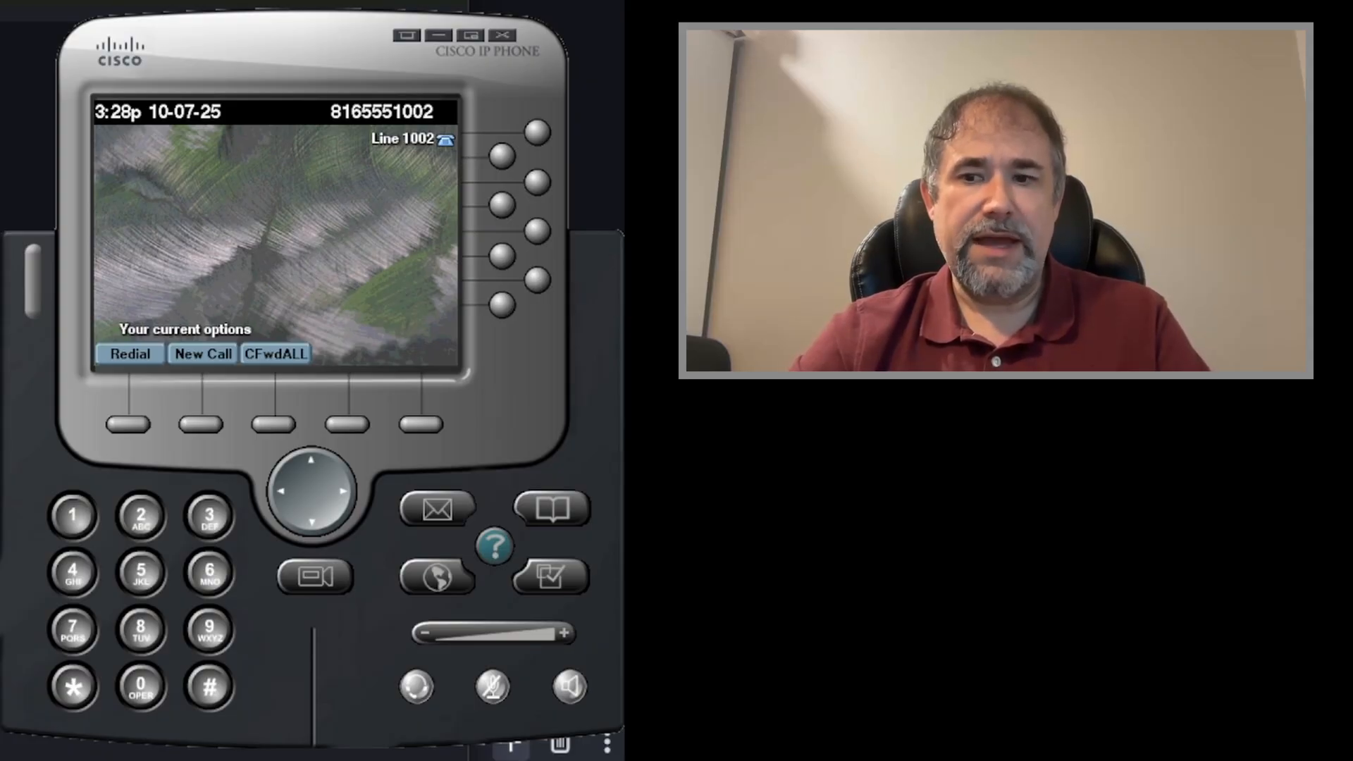
Dial voicemail at 1990 from line 1002 using the Messages button
left_click(437, 508)
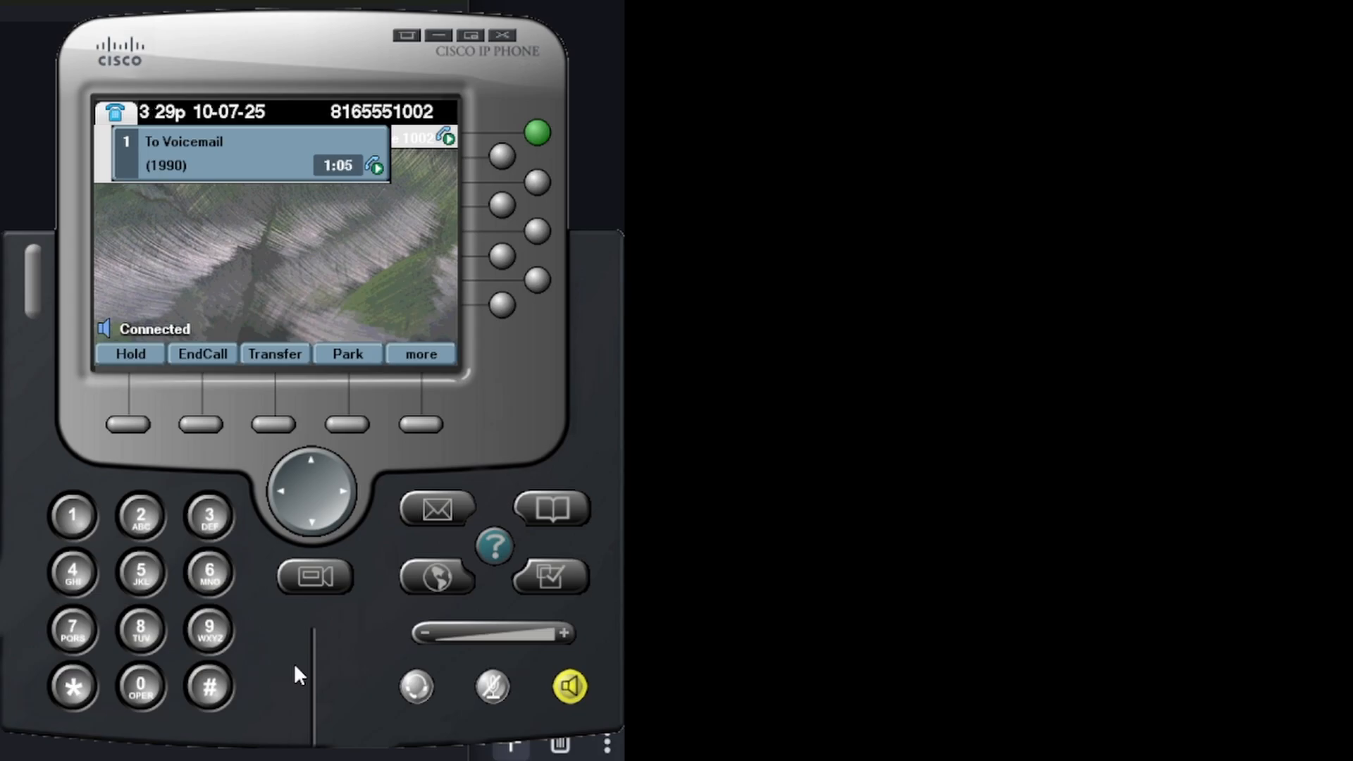
Enter 1 and # at the voicemail prompts, then end the voicemail call
left_click(74, 515)
left_click(209, 687)
left_click(201, 424)
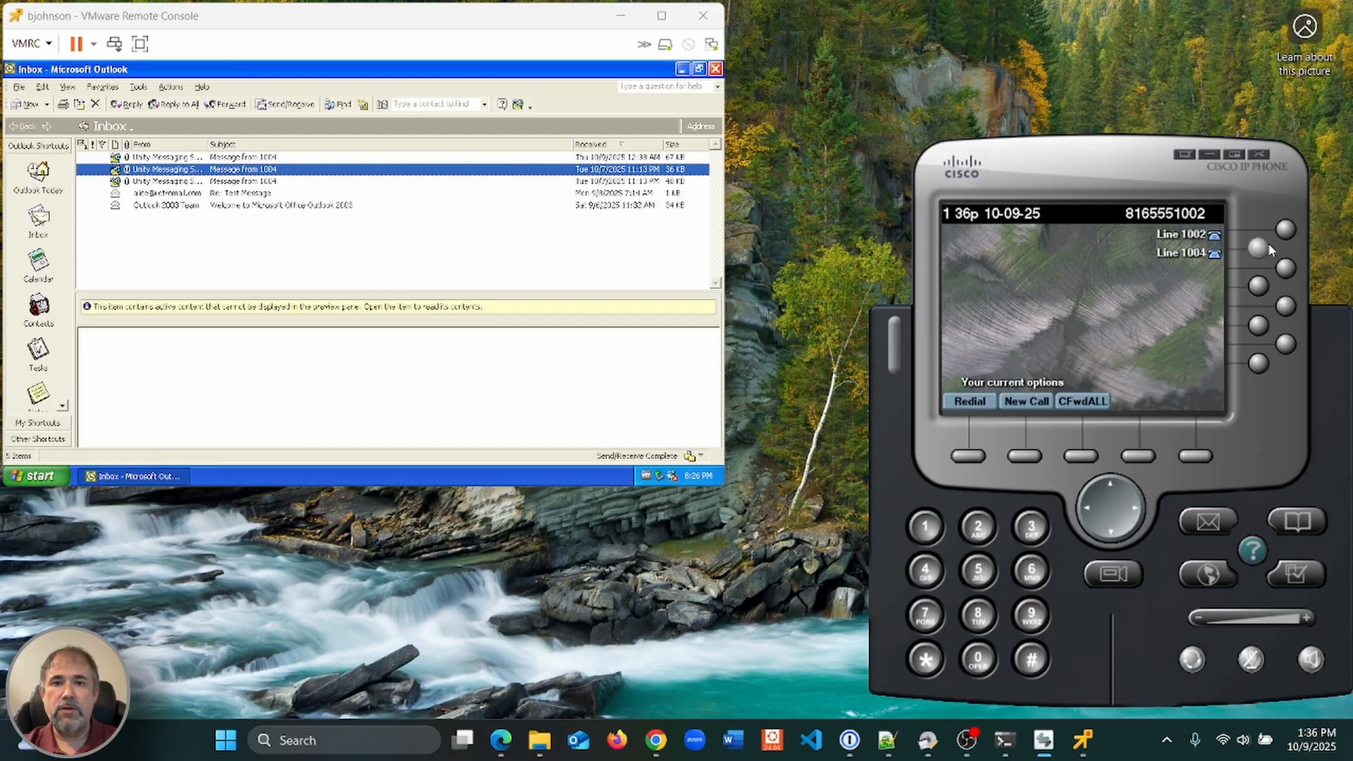
From line 1004, call 1002 and leave a voicemail, then refresh Outlook and select the newest message
left_click(1258, 250)
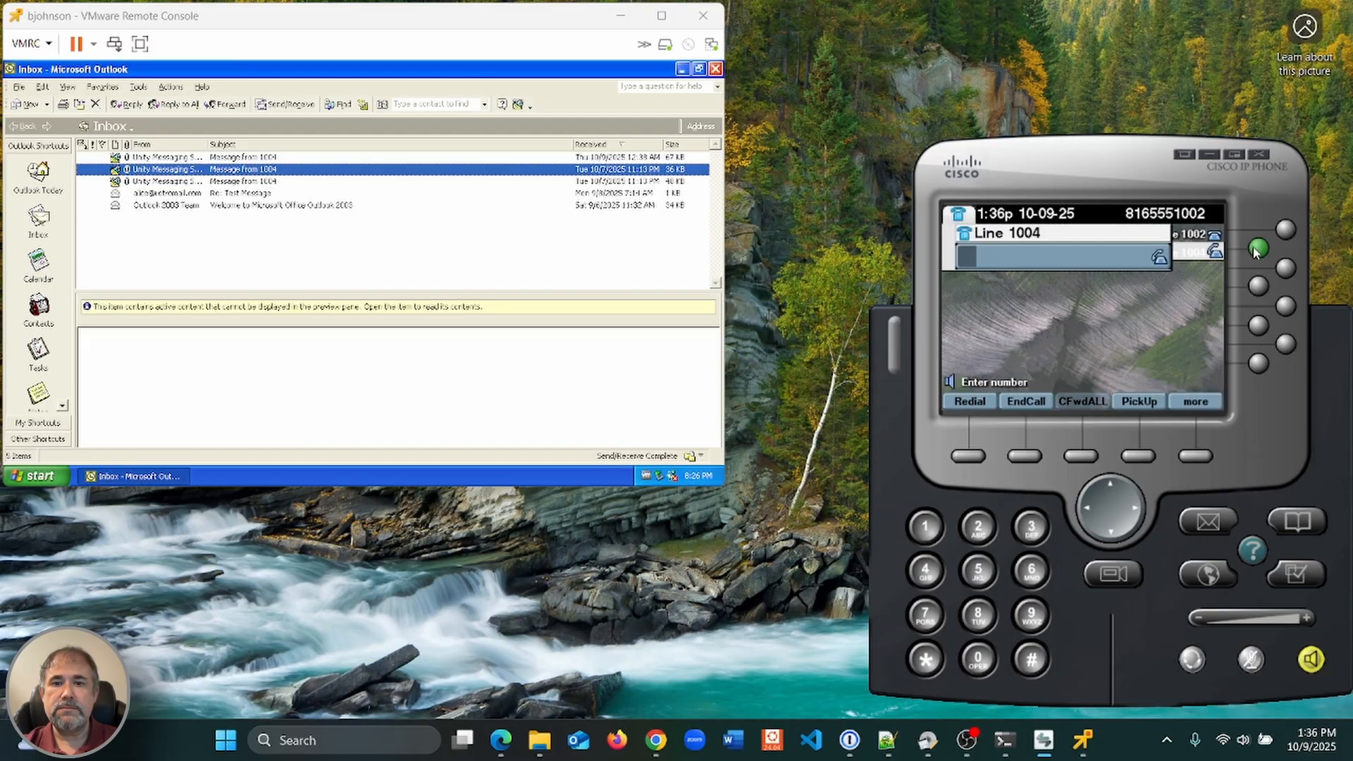
left_click(925, 526)
left_click(977, 659)
left_click(977, 659)
left_click(977, 527)
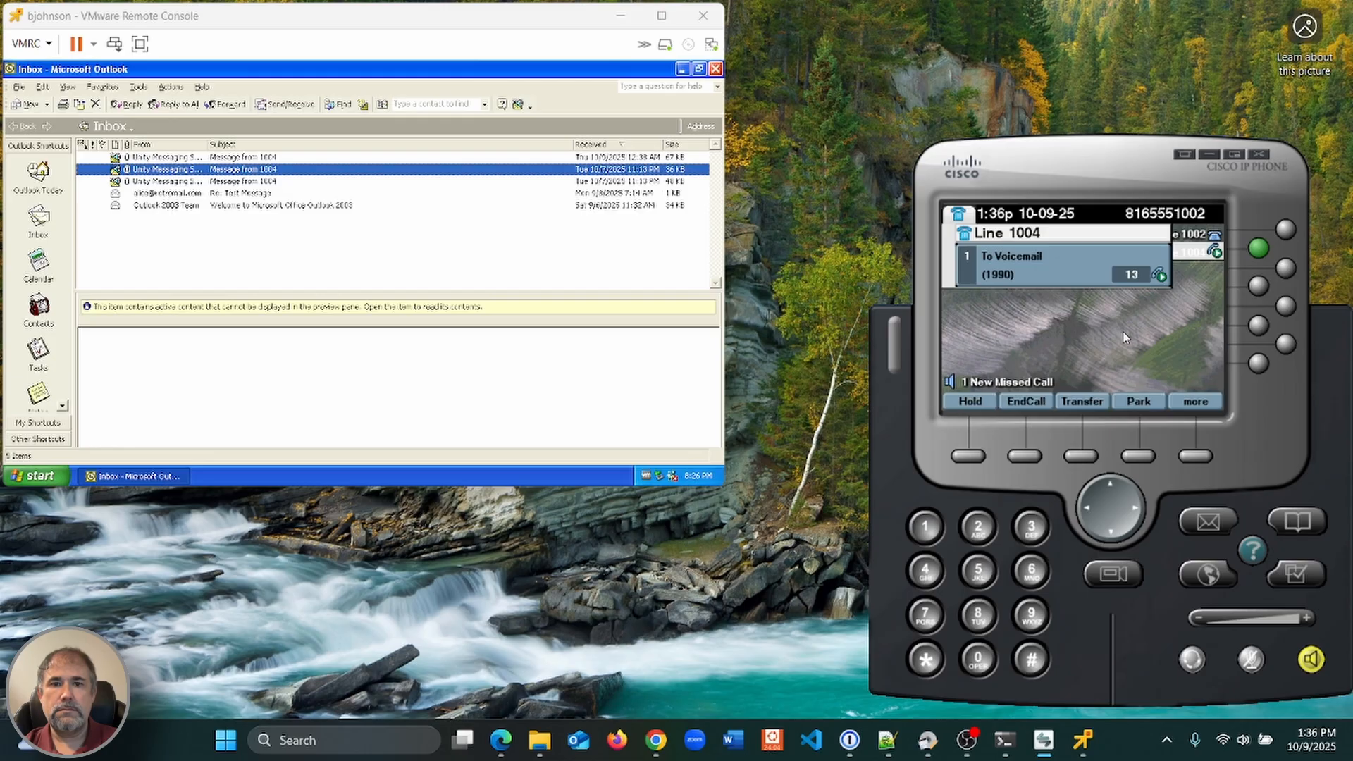
left_click(1027, 457)
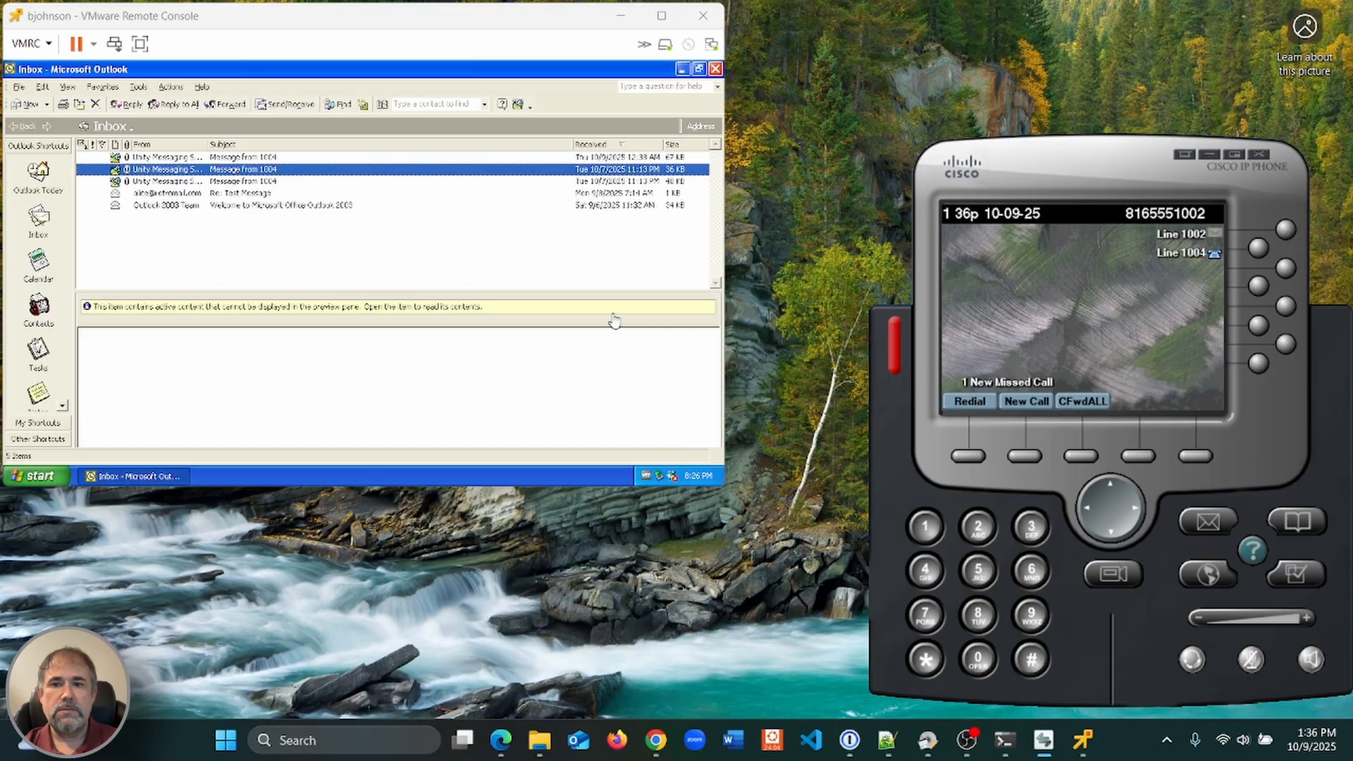
left_click(285, 104)
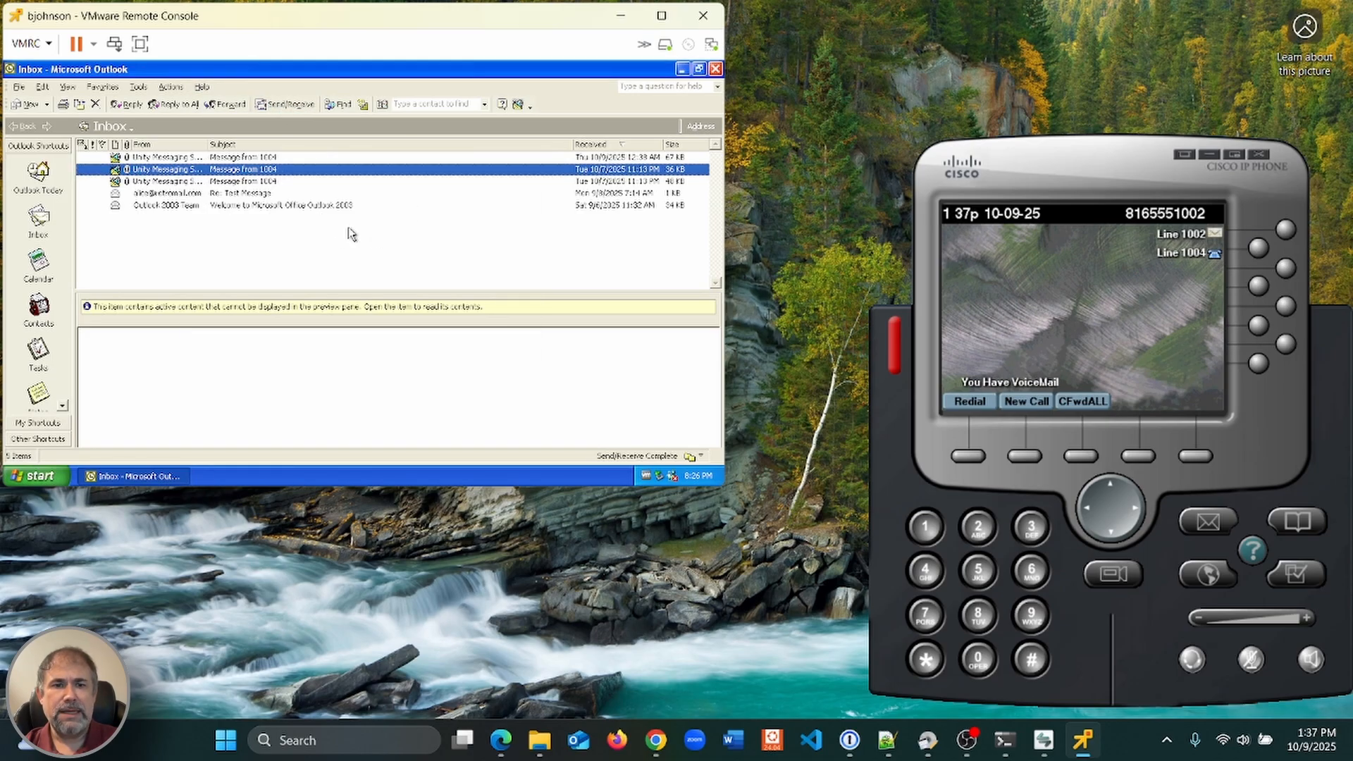
left_click(268, 158)
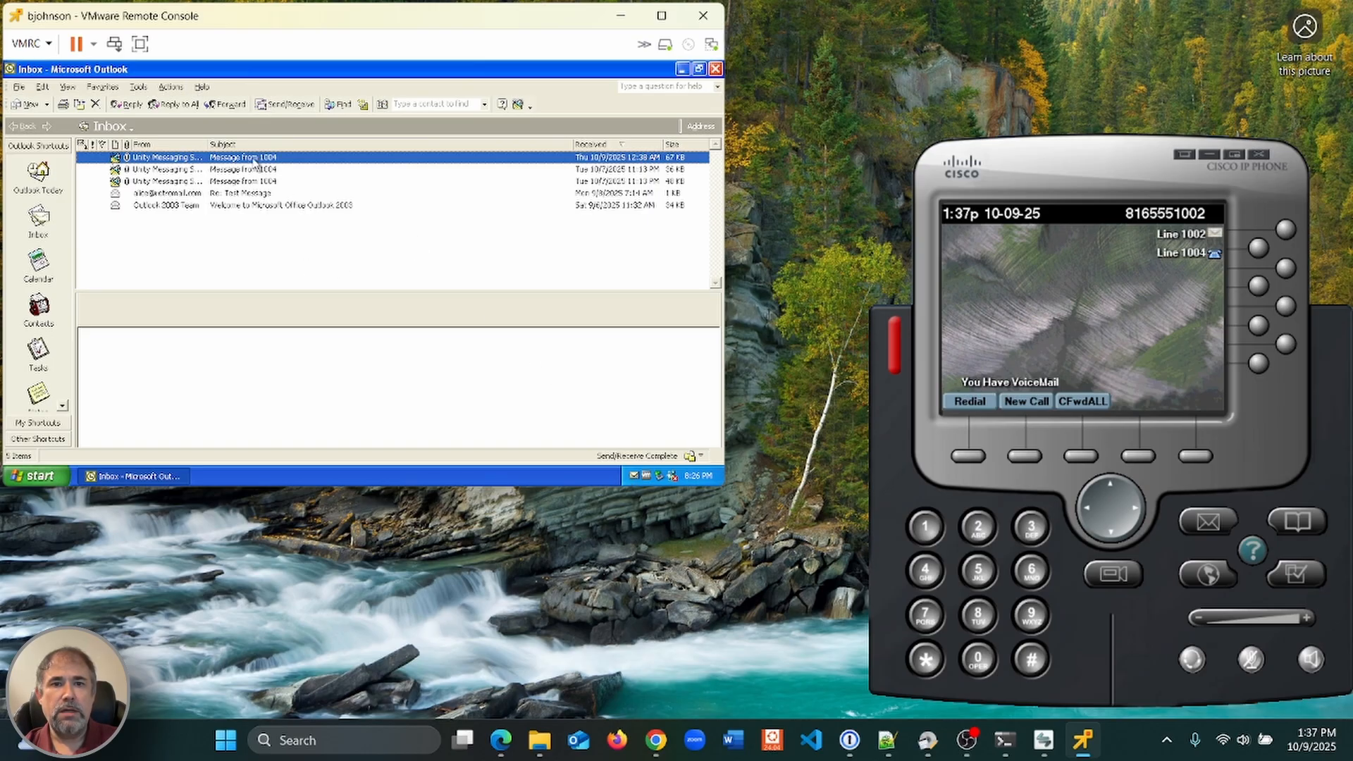
Fetch new mail in Outlook and play the new Message from 1004
left_click(317, 161)
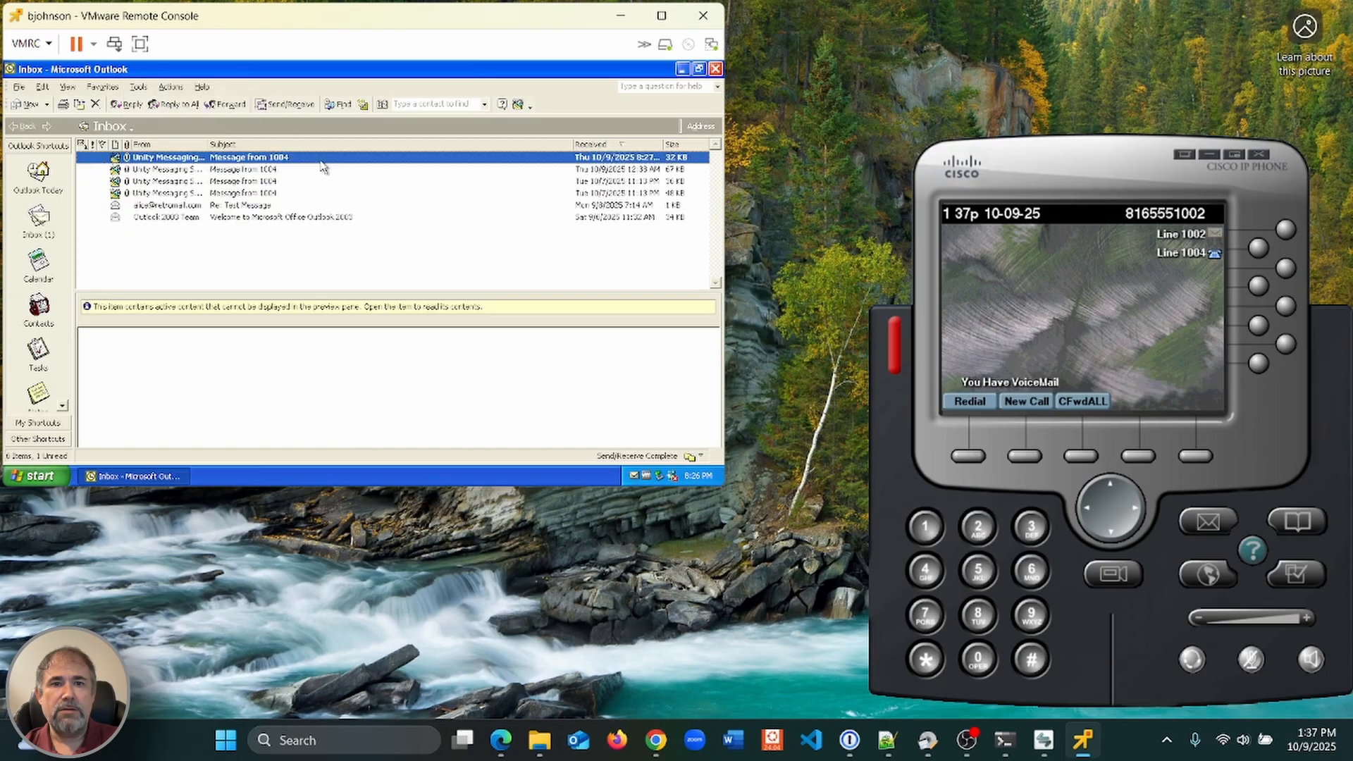
left_click(276, 107)
double_click(249, 160)
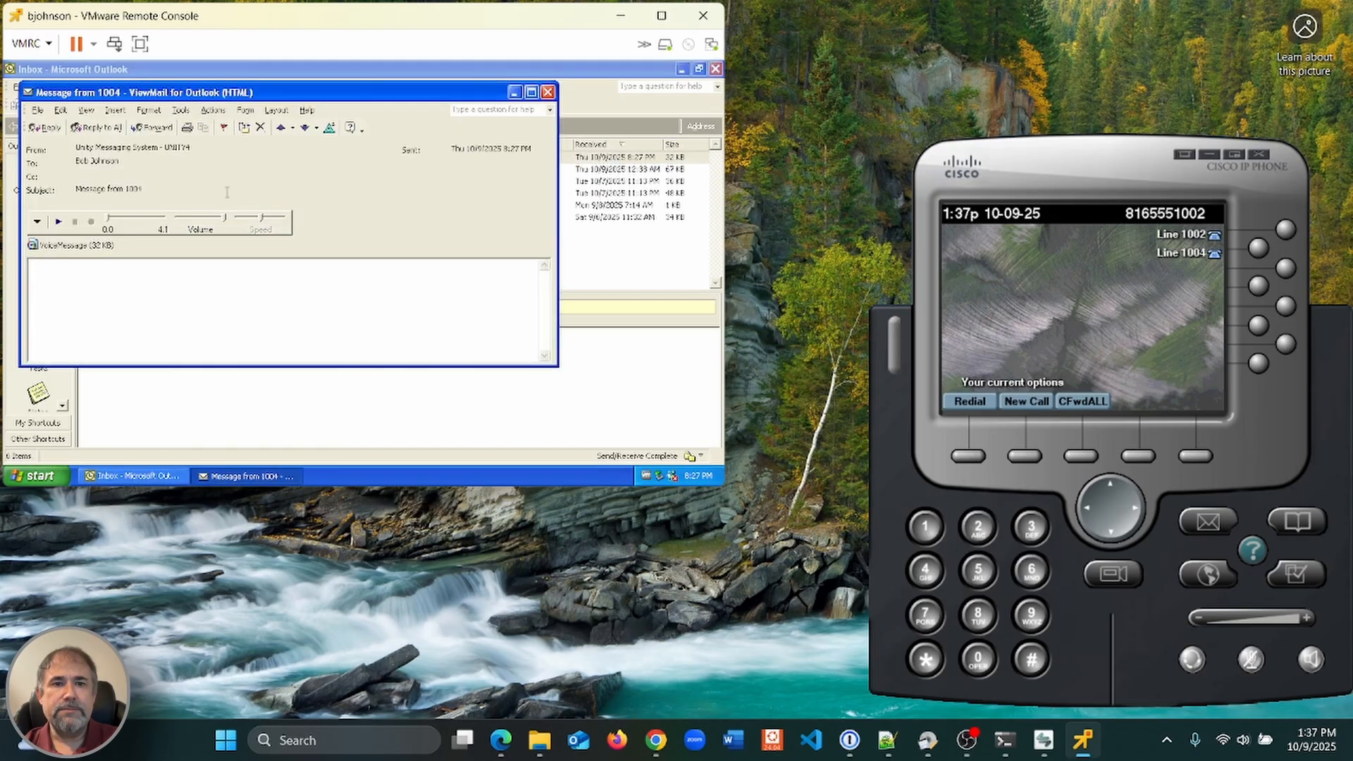
left_click(59, 222)
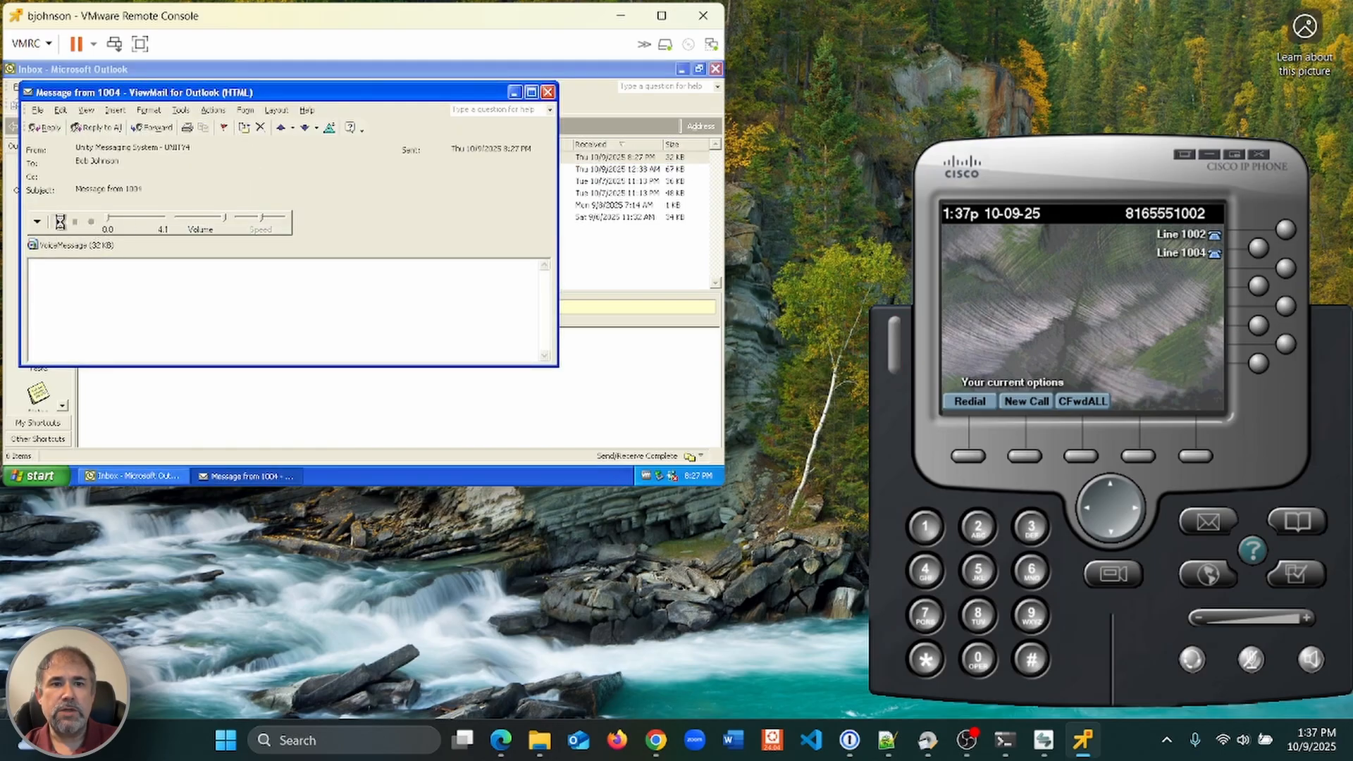
Answer and end the voicemail 1992 call, call voicemail from line 1002, and close ViewMail
left_click(958, 453)
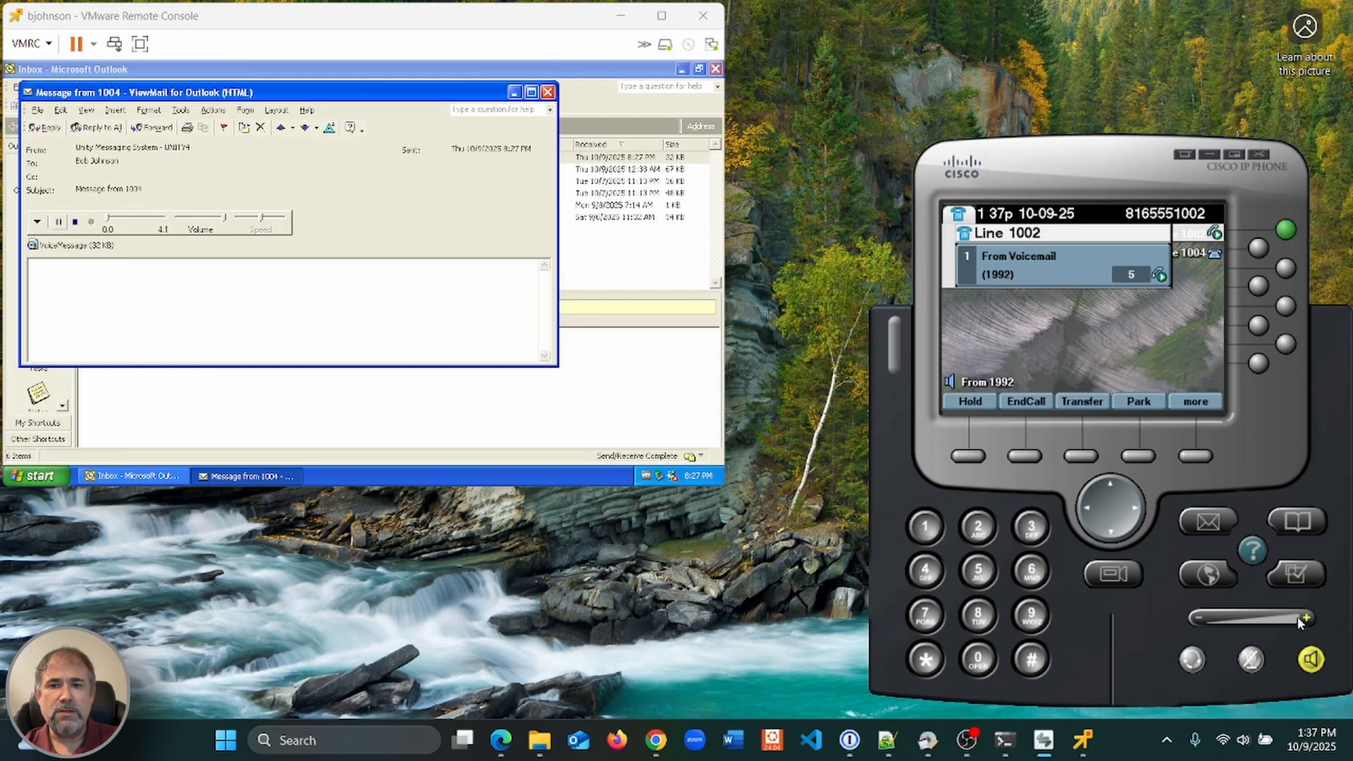
left_click(1311, 661)
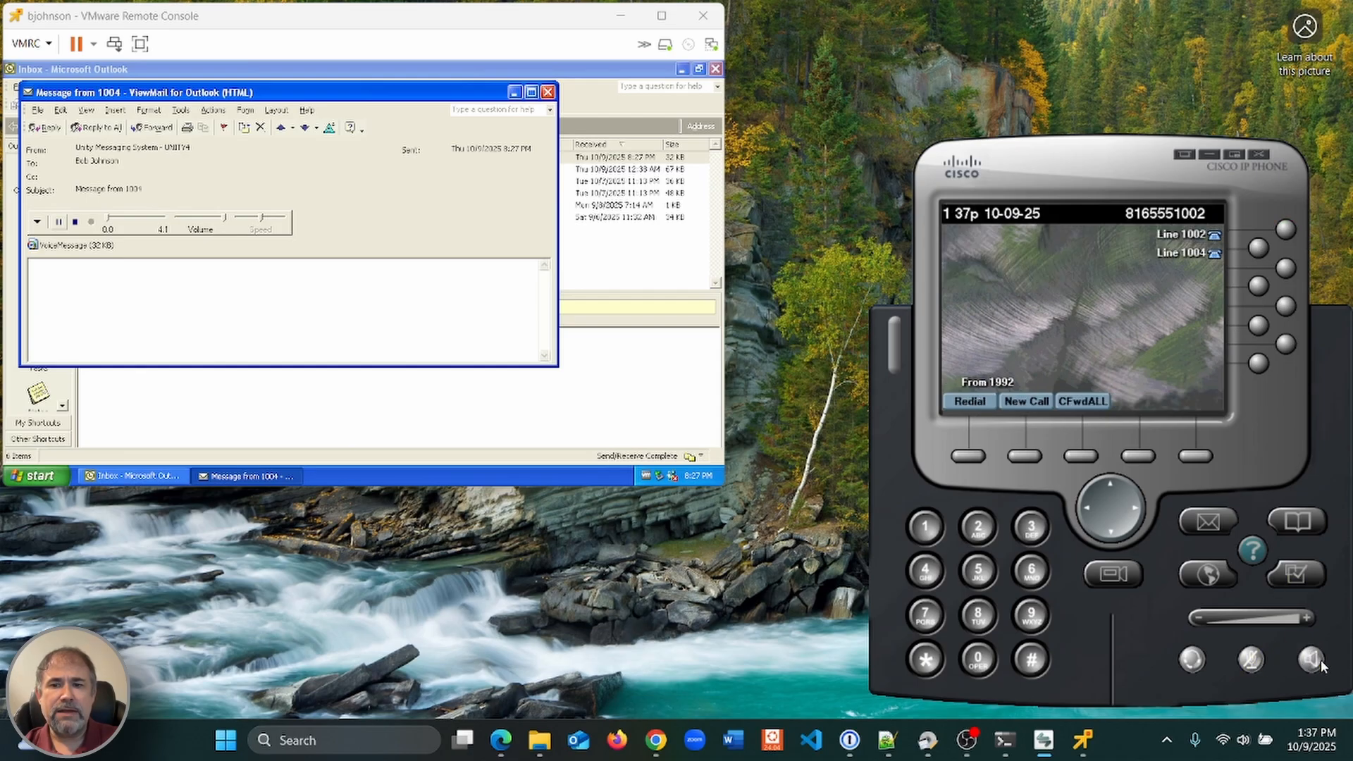
left_click(1311, 661)
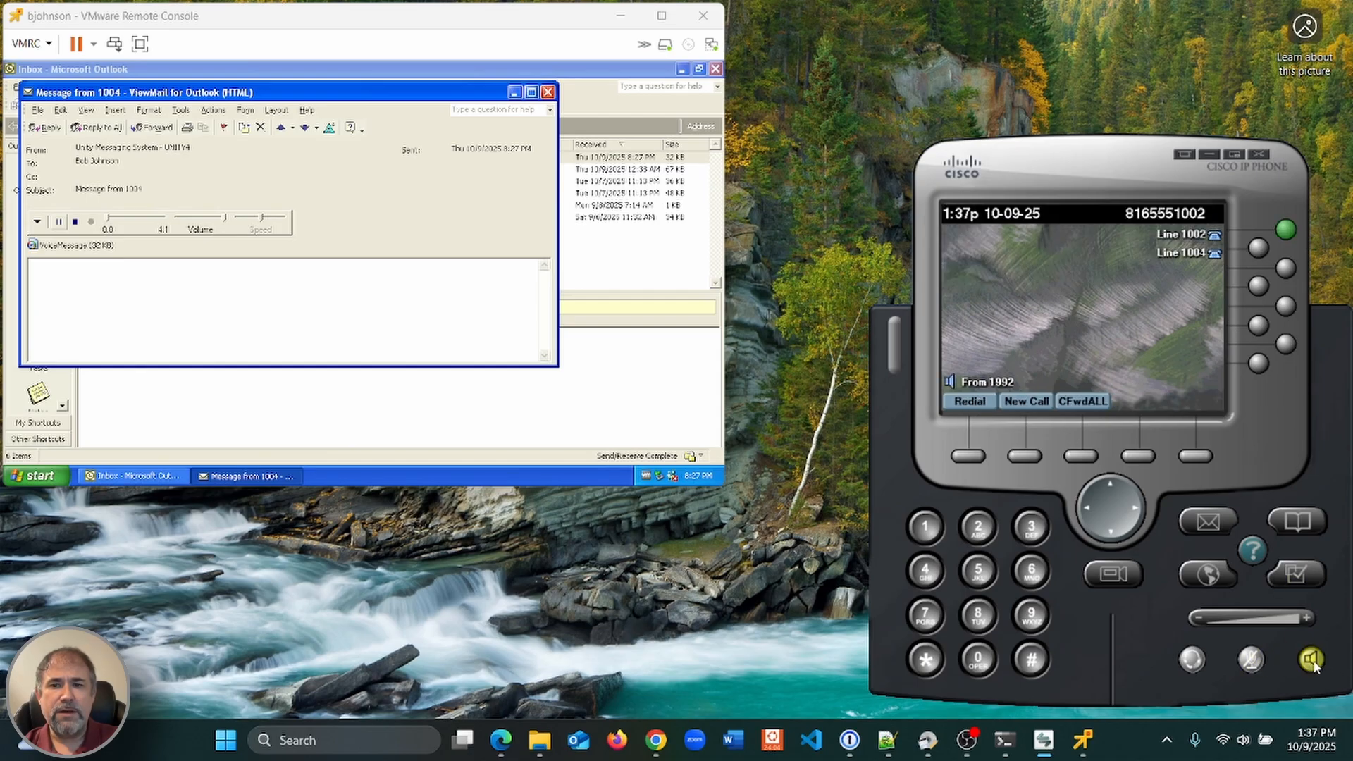
left_click(1025, 457)
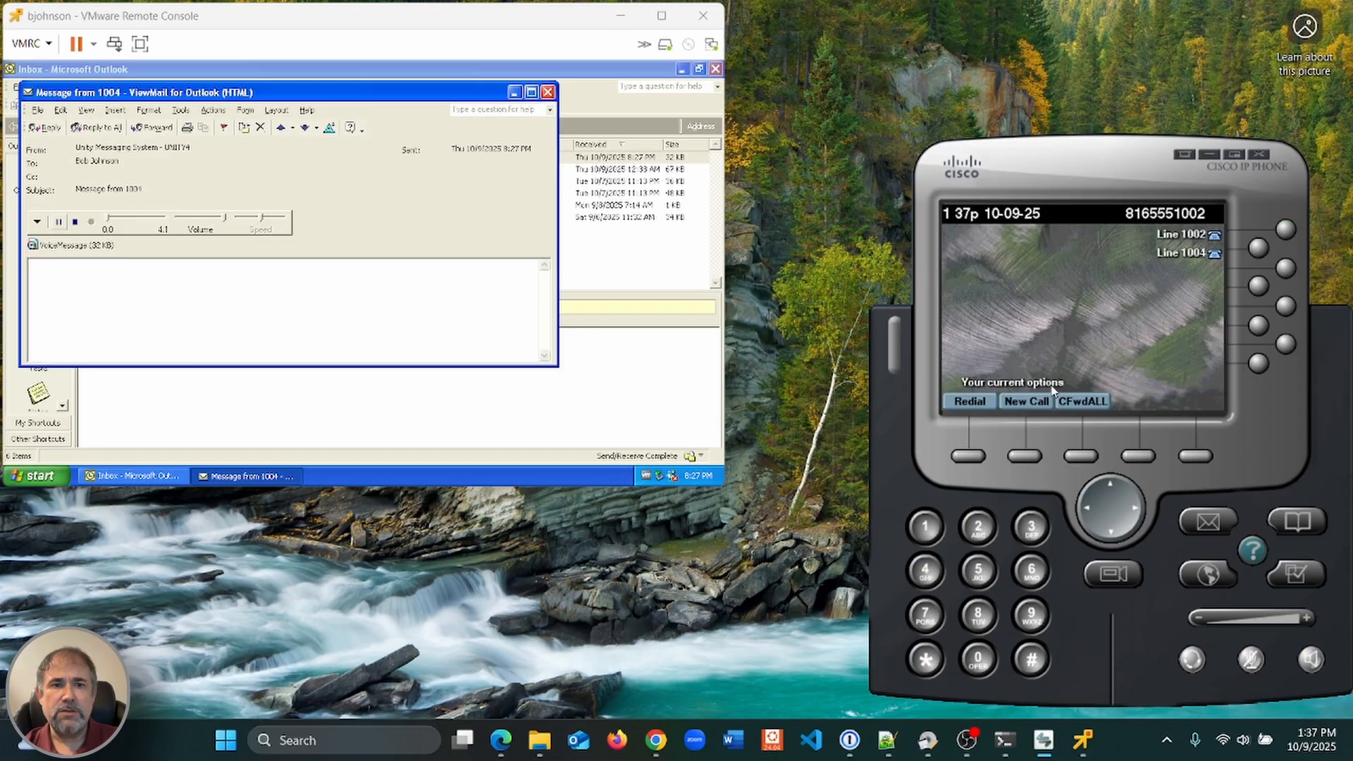
left_click(1209, 523)
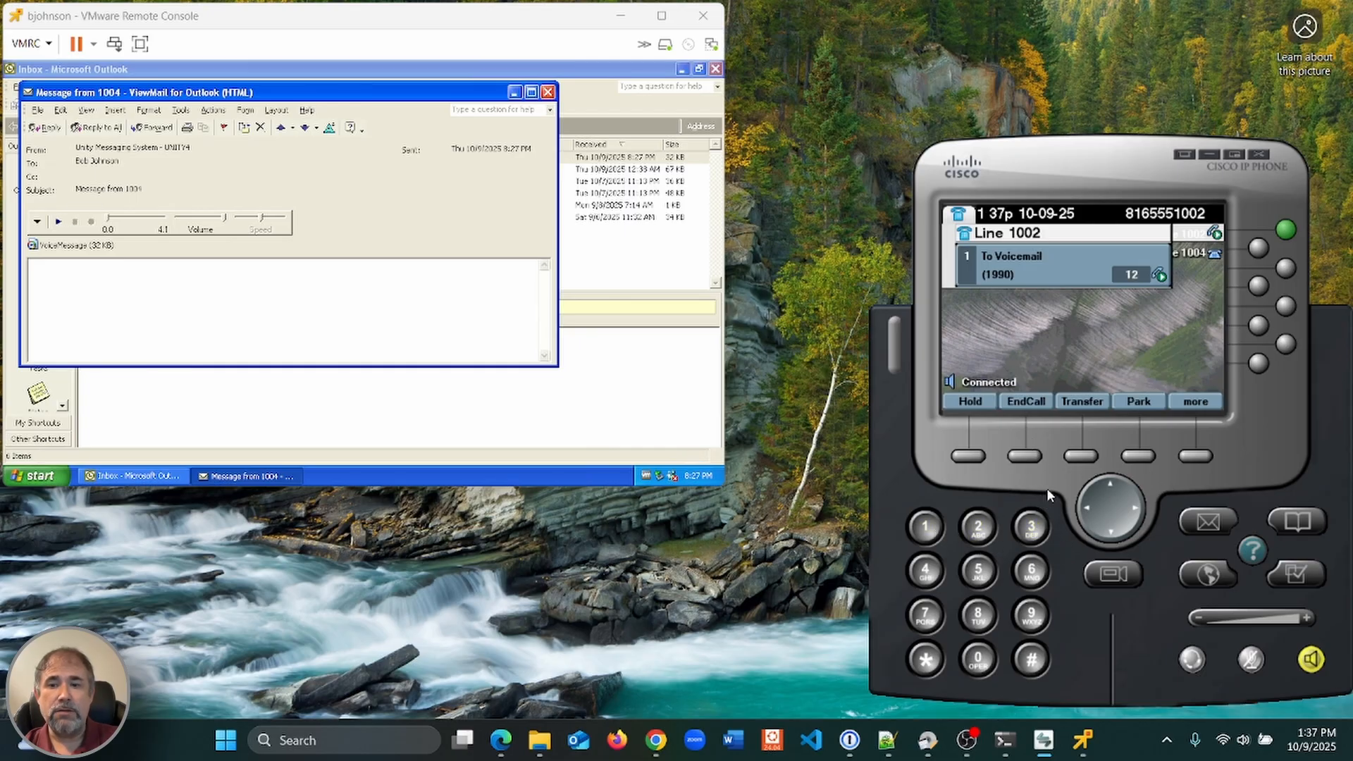
left_click(548, 94)
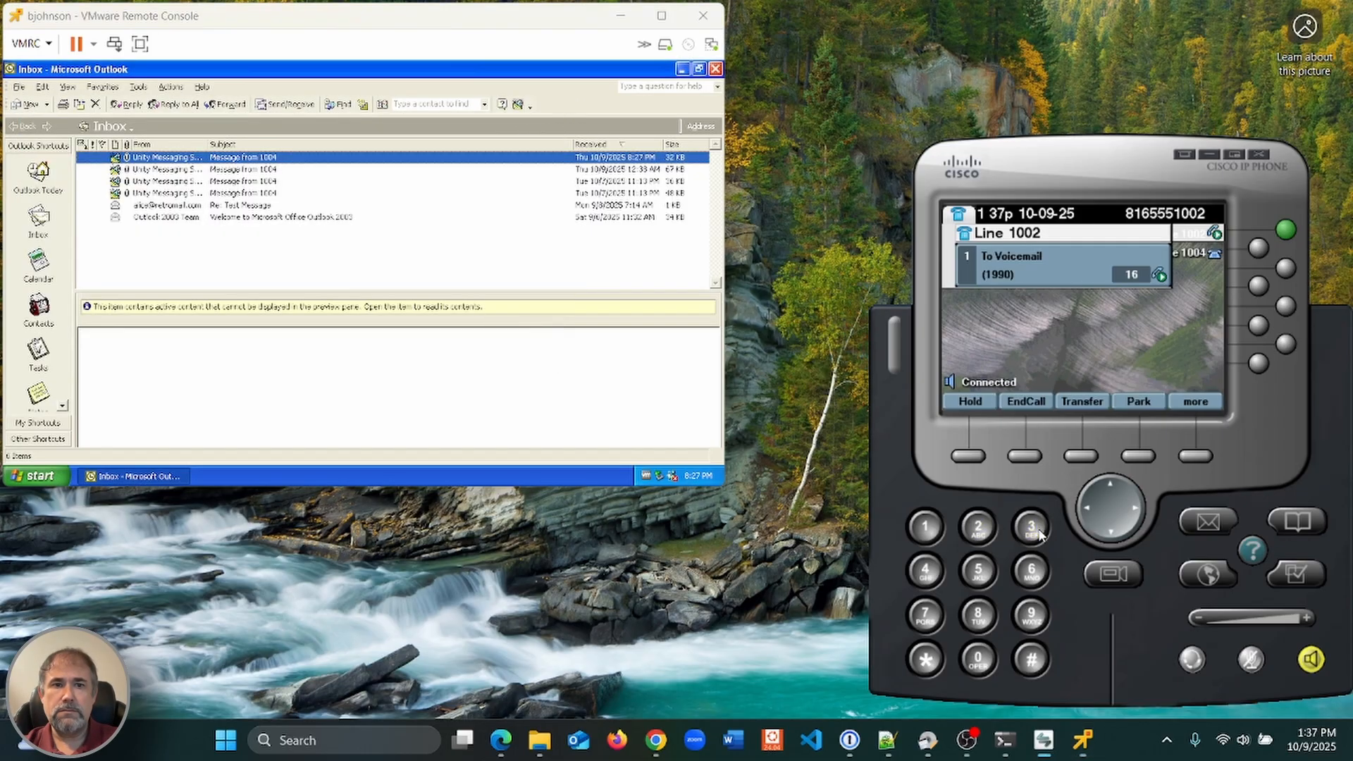